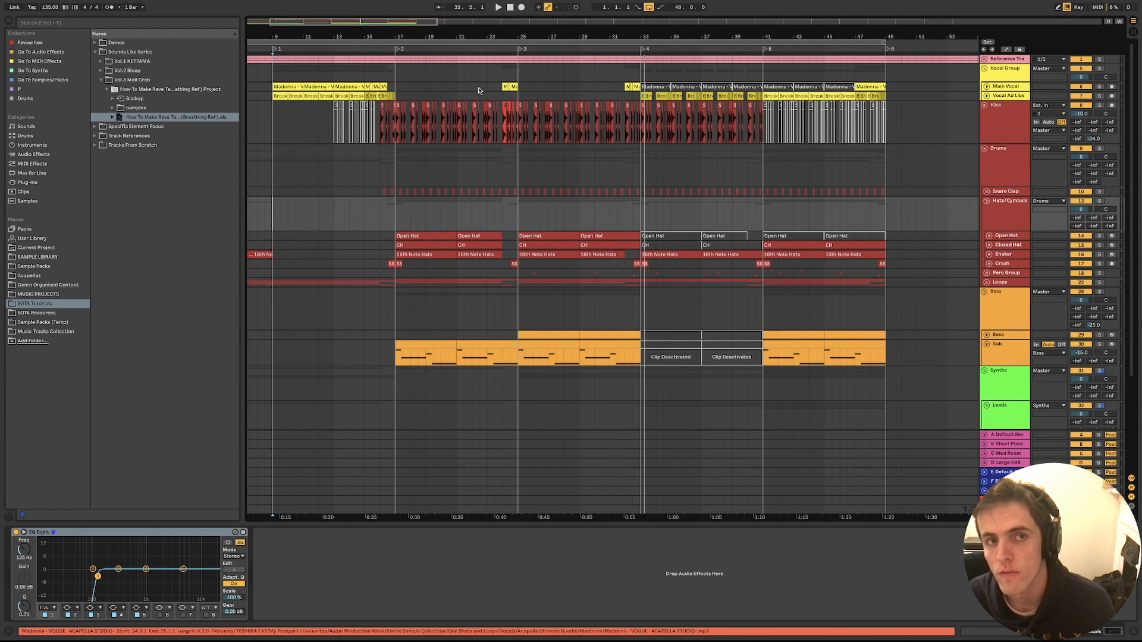
# Play the vocals from bar 9, soloing the Vocal Group, the Main Vocal track and the Vocal Ad Libs track in turn
pyautogui.click(284, 86)
pyautogui.hscroll(-3, 287, 89)
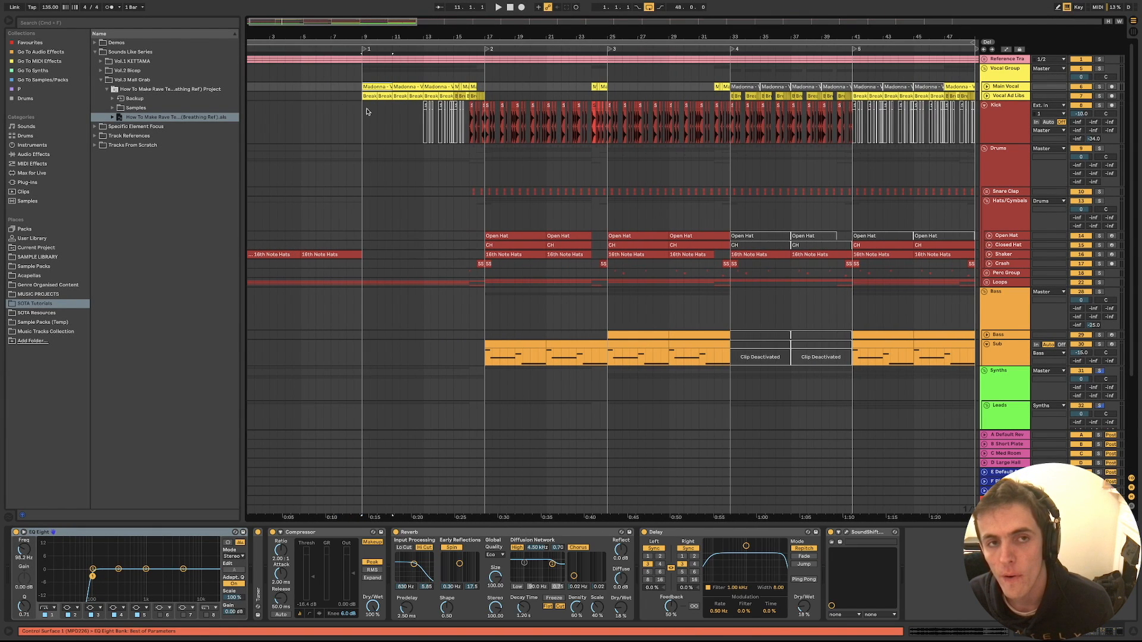
pyautogui.click(372, 96)
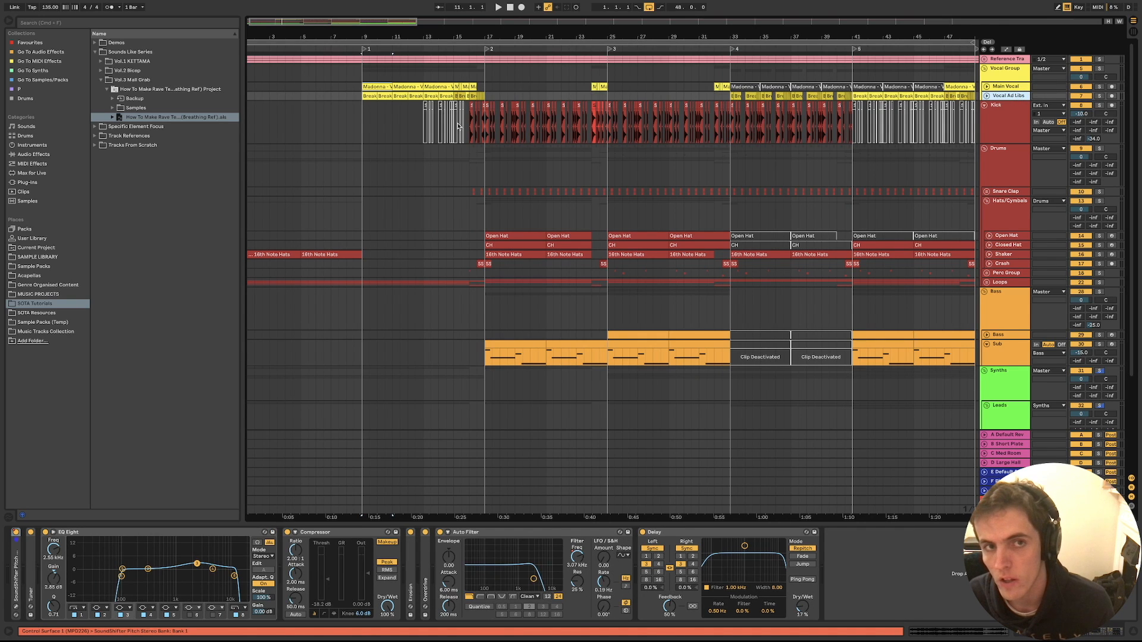
pyautogui.press('space')
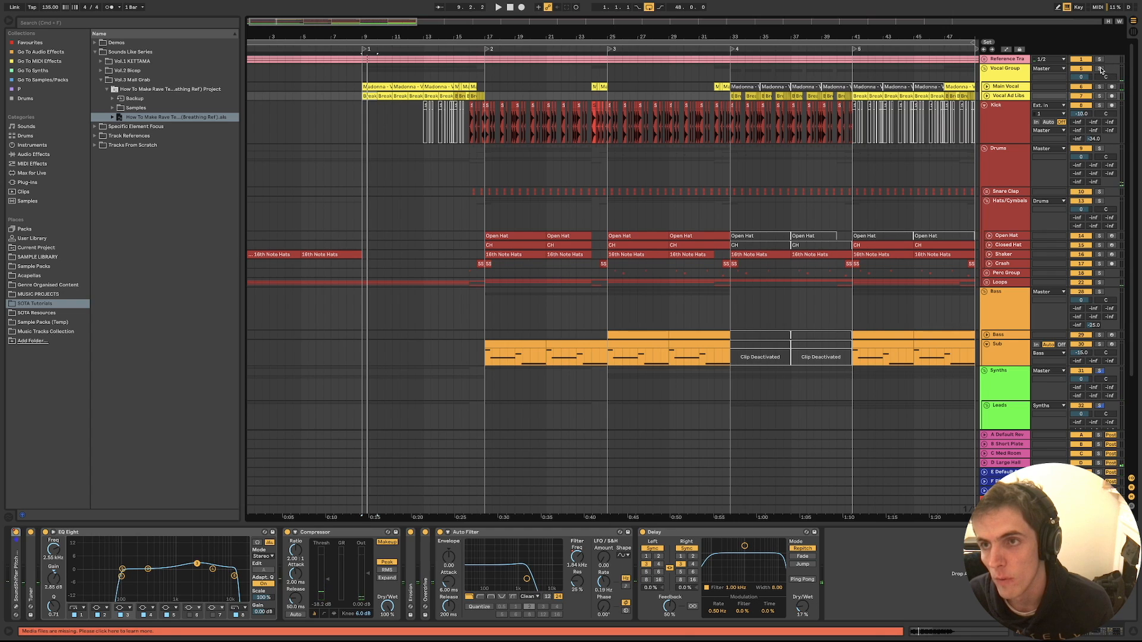
pyautogui.press('space')
pyautogui.scroll(5, 373, 111)
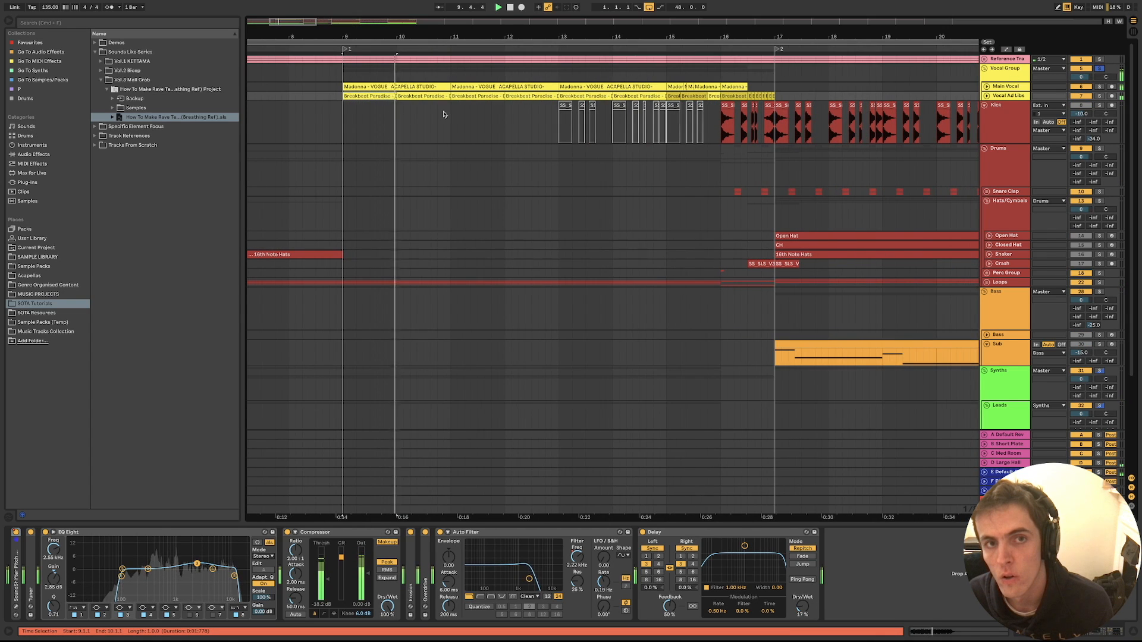
pyautogui.scroll(-8, 444, 113)
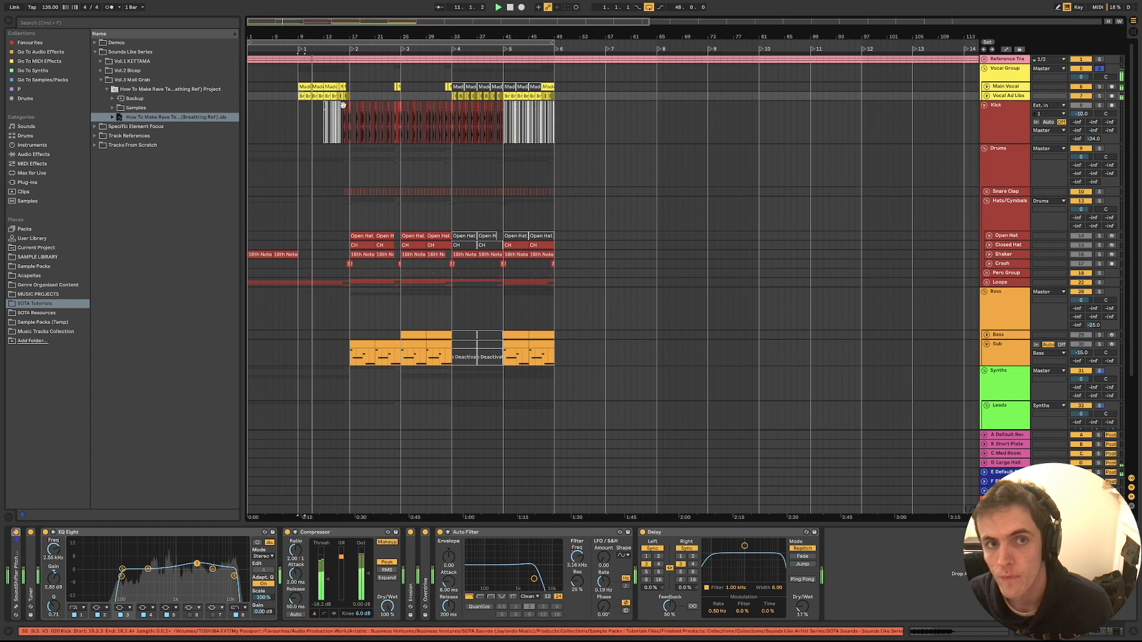
pyautogui.scroll(2, 298, 108)
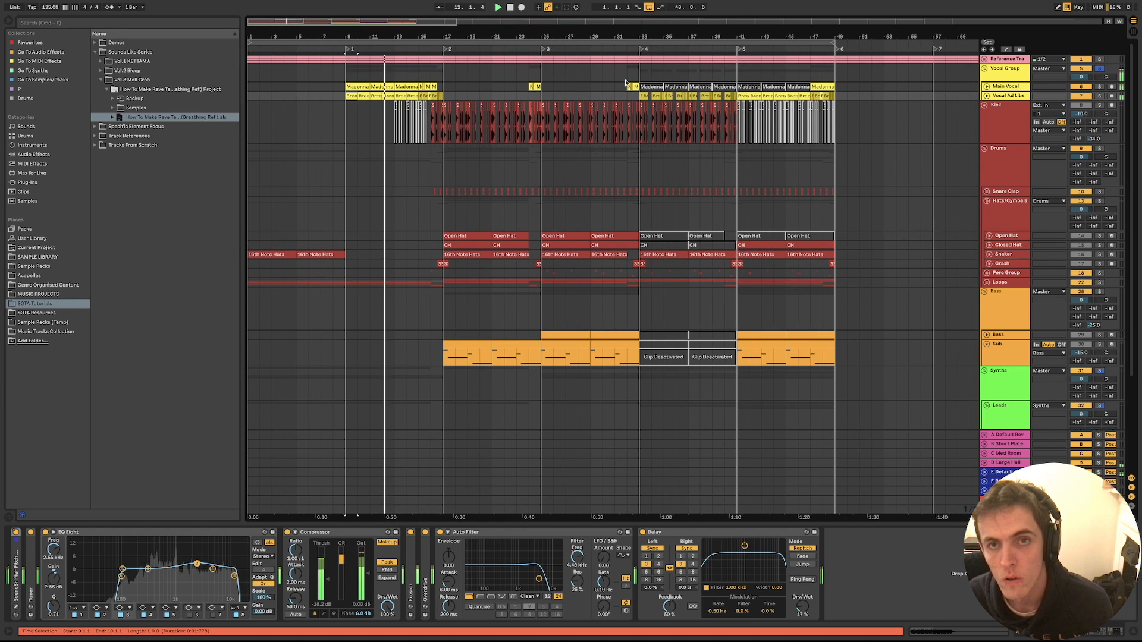
pyautogui.click(1099, 88)
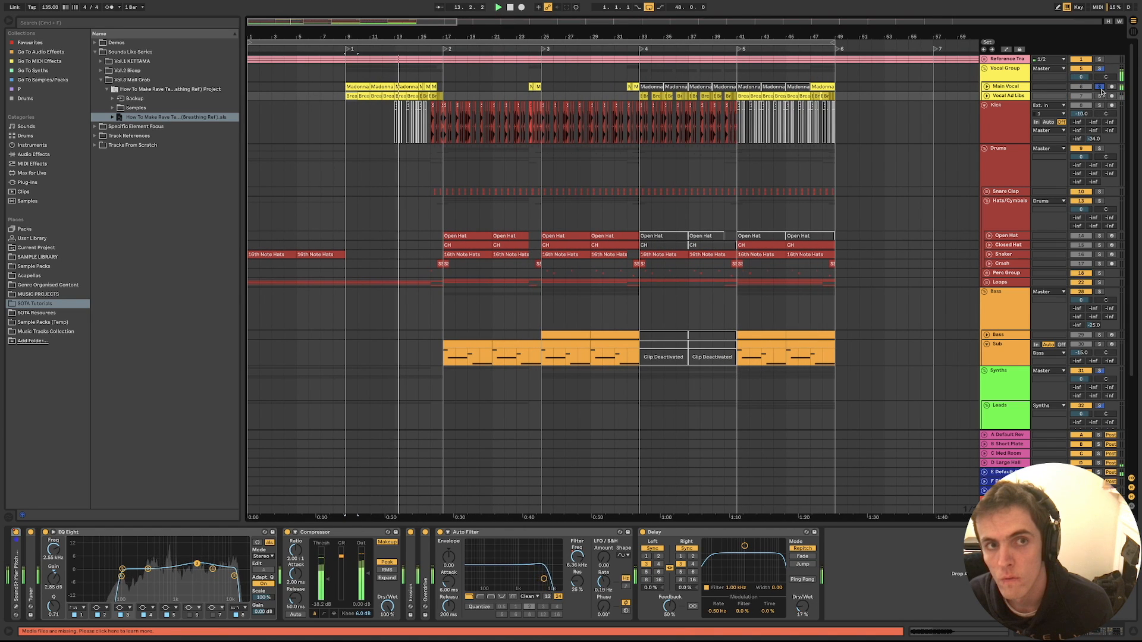
pyautogui.click(1100, 97)
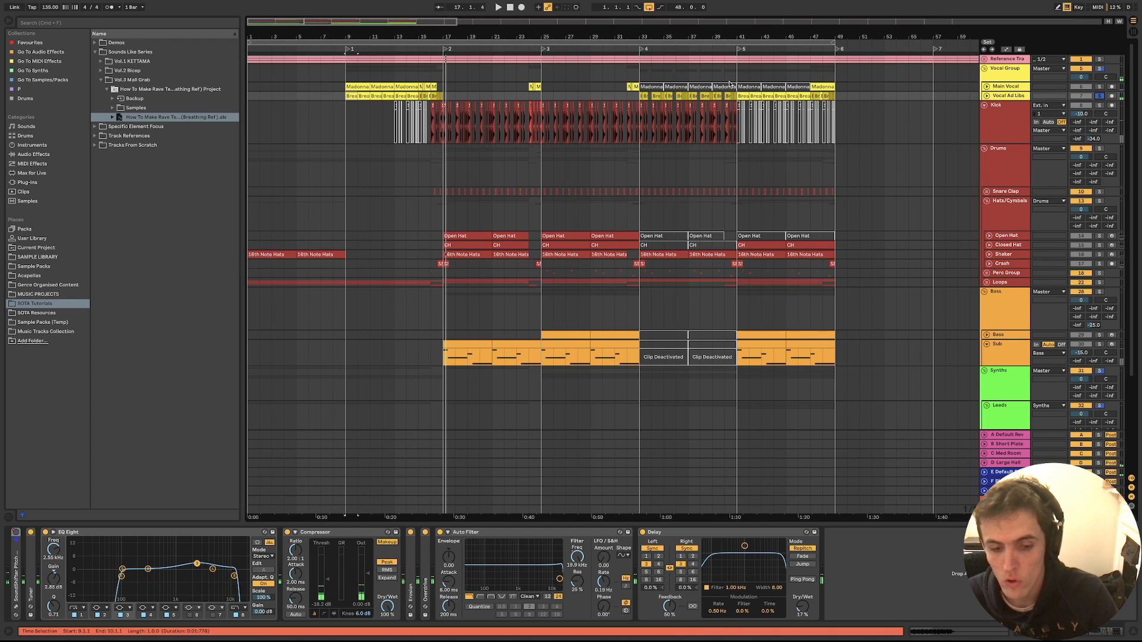
# Expand the Vocal Ad Libs track and play its opening clips from bar 9
pyautogui.scroll(5, 399, 168)
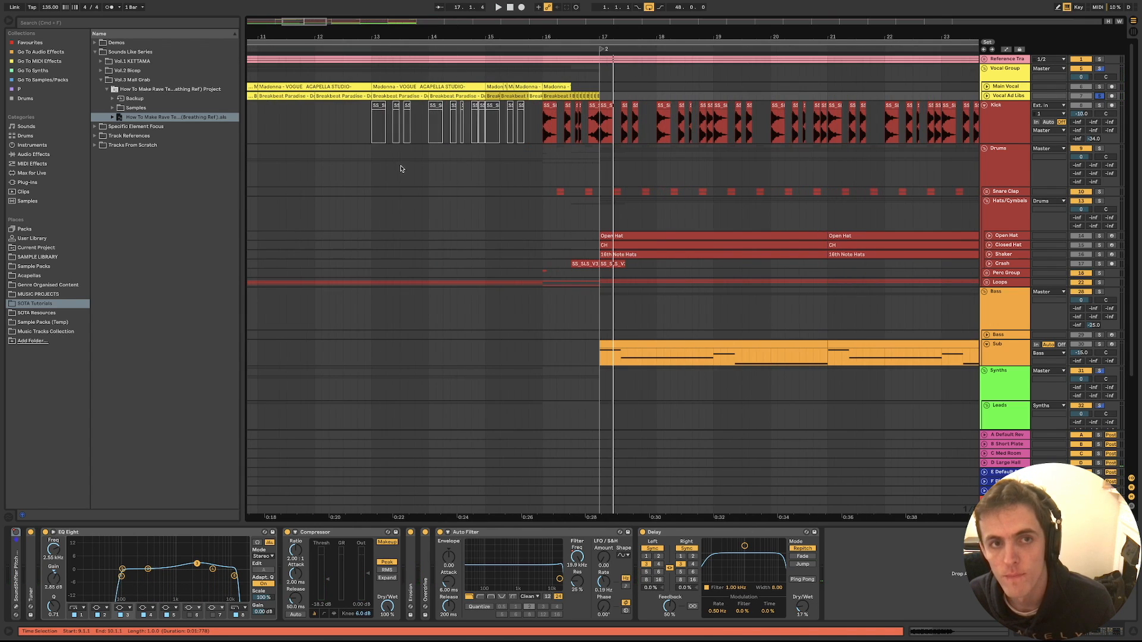
pyautogui.scroll(-2, 439, 153)
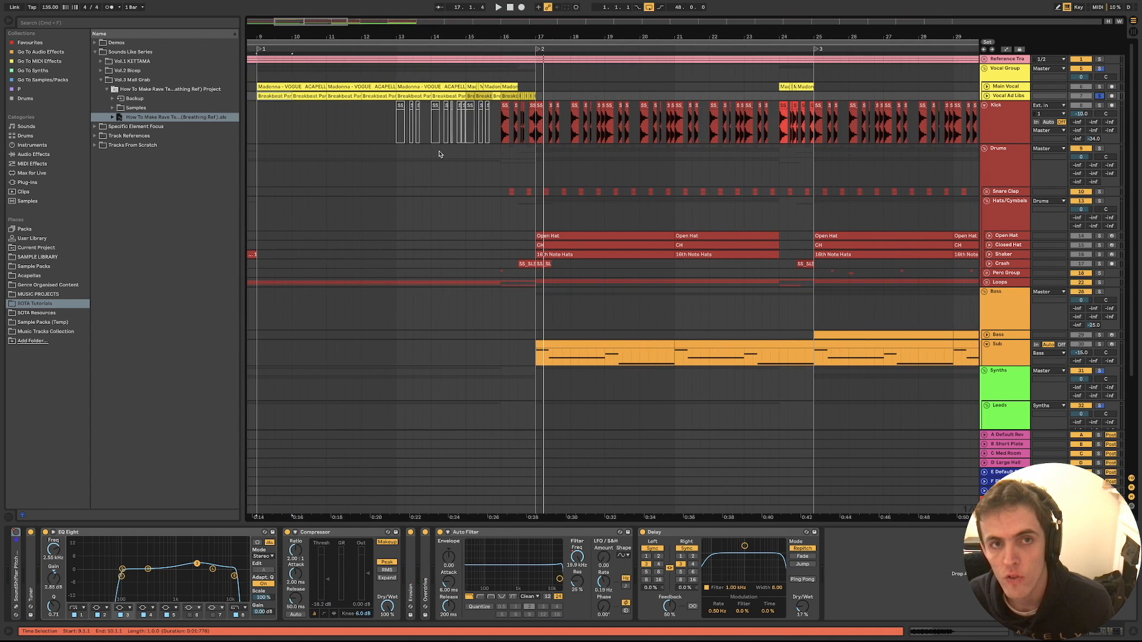
pyautogui.click(986, 96)
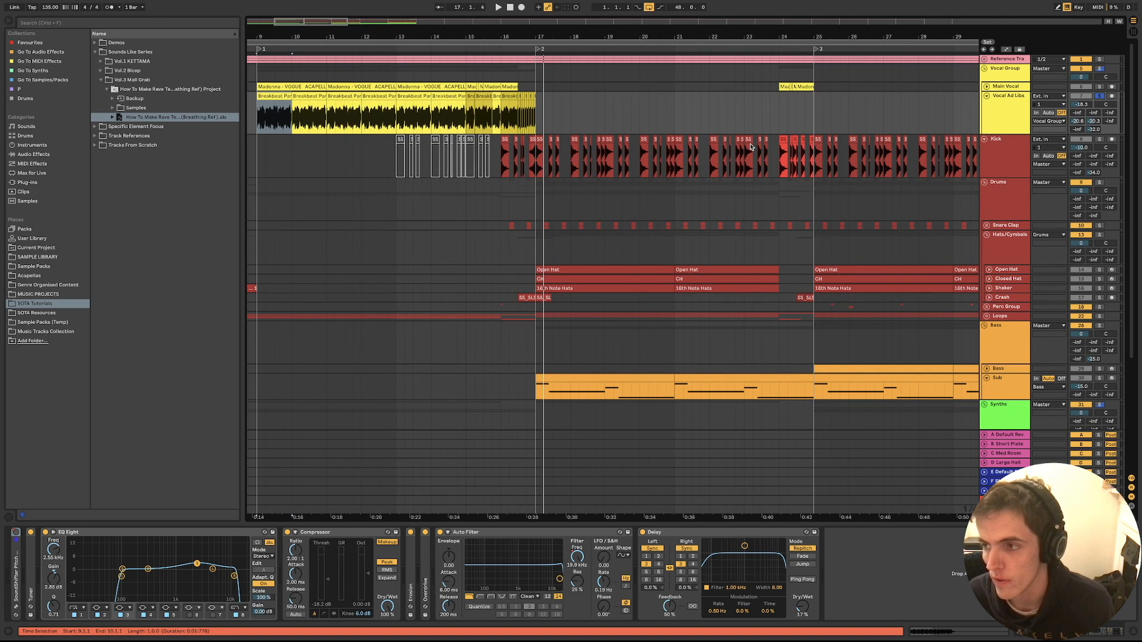
pyautogui.hscroll(-5, 750, 147)
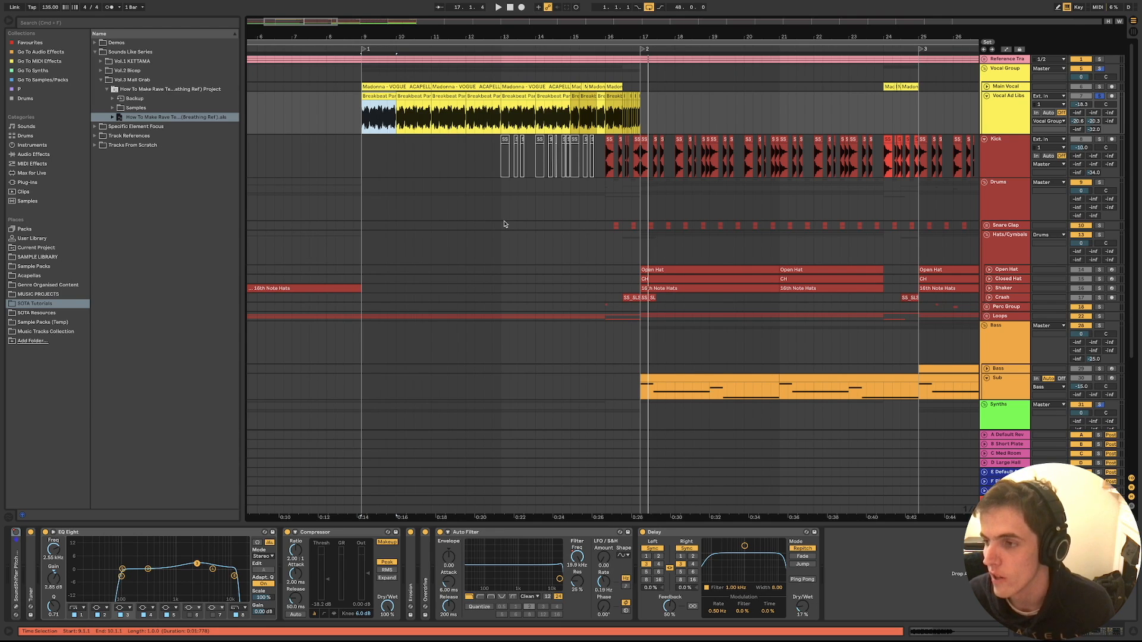
pyautogui.press('space')
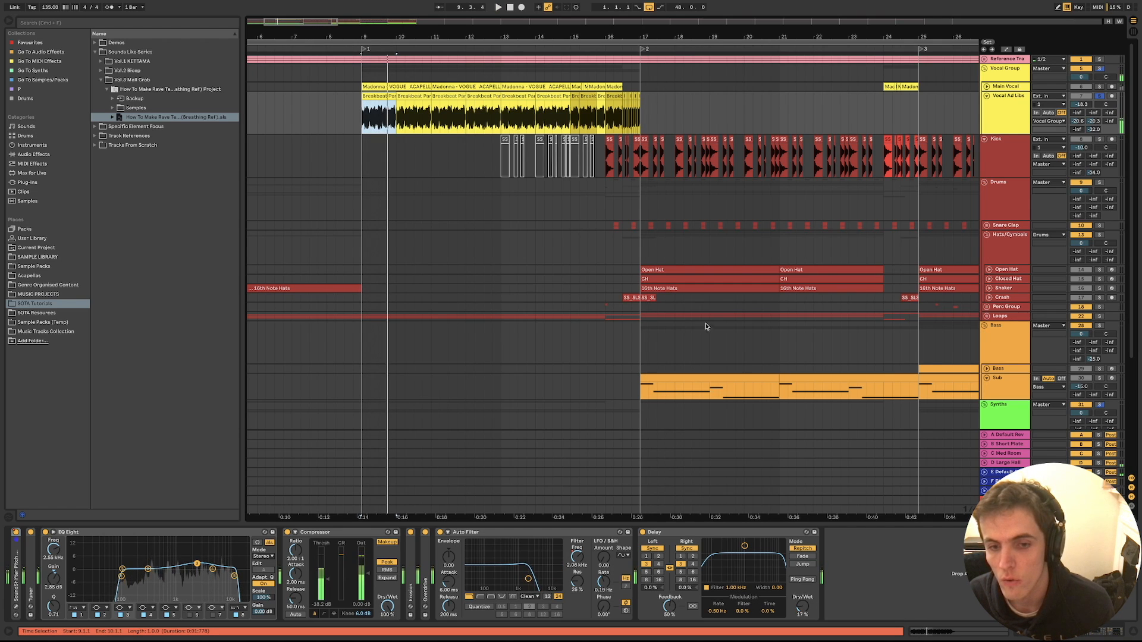
# Play the chopped Vocal Ad Libs clips from bar 33
pyautogui.hscroll(15, 946, 189)
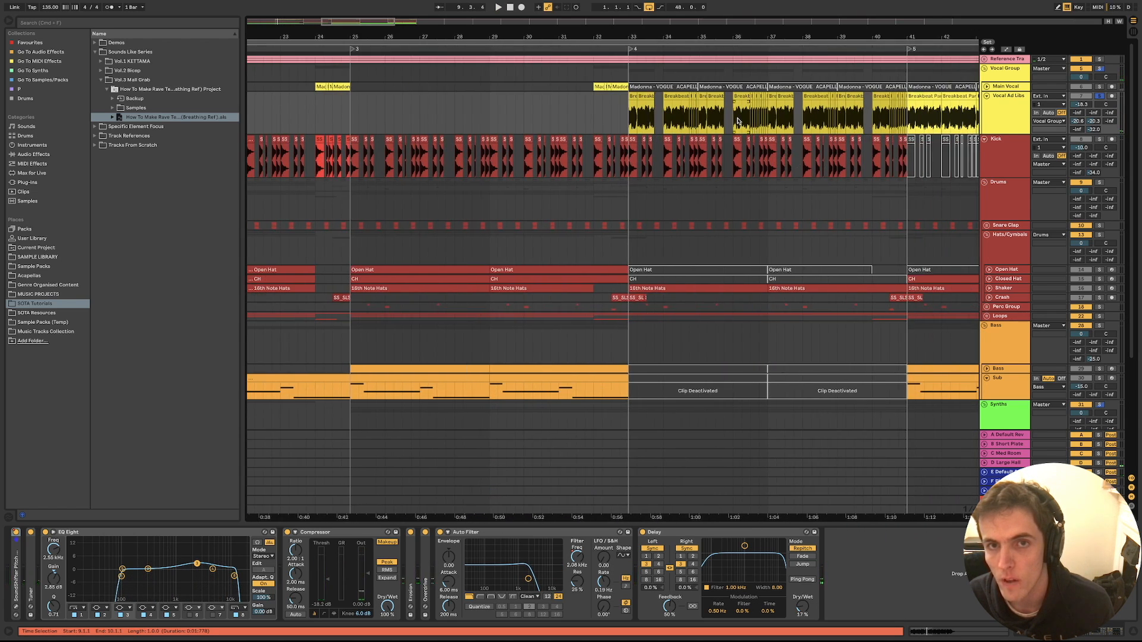
pyautogui.click(631, 100)
pyautogui.press('space')
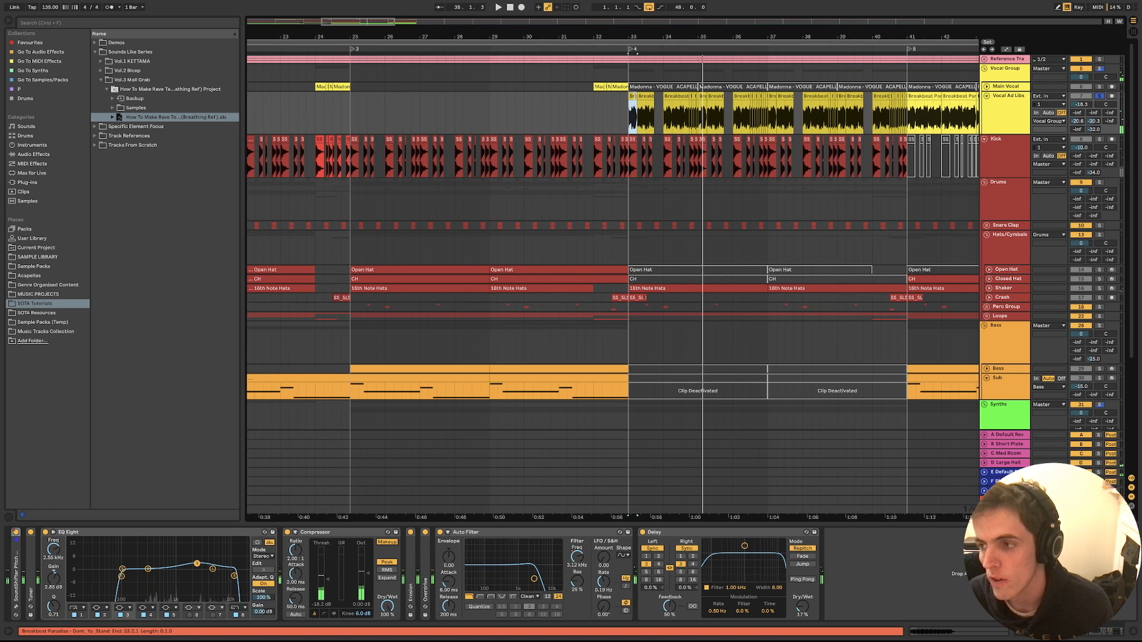
# Move the first ad-lib clip at bar 33 back to bar 31, lengthen it to one bar and play it
pyautogui.scroll(5, 640, 97)
pyautogui.scroll(-2, 641, 97)
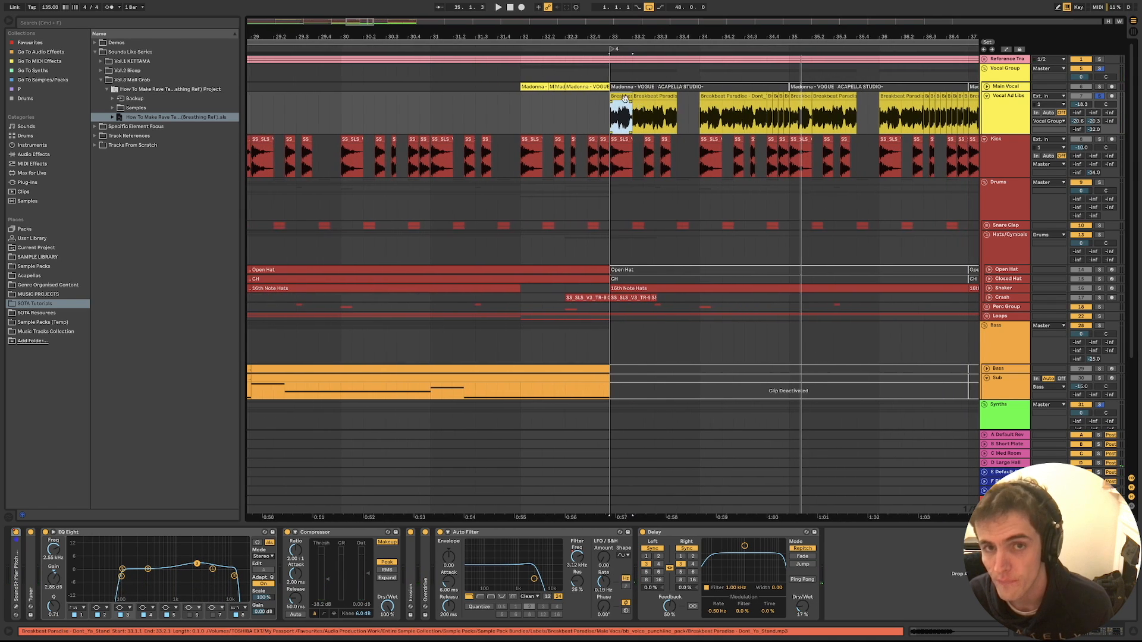
pyautogui.moveTo(612, 96); pyautogui.dragTo(477, 109)
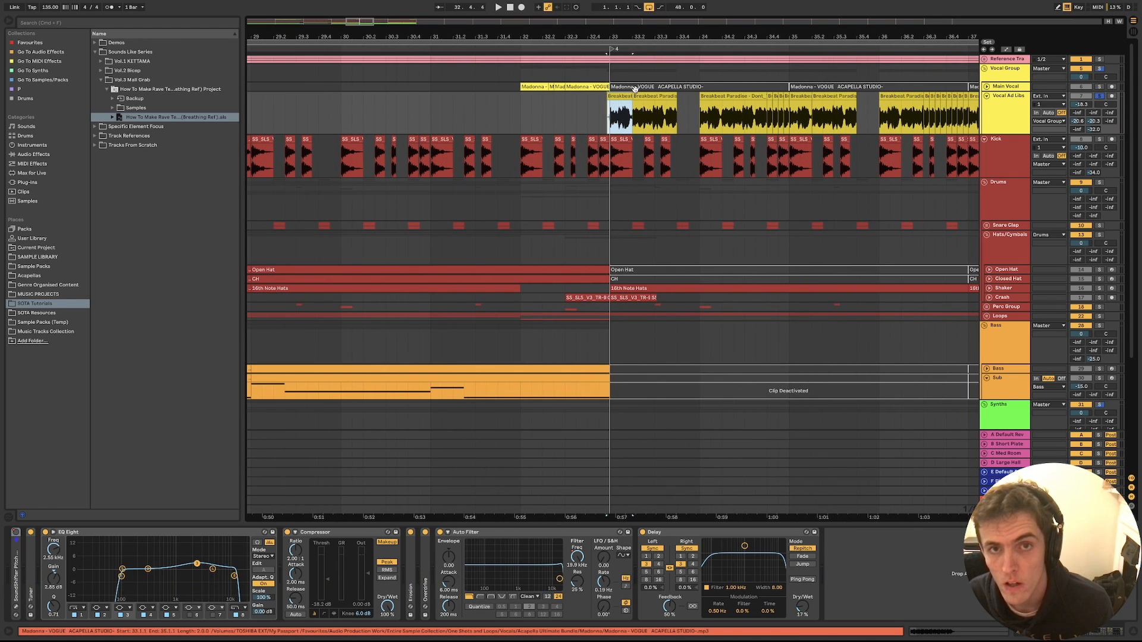
pyautogui.moveTo(622, 95); pyautogui.dragTo(520, 101)
pyautogui.press('space')
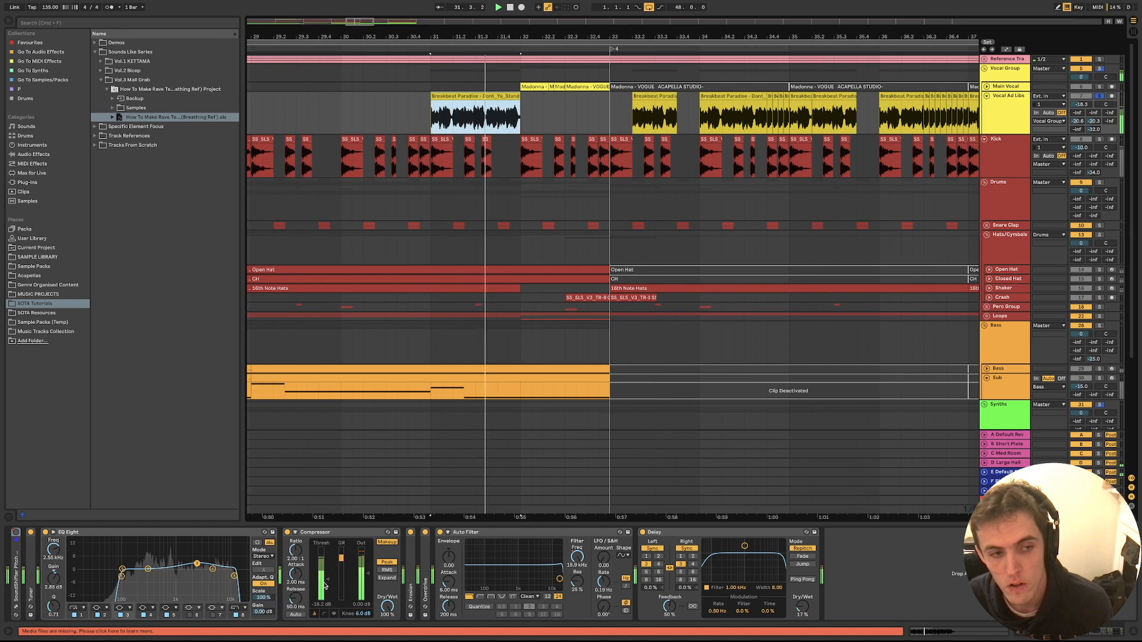
# Bypass the Auto Filter on the Vocal Ad Libs track and move the one-bar clip to bar 30, playing it back
pyautogui.click(426, 141)
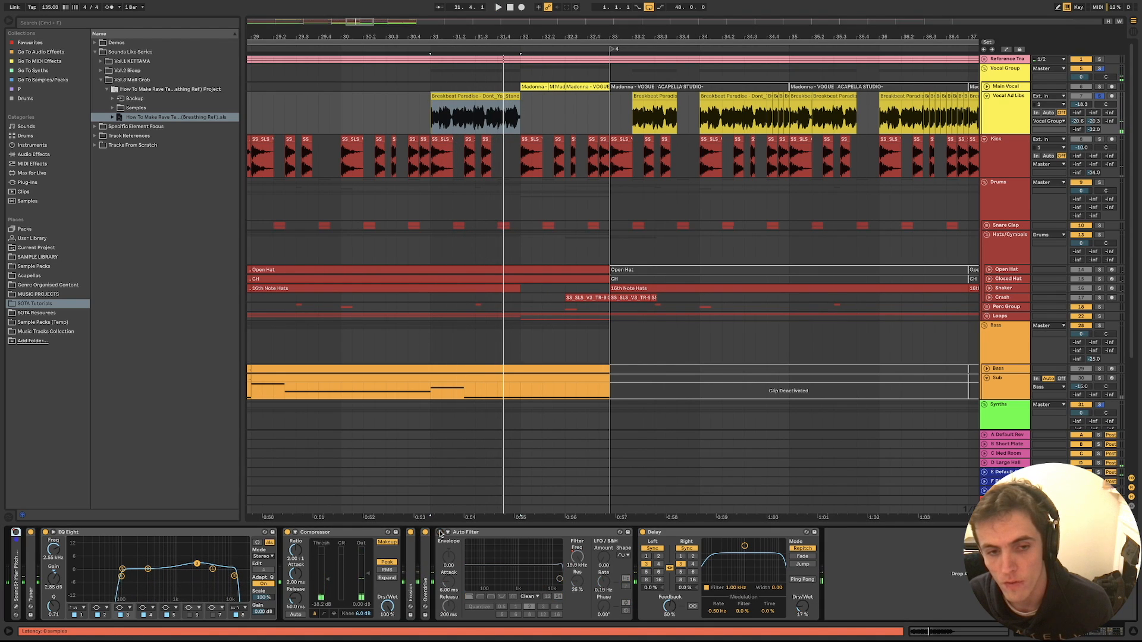
pyautogui.press('space')
pyautogui.press('space')
pyautogui.moveTo(474, 96); pyautogui.dragTo(386, 106)
pyautogui.press('space')
pyautogui.press('space')
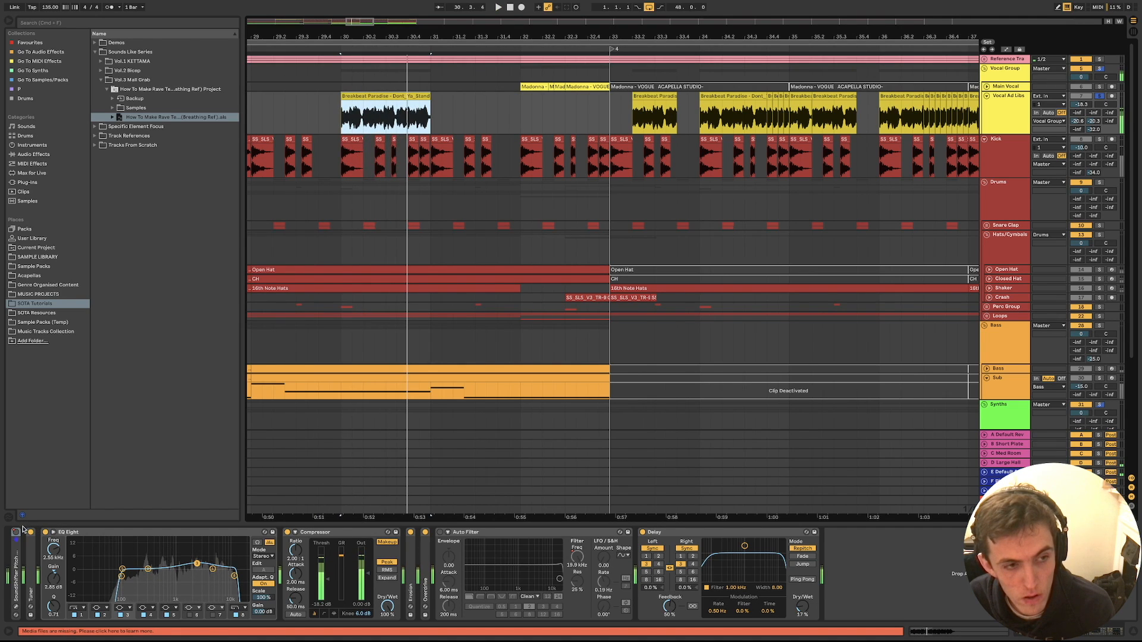
# Bypass the SoundShifter pitch device on the Vocal Ad Libs track and play the clip from bar 30
pyautogui.click(16, 533)
pyautogui.click(17, 533)
pyautogui.click(414, 98)
pyautogui.press('space')
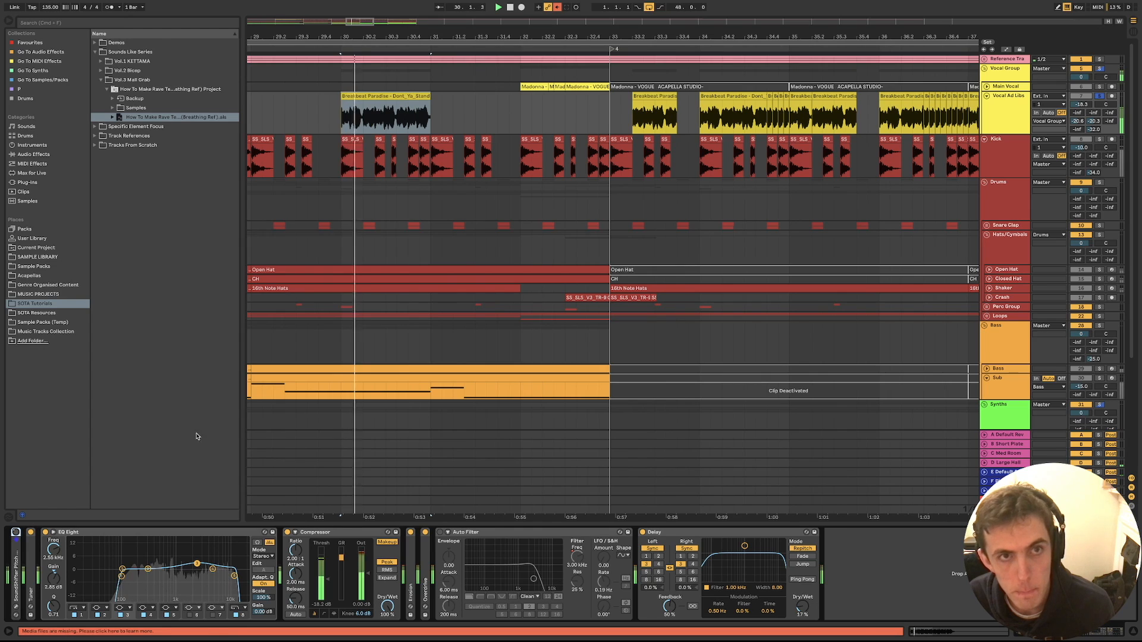
# Extend the ad-lib clip at bar 30 to a two-bar length ending at bar 32 and play it
pyautogui.moveTo(430, 113); pyautogui.dragTo(521, 112)
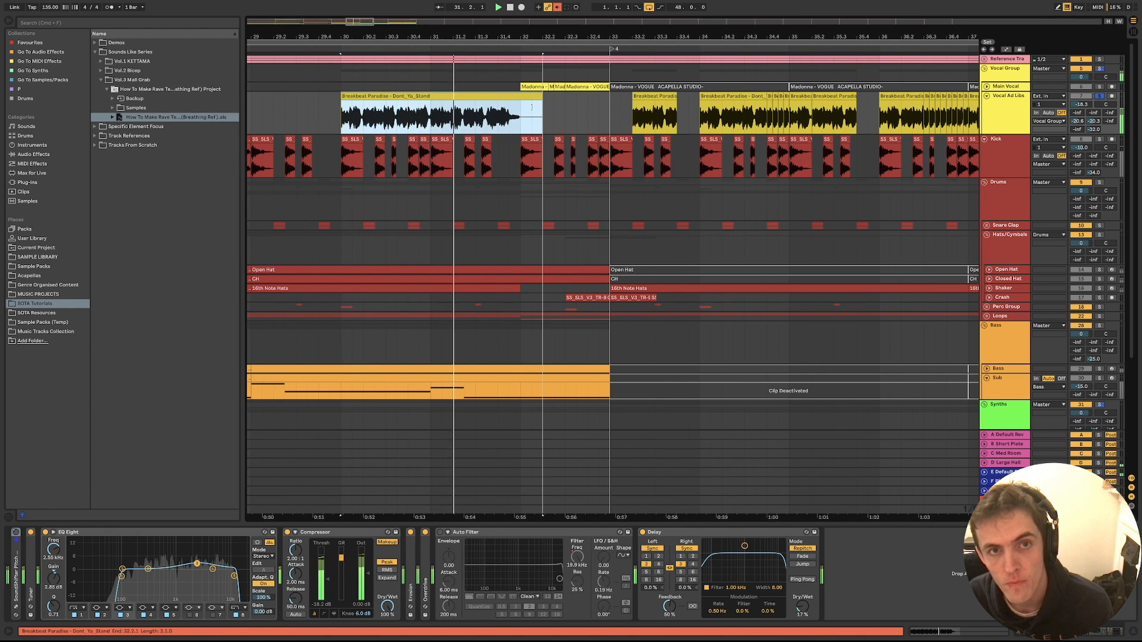
pyautogui.press('space')
pyautogui.press('space')
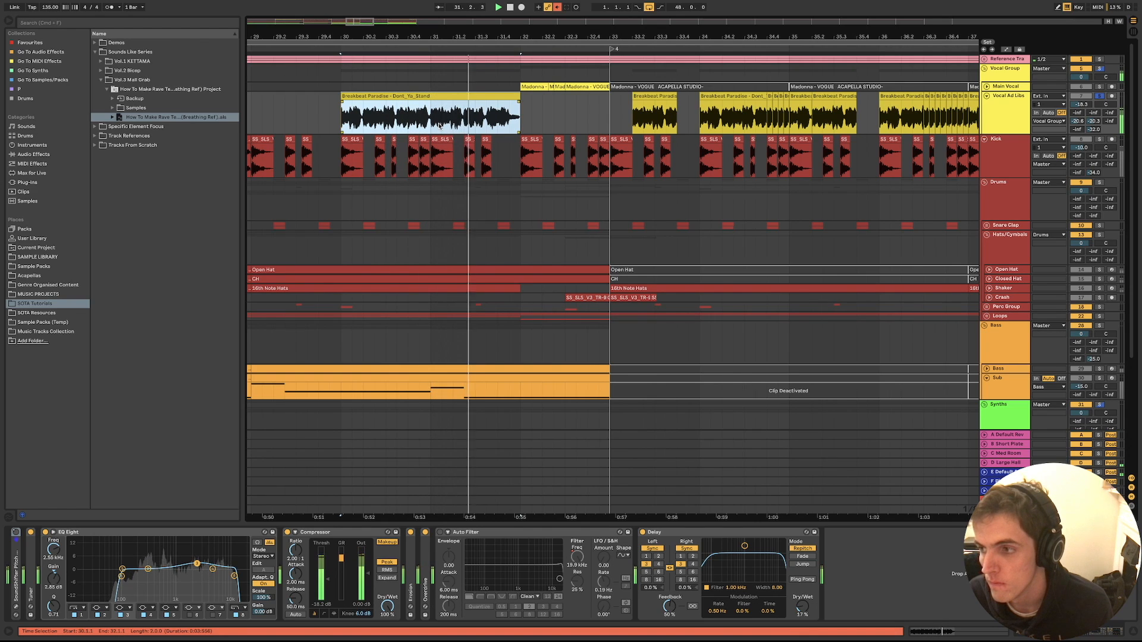
pyautogui.press('space')
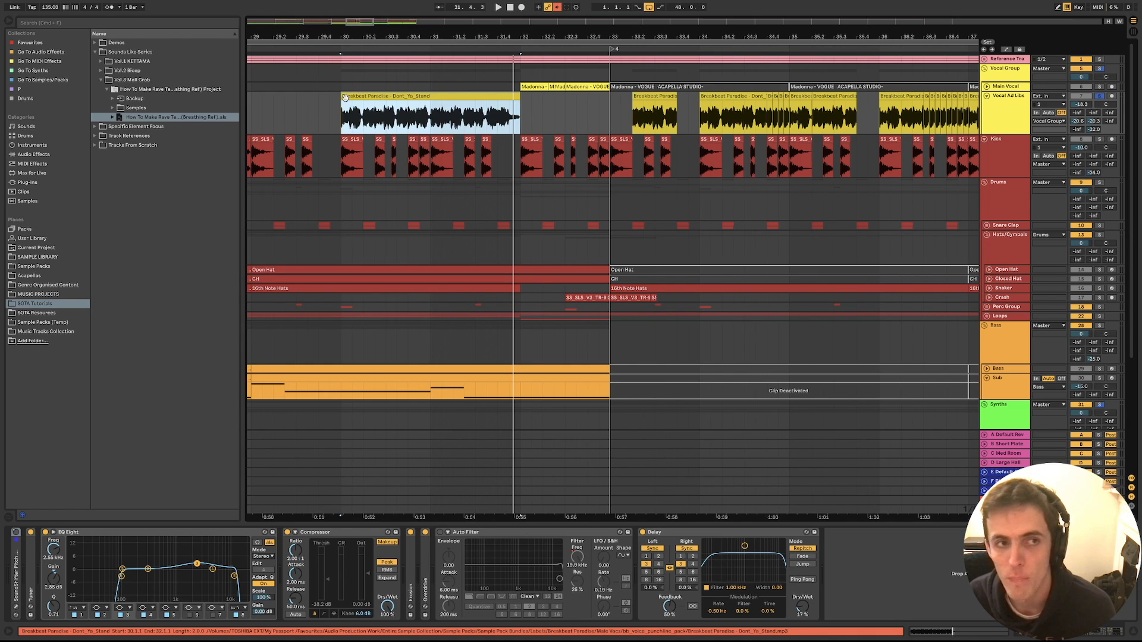
pyautogui.press('space')
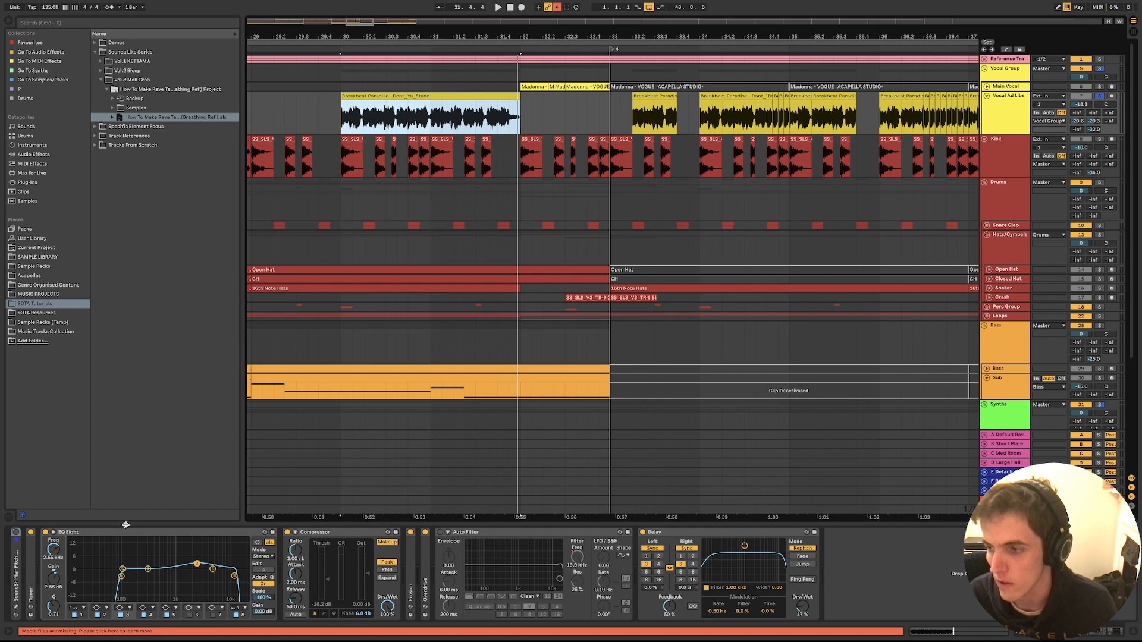
pyautogui.press('space')
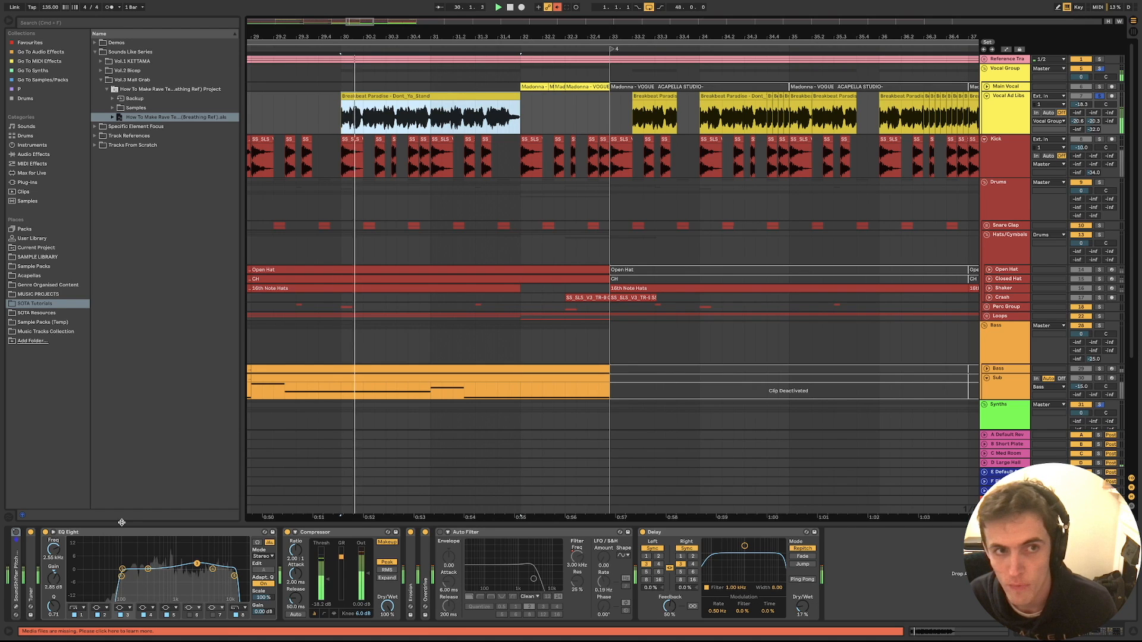
# Open the SoundShifter plug-in window of the Vocal Ad Libs track and play the clip from bar 30
pyautogui.doubleClick(11, 533)
pyautogui.click(31, 533)
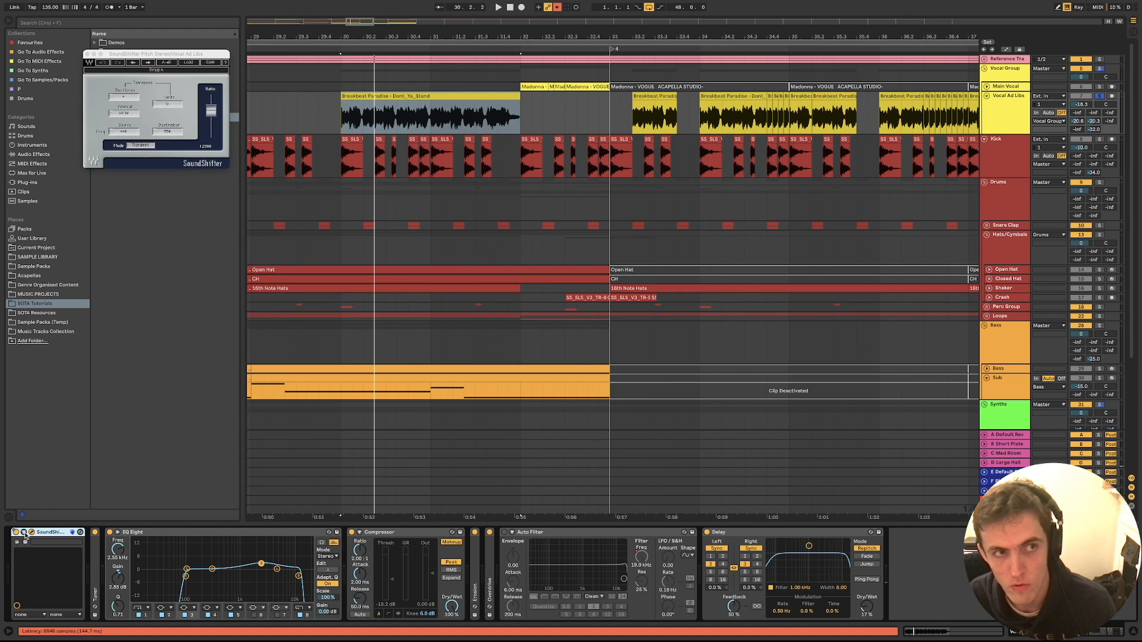
pyautogui.moveTo(126, 54); pyautogui.dragTo(443, 187)
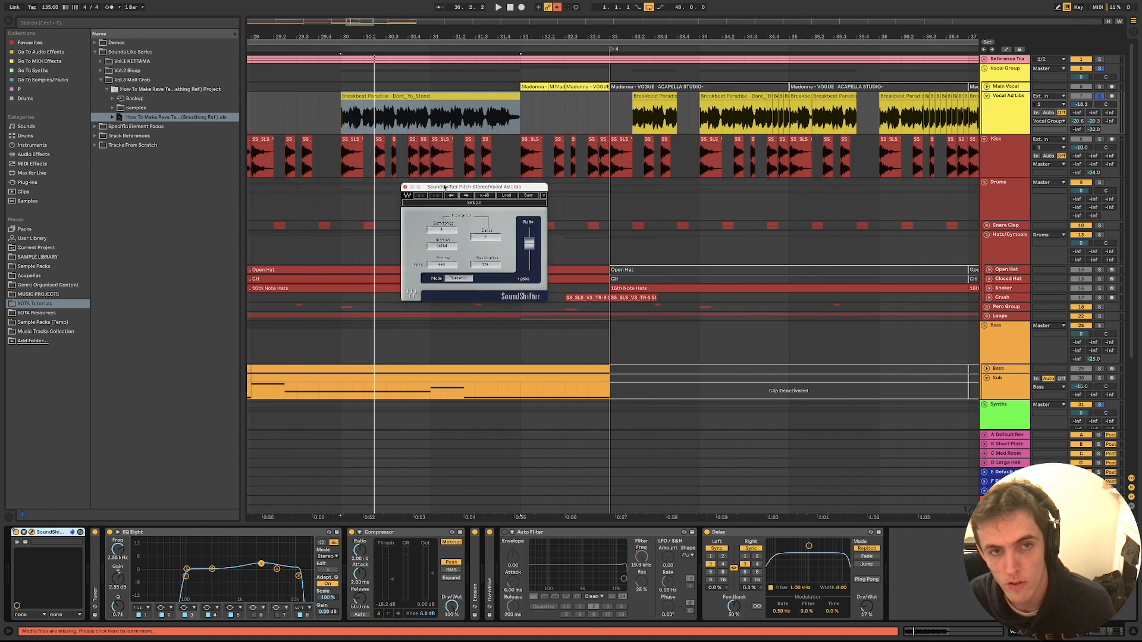
pyautogui.press('space')
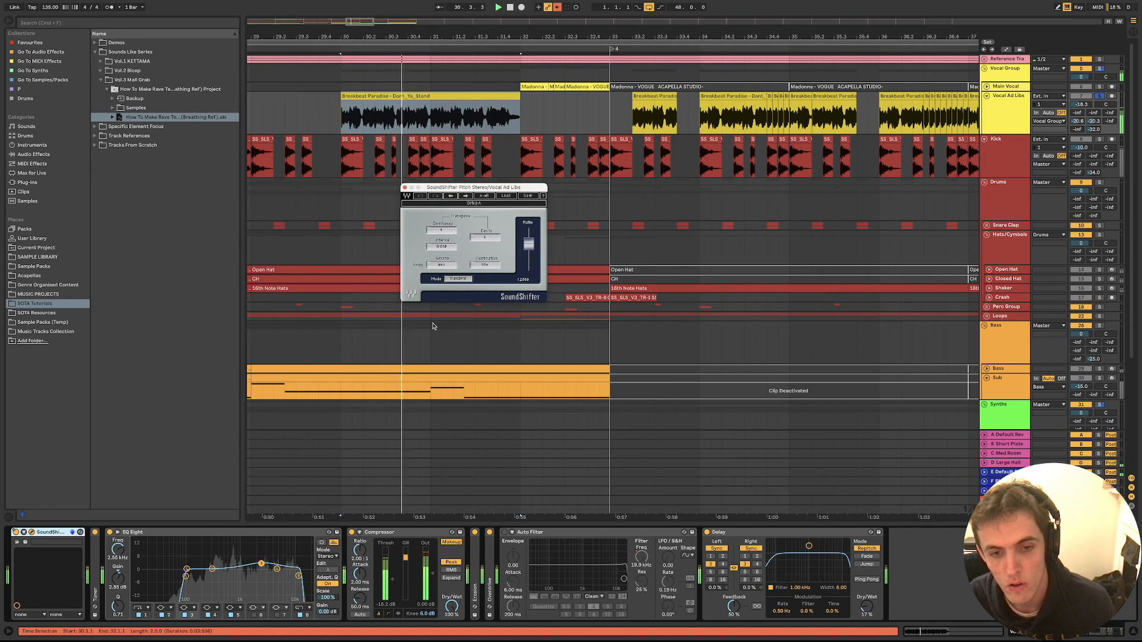
pyautogui.press('space')
pyautogui.click(474, 97)
pyautogui.press('space')
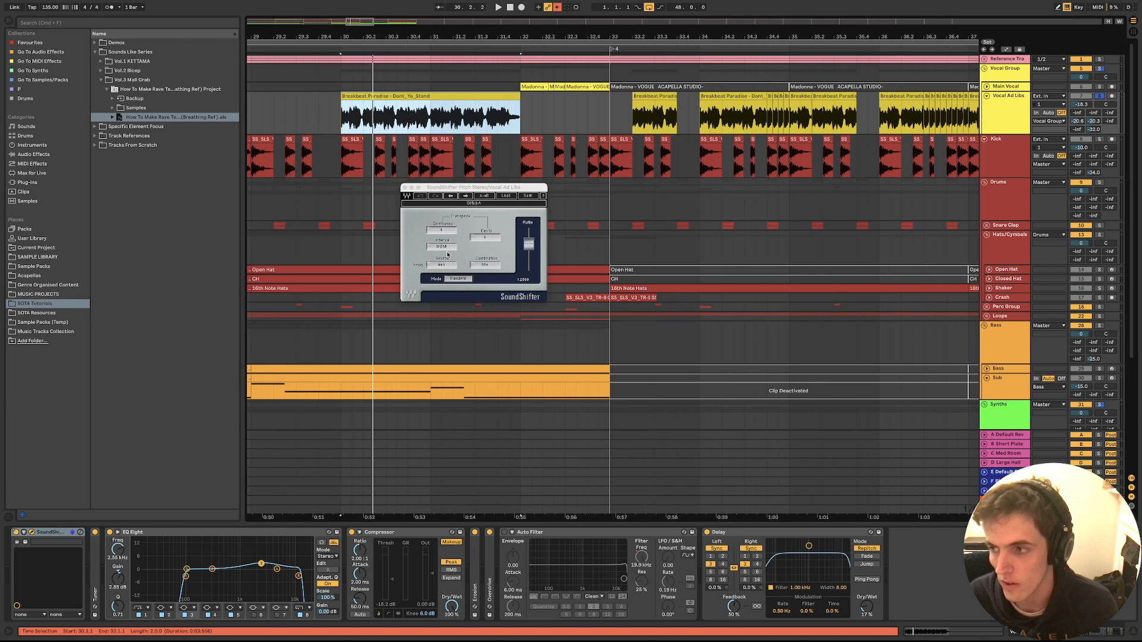
# Delete the two-bar ad-lib clip at bar 30 and close the SoundShifter window
pyautogui.click(387, 108)
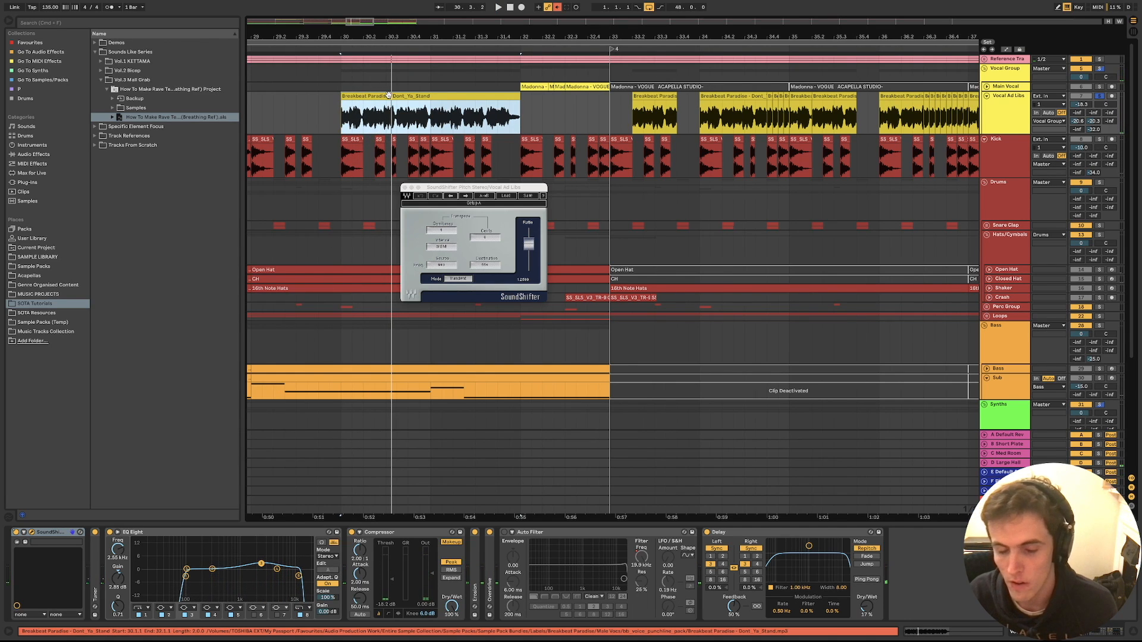
pyautogui.press('Delete')
pyautogui.hscroll(2, 506, 164)
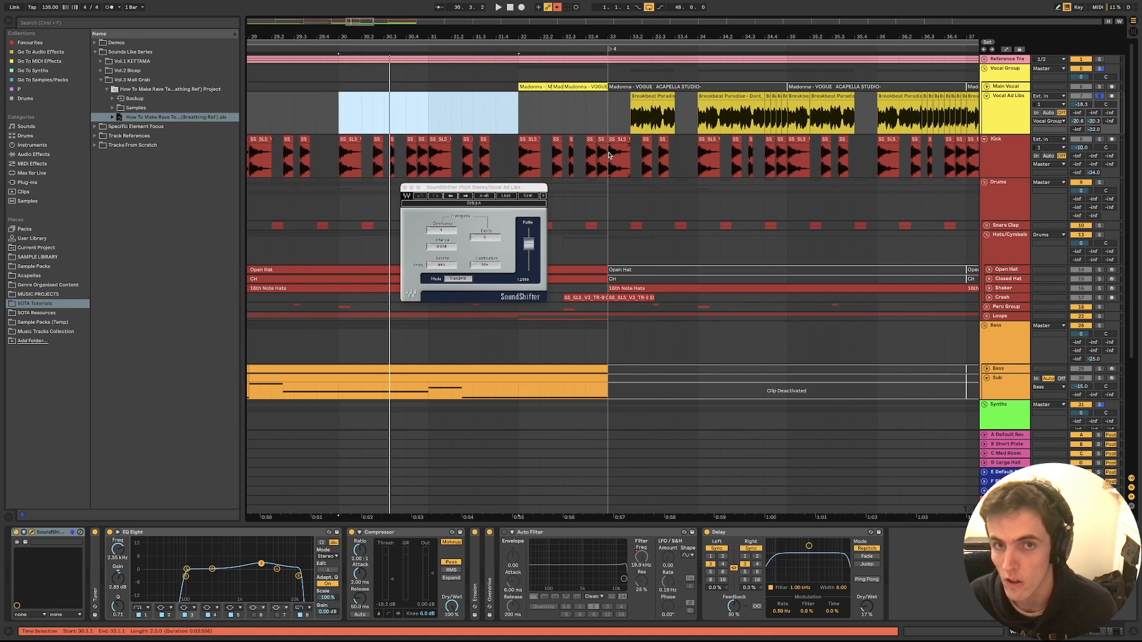
pyautogui.click(403, 188)
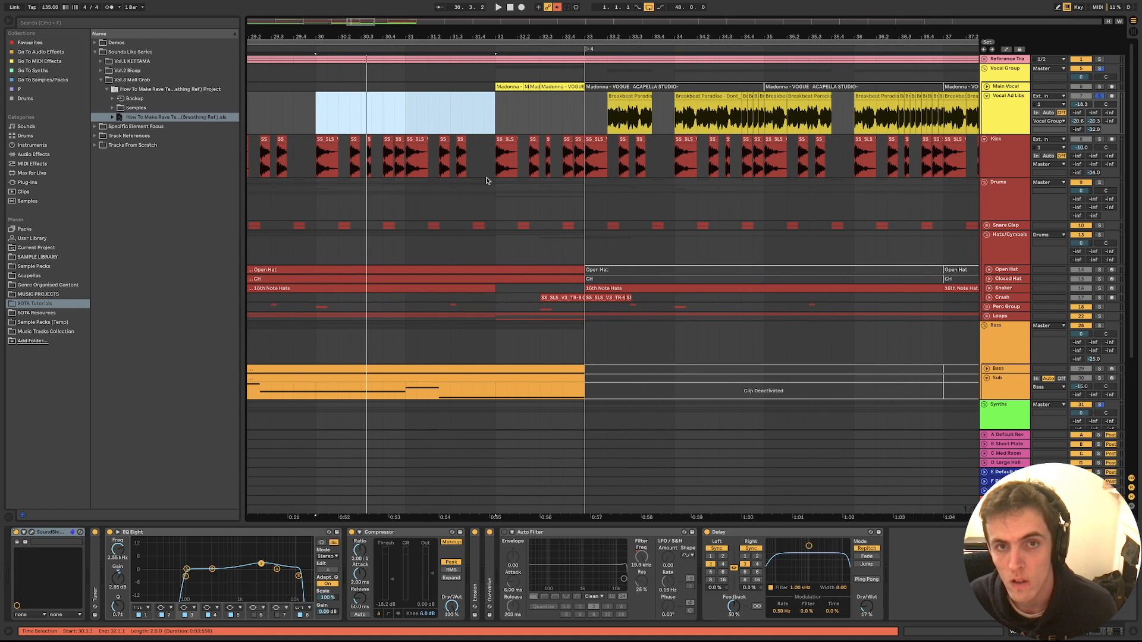
# Play the remaining Vocal Ad Libs clips from the start of bar 33
pyautogui.hscroll(2, 452, 178)
pyautogui.click(541, 125)
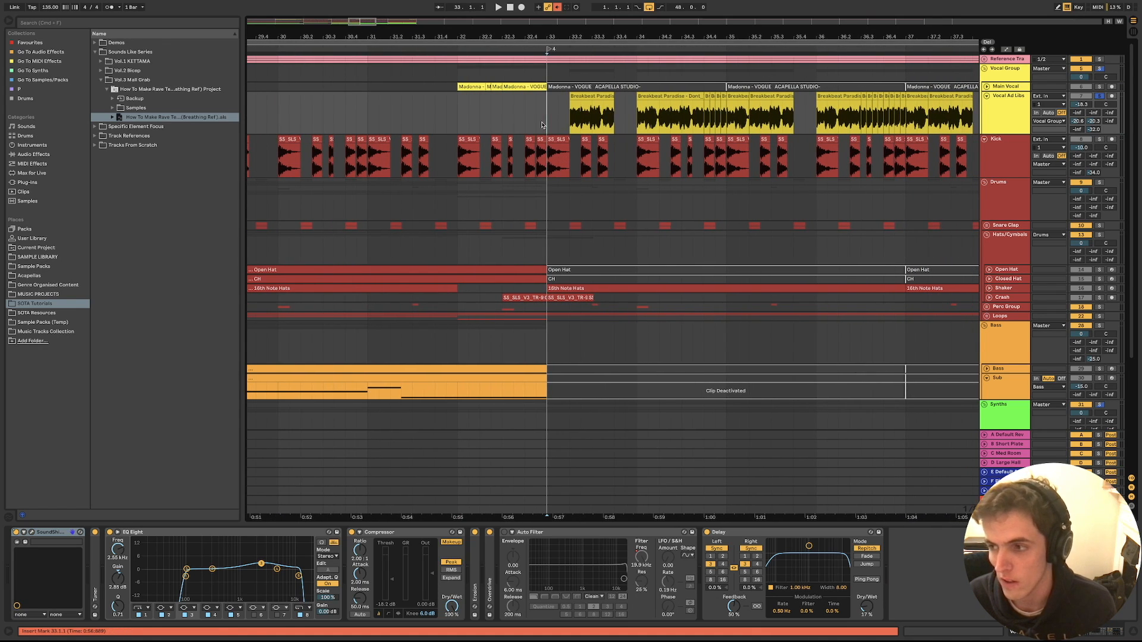
pyautogui.press('space')
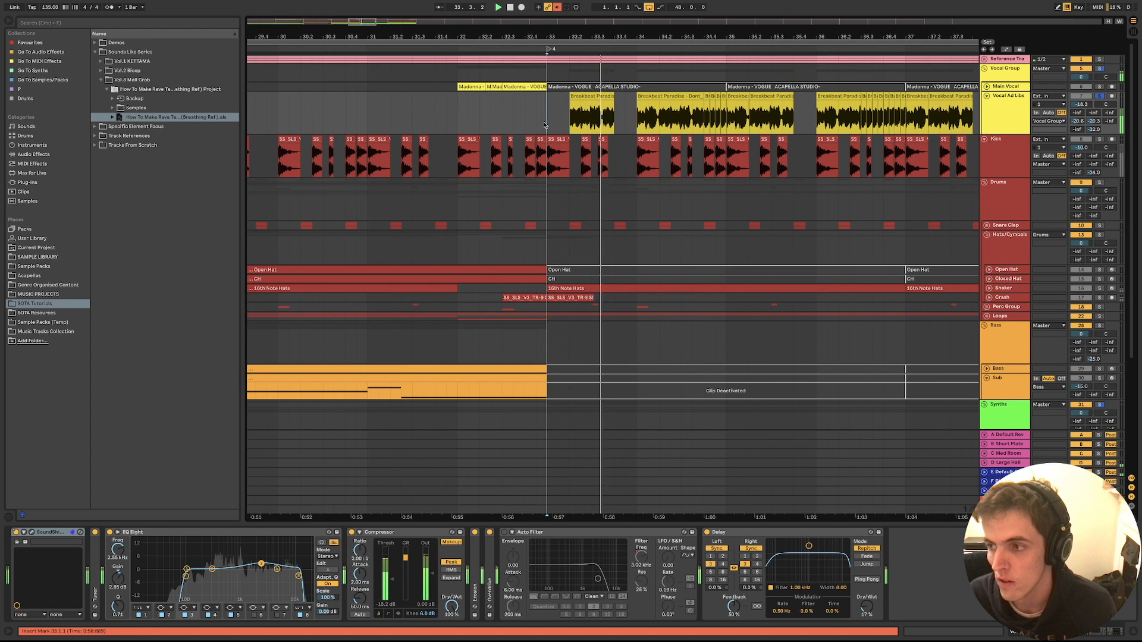
# Play the Vocal Ad Libs clips around bar 34, including the long clip at 34.1 and the short chop at 34.4
pyautogui.hscroll(2, 545, 125)
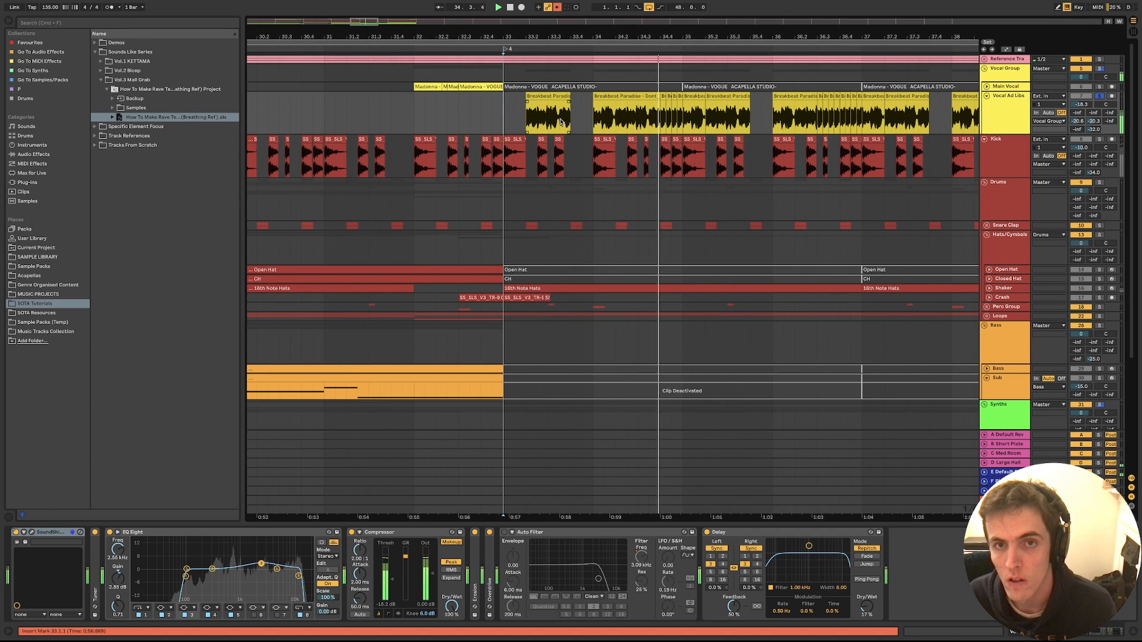
pyautogui.scroll(-5, 575, 122)
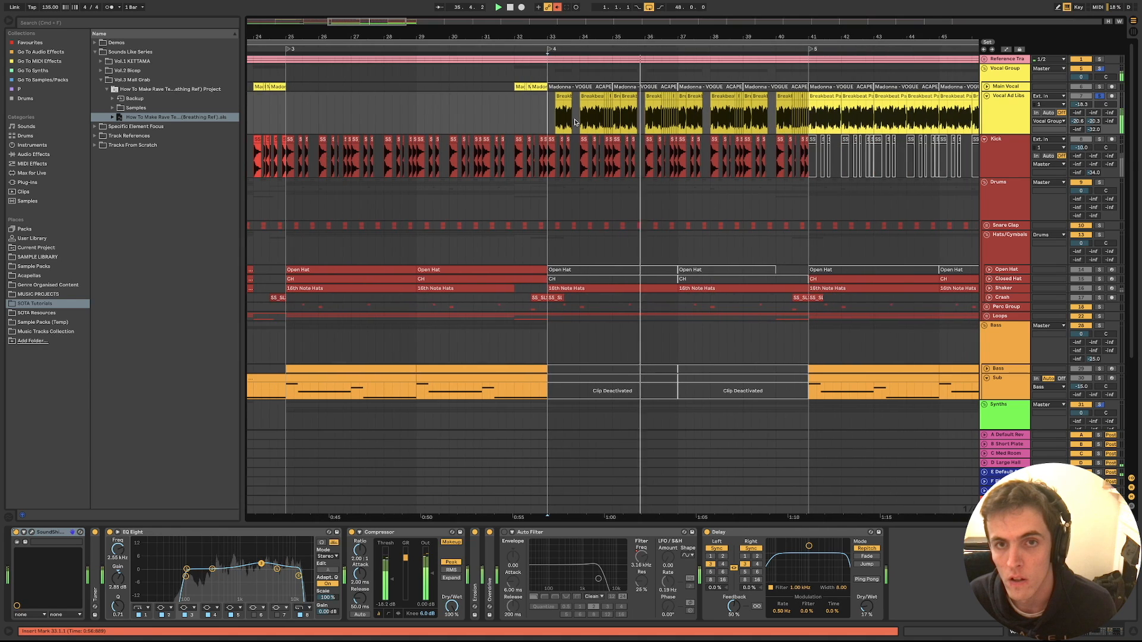
pyautogui.scroll(6, 587, 123)
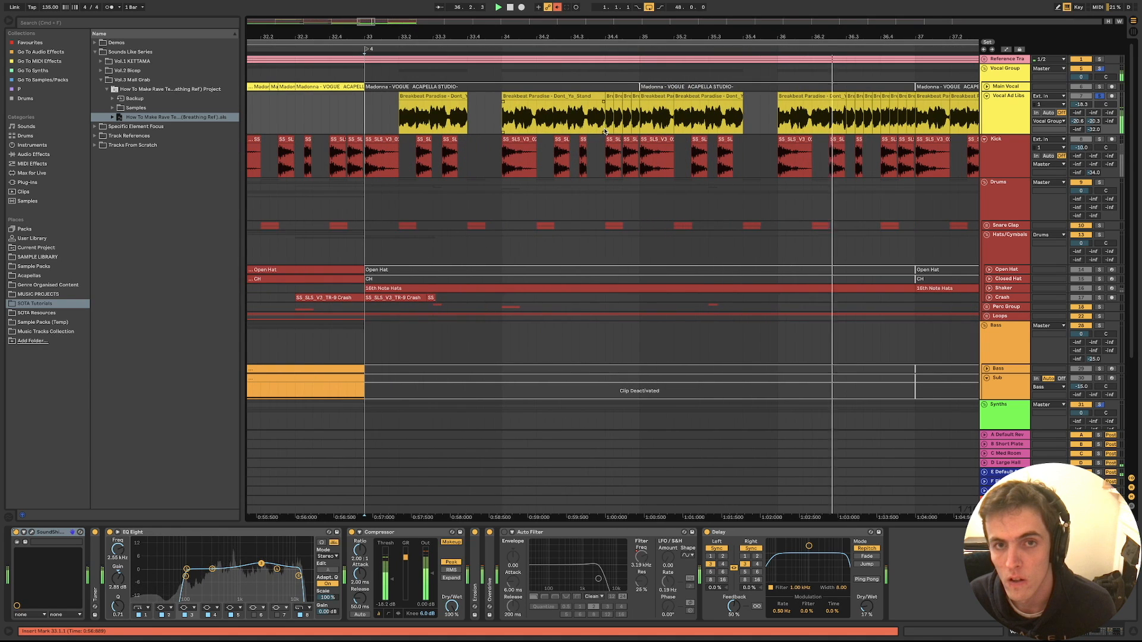
pyautogui.click(588, 94)
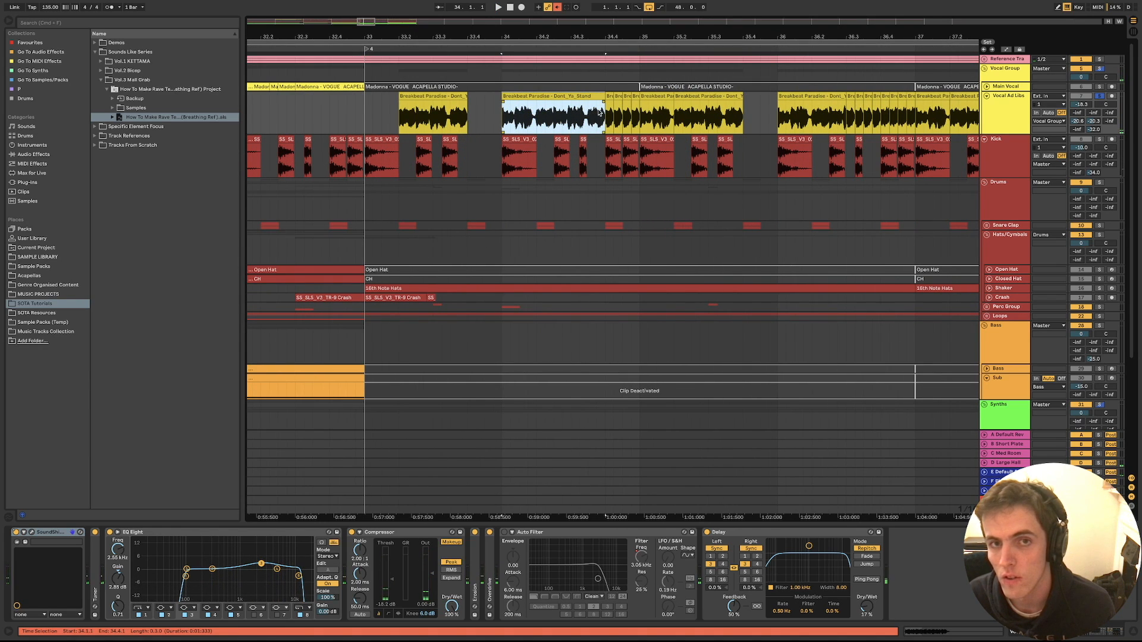
pyautogui.click(609, 97)
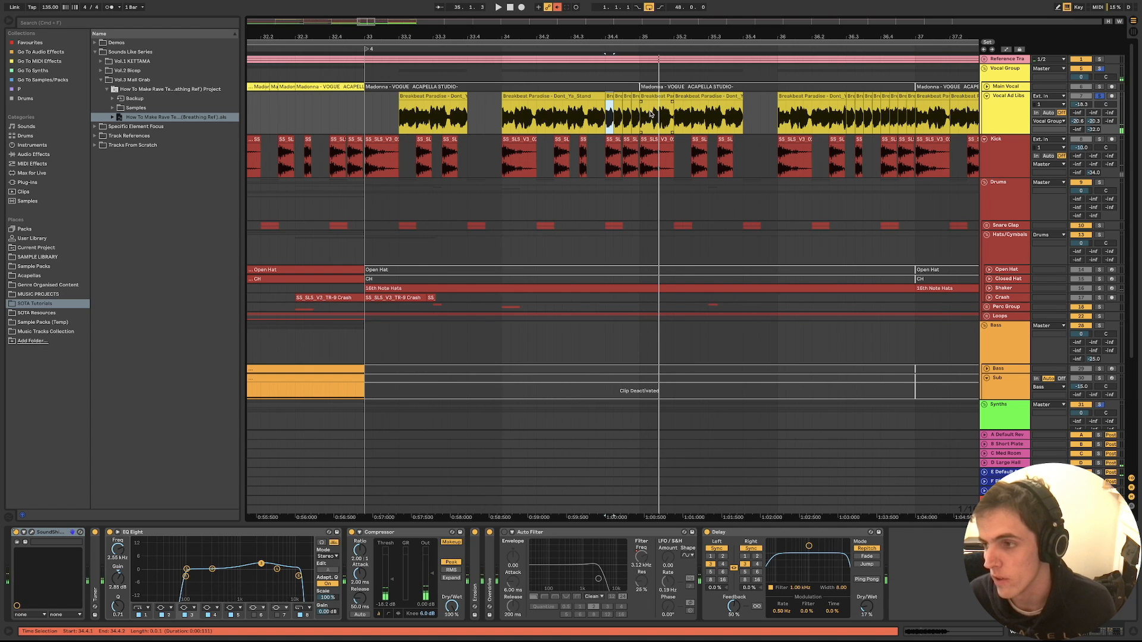
# Select the short ad-lib chop at 36.3.3 and play the run of chops from there several times
pyautogui.hscroll(3, 651, 113)
pyautogui.click(798, 96)
pyautogui.press('space')
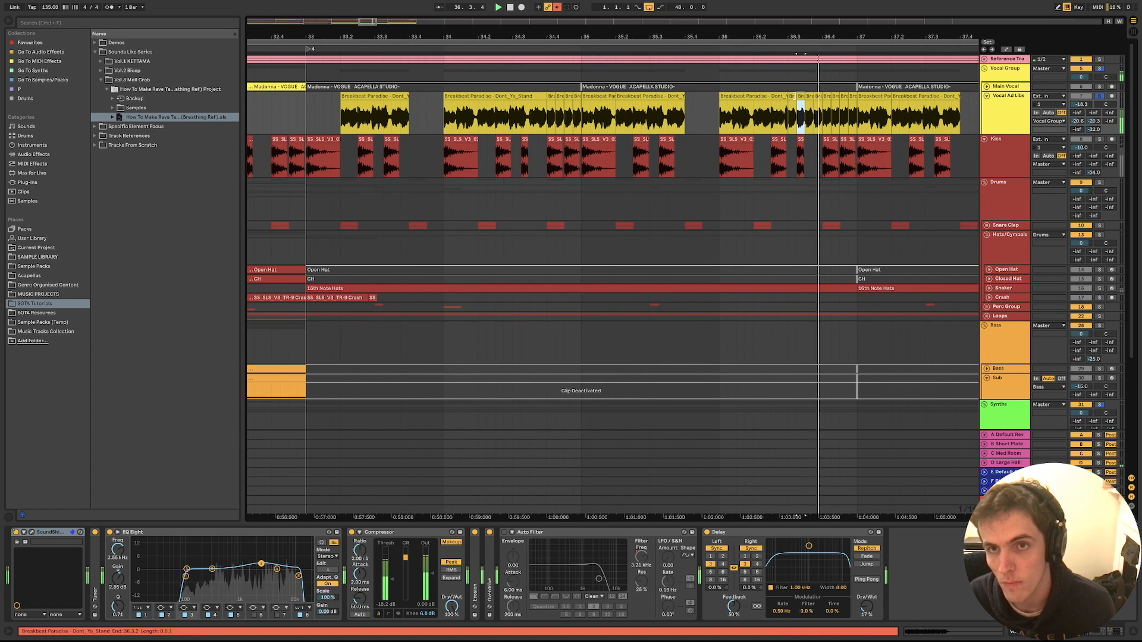
pyautogui.hscroll(3, 793, 97)
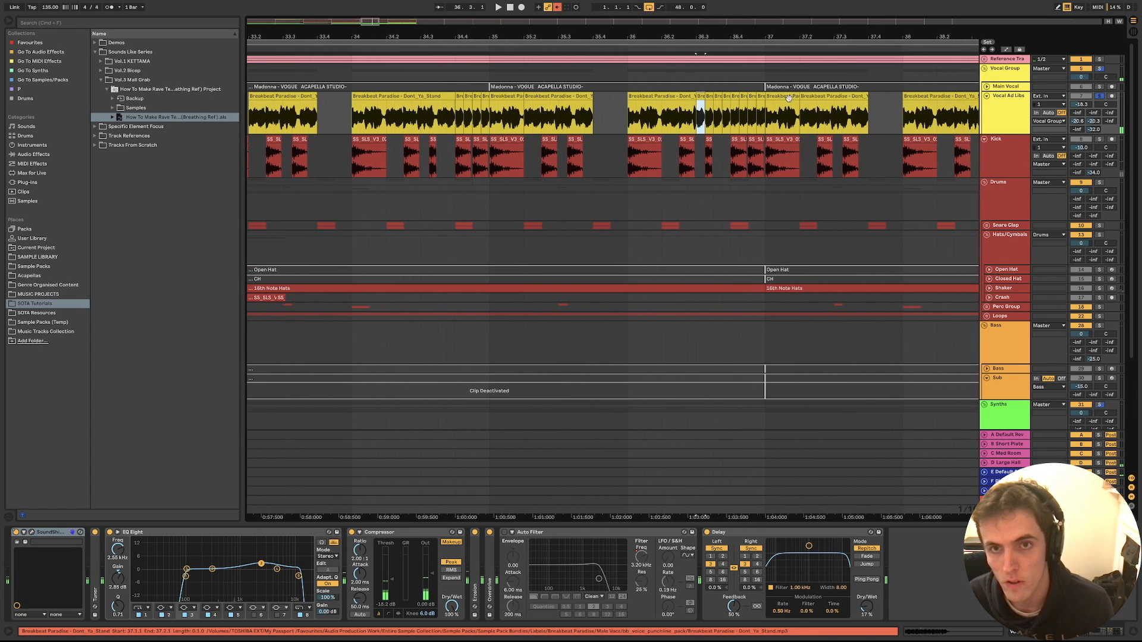
pyautogui.scroll(4, 777, 97)
pyautogui.scroll(2, 673, 104)
pyautogui.press('space')
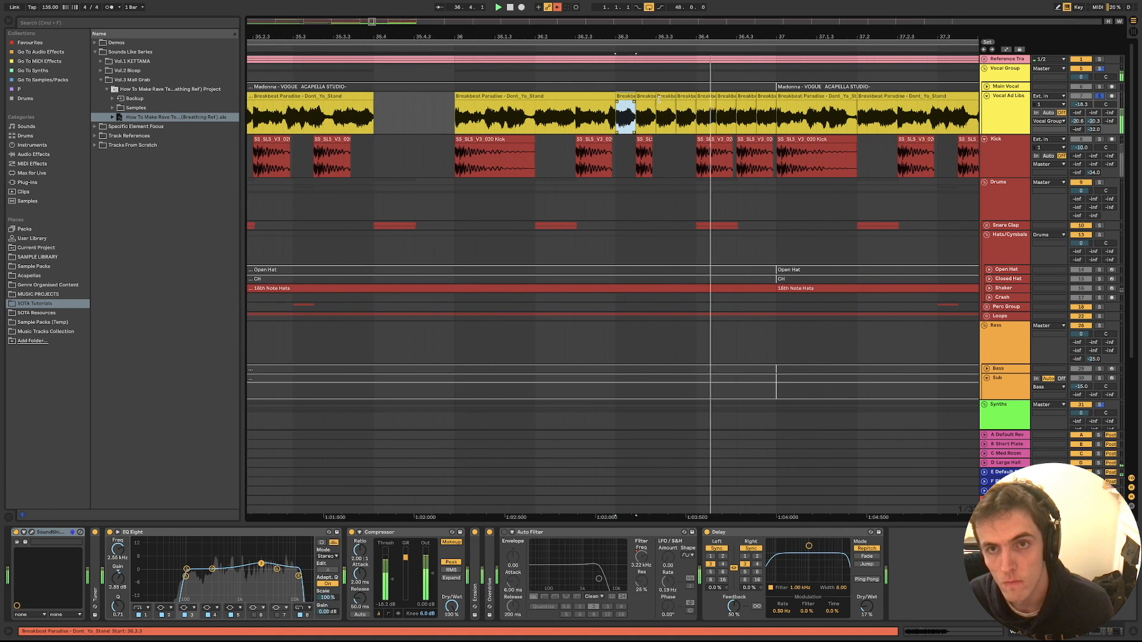
pyautogui.press('space')
pyautogui.press('space')
pyautogui.press('space')
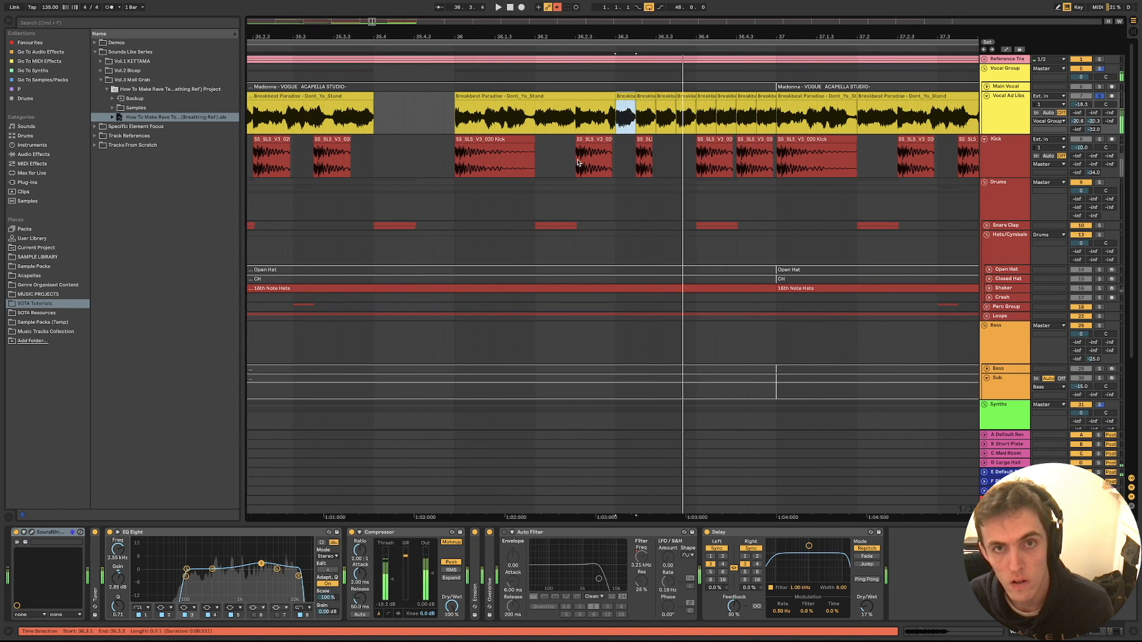
# Inspect the sample settings of the chop at 36.3.3, return to the Vocal Ad Libs devices and replay the chops
pyautogui.doubleClick(623, 96)
pyautogui.press('space')
pyautogui.press('space')
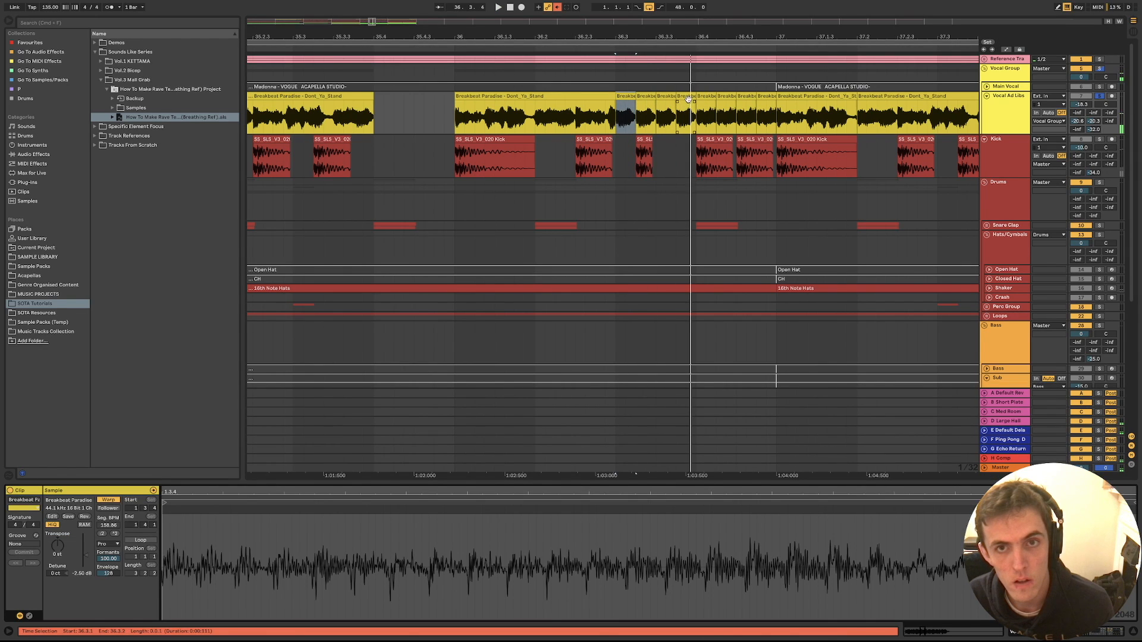
pyautogui.click(702, 97)
pyautogui.press('space')
pyautogui.doubleClick(1009, 112)
pyautogui.click(626, 113)
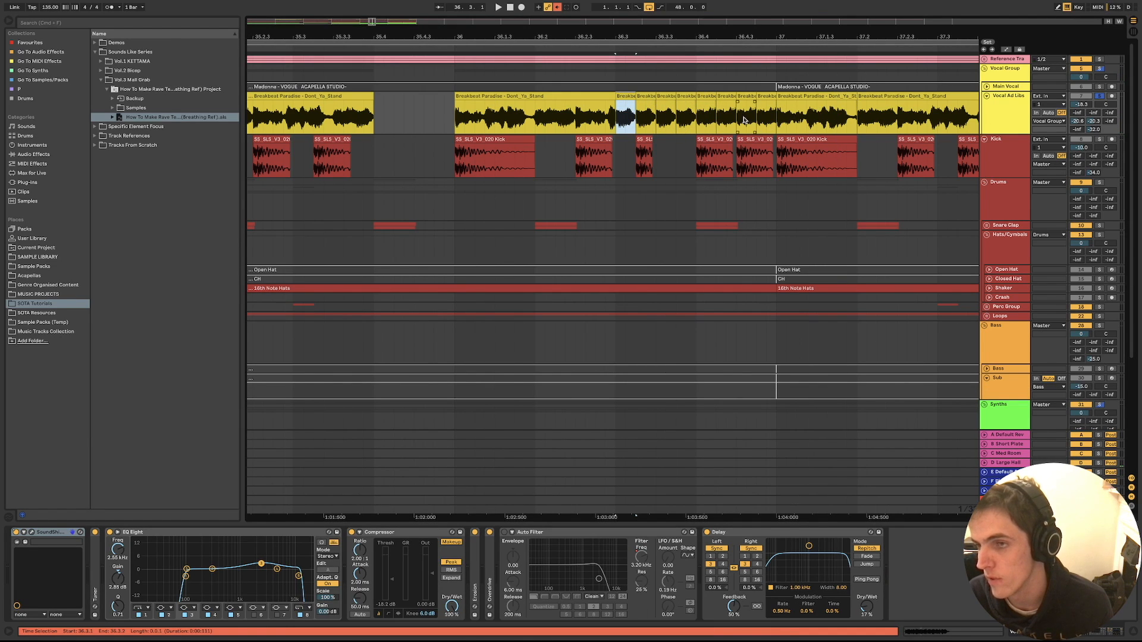
pyautogui.press('space')
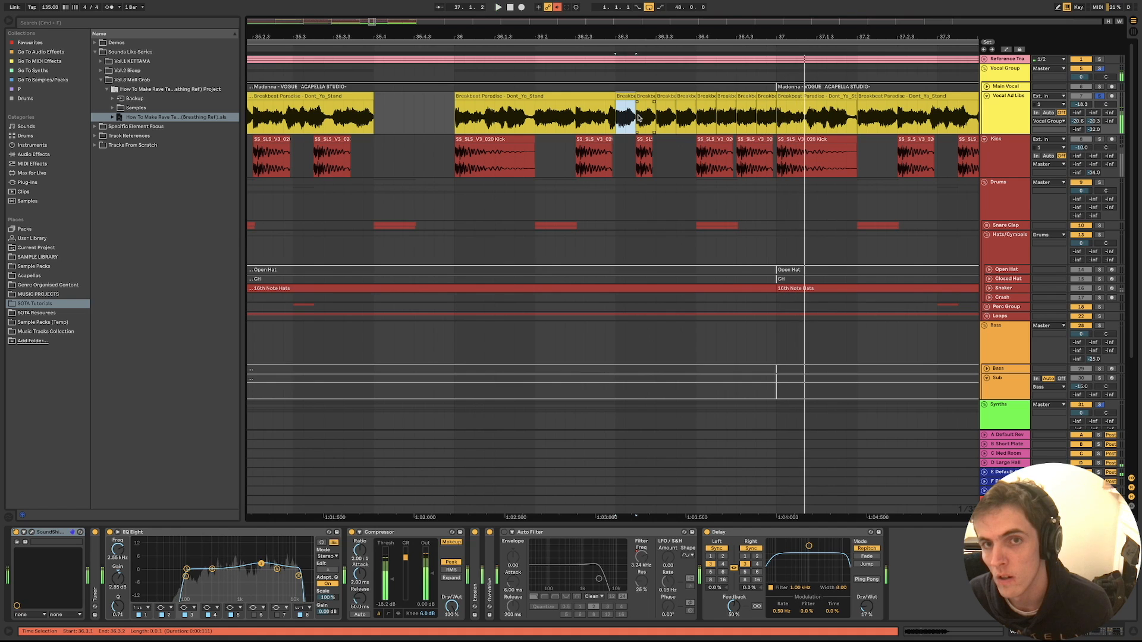
# Re-enable the SoundShifter's overridden on/off automation and play the ad-libs from the first clip in bar 33
pyautogui.rightClick(15, 533)
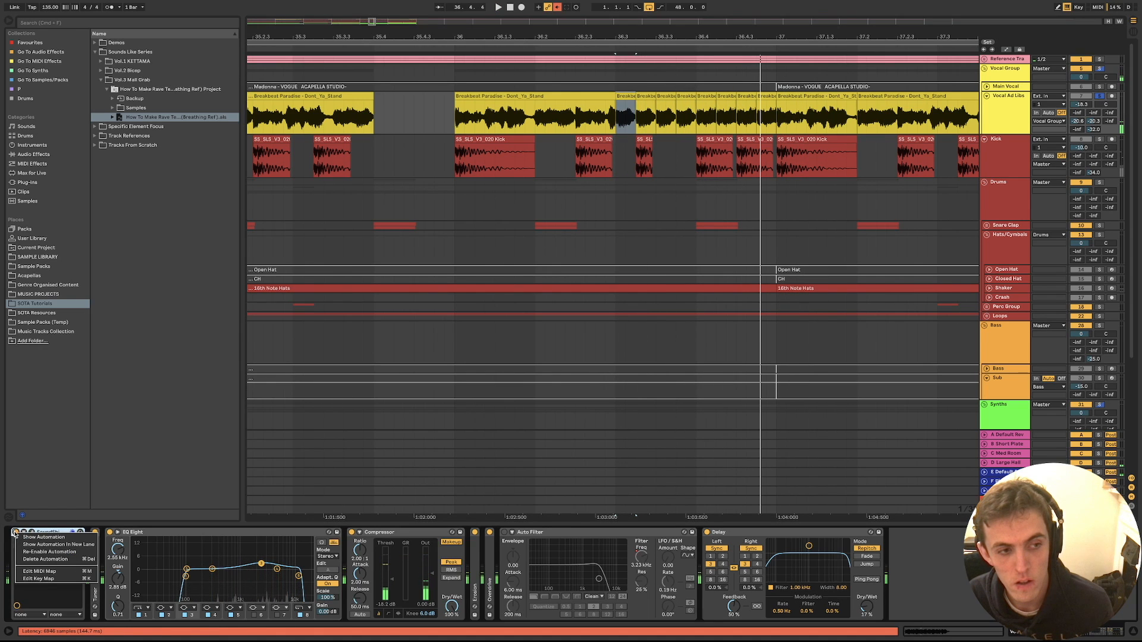
pyautogui.click(32, 552)
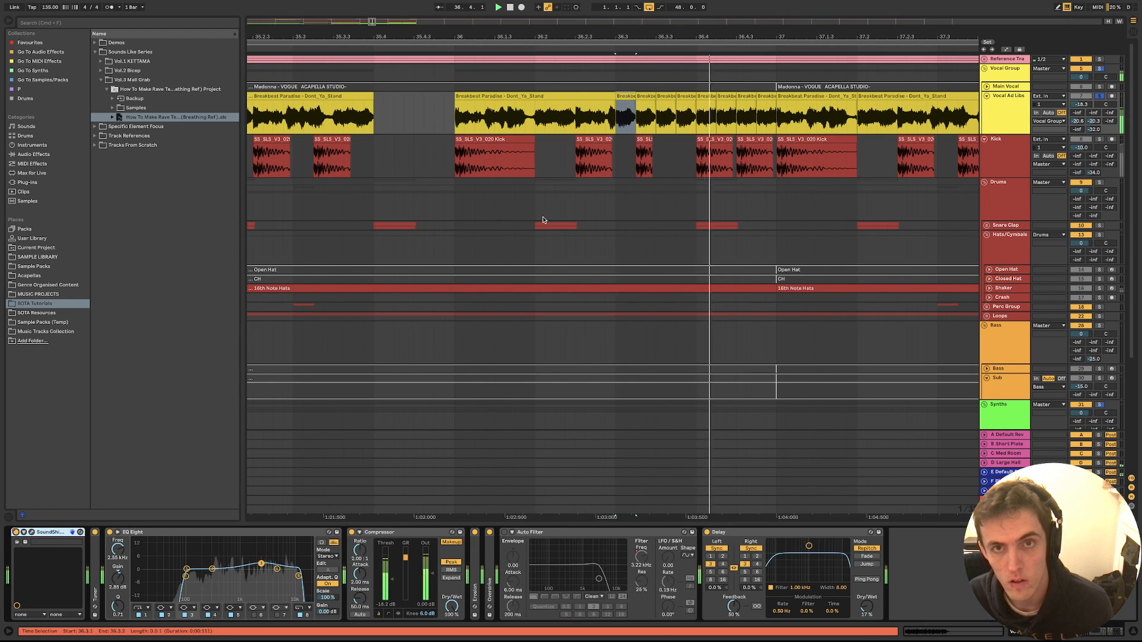
pyautogui.scroll(-5, 582, 228)
pyautogui.scroll(-3, 583, 227)
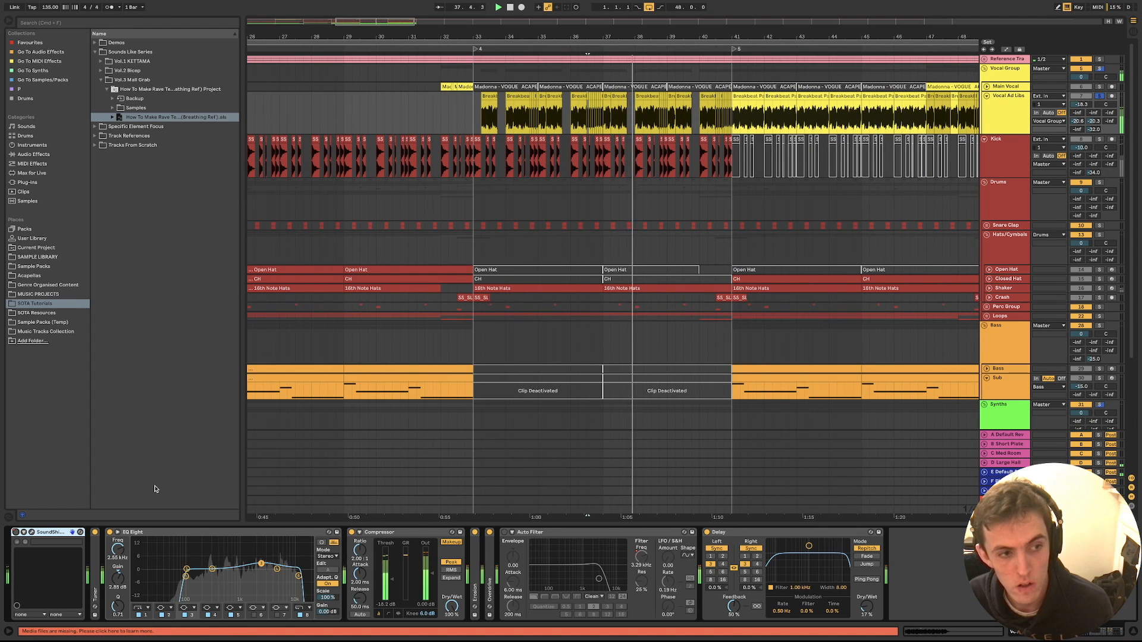
pyautogui.click(485, 113)
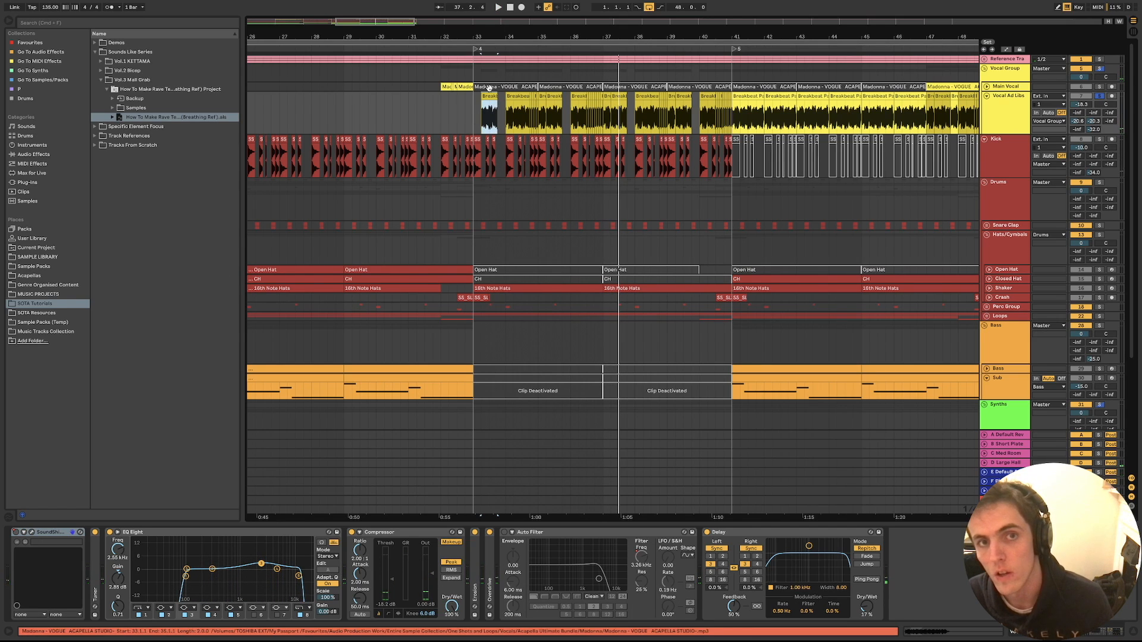
pyautogui.press('space')
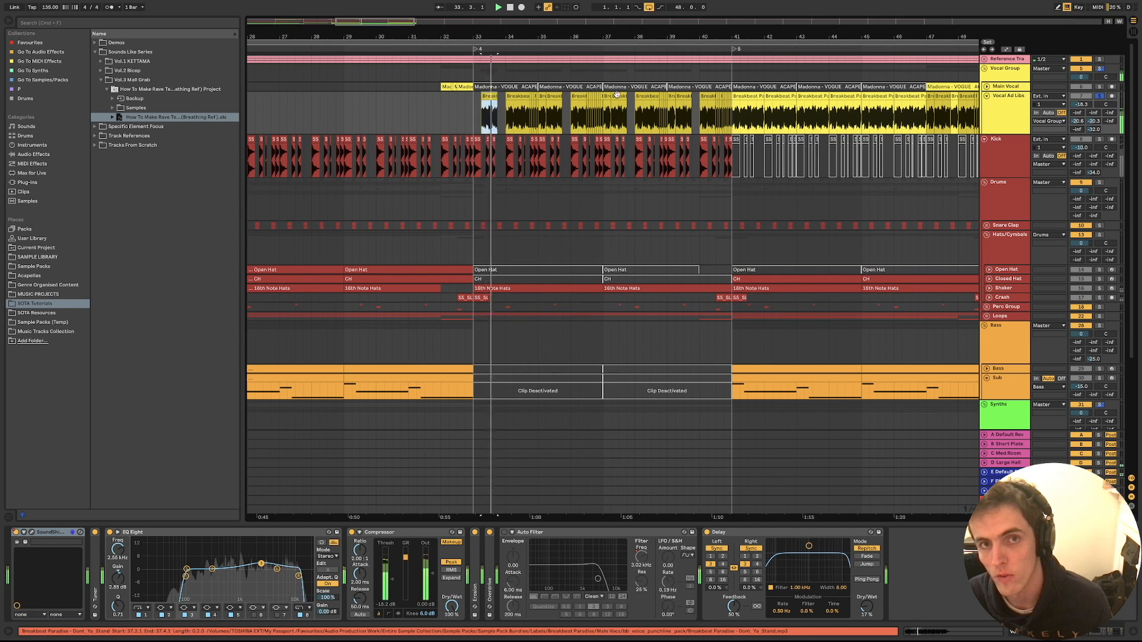
# Play the ad-libs from bar 37 and from bar 47 through the chops at the end of bar 48
pyautogui.click(606, 96)
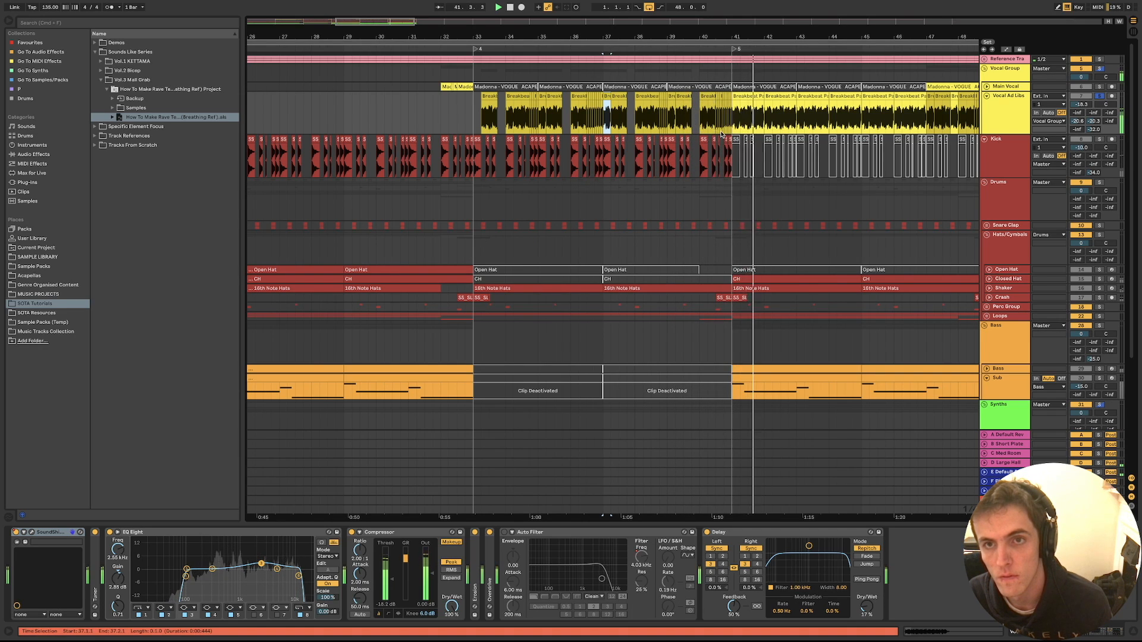
pyautogui.hscroll(4, 606, 170)
pyautogui.scroll(-3, 703, 136)
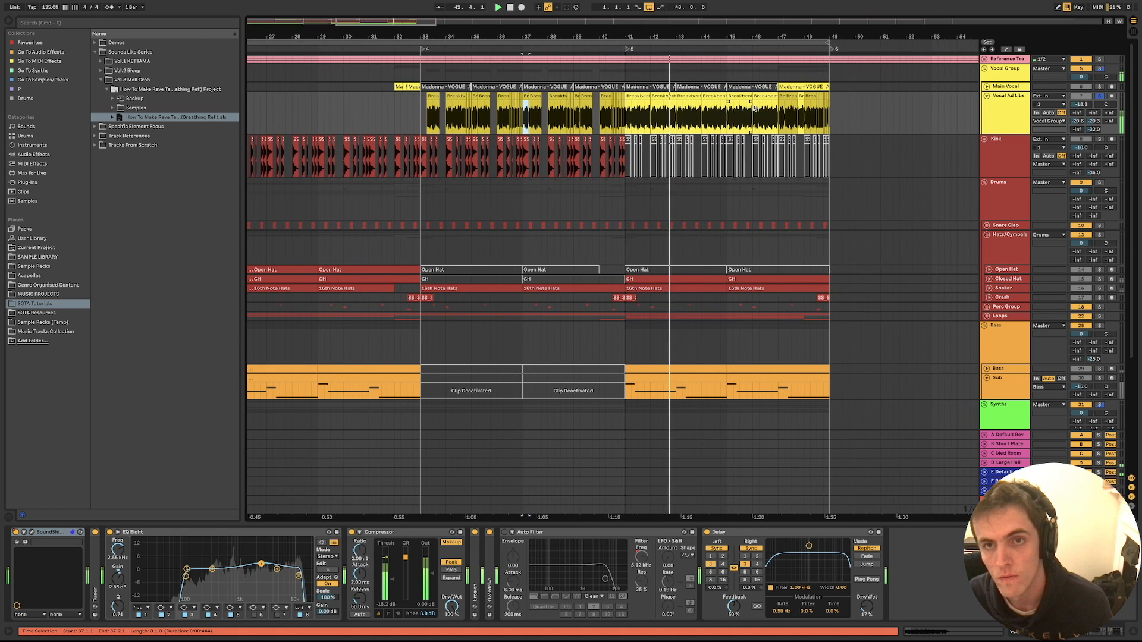
pyautogui.click(782, 98)
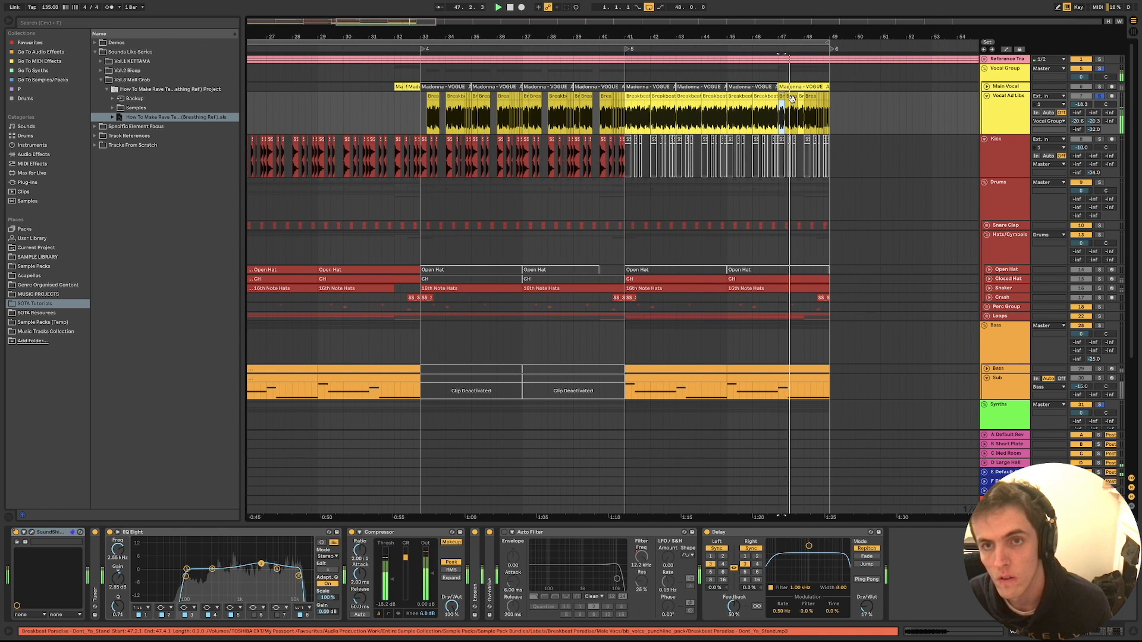
pyautogui.scroll(5, 816, 120)
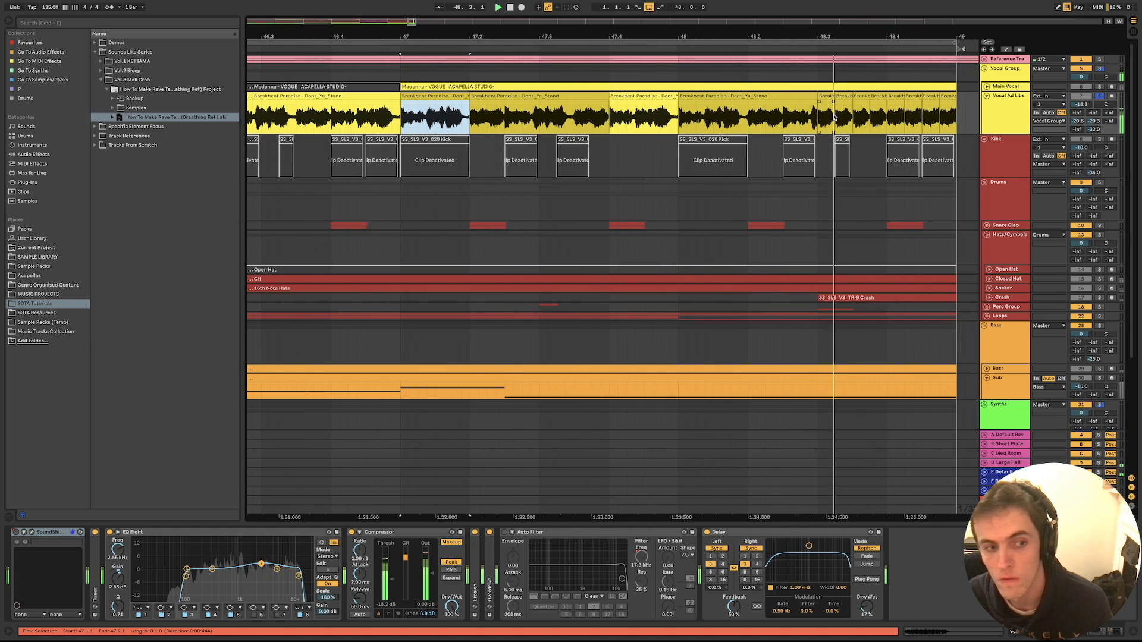
pyautogui.scroll(-5, 828, 116)
# Solo the Drums group alongside the vocals and play from 48.3.3 and from the start of bar 41
pyautogui.click(839, 112)
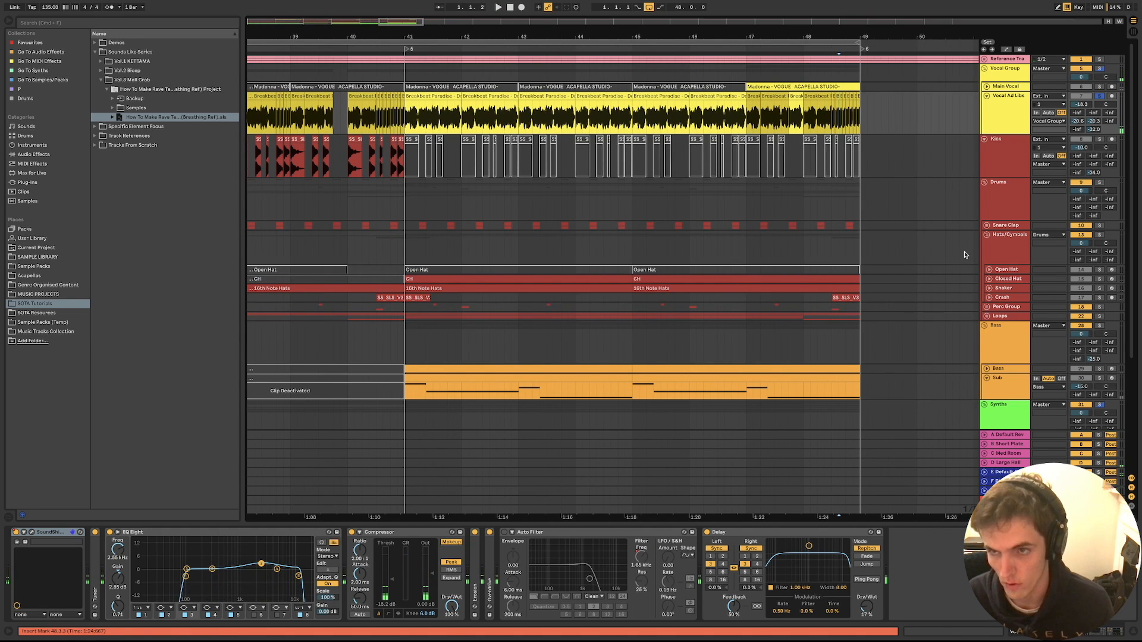
pyautogui.press('space')
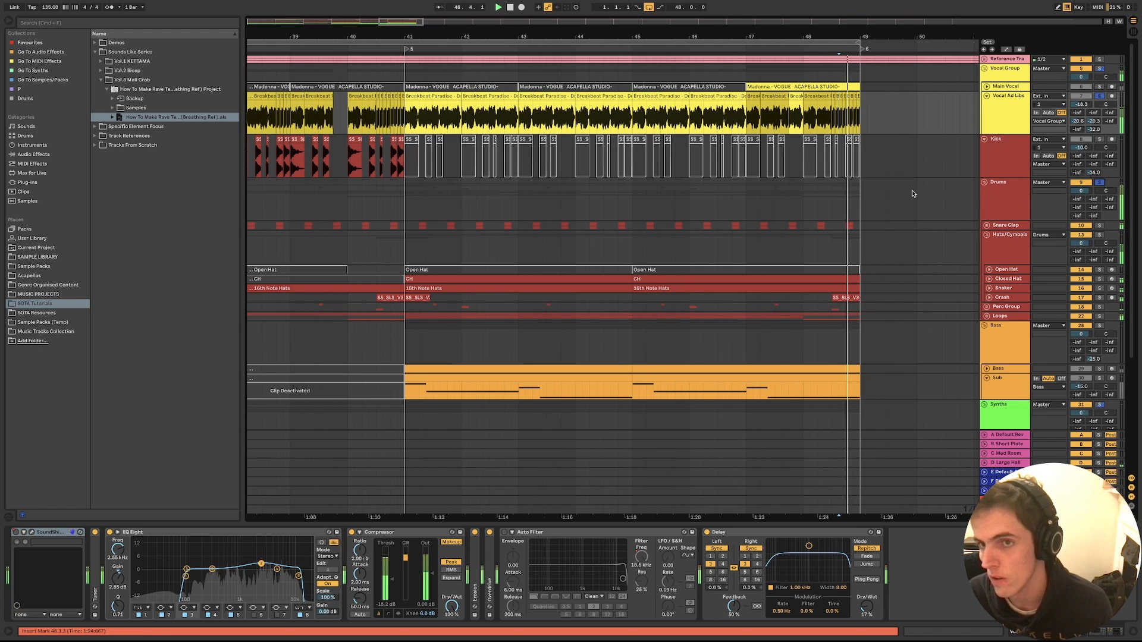
pyautogui.click(831, 200)
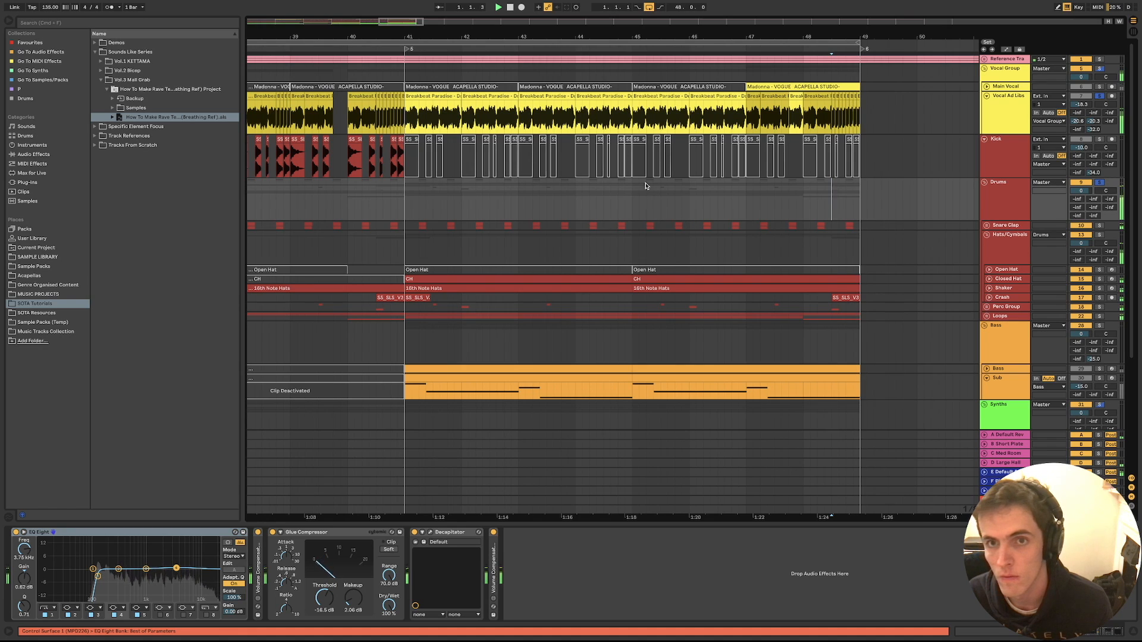
pyautogui.click(414, 196)
pyautogui.press('space')
# Play the soloed drums and ad-libs from 40.3.1 and across the earlier transition from 15.3.1
pyautogui.hscroll(-3, 431, 192)
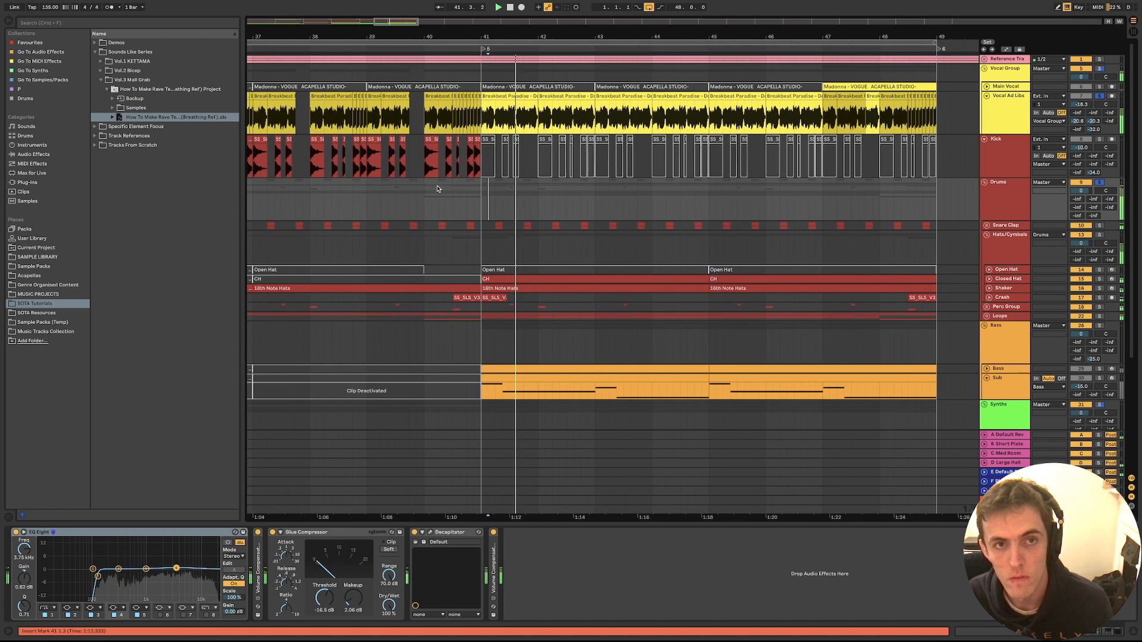
pyautogui.press('space')
pyautogui.click(454, 193)
pyautogui.press('space')
pyautogui.hscroll(-6, 454, 192)
pyautogui.scroll(-5, 454, 192)
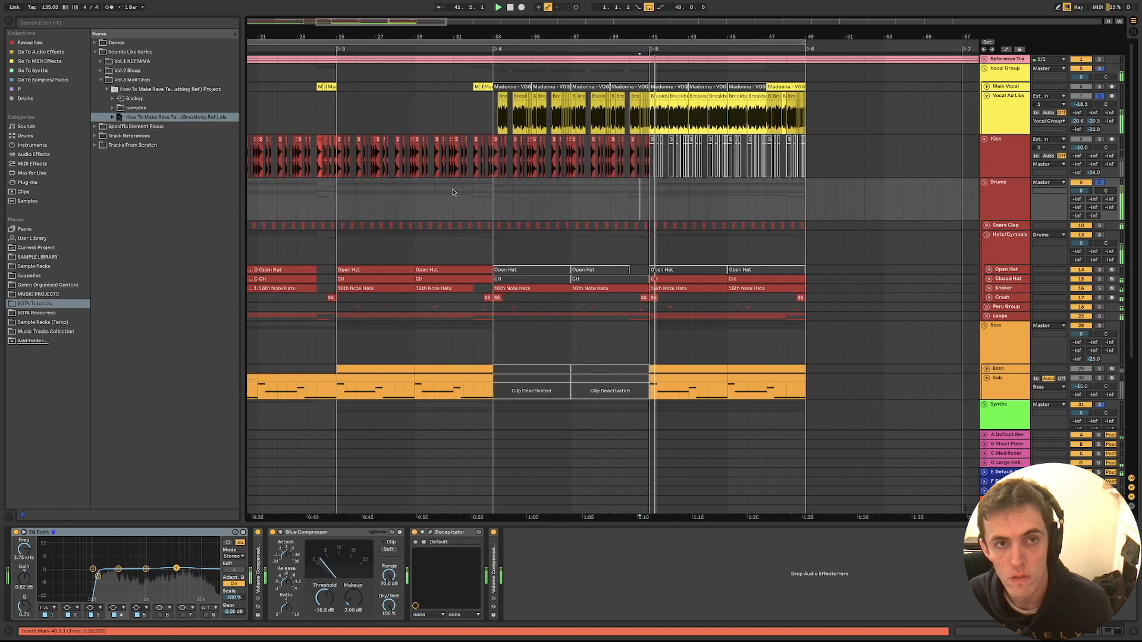
pyautogui.hscroll(-5, 454, 192)
pyautogui.click(421, 197)
pyautogui.press('space')
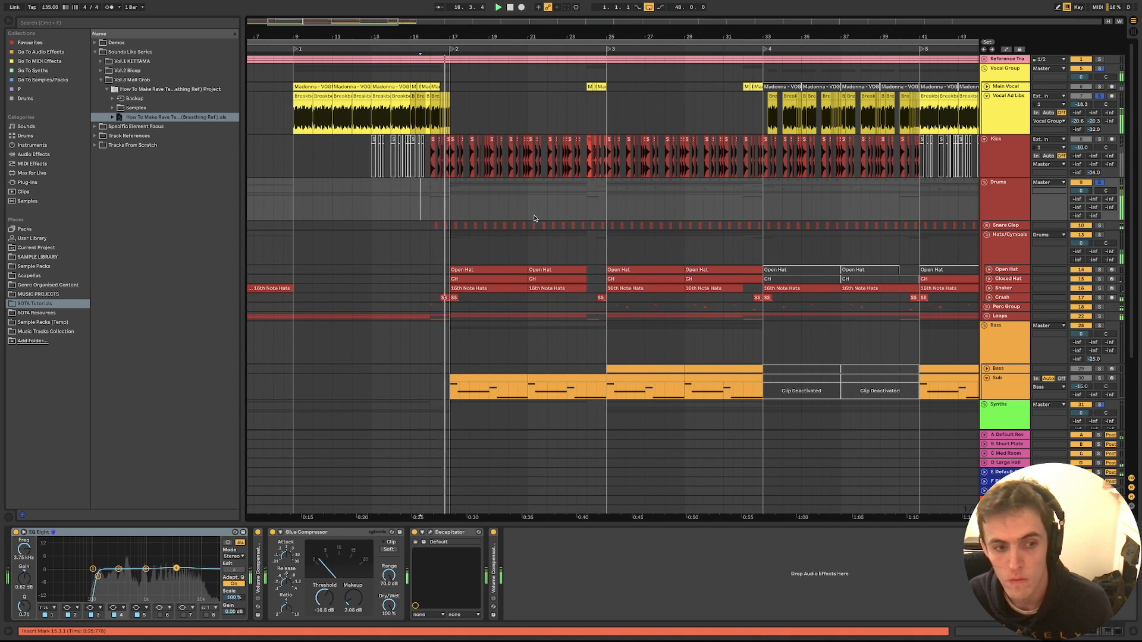
# Check the Auto Filter on the Vocal Ad Libs track during playback, and play the vocals with drums from bar 9
pyautogui.click(1005, 120)
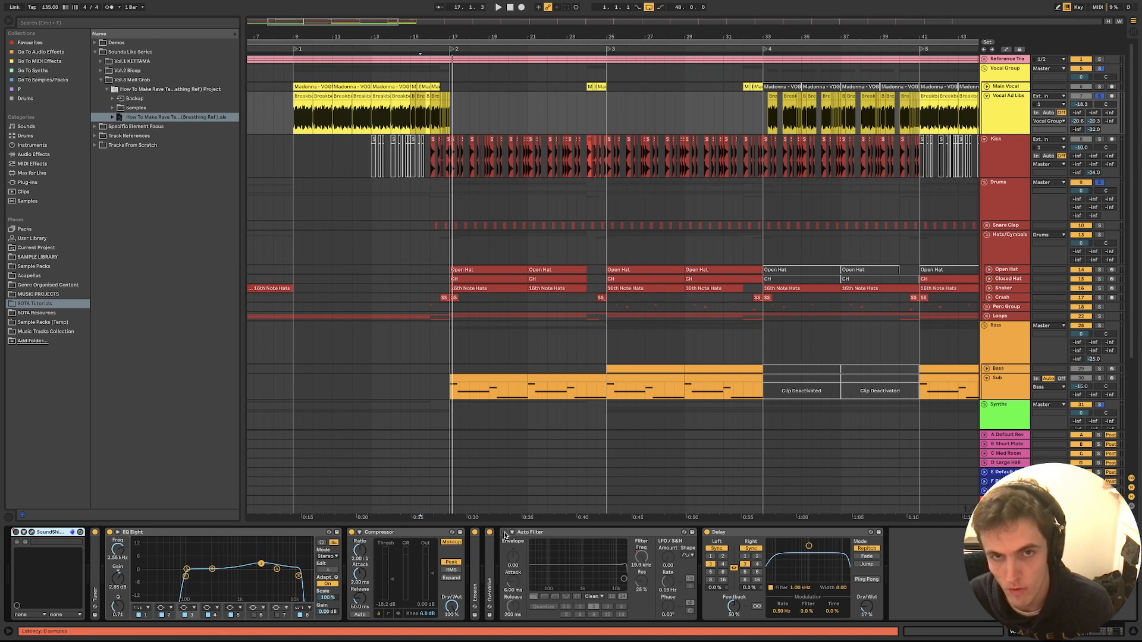
pyautogui.press('space')
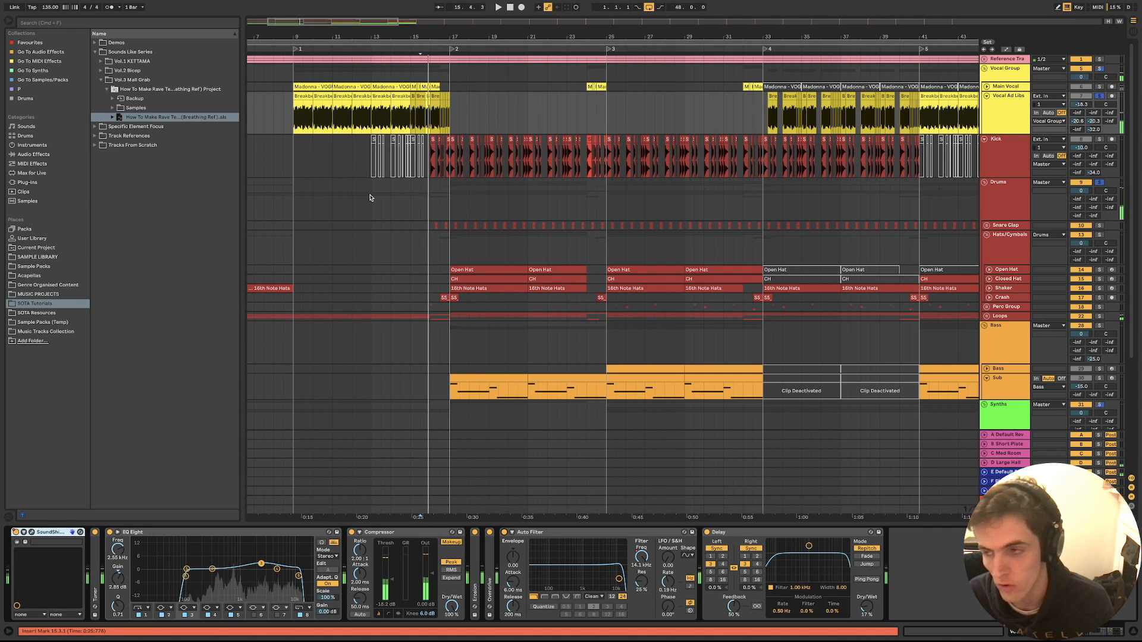
pyautogui.click(370, 197)
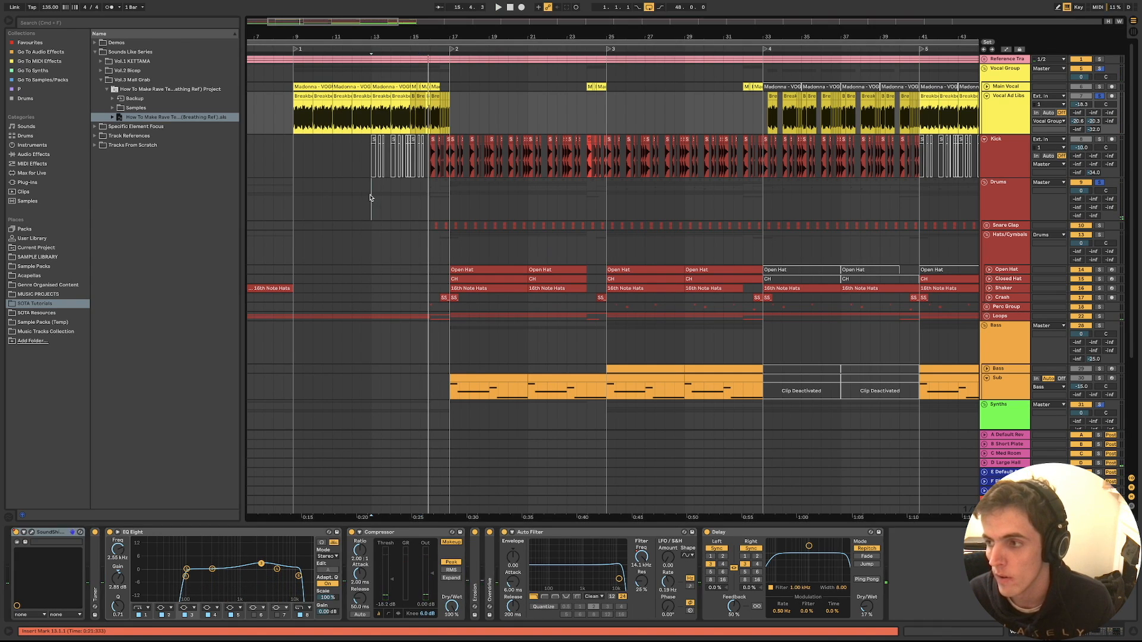
pyautogui.click(292, 200)
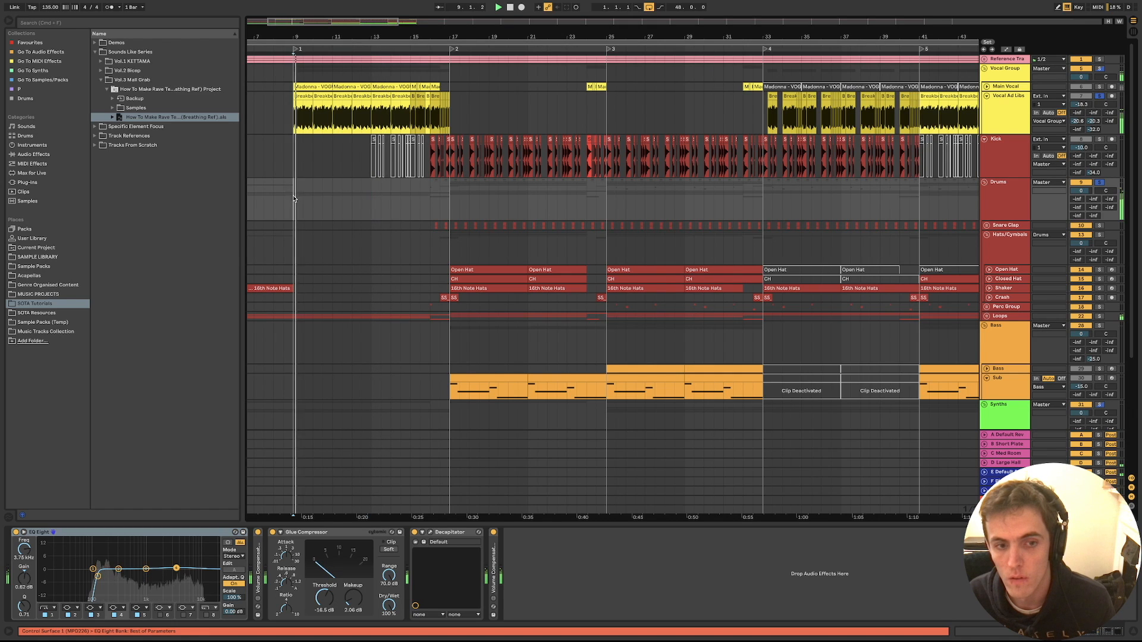
# Take the Drums group out of solo and play only the Vocal Ad Libs from bar 9 with their devices shown
pyautogui.click(1092, 128)
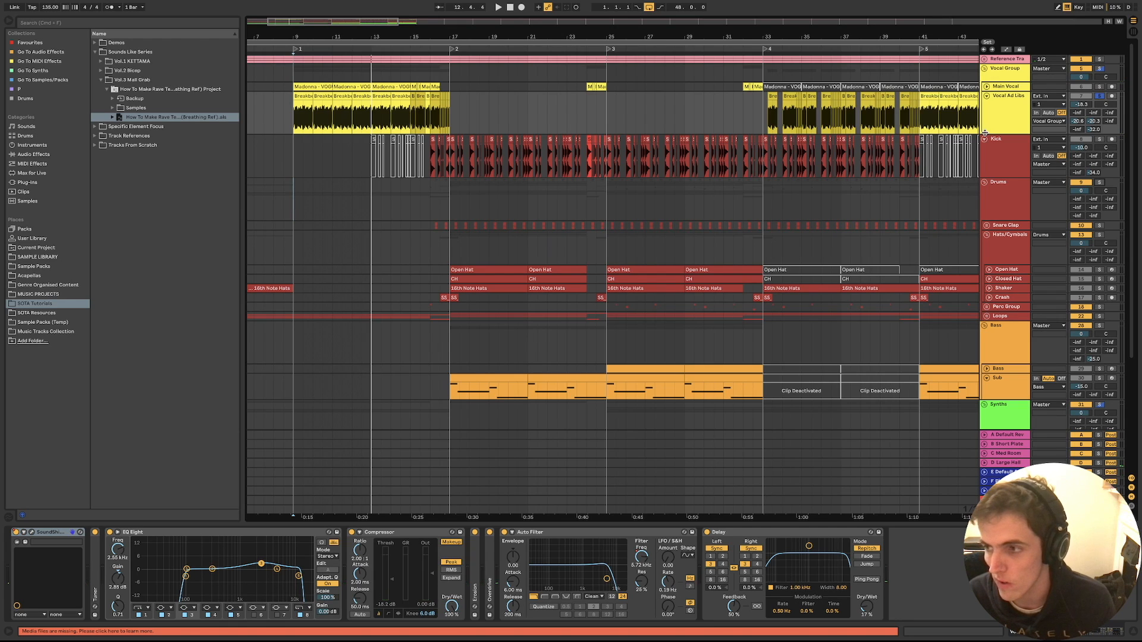
pyautogui.press('space')
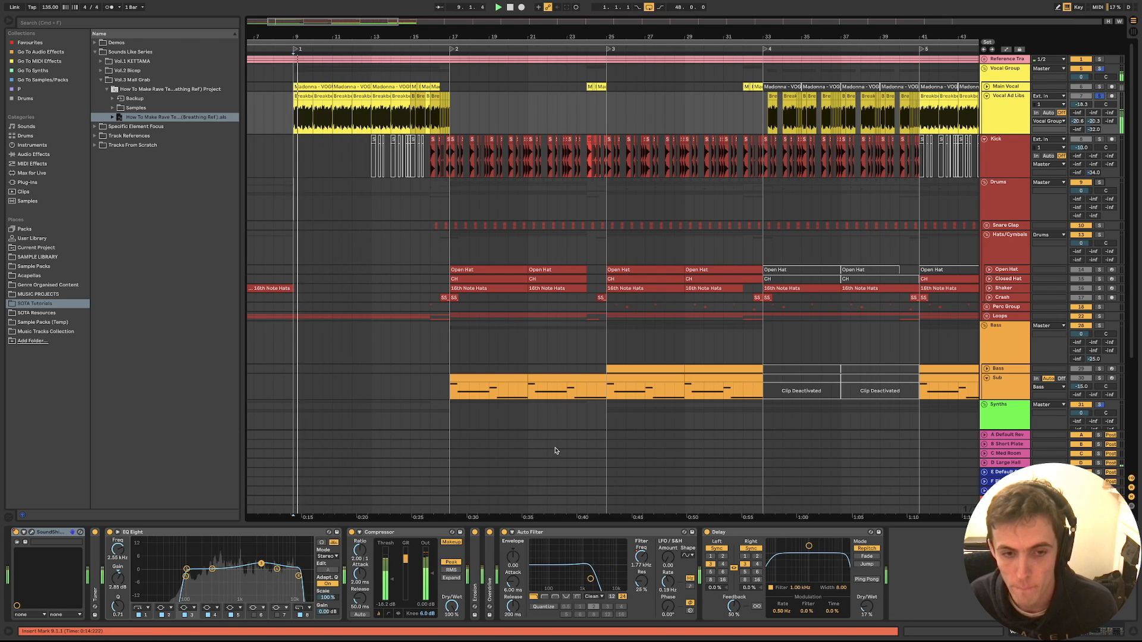
pyautogui.press('space')
# Unfold the Overdrive and Erosion devices in the Vocal Ad Libs effect chain
pyautogui.doubleClick(490, 548)
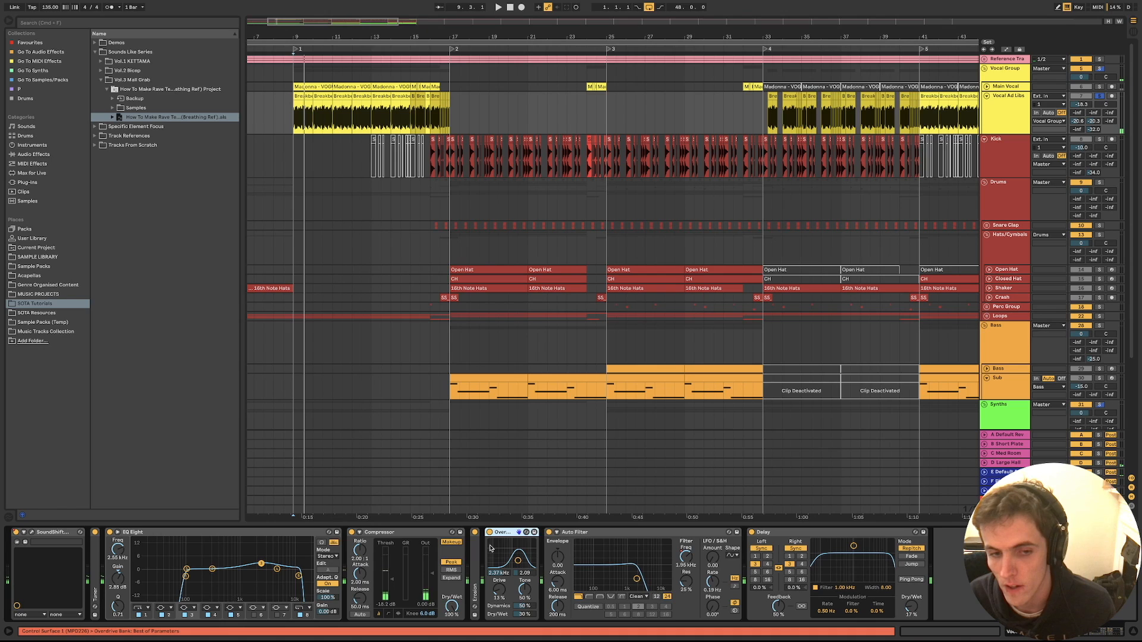
pyautogui.doubleClick(474, 555)
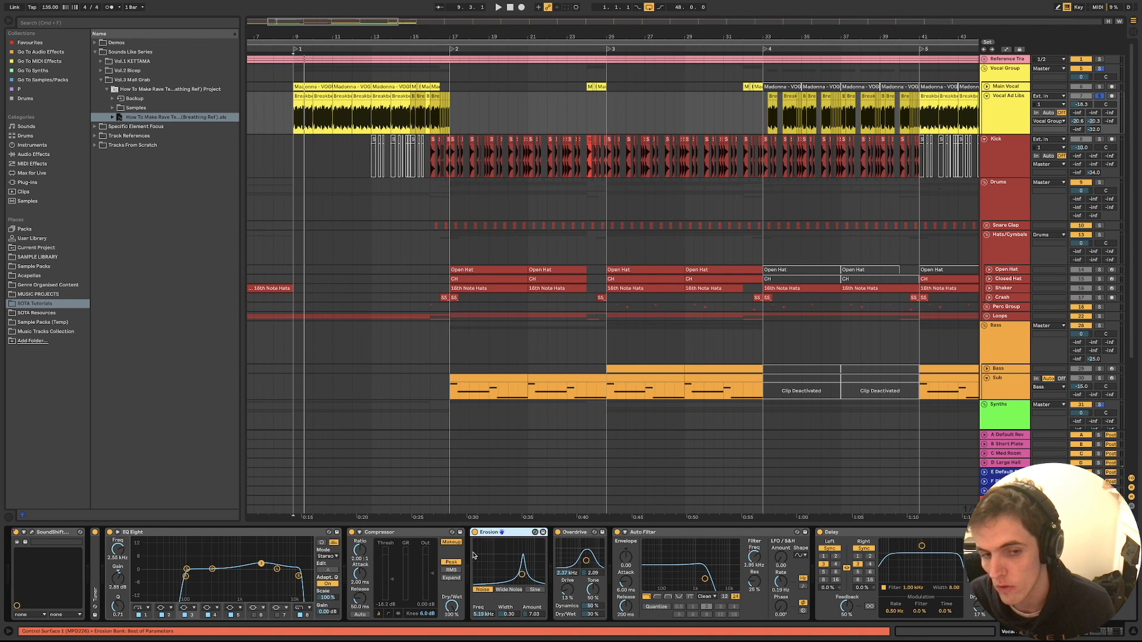
# Play the soloed Vocal Ad Libs from the clip at bar 41
pyautogui.press('space')
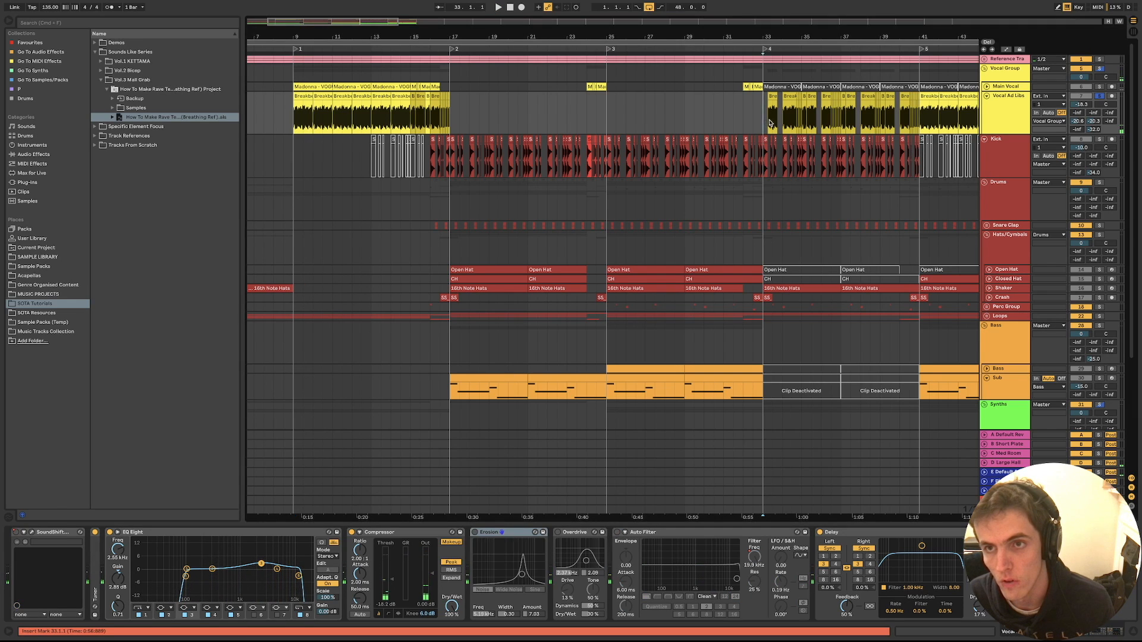
pyautogui.hscroll(3, 832, 107)
pyautogui.click(860, 93)
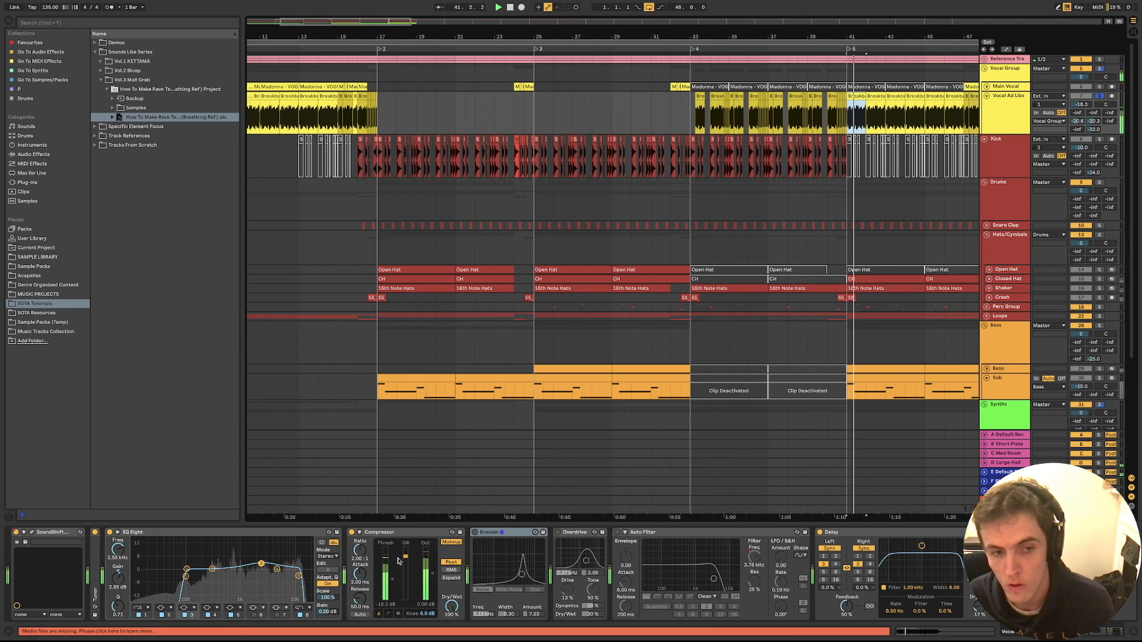
# Try Erosion switched on with its amount raised to 16.7, together with a different Overdrive drive, while playing the ad-libs
pyautogui.click(474, 533)
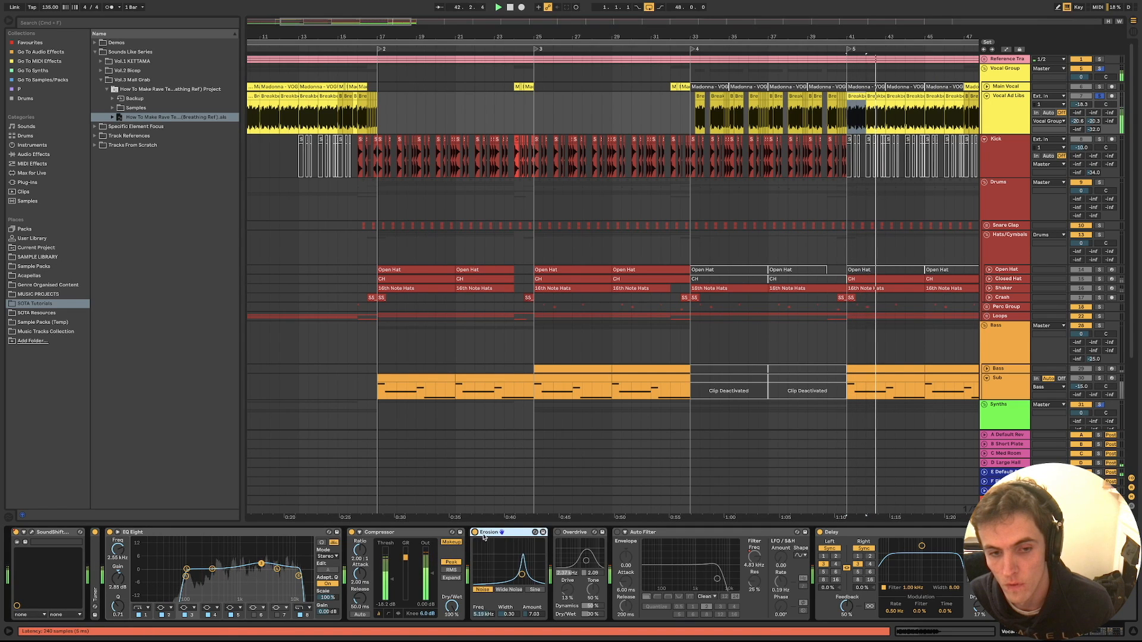
pyautogui.moveTo(521, 542); pyautogui.dragTo(521, 570)
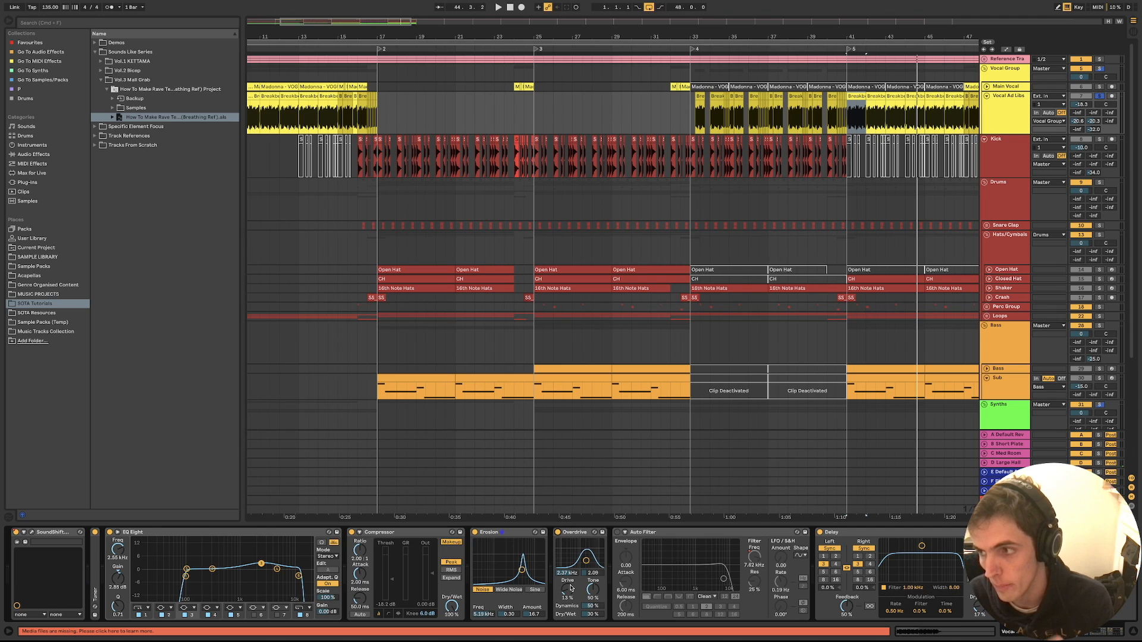
pyautogui.press('space')
pyautogui.moveTo(570, 588)
pyautogui.mouseDown()
pyautogui.moveTo(570, 537)
pyautogui.moveTo(570, 599)
pyautogui.mouseUp()
# Undo the Erosion and Overdrive changes on the Vocal Ad Libs track while it plays, and stop playback
pyautogui.press('super+z')
pyautogui.press('super+z')
pyautogui.press('super+z')
pyautogui.press('super+z')
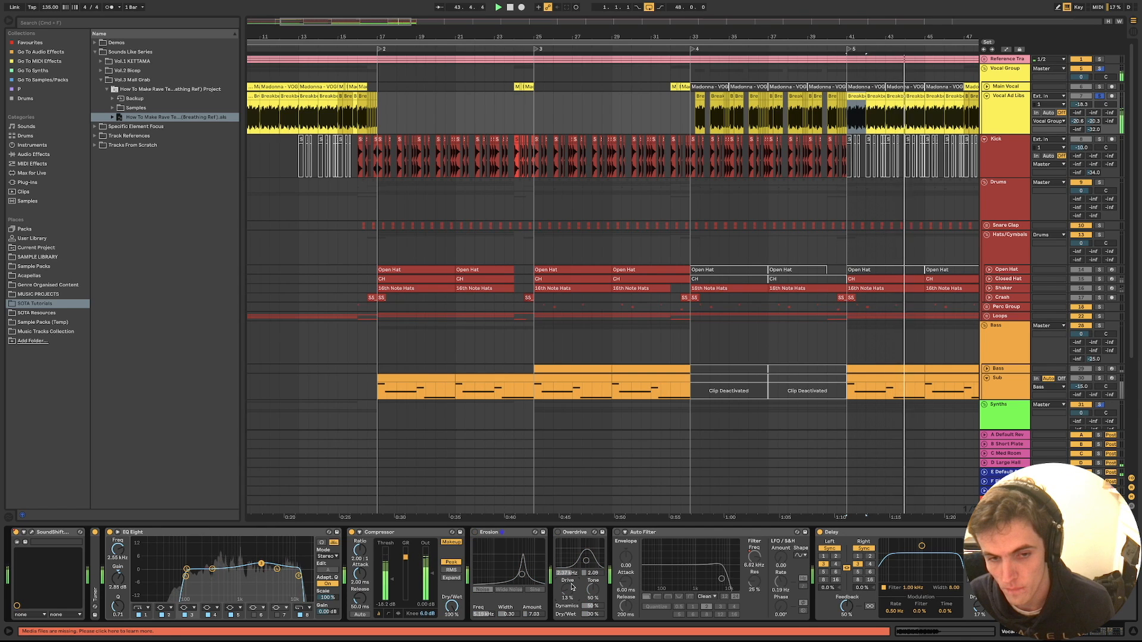
pyautogui.press('super+z')
pyautogui.press('super+z')
pyautogui.press('super+z')
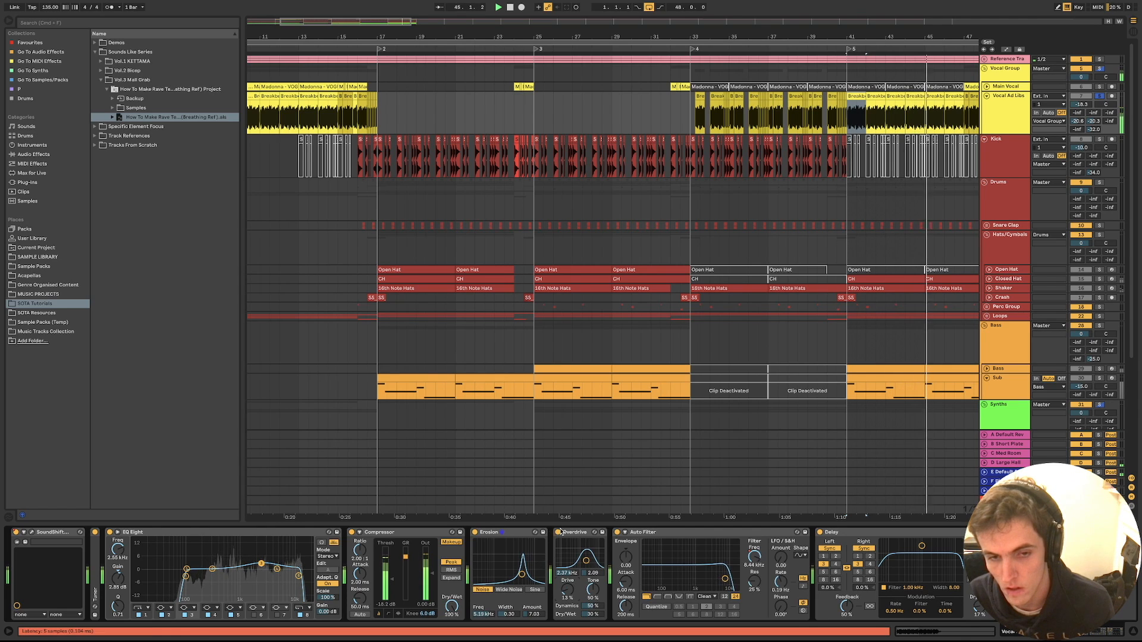
pyautogui.press('space')
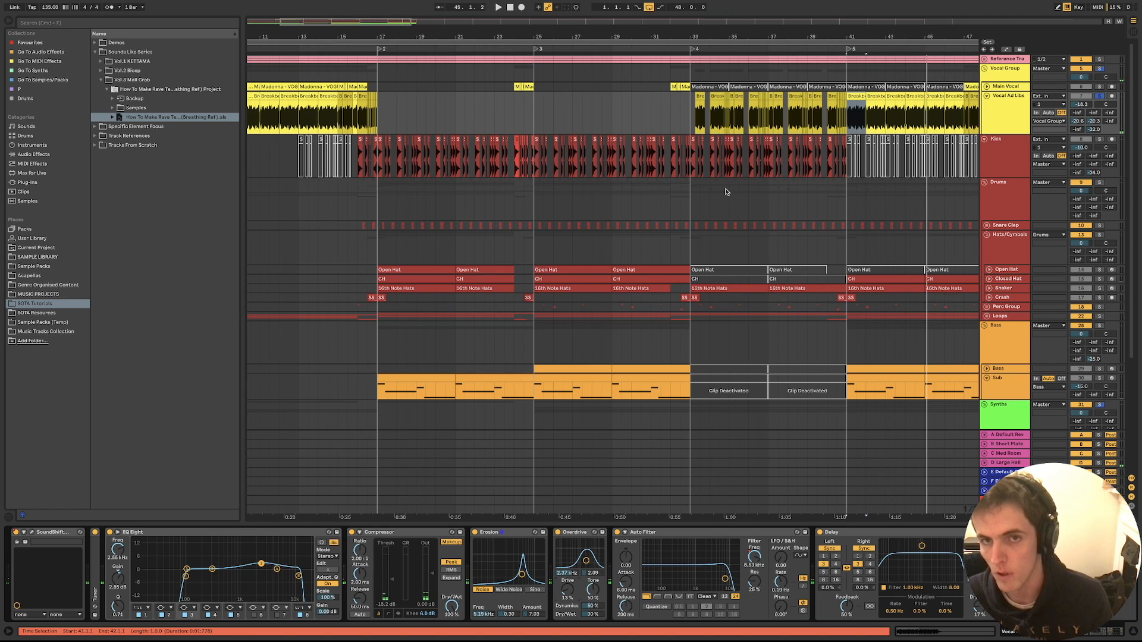
# Set the playback start to 32.1.1 and unfold the Main Vocal track to show its chopped clips there
pyautogui.hscroll(2, 728, 193)
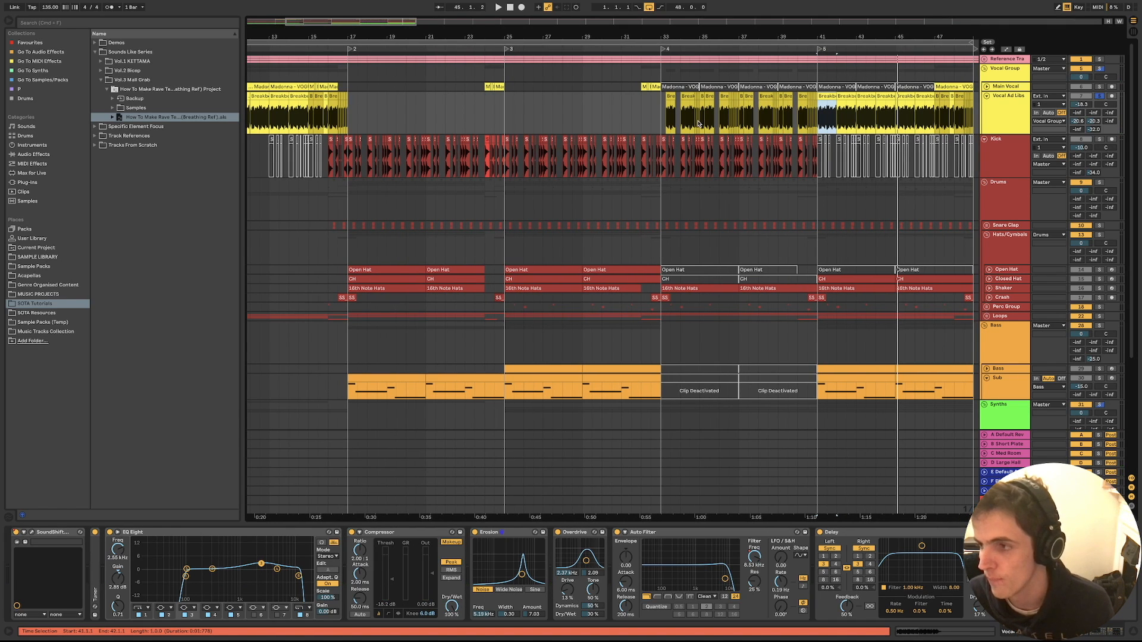
pyautogui.hscroll(3, 674, 136)
pyautogui.click(600, 101)
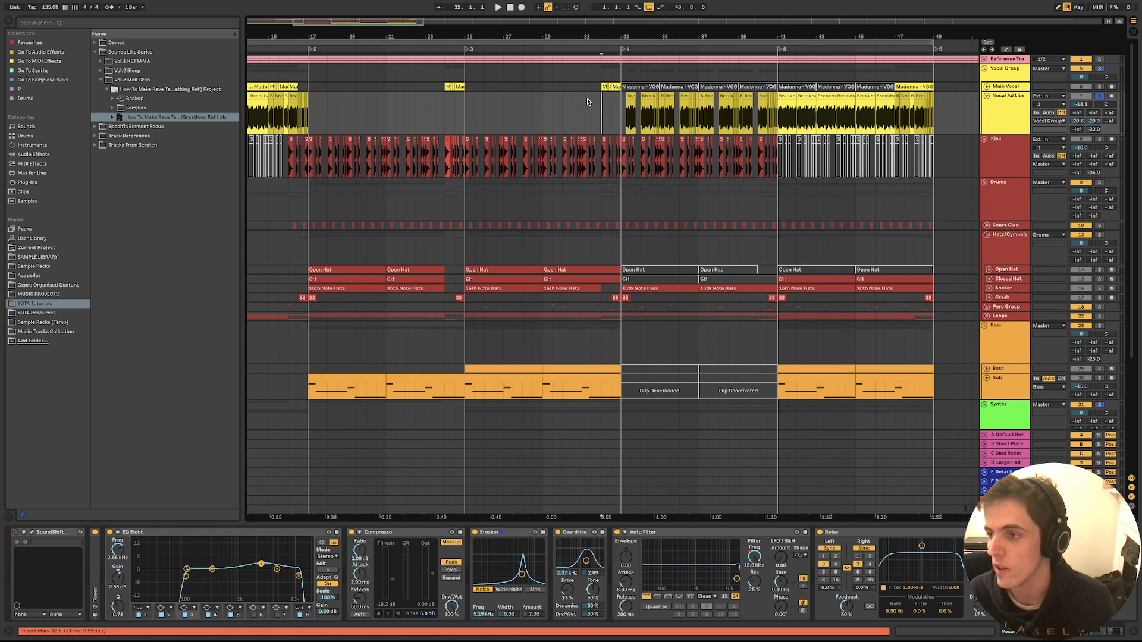
pyautogui.click(986, 87)
pyautogui.scroll(3, 620, 122)
pyautogui.scroll(5, 596, 122)
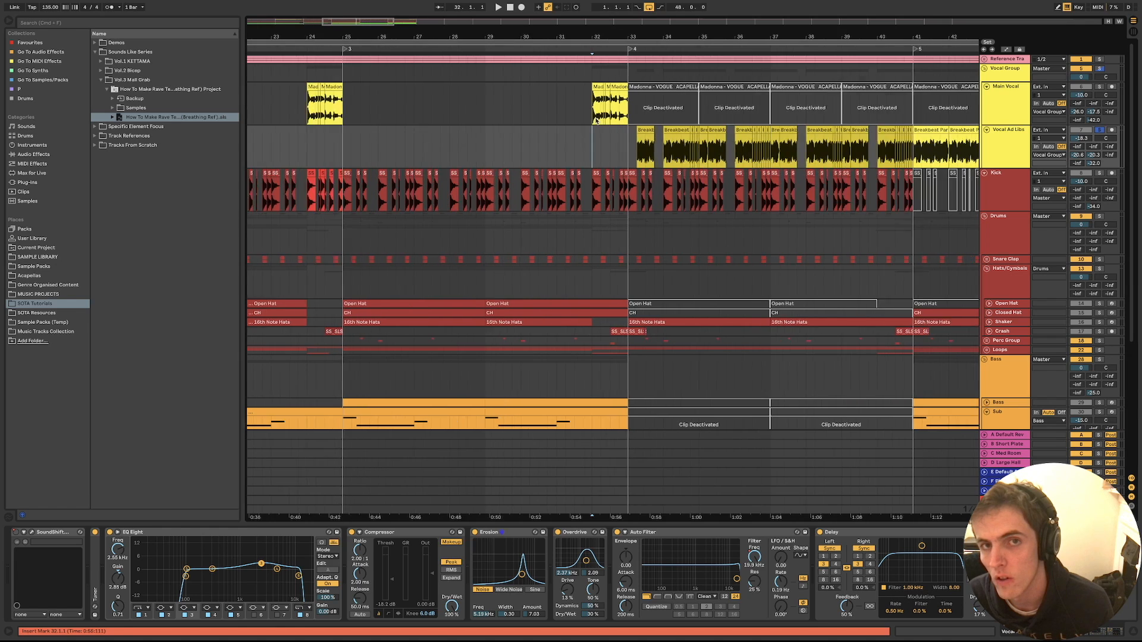
pyautogui.scroll(4, 606, 121)
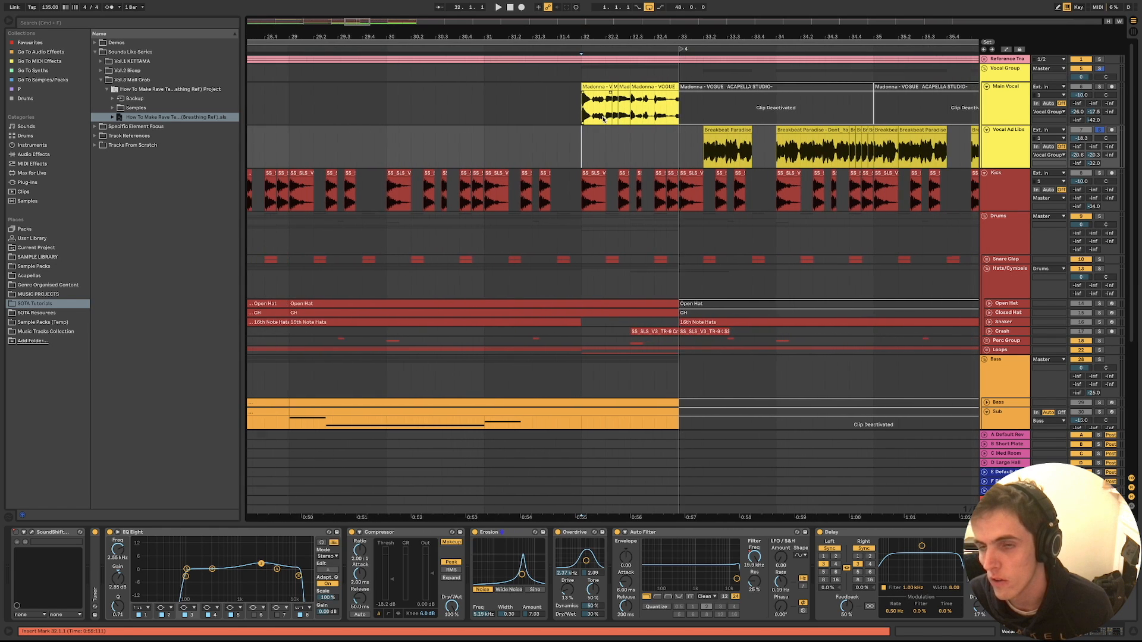
pyautogui.click(606, 88)
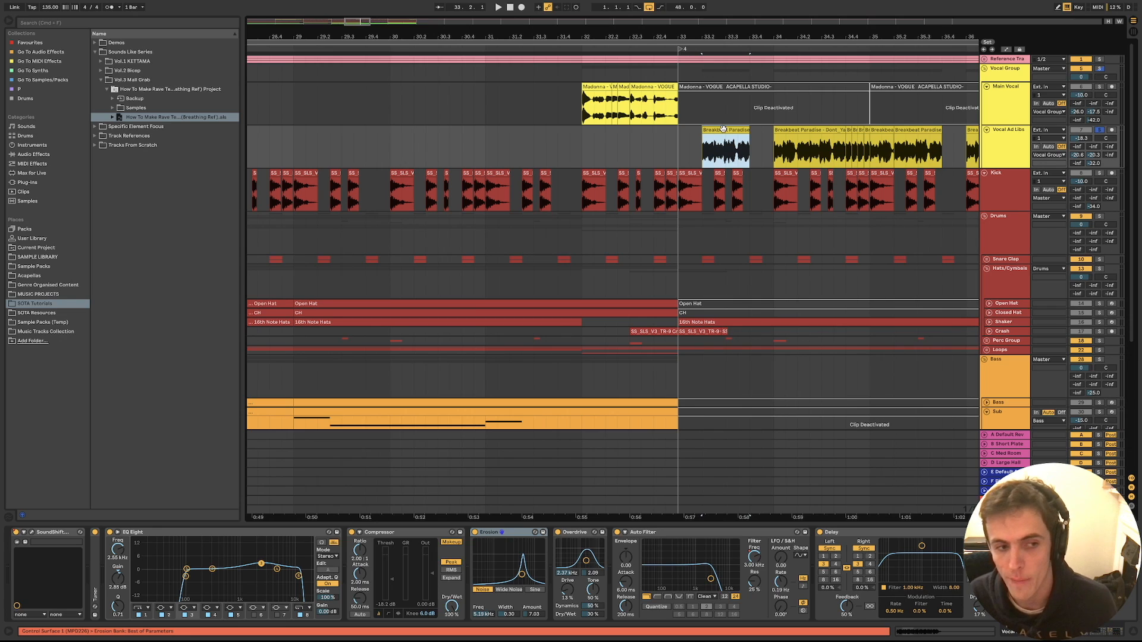
# Inspect the Vocal Ad Libs clip at 33.2.1 up close and play the ad-lib chops from there
pyautogui.press('z')
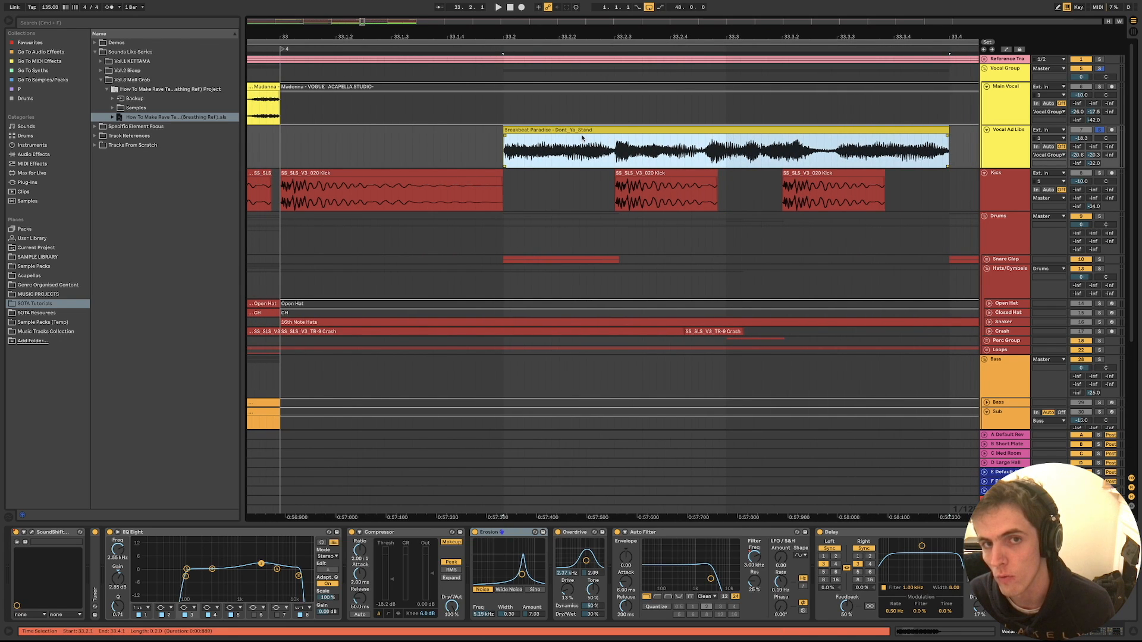
pyautogui.scroll(-5, 538, 127)
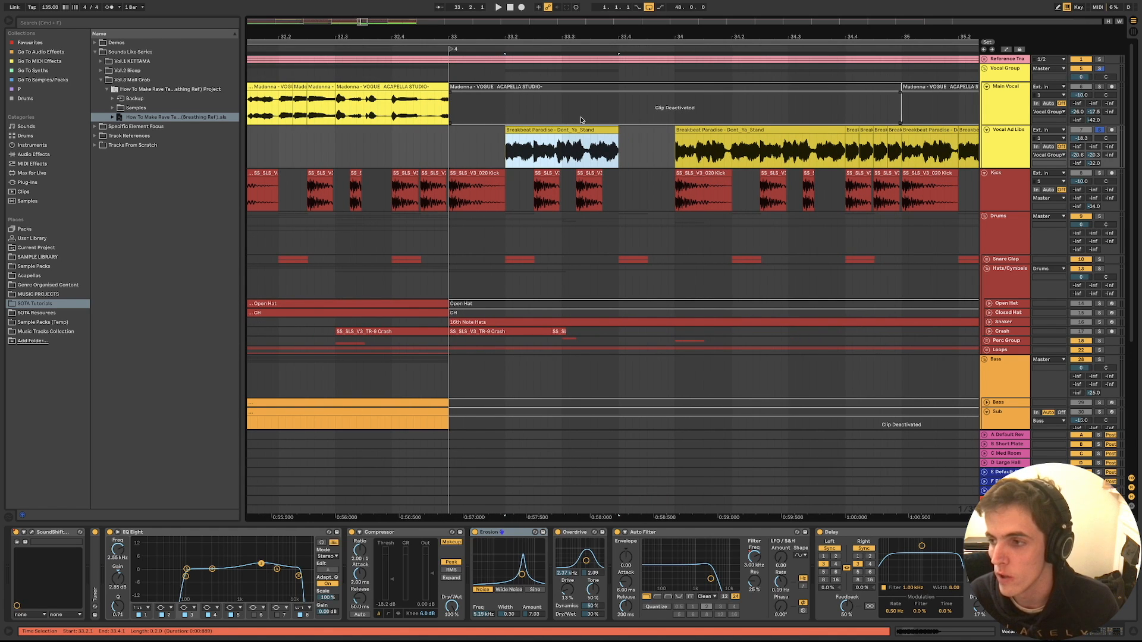
pyautogui.press('space')
pyautogui.scroll(-4, 657, 139)
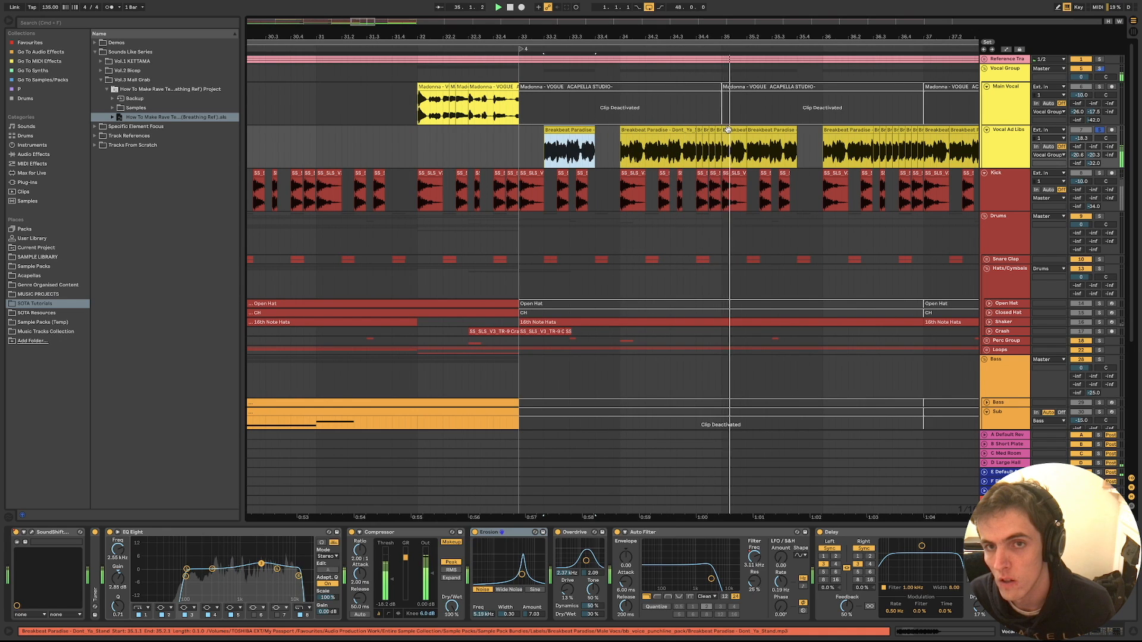
pyautogui.hscroll(1, 737, 129)
pyautogui.press('space')
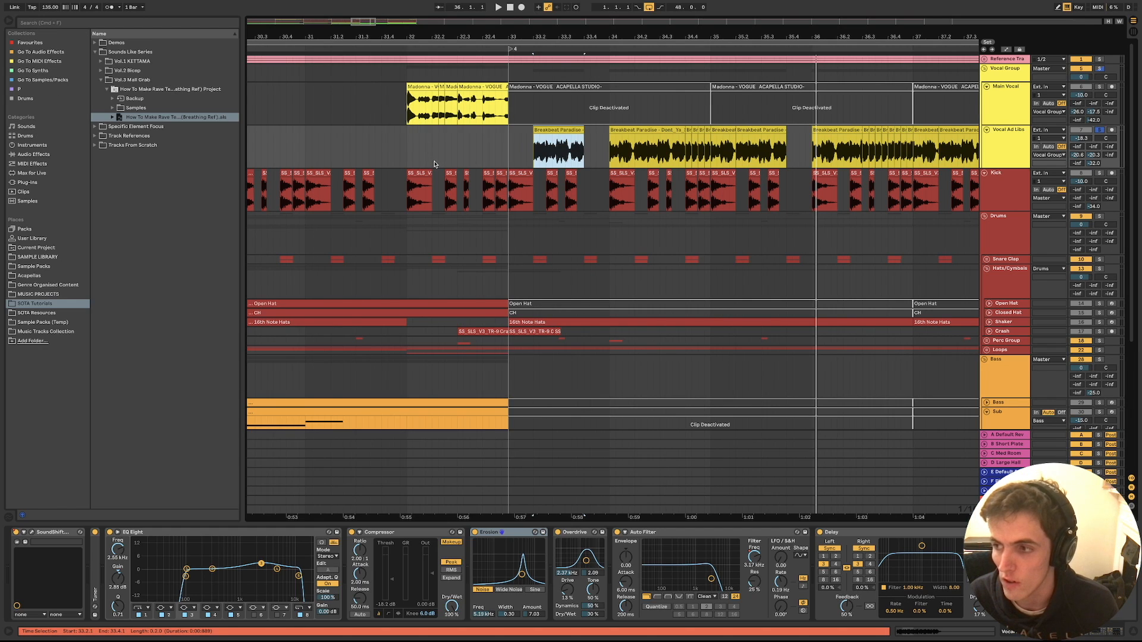
# Solo the Main Vocal alongside the ad-libs and play the transition from 32.1.1
pyautogui.press('space')
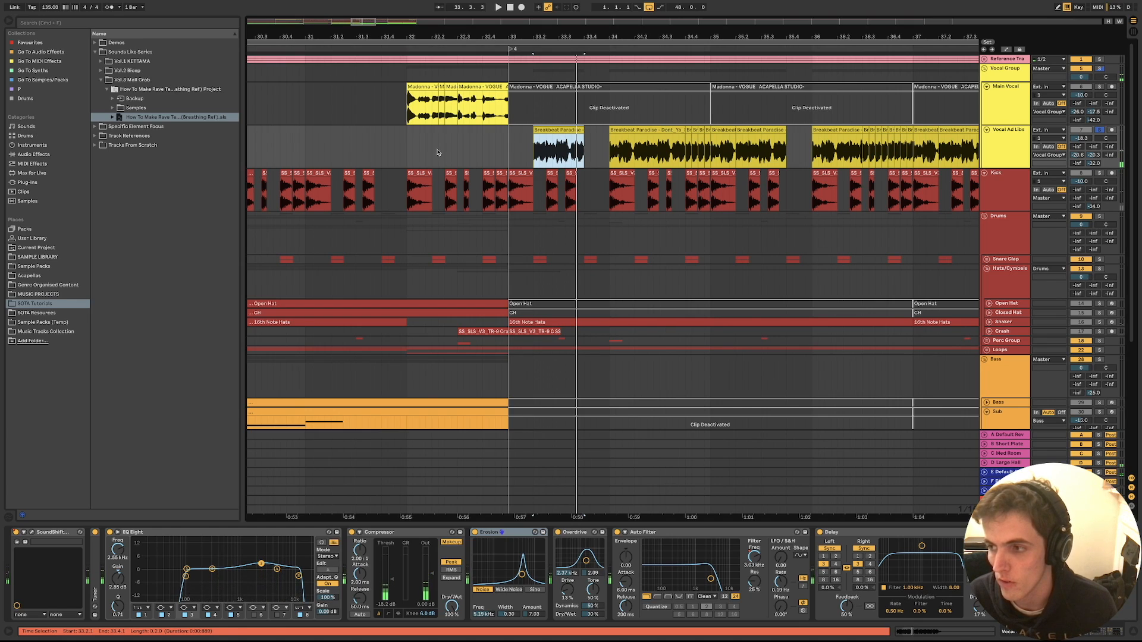
pyautogui.click(410, 142)
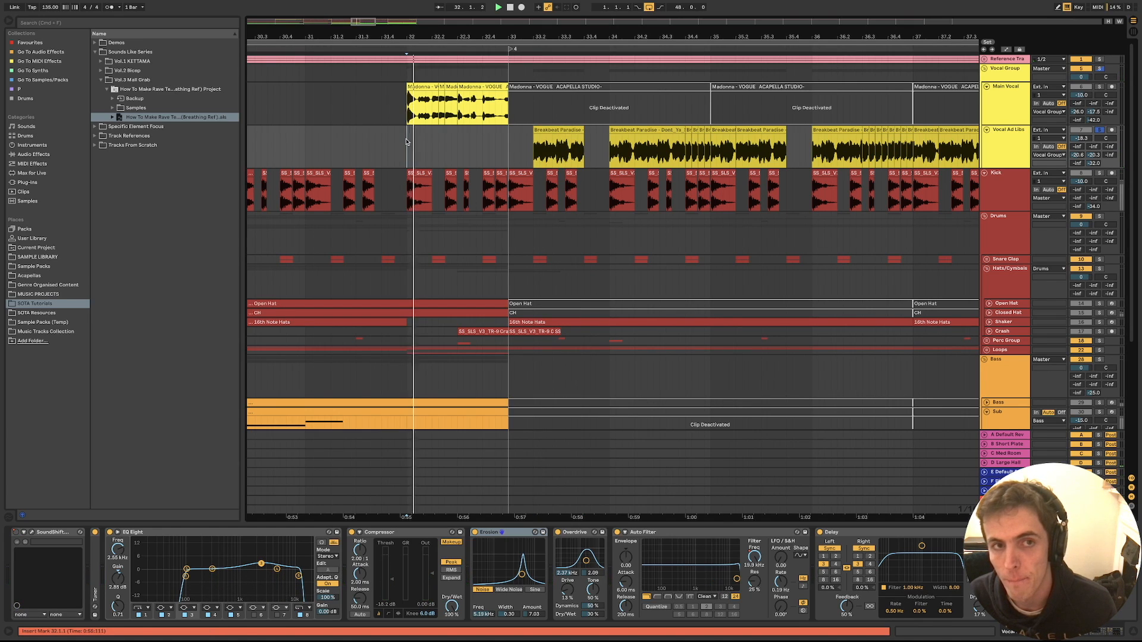
pyautogui.click(1099, 88)
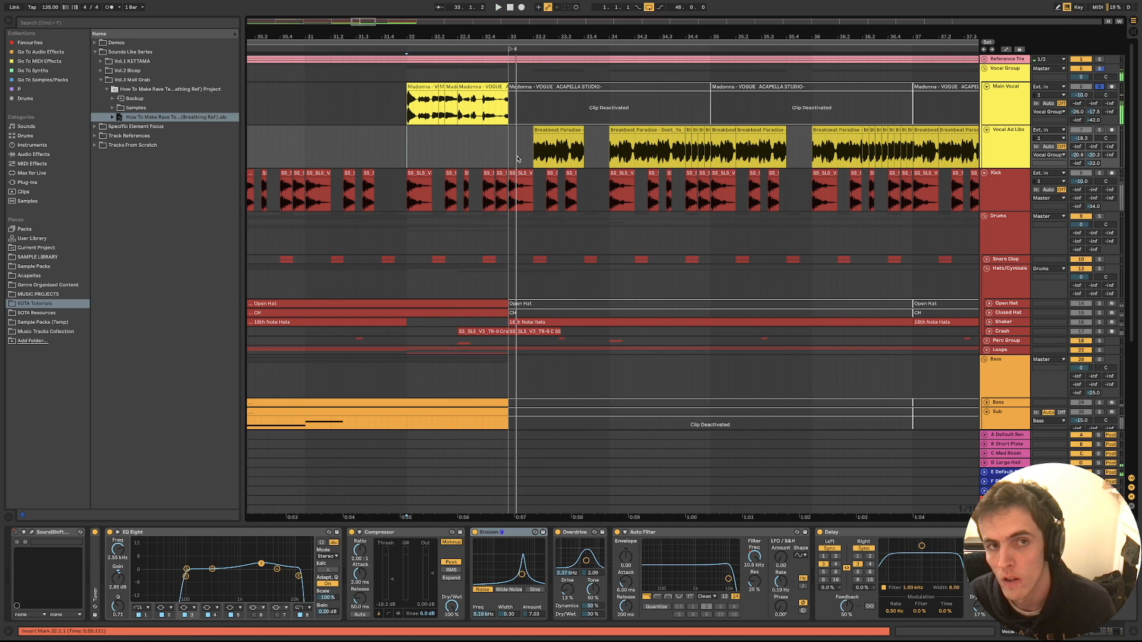
pyautogui.click(408, 136)
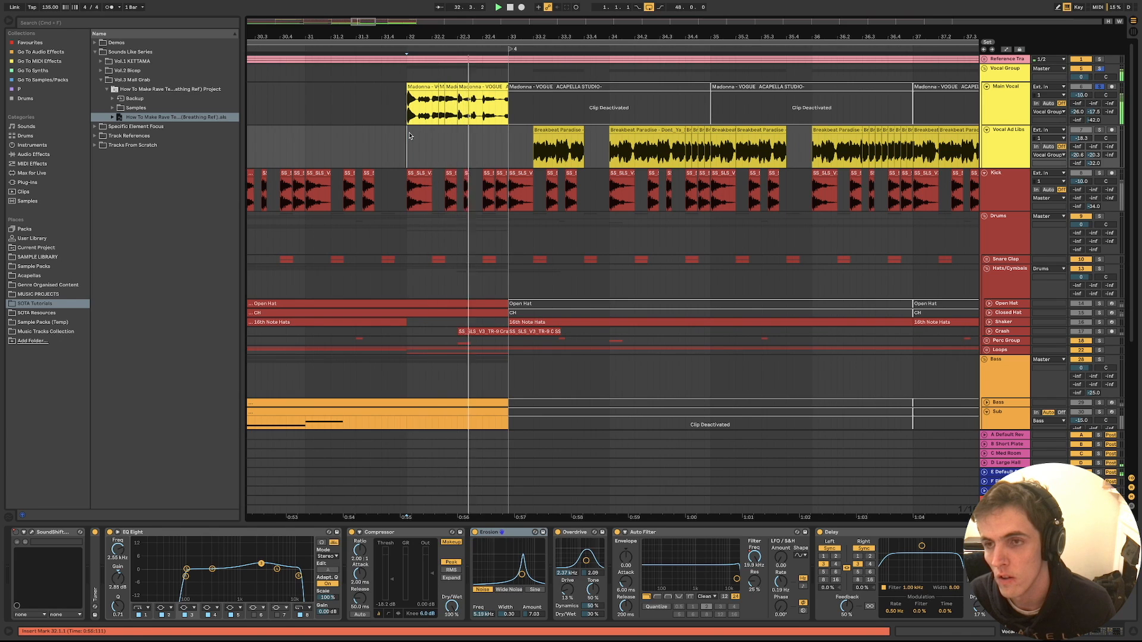
pyautogui.press('space')
# Play the Main Vocal clip at bar 47 together with the ad-libs up to the section's end
pyautogui.scroll(-5, 487, 145)
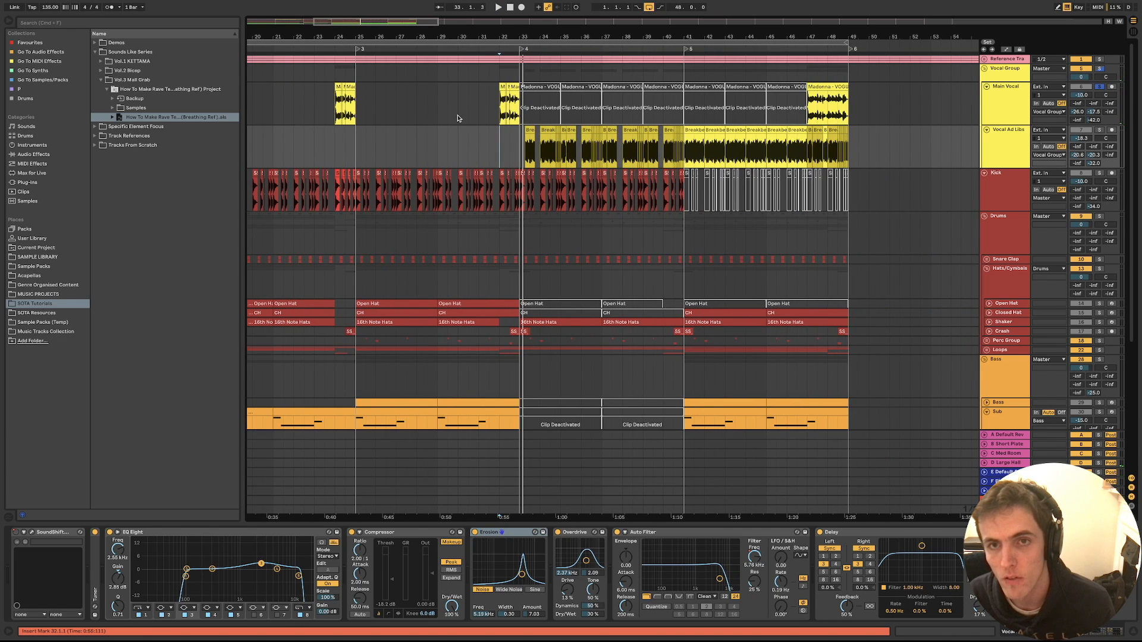
pyautogui.click(825, 89)
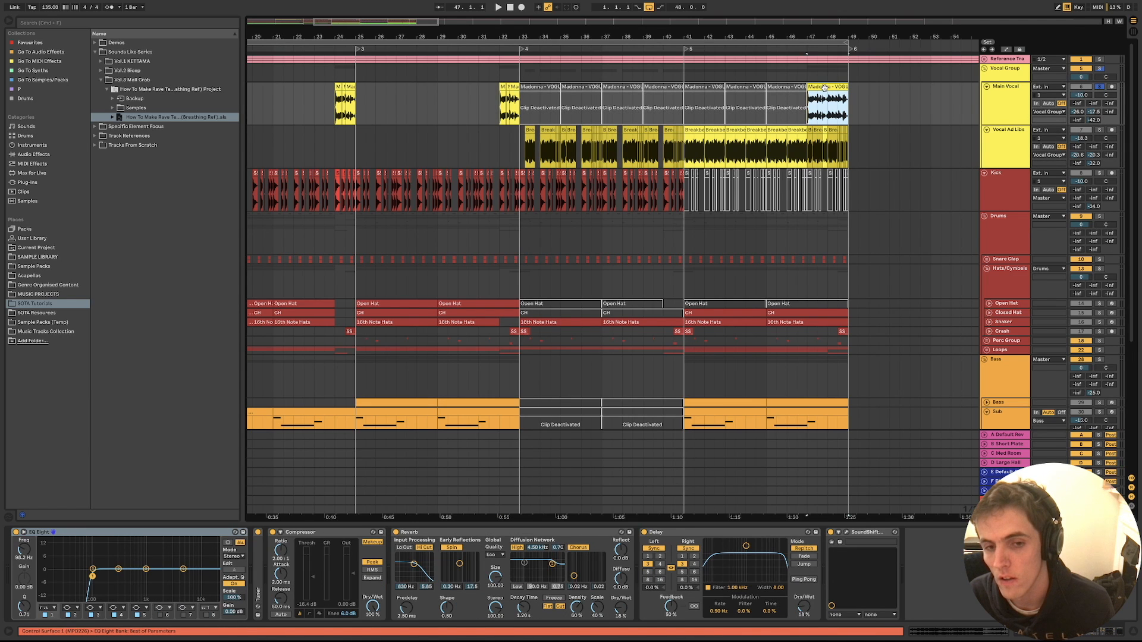
pyautogui.press('space')
pyautogui.scroll(10, 825, 101)
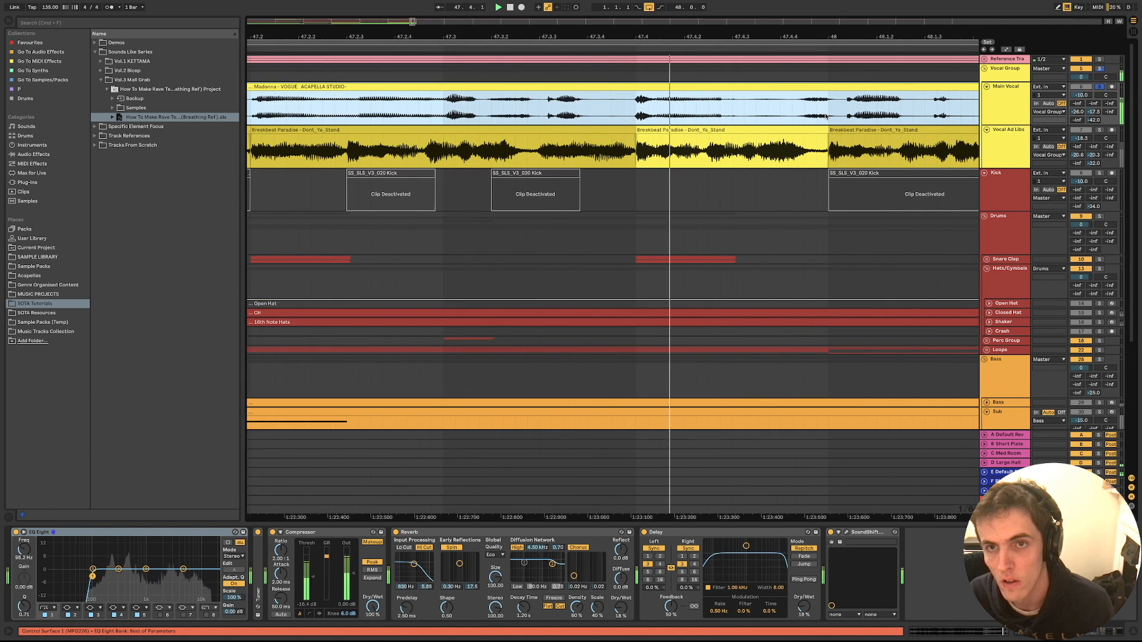
pyautogui.scroll(-10, 825, 115)
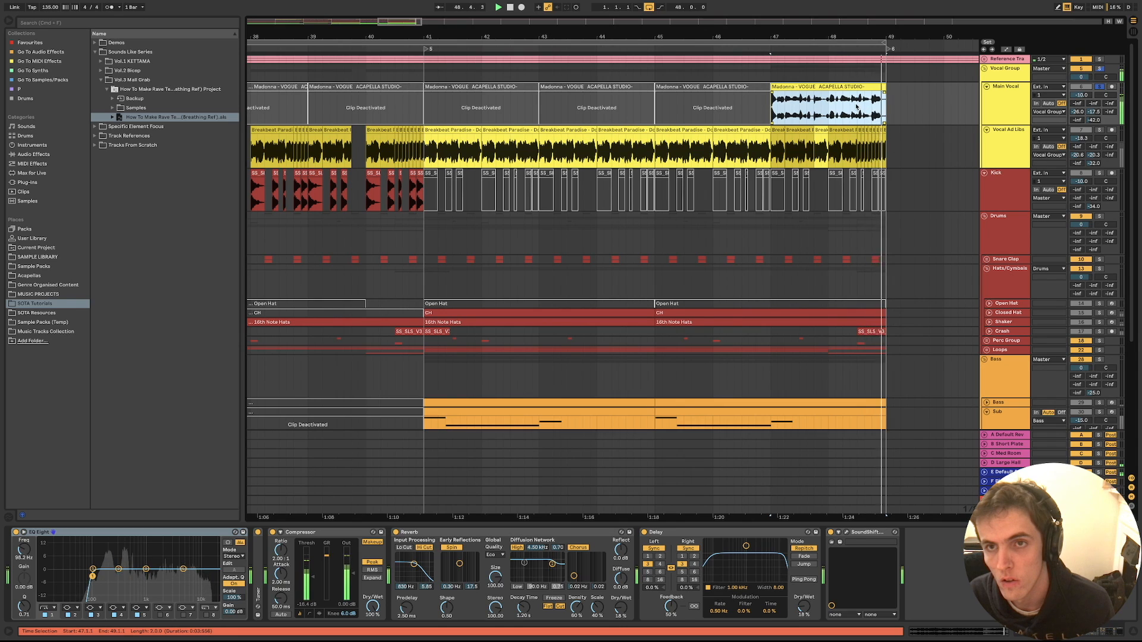
pyautogui.press('space')
# Select the first Main Vocal chop at bar 32 and play it with the track's device chain shown
pyautogui.hscroll(-15, 850, 105)
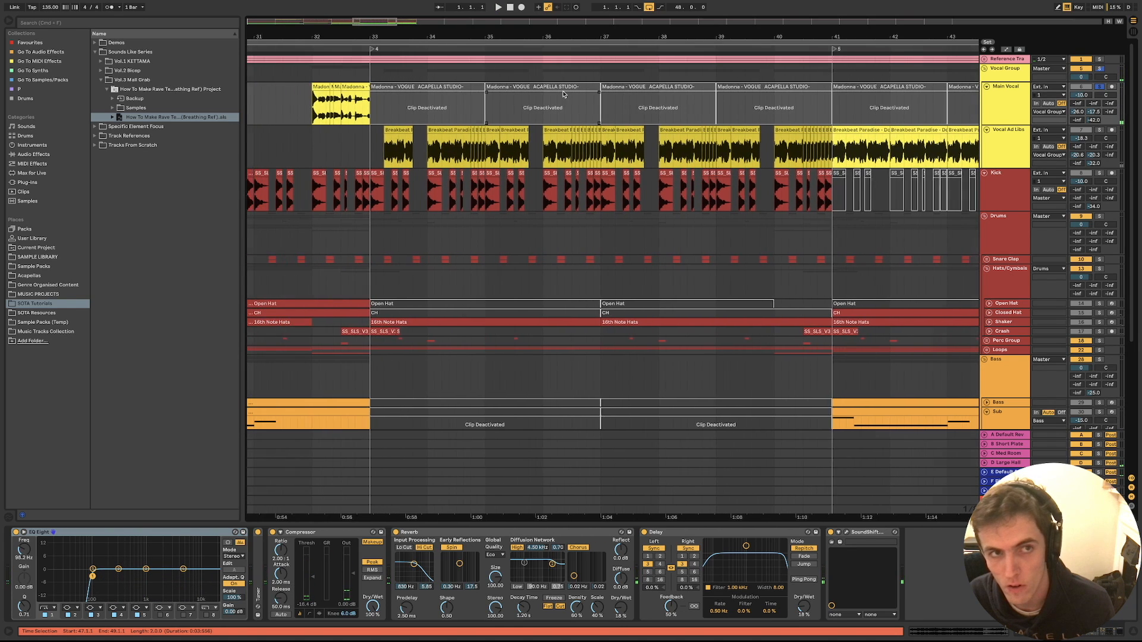
pyautogui.hscroll(-1, 350, 96)
pyautogui.moveTo(424, 104); pyautogui.dragTo(442, 106)
pyautogui.scroll(3, 441, 106)
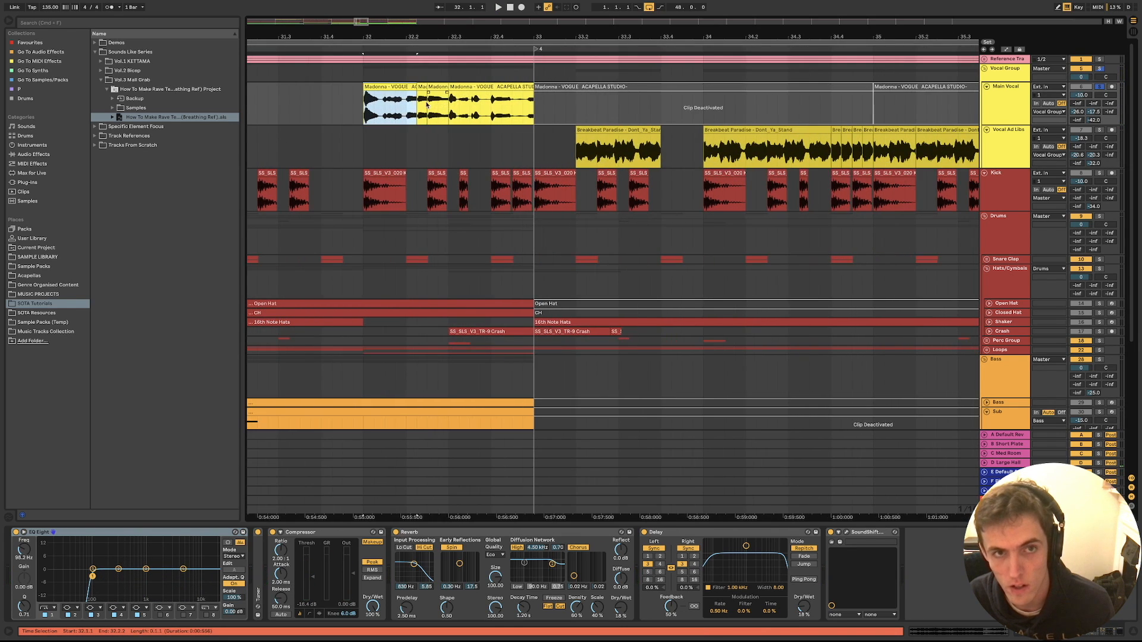
pyautogui.click(1008, 104)
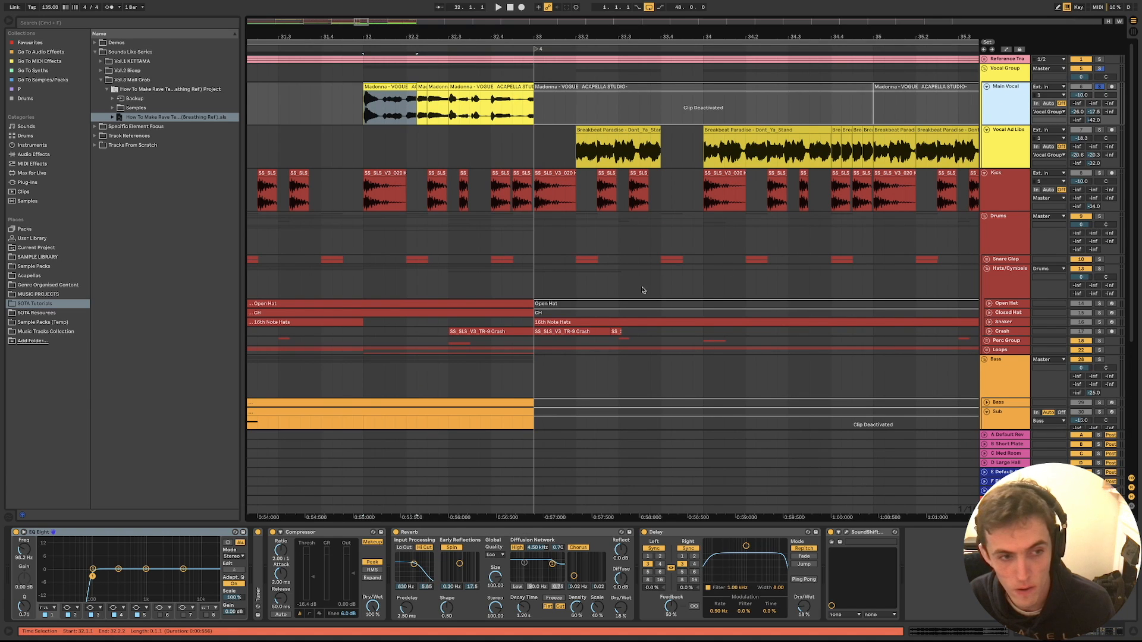
pyautogui.press('space')
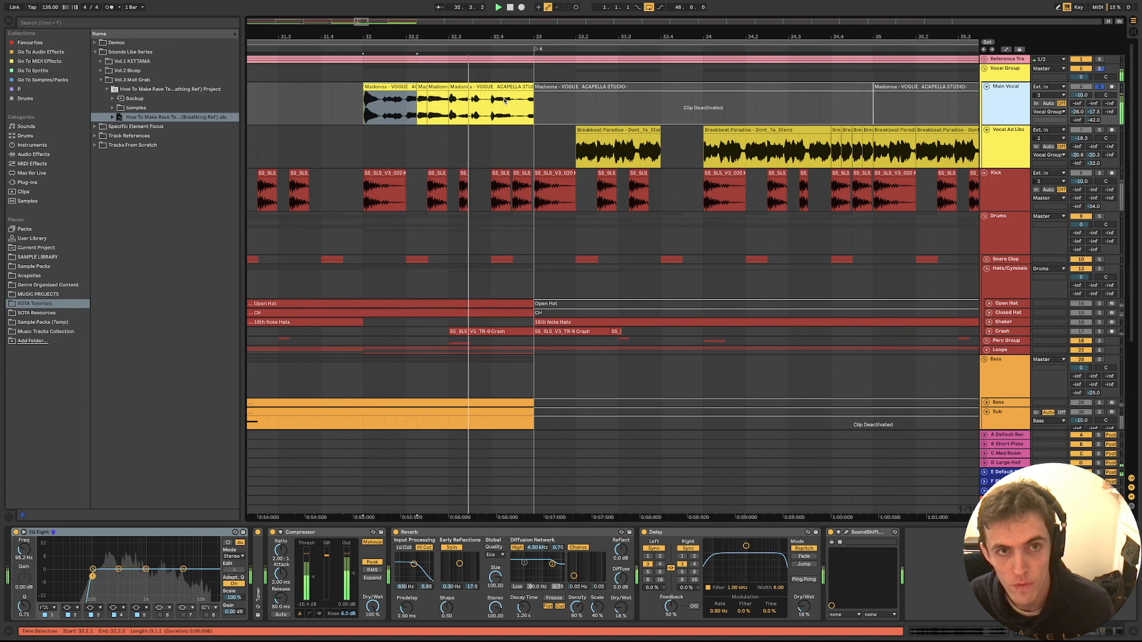
# Bypass SoundShifter on the Main Vocal and replay the chops from 32.1.1 without it
pyautogui.press('space')
pyautogui.click(831, 533)
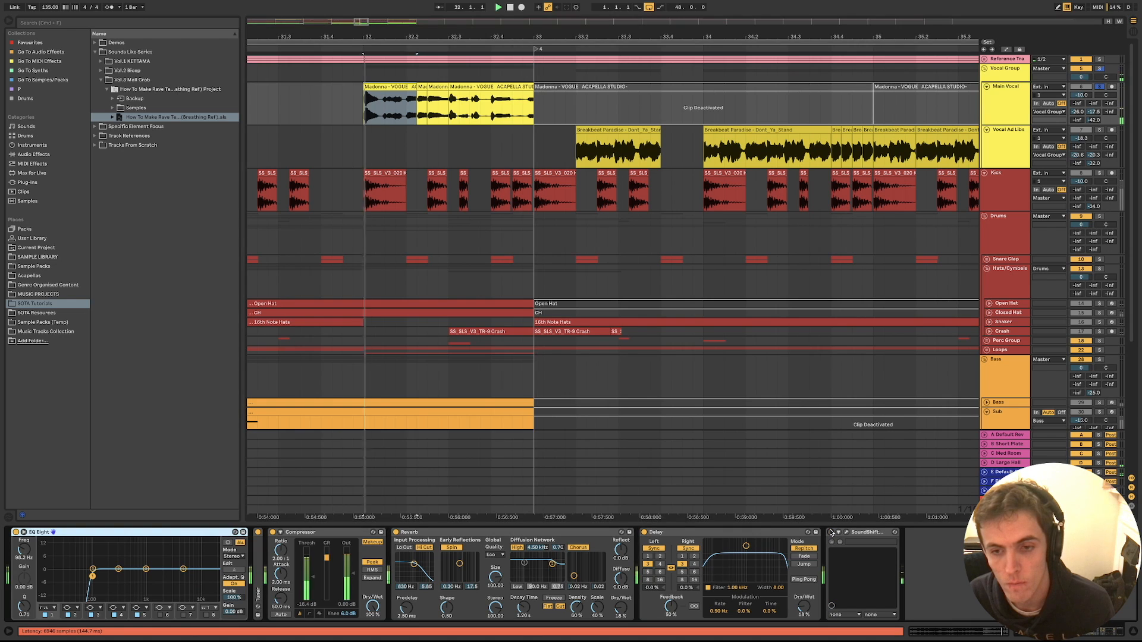
pyautogui.press('space')
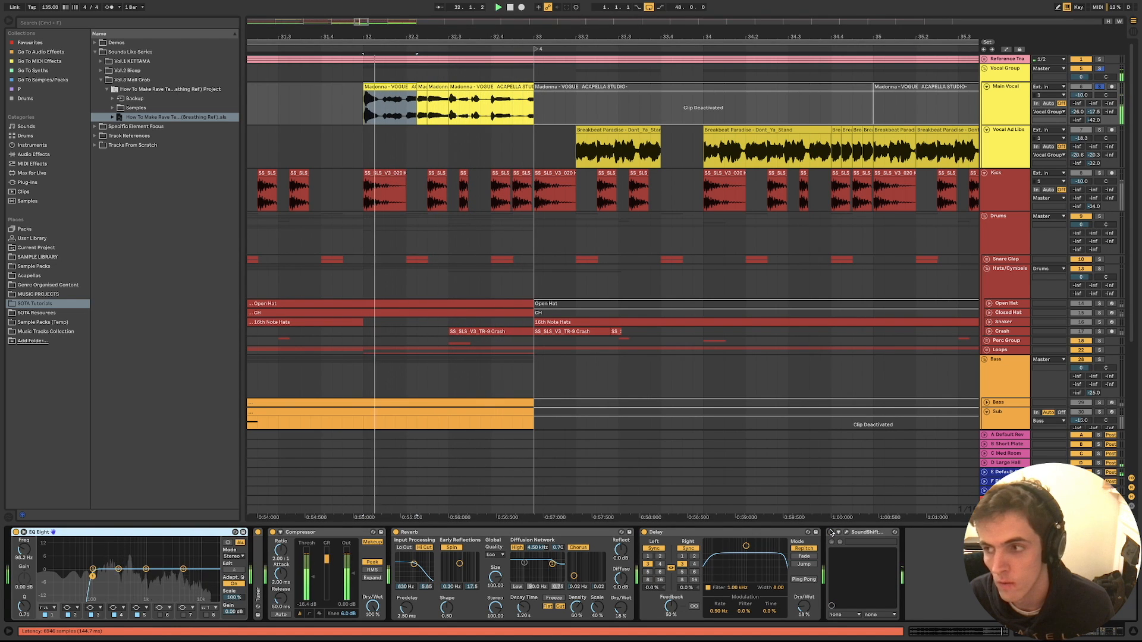
pyautogui.hscroll(-4, 570, 308)
pyautogui.scroll(-4, 569, 309)
pyautogui.press('space')
# Play the Main Vocal chops from 24.1.1 and switch off the Delay on the Vocal Ad Libs track
pyautogui.hscroll(-8, 571, 308)
pyautogui.click(509, 125)
pyautogui.press('space')
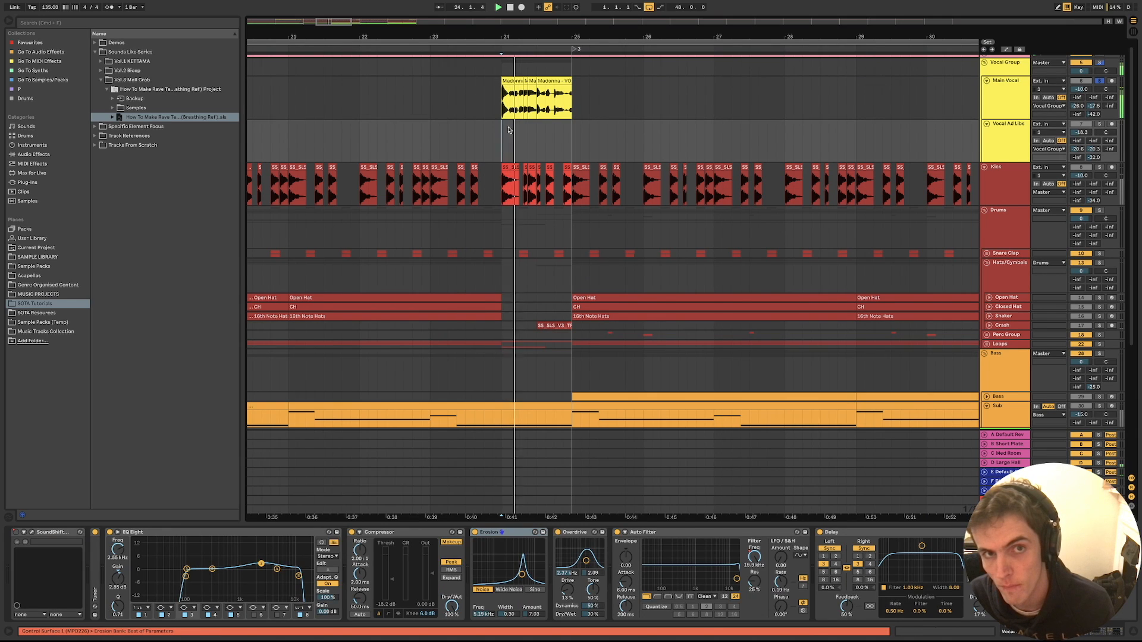
pyautogui.click(820, 533)
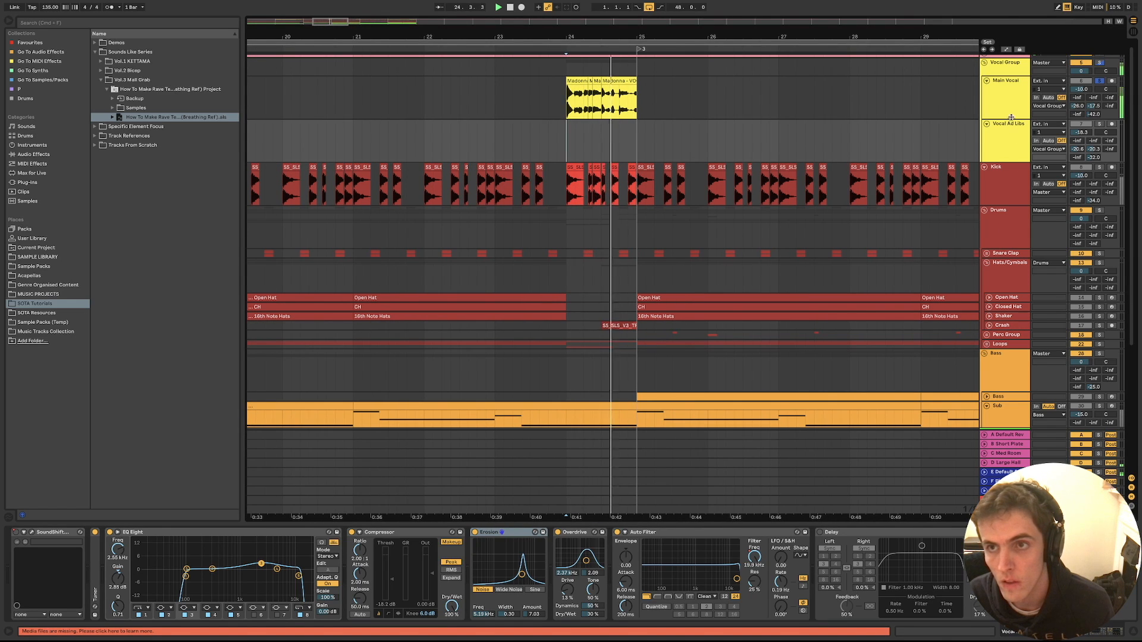
# Show the Main Vocal devices, switch SoundShifter back on during playback, and stop playback
pyautogui.click(1005, 98)
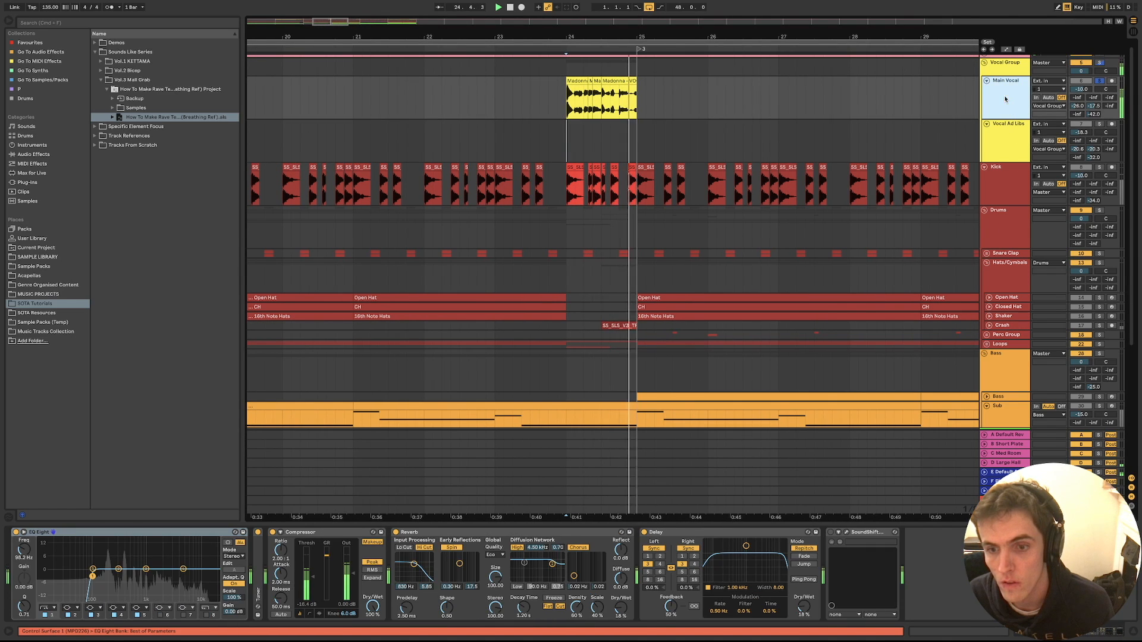
pyautogui.click(831, 533)
pyautogui.scroll(-4, 638, 250)
pyautogui.press('space')
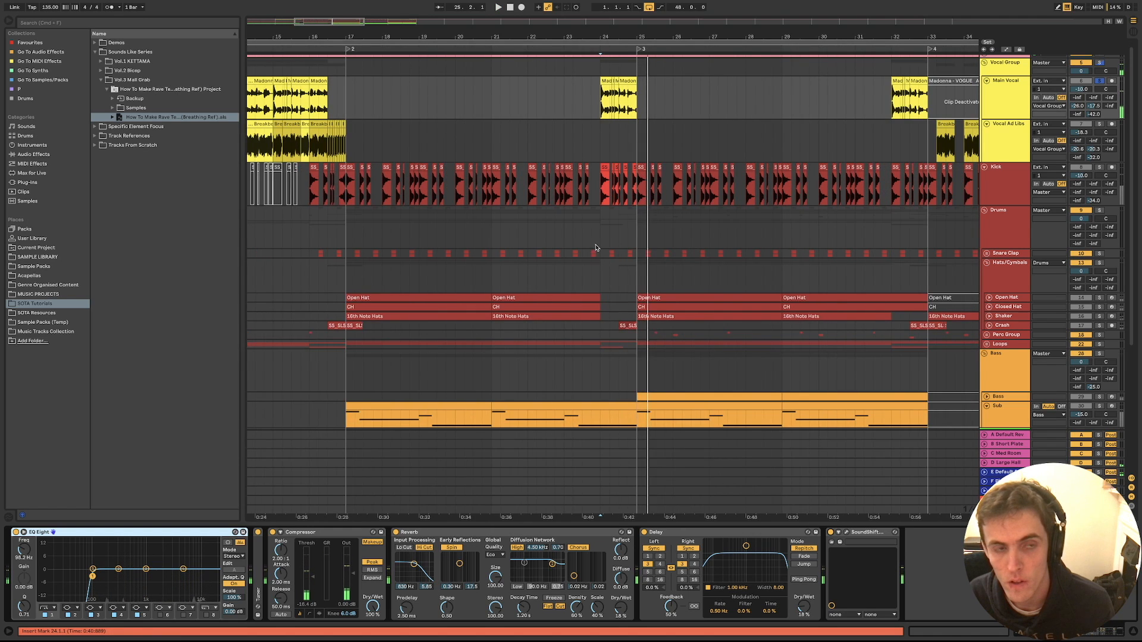
pyautogui.hscroll(-5, 595, 246)
pyautogui.hscroll(-1, 473, 218)
pyautogui.scroll(3, 581, 197)
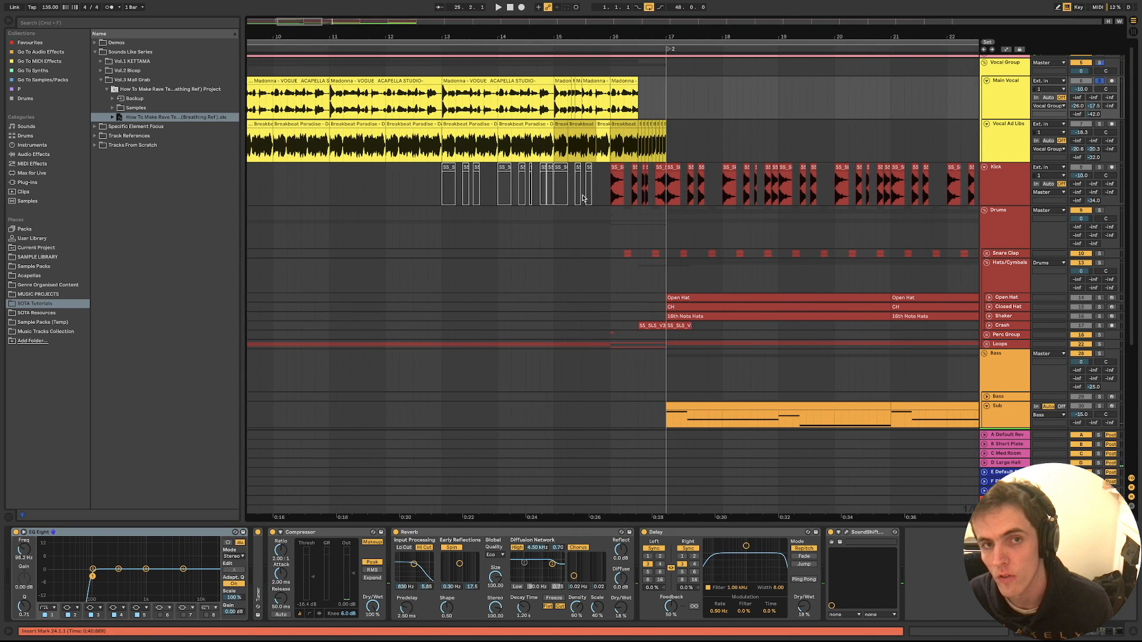
# Play the Main Vocal from 9.1.1 and solo the Vocal Ad Libs track alongside it
pyautogui.scroll(-1, 542, 185)
pyautogui.scroll(-3, 543, 186)
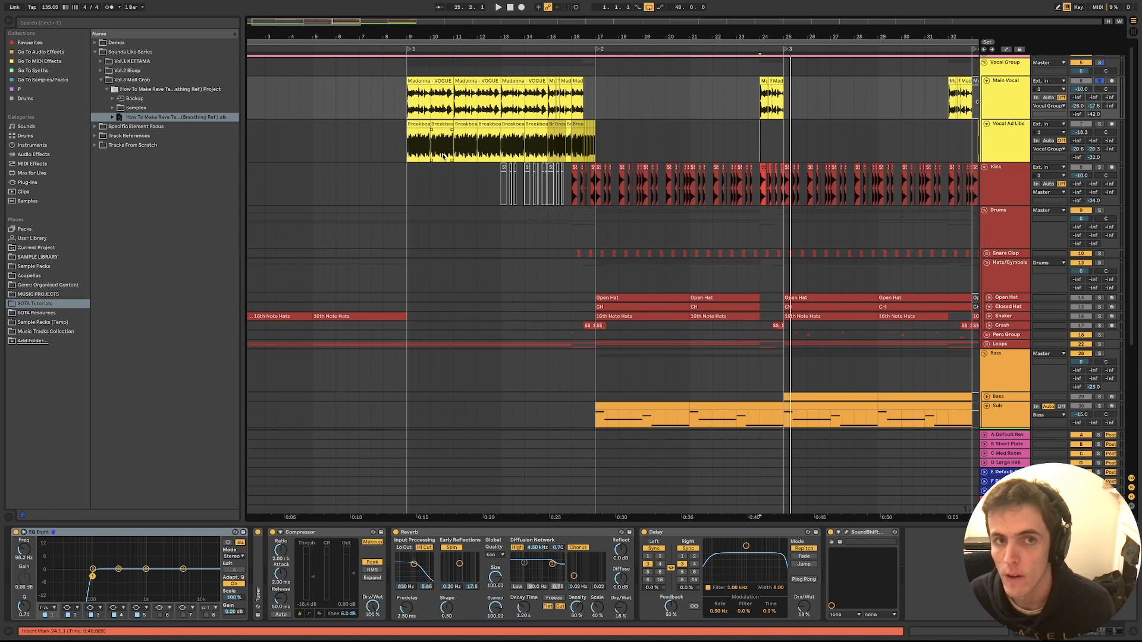
pyautogui.click(421, 92)
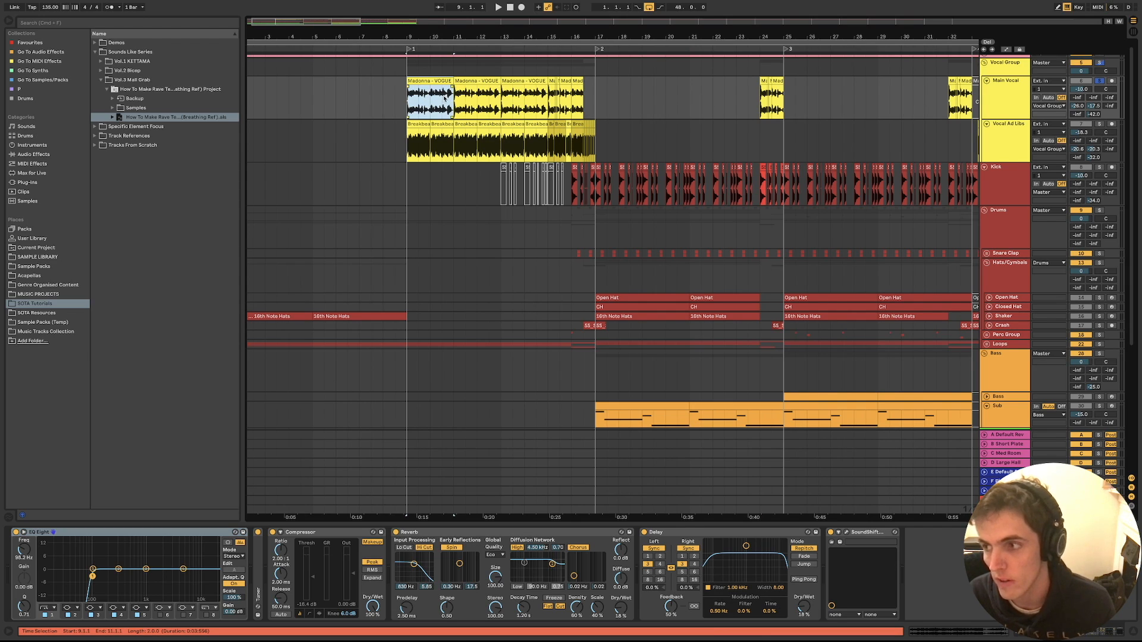
pyautogui.press('space')
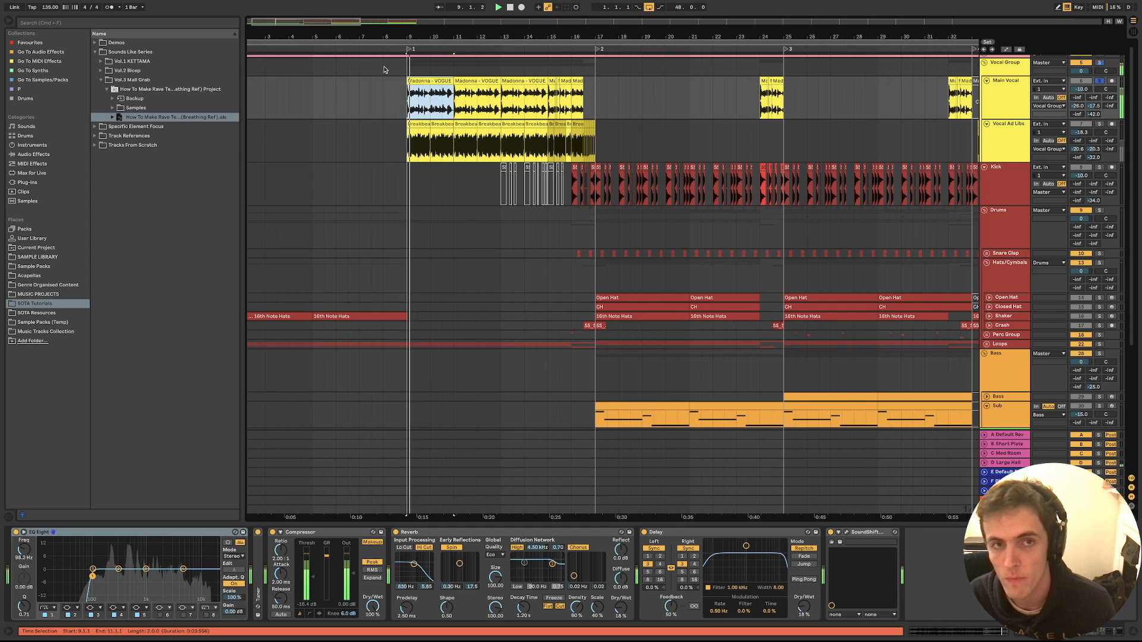
pyautogui.click(1099, 124)
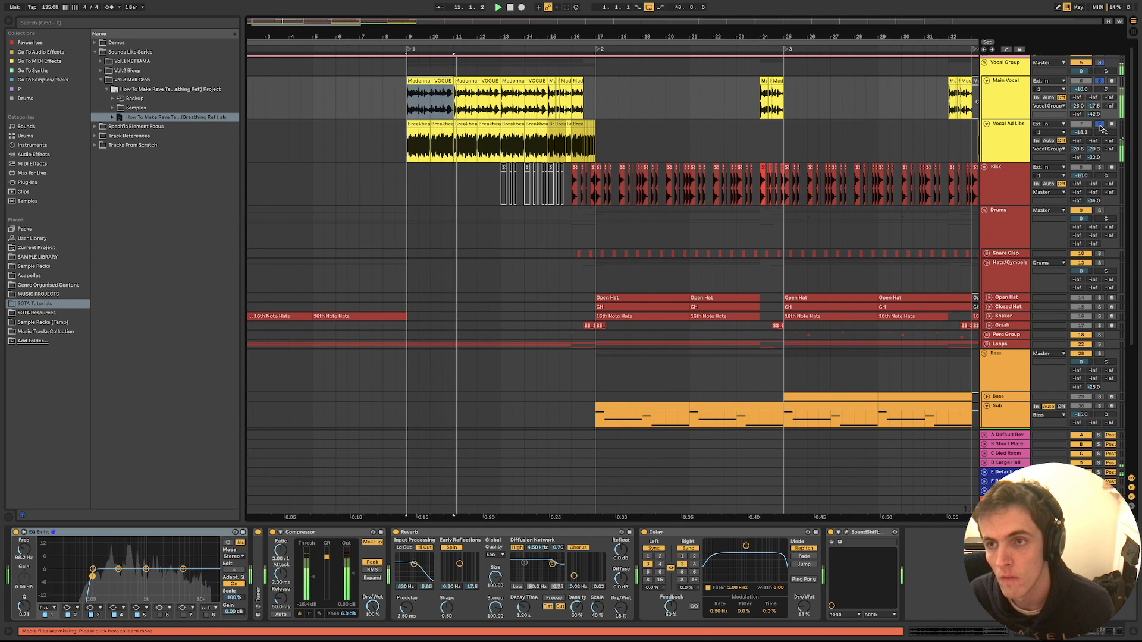
pyautogui.click(723, 423)
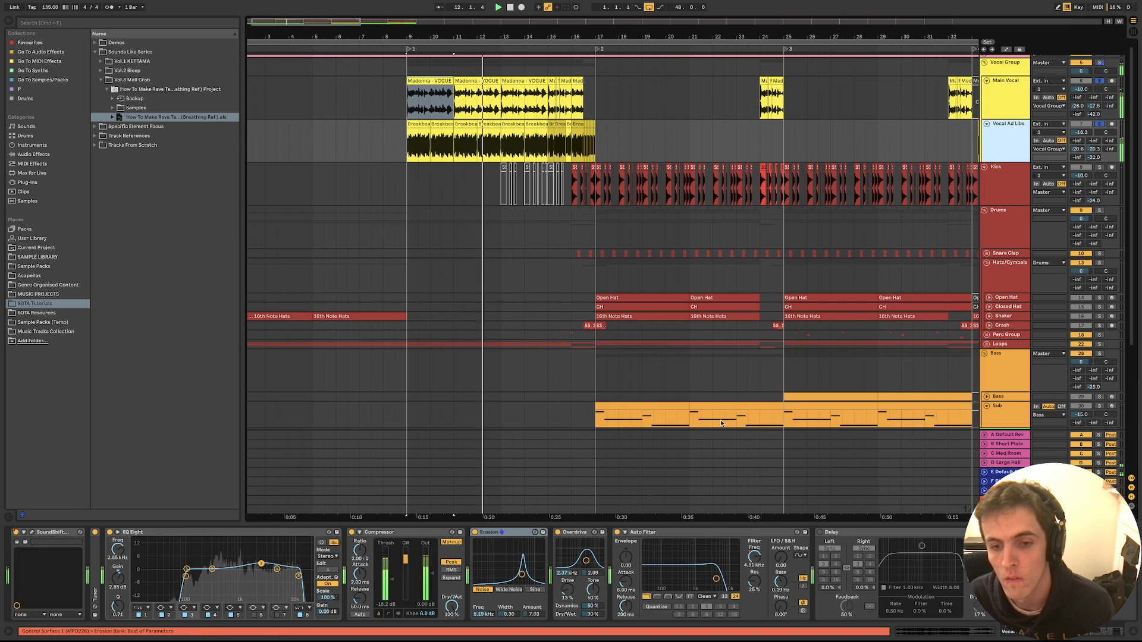
pyautogui.scroll(4, 571, 167)
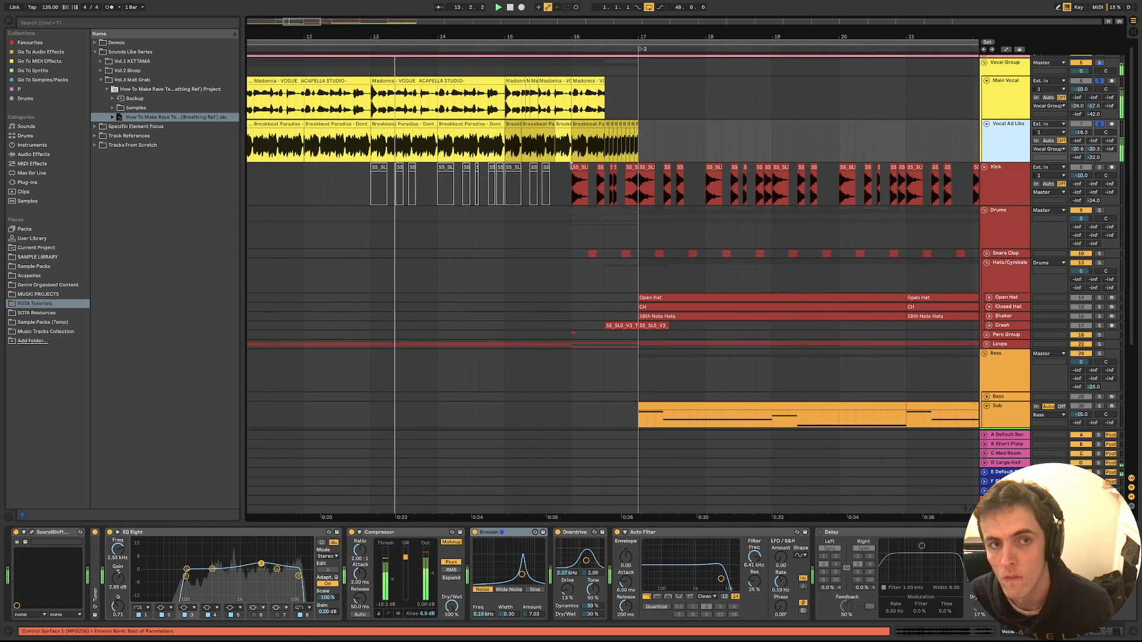
# Play the chopped Main Vocal and ad-lib clips from 15.1.1
pyautogui.click(514, 79)
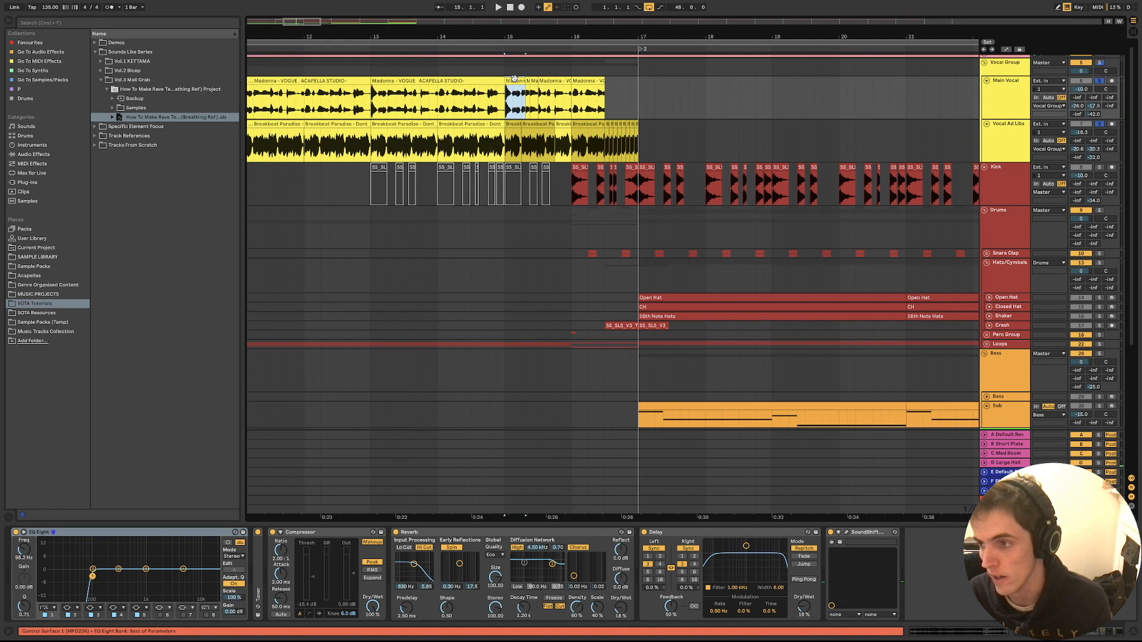
pyautogui.press('space')
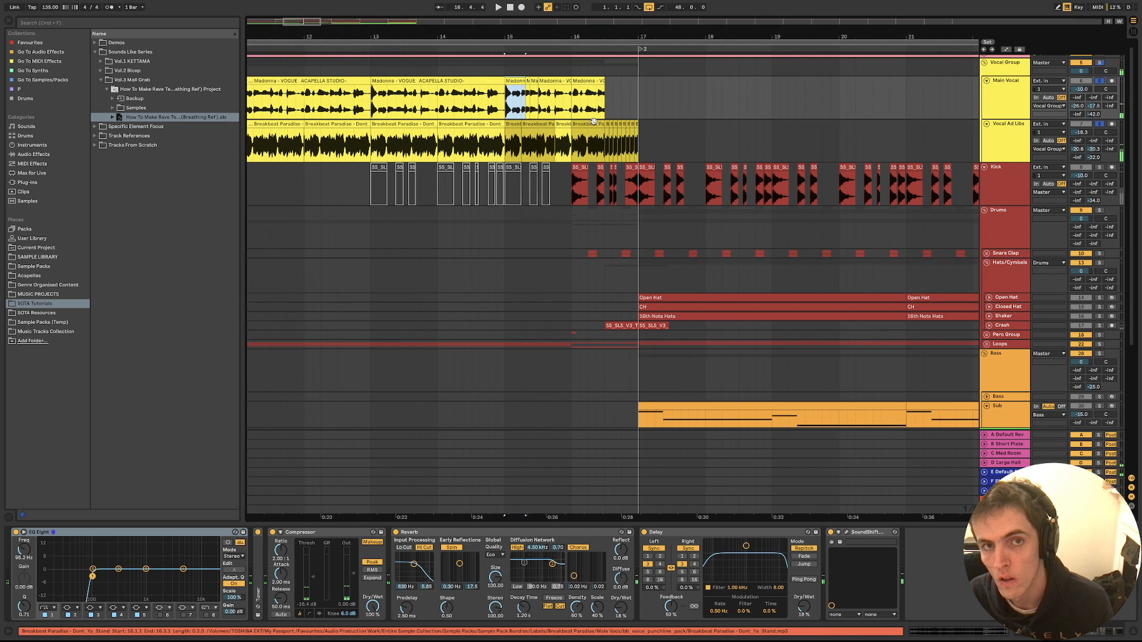
pyautogui.press('space')
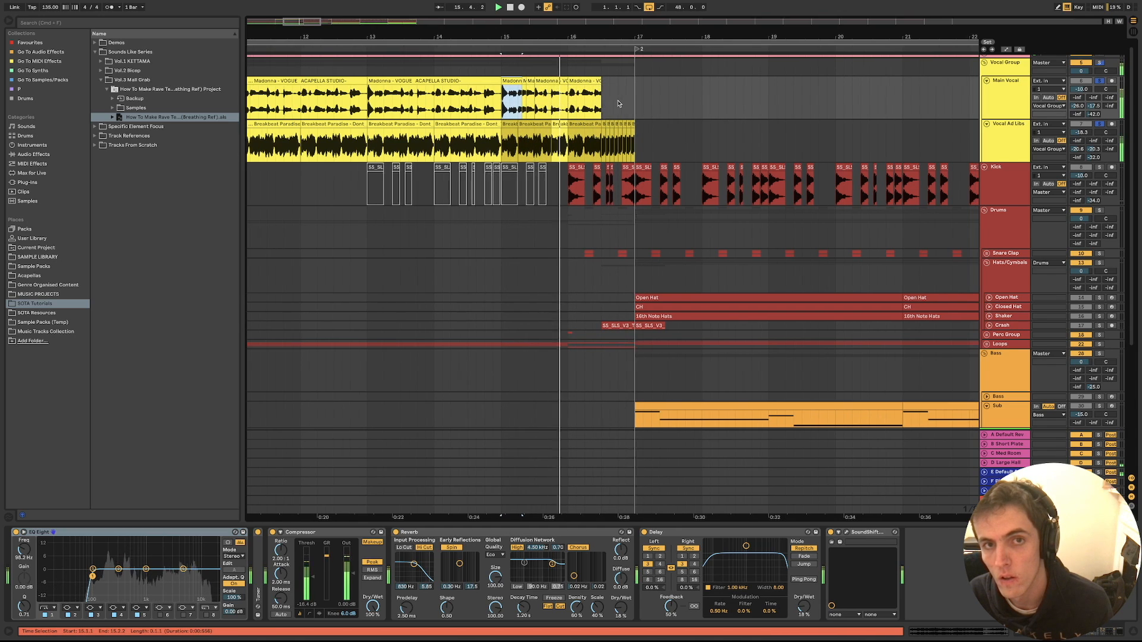
# Audition the ad-lib chops from bar 48, followed by the active Main Vocal clip from 47.1.1
pyautogui.hscroll(3, 547, 107)
pyautogui.scroll(-5, 547, 107)
pyautogui.scroll(-1, 667, 98)
pyautogui.scroll(-3, 666, 98)
pyautogui.press('space')
pyautogui.hscroll(4, 667, 99)
pyautogui.scroll(5, 803, 131)
pyautogui.moveTo(821, 133); pyautogui.dragTo(850, 134)
pyautogui.press('space')
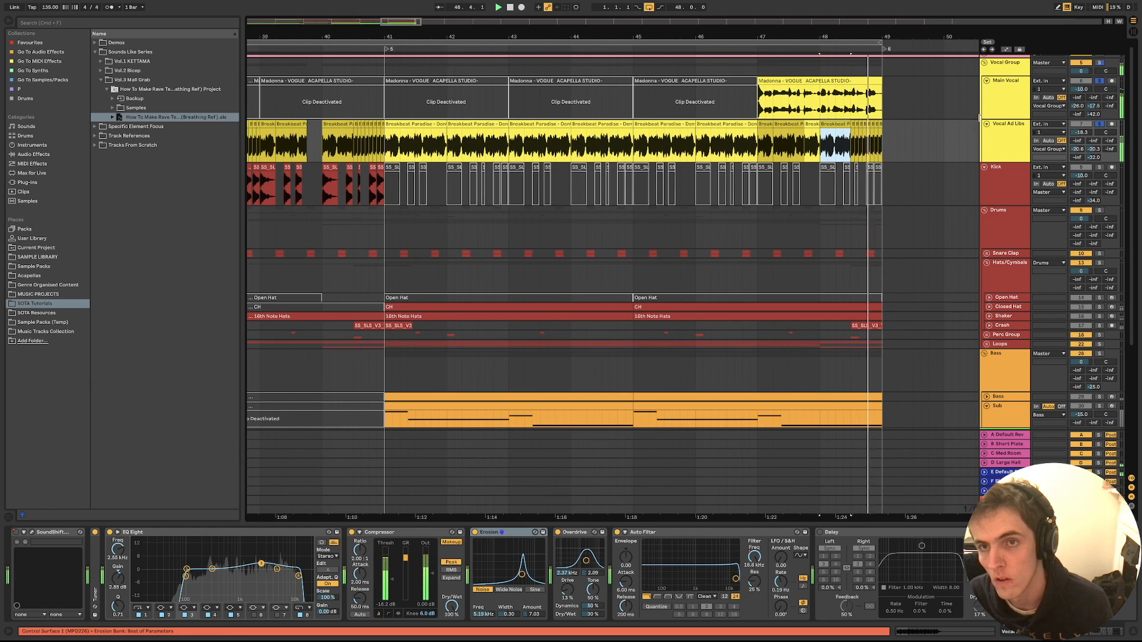
pyautogui.click(760, 109)
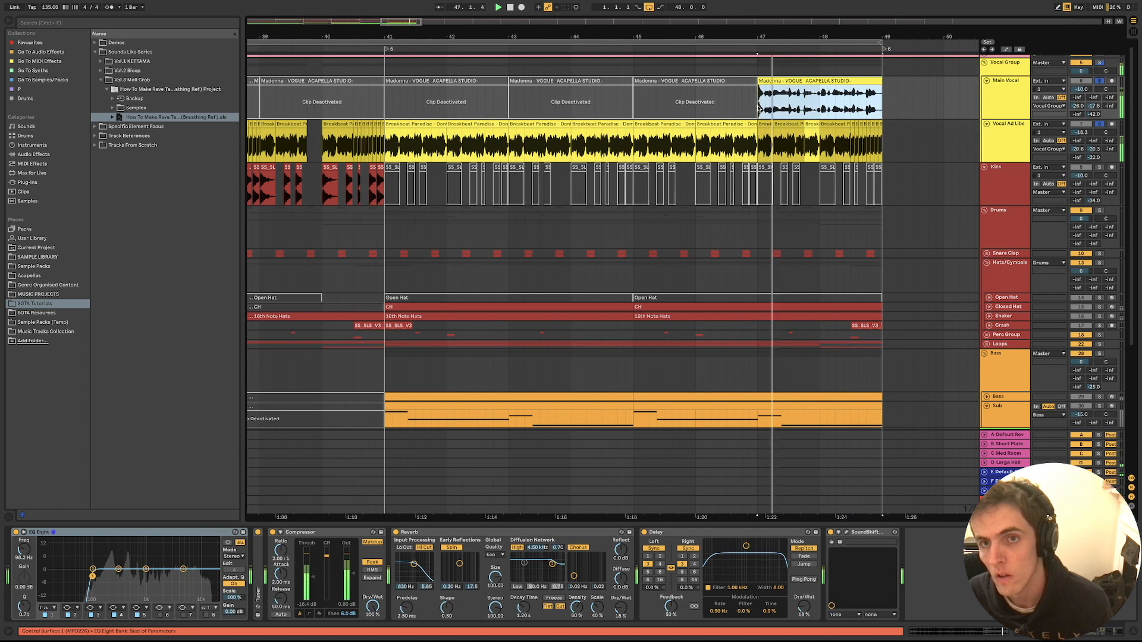
pyautogui.scroll(-1, 759, 109)
pyautogui.scroll(-4, 764, 109)
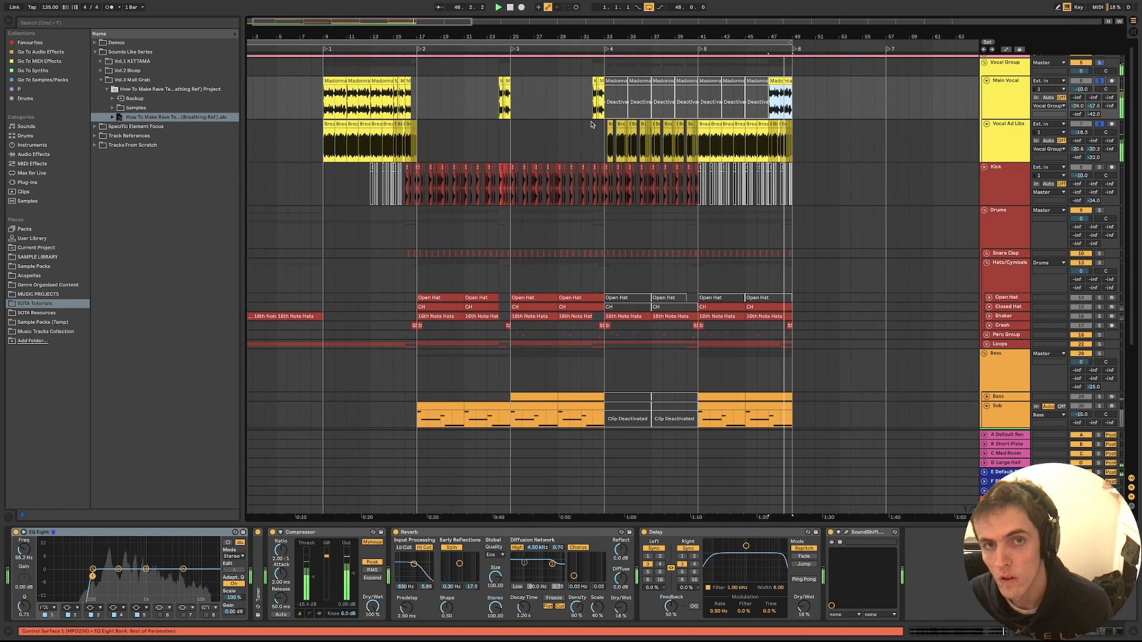
# Audition the vocal transitions from 32.1.1 and from 40.3.1
pyautogui.click(597, 139)
pyautogui.scroll(5, 597, 138)
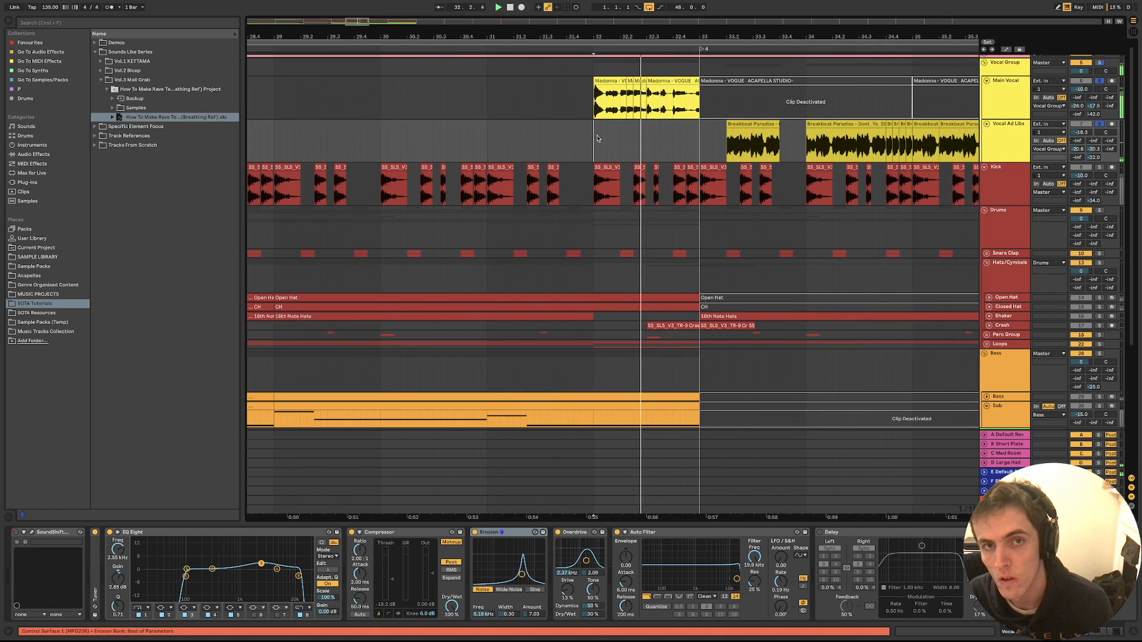
pyautogui.scroll(-3, 670, 141)
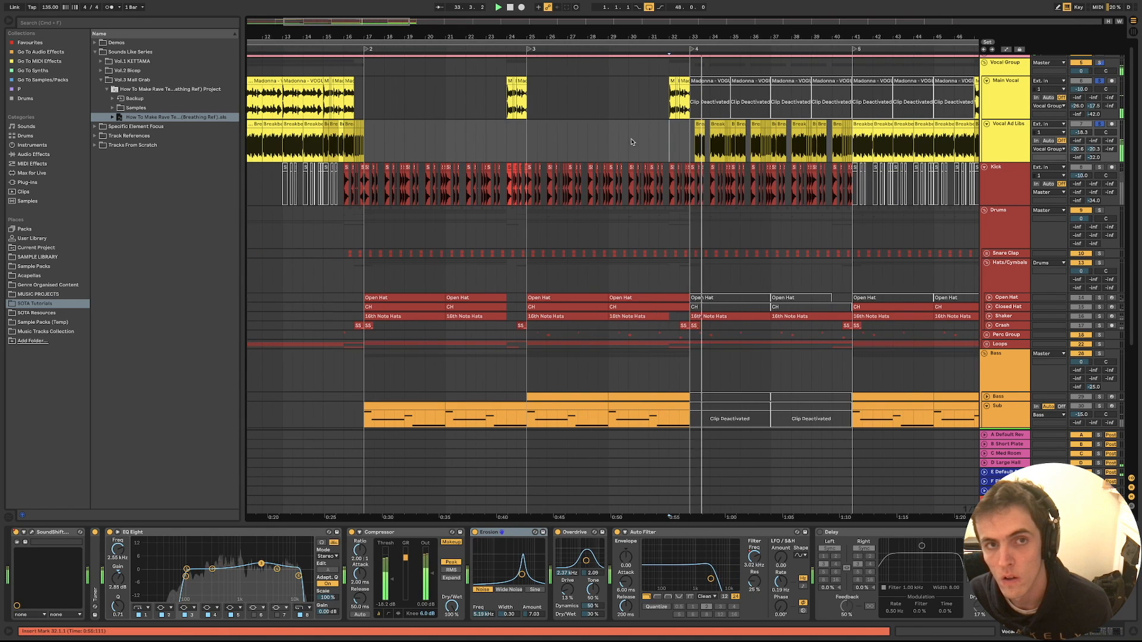
pyautogui.click(845, 141)
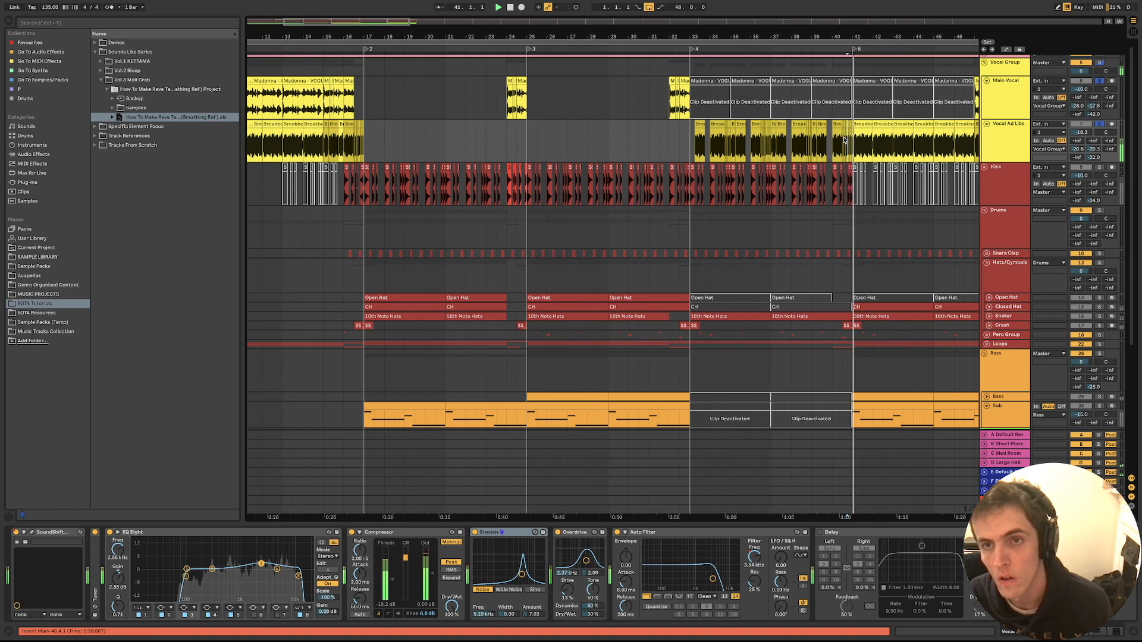
pyautogui.click(842, 140)
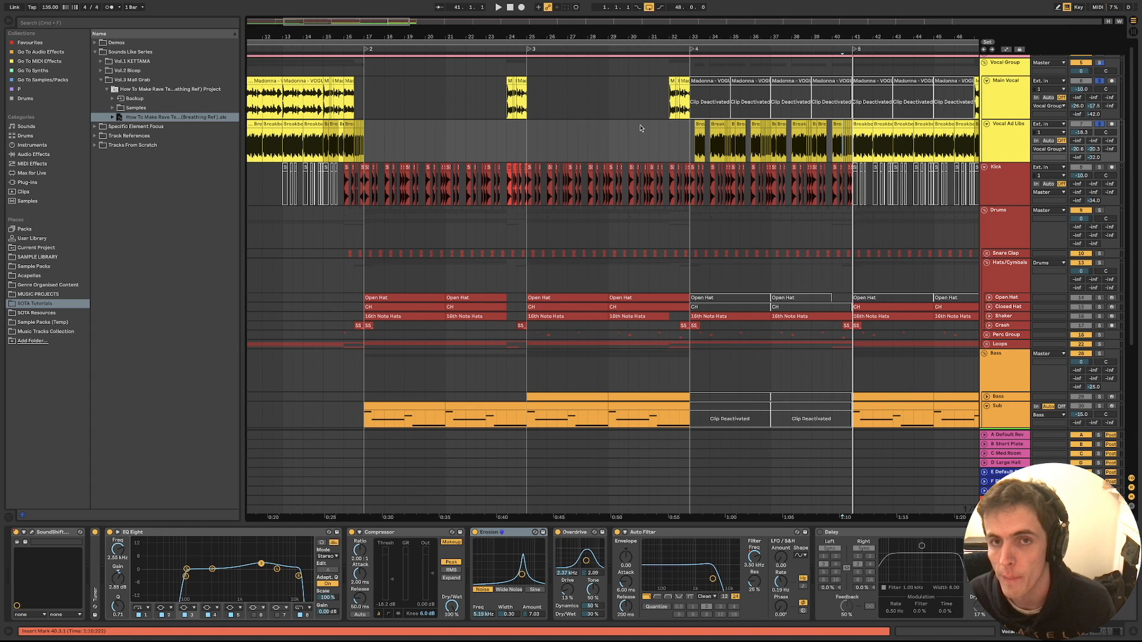
# Replay the vocal chops from 32.1.1, and play the ad-libs from the short chop at 36.3.2
pyautogui.click(668, 128)
pyautogui.press('space')
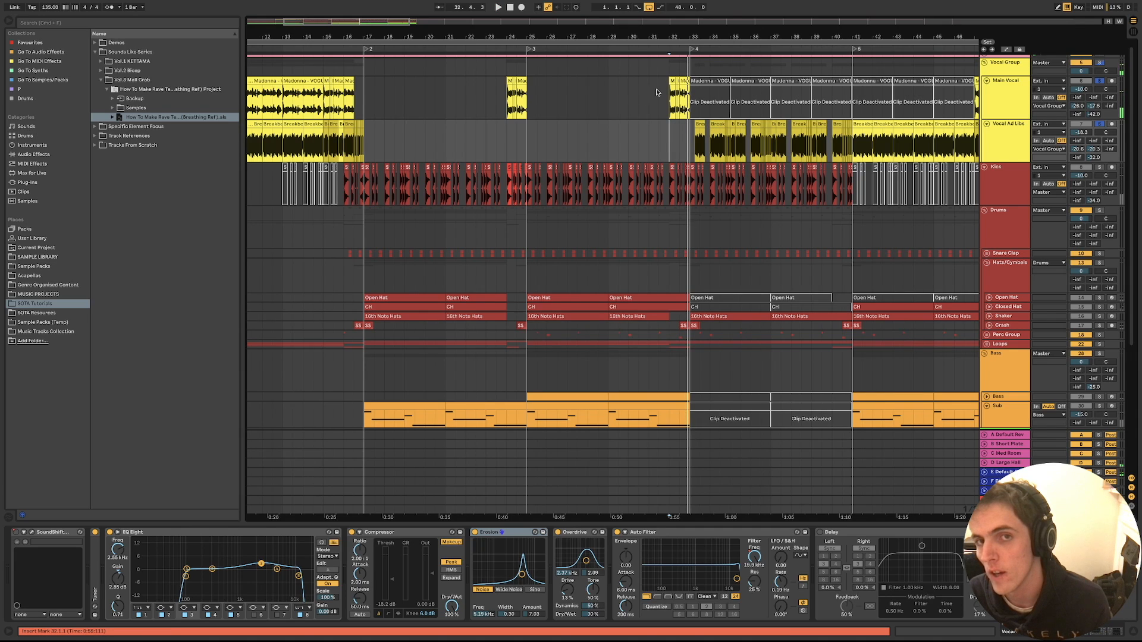
pyautogui.click(764, 125)
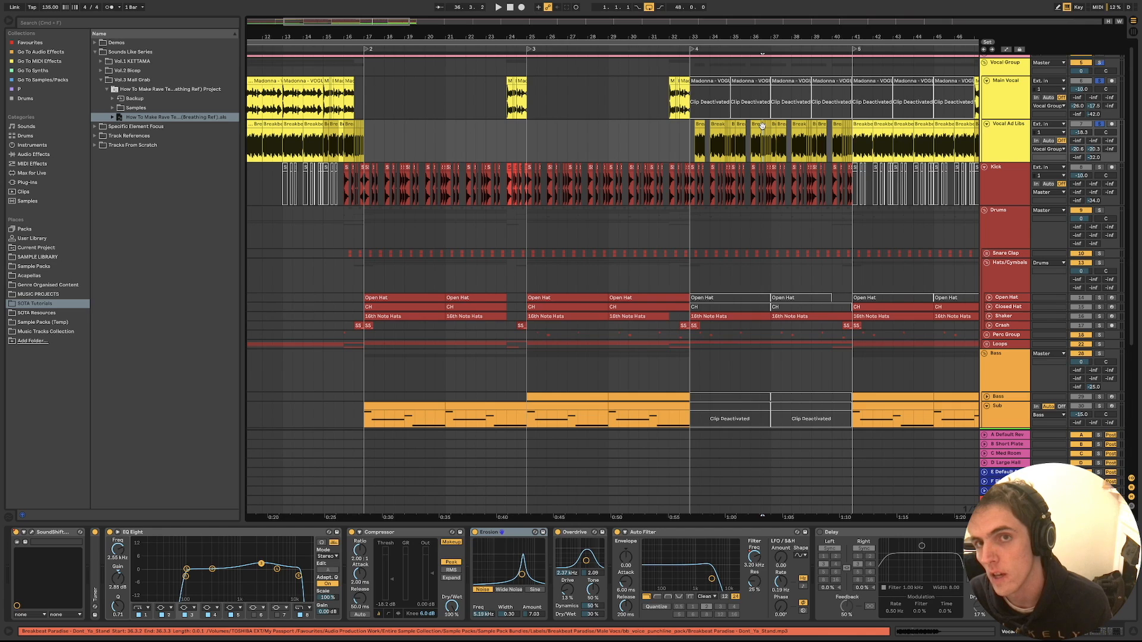
pyautogui.press('space')
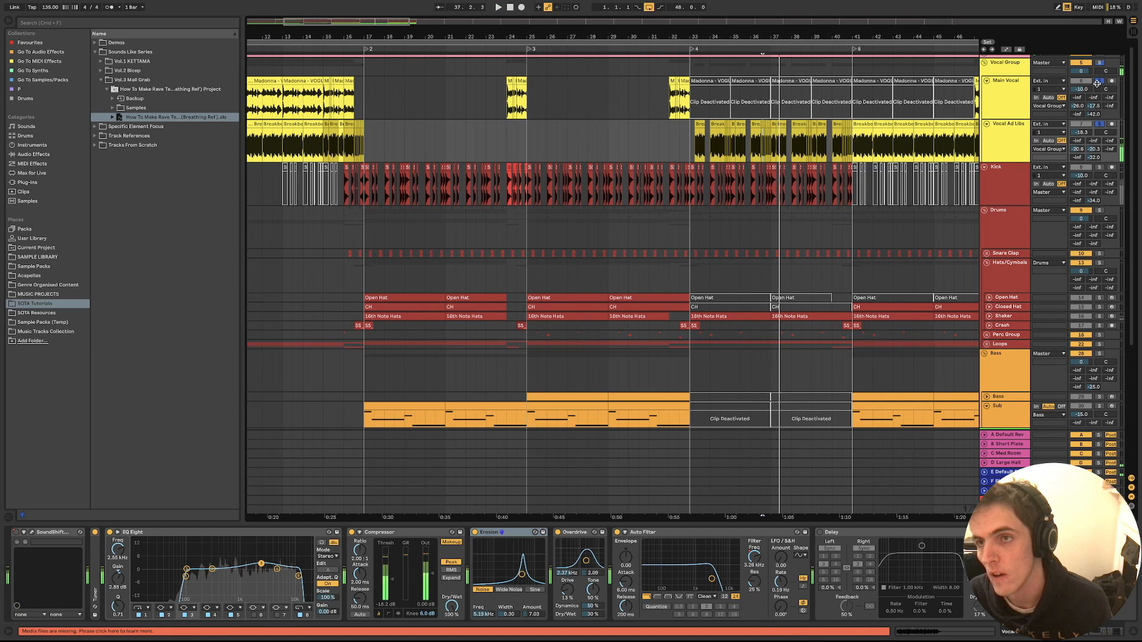
# Turn off the solos on the vocal tracks, play the full mix around bar 37, and stop playback
pyautogui.press('space')
pyautogui.press('space')
pyautogui.scroll(-5, 910, 113)
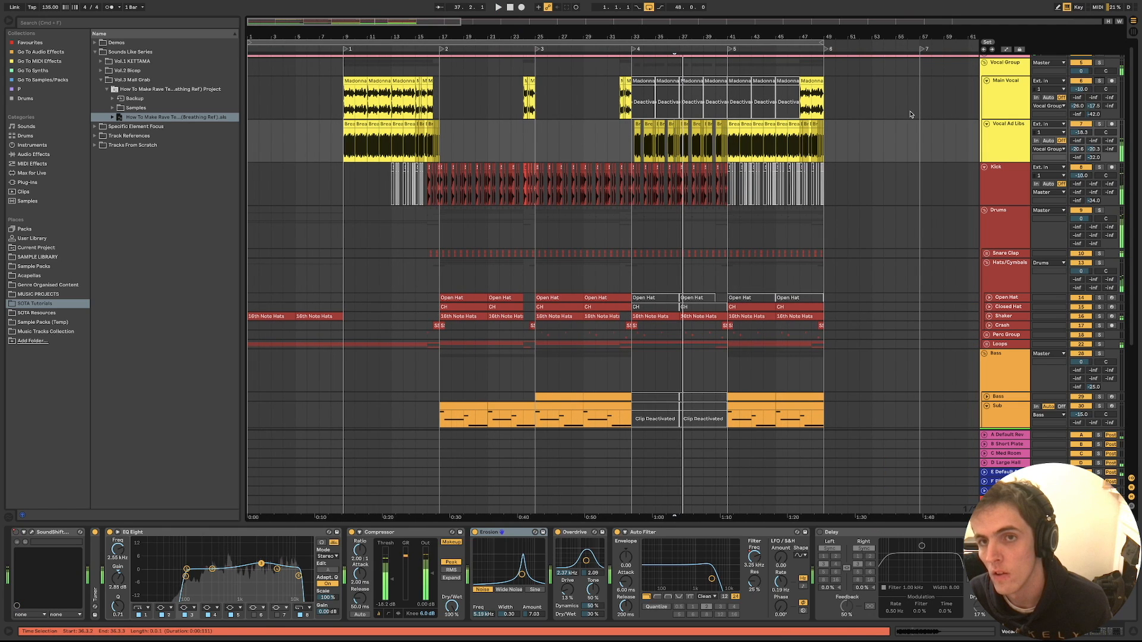
pyautogui.press('space')
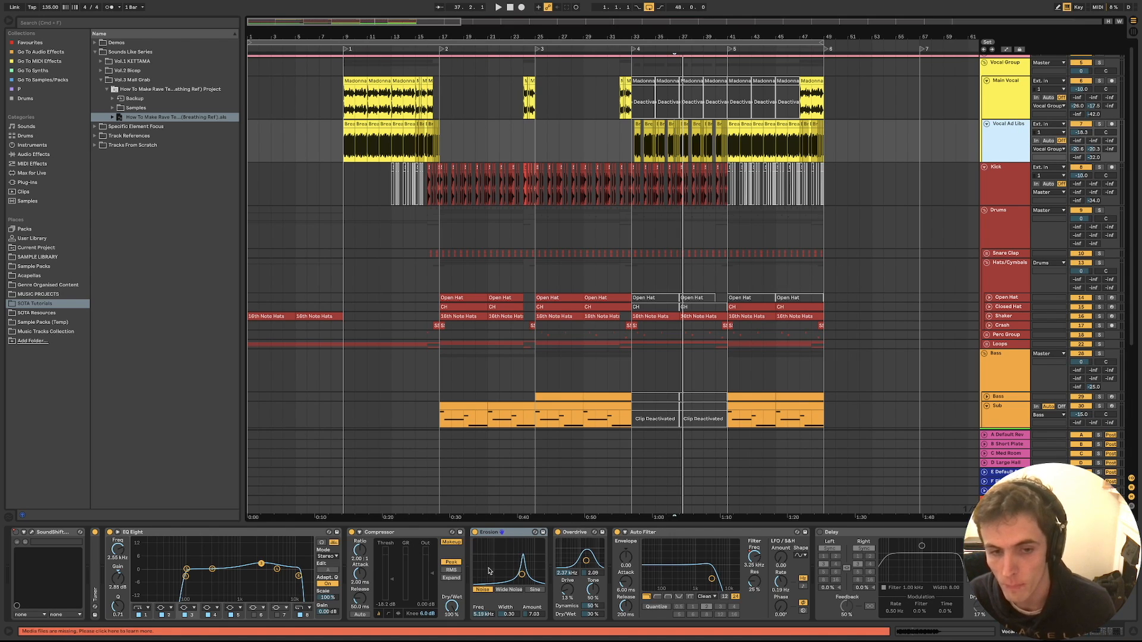
# Fold the Vocal Group, solo the Kick track, and play it from 33.1.1
pyautogui.scroll(5, 654, 180)
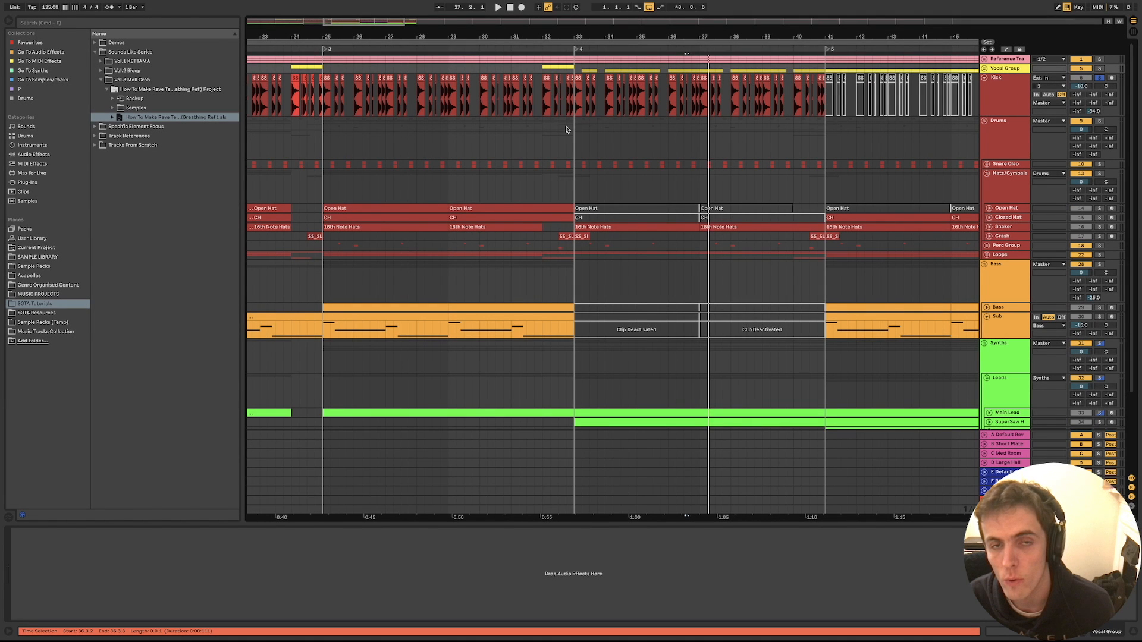
pyautogui.click(577, 121)
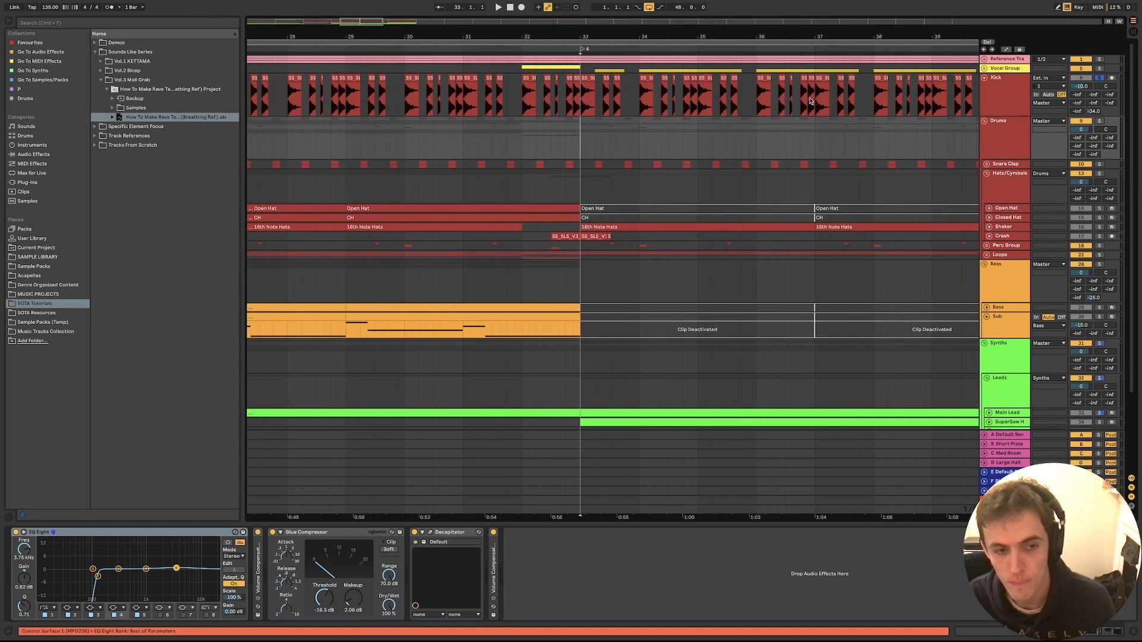
pyautogui.press('space')
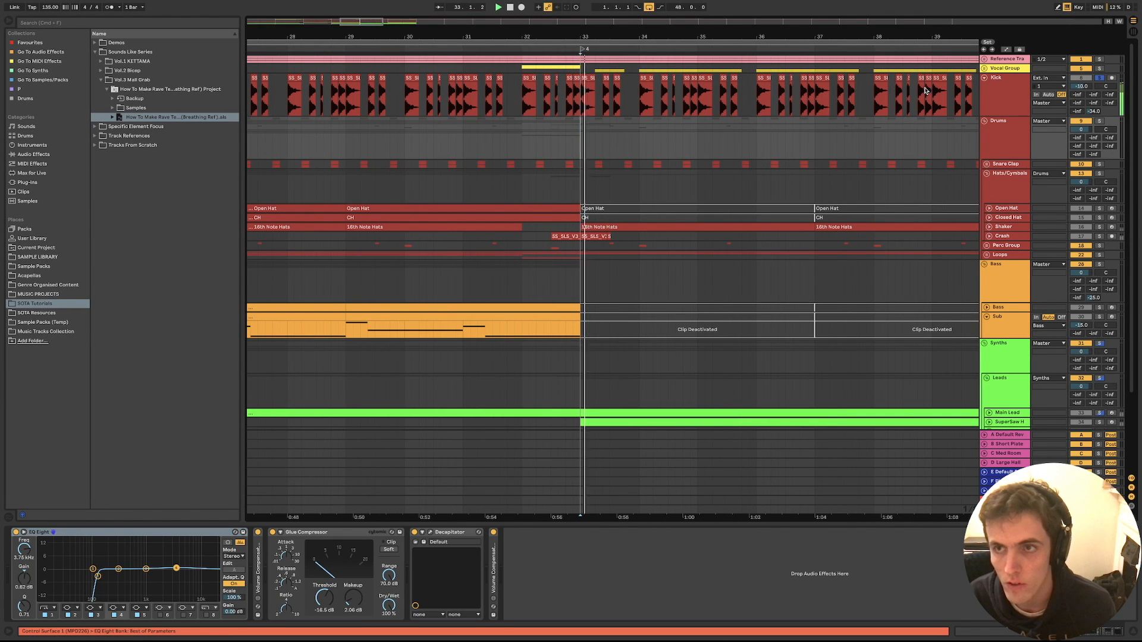
# Play the soloed kick pattern from the end of bar 24 into the section at bar 25
pyautogui.click(1006, 92)
pyautogui.press('-')
pyautogui.click(387, 135)
pyautogui.press('space')
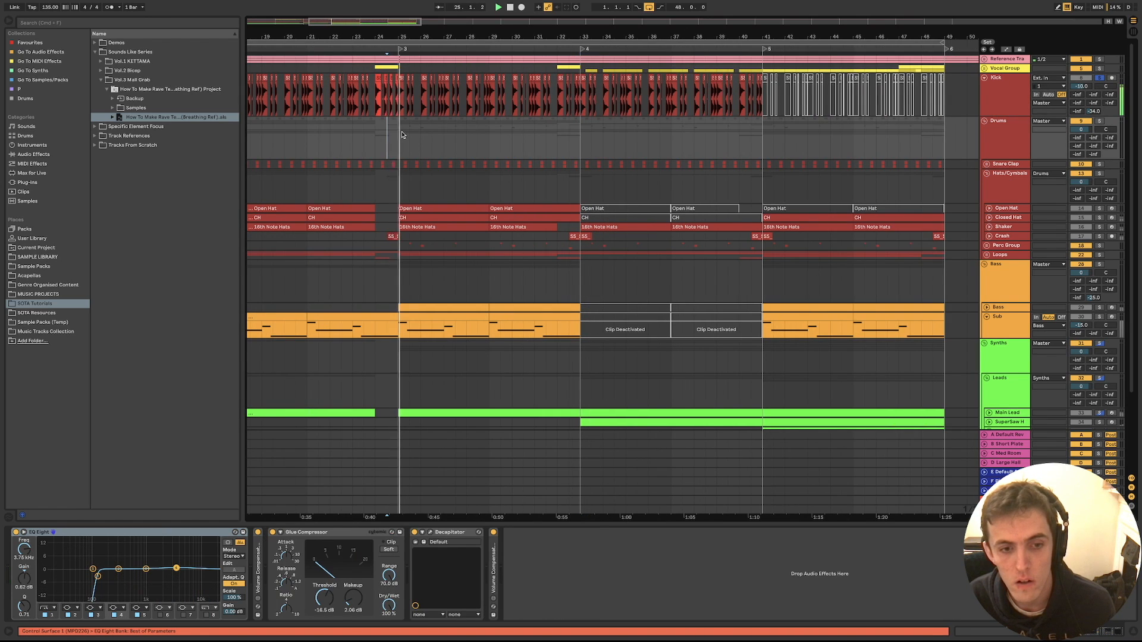
# Play the soloed kick pattern from 17.1.1
pyautogui.hscroll(-3, 438, 135)
pyautogui.hscroll(-4, 577, 132)
pyautogui.click(586, 130)
pyautogui.press('space')
pyautogui.click(400, 141)
pyautogui.press('space')
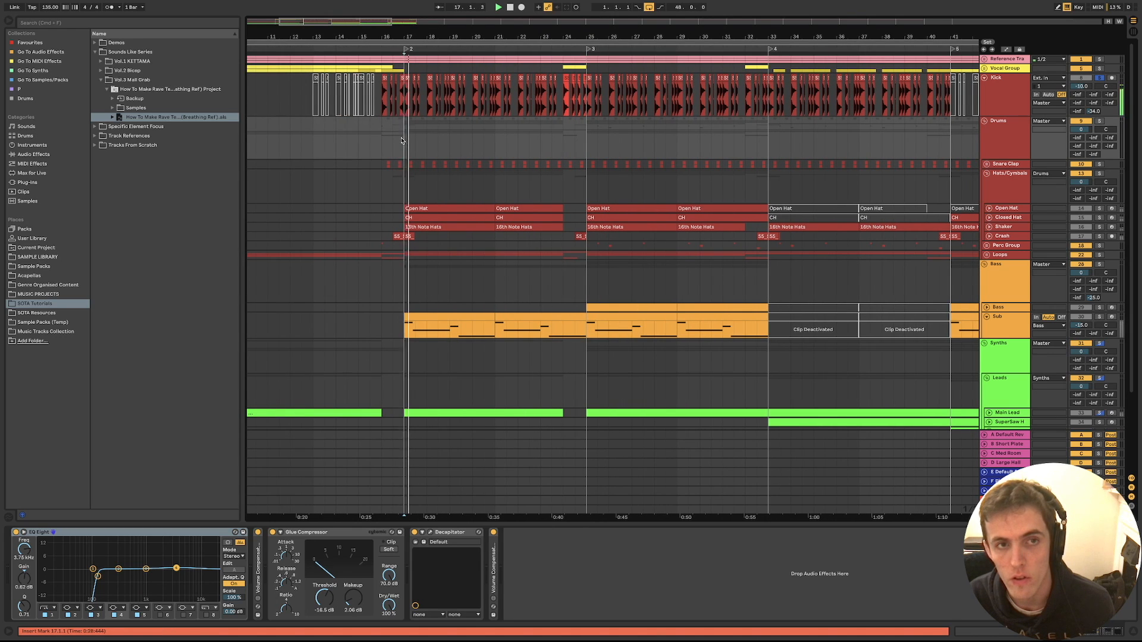
pyautogui.scroll(3, 416, 135)
pyautogui.press('space')
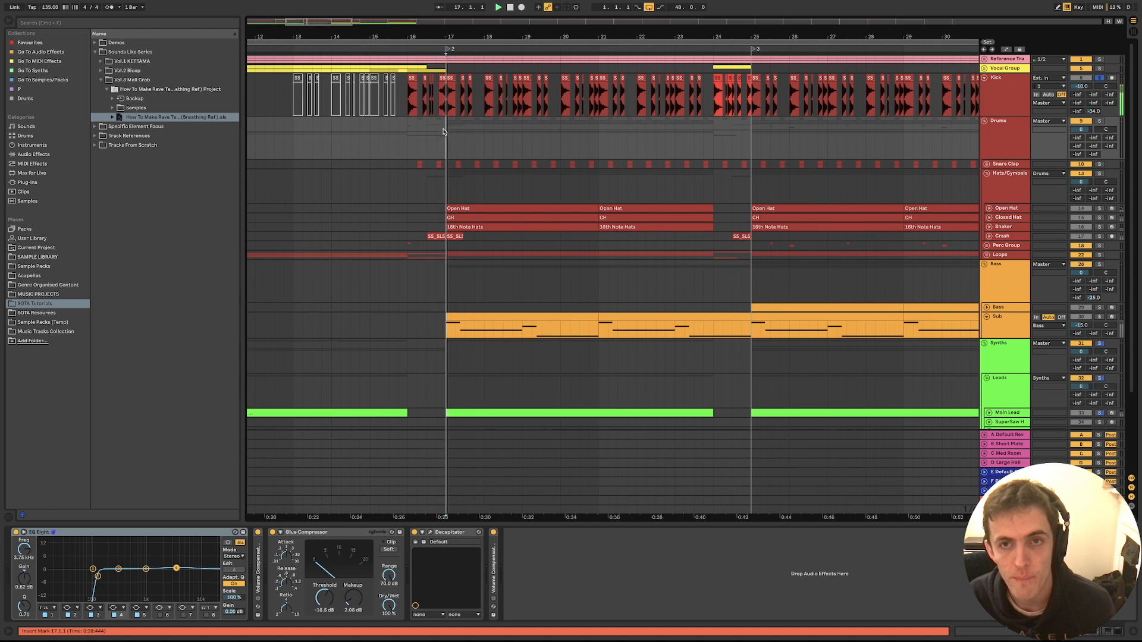
# Show the Kick track's devices, and select and play the kick clip at 17.1.1
pyautogui.doubleClick(1002, 96)
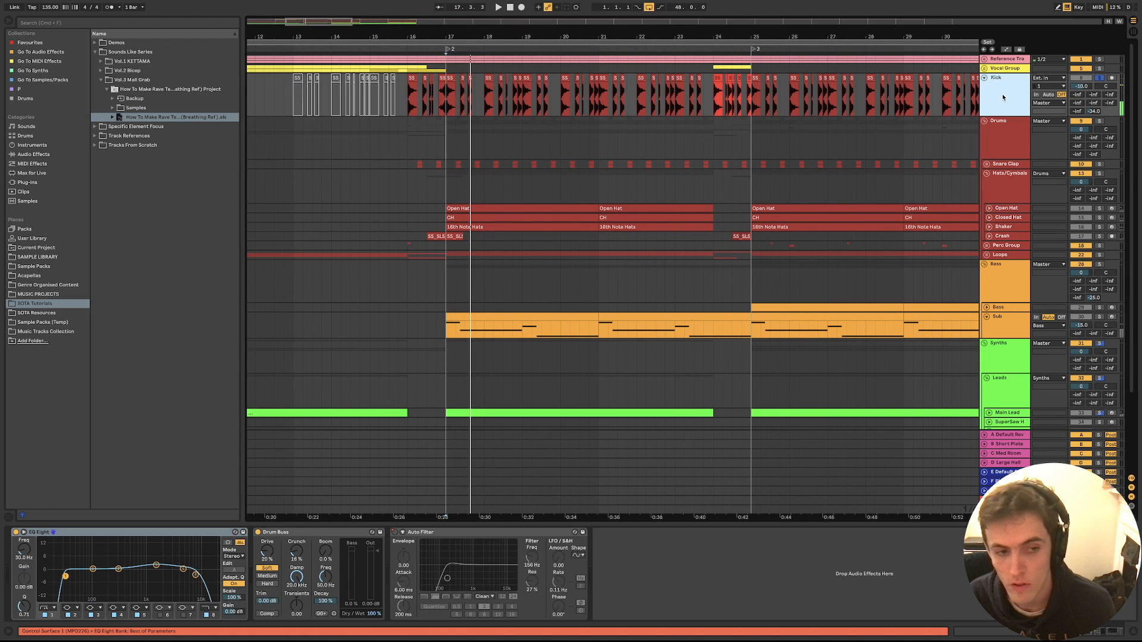
pyautogui.scroll(5, 445, 113)
pyautogui.scroll(3, 445, 114)
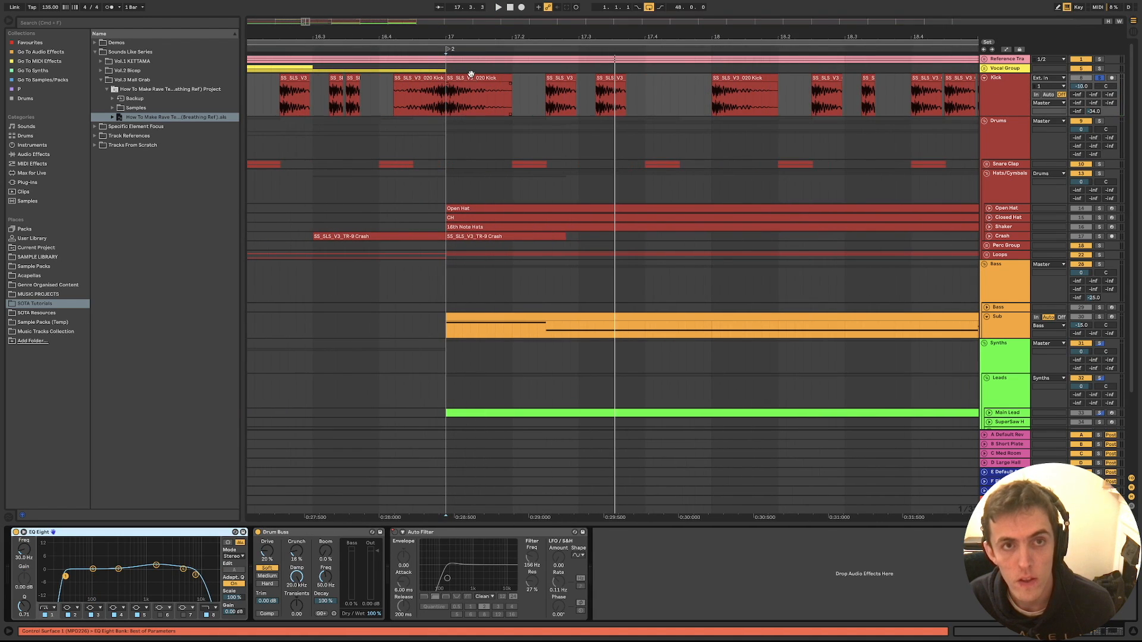
pyautogui.click(470, 75)
pyautogui.press('space')
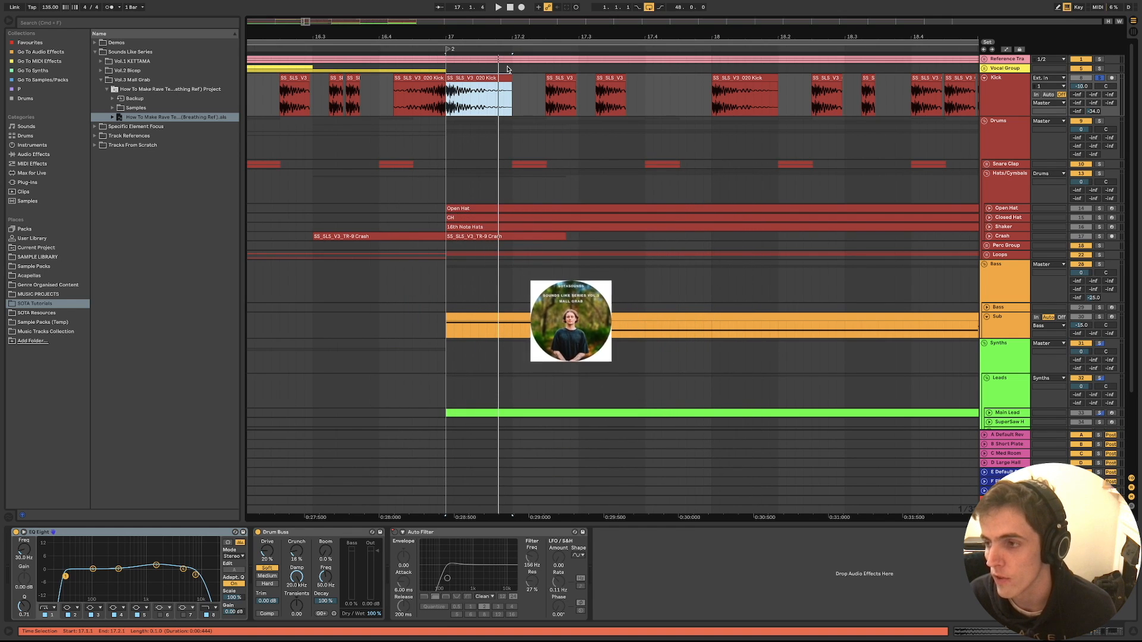
# Replay the kick from 17.1.1 with its Drum Buss and EQ Eight bypassed
pyautogui.click(449, 127)
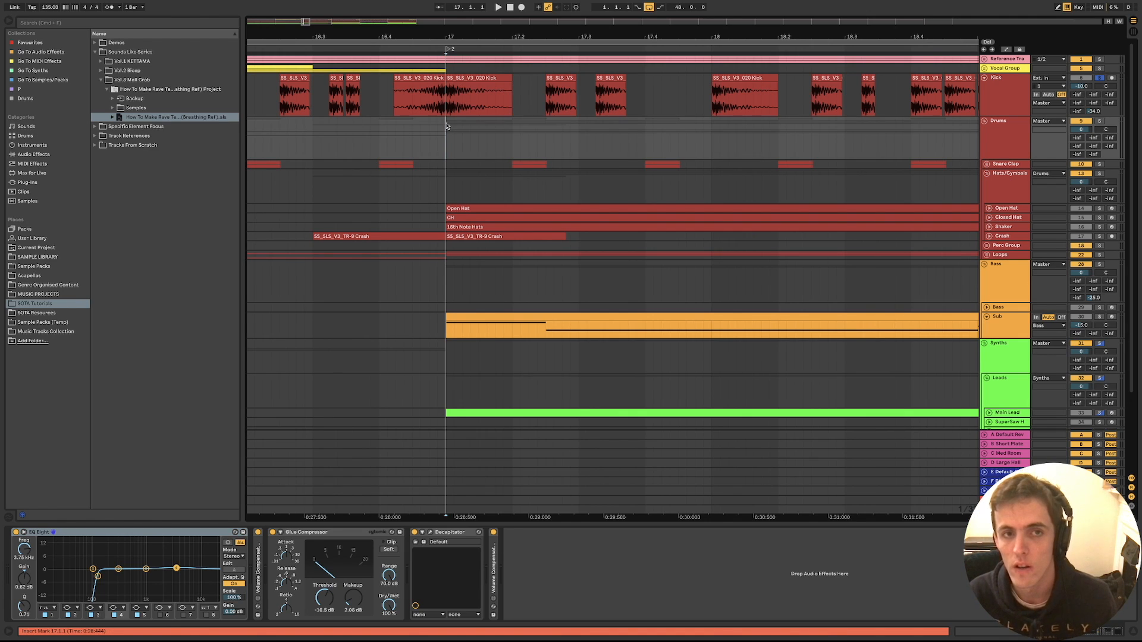
pyautogui.press('space')
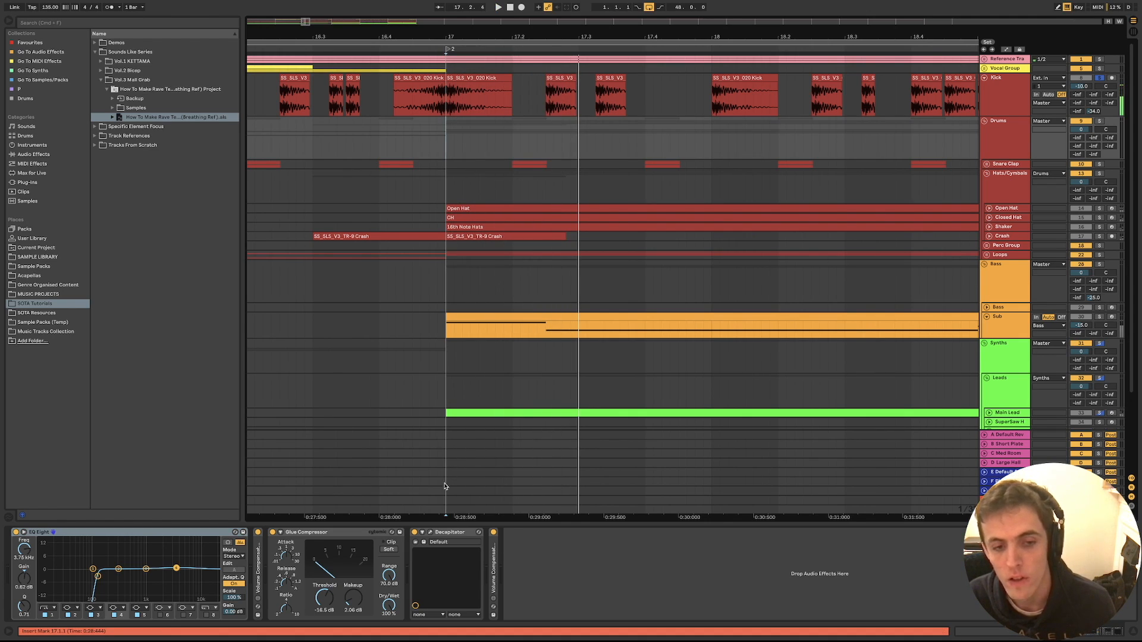
pyautogui.click(990, 100)
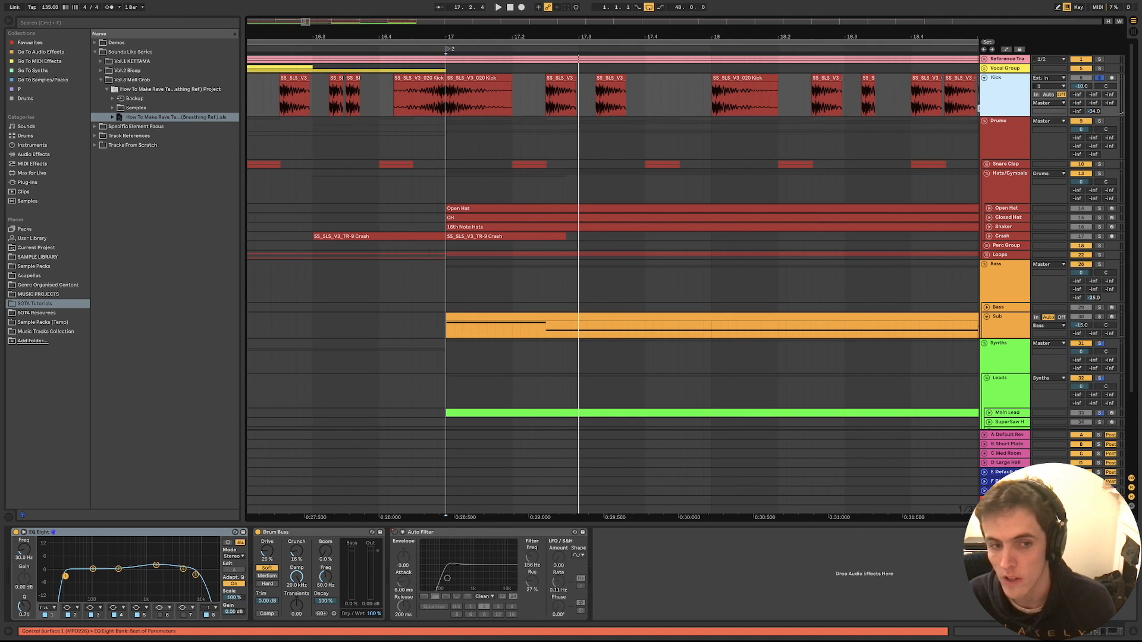
pyautogui.click(257, 532)
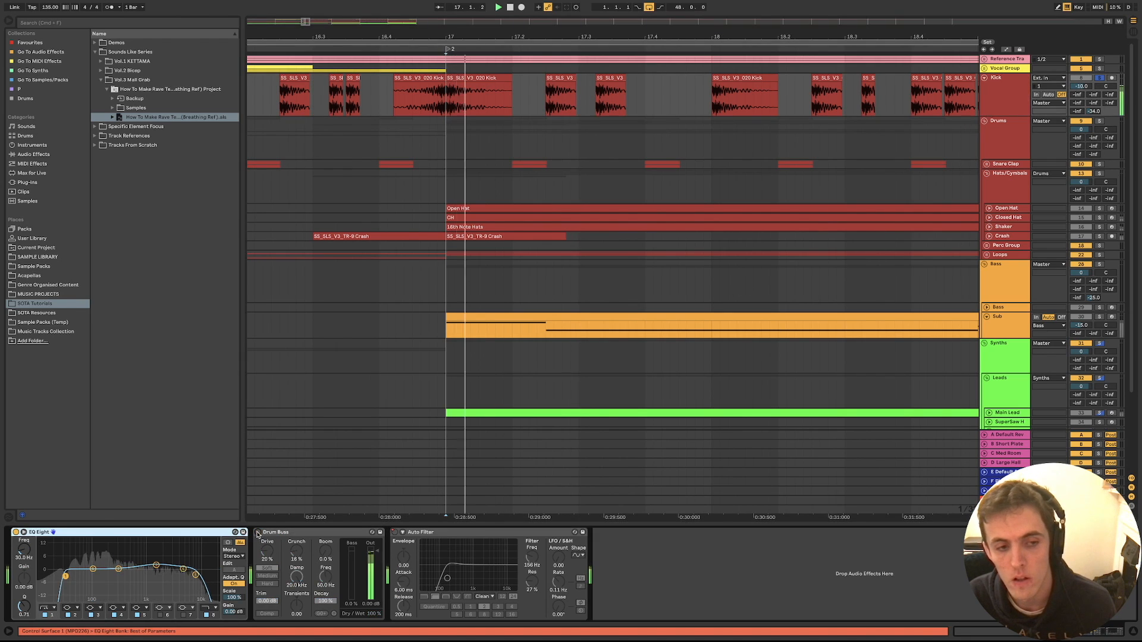
pyautogui.click(15, 533)
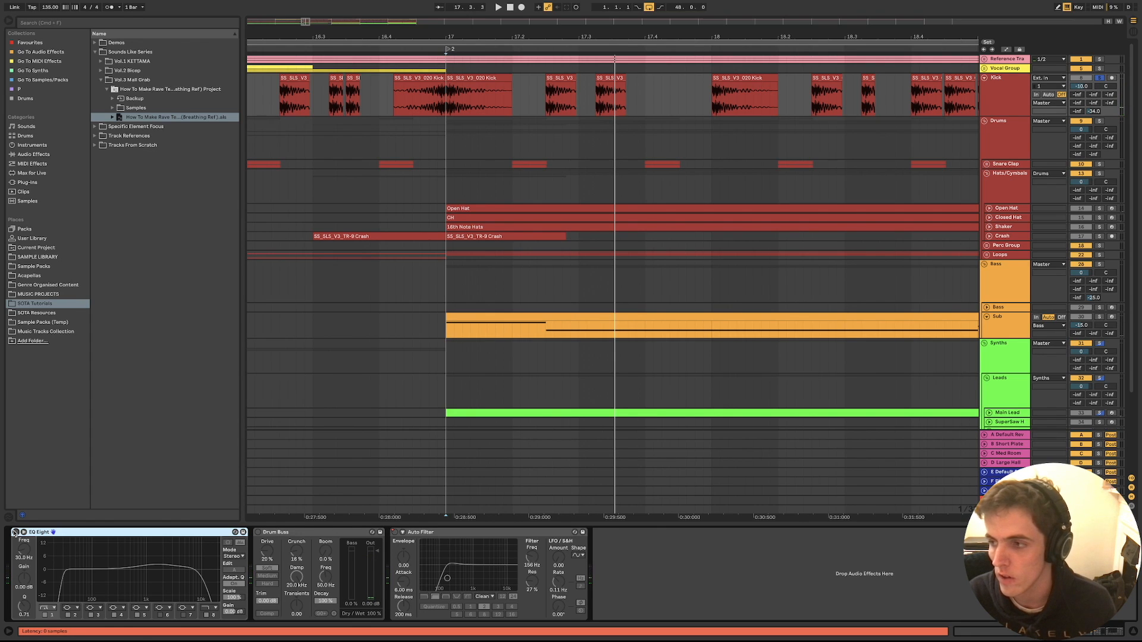
# Re-enable the EQ Eight and Drum Buss on the Kick track, and replay the kick from 17.1.1
pyautogui.click(15, 532)
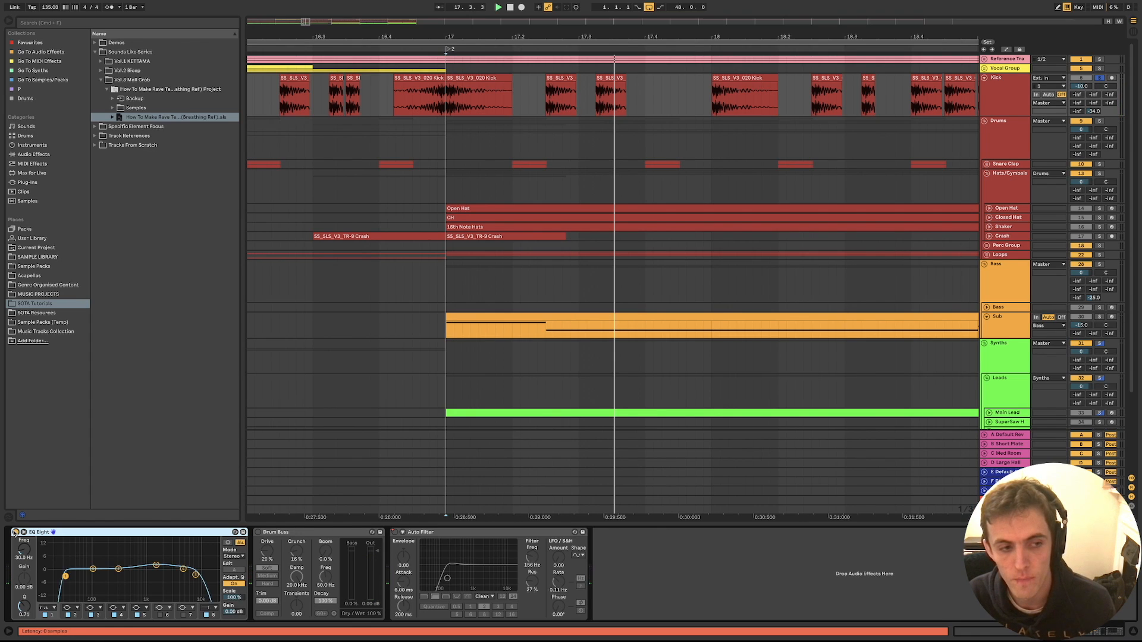
pyautogui.click(258, 532)
pyautogui.press('space')
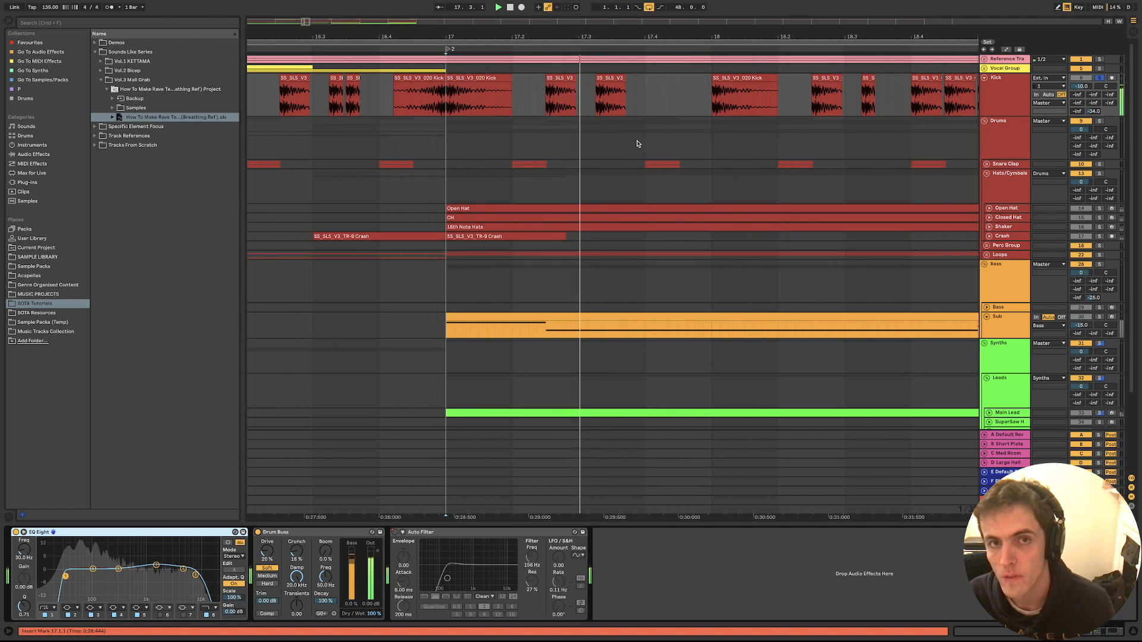
pyautogui.press('space')
# Set the loop to the two bars from 17.1.1 to 19.1.1
pyautogui.scroll(-3, 470, 129)
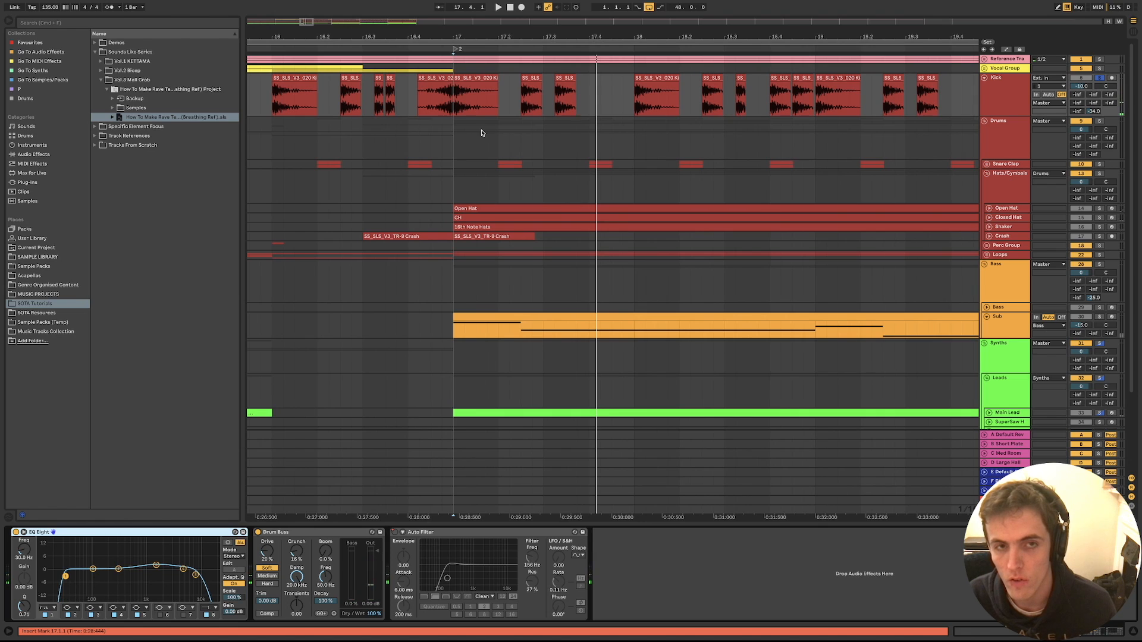
pyautogui.hscroll(-2, 479, 130)
pyautogui.hscroll(-4, 311, 73)
pyautogui.scroll(-2, 529, 106)
pyautogui.scroll(-3, 529, 106)
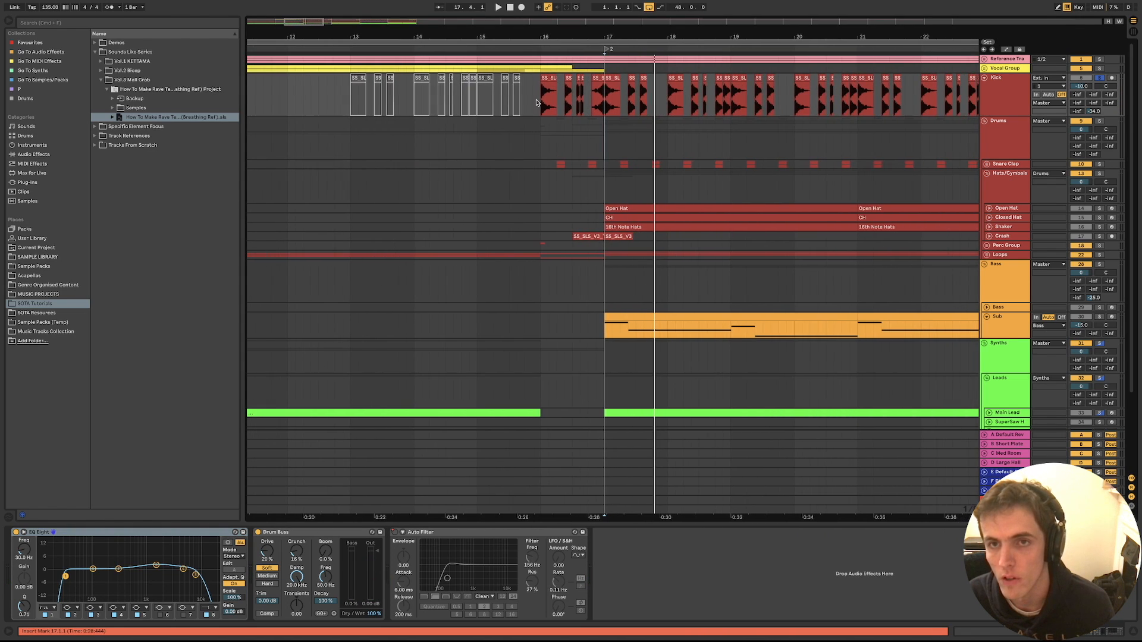
pyautogui.scroll(3, 624, 105)
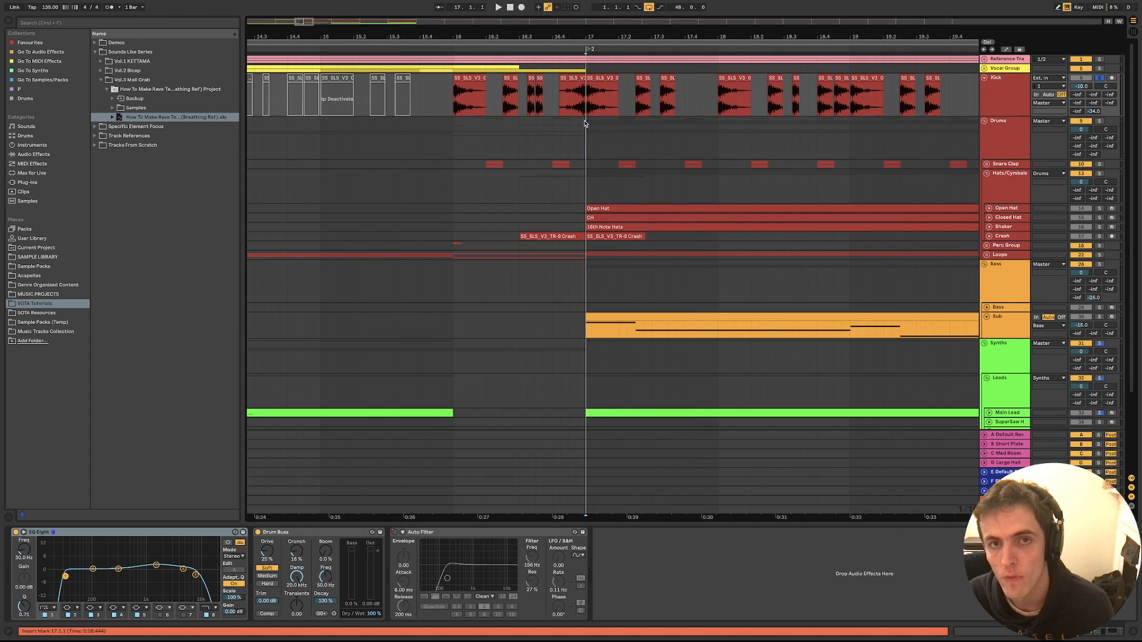
pyautogui.click(625, 124)
pyautogui.moveTo(587, 125); pyautogui.dragTo(852, 113)
pyautogui.press('super+l')
pyautogui.scroll(-1, 802, 125)
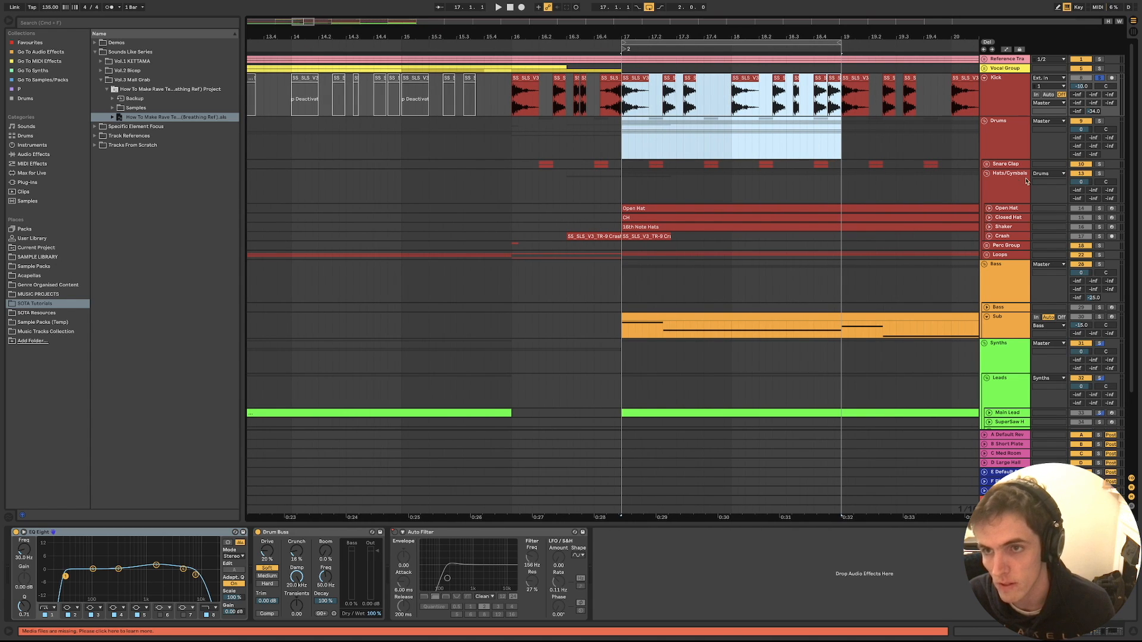
# Solo the Snare Clap group alongside the kick, and extend the playing loop to four bars, ending at 21.1.1
pyautogui.click(1099, 165)
pyautogui.press('space')
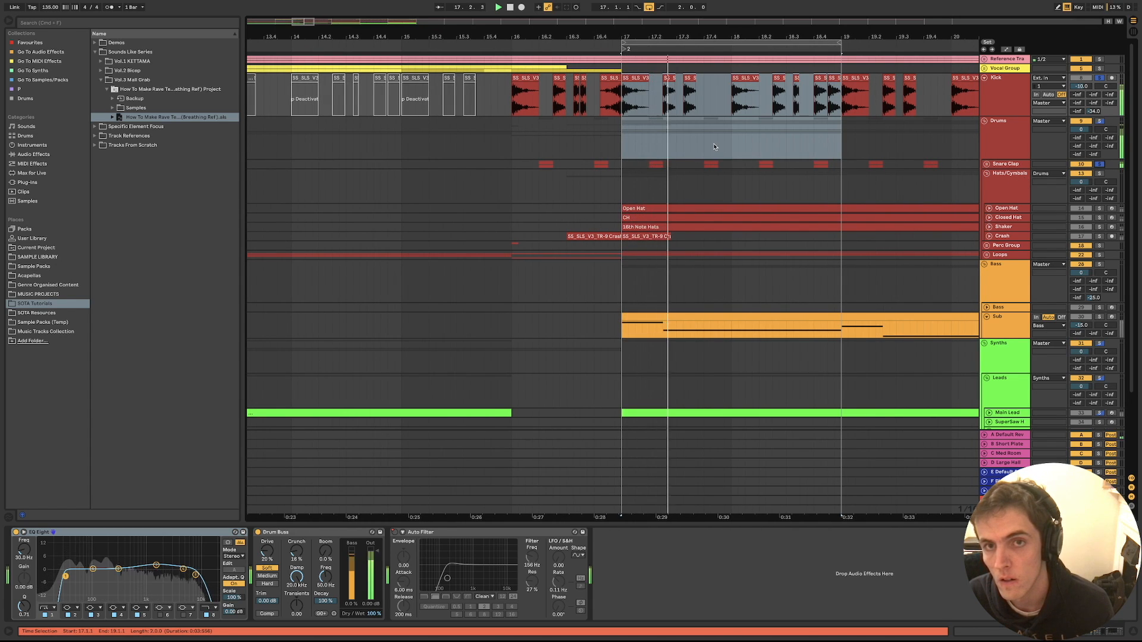
pyautogui.scroll(-1, 714, 147)
pyautogui.scroll(-3, 716, 146)
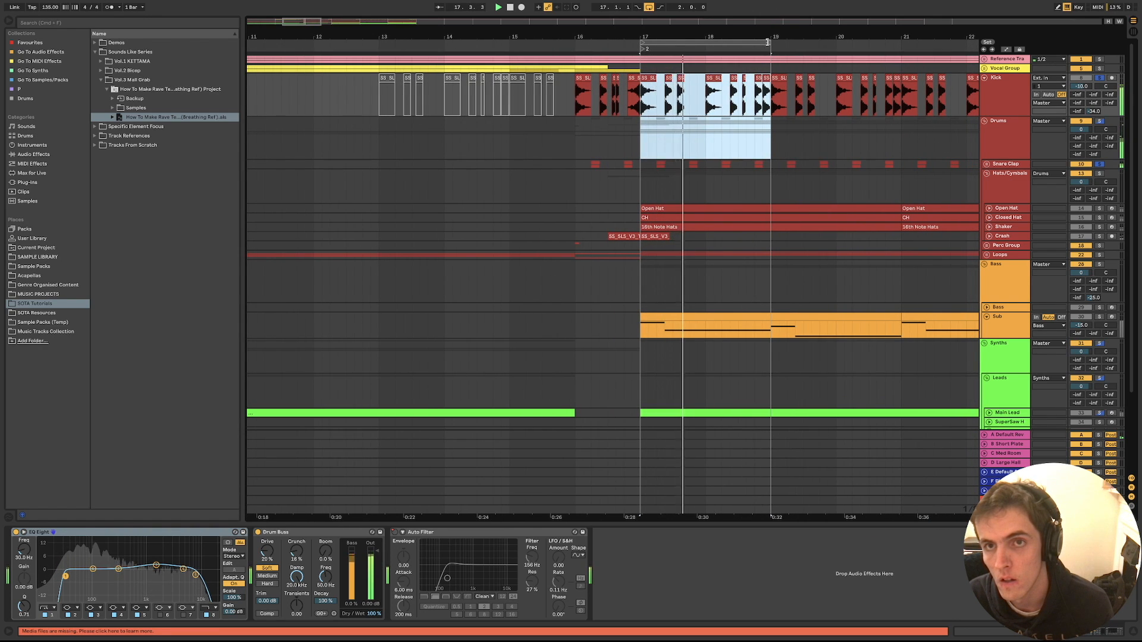
pyautogui.moveTo(770, 44); pyautogui.dragTo(892, 48)
pyautogui.hscroll(3, 753, 119)
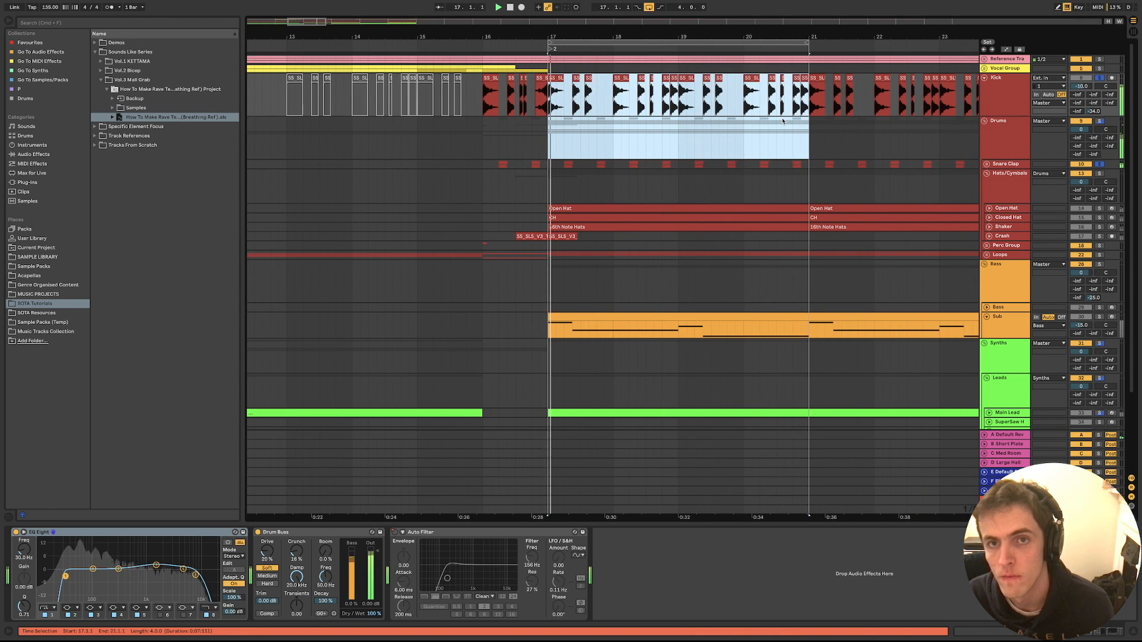
pyautogui.press('space')
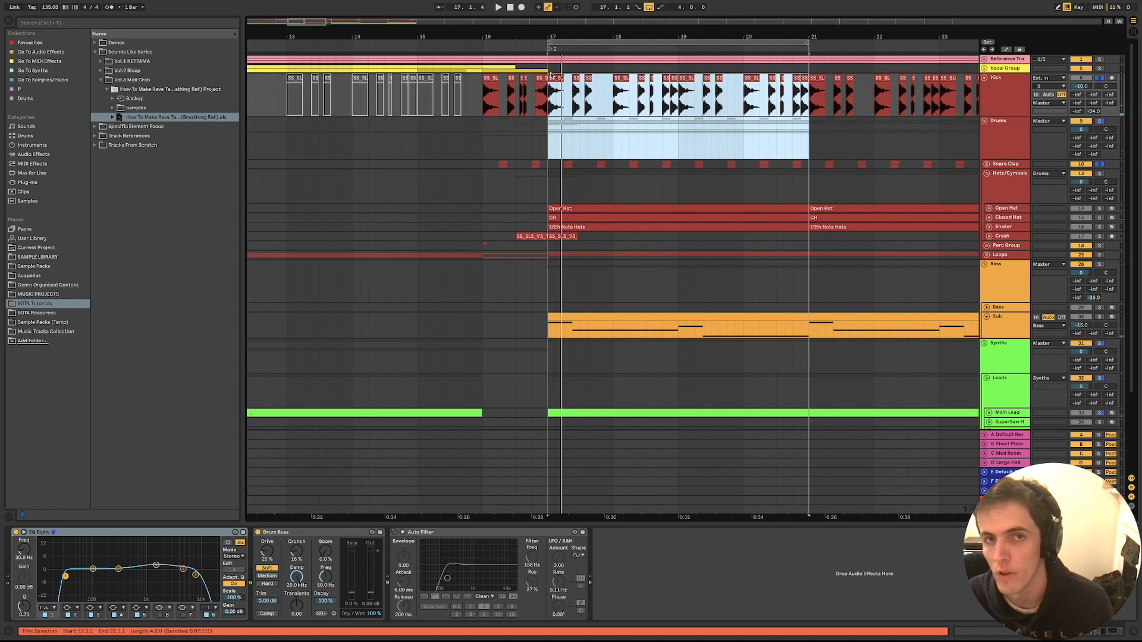
pyautogui.press('space')
pyautogui.press('space')
# Play the kick and snare clap from 24.1.1 into the section at bar 25
pyautogui.scroll(5, 651, 90)
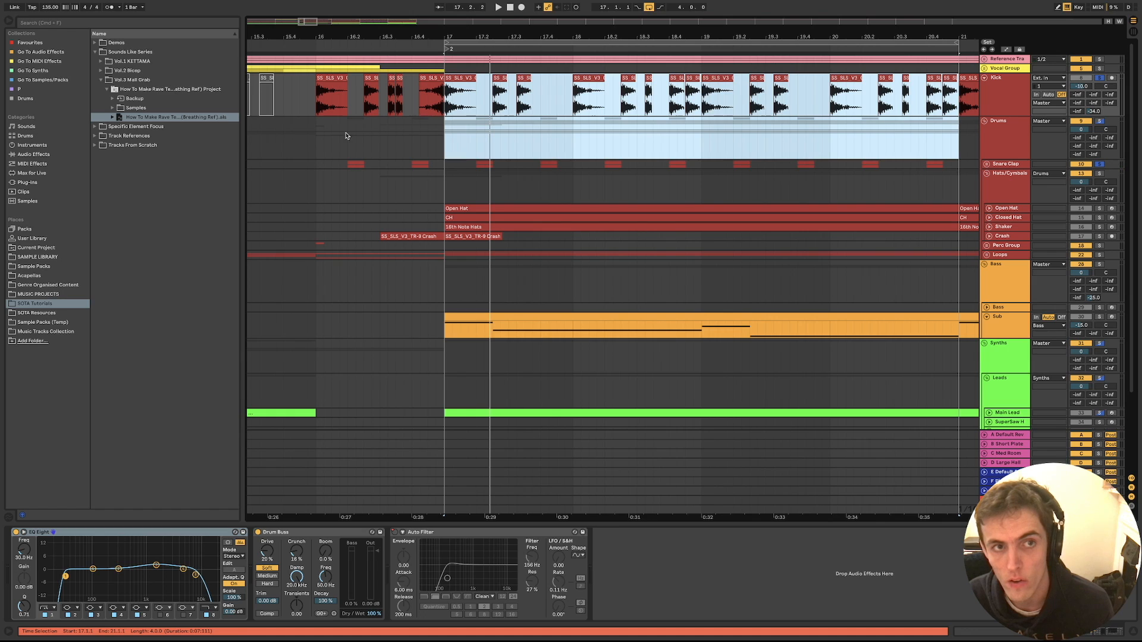
pyautogui.scroll(-10, 315, 128)
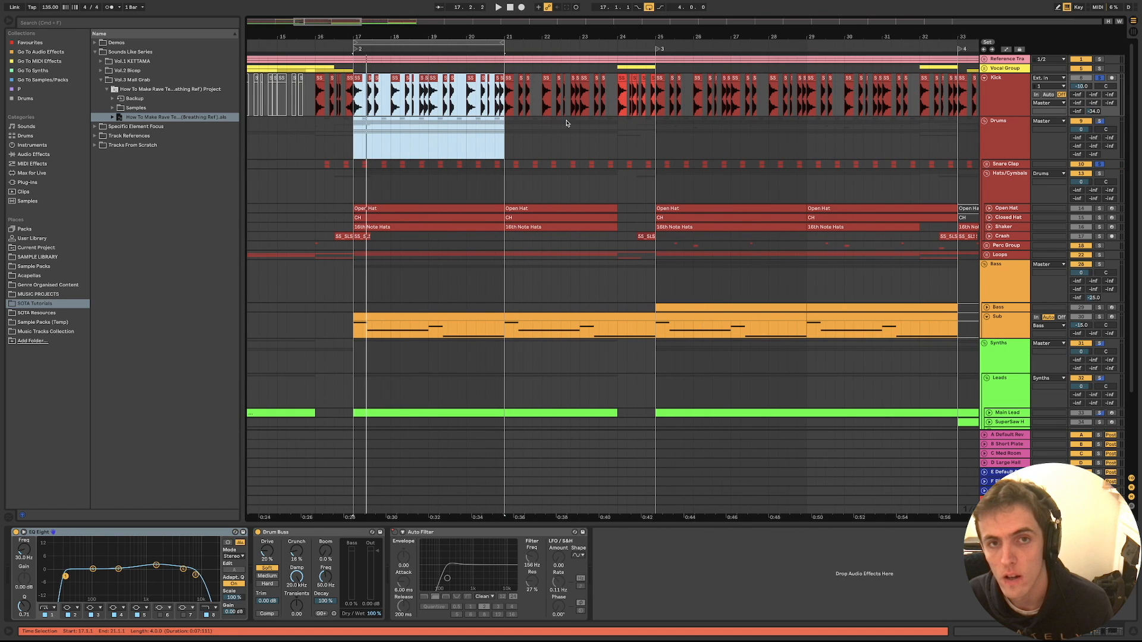
pyautogui.click(617, 123)
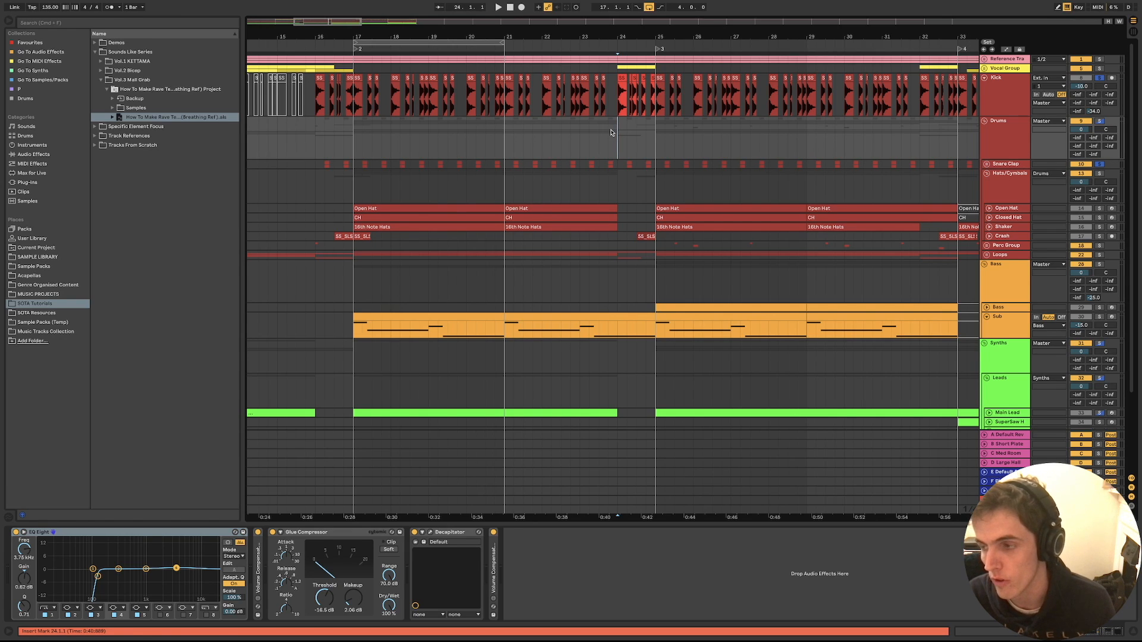
pyautogui.press('space')
pyautogui.scroll(3, 610, 133)
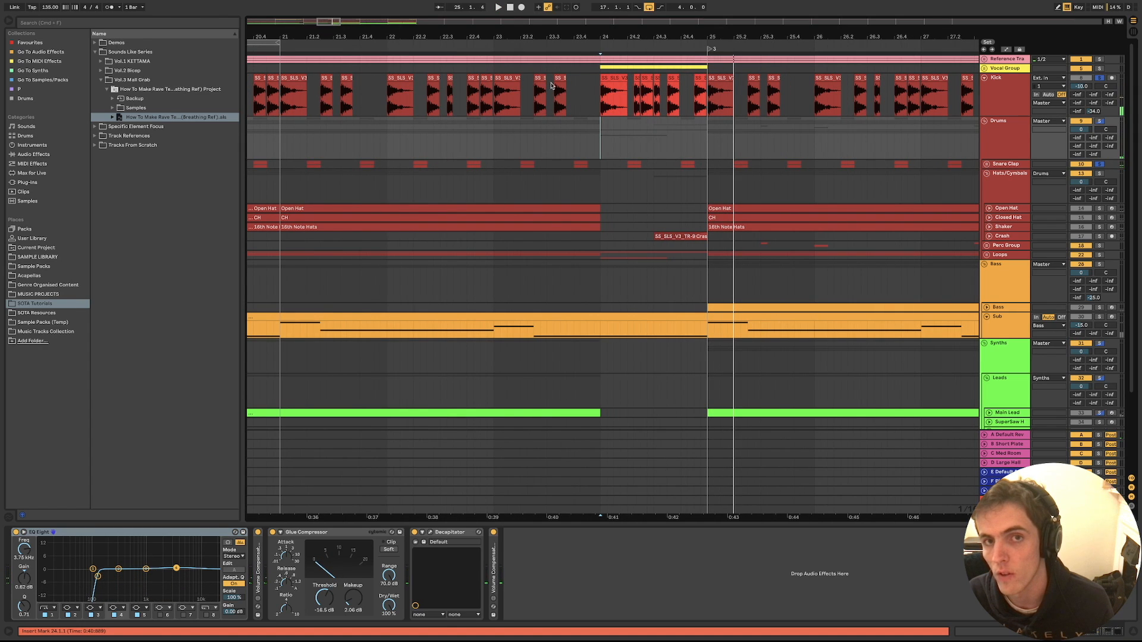
pyautogui.scroll(-2, 606, 133)
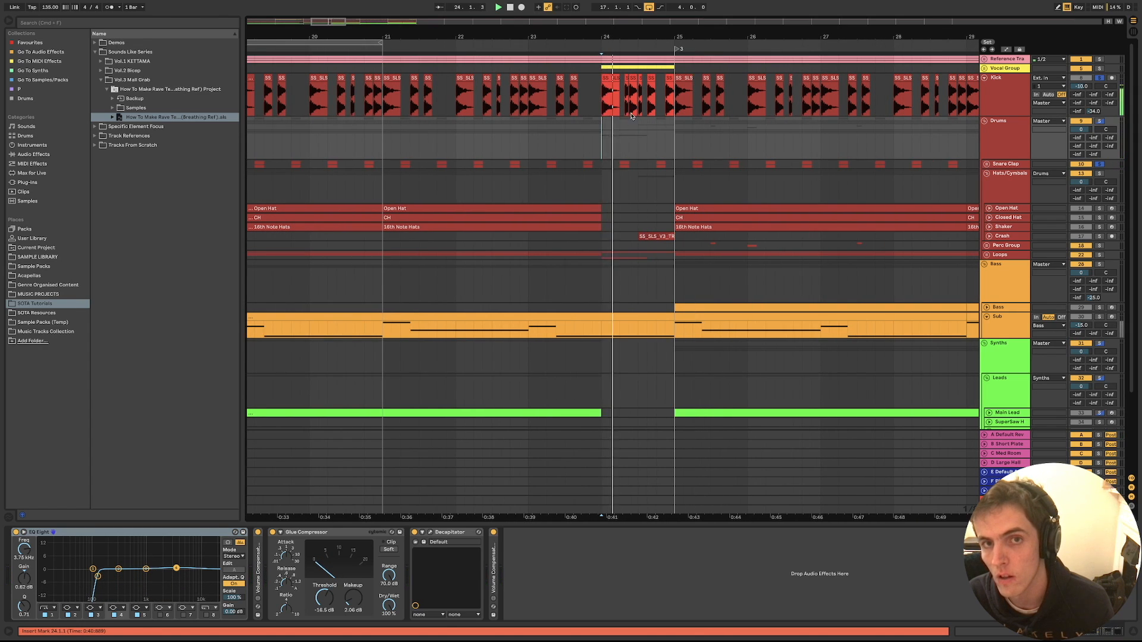
pyautogui.scroll(3, 622, 126)
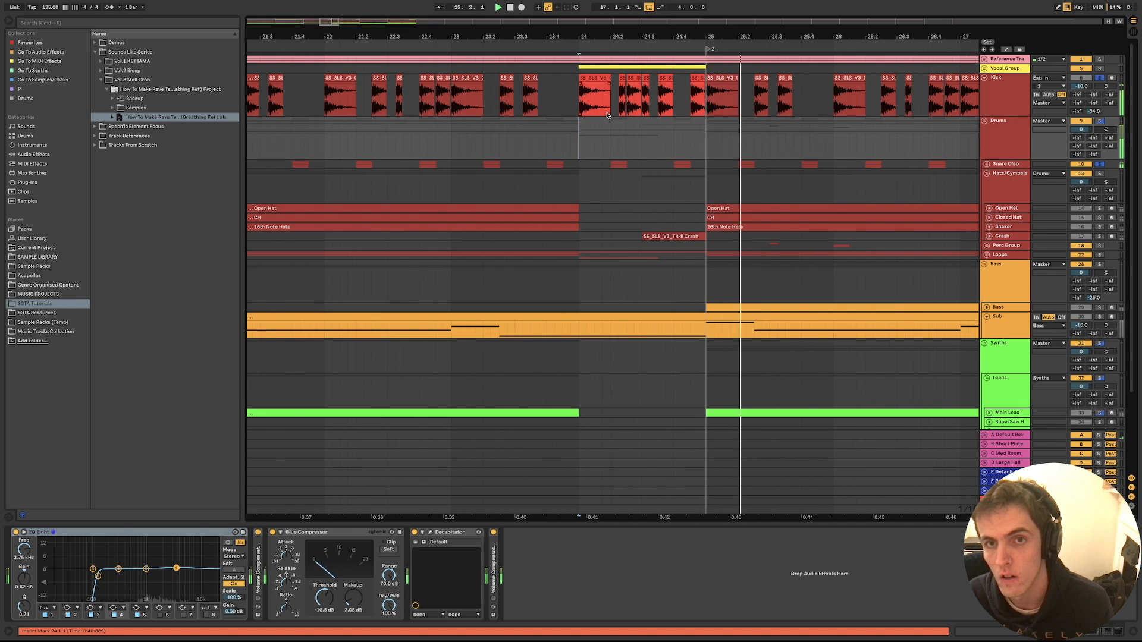
# Play the kick and snare clap from 38.1.1, within the section that follows bar 33
pyautogui.scroll(-3, 619, 119)
pyautogui.scroll(-4, 606, 116)
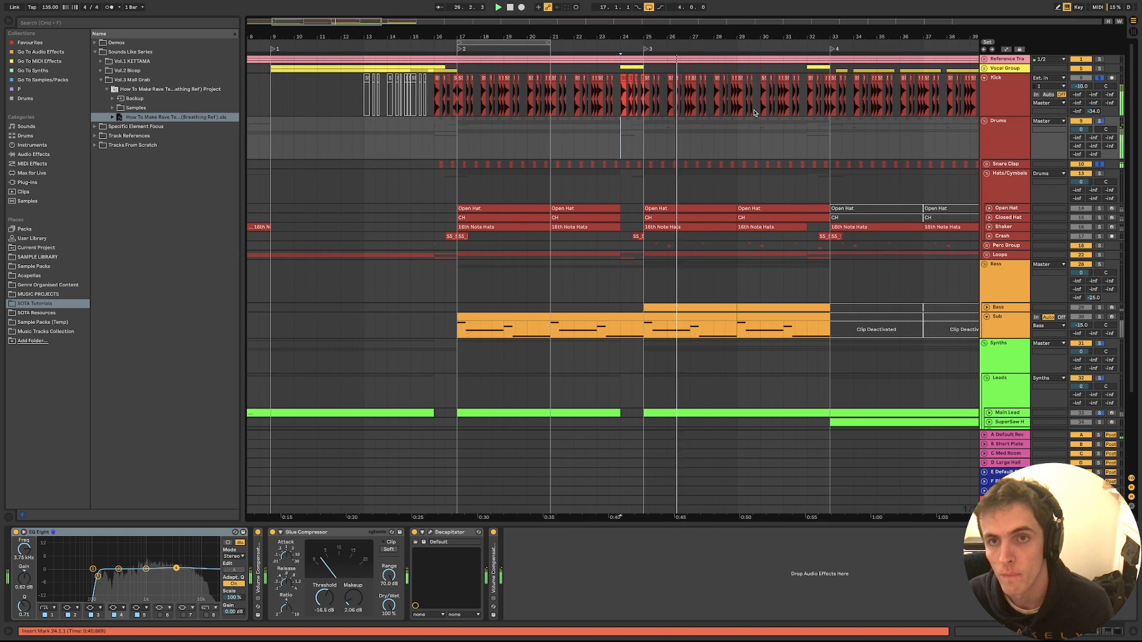
pyautogui.scroll(-5, 752, 128)
pyautogui.scroll(5, 751, 129)
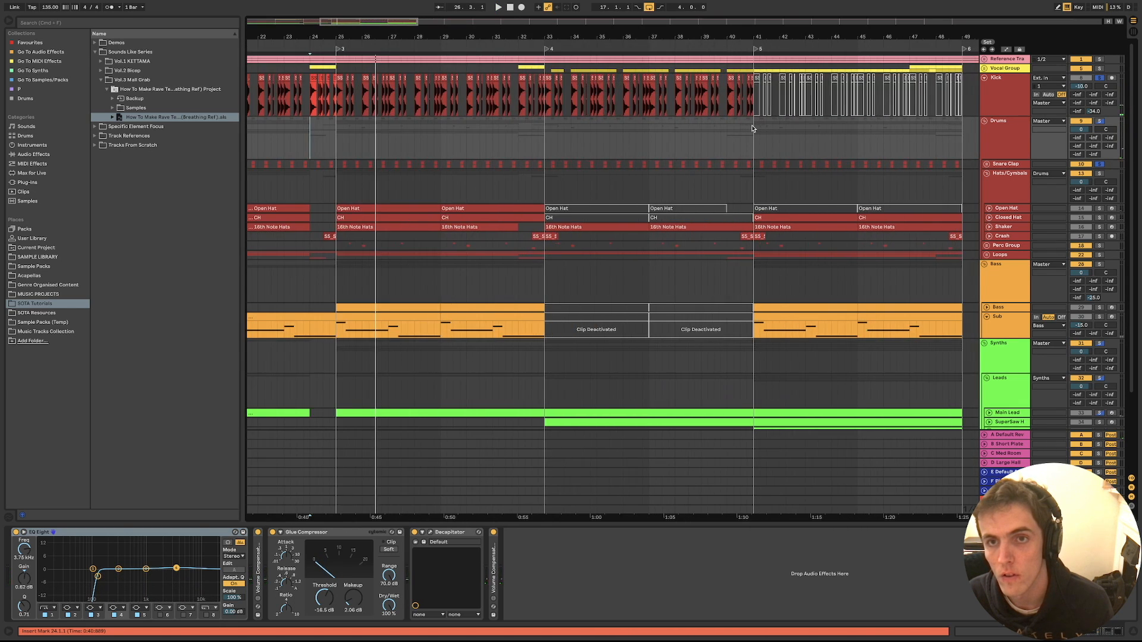
pyautogui.click(784, 124)
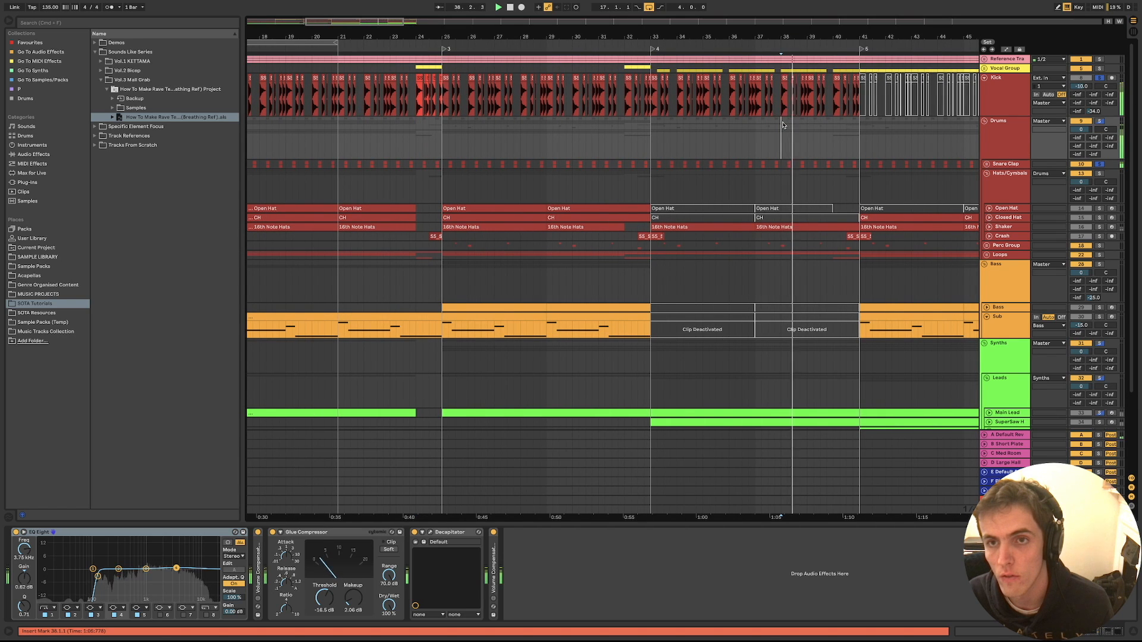
pyautogui.hscroll(-3, 784, 125)
pyautogui.press('space')
# Show the Kick track's devices and look over the full arrangement down to the pads
pyautogui.click(1001, 94)
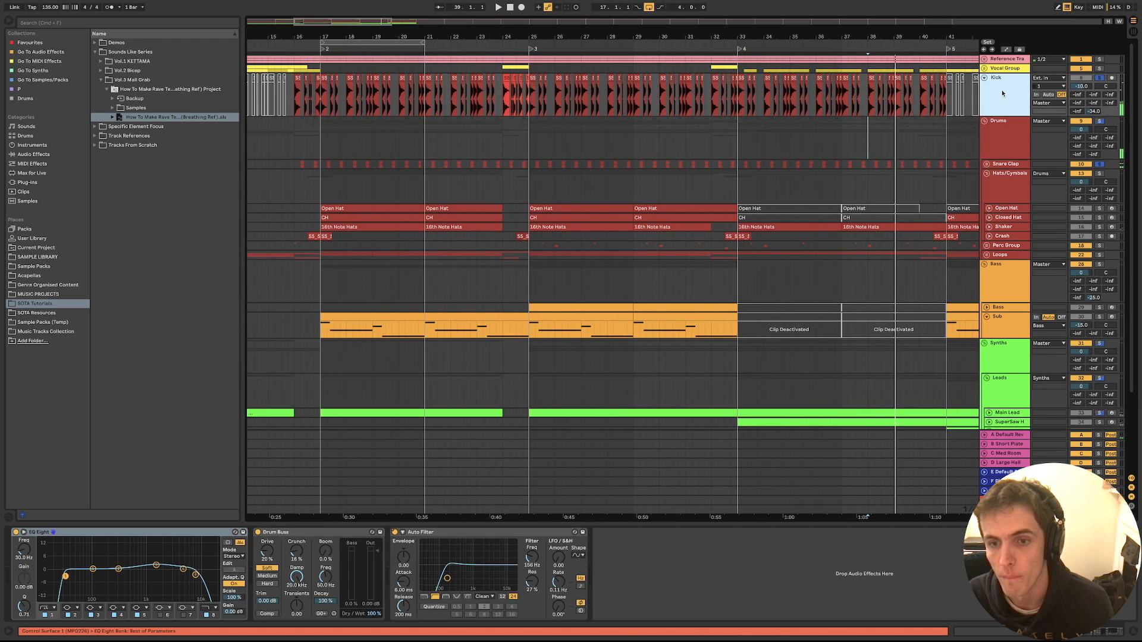
pyautogui.hscroll(-6, 663, 123)
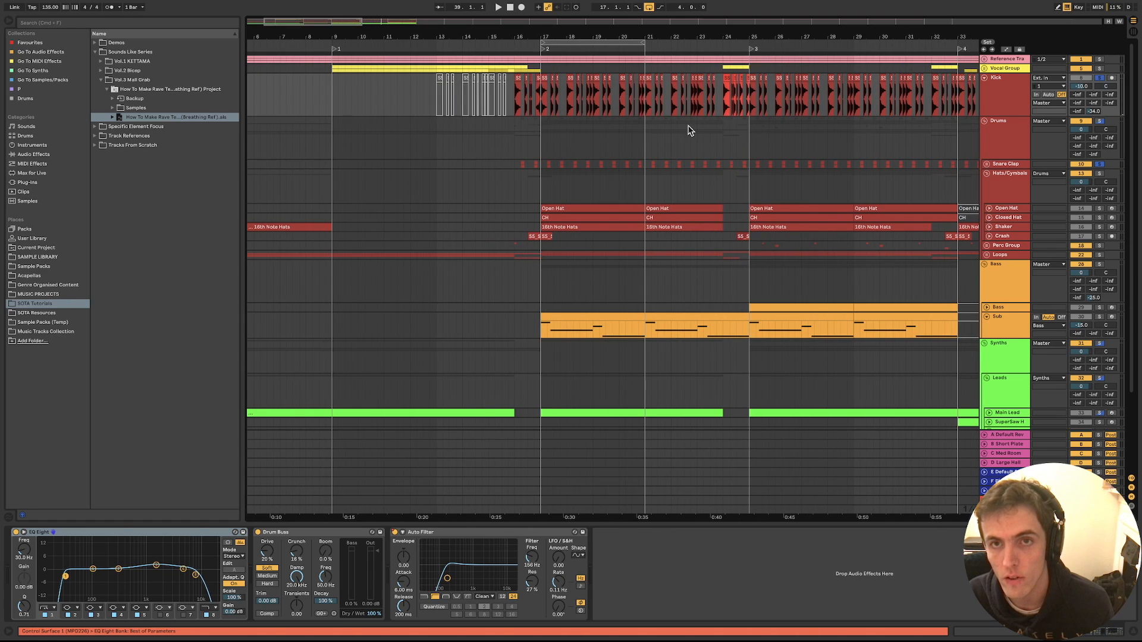
pyautogui.scroll(-2, 685, 130)
pyautogui.hscroll(-2, 685, 130)
pyautogui.hscroll(3, 684, 130)
pyautogui.scroll(-3, 684, 130)
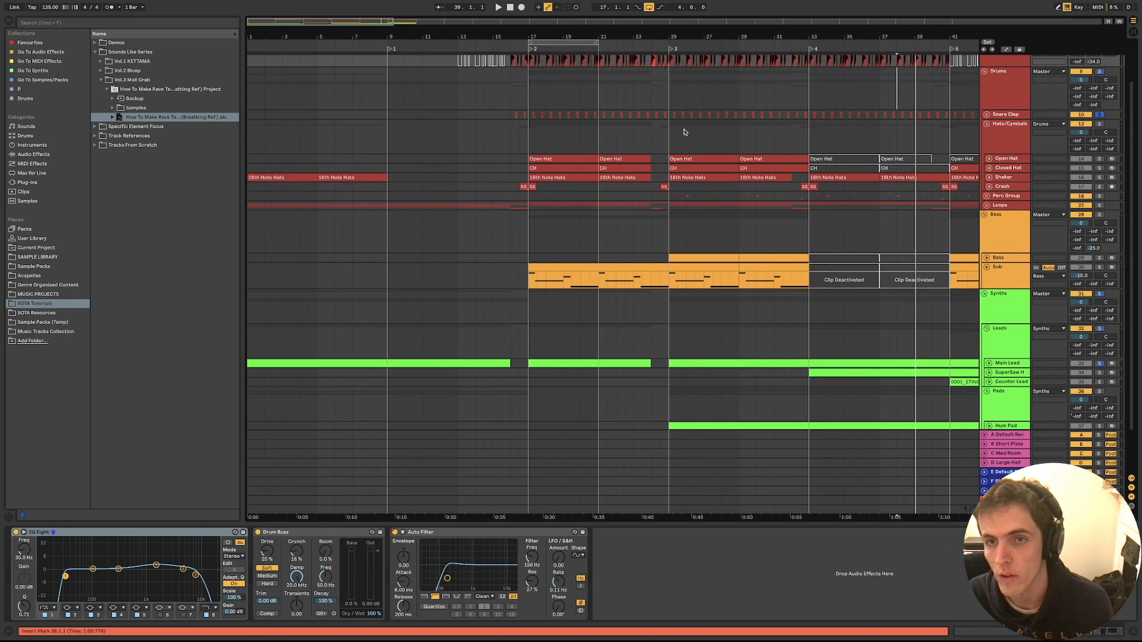
pyautogui.scroll(-2, 684, 132)
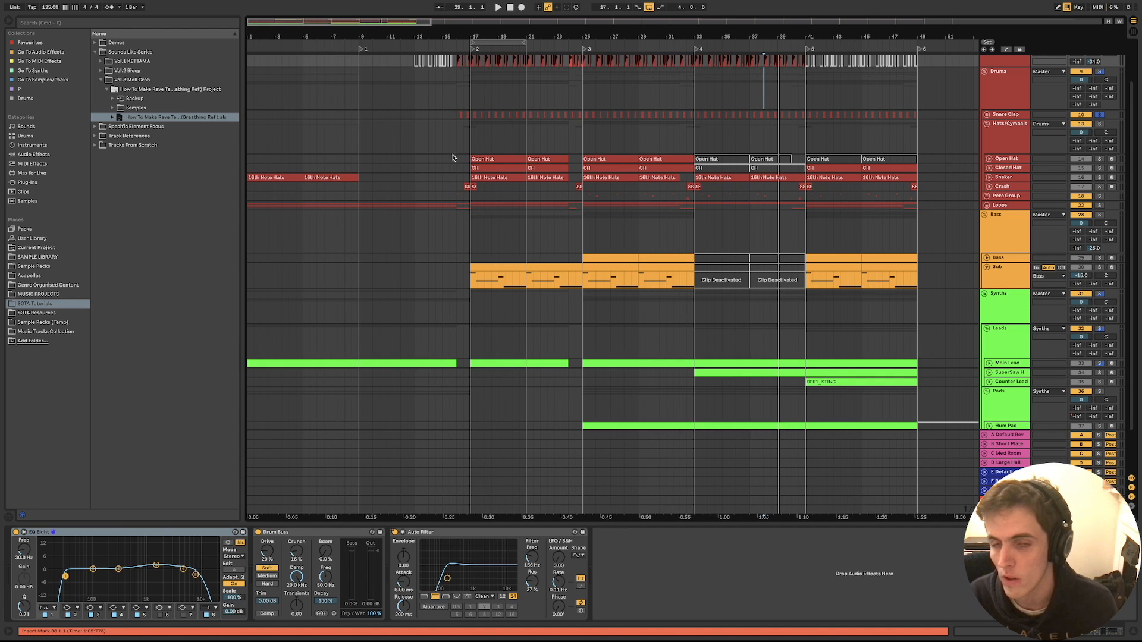
# Play the kick and snare clap transition from 16.1.1 into bar 17
pyautogui.scroll(2, 458, 158)
pyautogui.scroll(5, 458, 134)
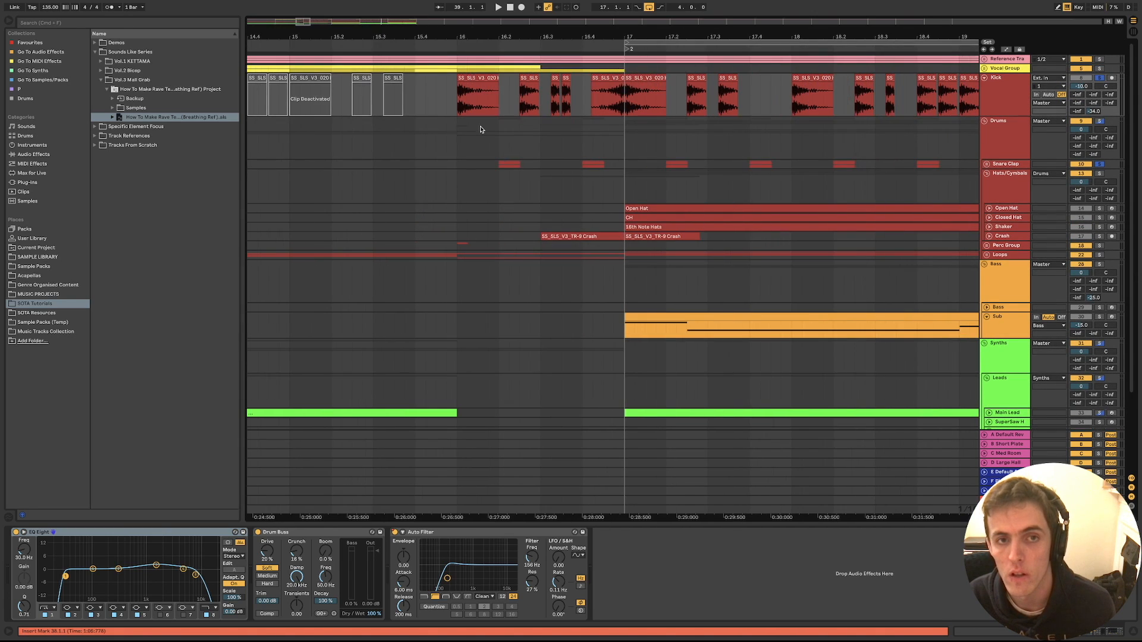
pyautogui.click(458, 133)
pyautogui.press('space')
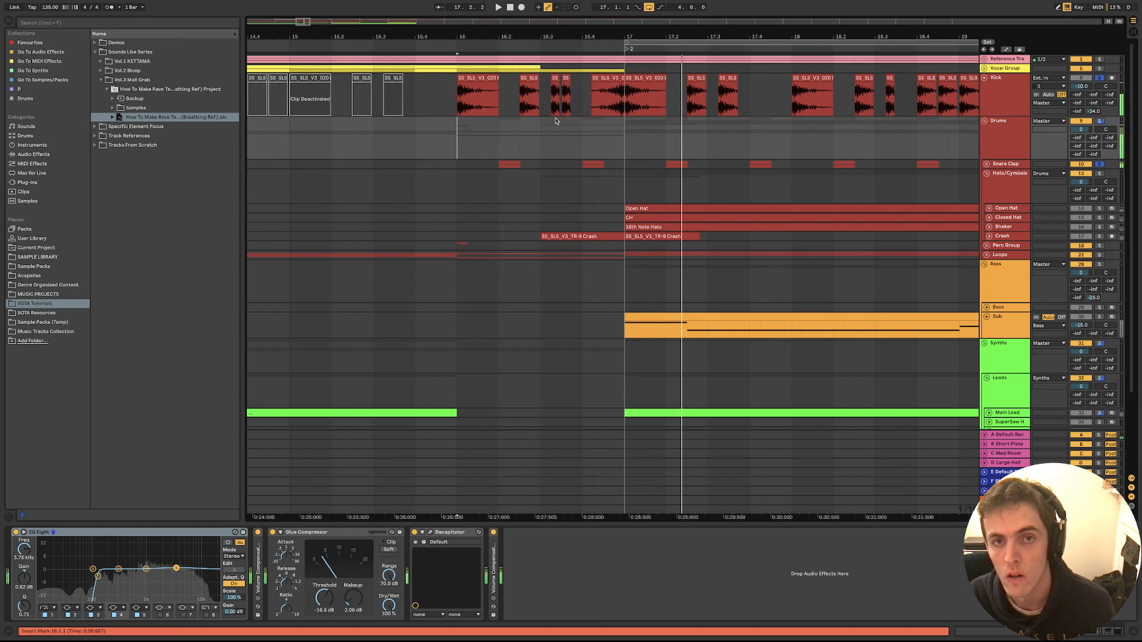
# Select the reversed kick clip just before bar 17 and play from it
pyautogui.click(610, 78)
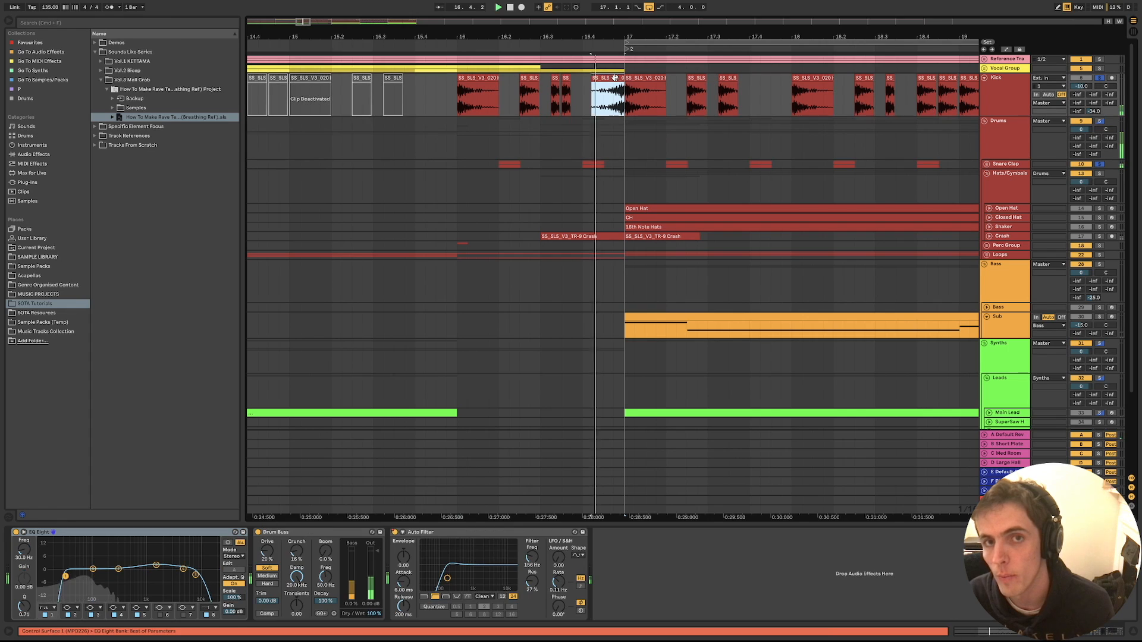
pyautogui.press('space')
pyautogui.press('space')
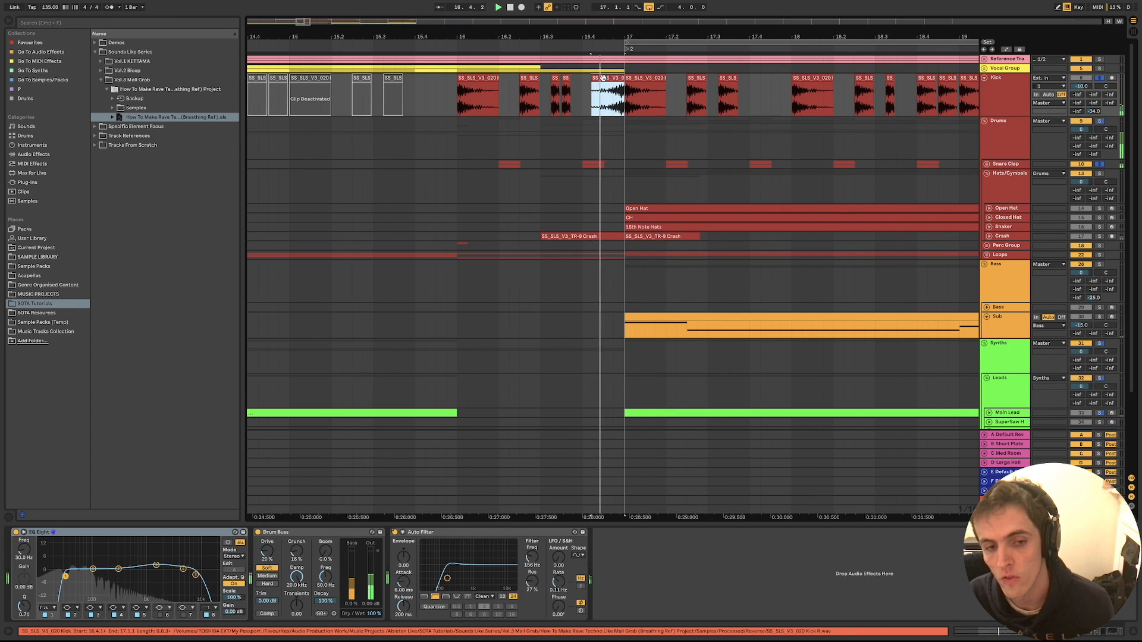
# Replay the transition from 16.1.1 with the Kick track's devices shown
pyautogui.click(459, 133)
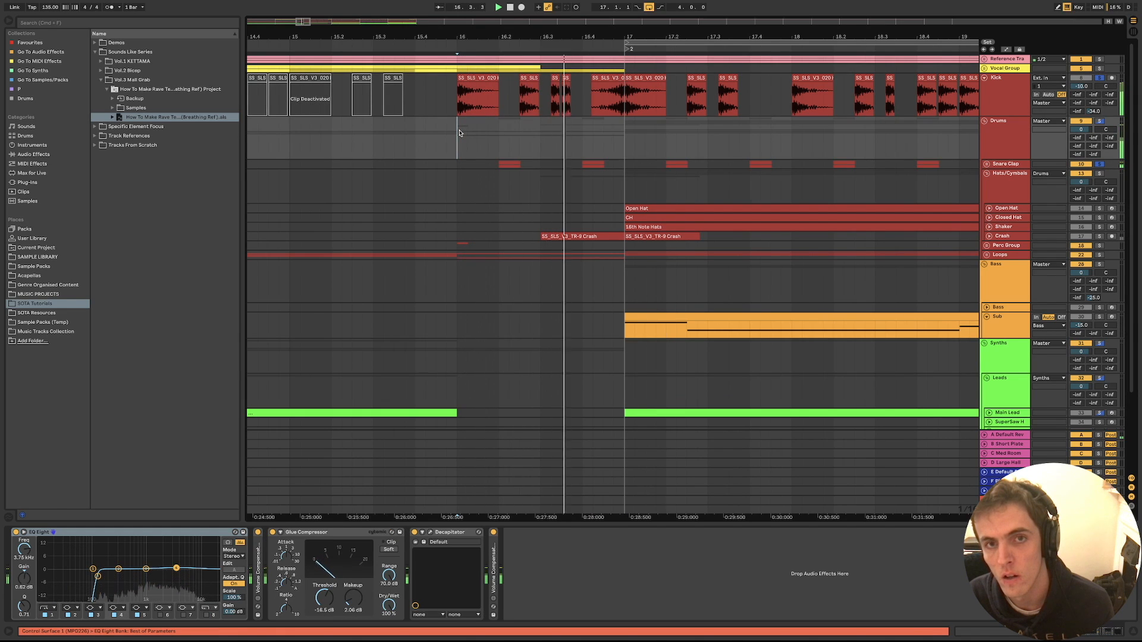
pyautogui.press('space')
pyautogui.click(997, 98)
pyautogui.press('space')
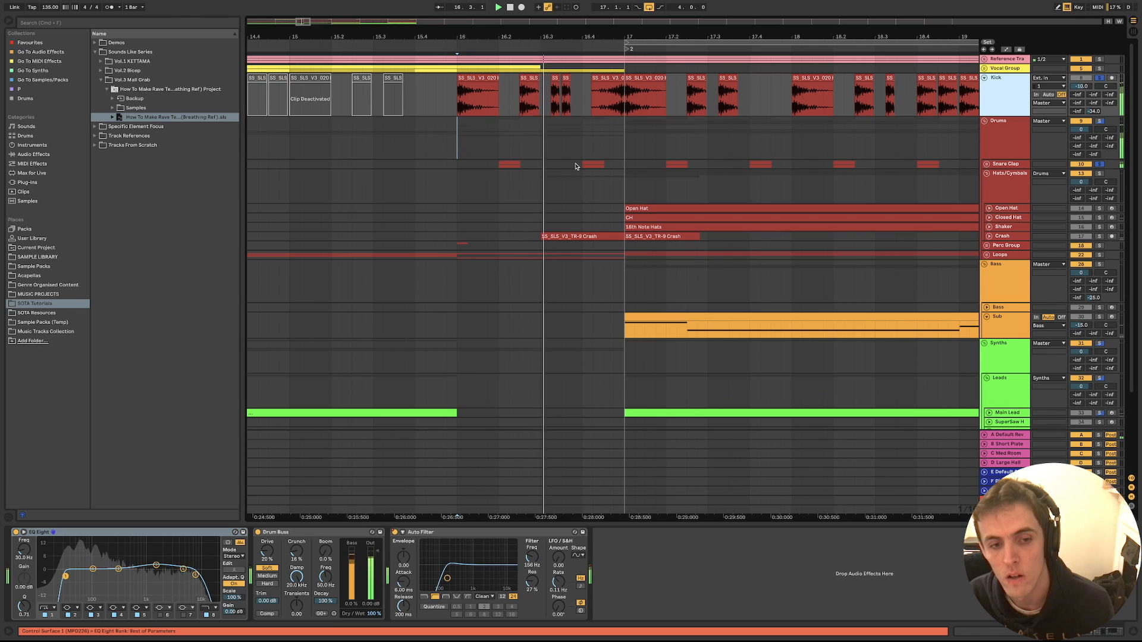
pyautogui.press('space')
pyautogui.press('space')
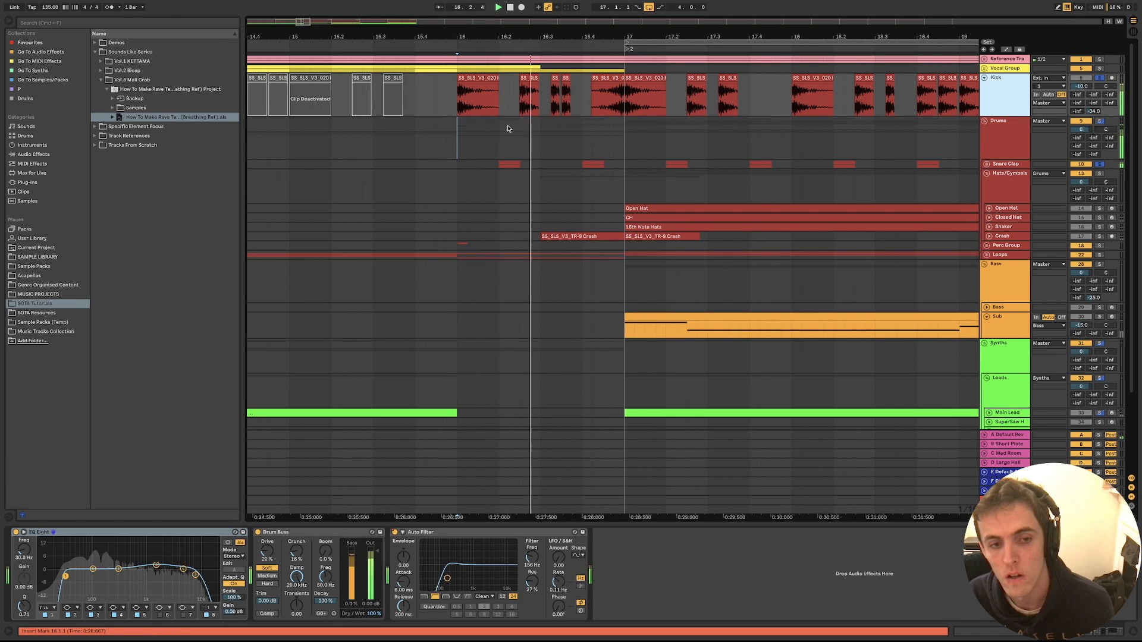
# Play the kick and snare clap pattern from 17.1.1
pyautogui.scroll(-2, 647, 135)
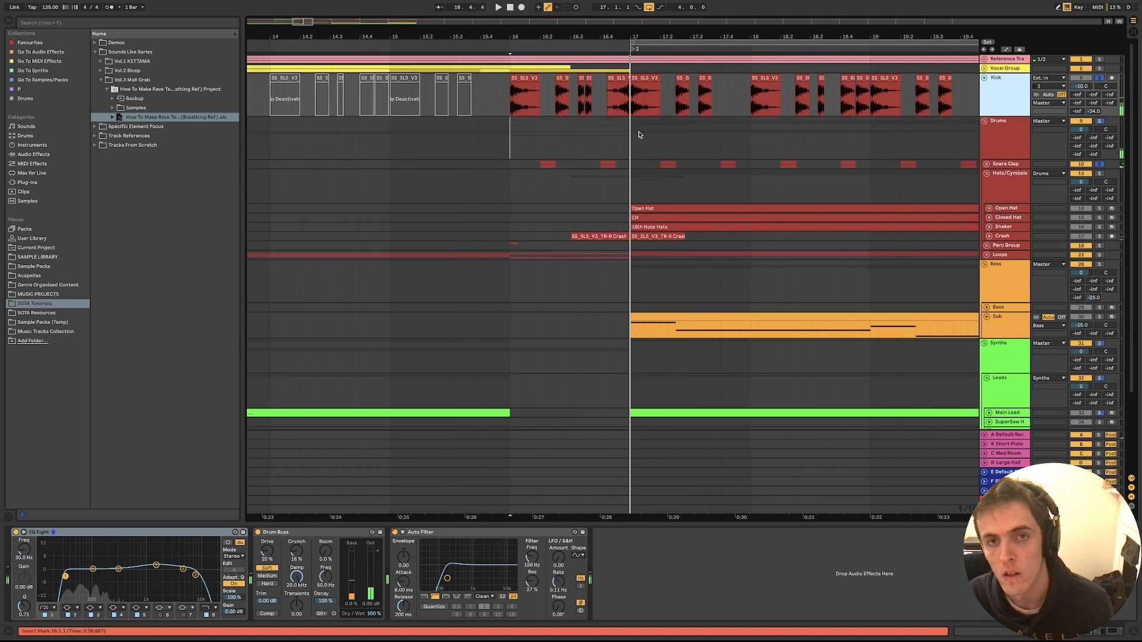
pyautogui.click(632, 135)
pyautogui.press('space')
pyautogui.scroll(-6, 634, 135)
pyautogui.scroll(-2, 633, 135)
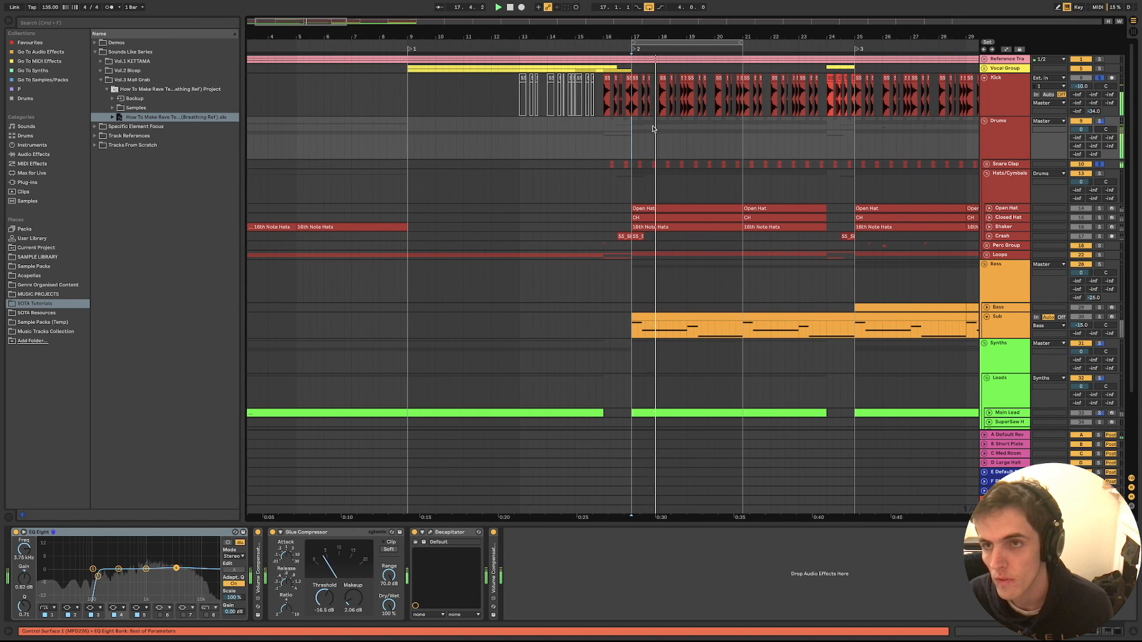
# Show the Snare Clap group's devices, play from 17.1.1, and unfold the group to its Clap and Snare tracks
pyautogui.click(1013, 91)
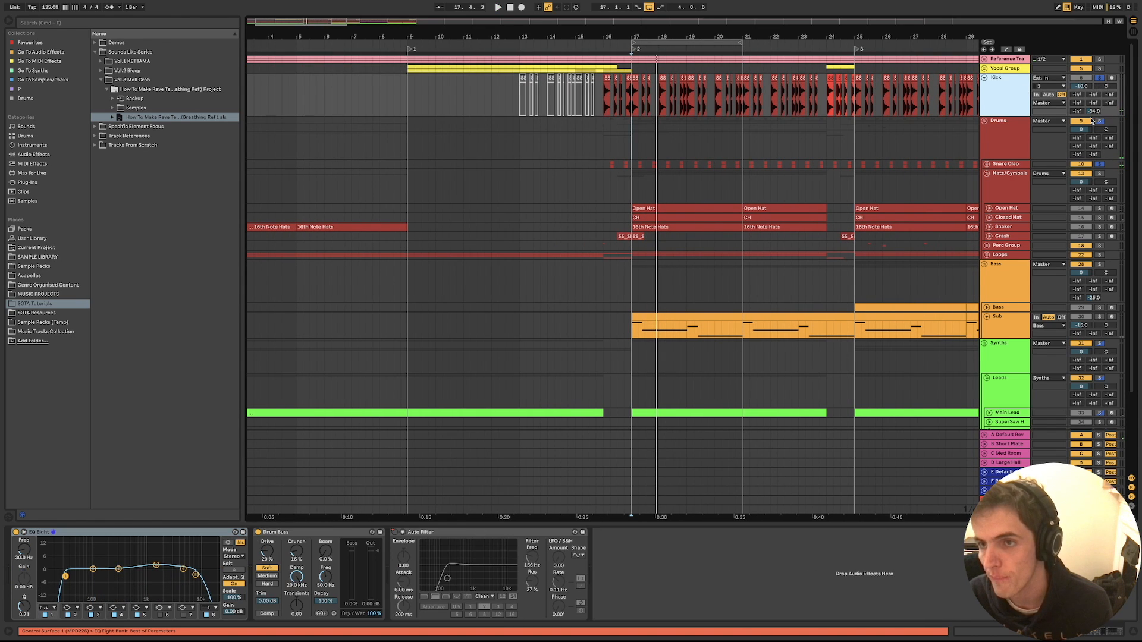
pyautogui.click(1017, 136)
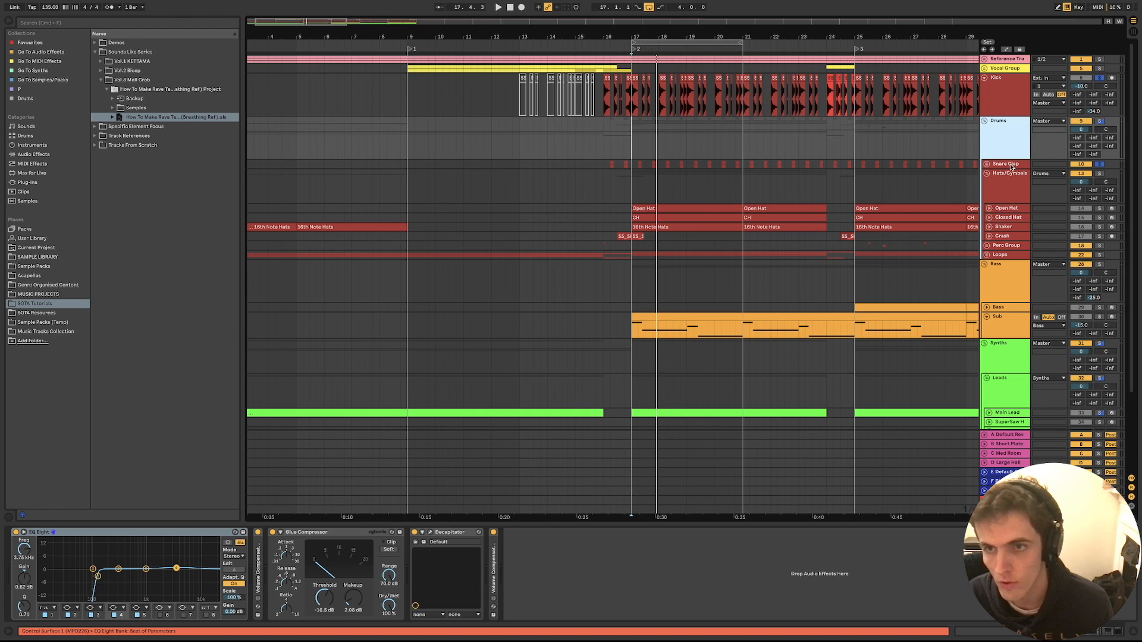
pyautogui.click(1011, 165)
pyautogui.press('space')
pyautogui.click(987, 165)
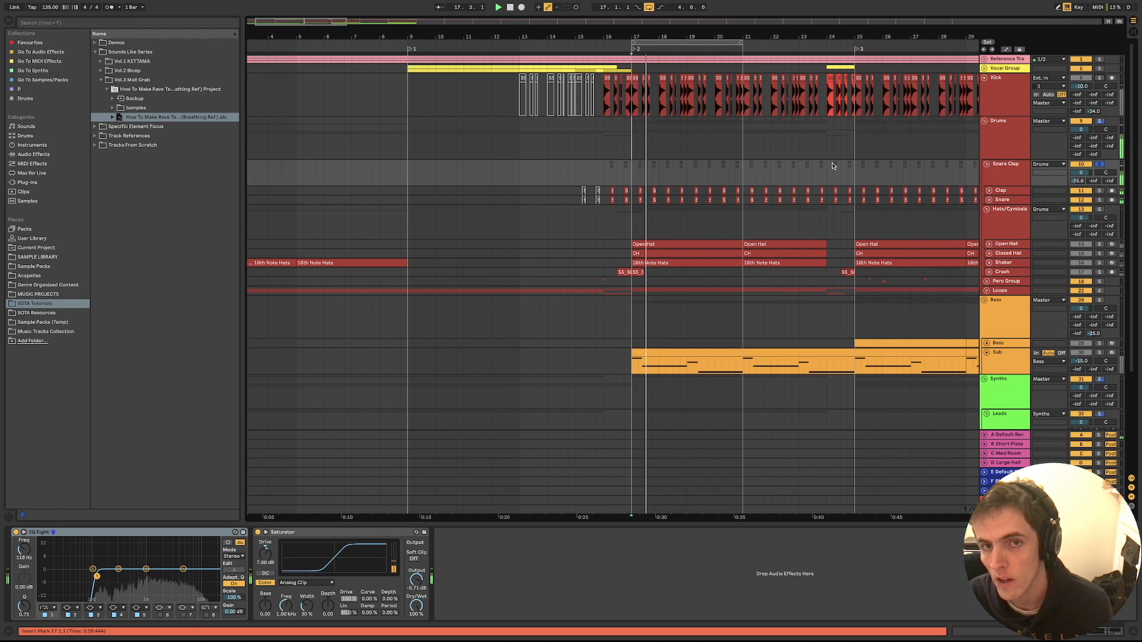
# Examine the Clap and Snare clip pattern along the arrangement from bar 16 to the end while it plays
pyautogui.scroll(5, 647, 204)
pyautogui.scroll(-5, 688, 207)
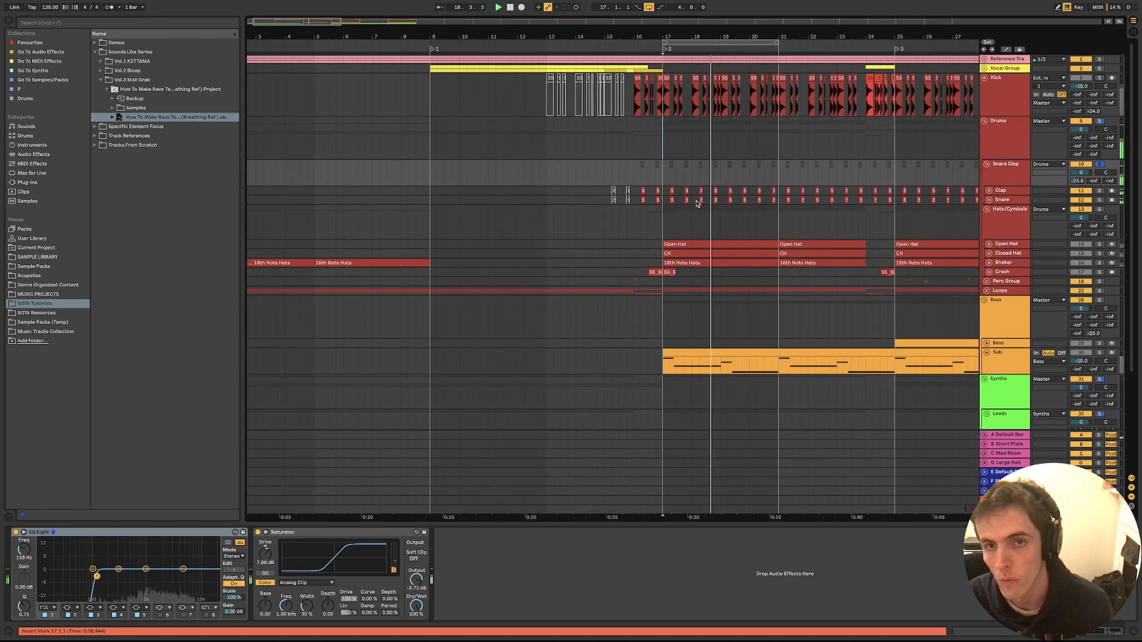
pyautogui.hscroll(3, 759, 198)
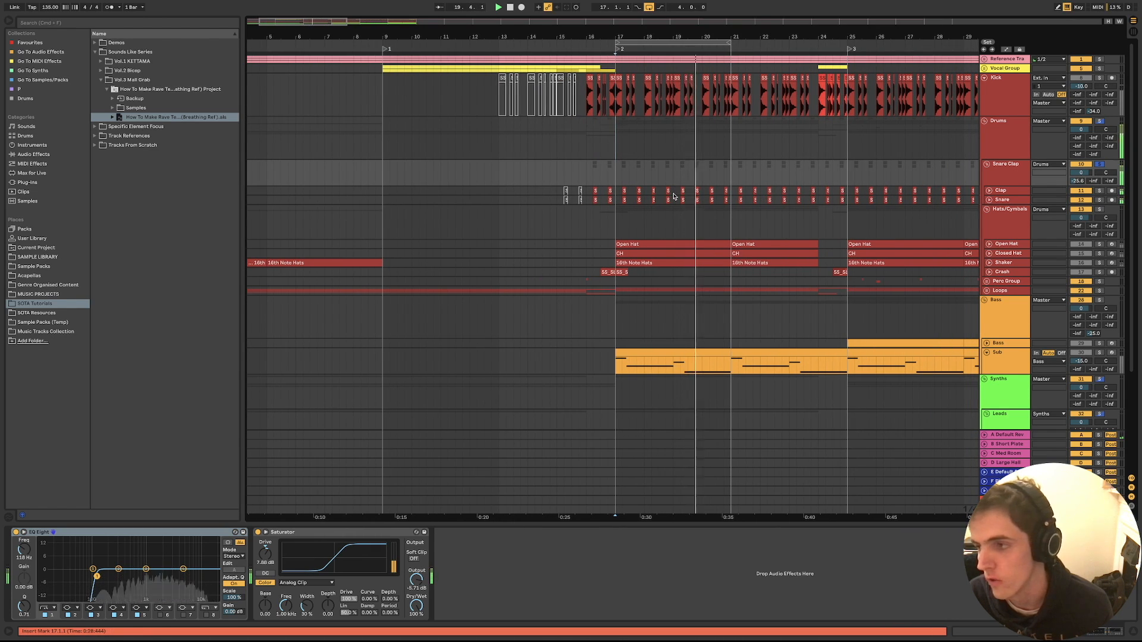
pyautogui.scroll(-5, 676, 192)
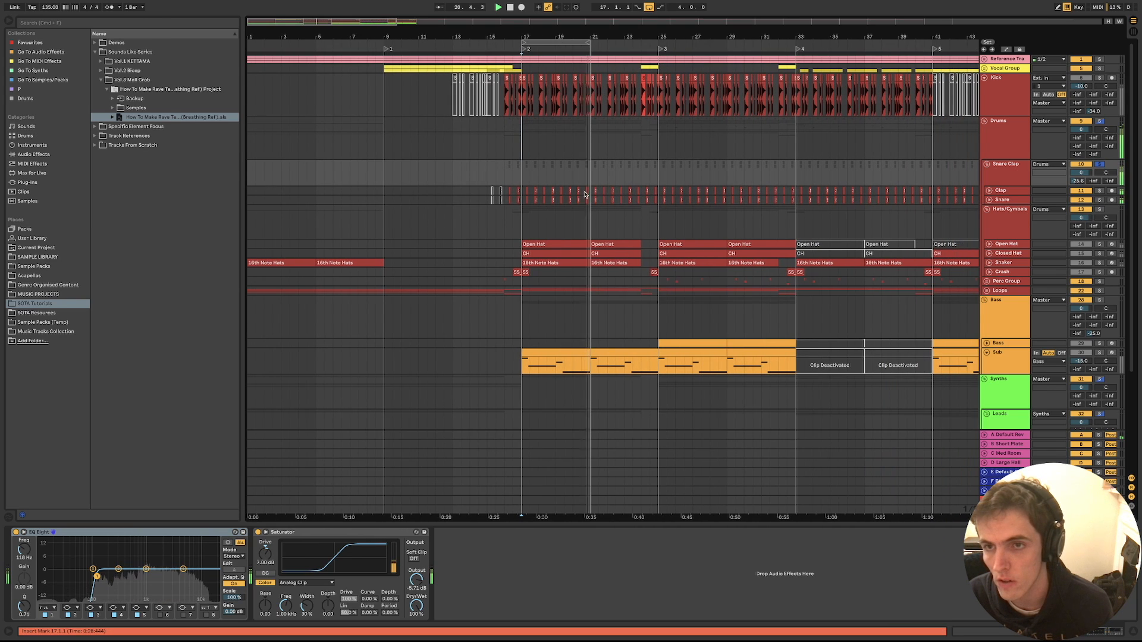
pyautogui.hscroll(5, 700, 204)
pyautogui.scroll(3, 941, 195)
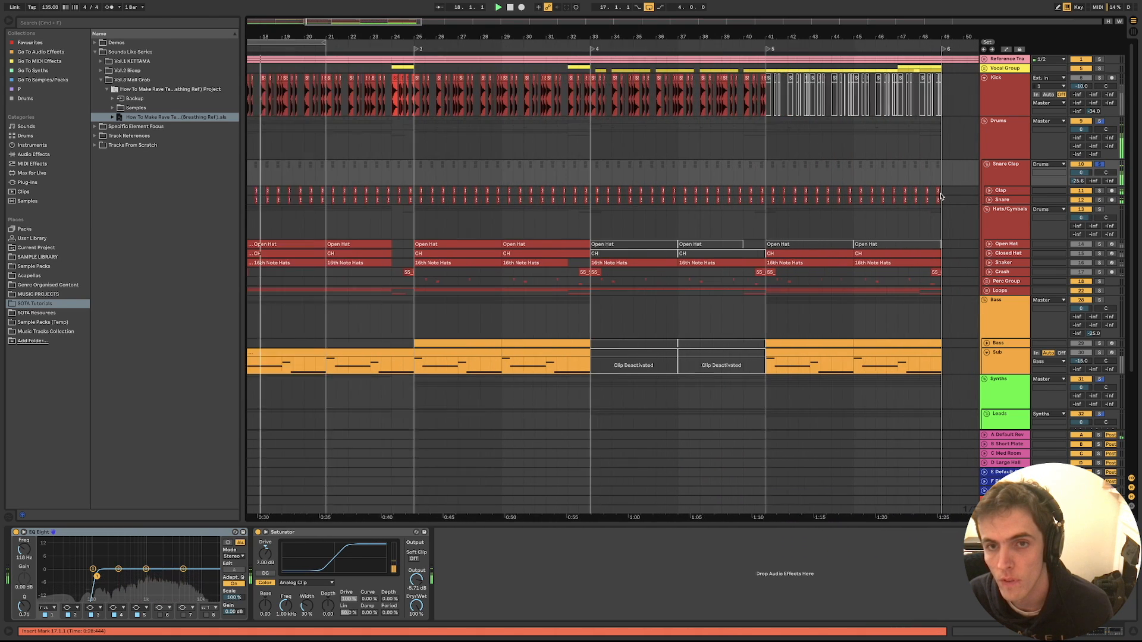
pyautogui.hscroll(-6, 630, 166)
pyautogui.scroll(4, 557, 191)
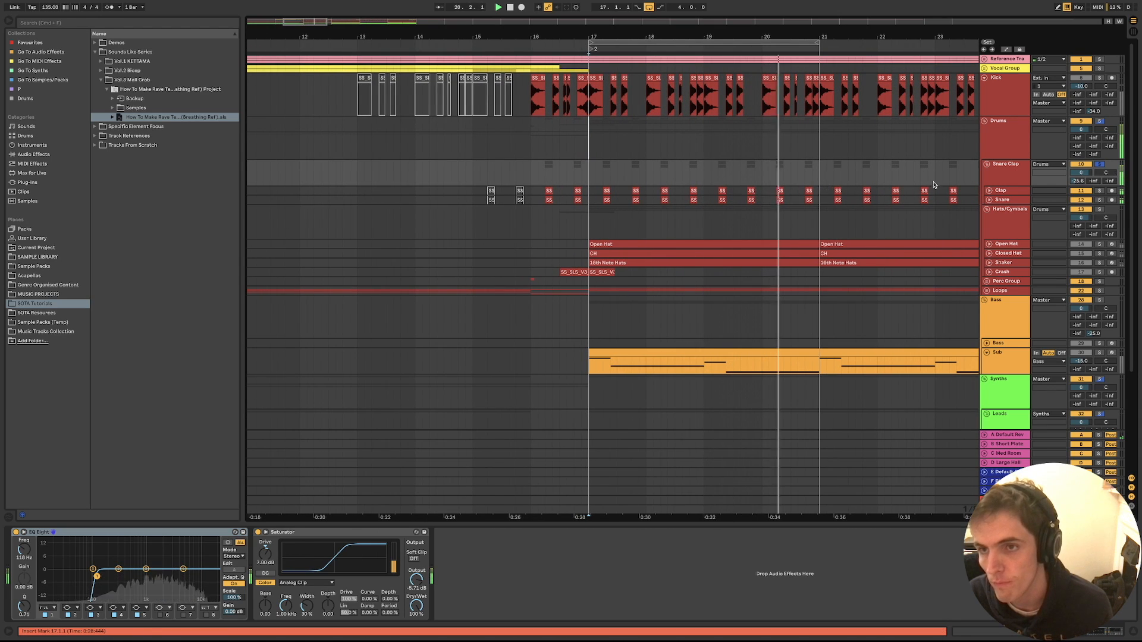
# Solo the Clap track, audition it from 17.1.1 with its devices shown, and unfold the track
pyautogui.click(1001, 190)
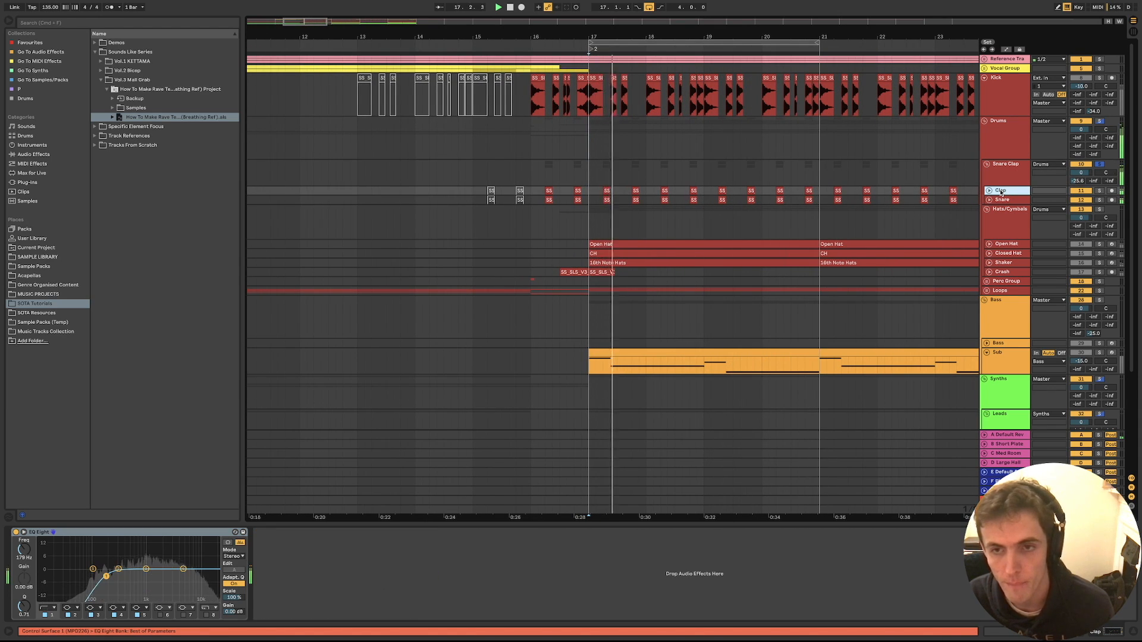
pyautogui.click(1095, 190)
pyautogui.press('space')
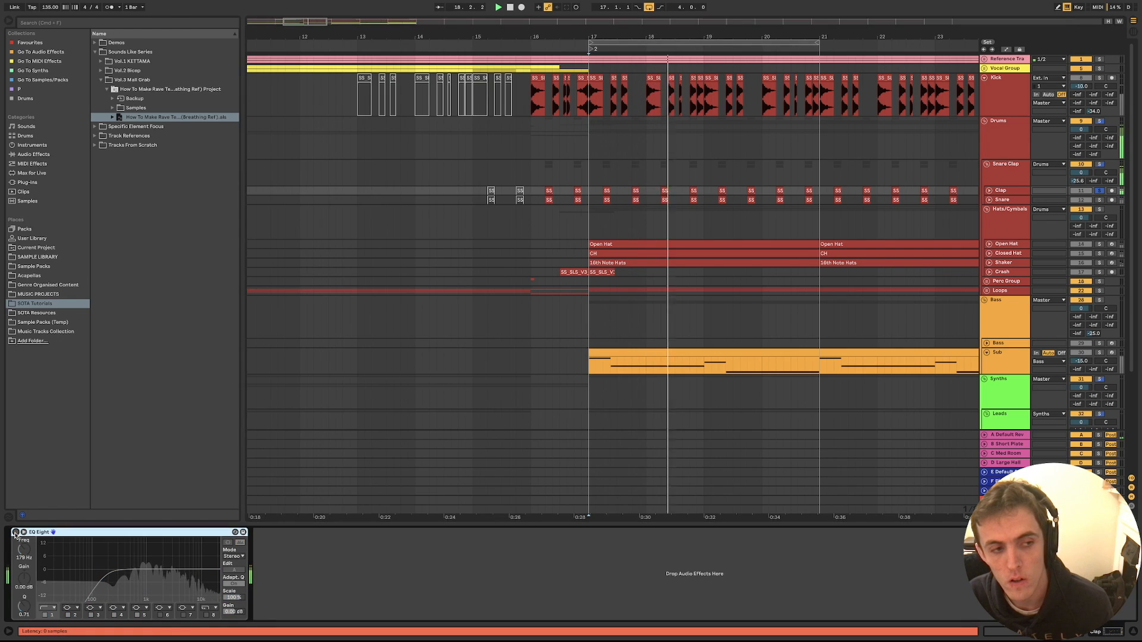
pyautogui.click(990, 192)
pyautogui.click(989, 191)
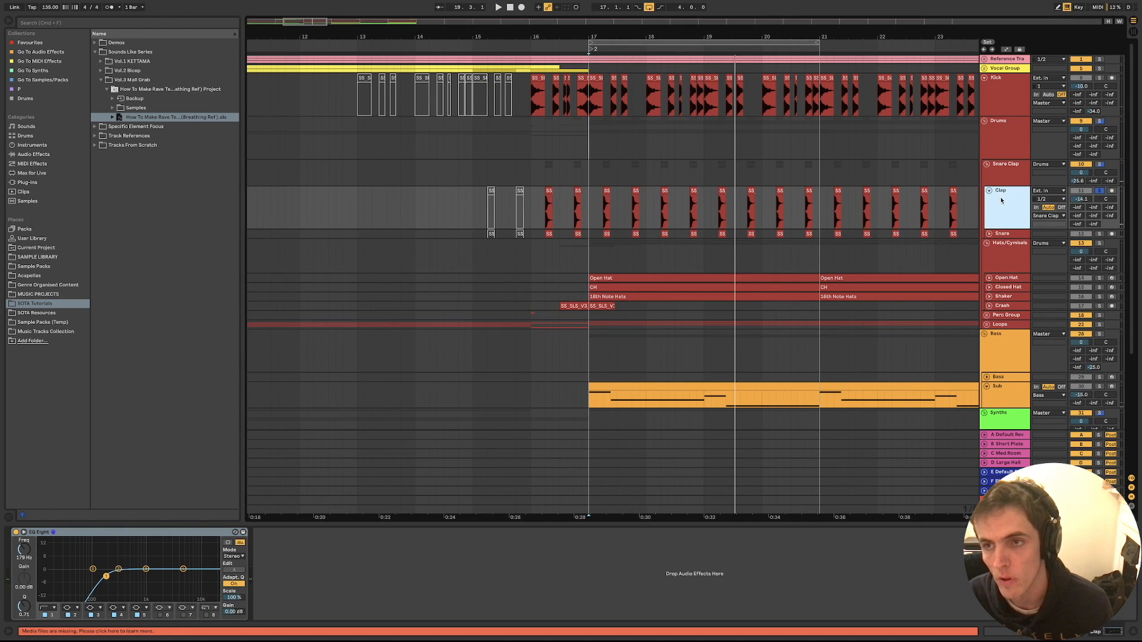
# Select the Hydro Clap clip at beat 17.2 and play the soloed clap from there
pyautogui.scroll(5, 616, 216)
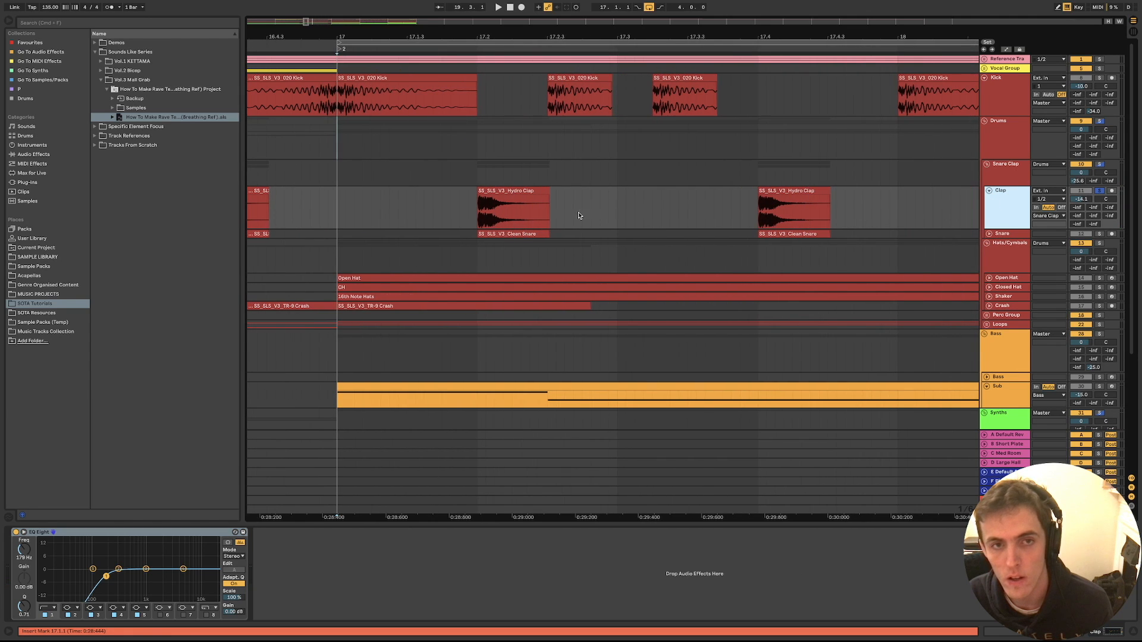
pyautogui.click(513, 203)
pyautogui.press('space')
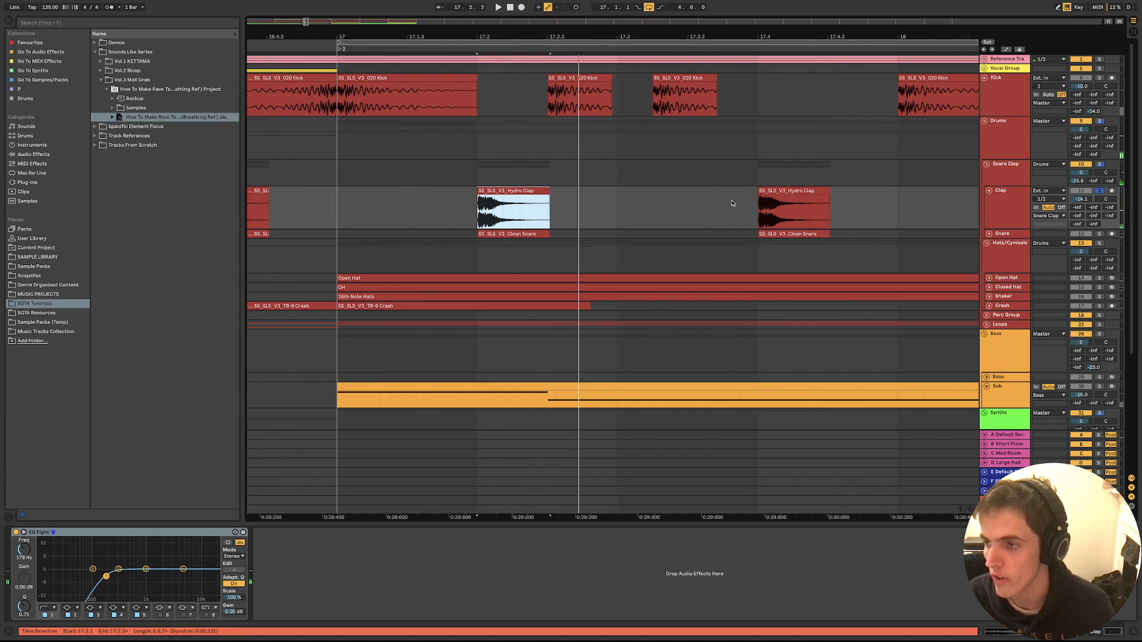
pyautogui.click(1023, 201)
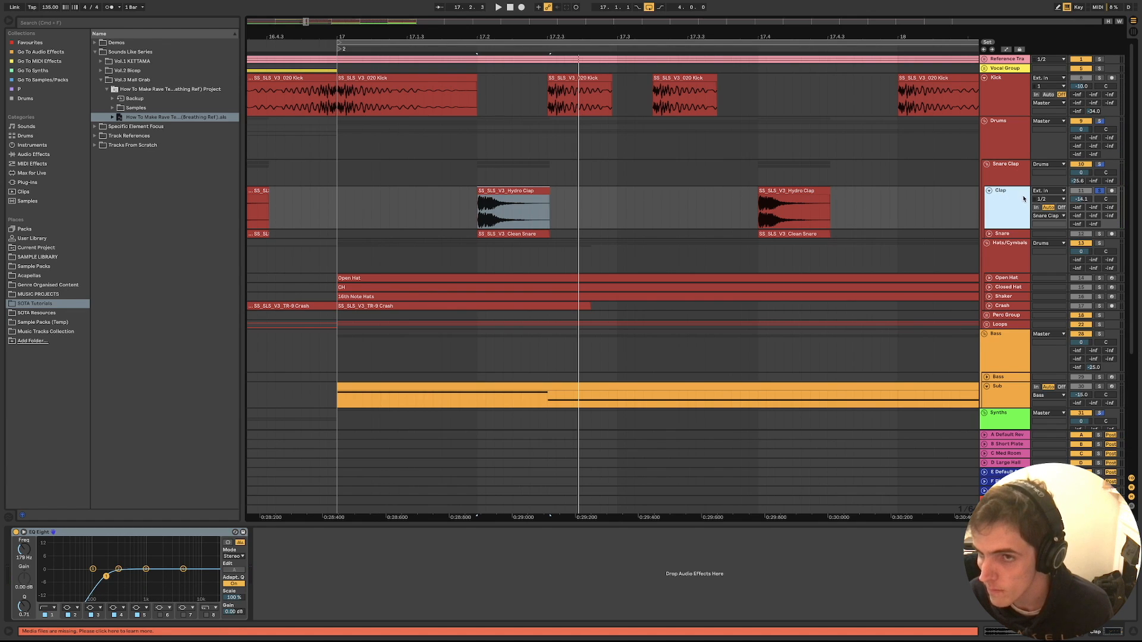
# Fold the Clap track and compare the soloed Snare track with its EQ Eight switched off and on
pyautogui.click(989, 191)
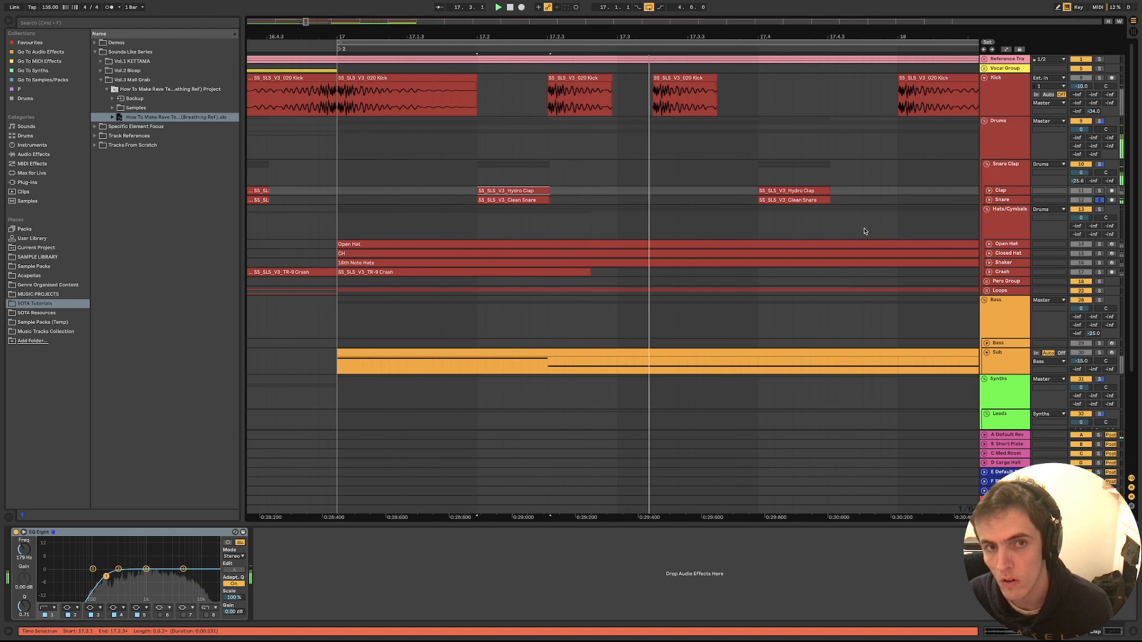
pyautogui.click(1004, 200)
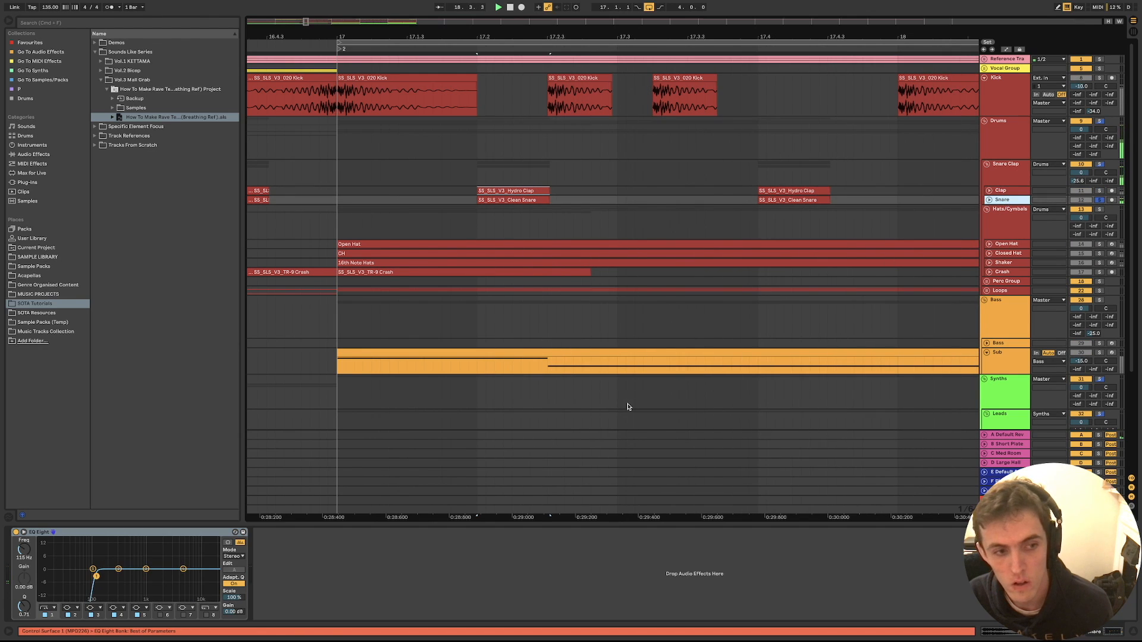
pyautogui.click(16, 533)
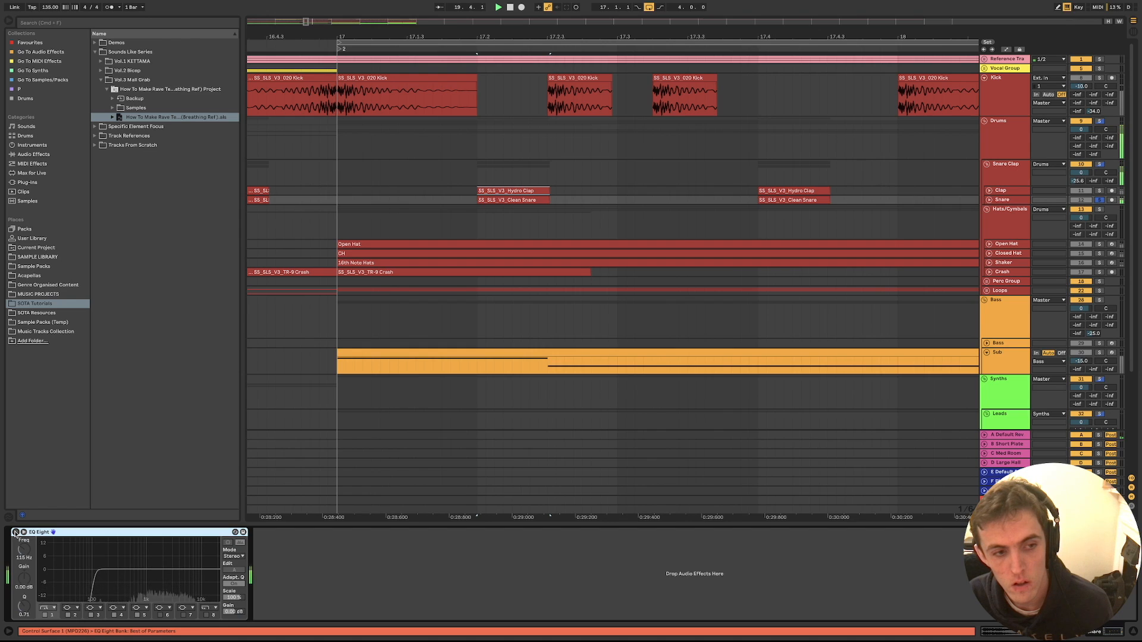
pyautogui.click(16, 532)
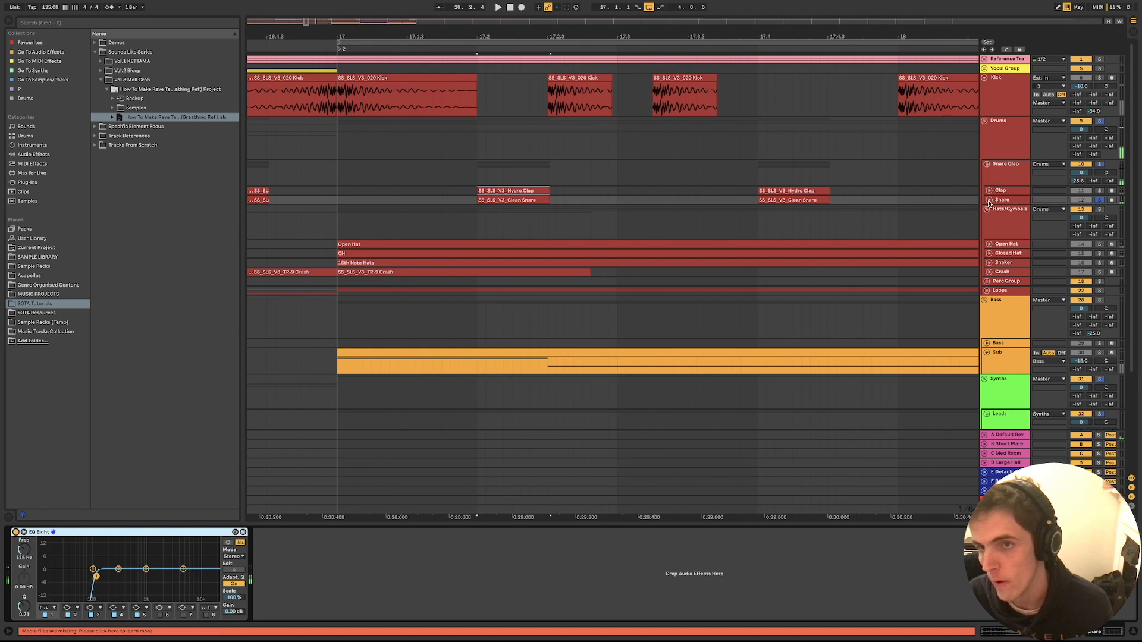
# Play the soloed Snare track again from the start of bar 17, with the track folded
pyautogui.click(989, 201)
pyautogui.click(990, 203)
pyautogui.press('space')
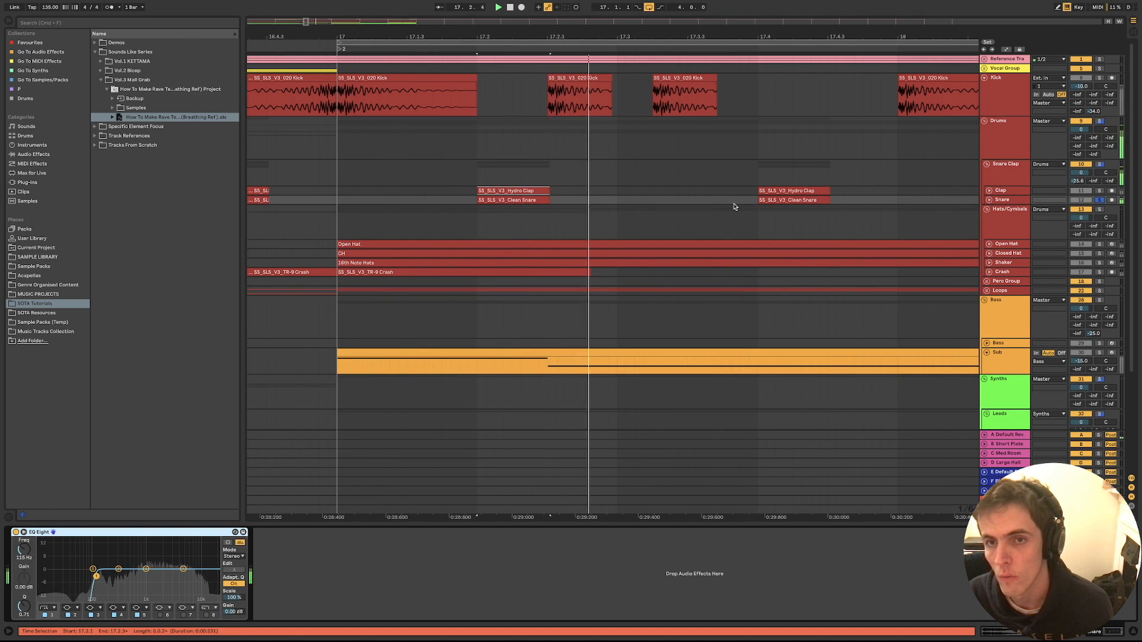
pyautogui.scroll(-5, 735, 206)
pyautogui.press('space')
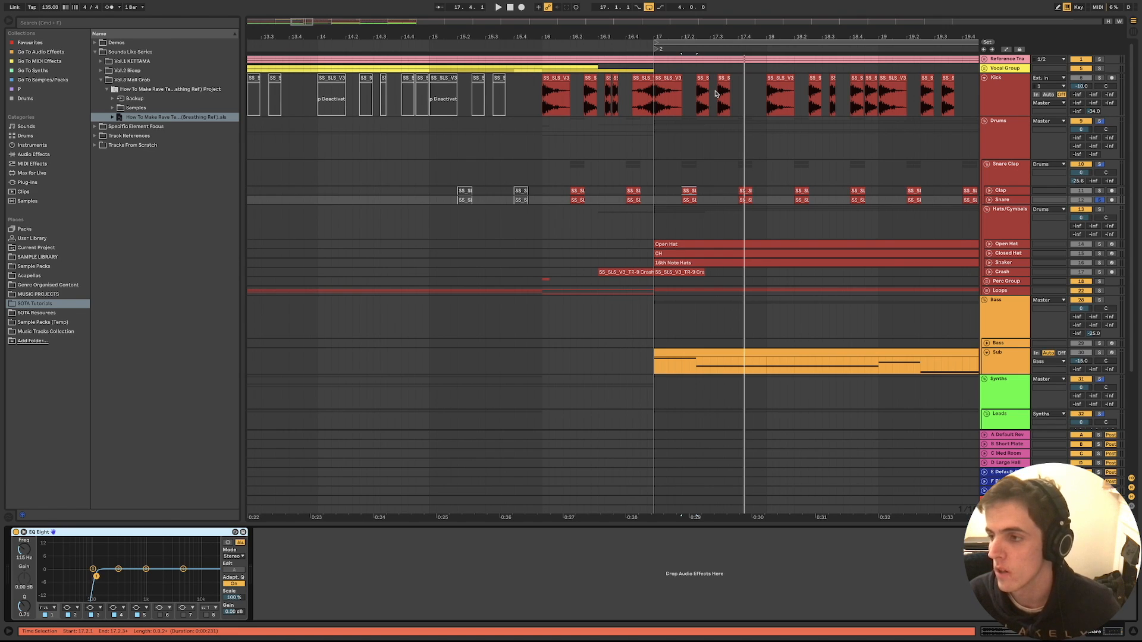
pyautogui.press('space')
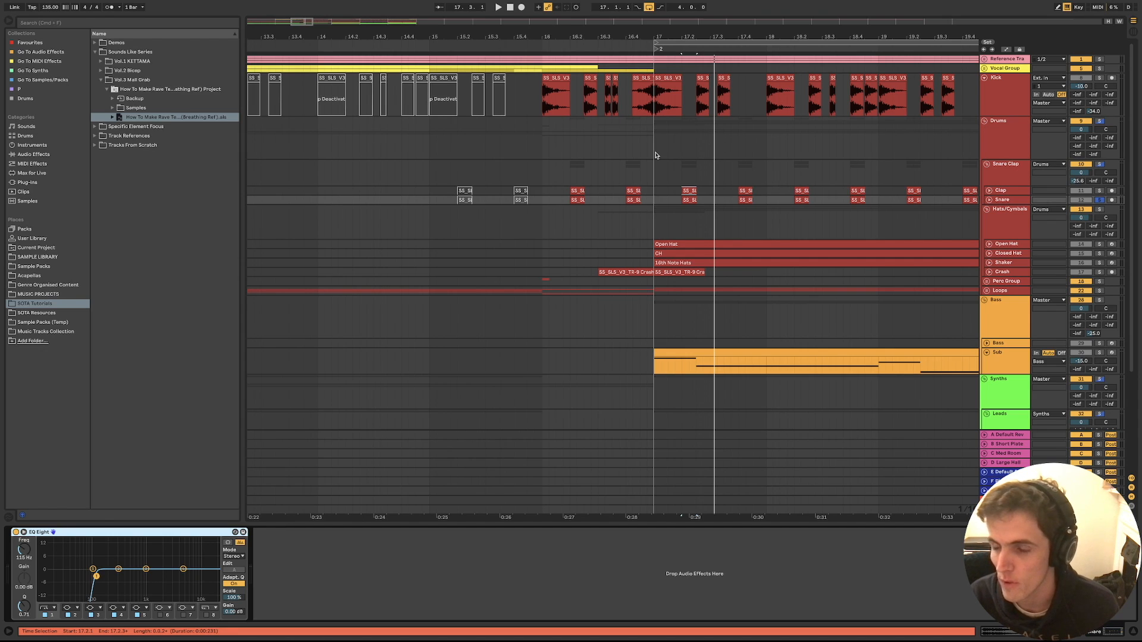
# Show the Snare Clap group's devices, solo the whole group and play it
pyautogui.click(1020, 178)
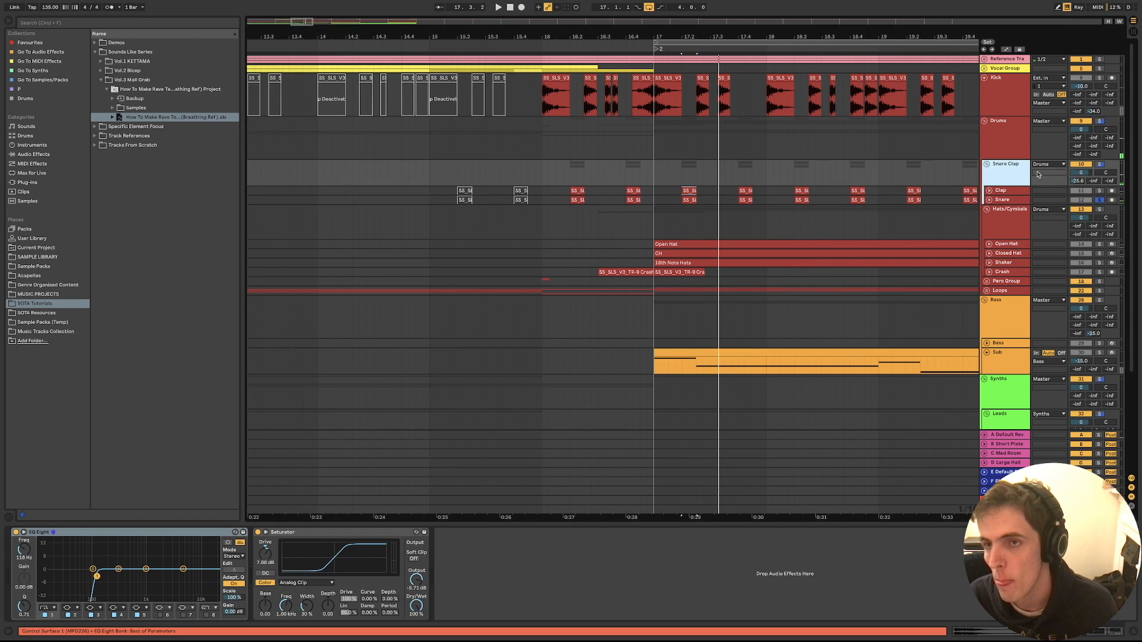
pyautogui.click(1100, 165)
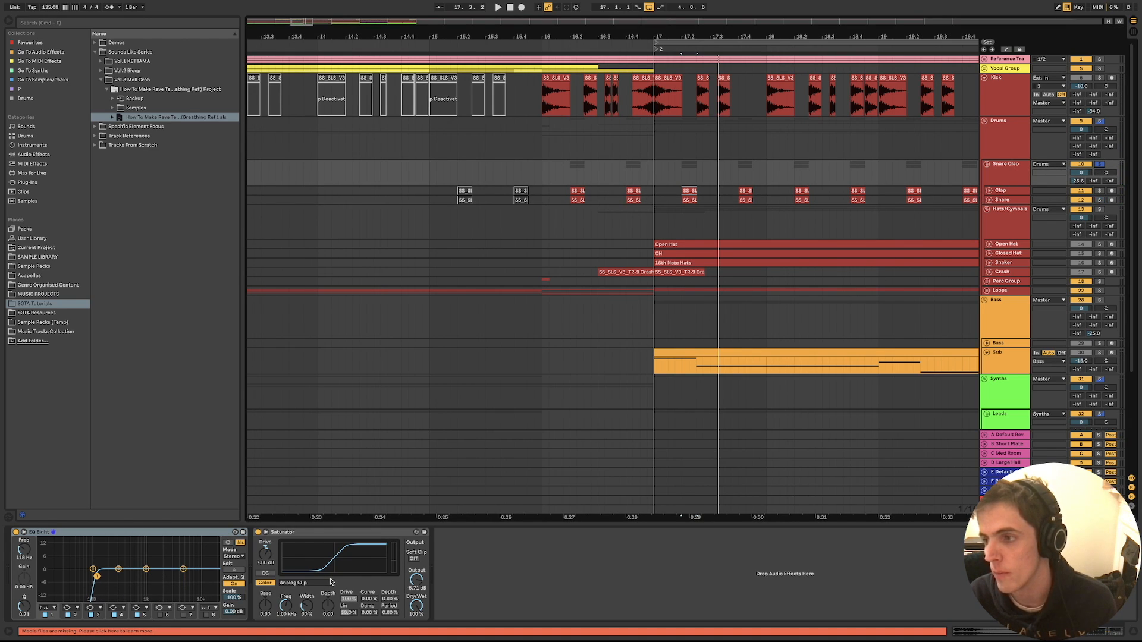
pyautogui.press('space')
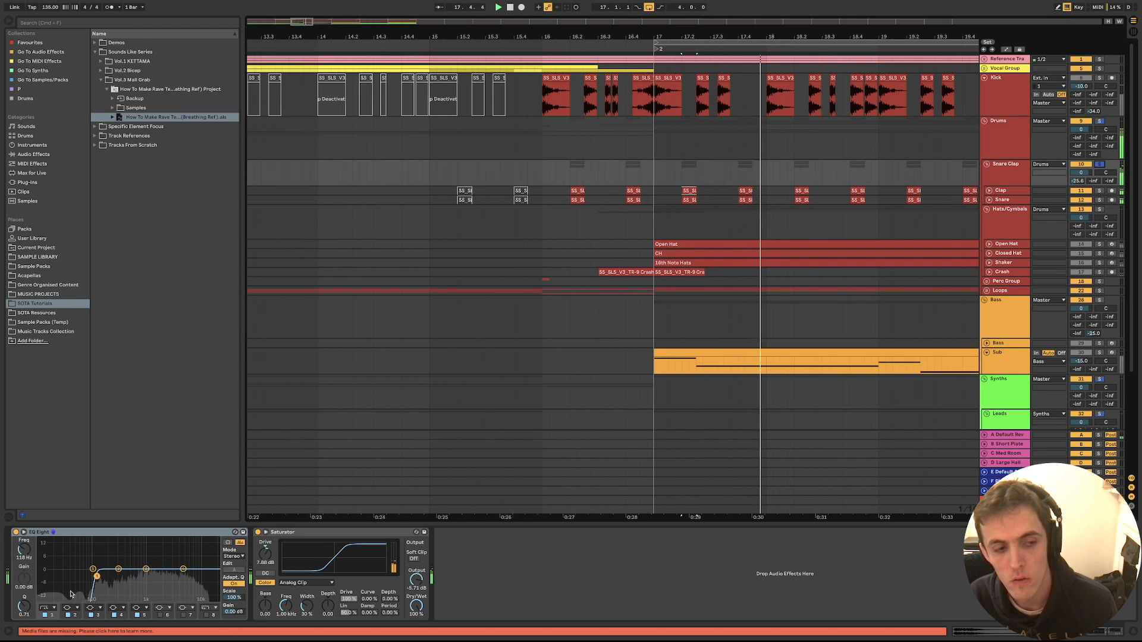
# Compare the Snare Clap group with its Saturator switched off and on, and check the Saturator's output level
pyautogui.click(257, 532)
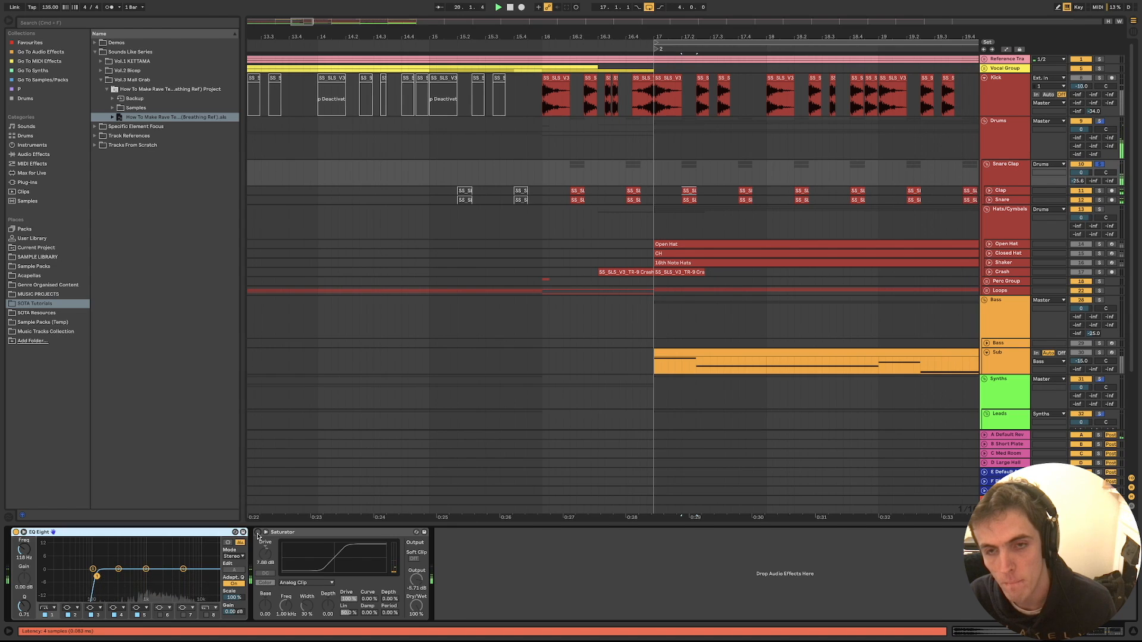
pyautogui.click(257, 532)
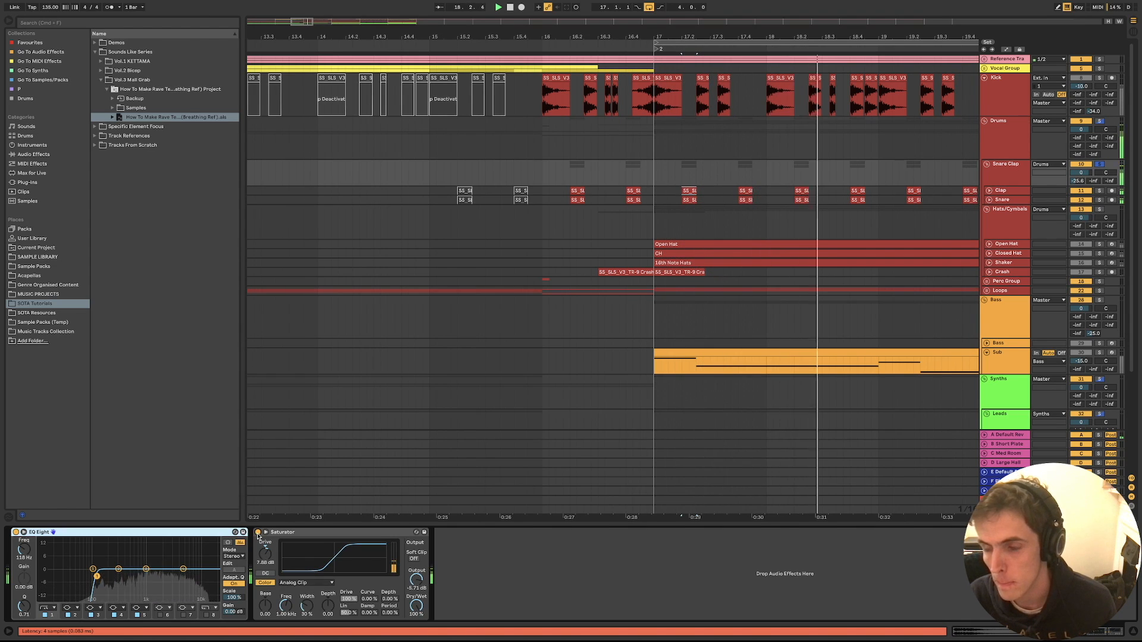
pyautogui.doubleClick(418, 581)
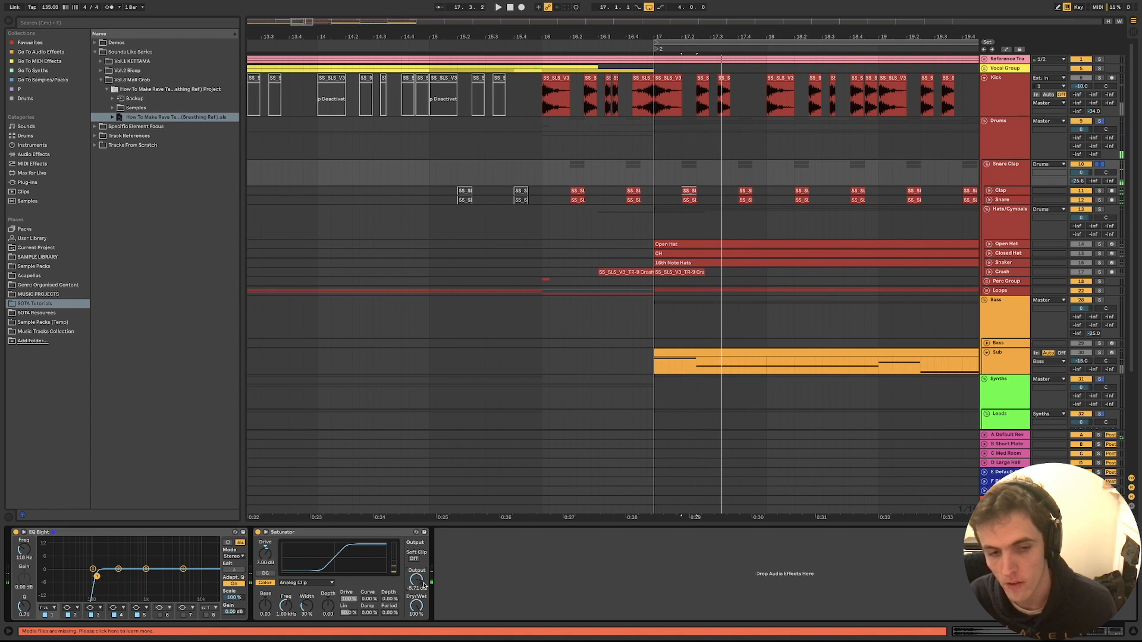
pyautogui.press('space')
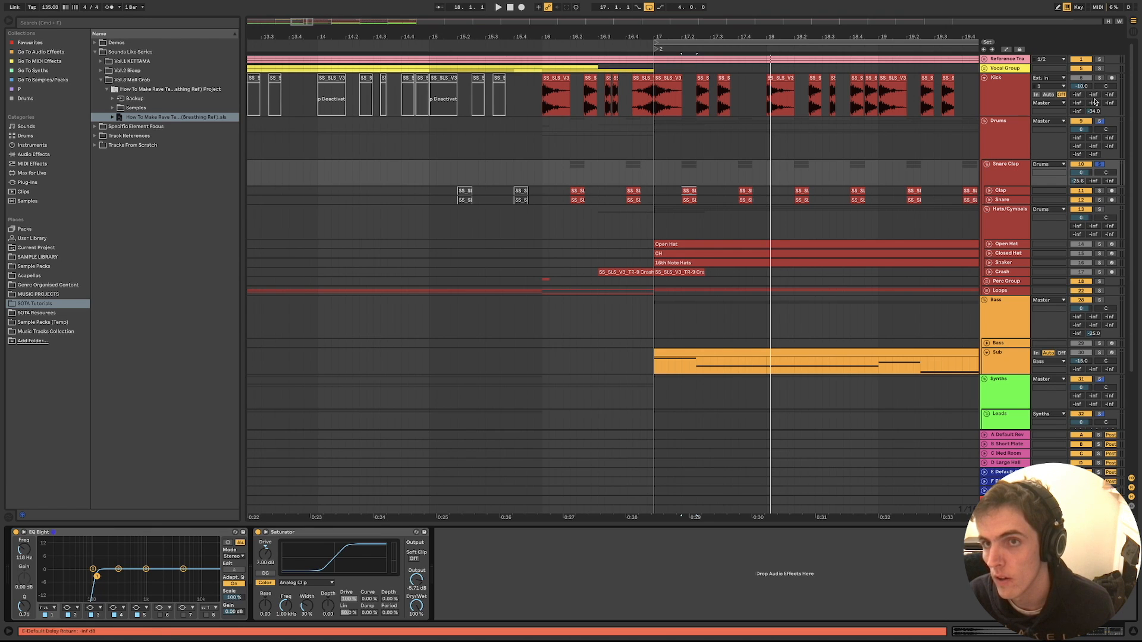
# Play the kick together with the Snare Clap group from 17.1.1
pyautogui.press('-')
pyautogui.press('-')
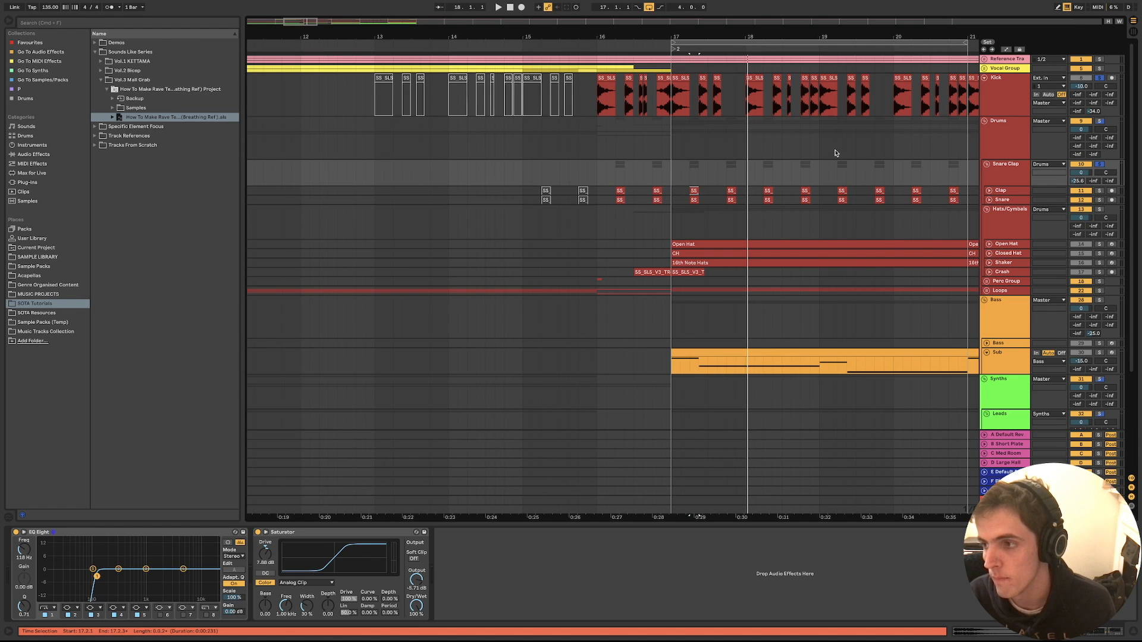
pyautogui.press('space')
pyautogui.press('-')
pyautogui.press('-')
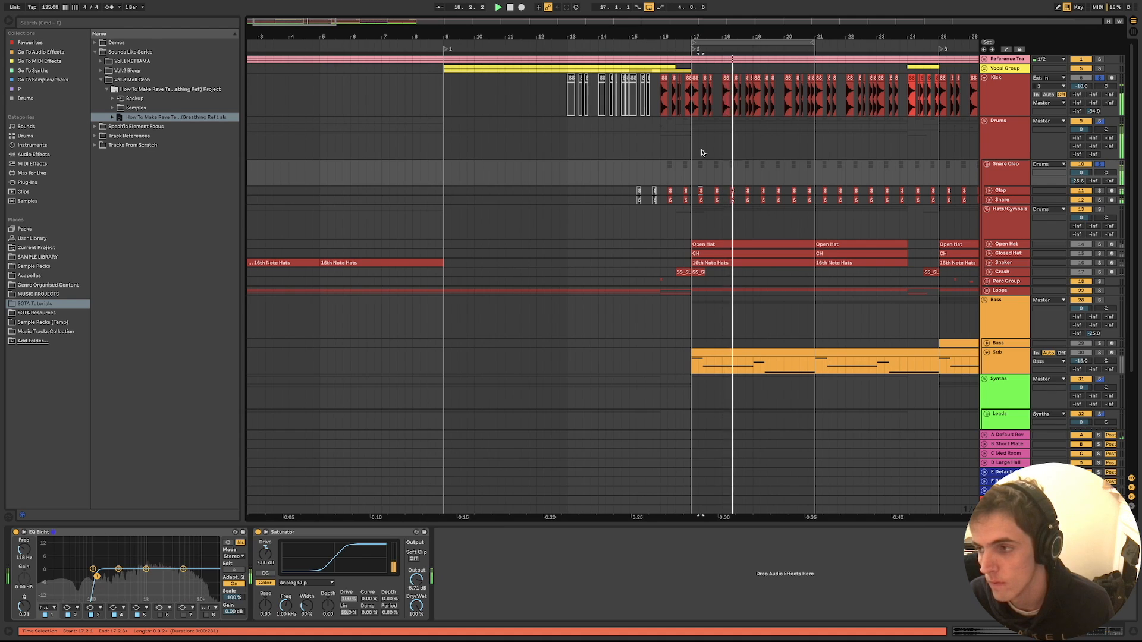
# Fold the Snare Clap group and move the solo from it to the Hats/Cymbals group
pyautogui.click(986, 164)
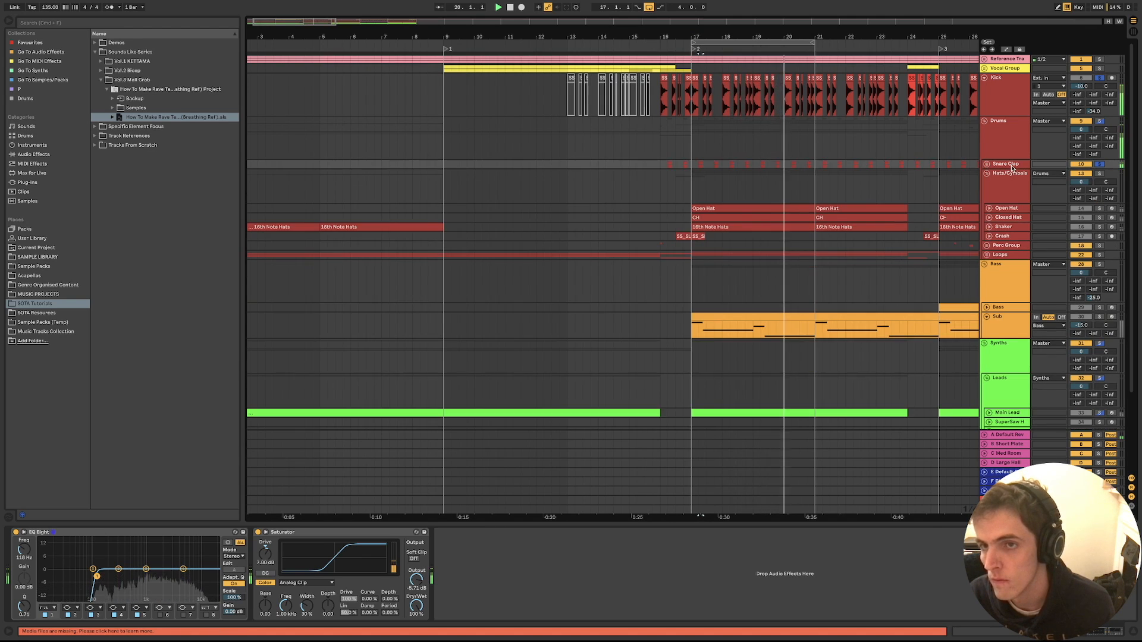
pyautogui.click(1099, 165)
pyautogui.click(1100, 173)
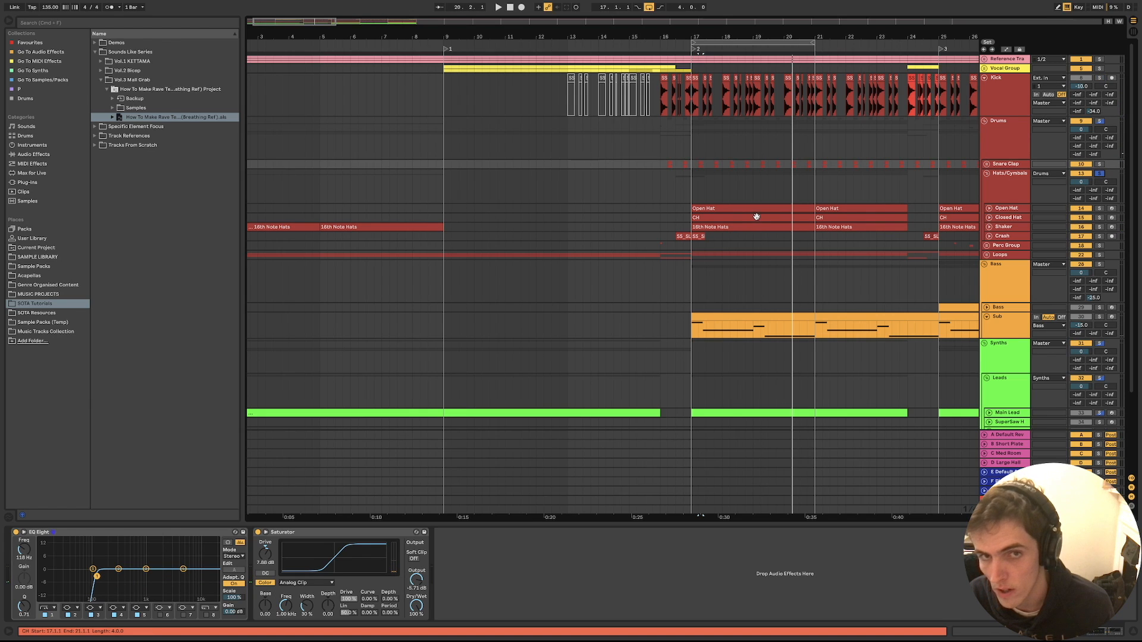
# Select the first Open Hat clip at bar 17 and play the soloed hats from there
pyautogui.hscroll(1, 756, 216)
pyautogui.scroll(-3, 756, 214)
pyautogui.click(614, 212)
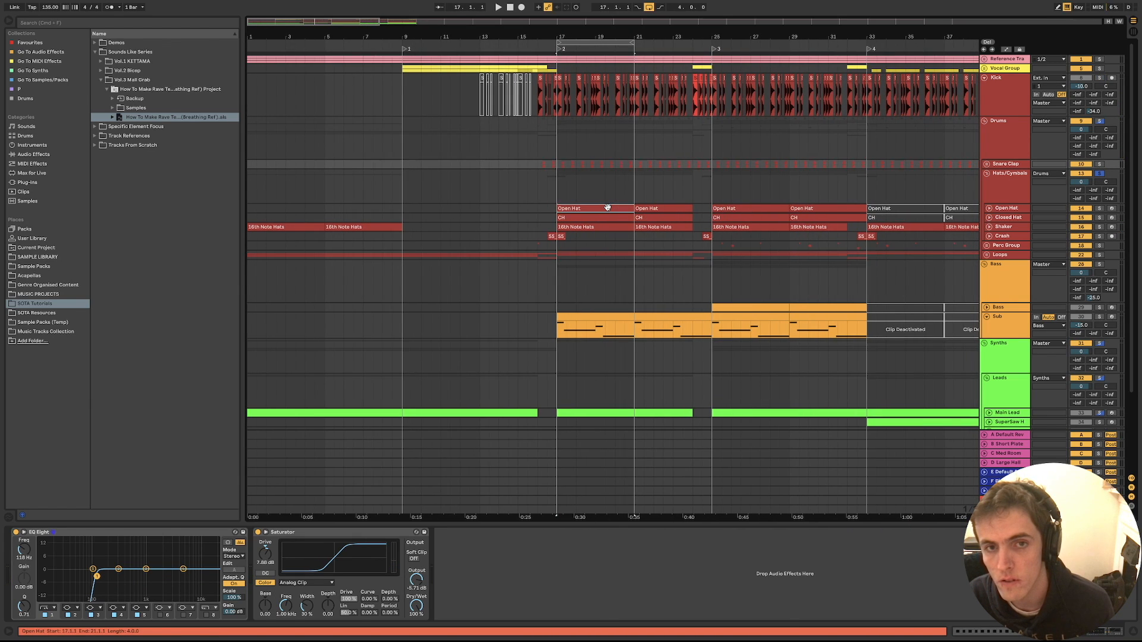
pyautogui.press('space')
# Show the Hats/Cymbals group's devices and replay the group from 17.1.1
pyautogui.click(1004, 183)
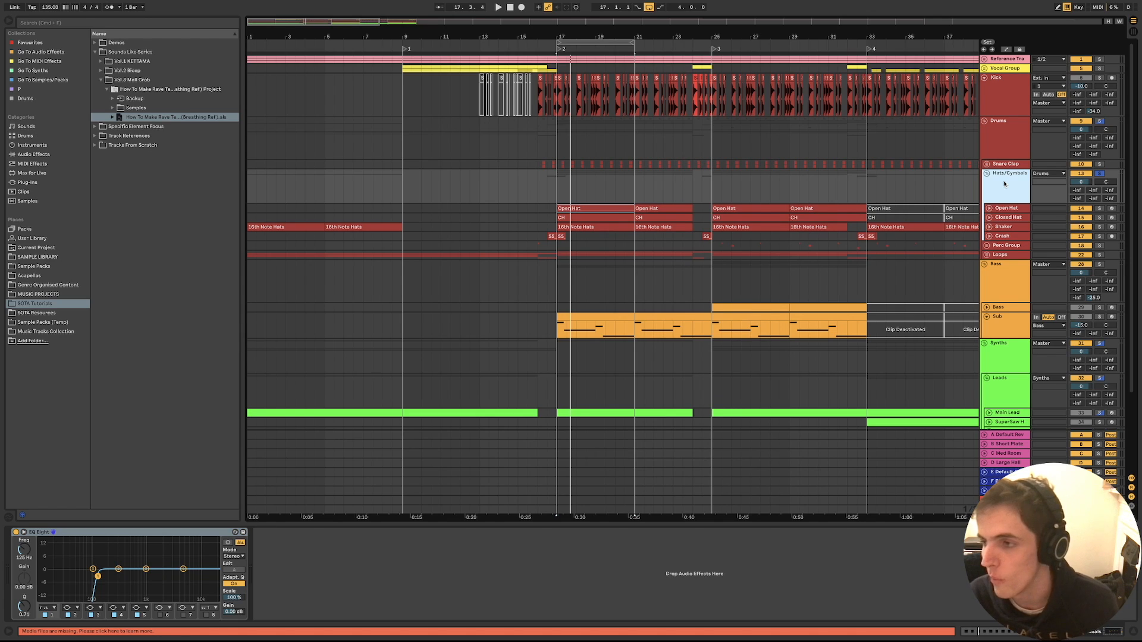
pyautogui.press('space')
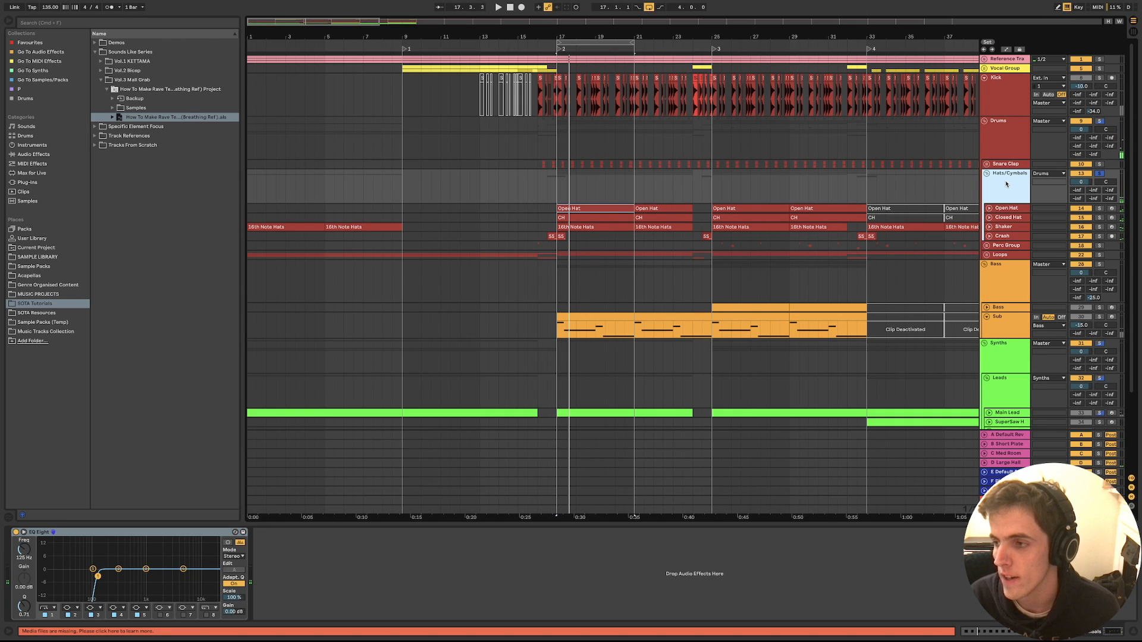
pyautogui.press('space')
# Solo the Open Hat track, unfold it and show its device chain during playback
pyautogui.click(1099, 209)
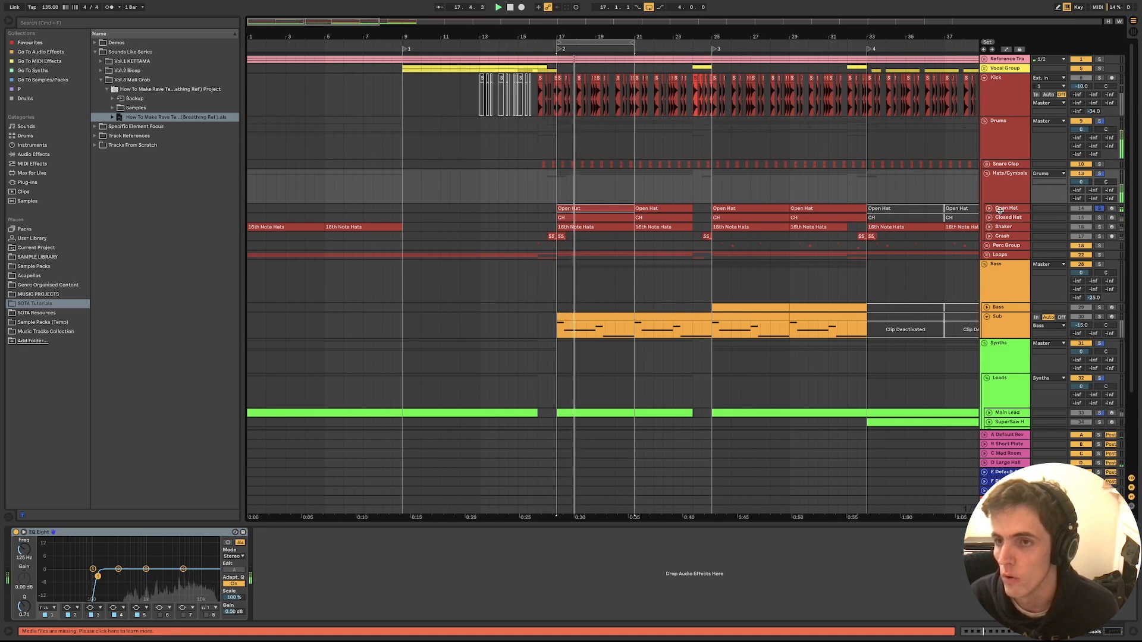
pyautogui.click(989, 208)
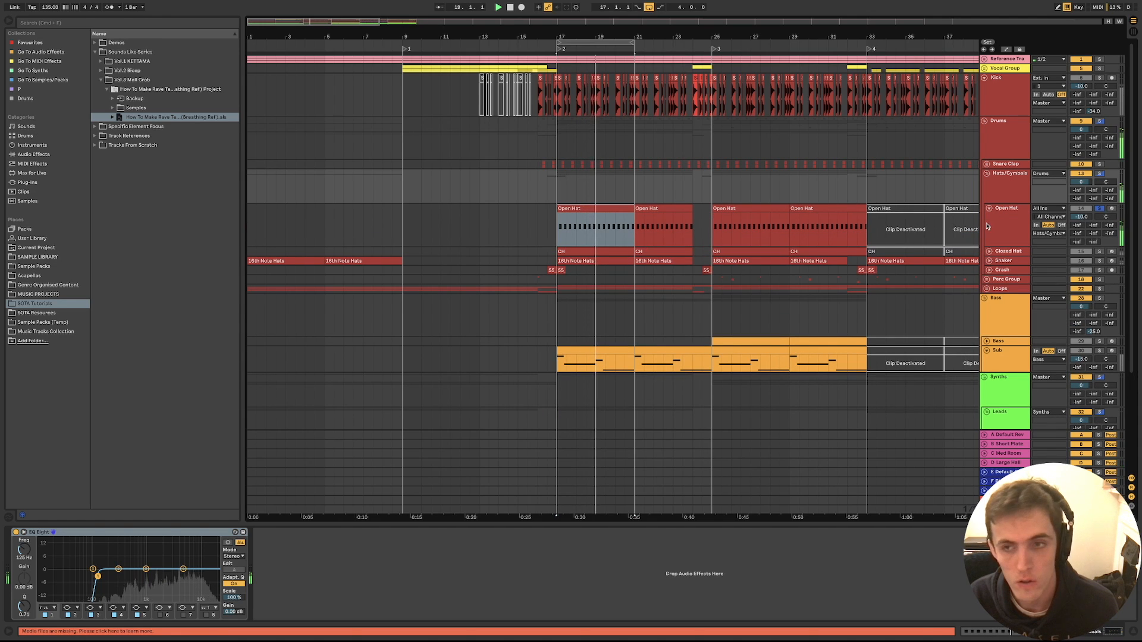
pyautogui.click(987, 227)
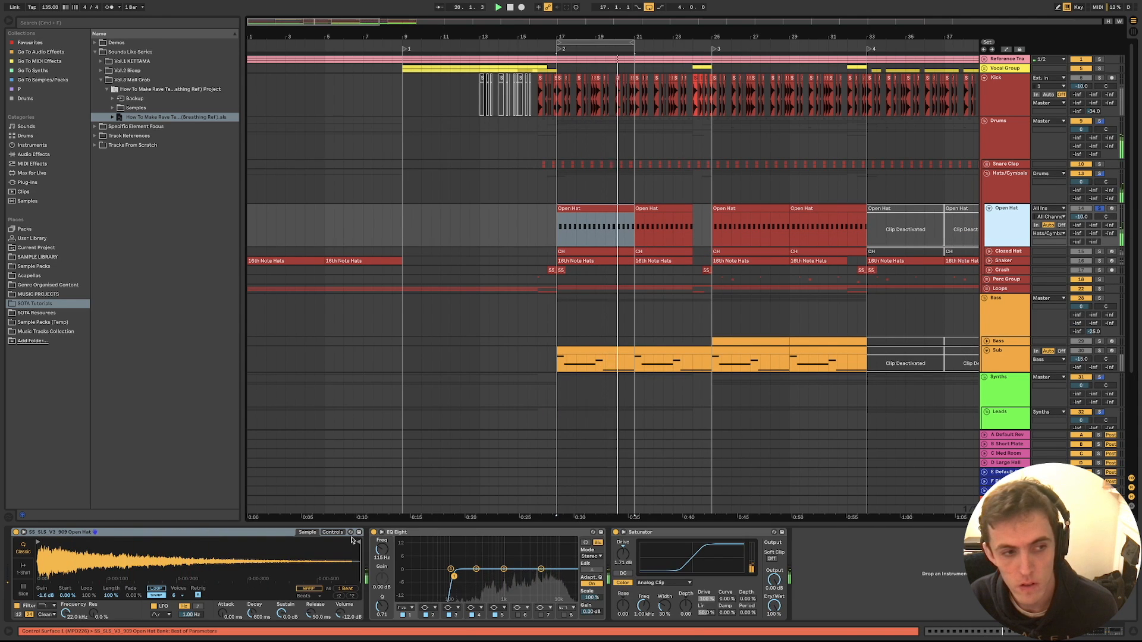
# Bypass and re-enable the Saturator on the Open Hat track while replaying it to compare the sound
pyautogui.click(616, 532)
pyautogui.press('space')
pyautogui.click(616, 533)
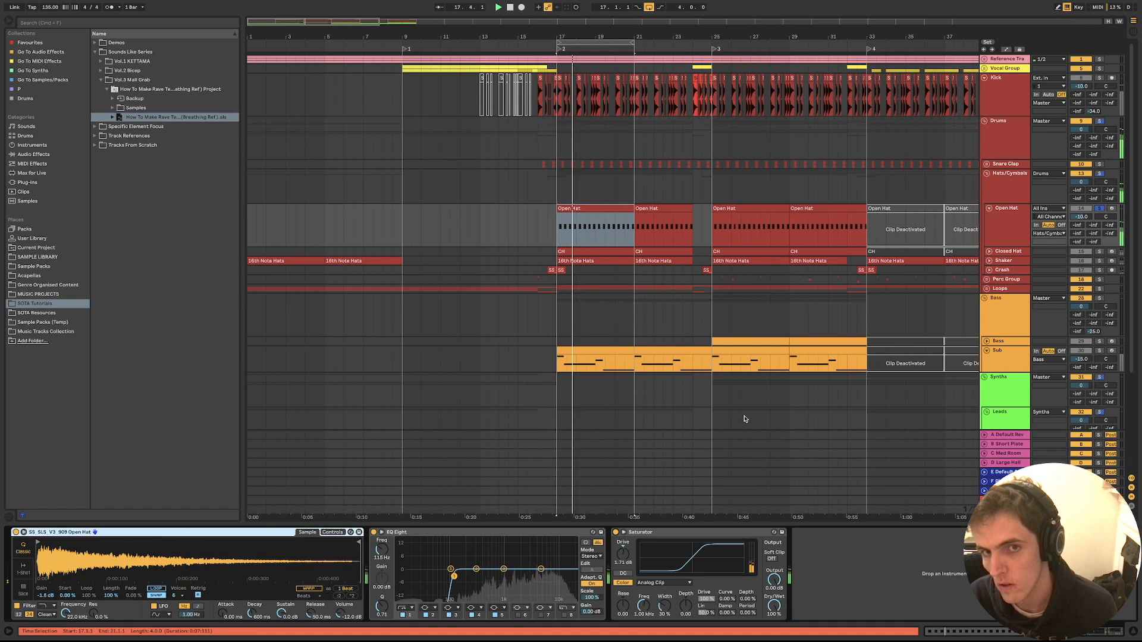
pyautogui.click(989, 211)
pyautogui.press('-')
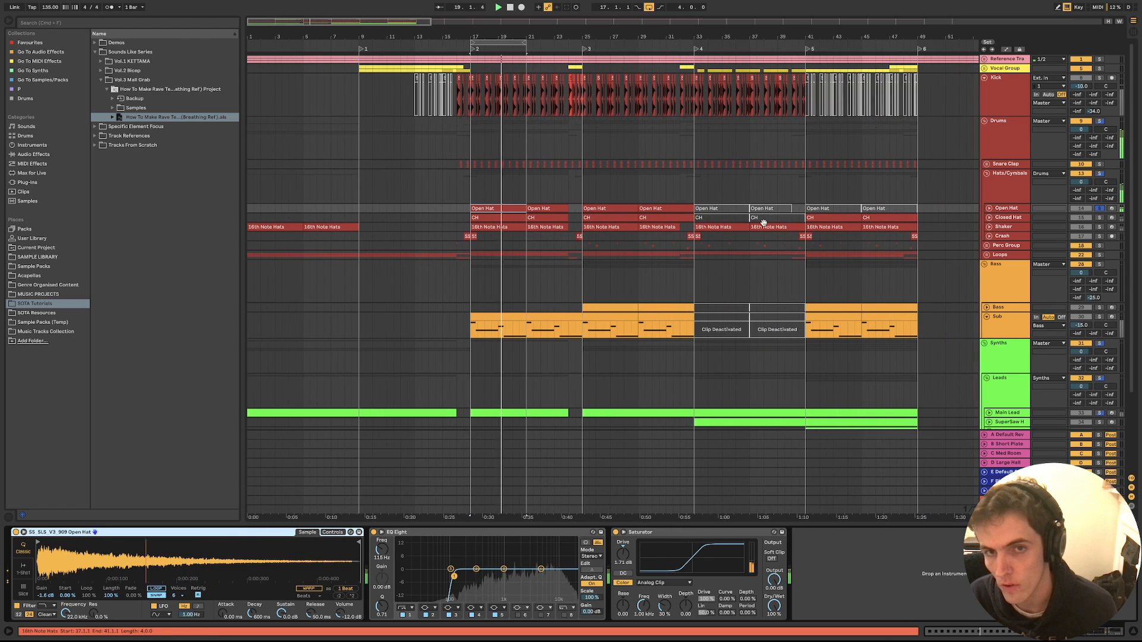
pyautogui.click(1019, 218)
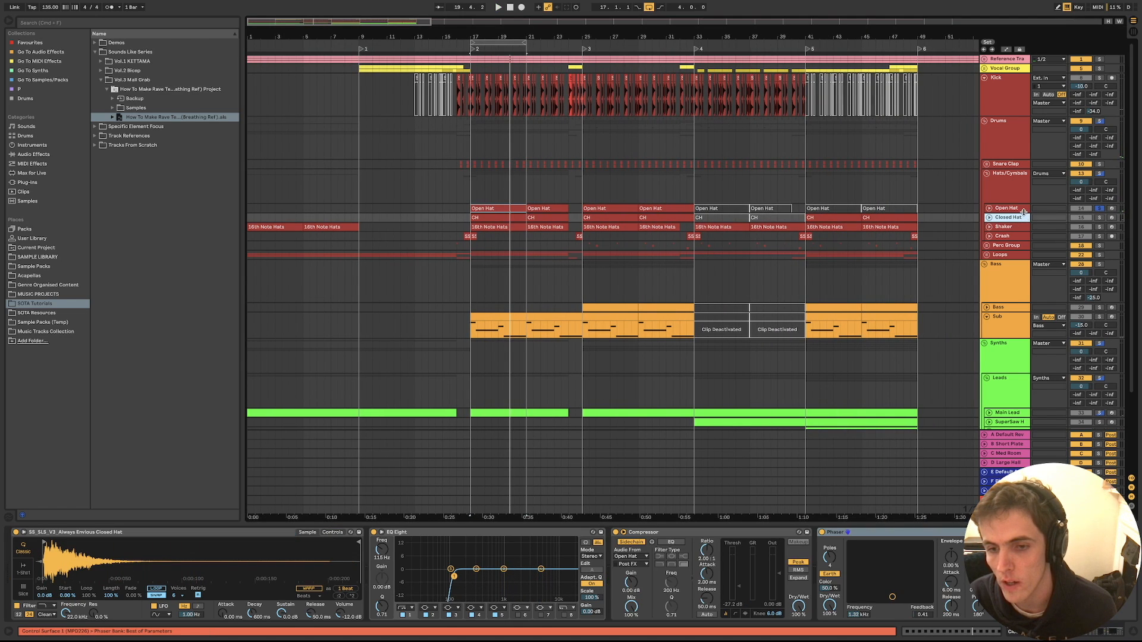
pyautogui.press('space')
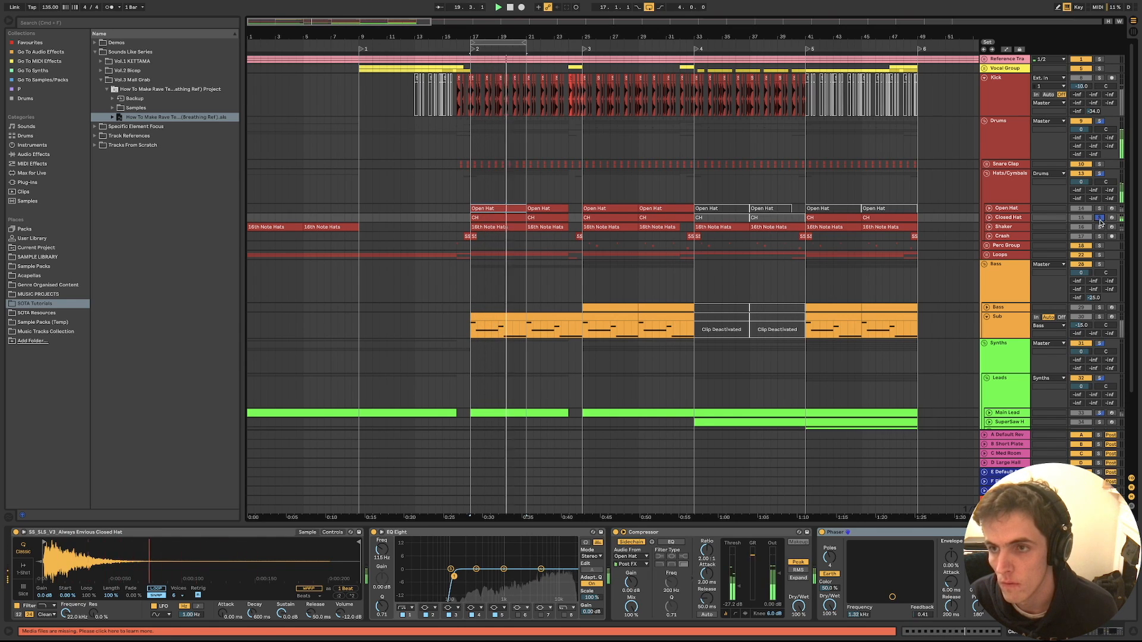
pyautogui.press('space')
pyautogui.press('space')
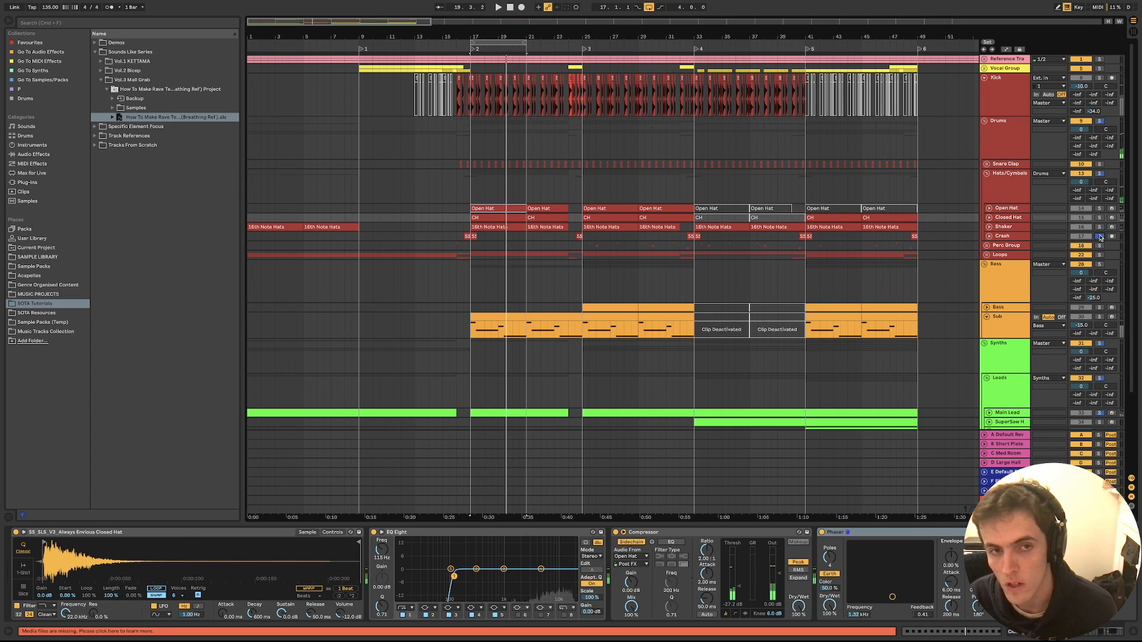
# Solo the Crash track and audition its clips just before bars 41 and 33
pyautogui.press('space')
pyautogui.press('space')
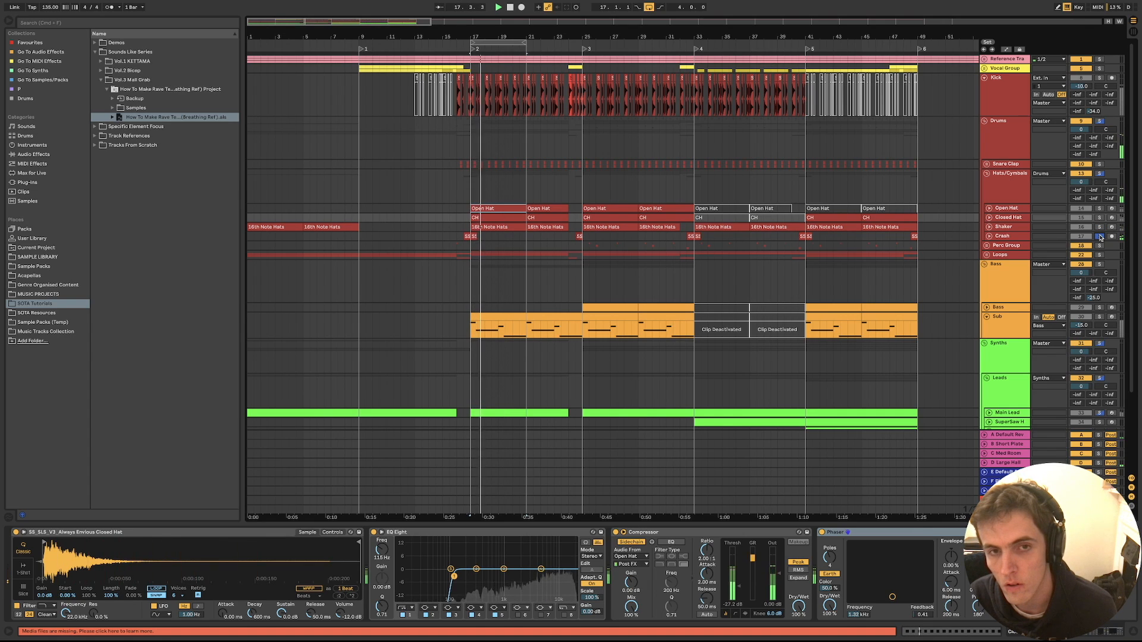
pyautogui.click(801, 238)
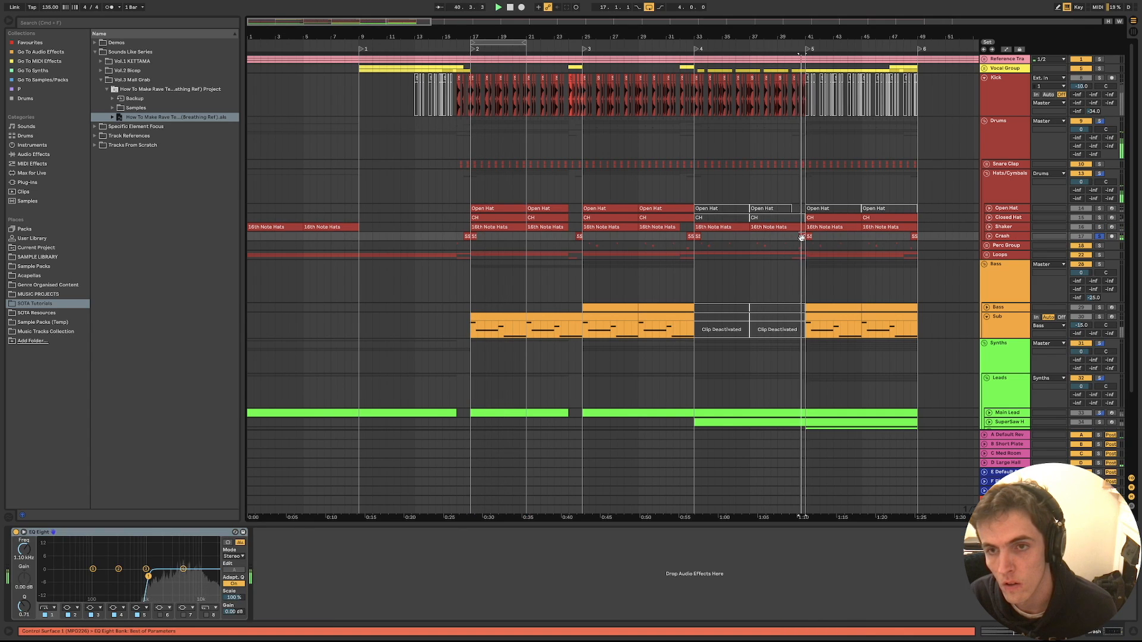
pyautogui.click(689, 236)
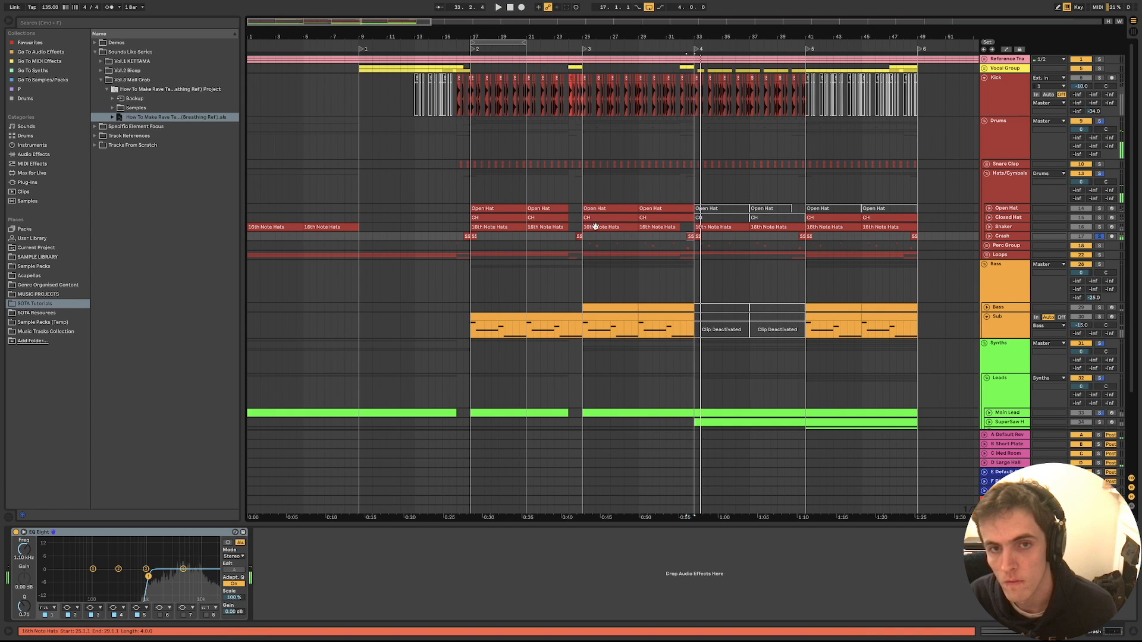
# Audition the section from the Shaker clip at bar 25 with the Hats/Cymbals group solo off, and solo the group again
pyautogui.click(620, 228)
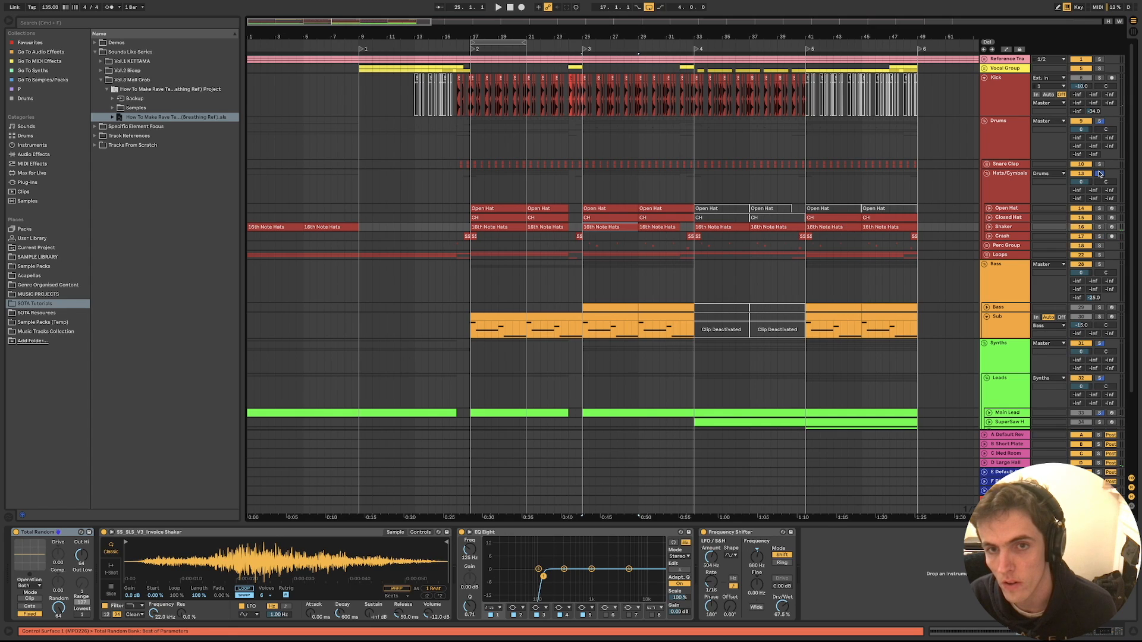
pyautogui.press('space')
pyautogui.click(669, 209)
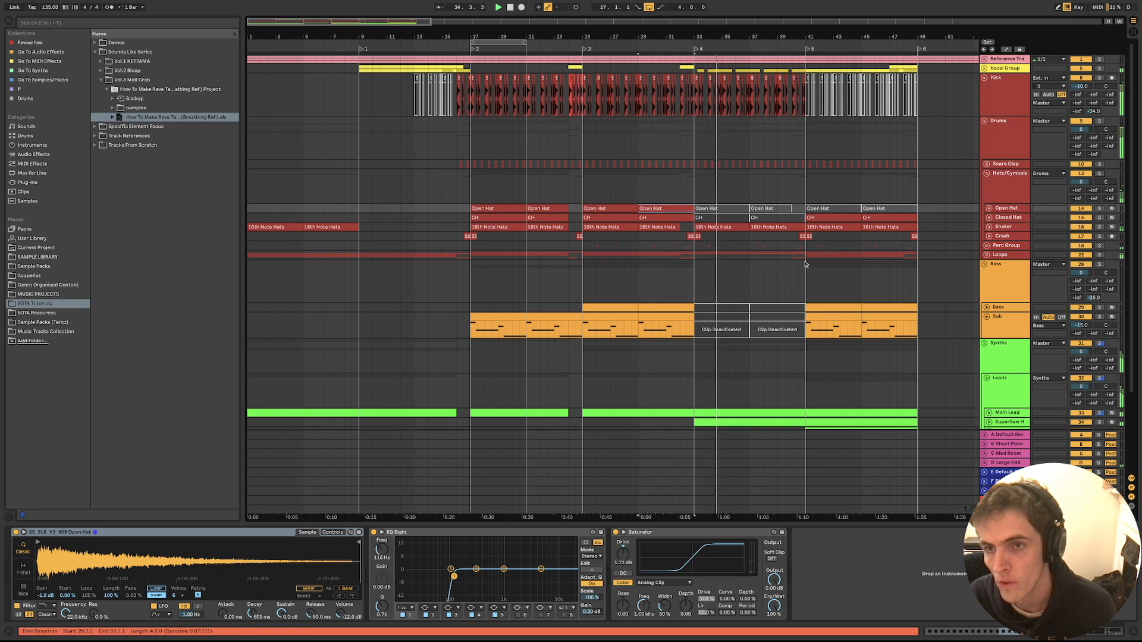
pyautogui.click(1099, 174)
pyautogui.click(1099, 174)
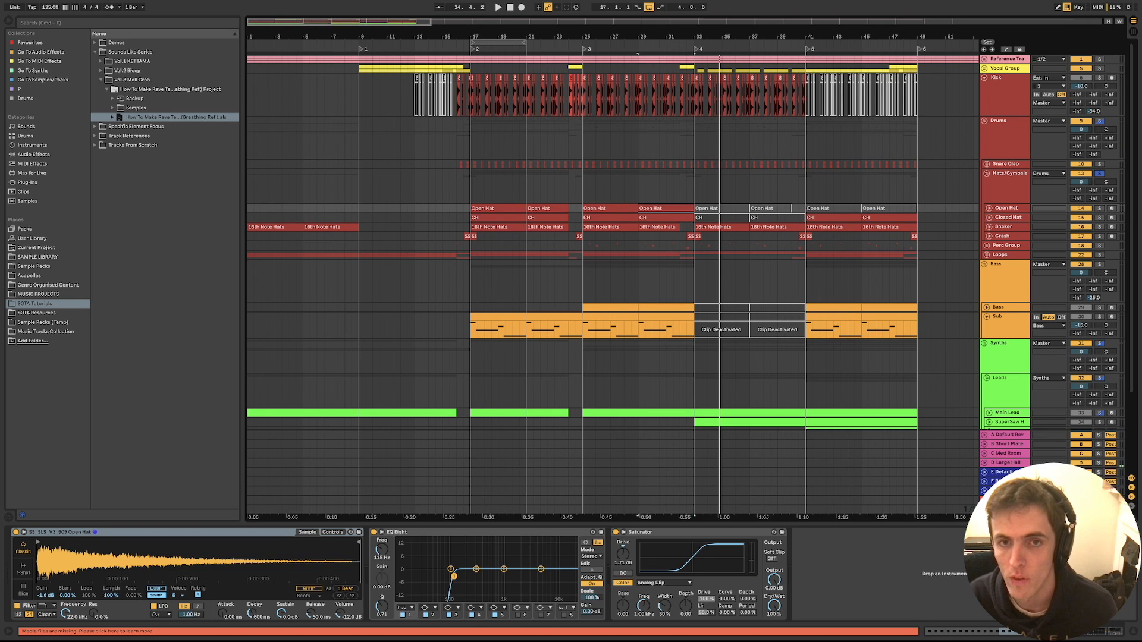
# Unfold the Closed Hat and Shaker tracks to show their clip patterns, and select the Open Hat clip at bar 25
pyautogui.click(1011, 218)
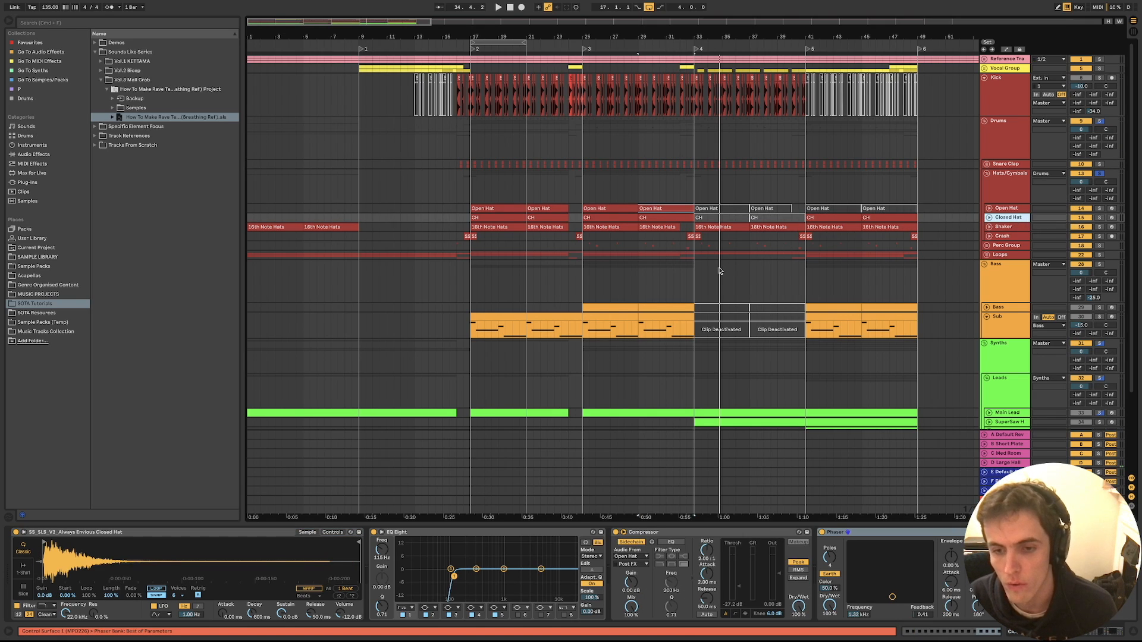
pyautogui.click(989, 218)
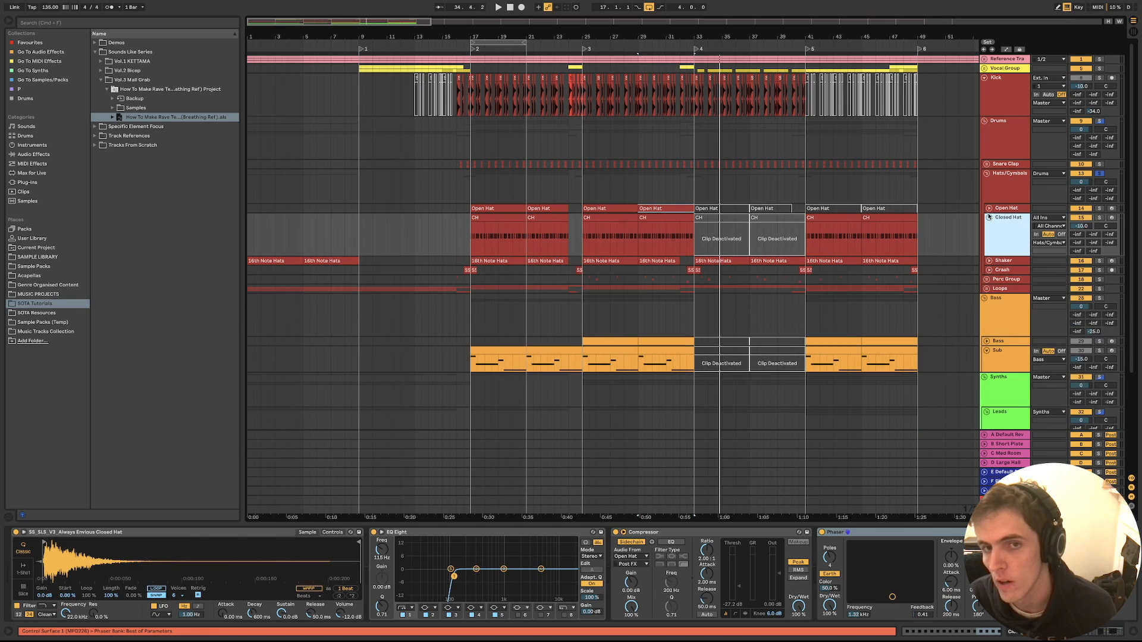
pyautogui.scroll(3, 574, 253)
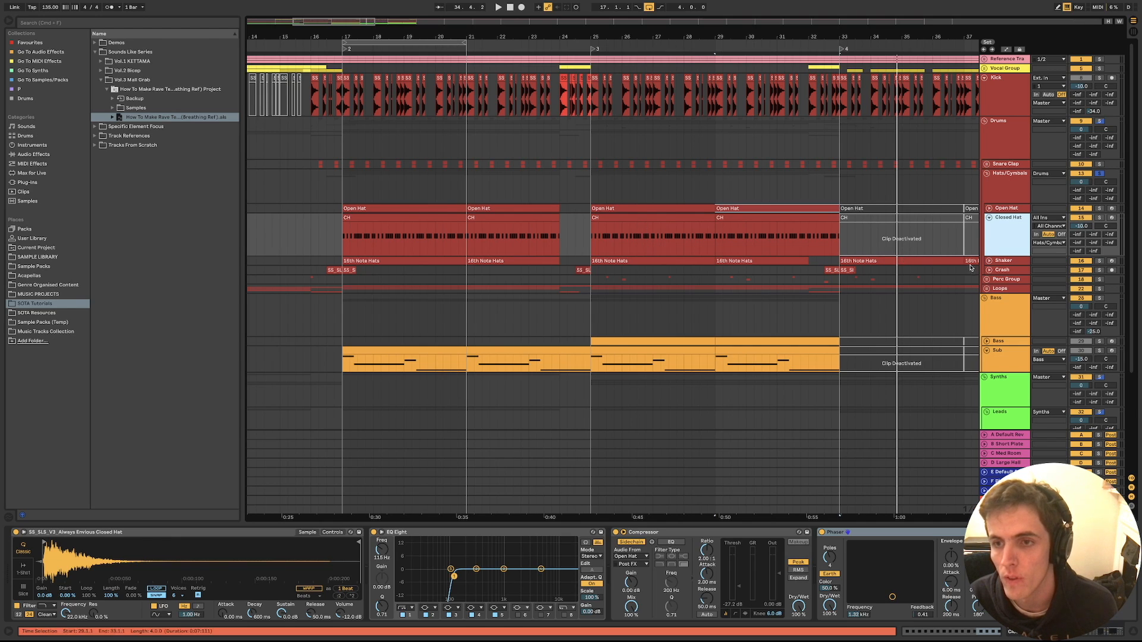
pyautogui.click(989, 261)
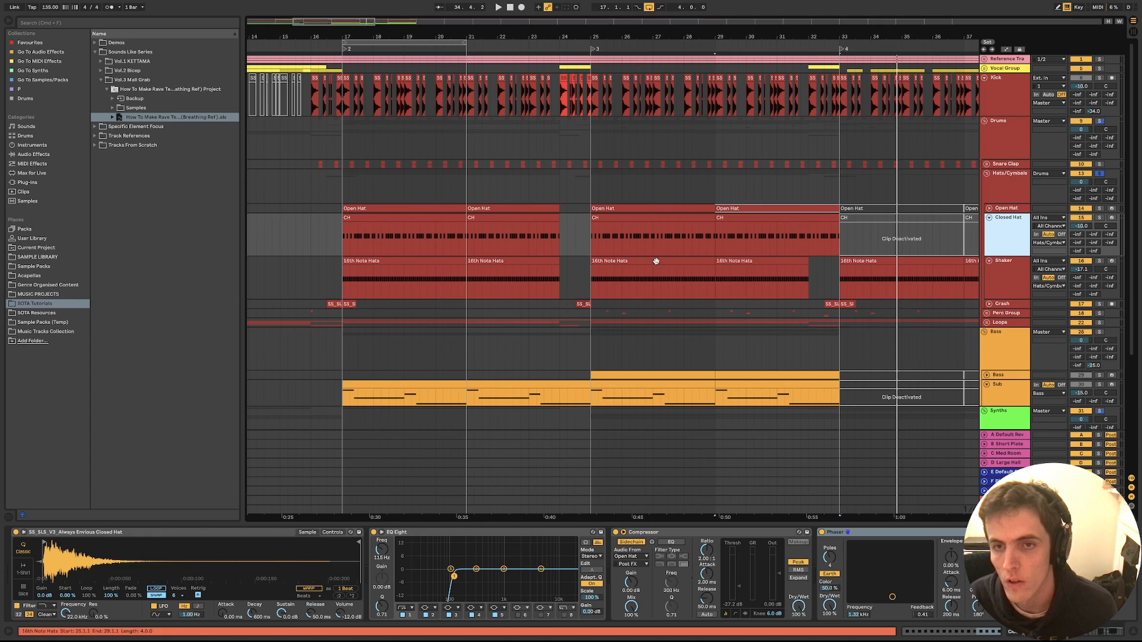
pyautogui.click(678, 208)
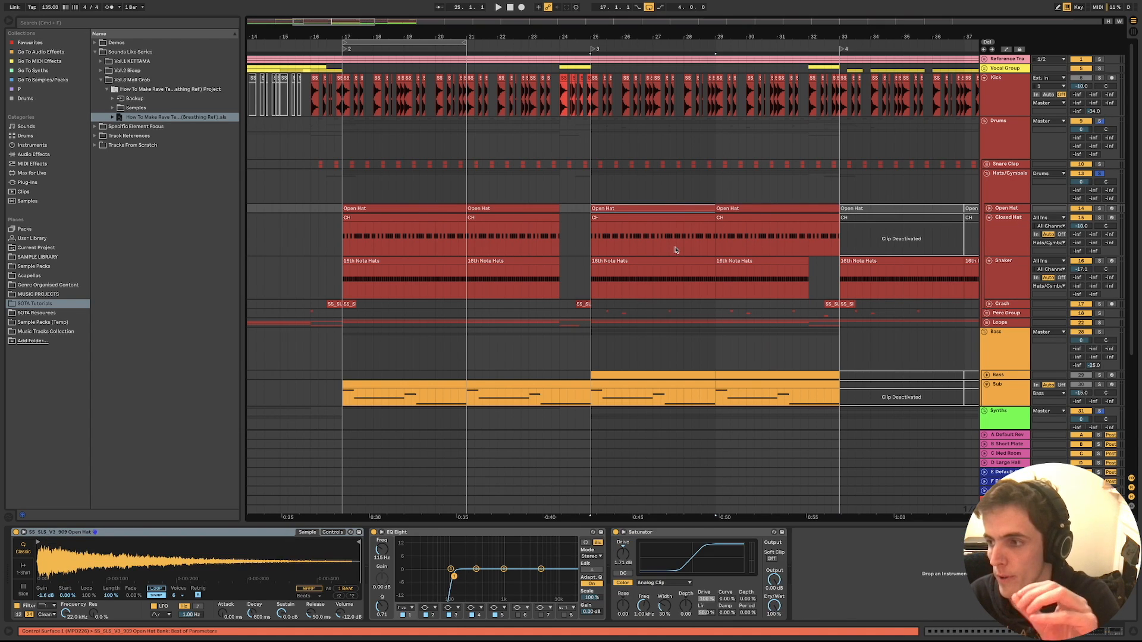
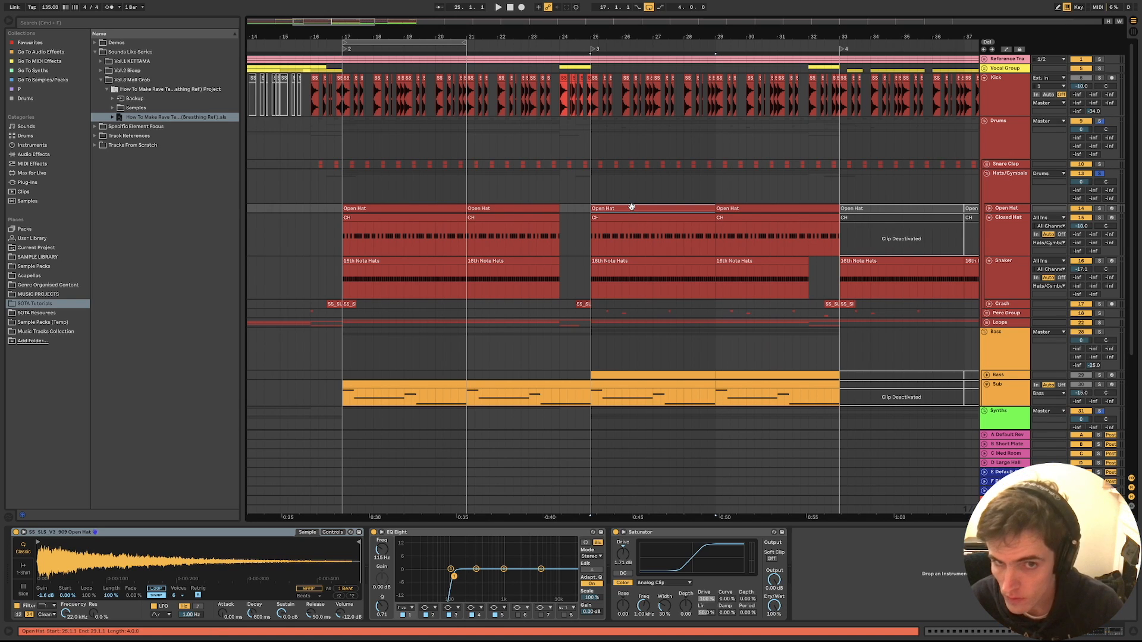
# Play the hats group together from bar 25 and audition the Open Hat soloed against it
pyautogui.press('space')
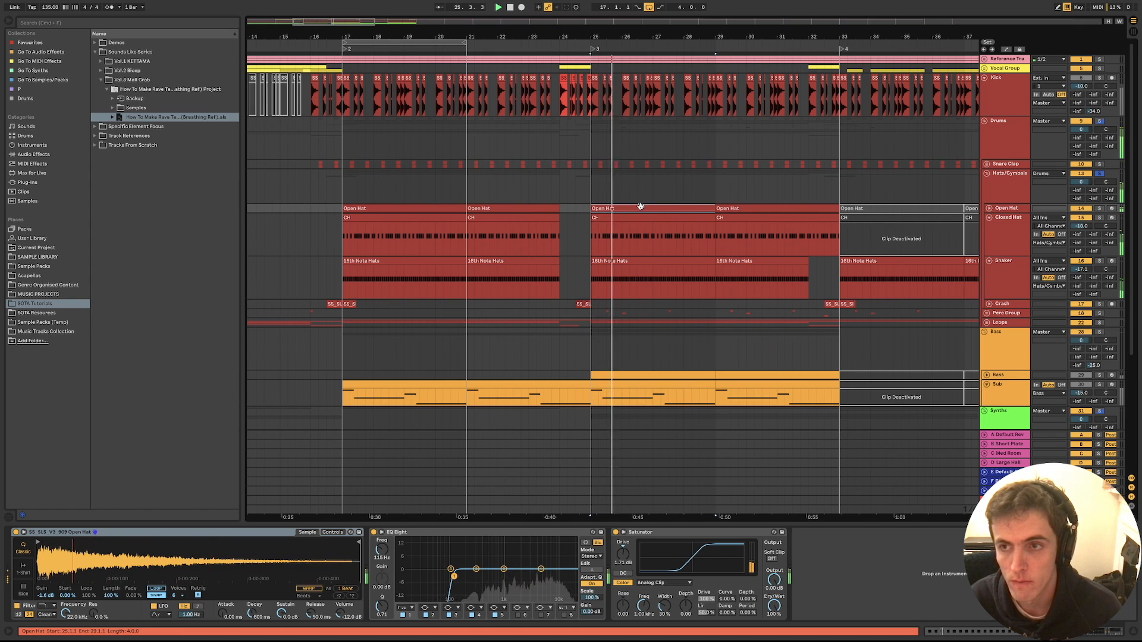
pyautogui.press('space')
pyautogui.press('space')
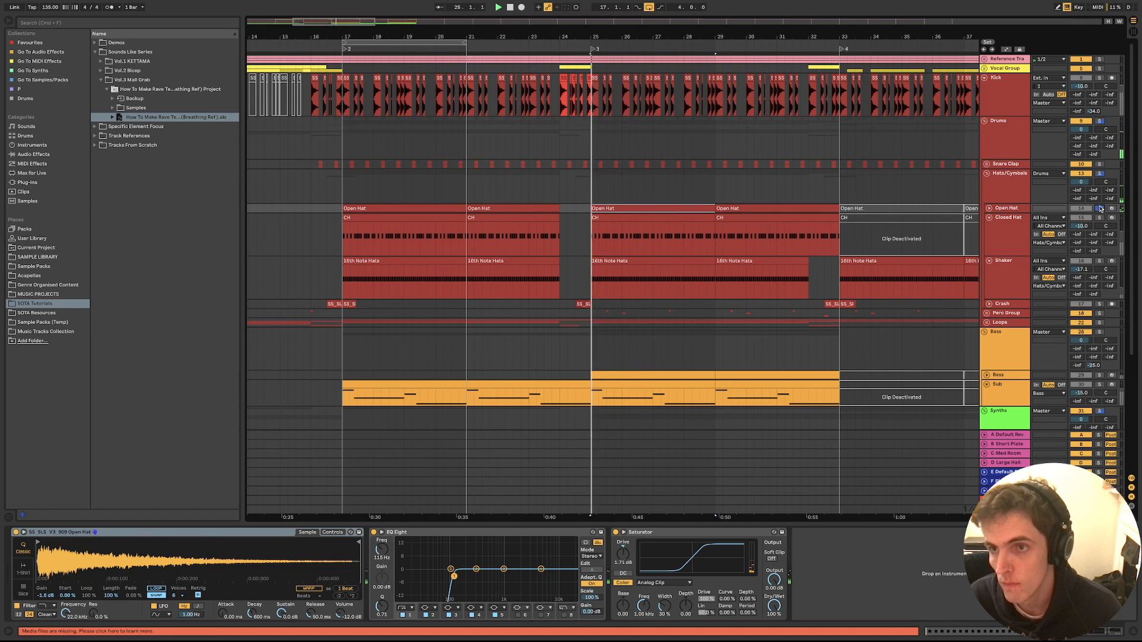
pyautogui.click(1098, 209)
pyautogui.press('space')
pyautogui.press('space')
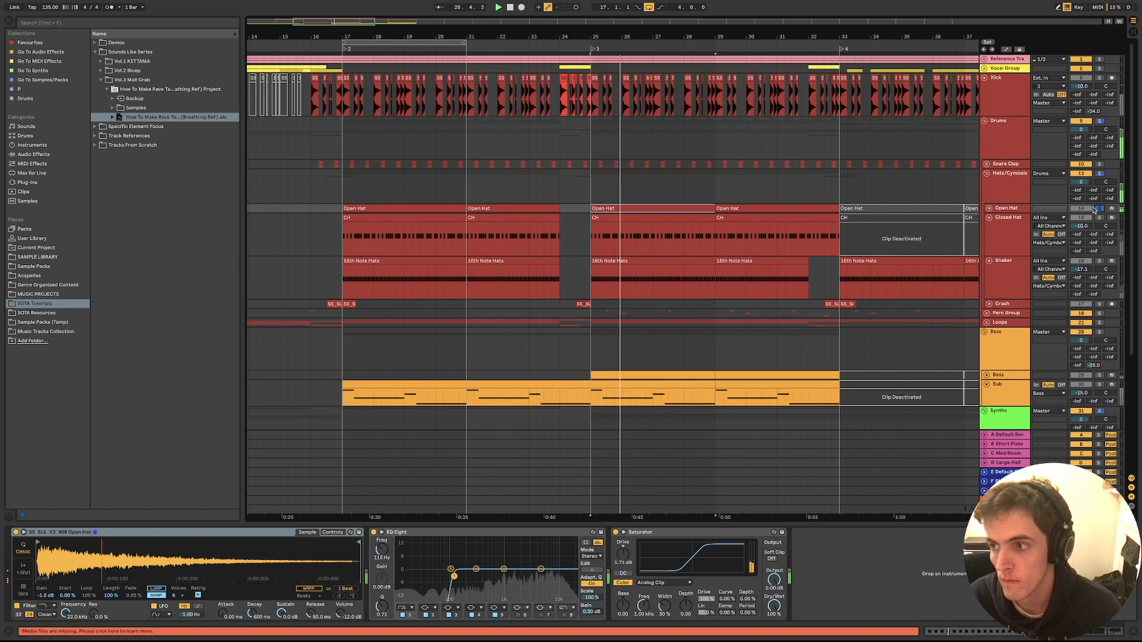
pyautogui.press('space')
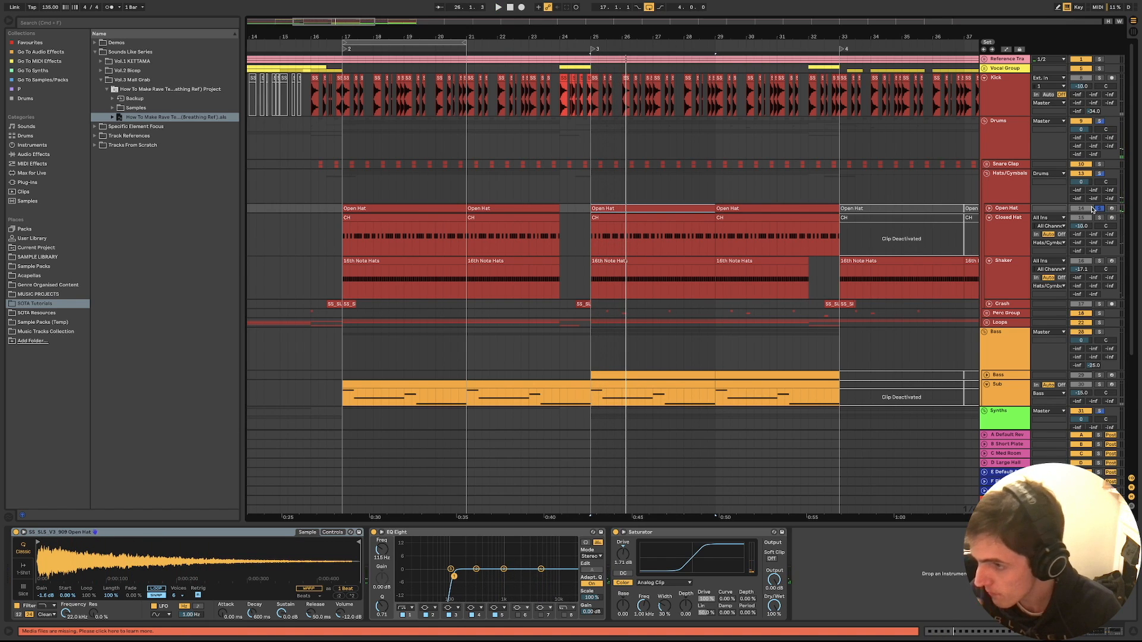
pyautogui.press('space')
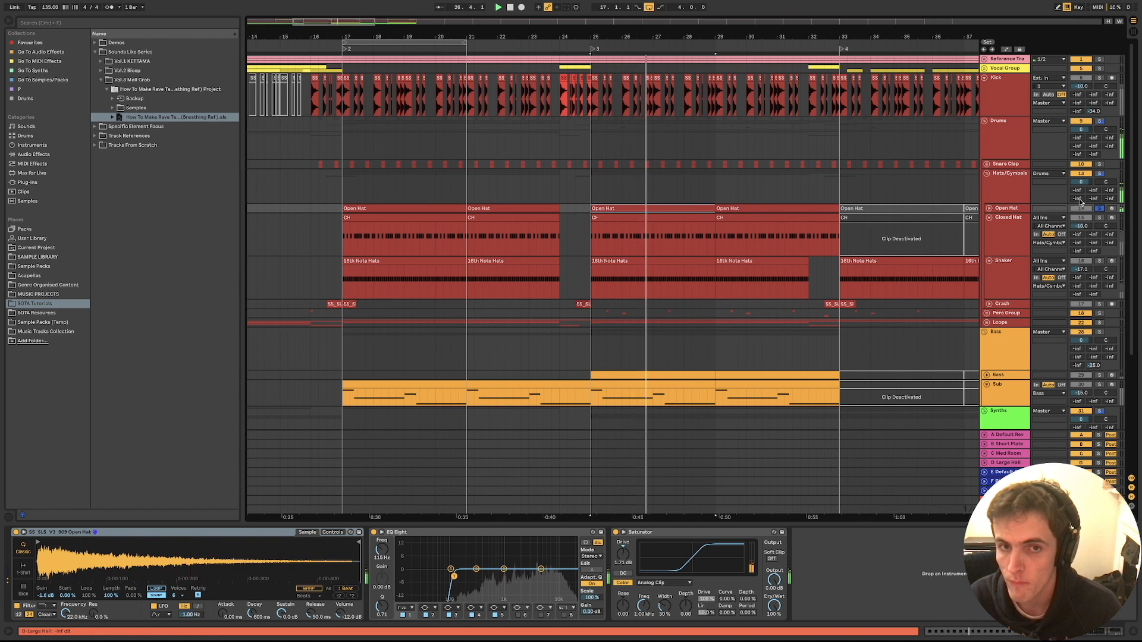
# Solo the Shaker, inspect the notes of its 16th Note Hats clip at bar 25 and its device chain, and fold the track
pyautogui.press('space')
pyautogui.press('space')
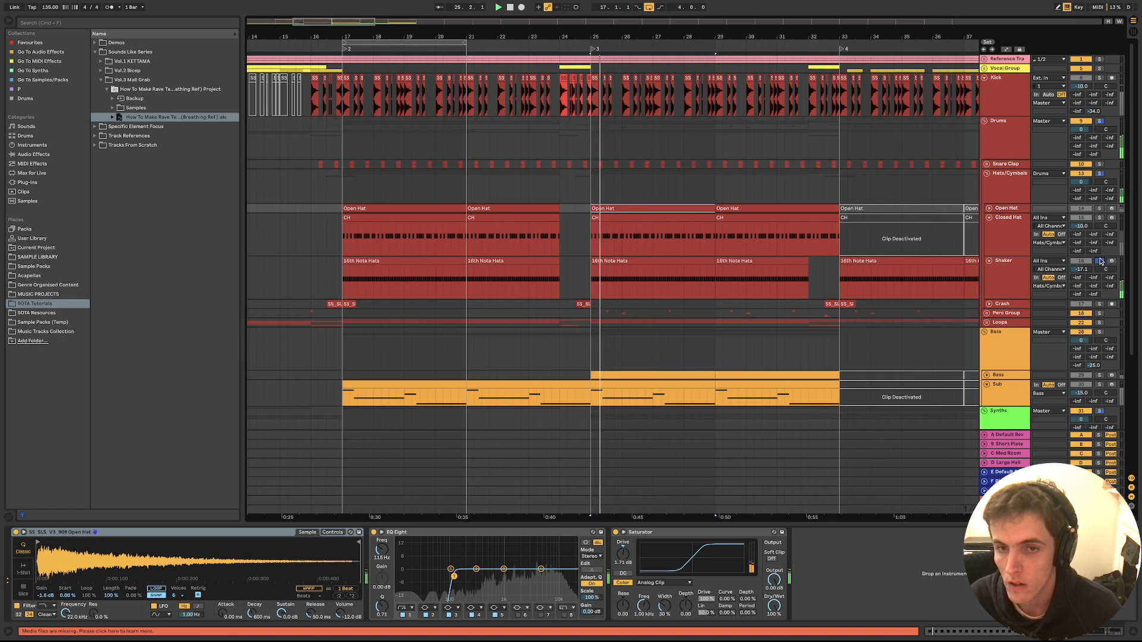
pyautogui.doubleClick(658, 262)
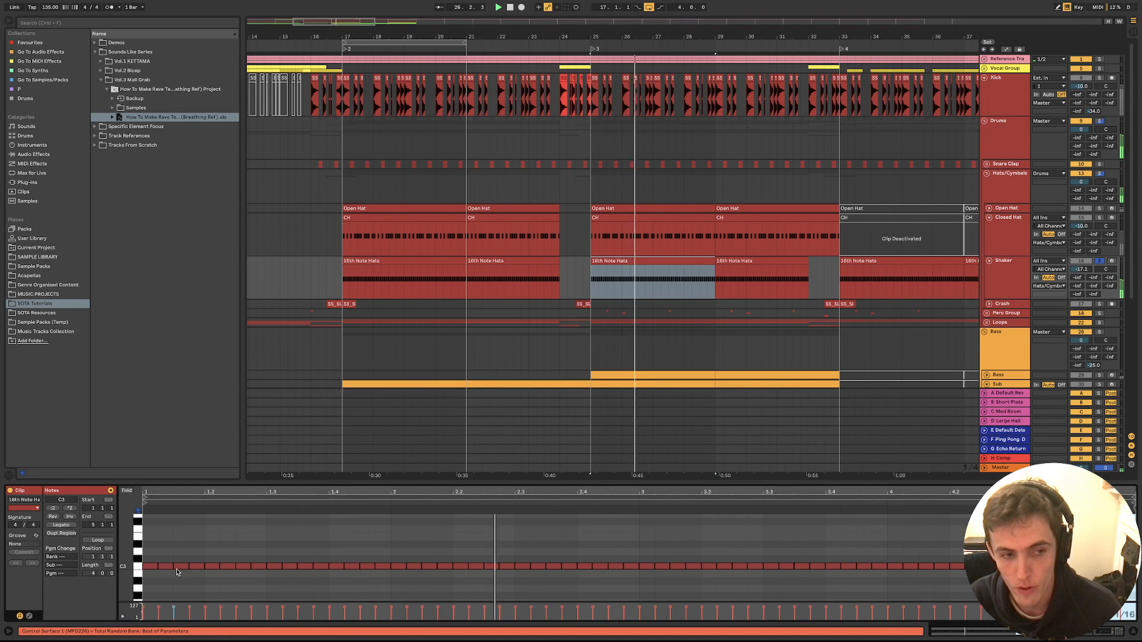
pyautogui.doubleClick(1014, 273)
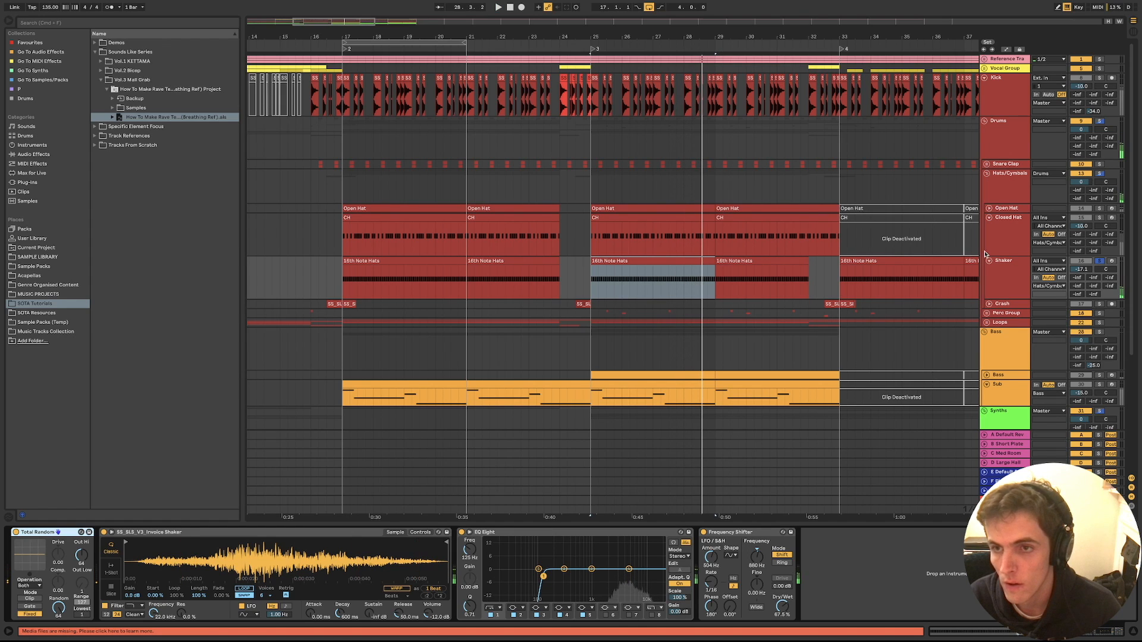
pyautogui.click(990, 262)
# Show the Closed Hat's devices during playback and open the notes of its CH clip at bar 25
pyautogui.click(1004, 229)
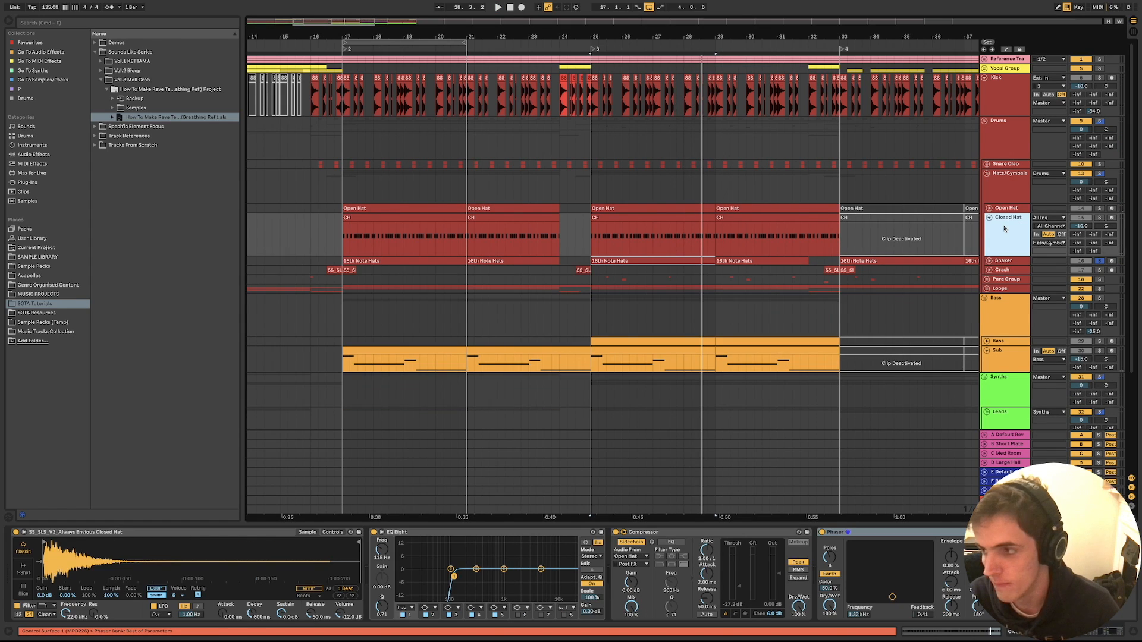
pyautogui.press('space')
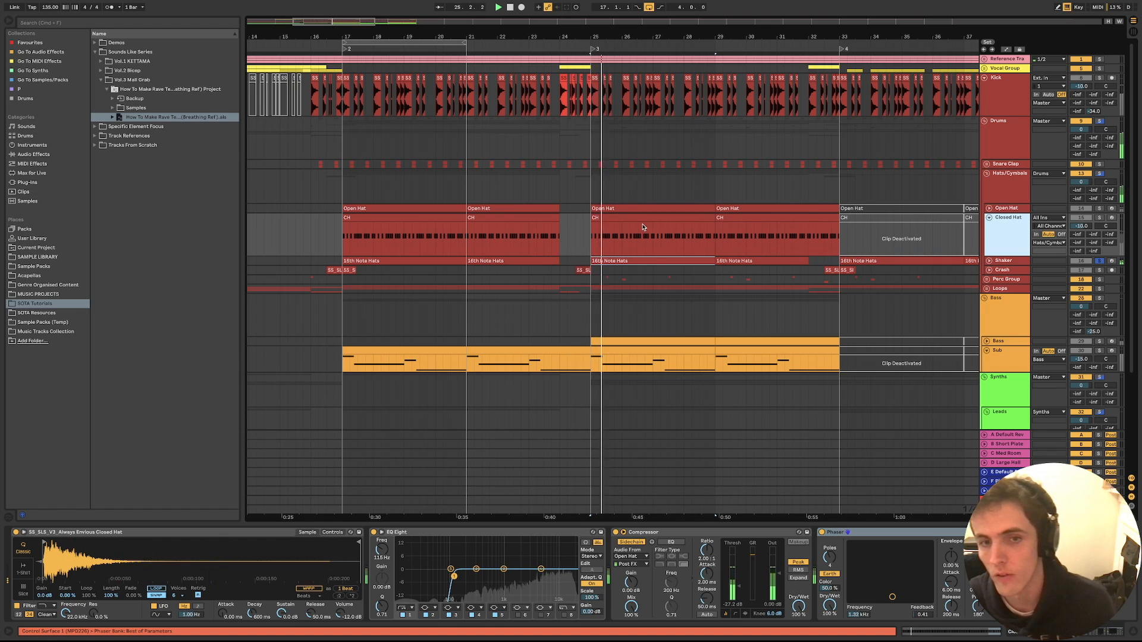
pyautogui.click(605, 226)
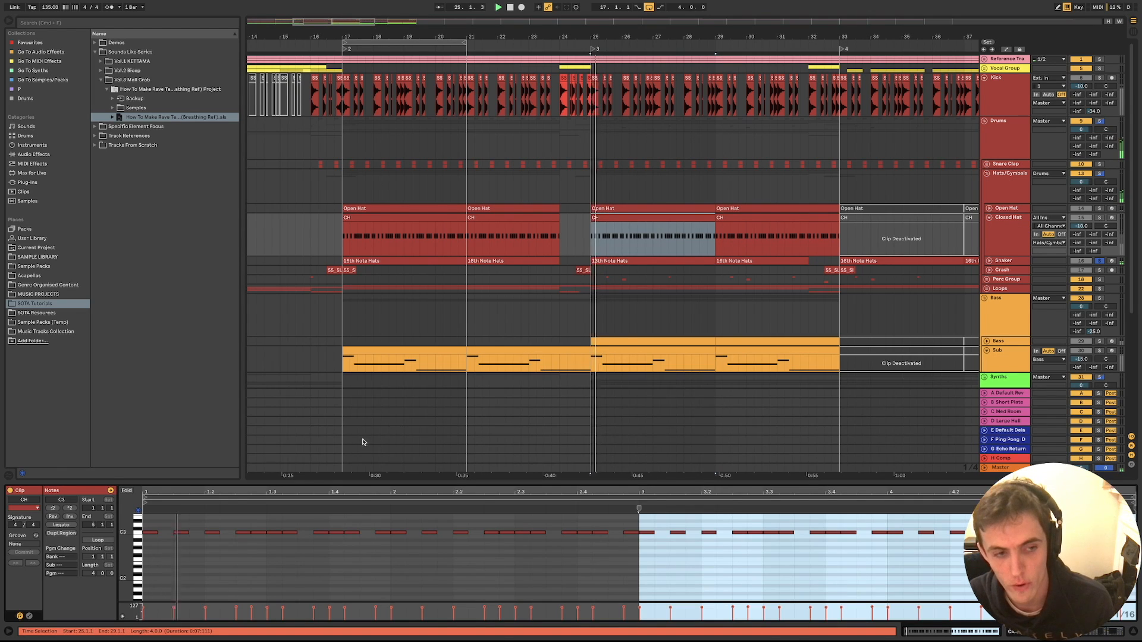
pyautogui.press('space')
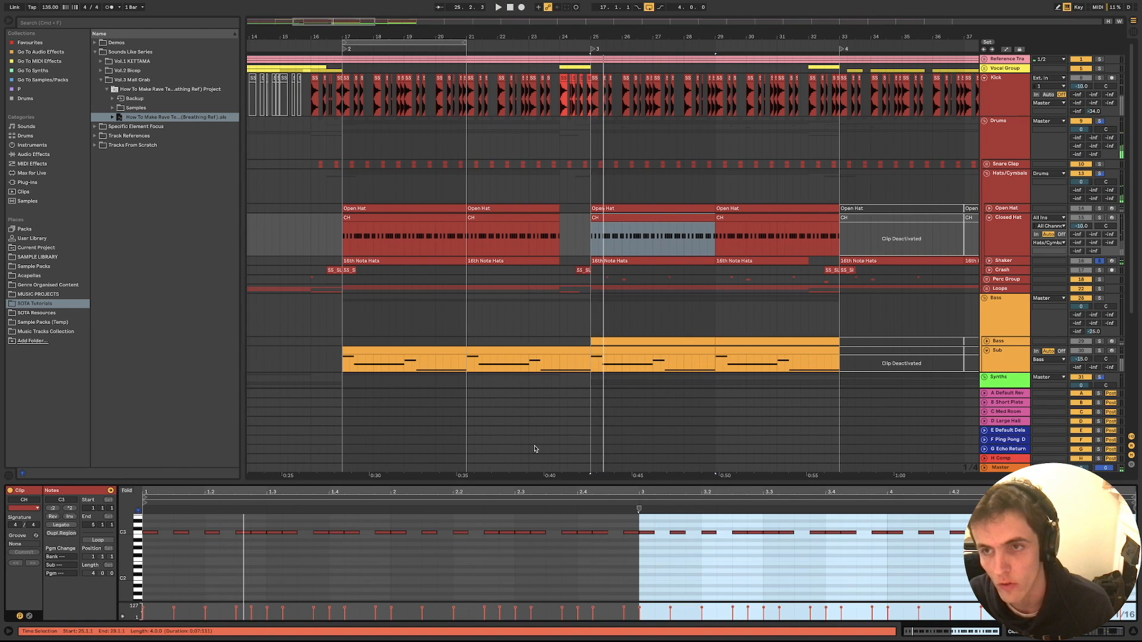
# Solo the Closed Hat, turn off its Phaser and play it from bar 25
pyautogui.click(1100, 218)
pyautogui.click(1022, 234)
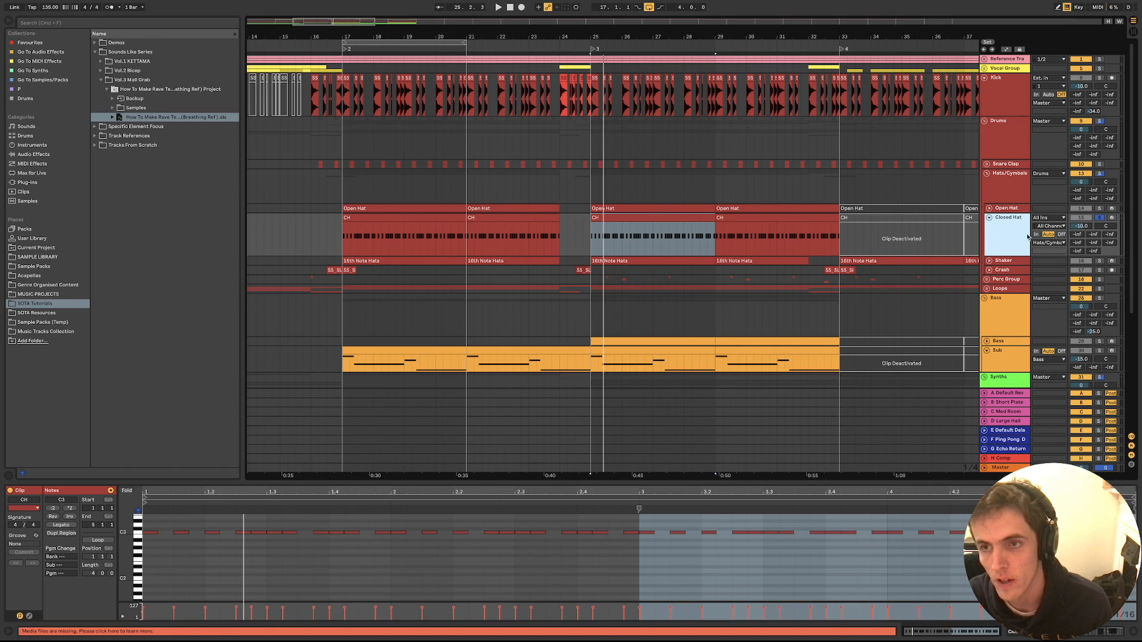
pyautogui.click(822, 532)
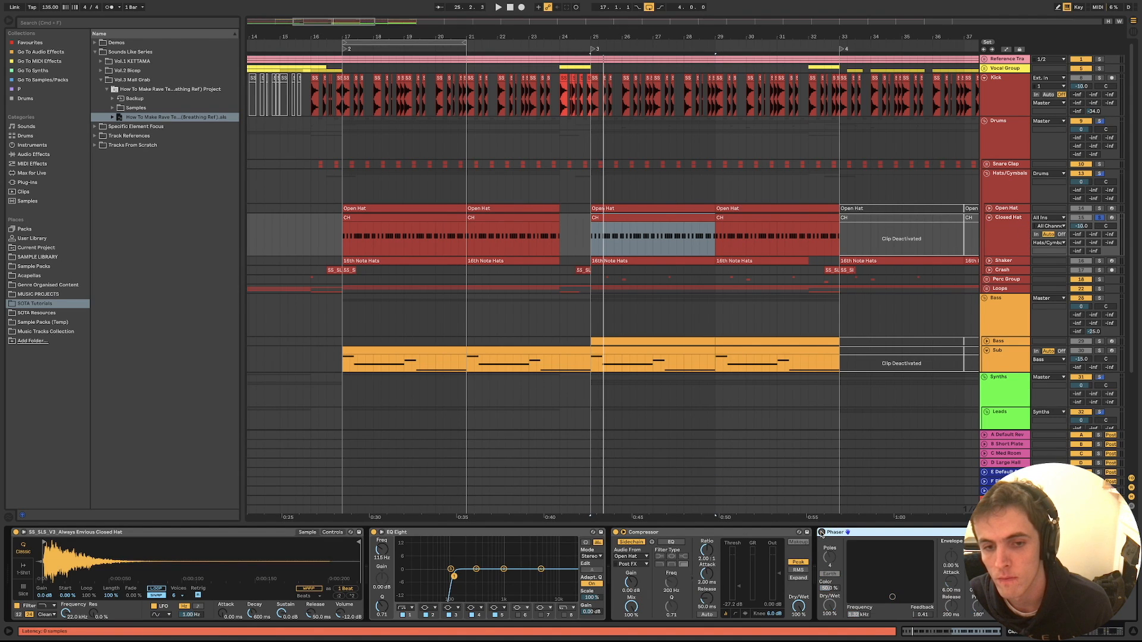
pyautogui.press('space')
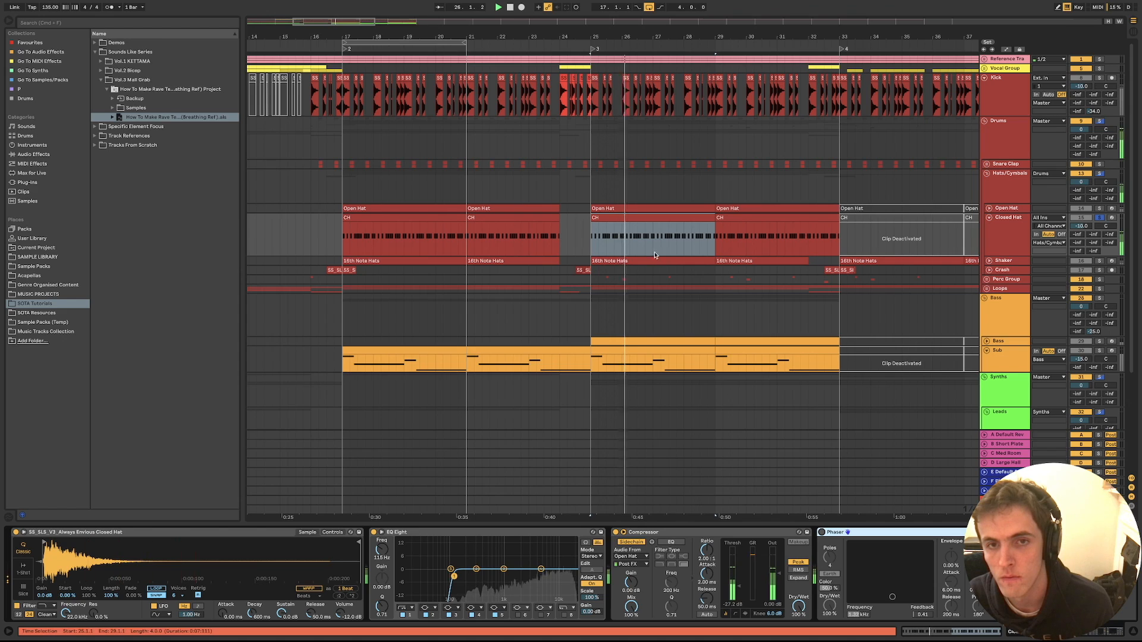
# Open the CH clip's notes at bar 25, replay the Closed Hat and solo the Open Hat alongside it
pyautogui.doubleClick(645, 220)
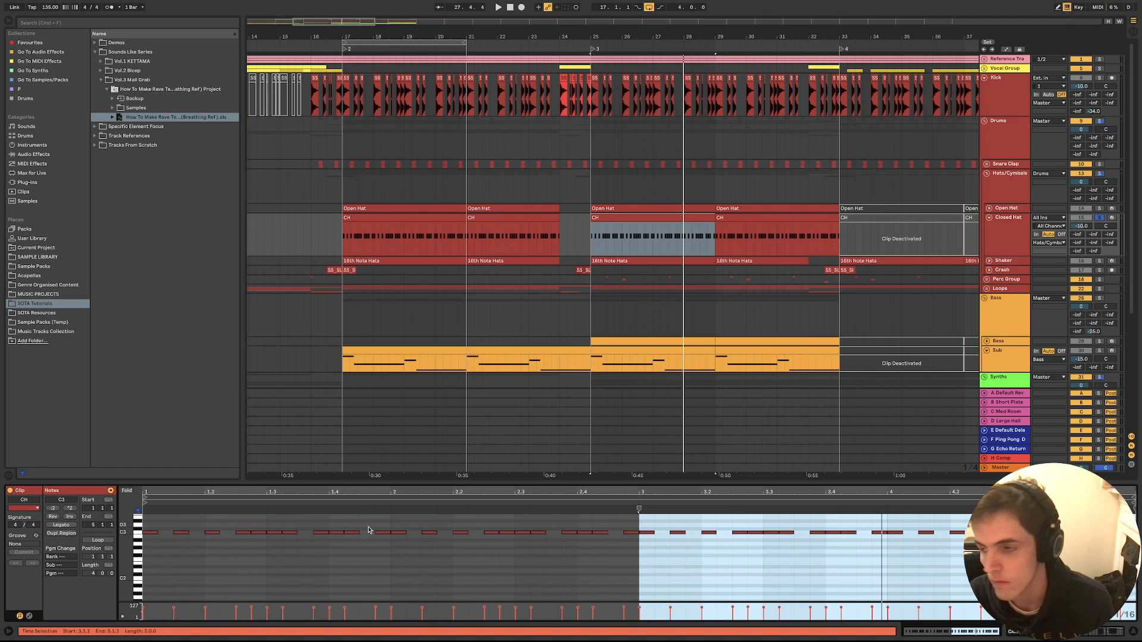
pyautogui.press('space')
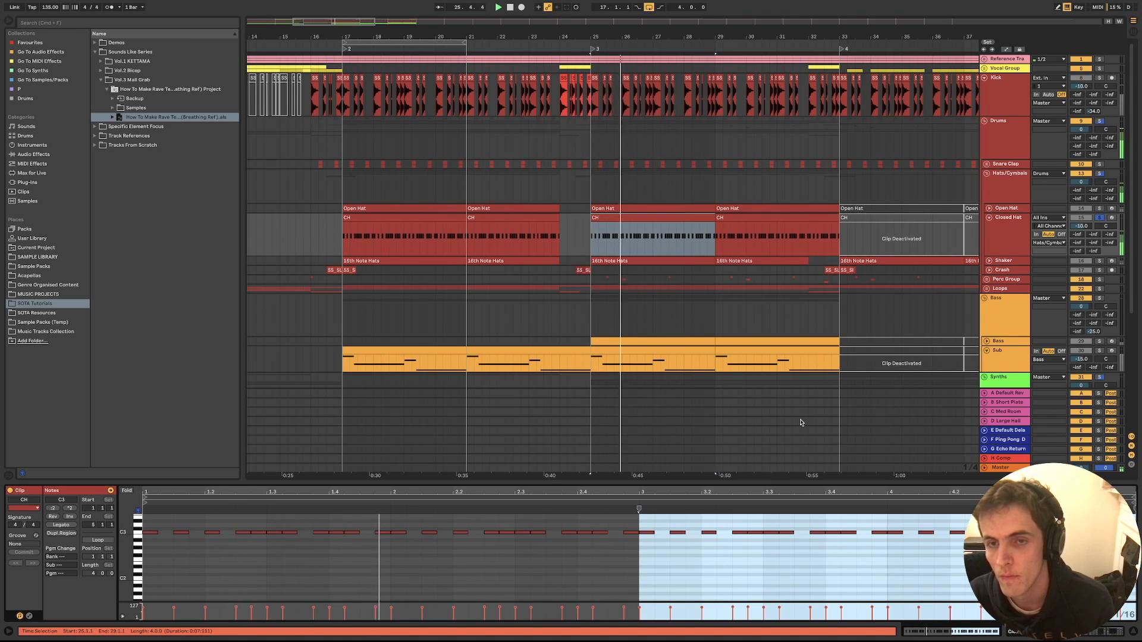
pyautogui.click(1099, 209)
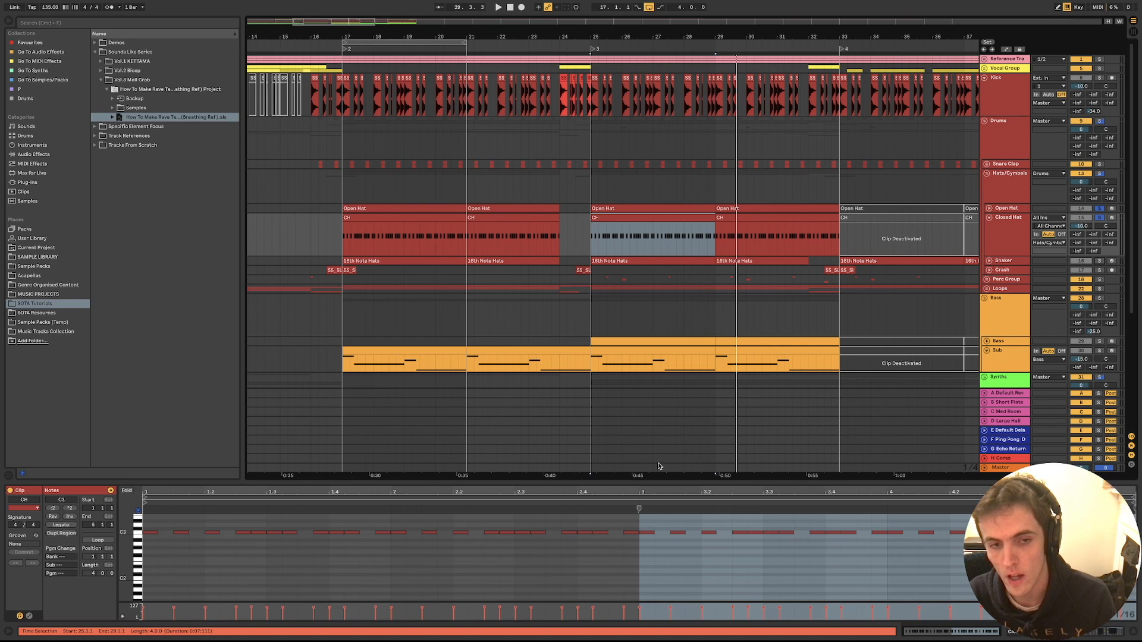
# Select the CH and Open Hat clips at bar 25 together to view their notes in one editor
pyautogui.click(613, 518)
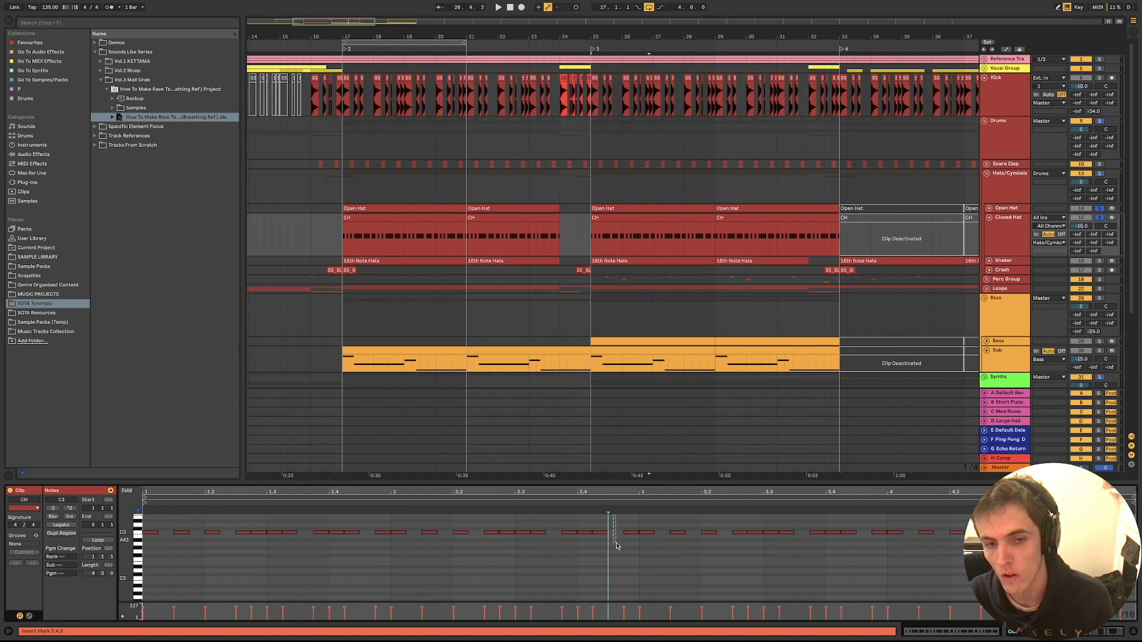
pyautogui.click(641, 220)
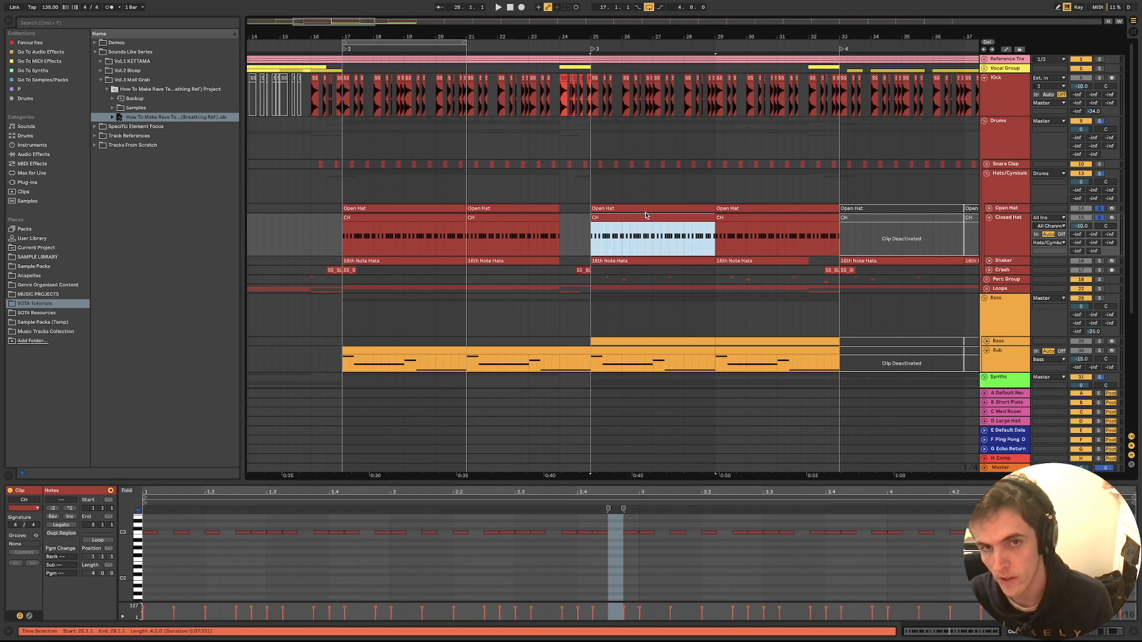
pyautogui.keyDown('shift'); pyautogui.click(645, 208); pyautogui.keyUp('shift')
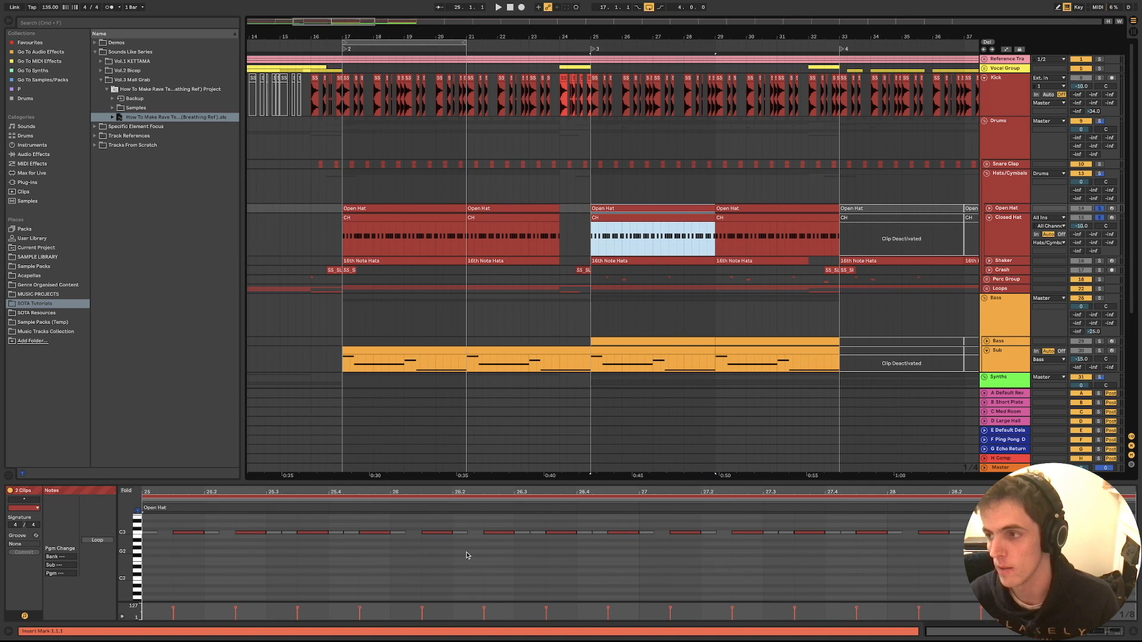
# Show the Closed Hat's devices and play it from bar 25, comparing its Compressor off and back on
pyautogui.click(1013, 240)
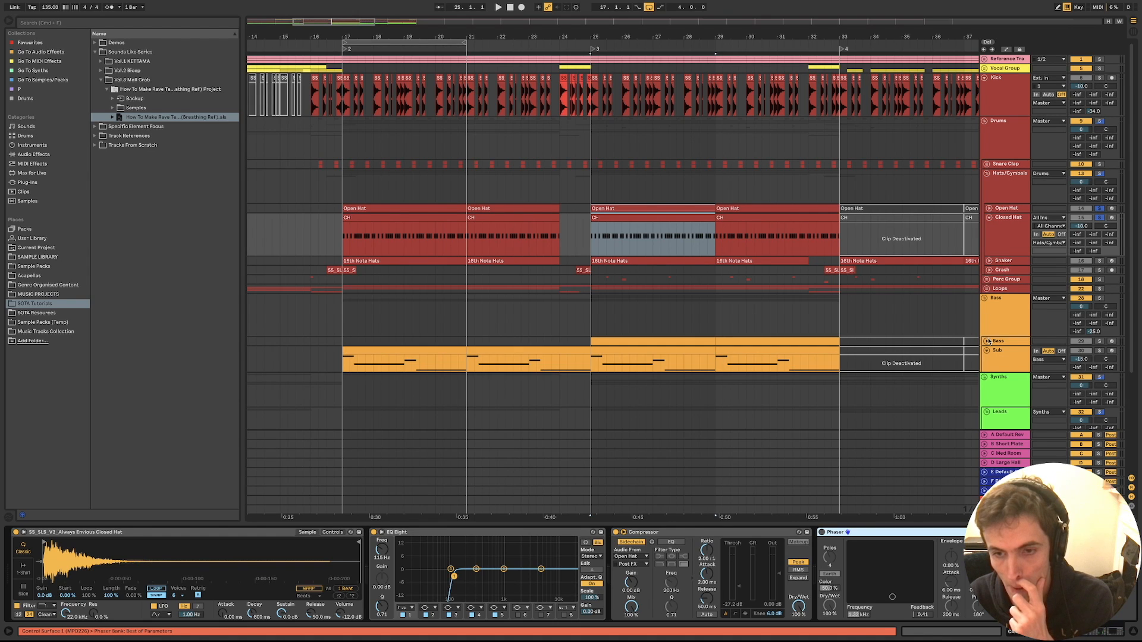
pyautogui.press('space')
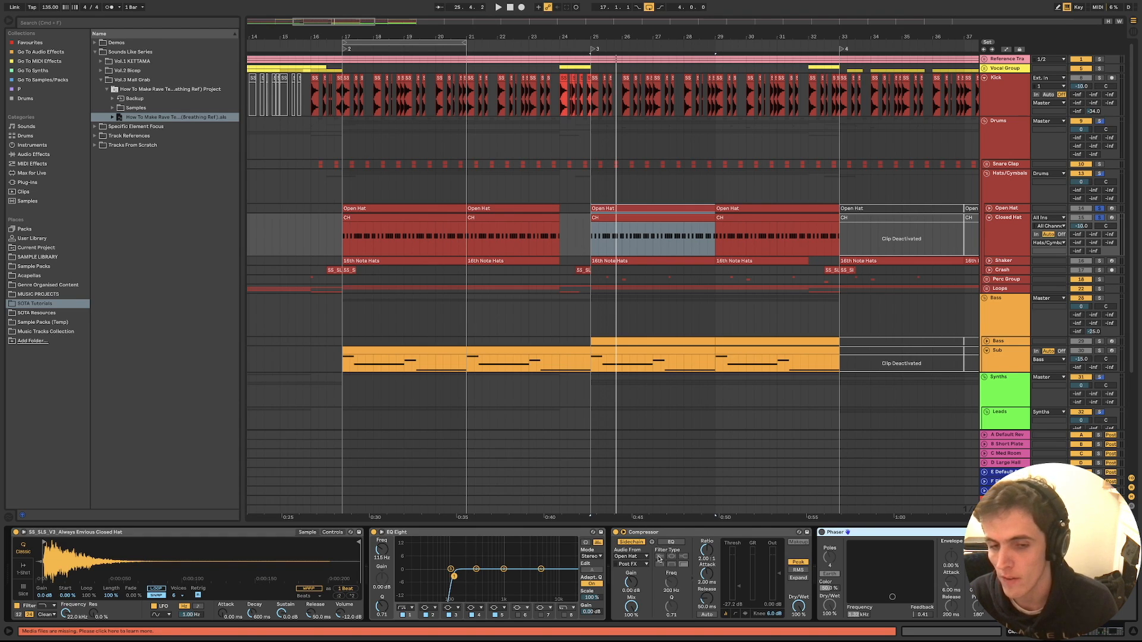
pyautogui.press('space')
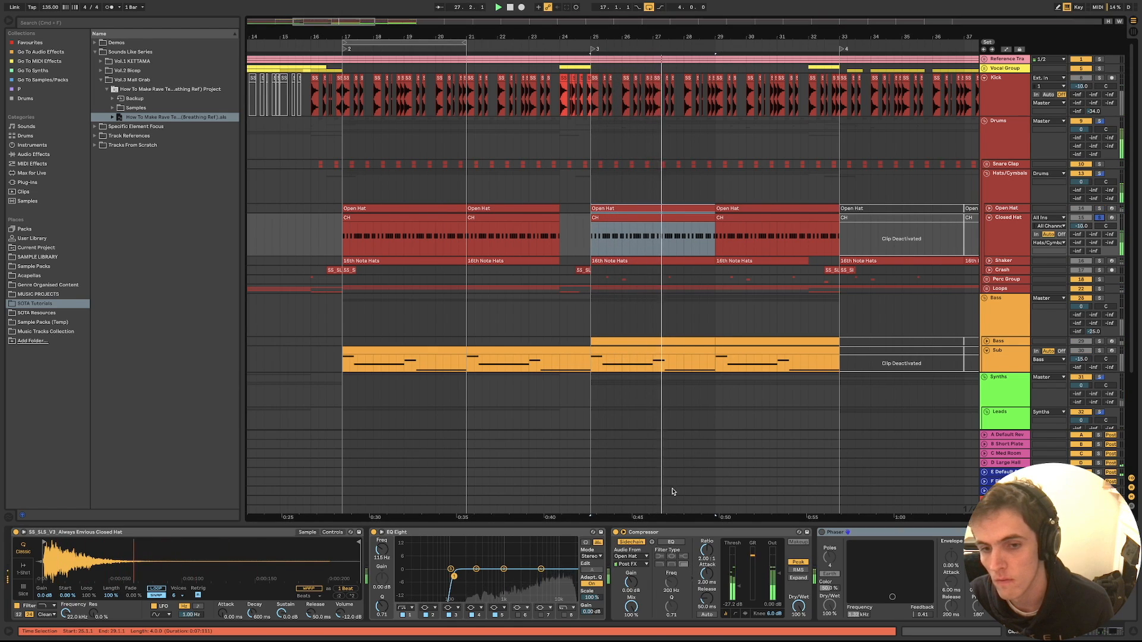
pyautogui.click(616, 532)
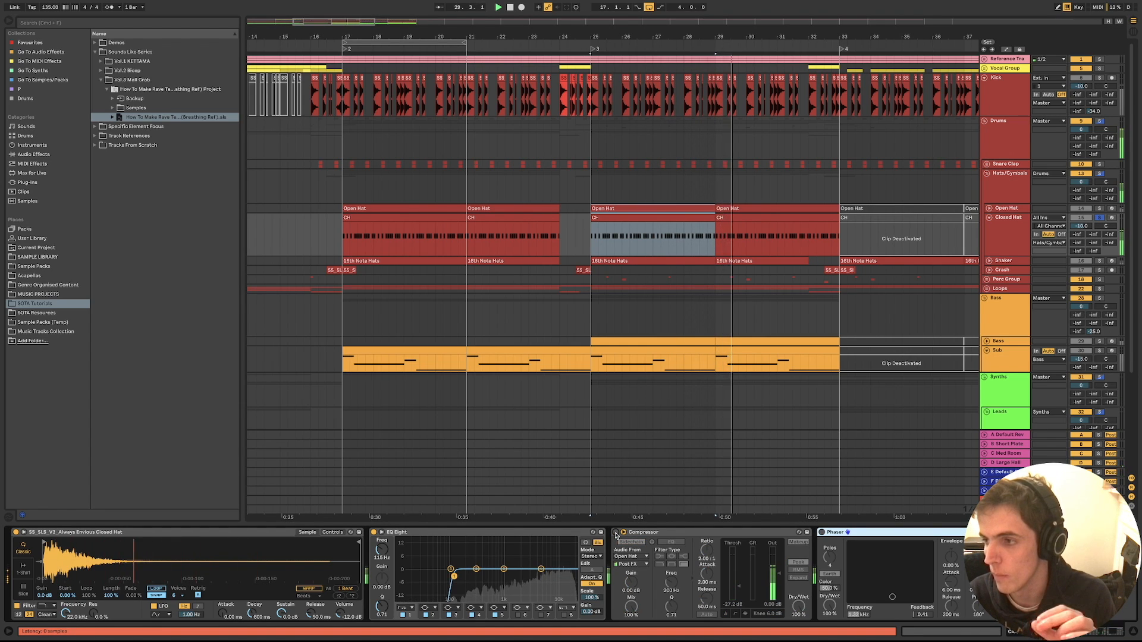
pyautogui.click(616, 533)
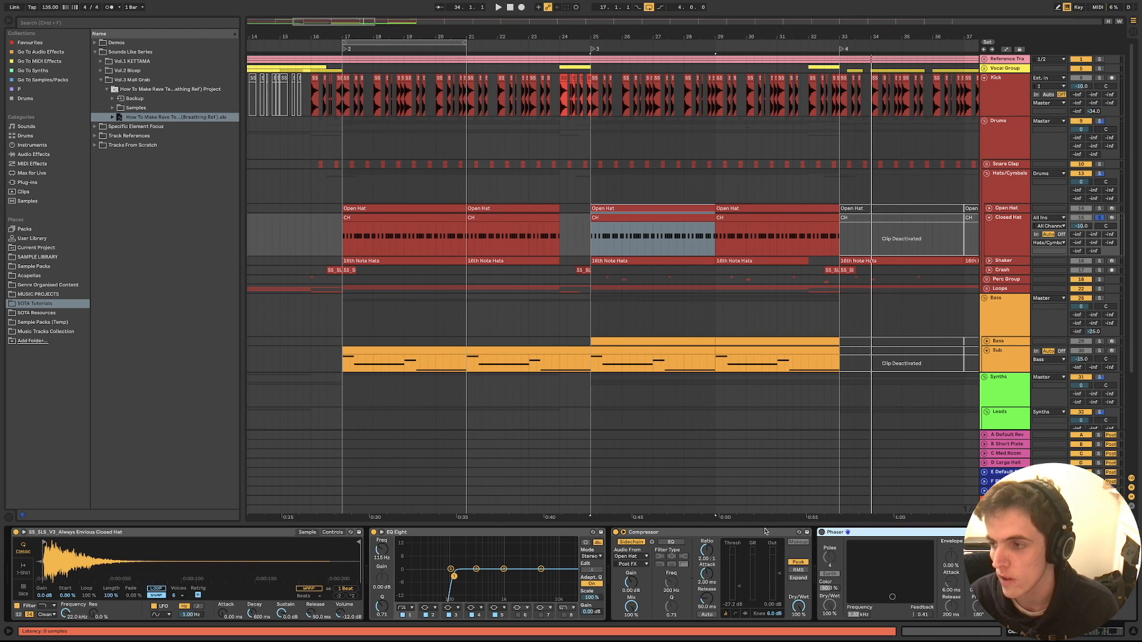
# Turn on the Closed Hat's Phaser and audition the track repeatedly from bar 25
pyautogui.click(821, 532)
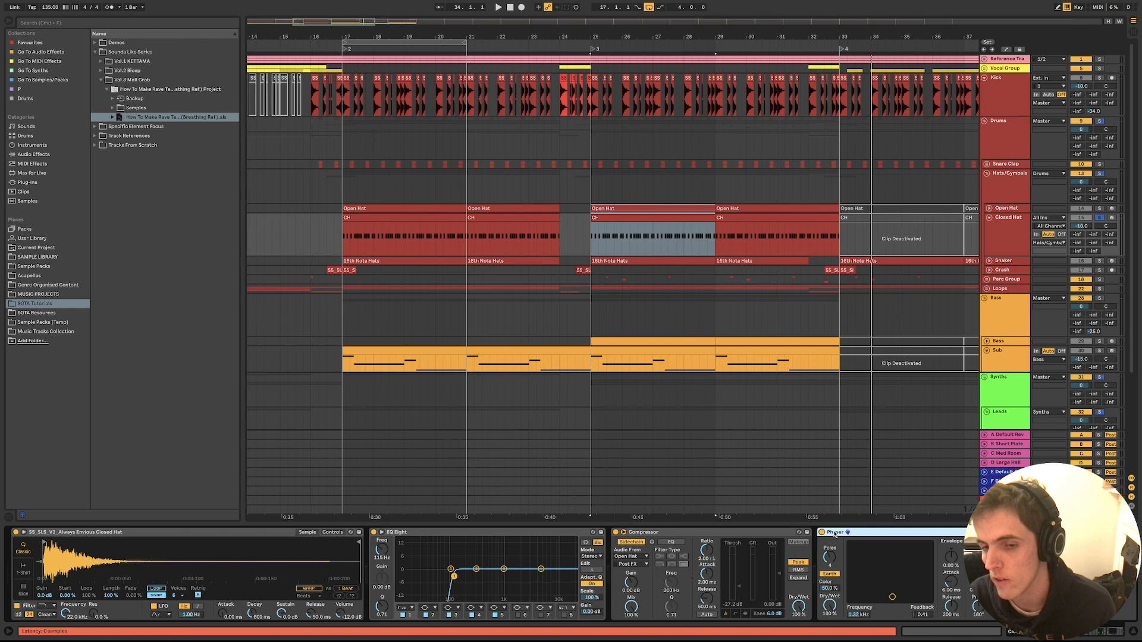
pyautogui.press('space')
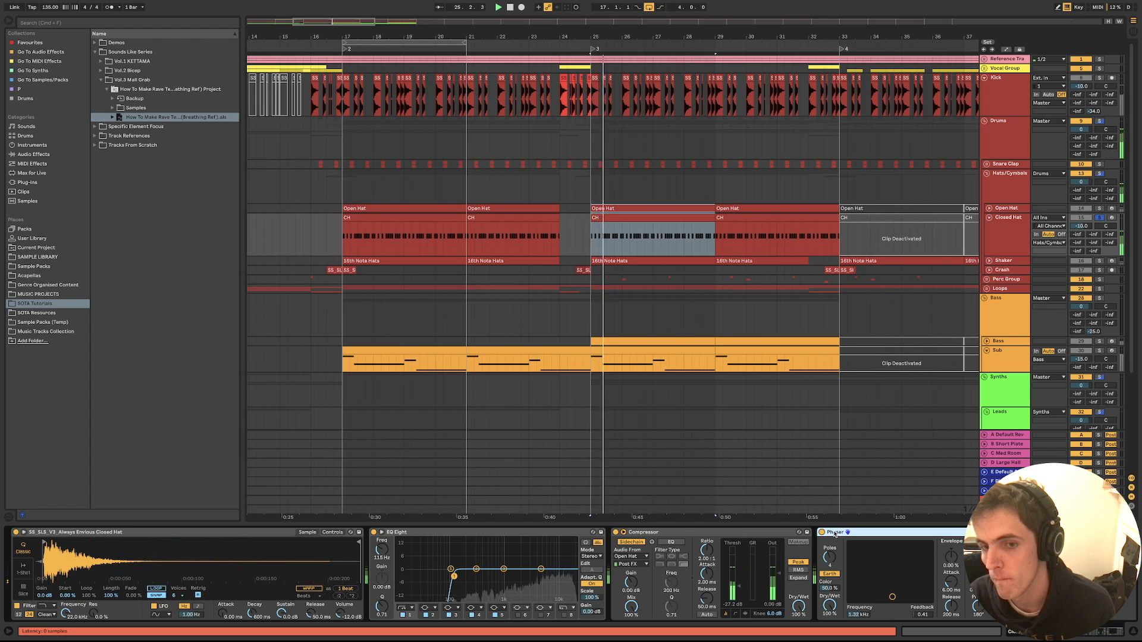
pyautogui.moveTo(829, 606)
pyautogui.mouseDown()
pyautogui.moveTo(829, 641)
pyautogui.moveTo(829, 605)
pyautogui.mouseUp()
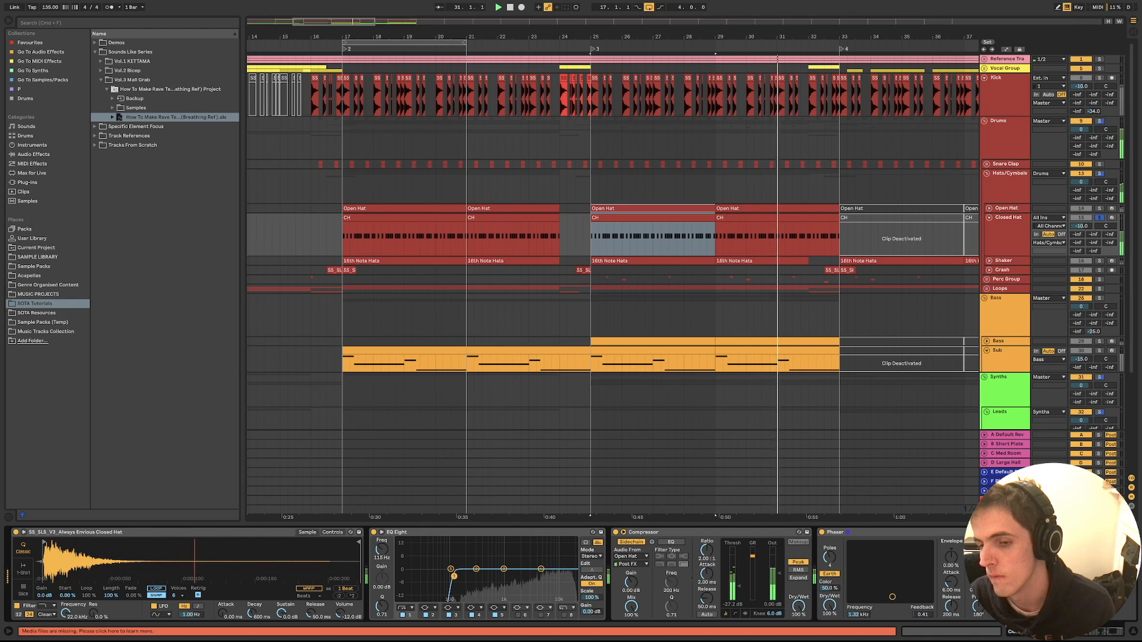
pyautogui.press('space')
pyautogui.press('space')
pyautogui.press('space')
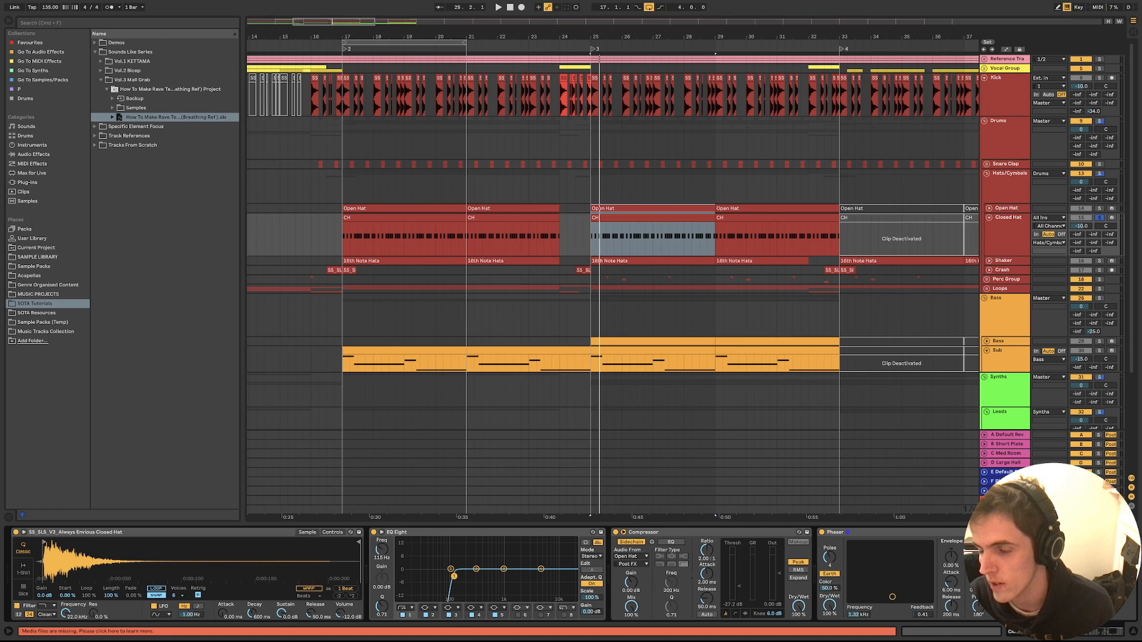
pyautogui.press('space')
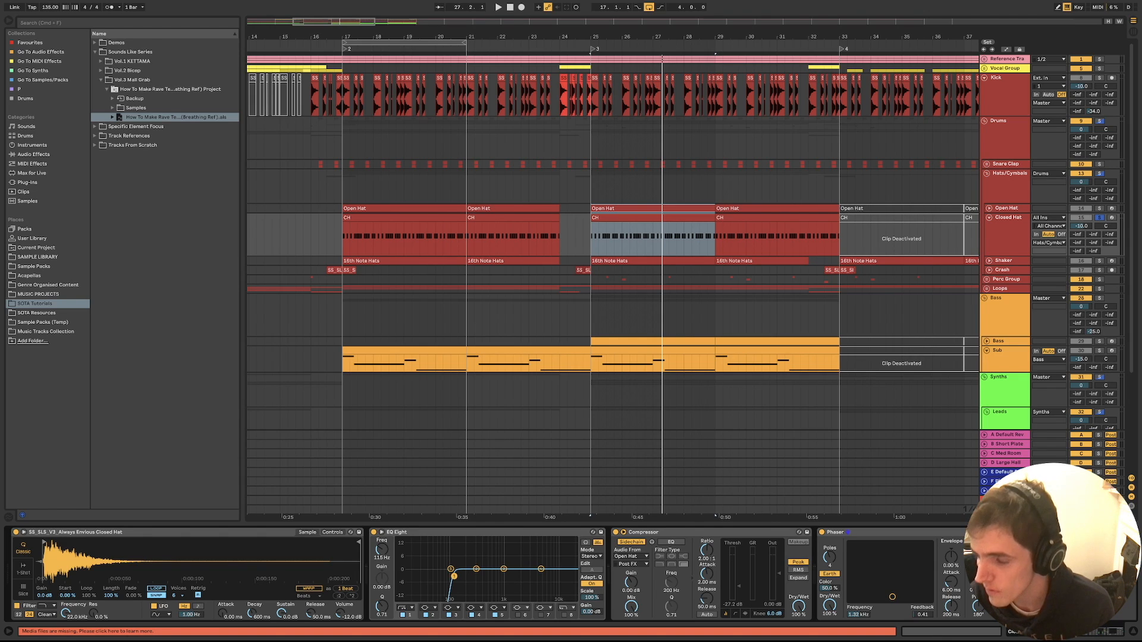
pyautogui.press('space')
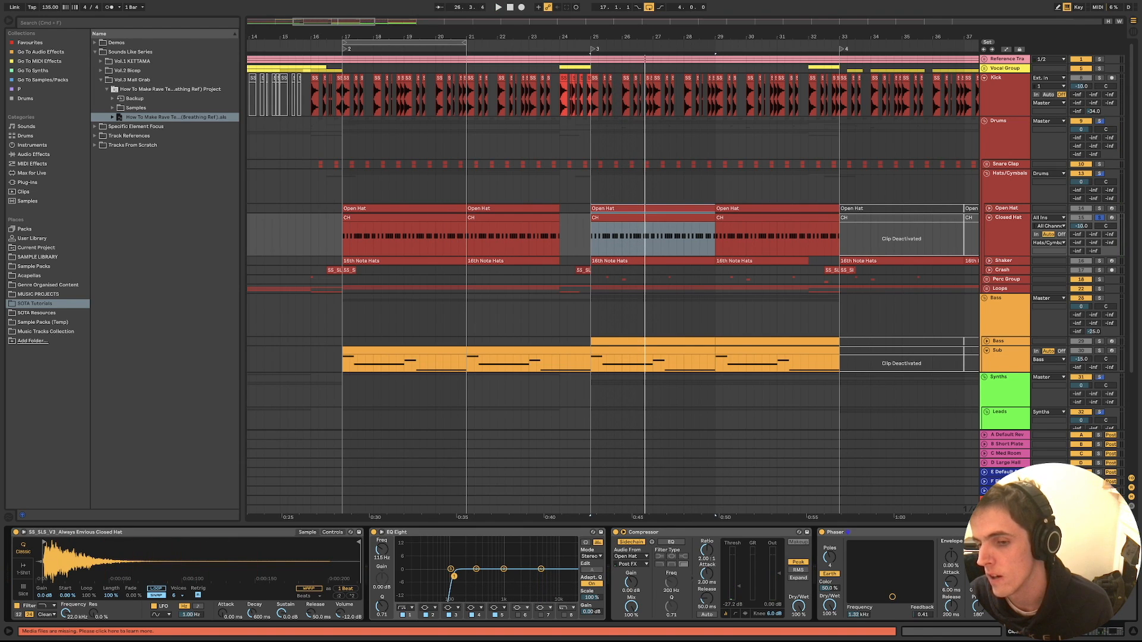
pyautogui.press('space')
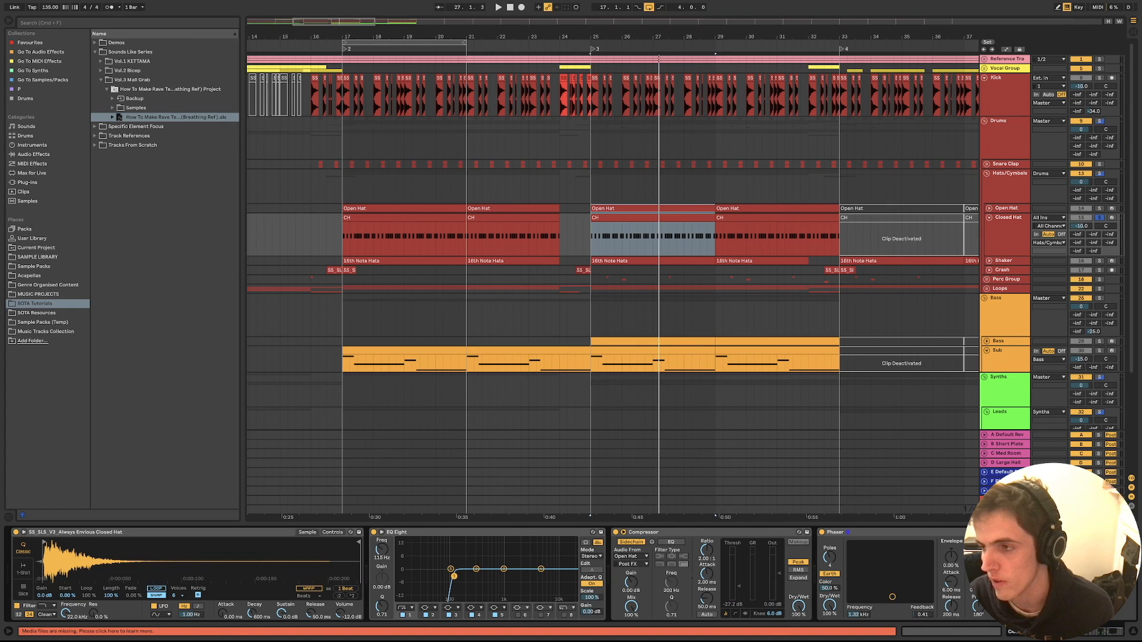
# Compare the Closed Hat from bar 25 with its Phaser off and back on
pyautogui.click(821, 535)
pyautogui.press('space')
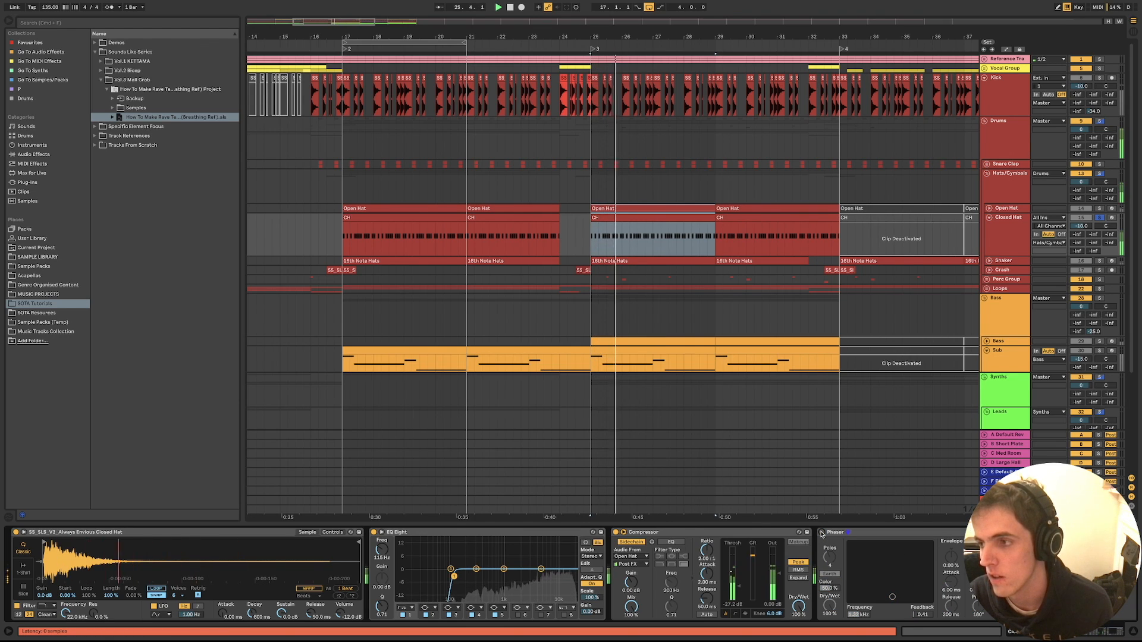
pyautogui.click(822, 534)
pyautogui.press('space')
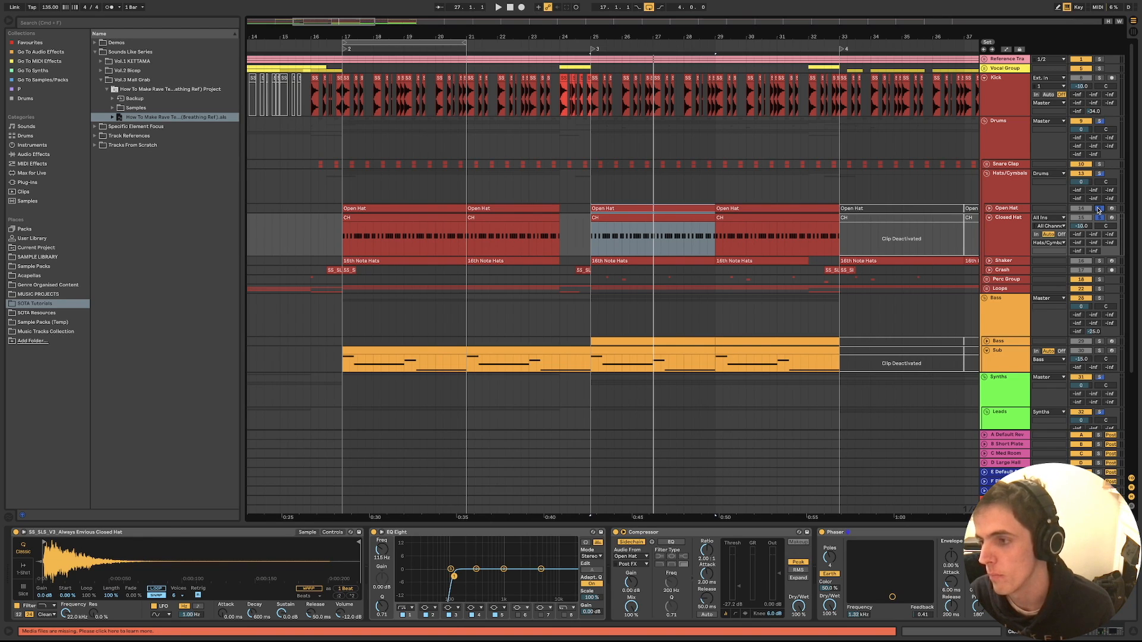
# Replace the individual hat solos with a solo of the Hats/Cymbals group during playback from bar 25, and fold the Closed Hat track
pyautogui.click(1098, 211)
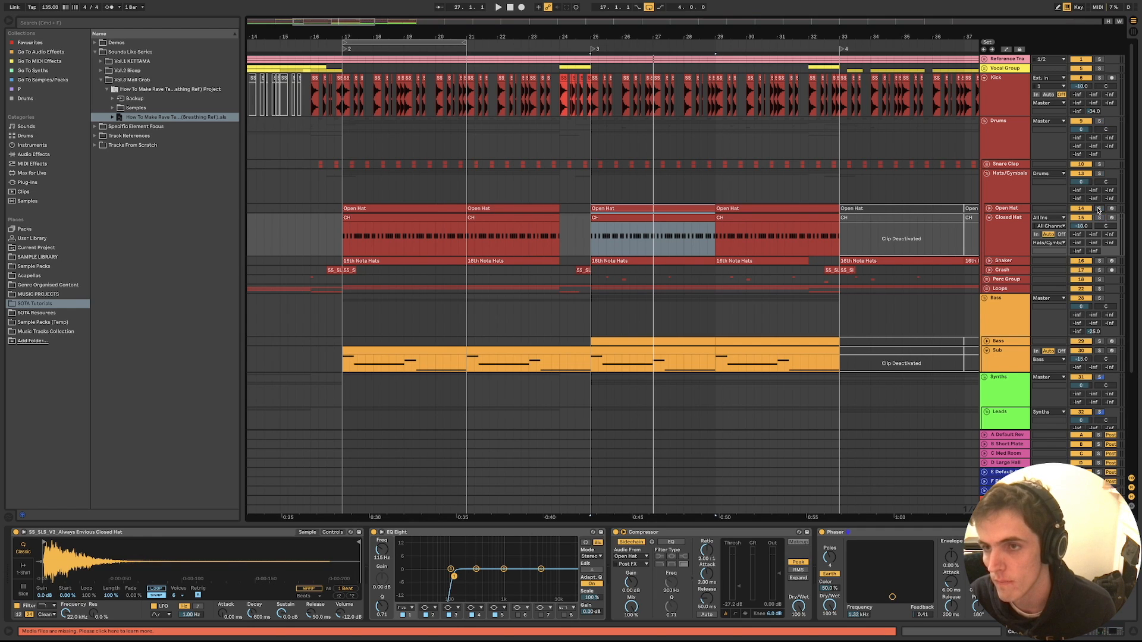
pyautogui.press('space')
pyautogui.click(1099, 173)
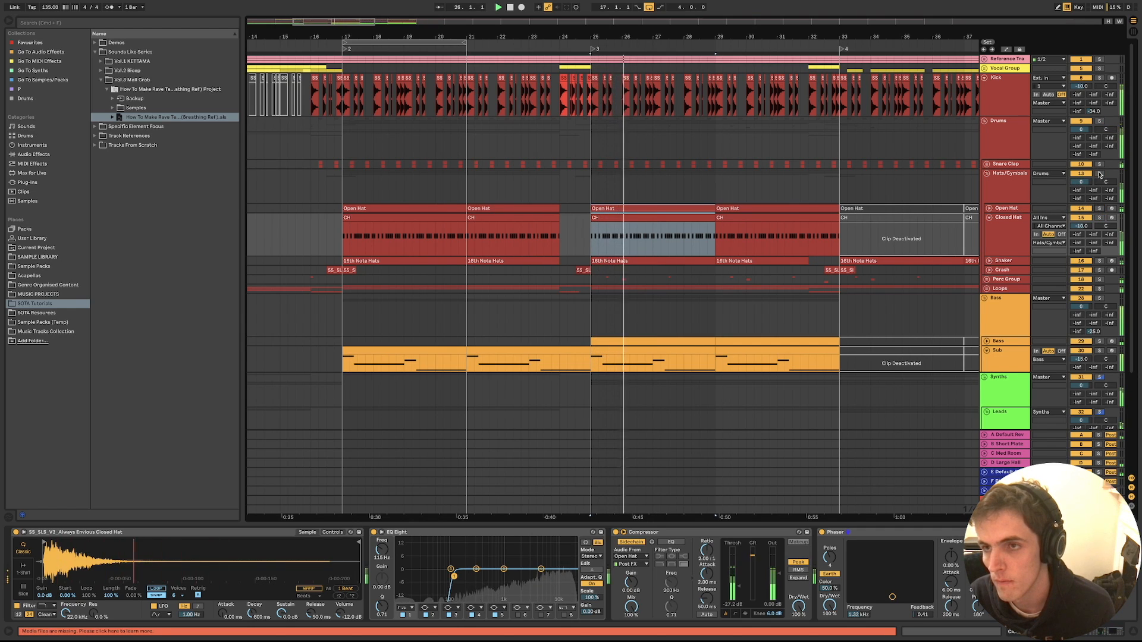
pyautogui.click(990, 219)
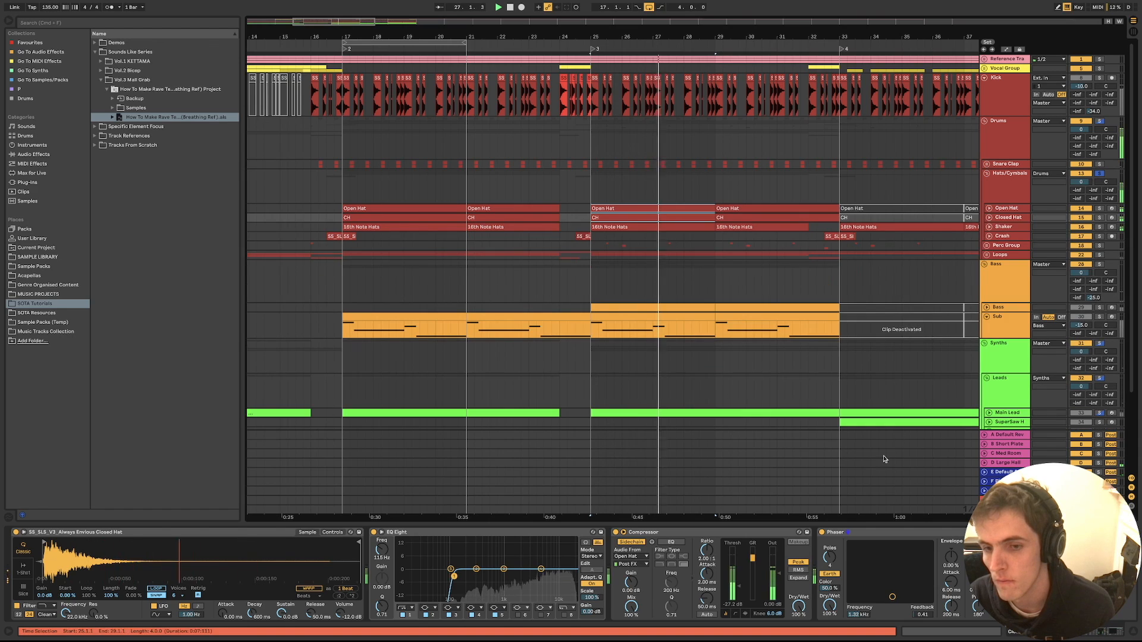
# Toggle the Closed Hat's Phaser off and on within the soloed group and show the Hats/Cymbals group's EQ Eight
pyautogui.click(822, 533)
pyautogui.click(822, 533)
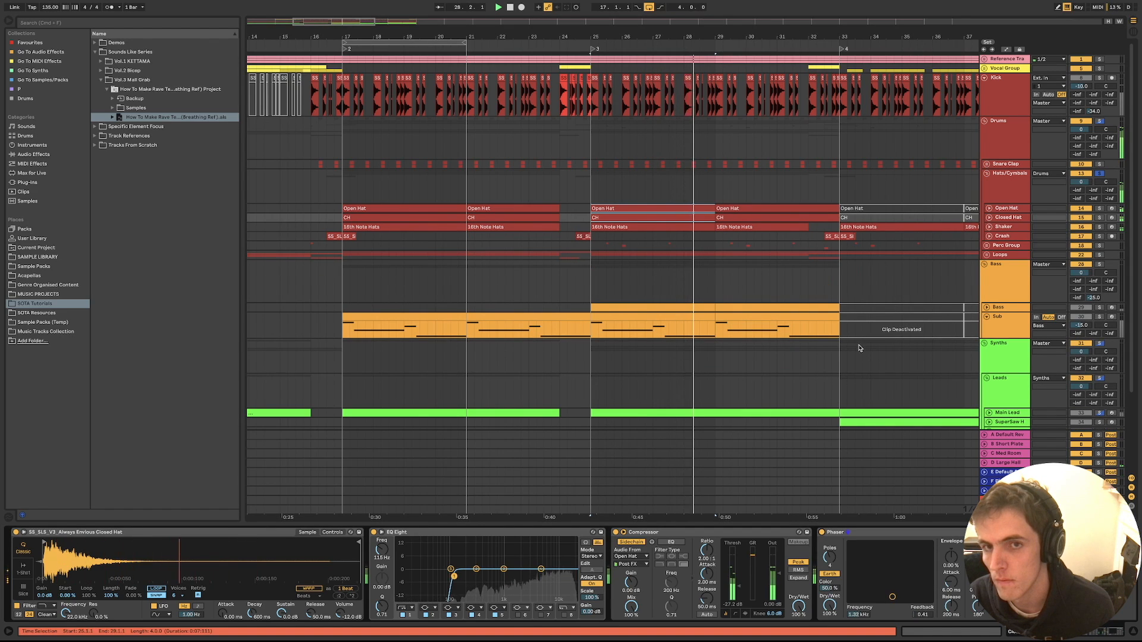
pyautogui.click(1003, 180)
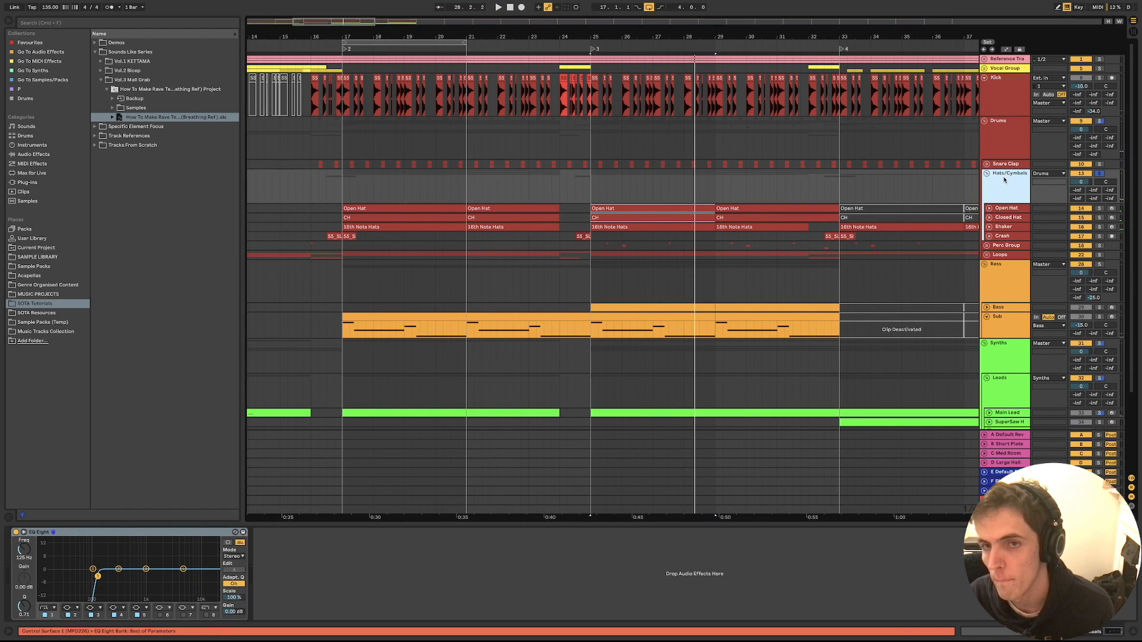
# Unfold the Crash track, show its EQ Eight and play the soloed Hats/Cymbals group from bar 25
pyautogui.click(989, 236)
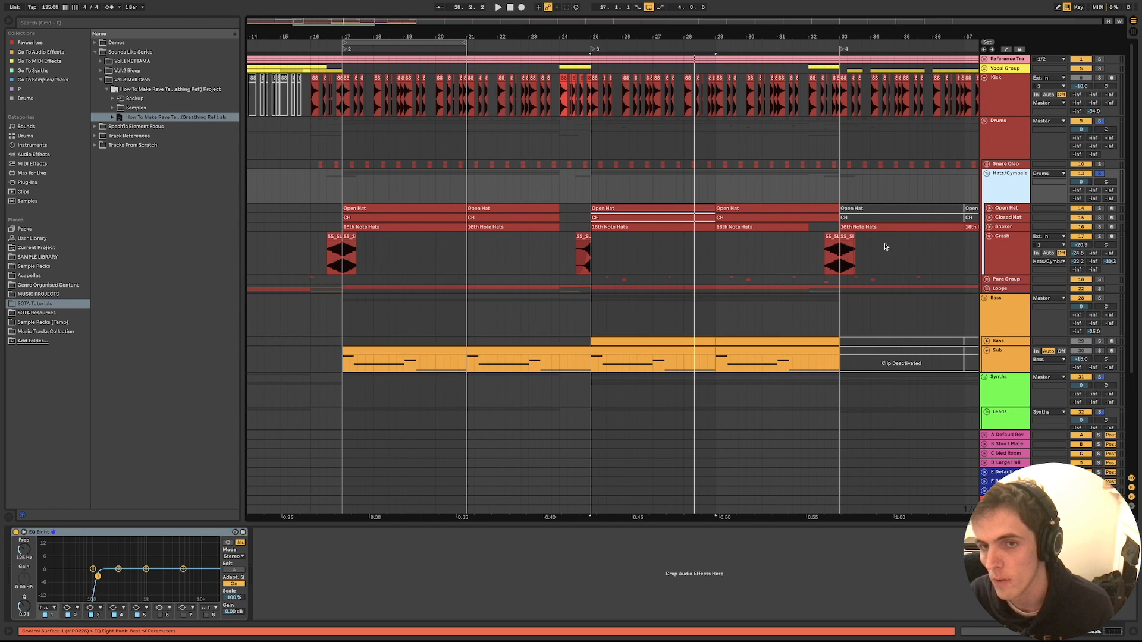
pyautogui.press('+')
pyautogui.click(1004, 243)
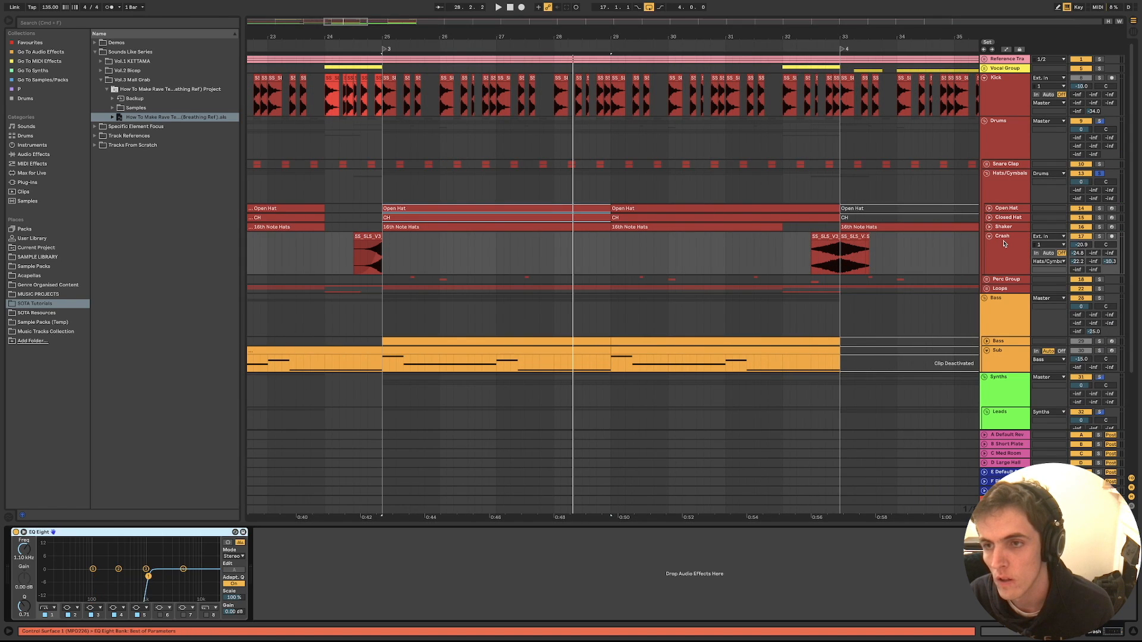
pyautogui.click(1003, 243)
pyautogui.press('space')
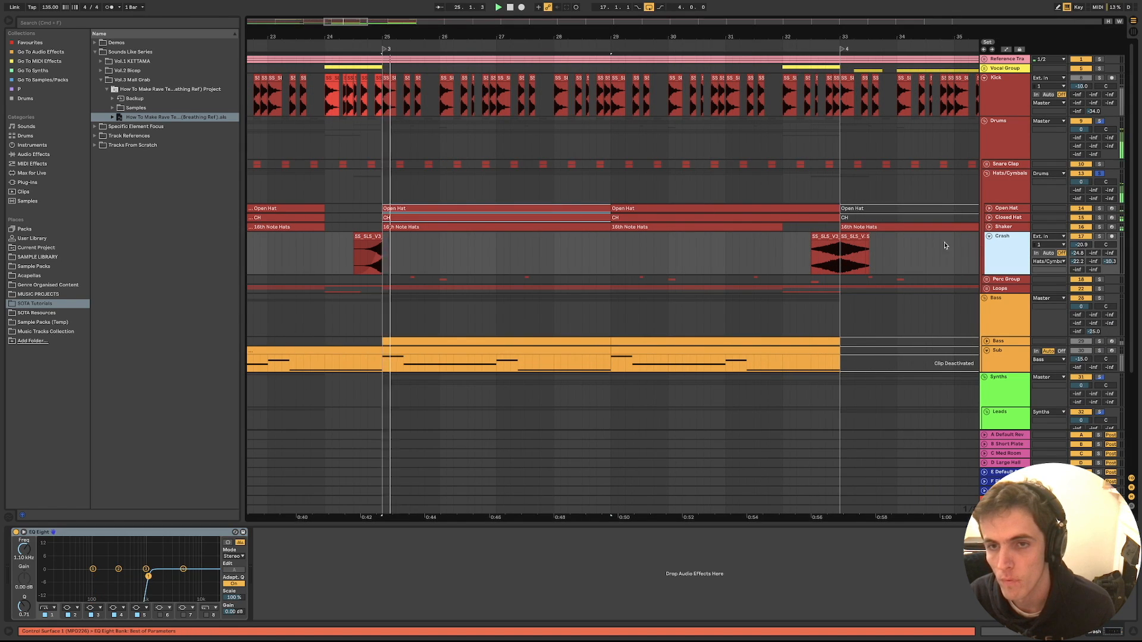
# Solo the Crash track and listen to the reversed TR-9 crash clip leading into bar 33
pyautogui.click(1099, 237)
pyautogui.click(831, 237)
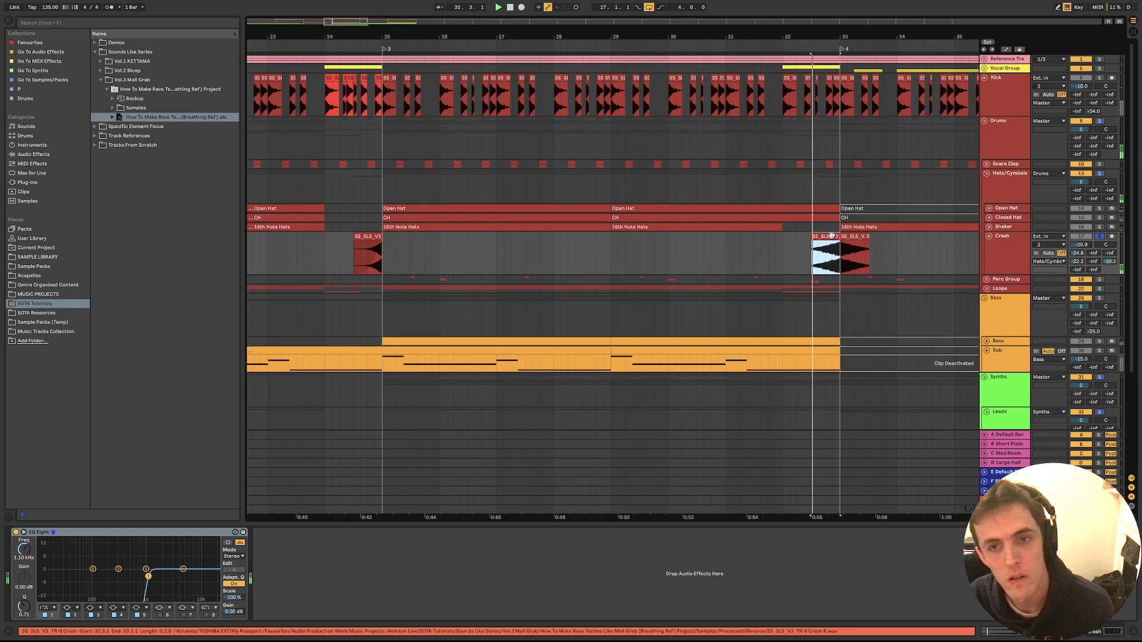
pyautogui.press('space')
pyautogui.press('space')
pyautogui.scroll(-5, 840, 246)
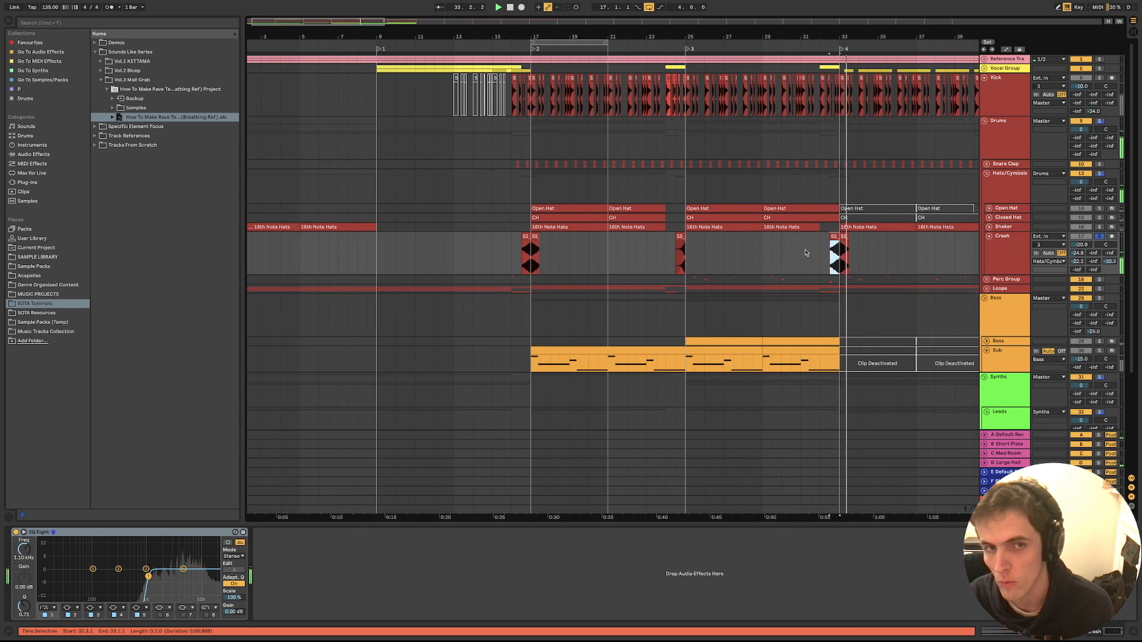
pyautogui.press('space')
# Solo the Drums group and play the reversed crash clip leading into bar 17 in context
pyautogui.click(526, 237)
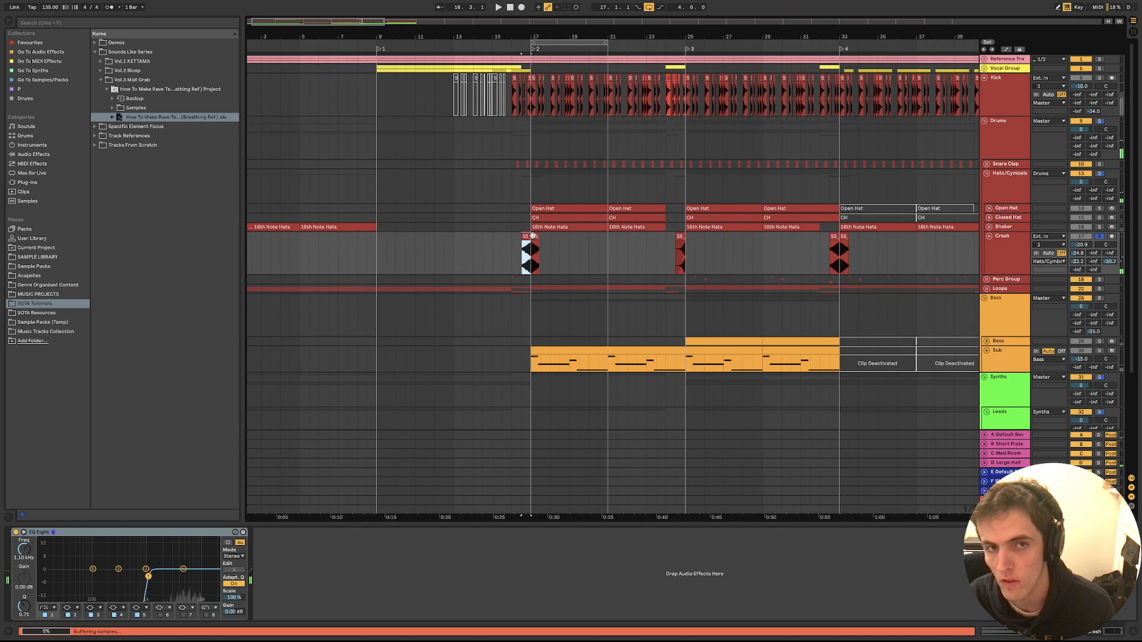
pyautogui.click(1099, 121)
pyautogui.press('space')
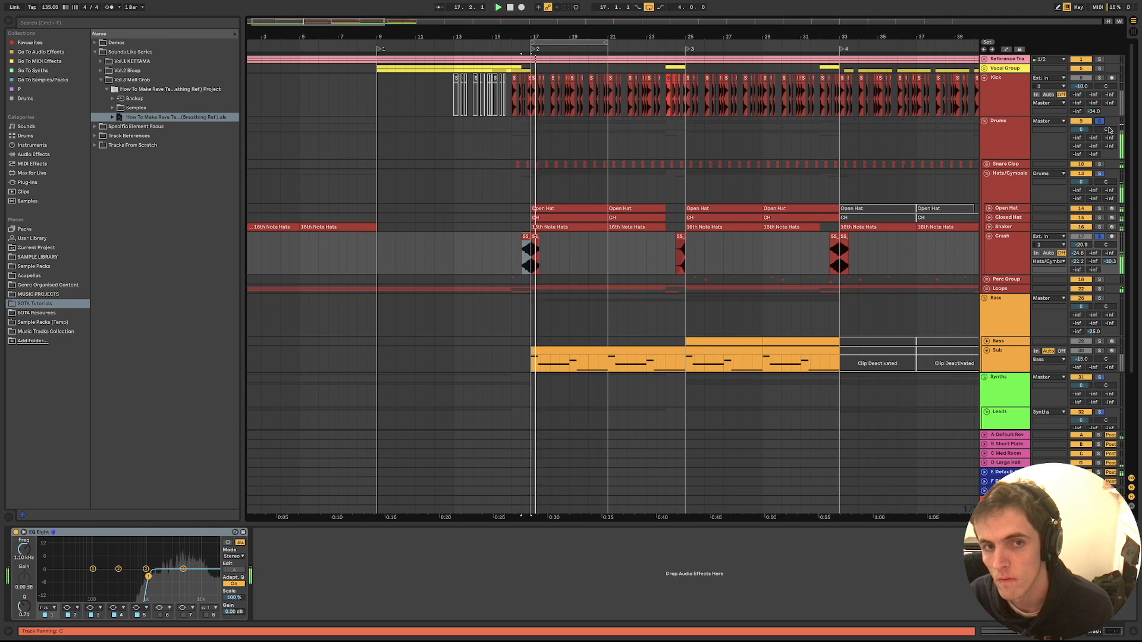
pyautogui.press('space')
pyautogui.press('space')
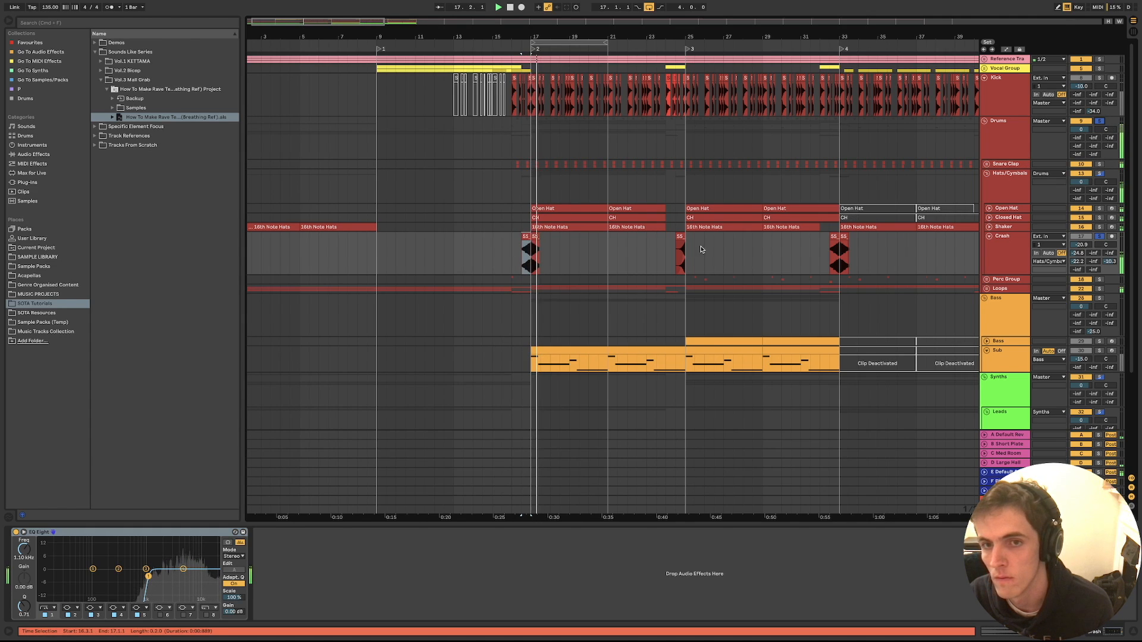
# Play the reversed crash clip leading into bar 25, stop playback and switch off the crash solo
pyautogui.click(680, 238)
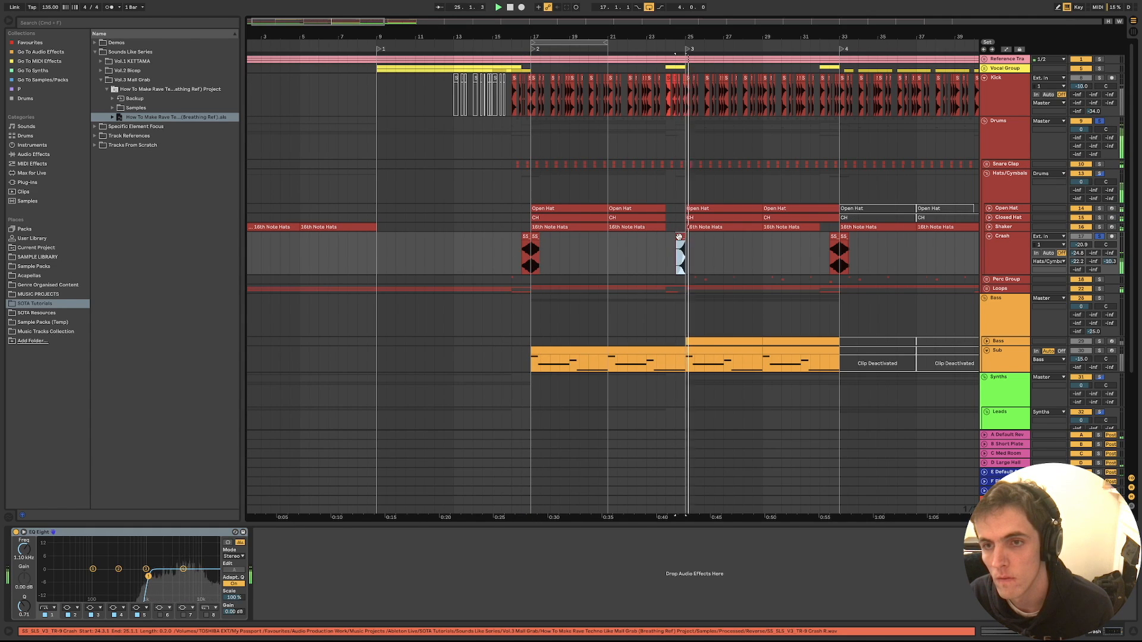
pyautogui.press('space')
pyautogui.press('space')
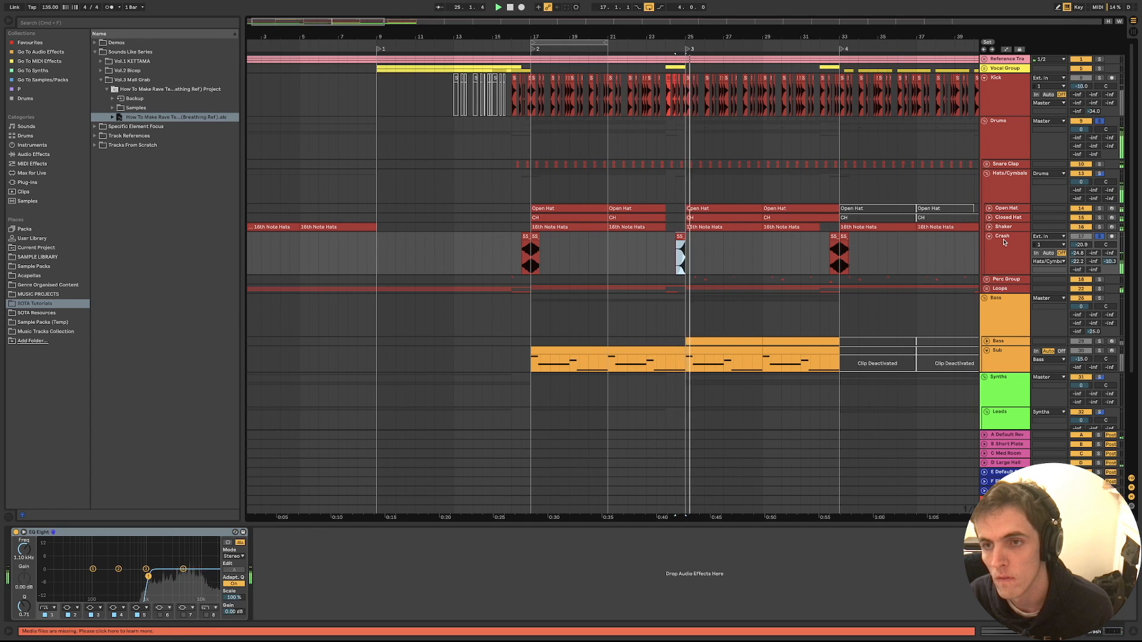
pyautogui.press('space')
pyautogui.click(1100, 237)
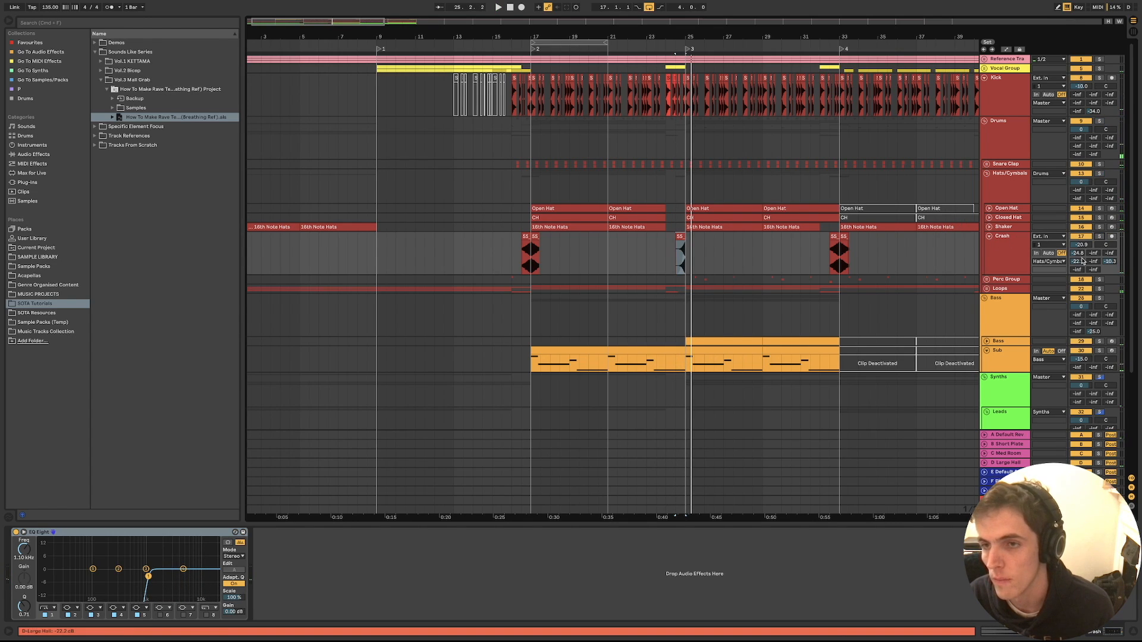
# Fold the Crash track and the Hats/Cymbals group, and unfold the Perc Group to show its tracks
pyautogui.click(990, 237)
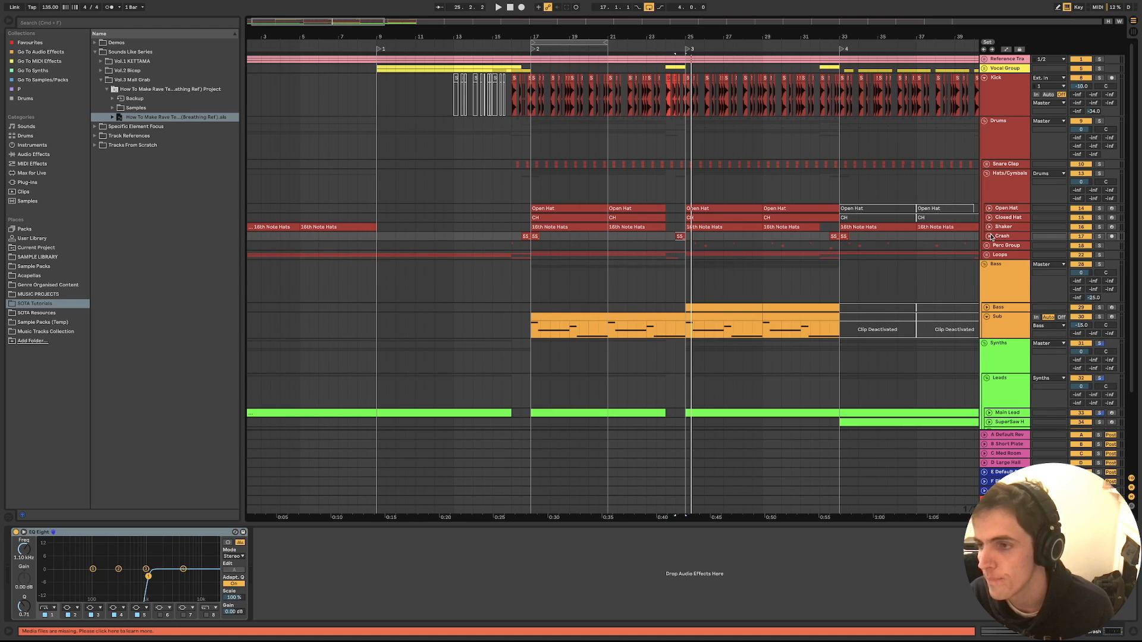
pyautogui.click(986, 174)
pyautogui.click(998, 185)
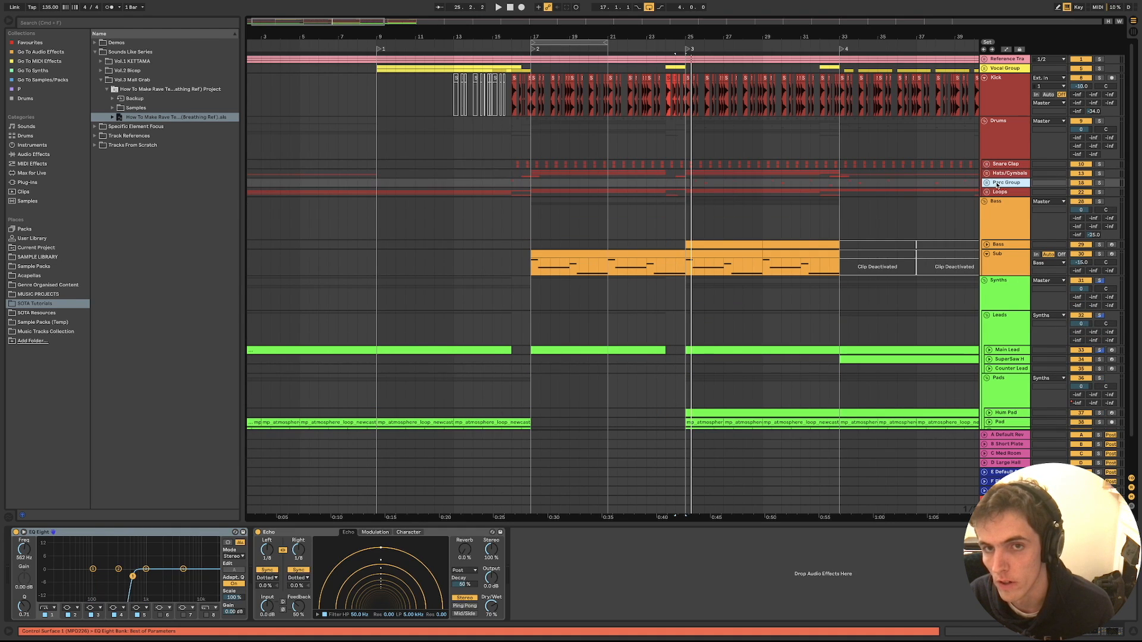
pyautogui.click(986, 182)
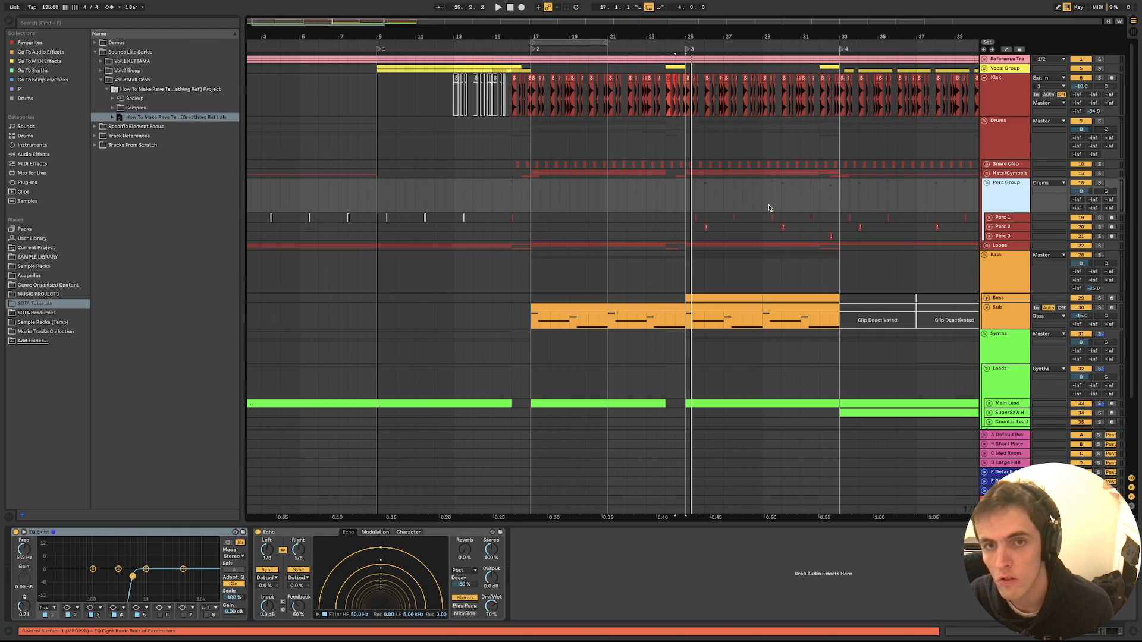
# Solo the Perc Group and listen to it from bar 25
pyautogui.click(691, 204)
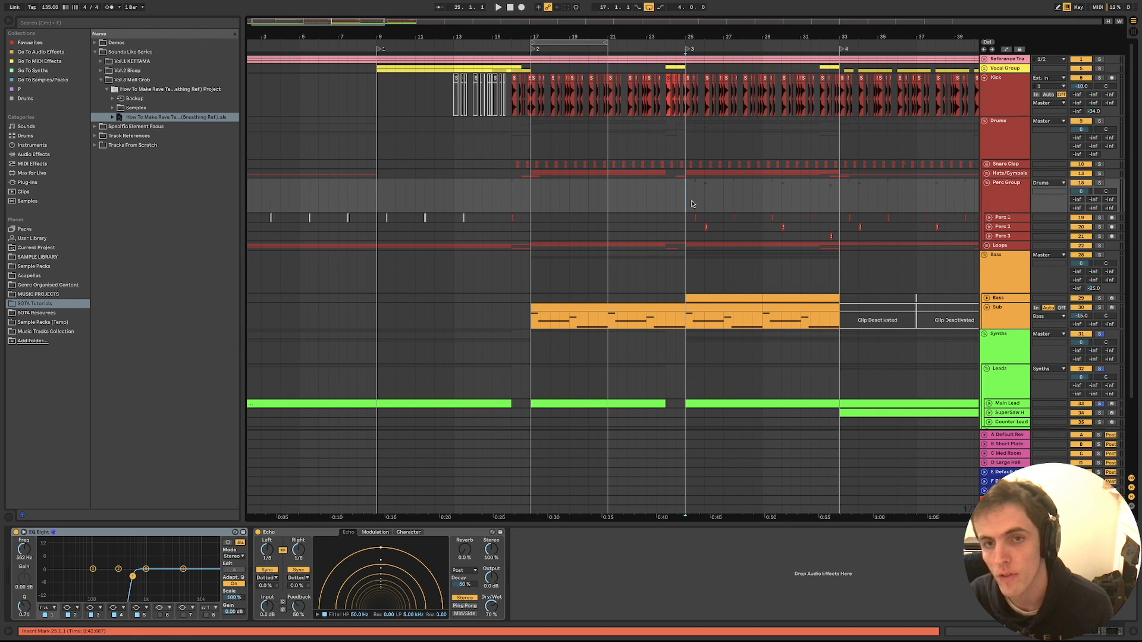
pyautogui.press('-')
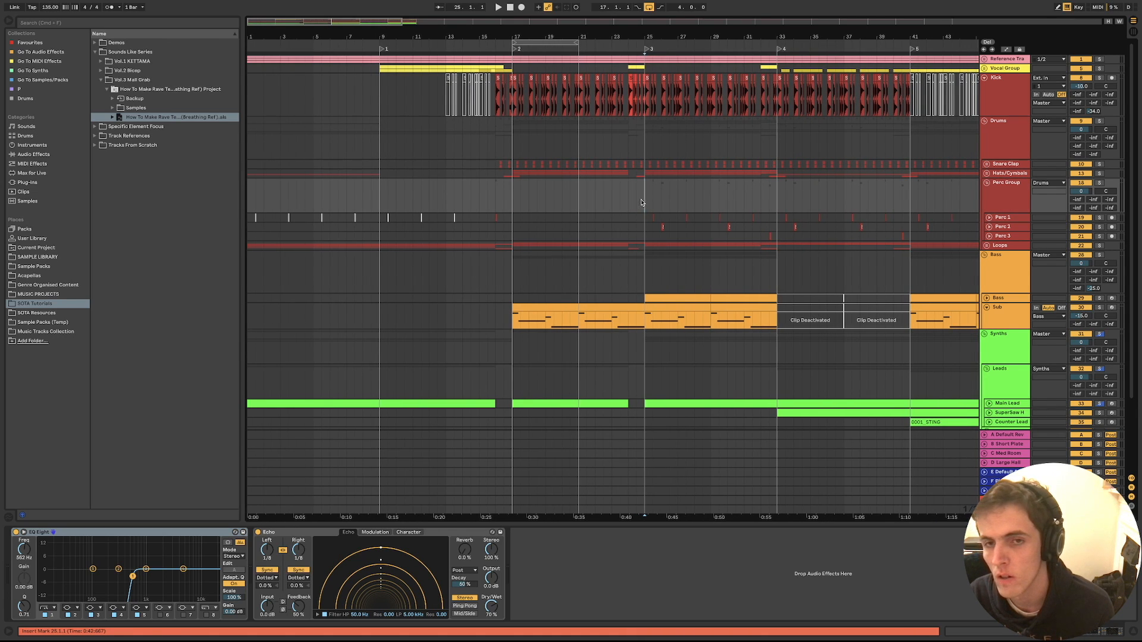
pyautogui.press('space')
pyautogui.click(1100, 182)
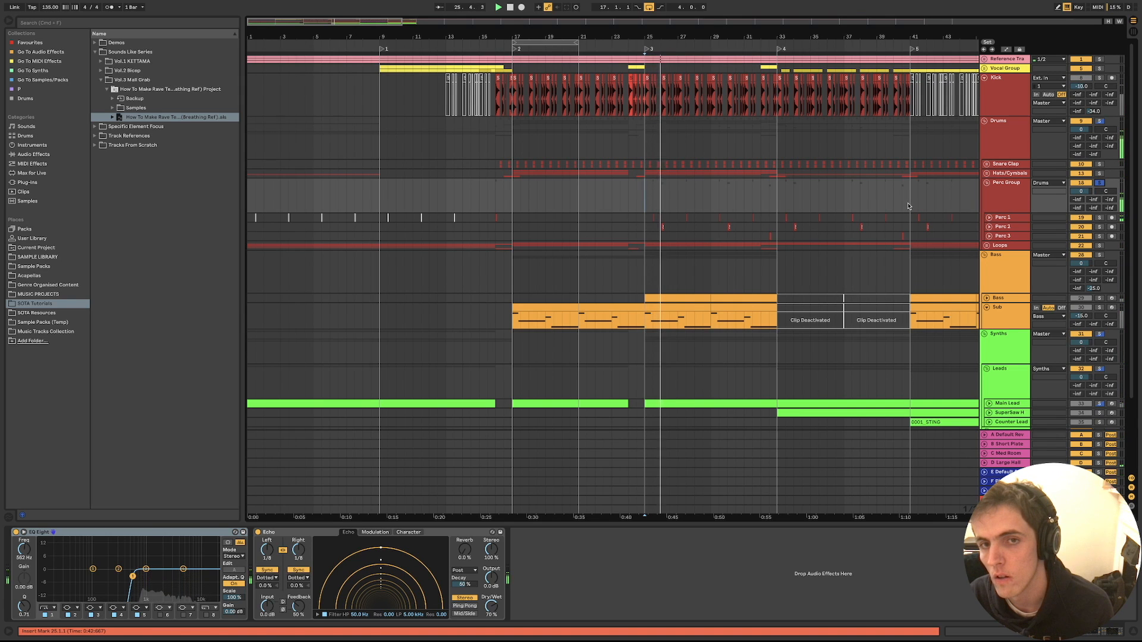
pyautogui.press('space')
# Unfold the Perc 1 track and audition the LFO Electro Perc clip at 25.3
pyautogui.scroll(10, 655, 231)
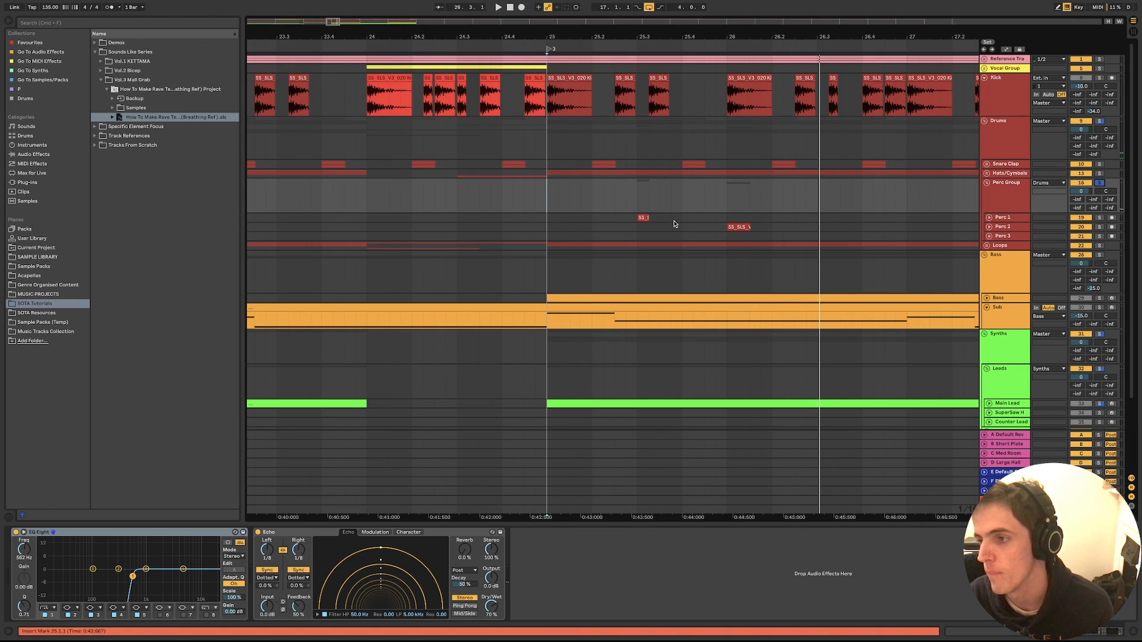
pyautogui.moveTo(989, 222); pyautogui.dragTo(967, 230)
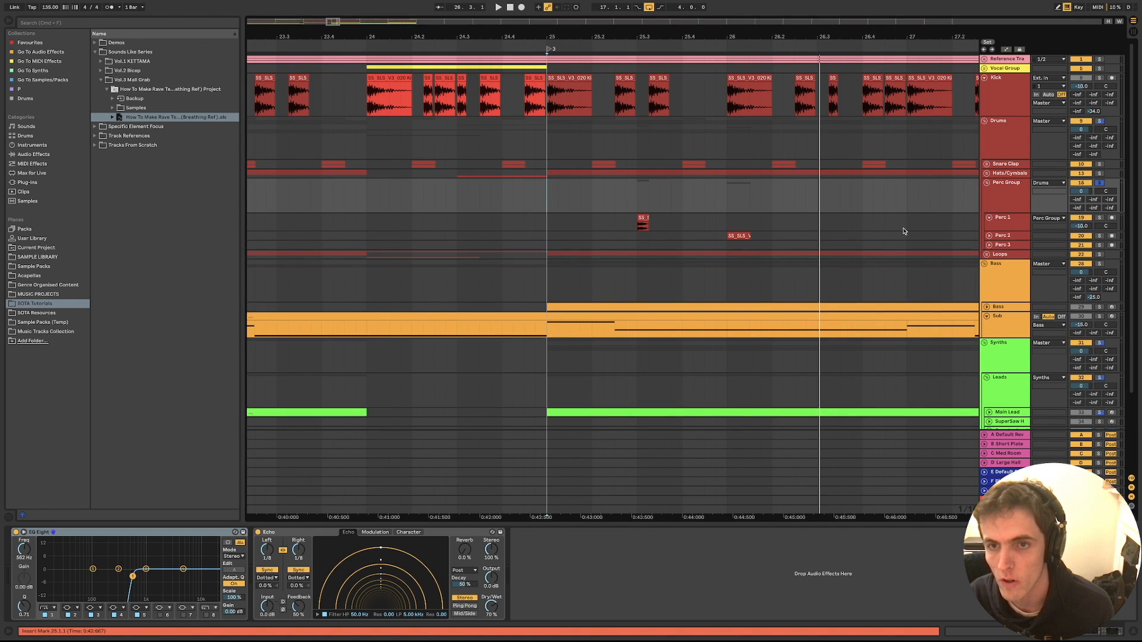
pyautogui.press('space')
pyautogui.scroll(6, 651, 237)
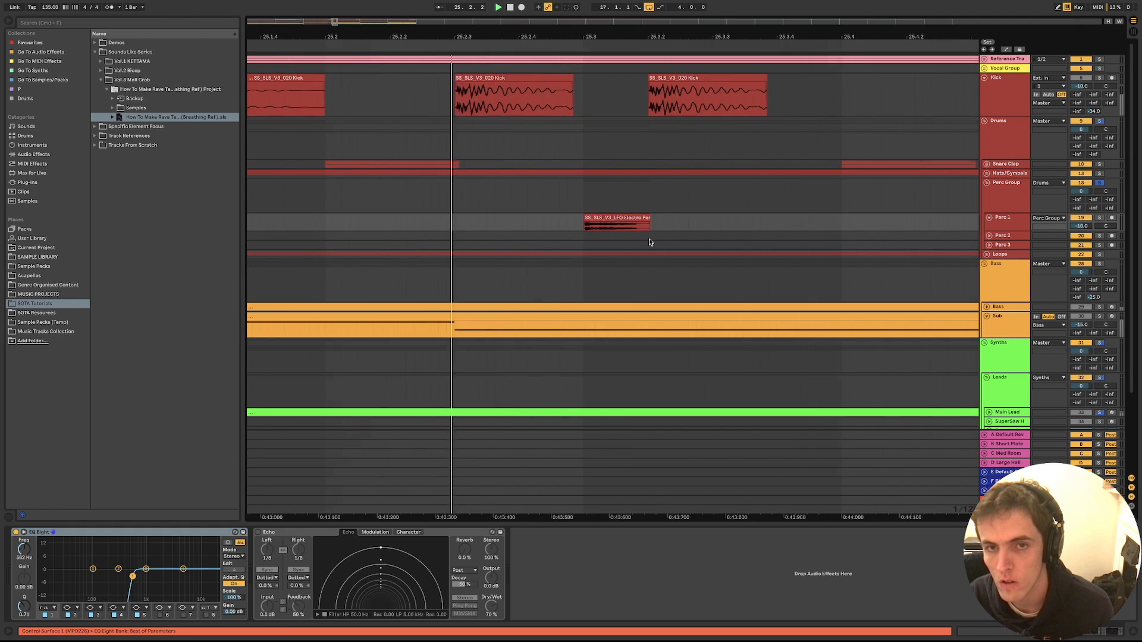
pyautogui.scroll(-3, 655, 237)
pyautogui.click(630, 225)
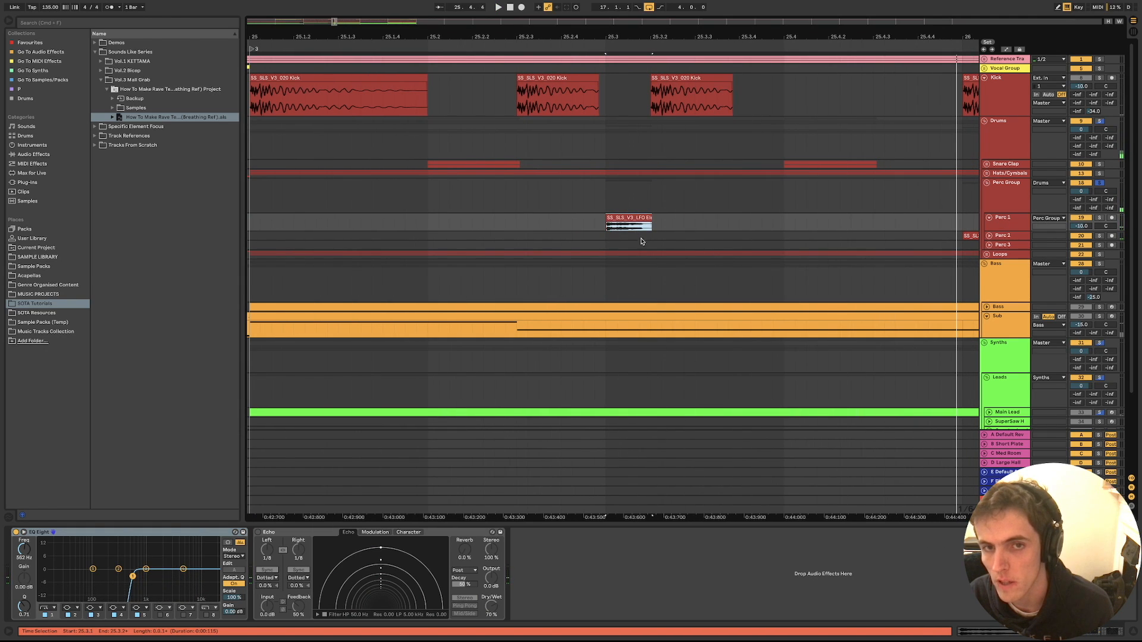
# Audition the Ringmod Glitch Perc clip at bar 26 on the Perc 2 track
pyautogui.scroll(-5, 648, 241)
pyautogui.click(729, 237)
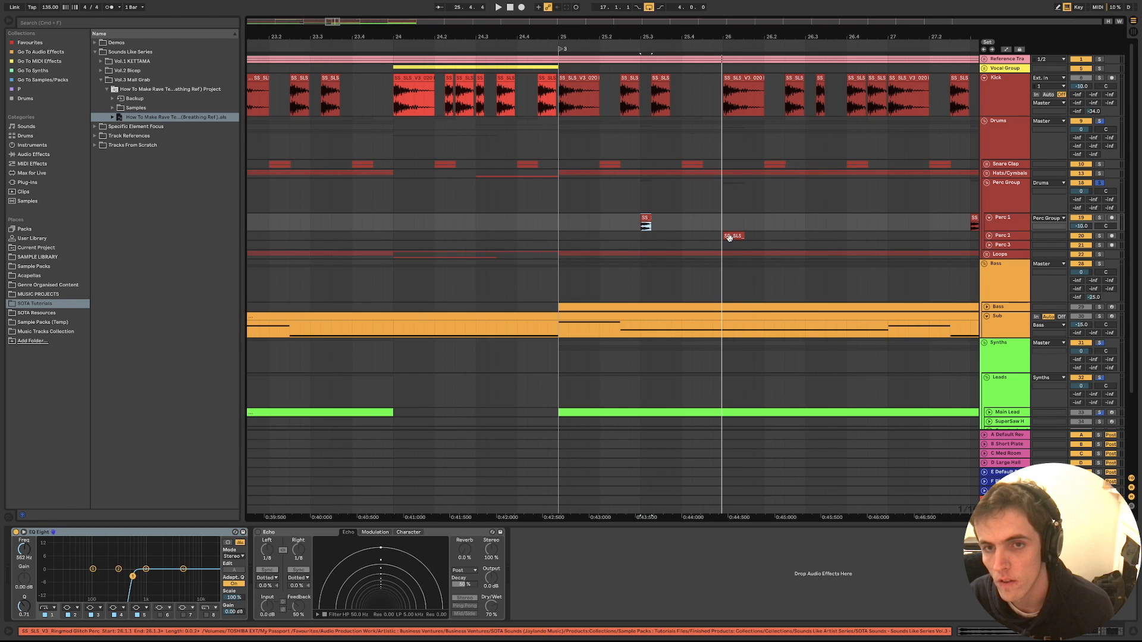
pyautogui.scroll(5, 730, 241)
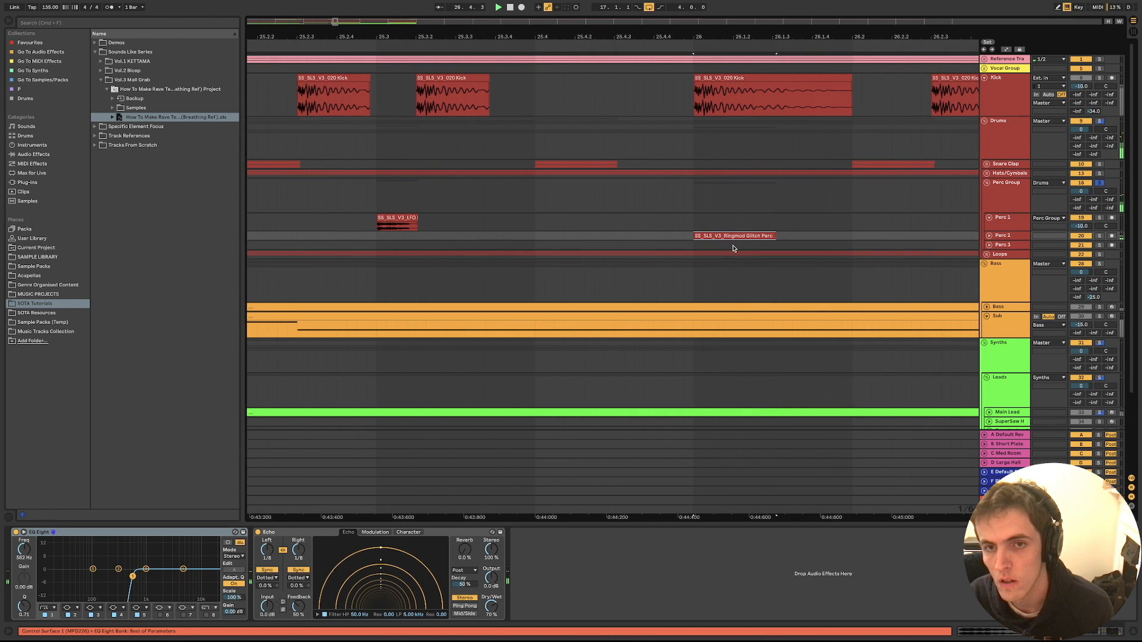
pyautogui.click(732, 236)
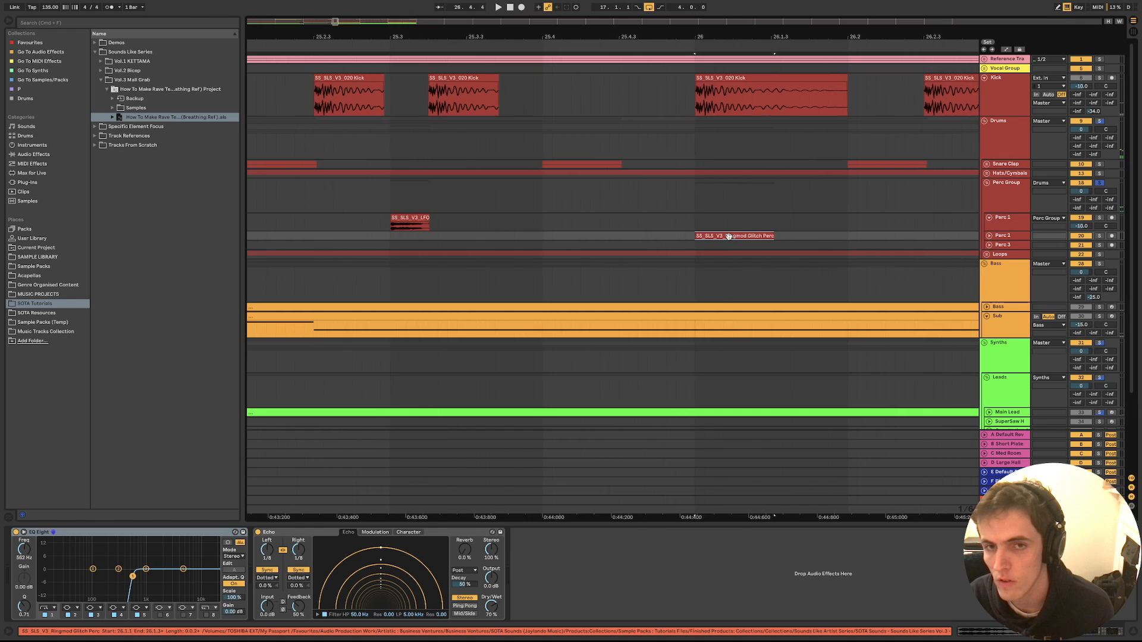
pyautogui.scroll(-10, 731, 237)
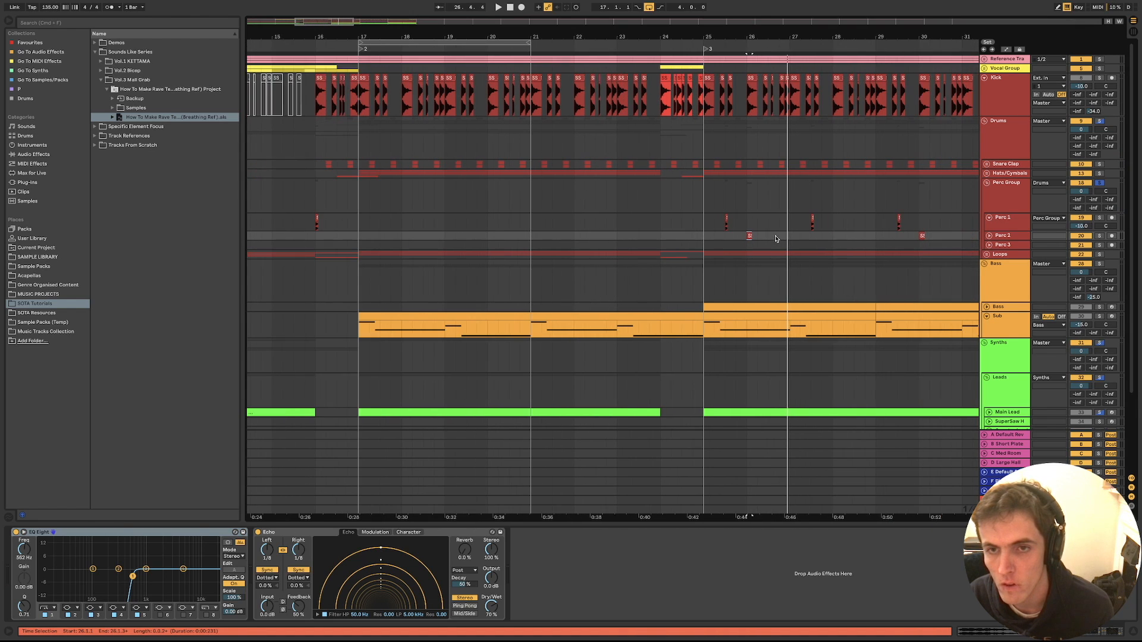
# Fold the Perc 1 track and listen to the percussion pattern from 29.3
pyautogui.click(989, 218)
pyautogui.click(812, 219)
pyautogui.hscroll(1, 812, 219)
pyautogui.hscroll(5, 781, 225)
pyautogui.click(750, 227)
pyautogui.press('space')
pyautogui.scroll(-5, 775, 228)
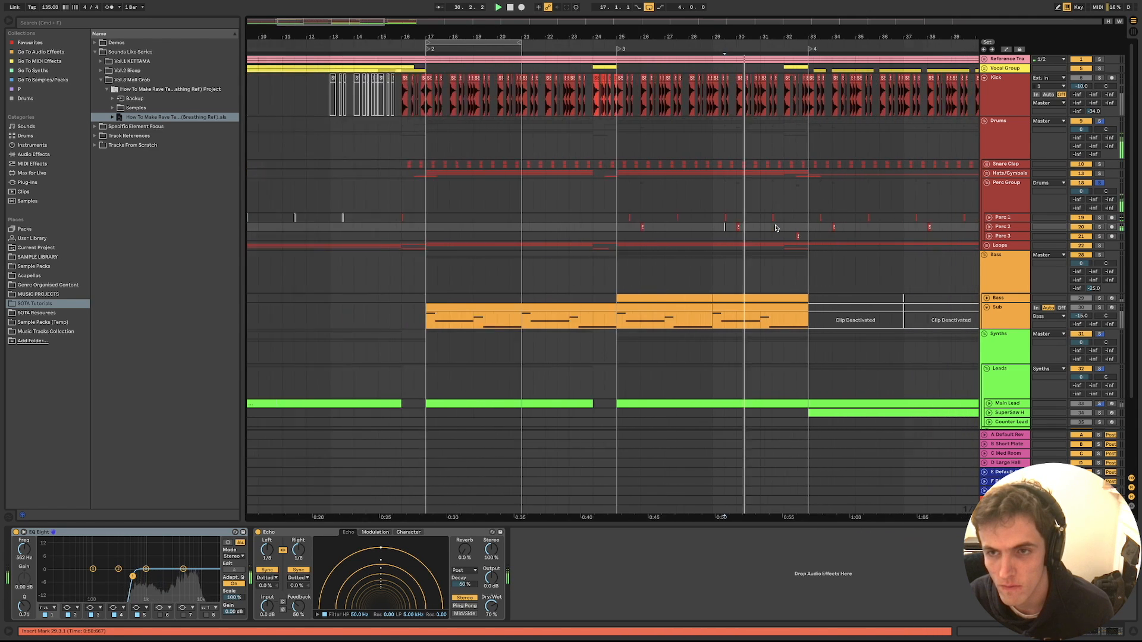
pyautogui.press('space')
# Play from bar 40 and audition the Perc 3 clip at 40.3
pyautogui.click(945, 235)
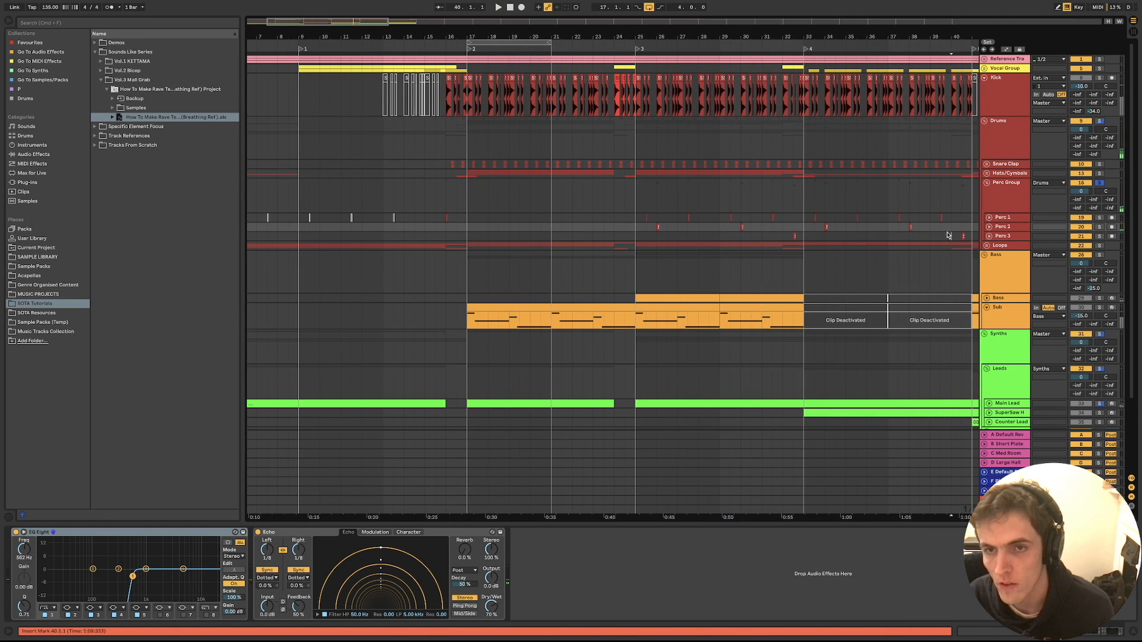
pyautogui.press('space')
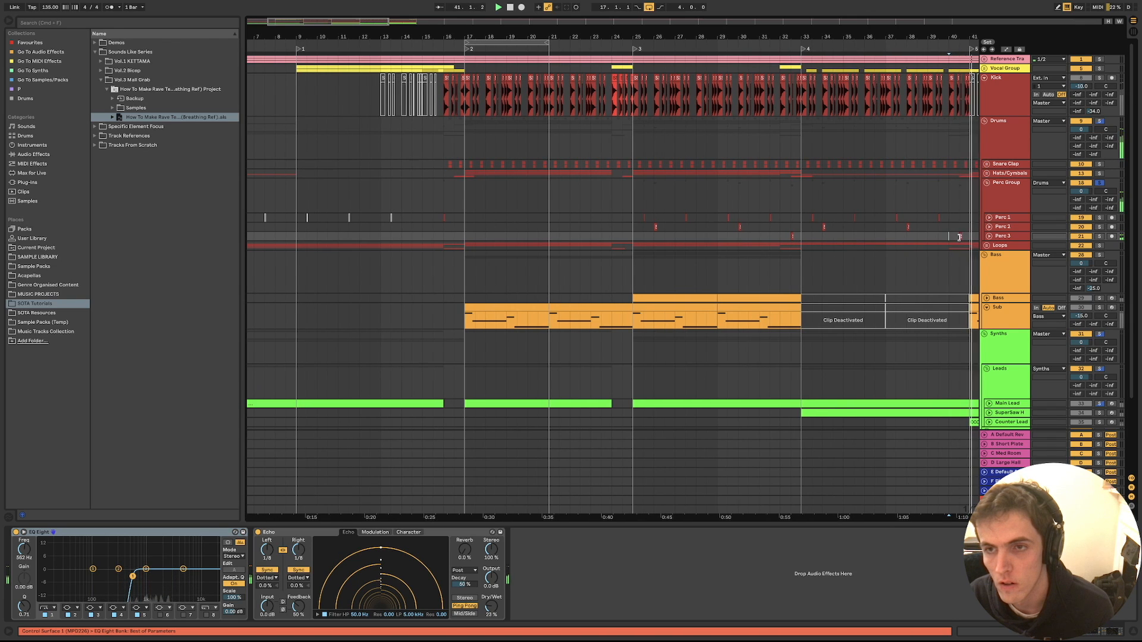
pyautogui.scroll(8, 948, 236)
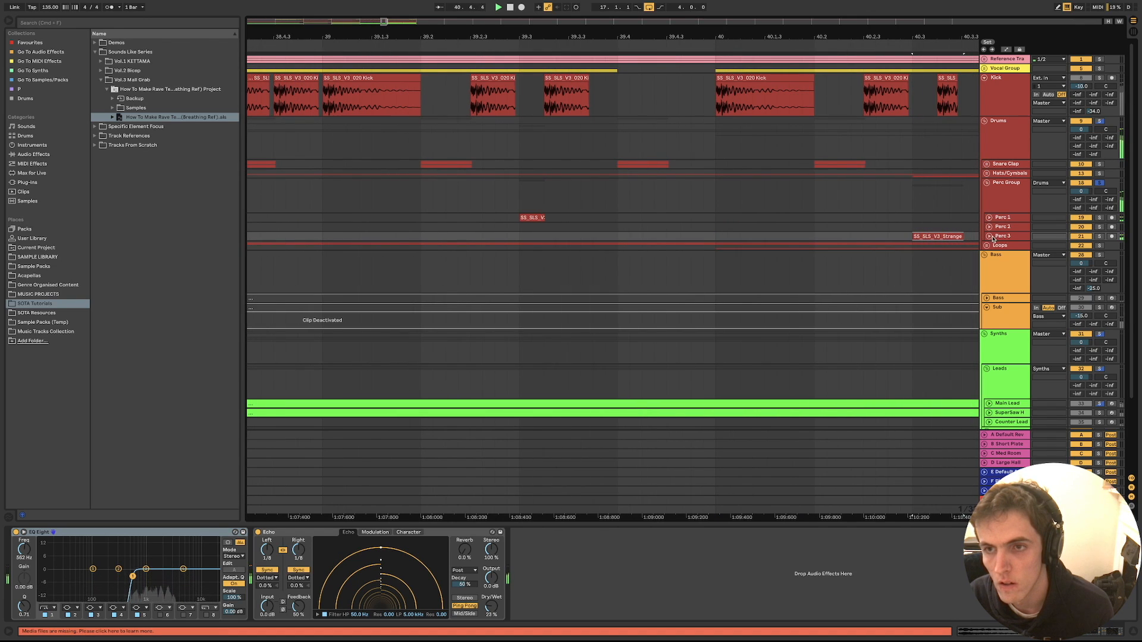
pyautogui.click(916, 238)
pyautogui.scroll(-2, 905, 240)
pyautogui.press('space')
pyautogui.press('space')
pyautogui.click(990, 236)
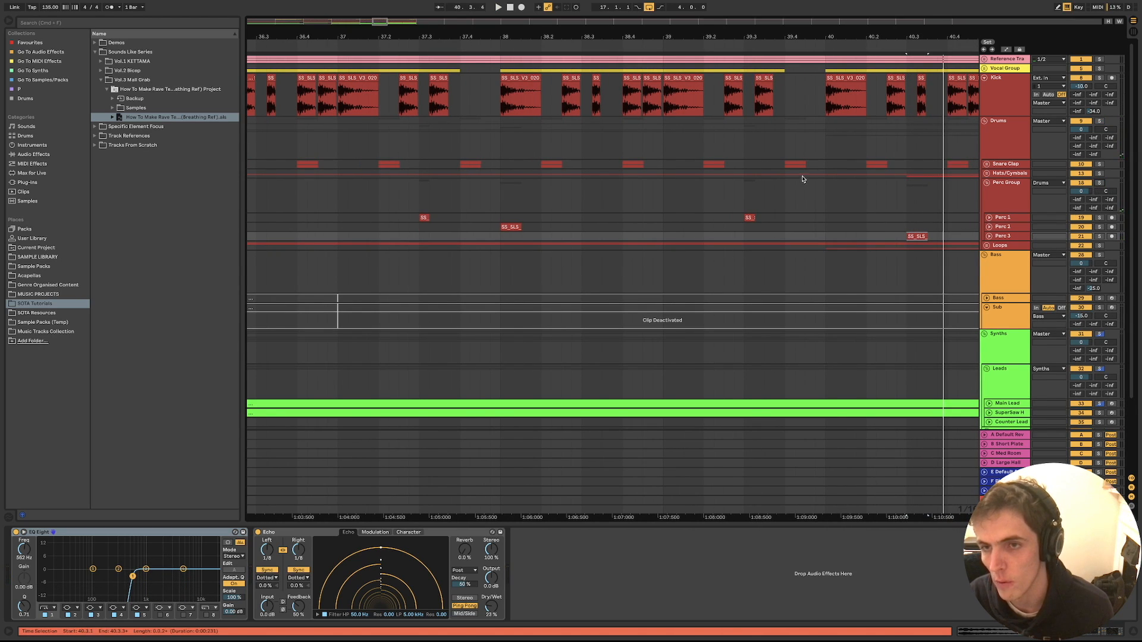
# Solo the Kick track and the Drums group together with the percussion, and listen from bar 33
pyautogui.scroll(-3, 807, 177)
pyautogui.click(459, 191)
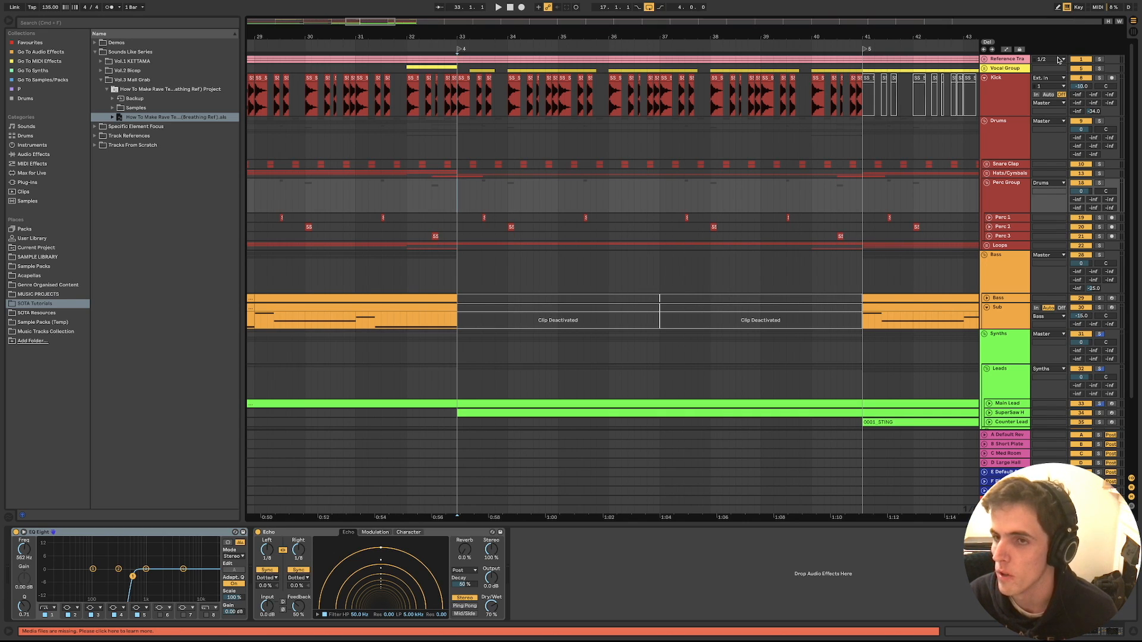
pyautogui.keyDown('super'); pyautogui.click(1099, 78); pyautogui.keyUp('super')
pyautogui.keyDown('super'); pyautogui.click(1099, 122); pyautogui.keyUp('super')
pyautogui.press('space')
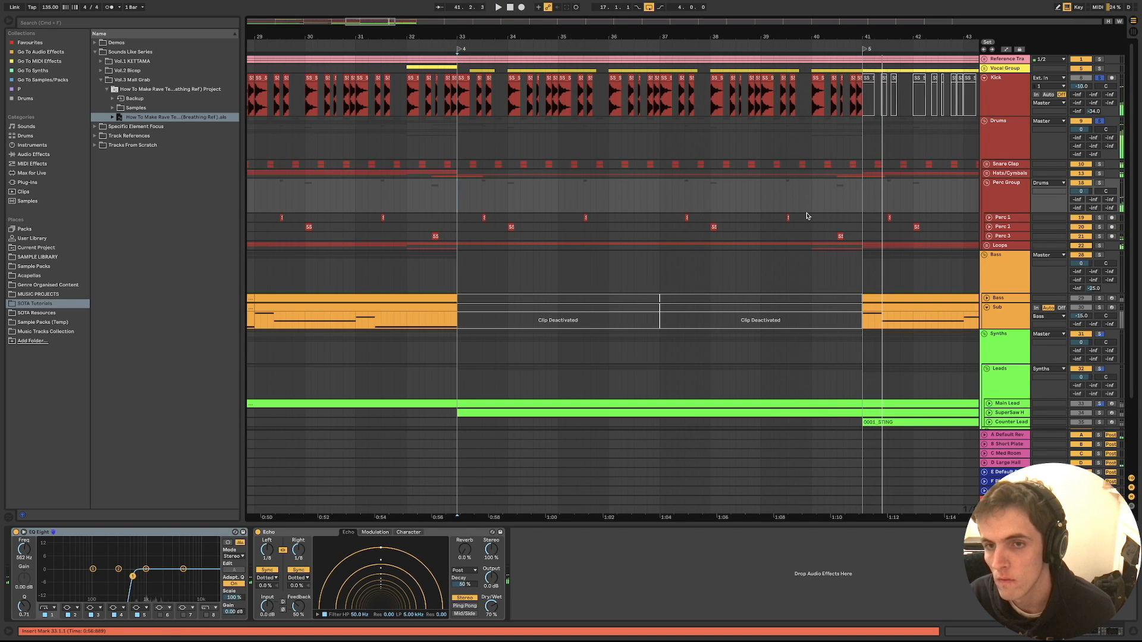
pyautogui.scroll(-5, 807, 216)
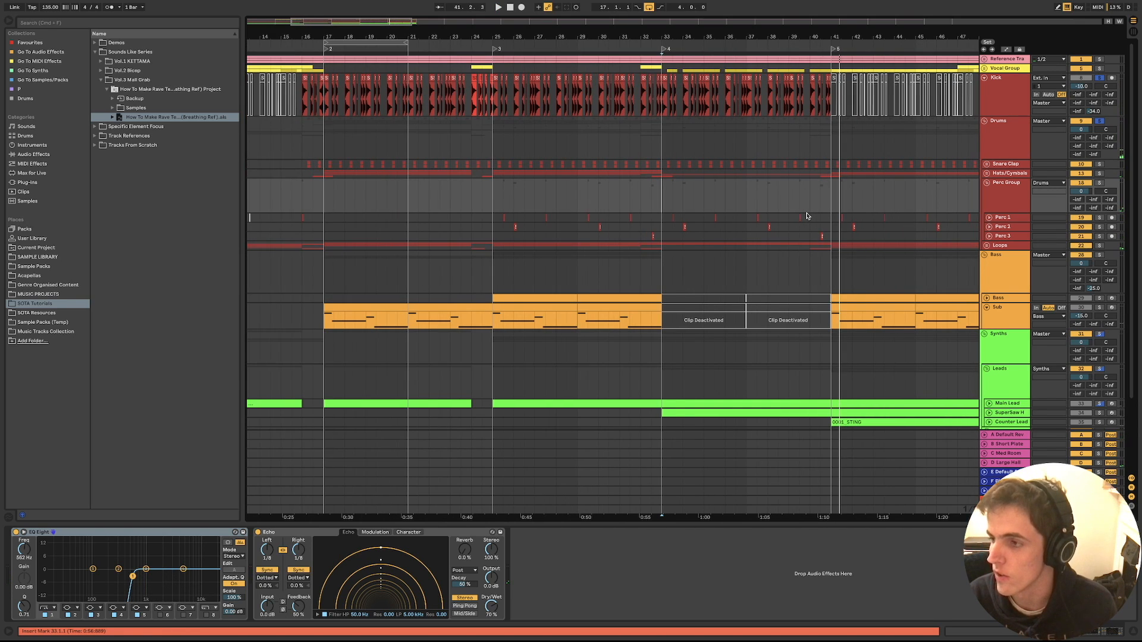
# Inspect the effect chains of Perc 3, Perc 2, Perc 1 and the Perc Group, and replay from bar 33
pyautogui.click(1003, 236)
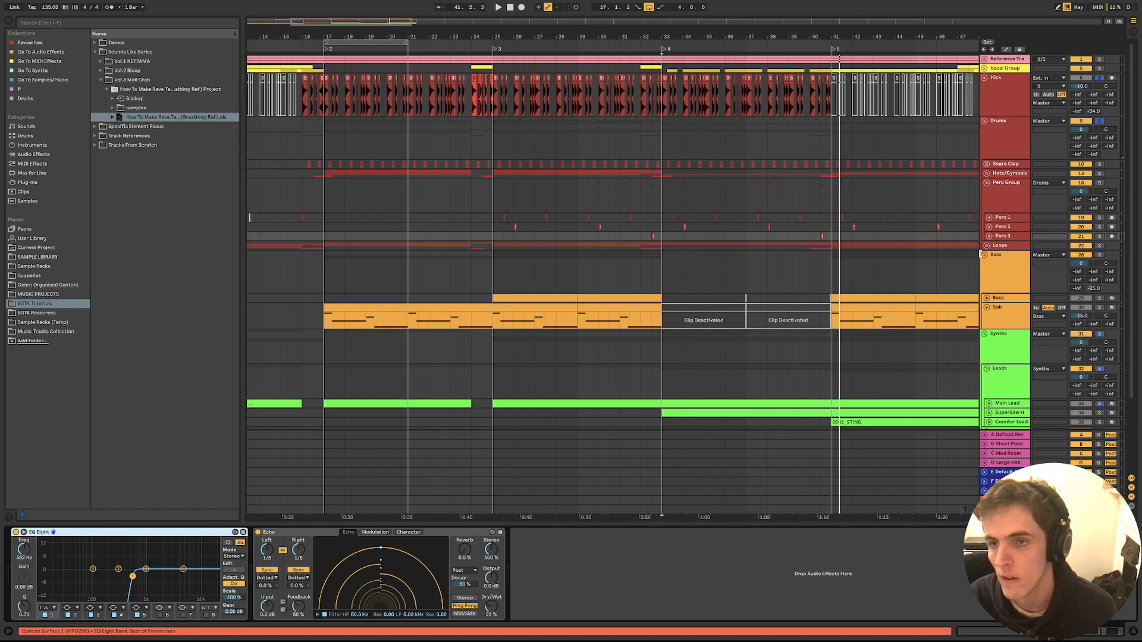
pyautogui.click(1001, 227)
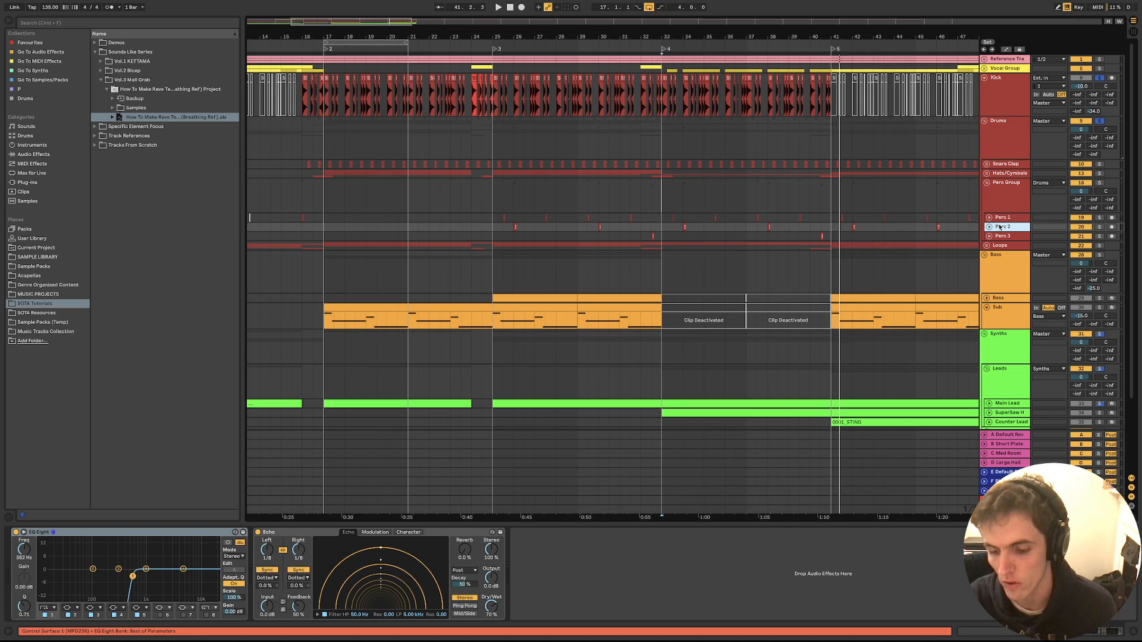
pyautogui.press('Up')
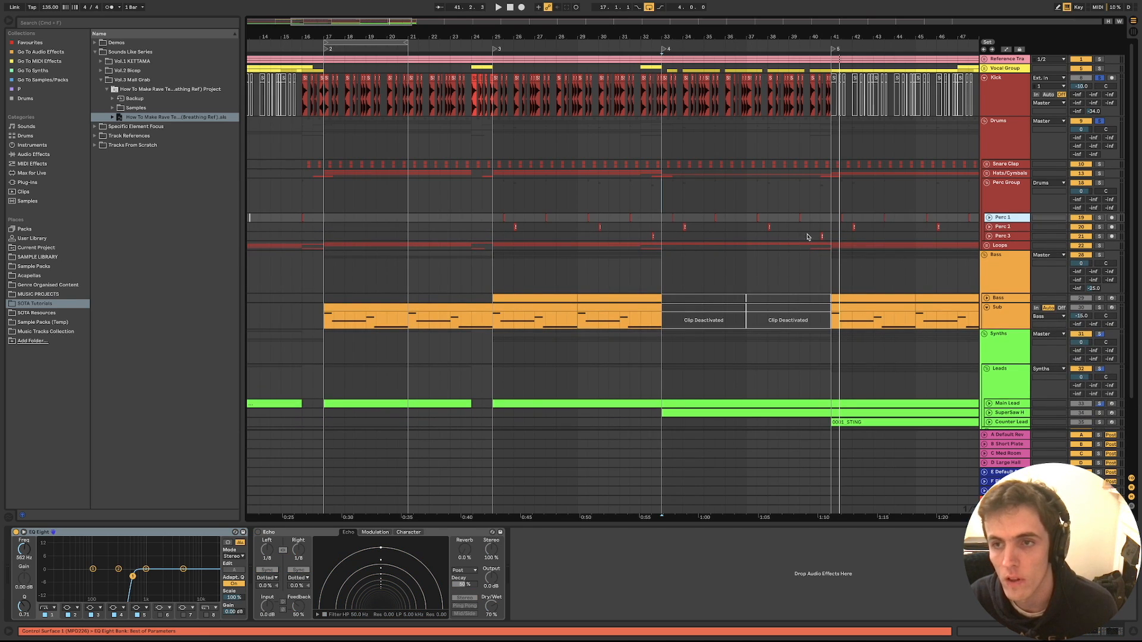
pyautogui.click(1008, 186)
pyautogui.press('space')
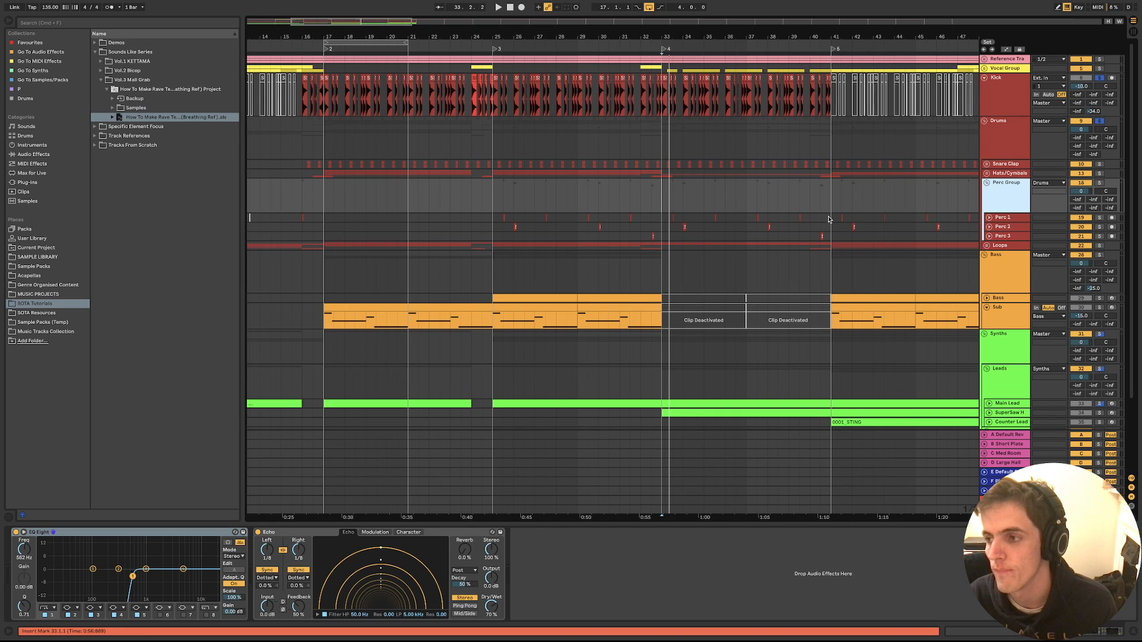
# Fold the Perc Group and unfold the Loops group to show its tracks
pyautogui.click(986, 183)
pyautogui.click(1002, 192)
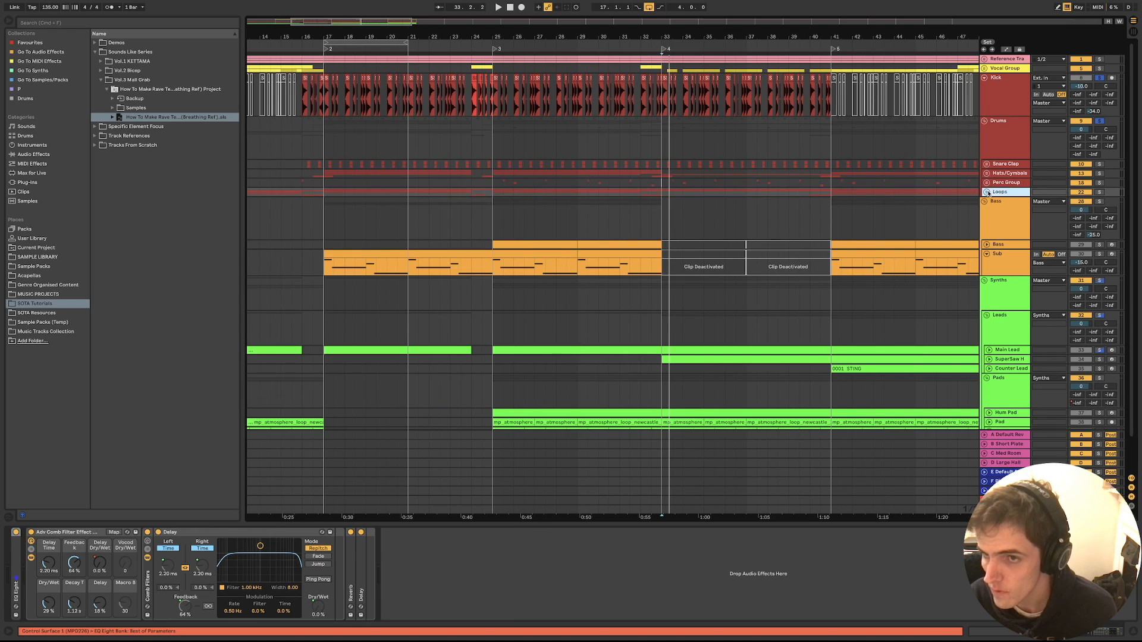
pyautogui.click(986, 192)
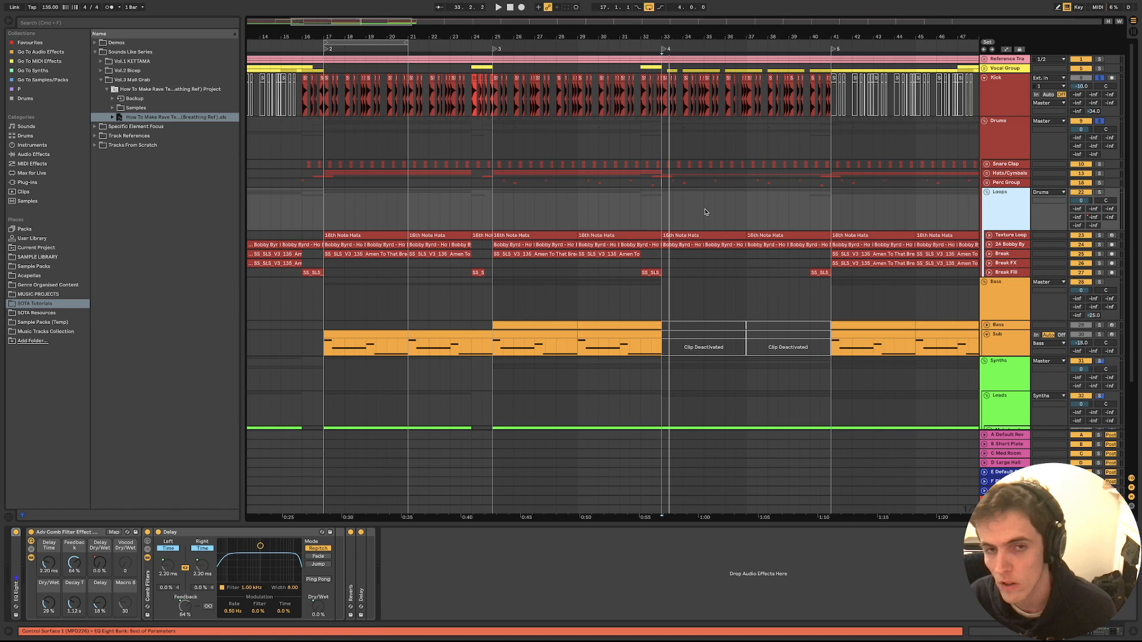
pyautogui.scroll(-3, 705, 213)
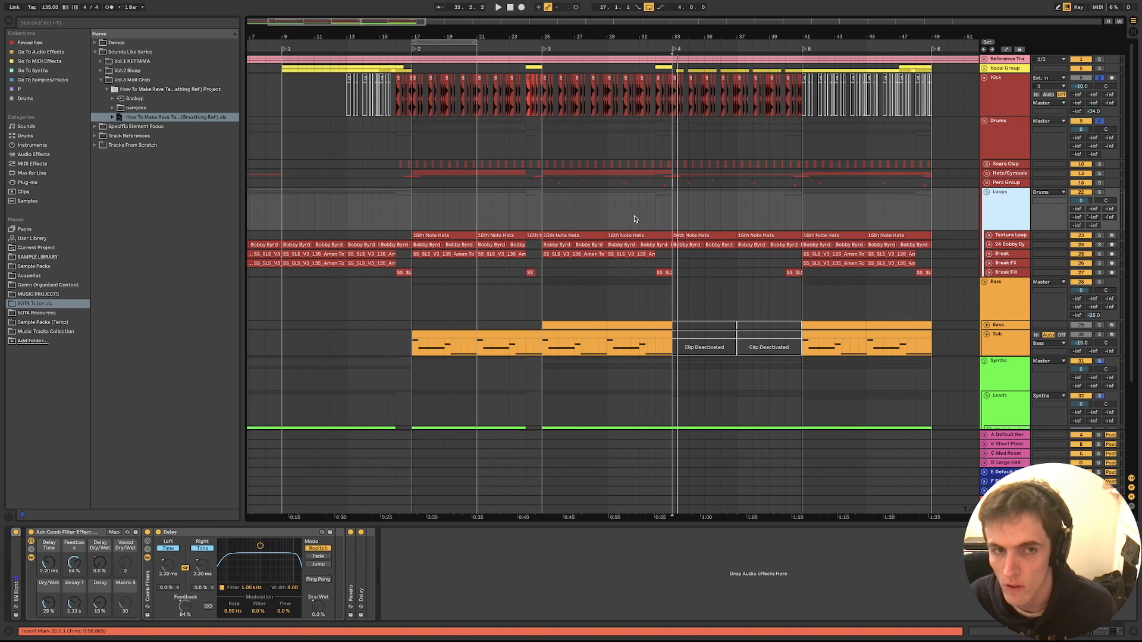
# Inspect the Texture Loop track's devices and audition its 16th Note Hats clip from bar 41 in solo
pyautogui.click(426, 233)
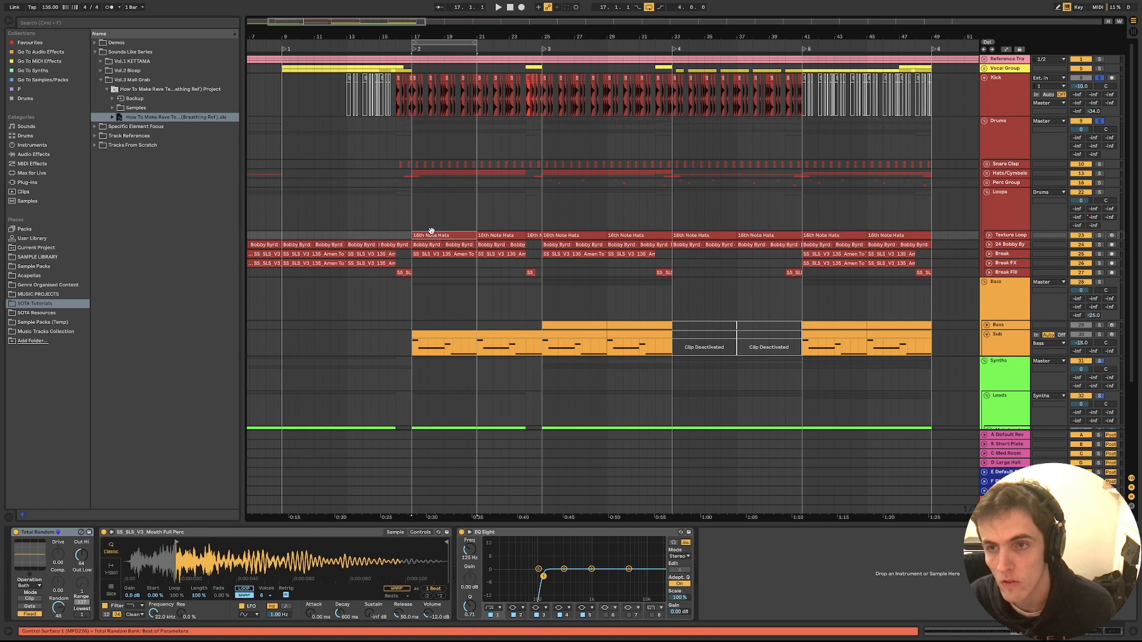
pyautogui.hscroll(-2, 474, 231)
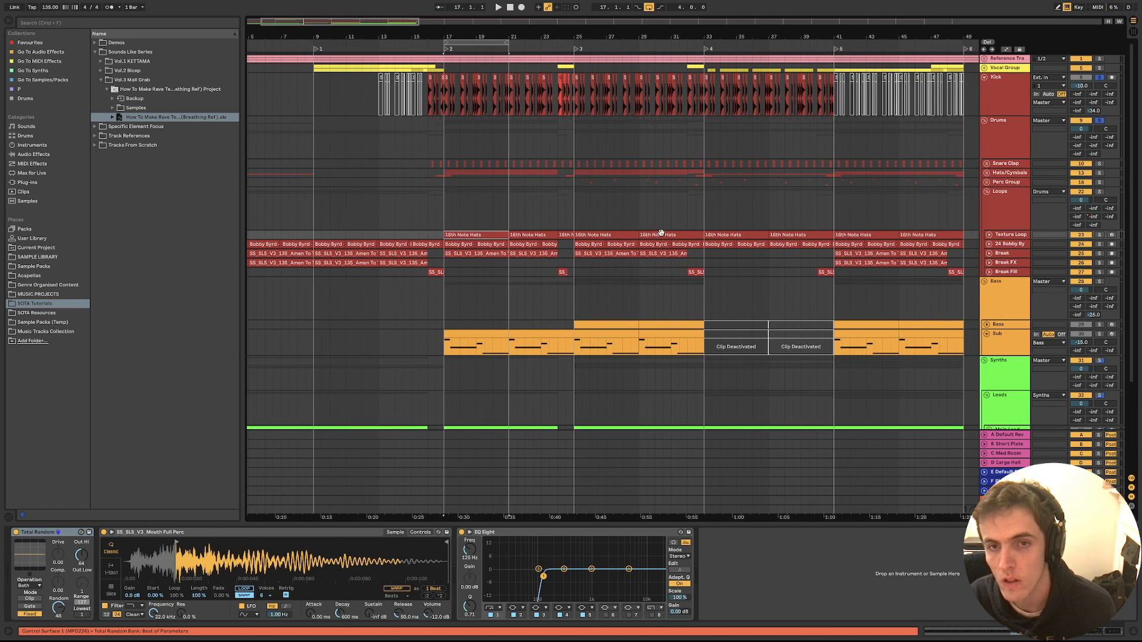
pyautogui.hscroll(2, 851, 234)
pyautogui.press('space')
pyautogui.click(886, 237)
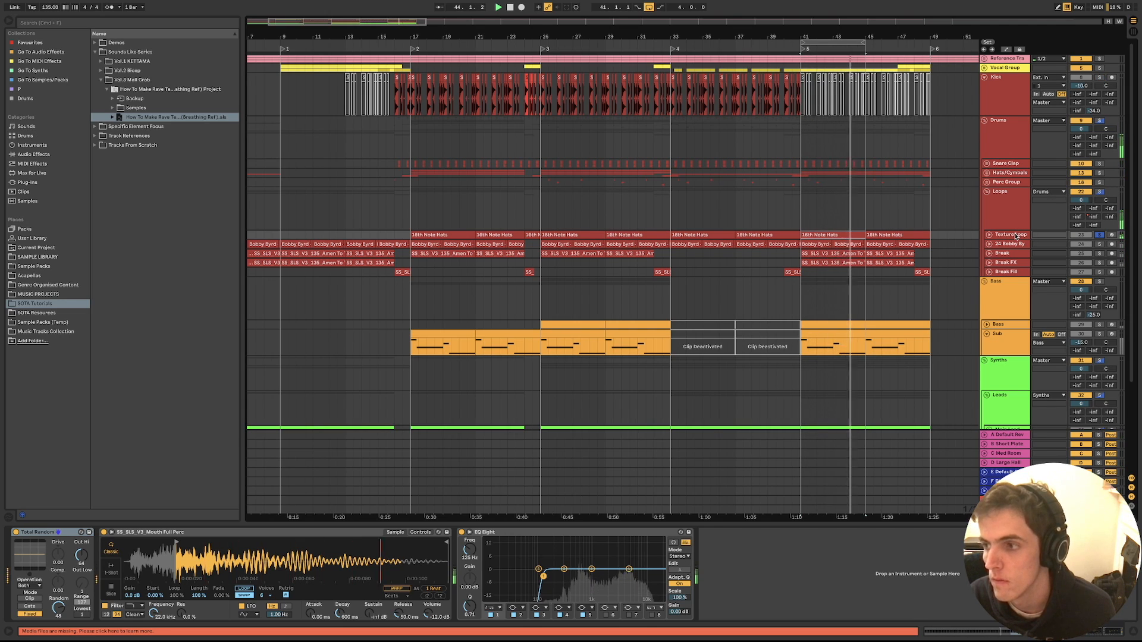
pyautogui.click(1016, 237)
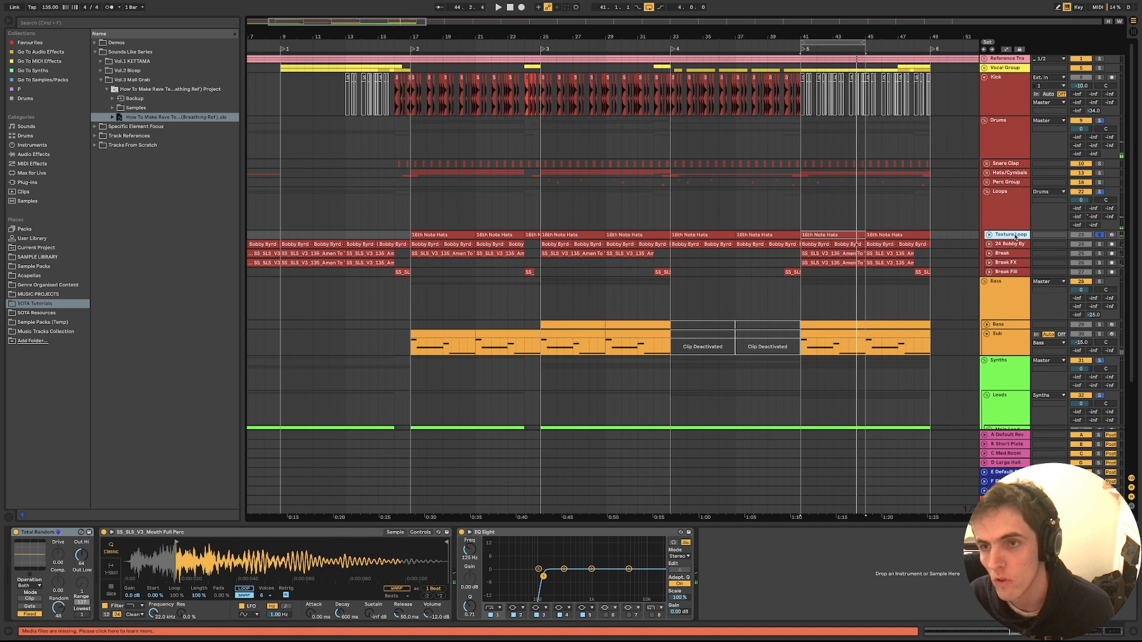
# Open the notes of the Texture Loop clip at bar 41 and view them during playback
pyautogui.scroll(5, 845, 237)
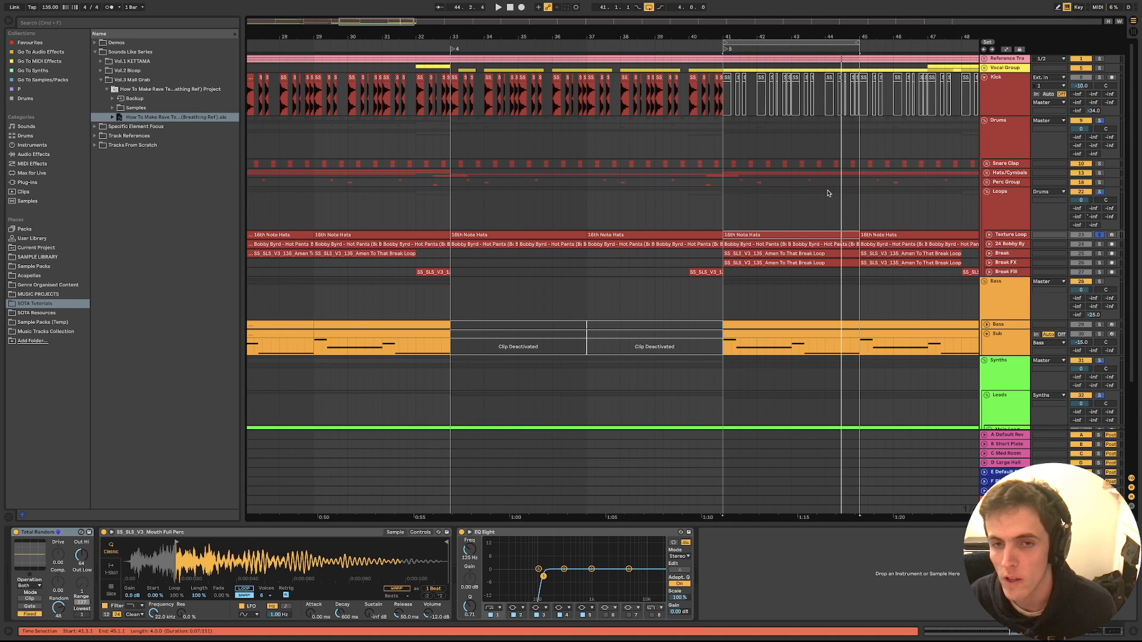
pyautogui.doubleClick(796, 232)
pyautogui.press('space')
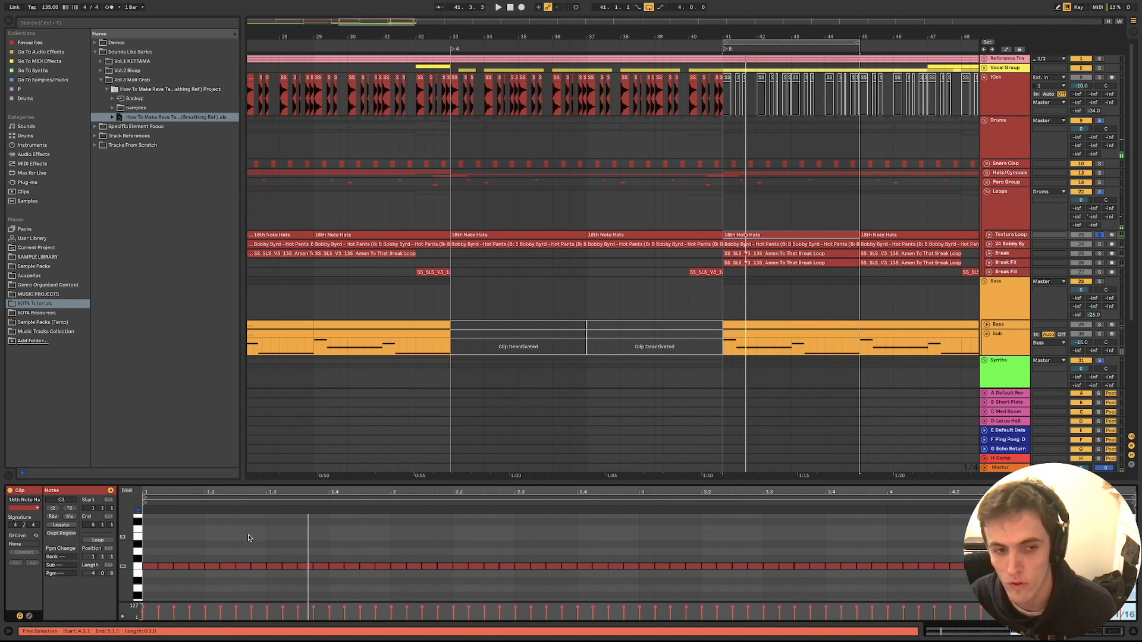
# Return to the Texture Loop devices, arm the track, and listen to it from bar 41
pyautogui.click(1013, 235)
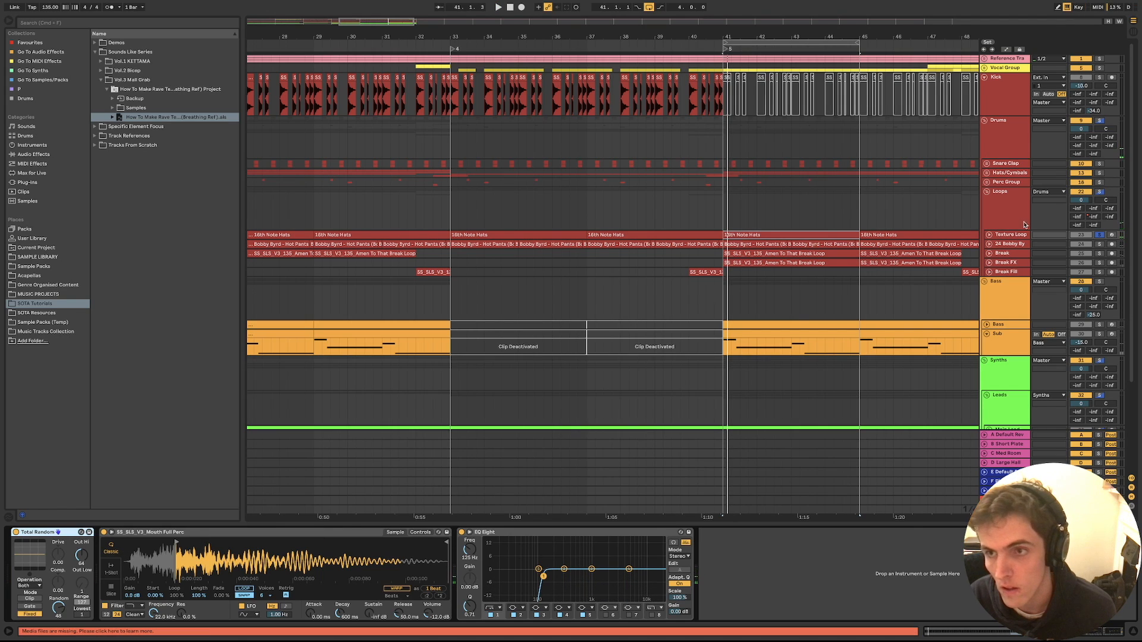
pyautogui.click(1113, 235)
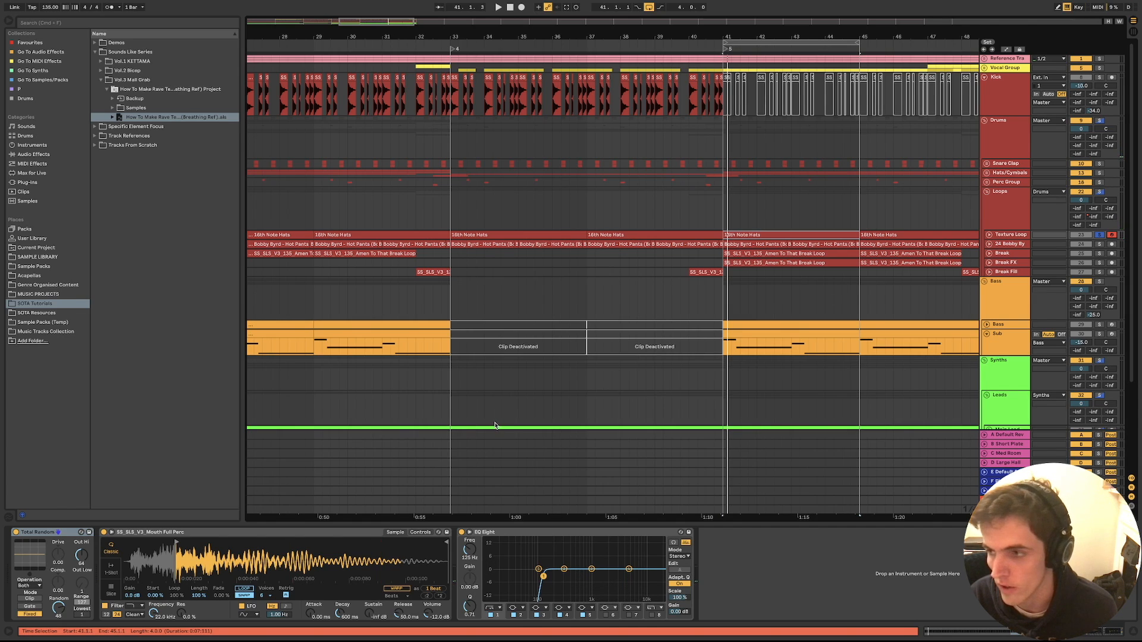
pyautogui.press('space')
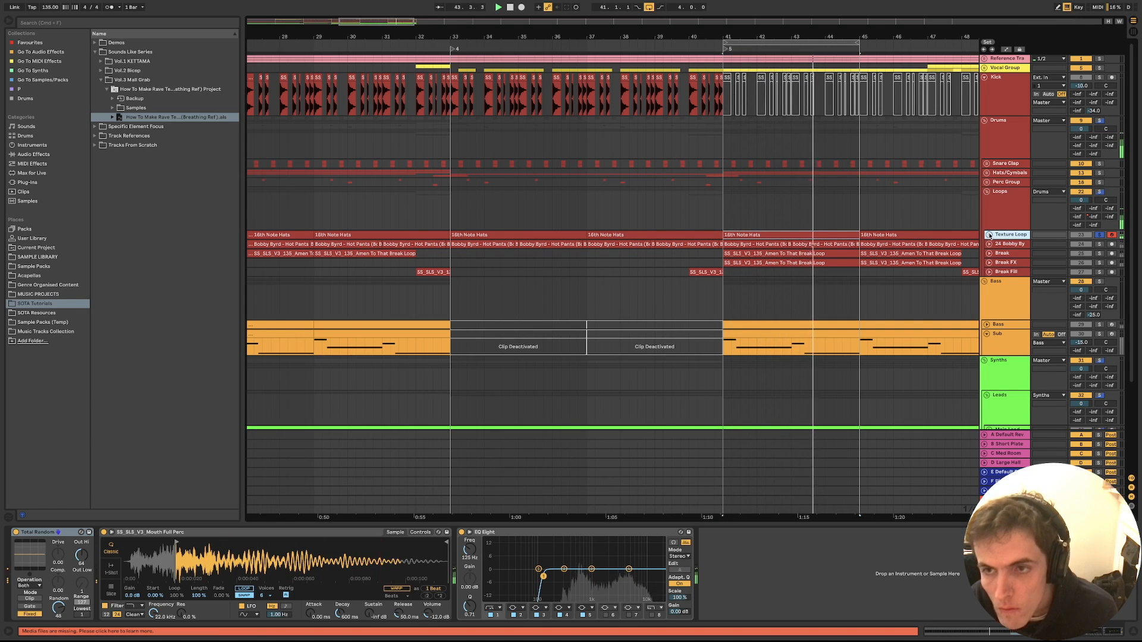
pyautogui.click(990, 235)
pyautogui.click(989, 235)
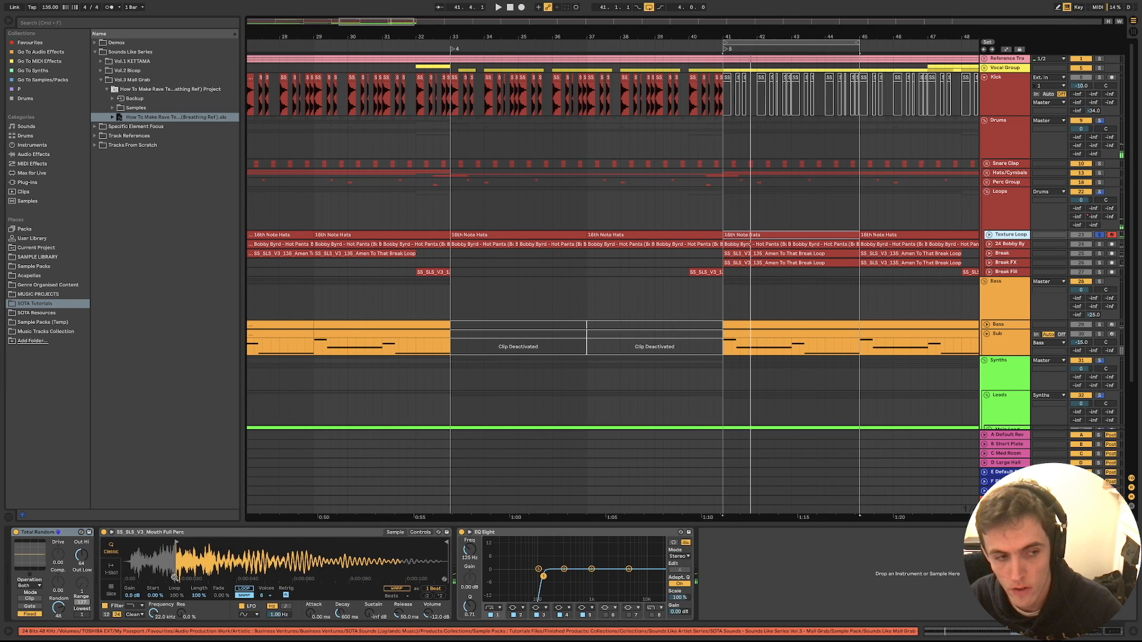
# Unfold Hats/Cymbals, inspect the Closed Hat and Shaker devices, and examine the note velocities of the Shaker clip at bar 41
pyautogui.click(986, 173)
pyautogui.click(1012, 217)
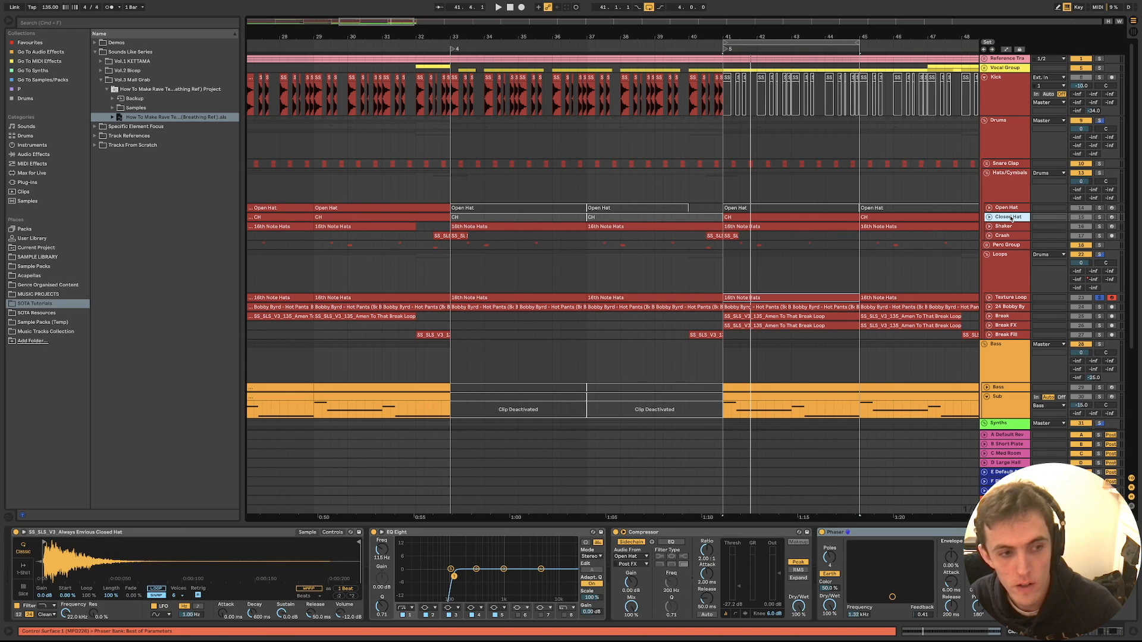
pyautogui.click(1009, 226)
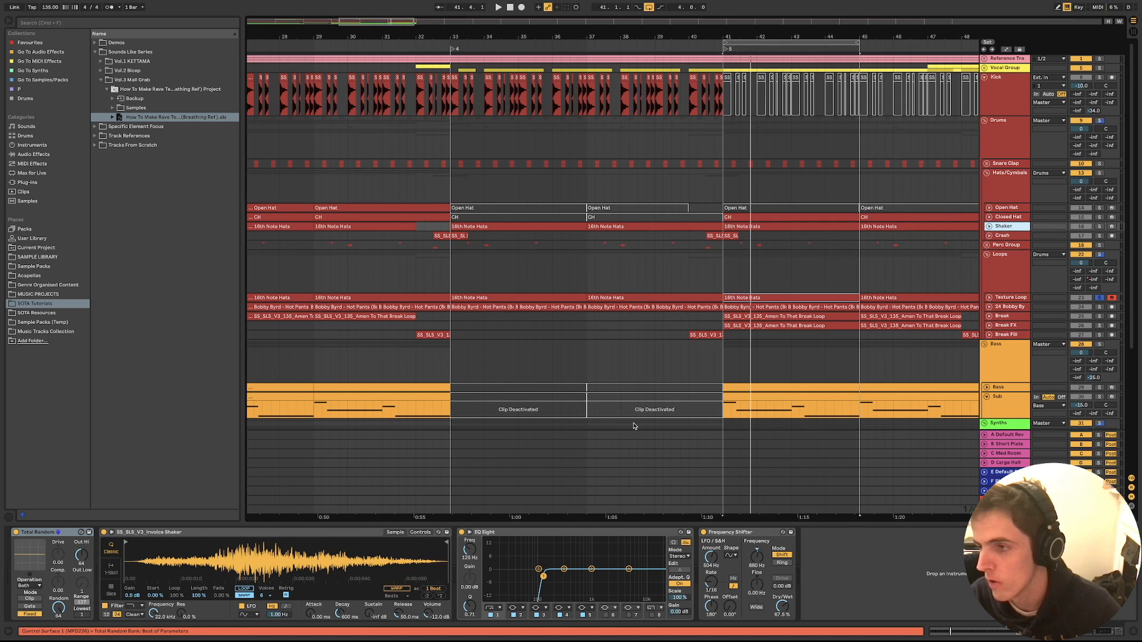
pyautogui.doubleClick(761, 227)
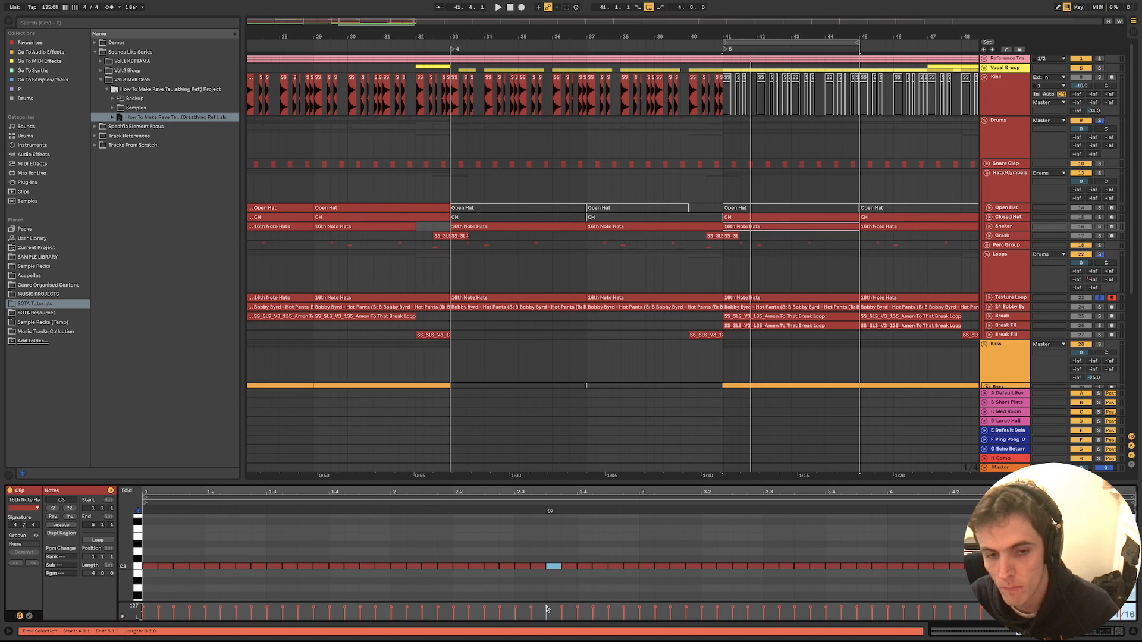
pyautogui.moveTo(547, 609); pyautogui.dragTo(547, 613)
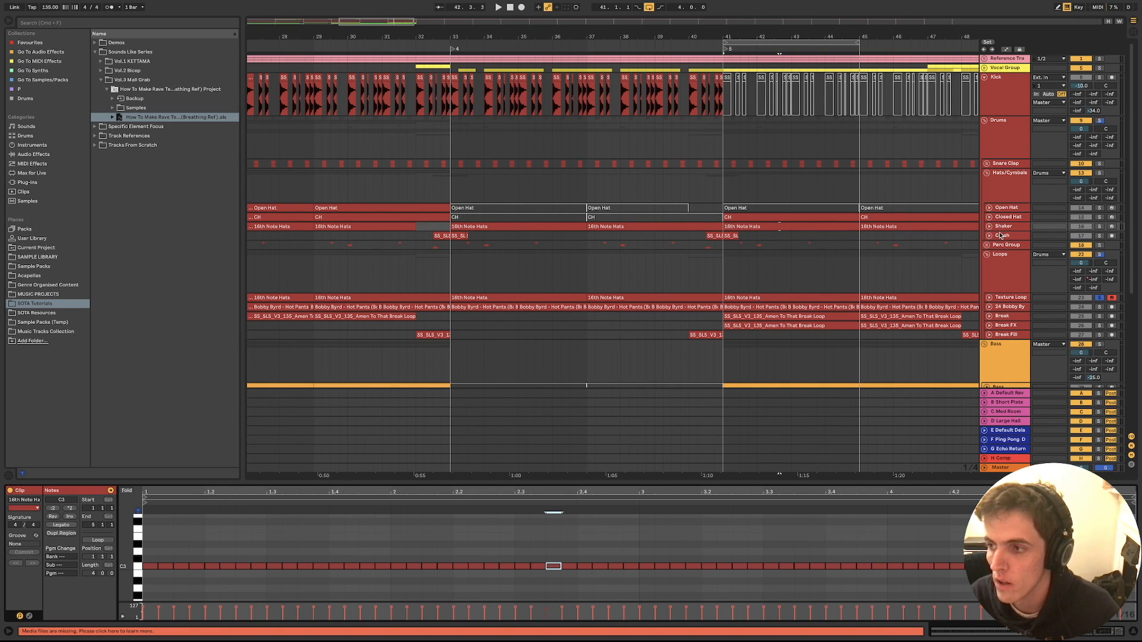
# Fold the Hats/Cymbals group and bring back the Texture Loop track's device chain
pyautogui.click(1005, 298)
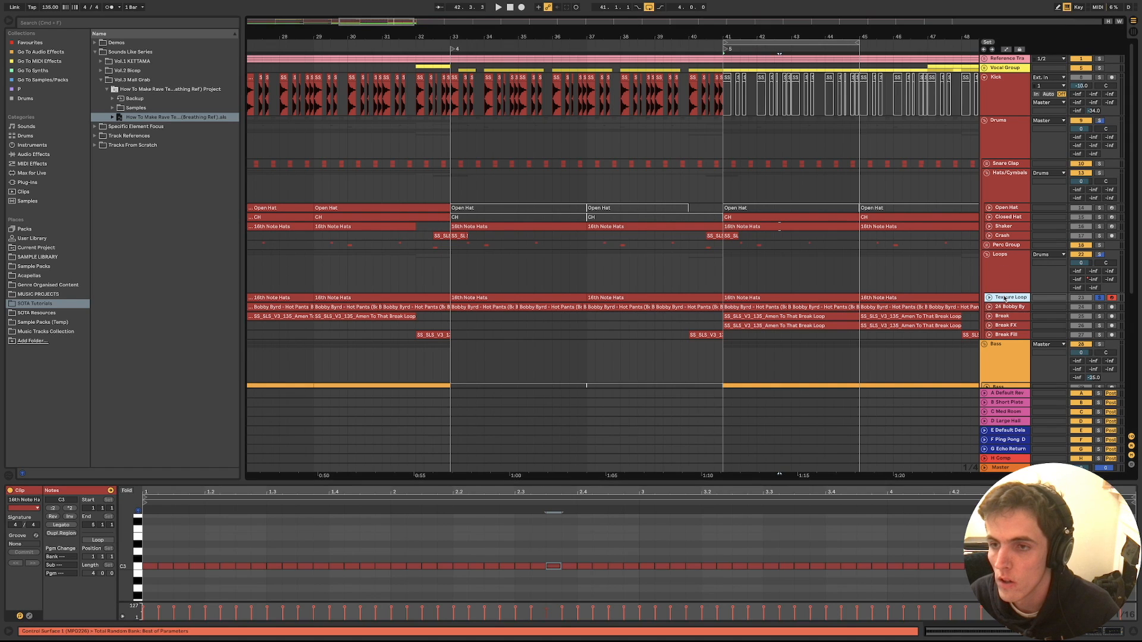
pyautogui.click(986, 173)
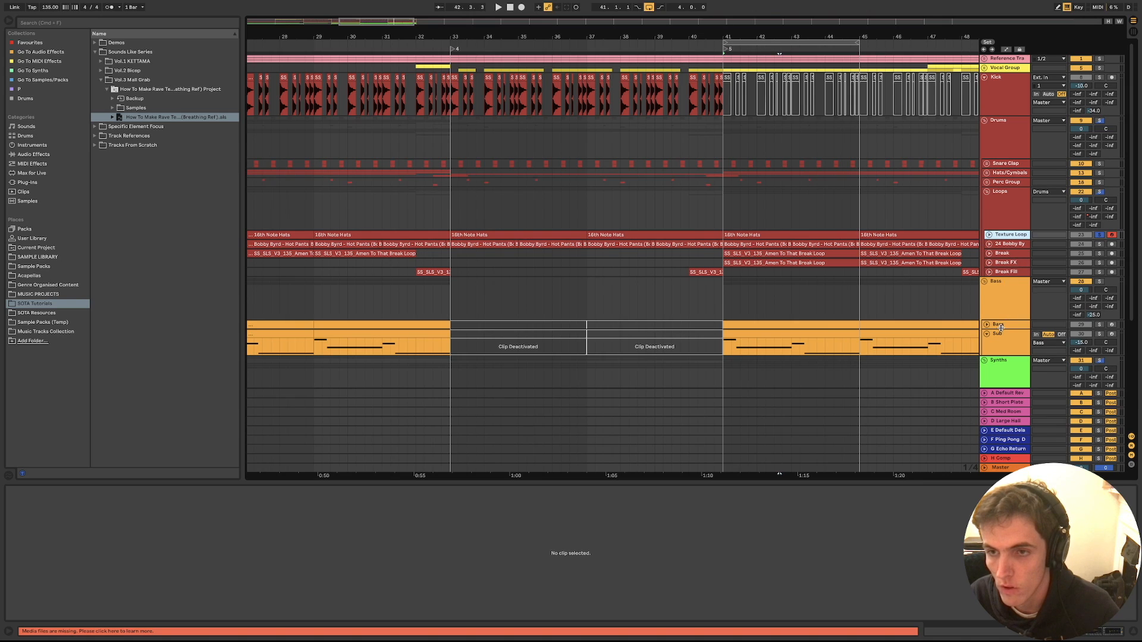
pyautogui.scroll(-1, 1002, 304)
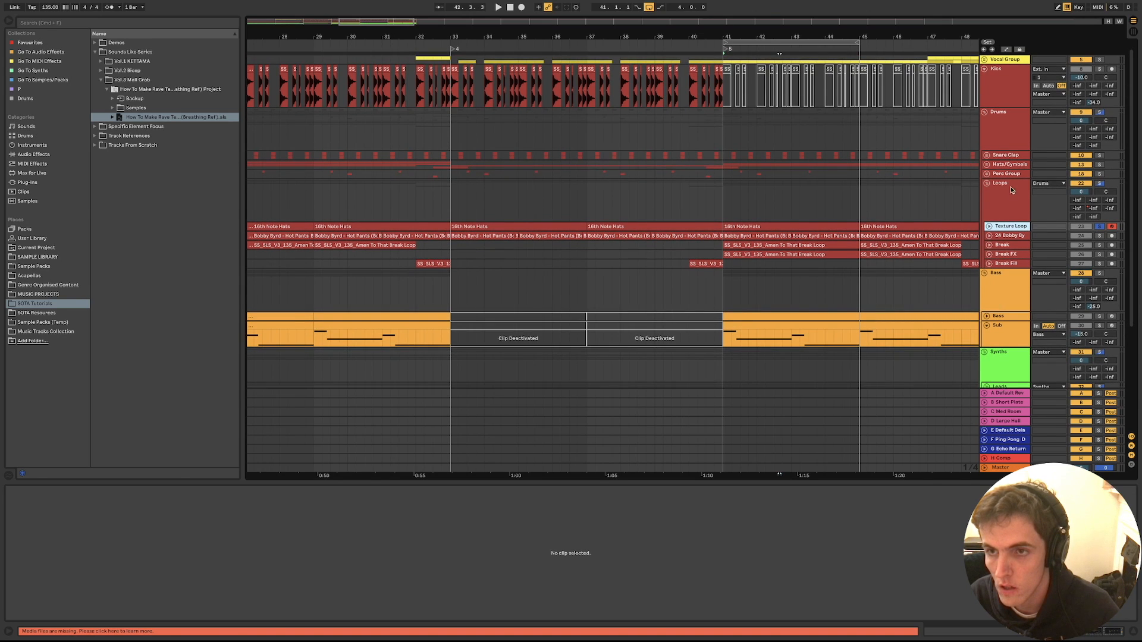
pyautogui.doubleClick(1014, 231)
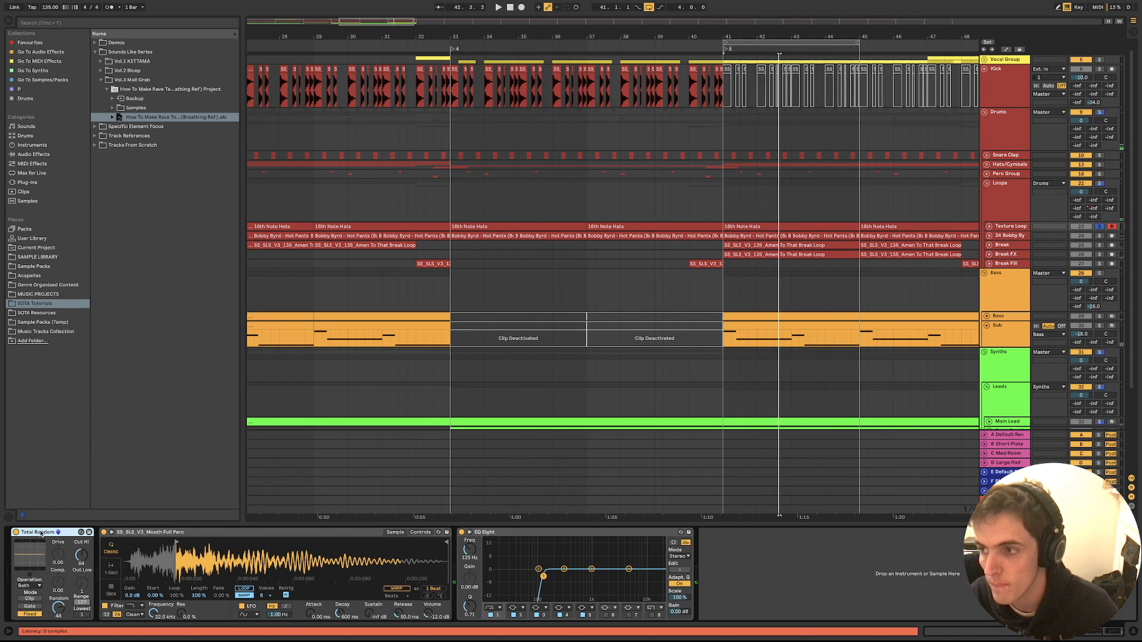
# During playback, try a lower Random amount and Clip mode in Total Random, and return to Fixed mode with Random raised to about 52
pyautogui.press('space')
pyautogui.moveTo(58, 608)
pyautogui.mouseDown()
pyautogui.moveTo(59, 598)
pyautogui.moveTo(59, 623)
pyautogui.mouseUp()
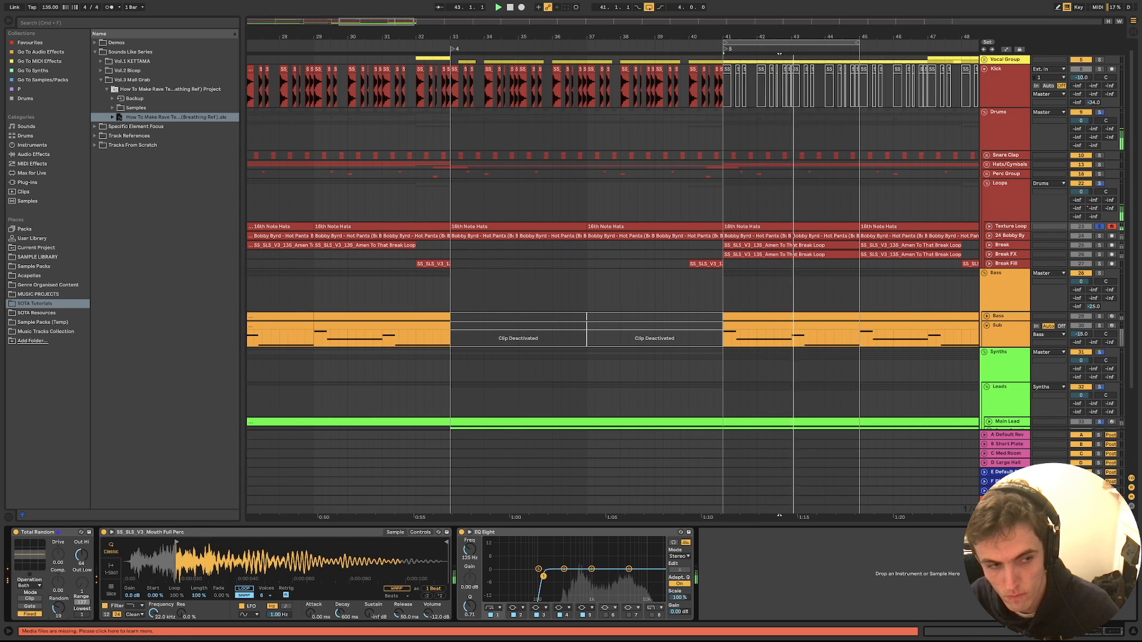
pyautogui.press('space')
pyautogui.click(30, 599)
pyautogui.press('space')
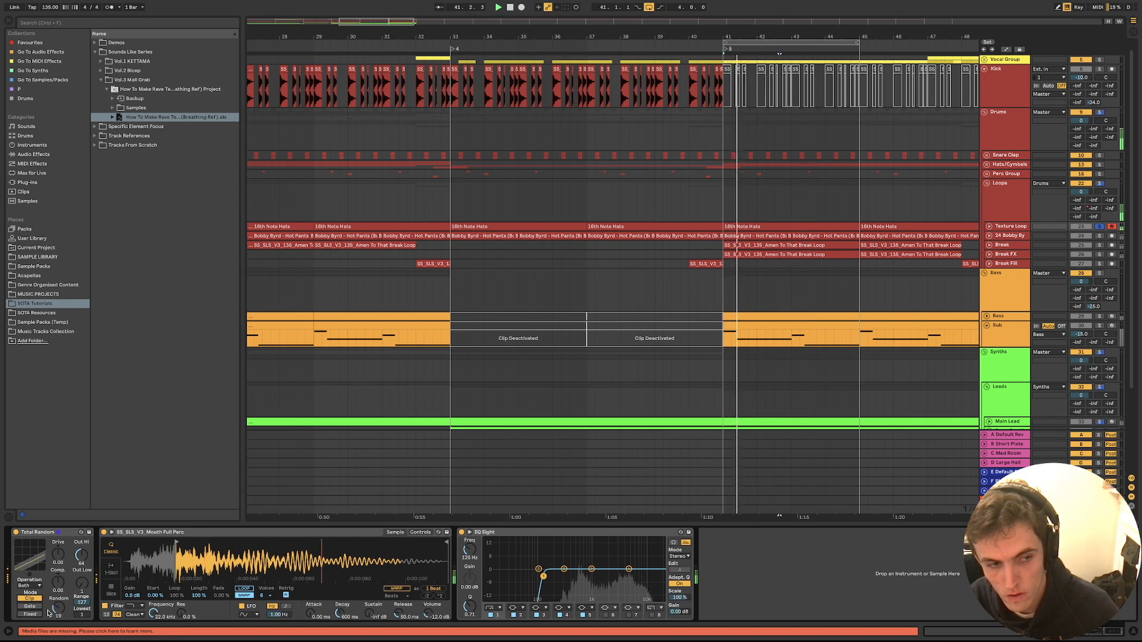
pyautogui.click(30, 614)
pyautogui.moveTo(52, 615); pyautogui.dragTo(53, 594)
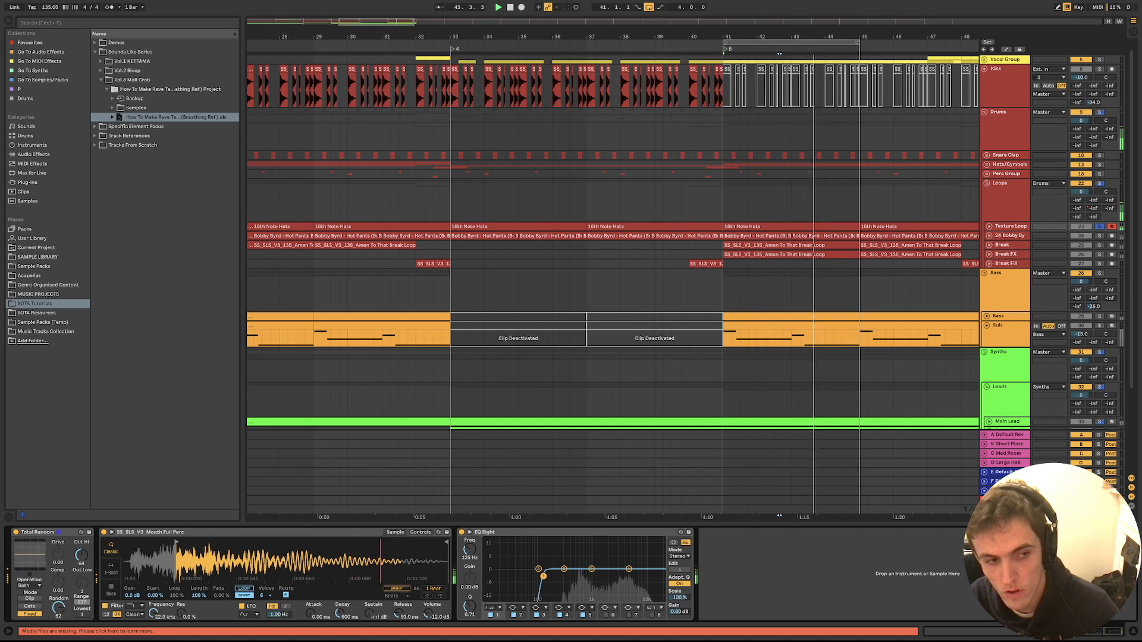
# Undo the last two Total Random changes and redo them
pyautogui.press('super+z')
pyautogui.press('super+z')
pyautogui.press('super+shift+z')
pyautogui.press('super+shift+z')
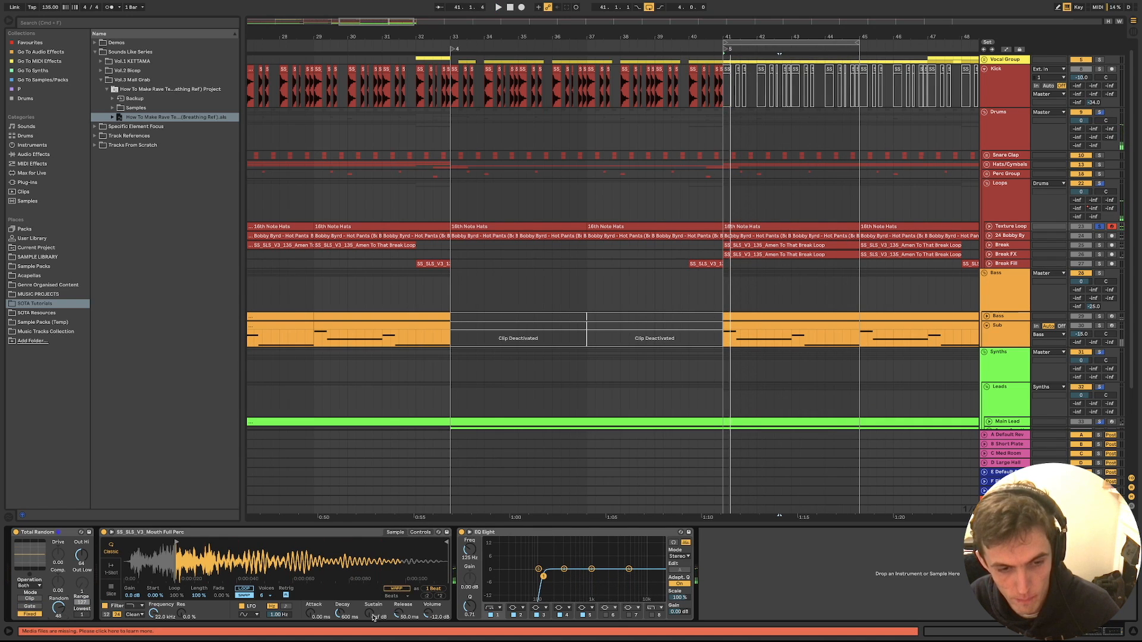
# Lower the Mouth Full Perc sample's sustain, move its start point past the initial transient, and stop playback
pyautogui.moveTo(370, 614); pyautogui.dragTo(370, 641)
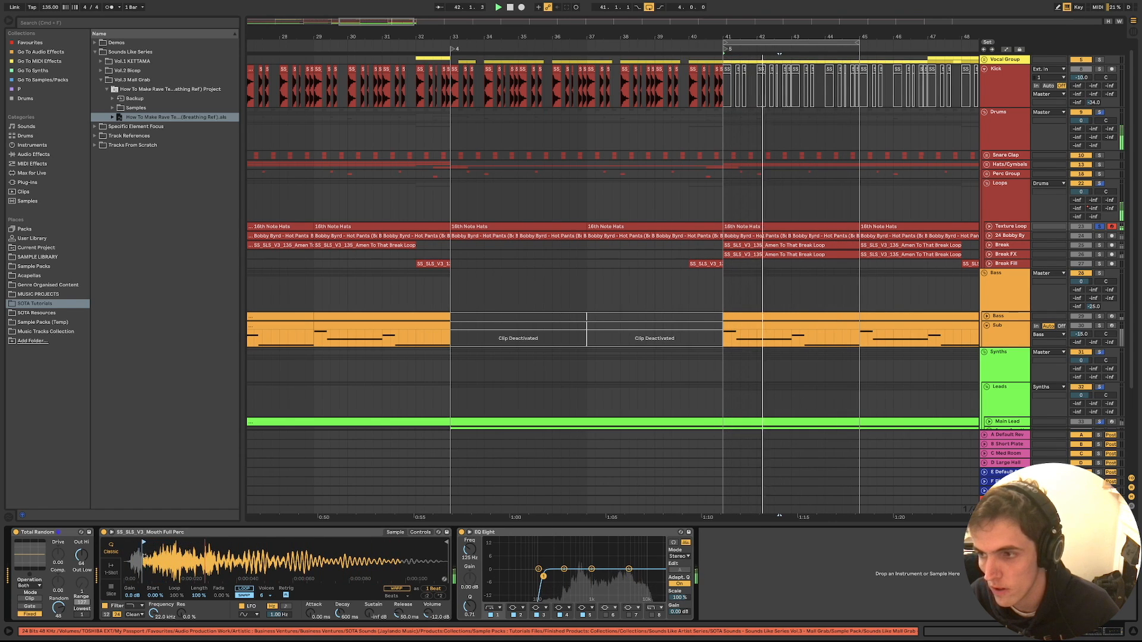
pyautogui.moveTo(131, 543); pyautogui.dragTo(176, 543)
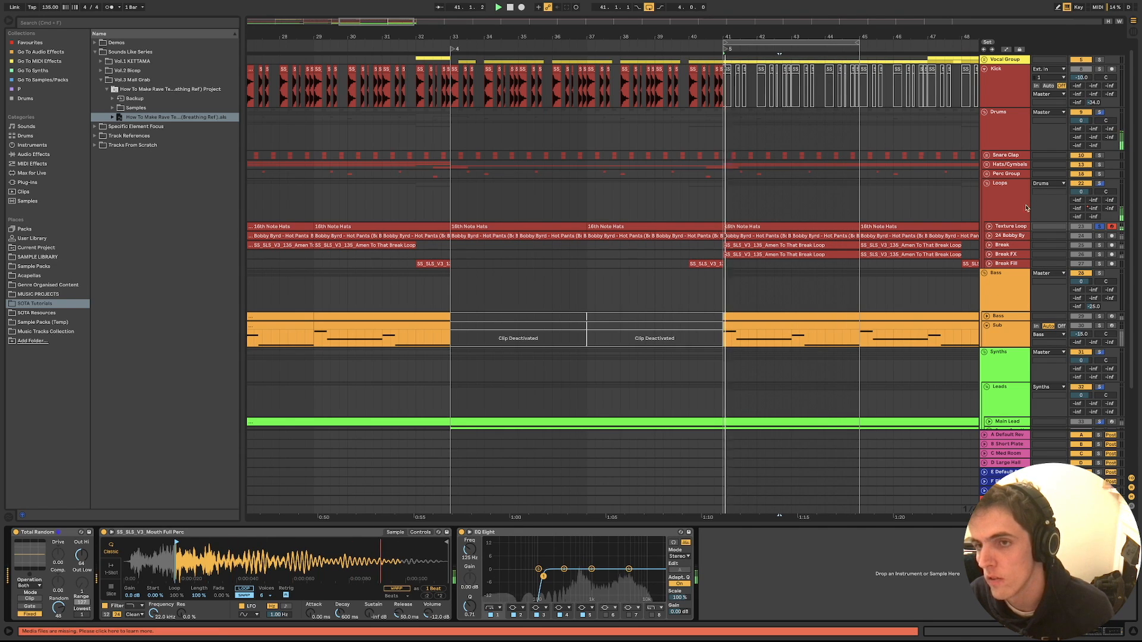
pyautogui.click(999, 229)
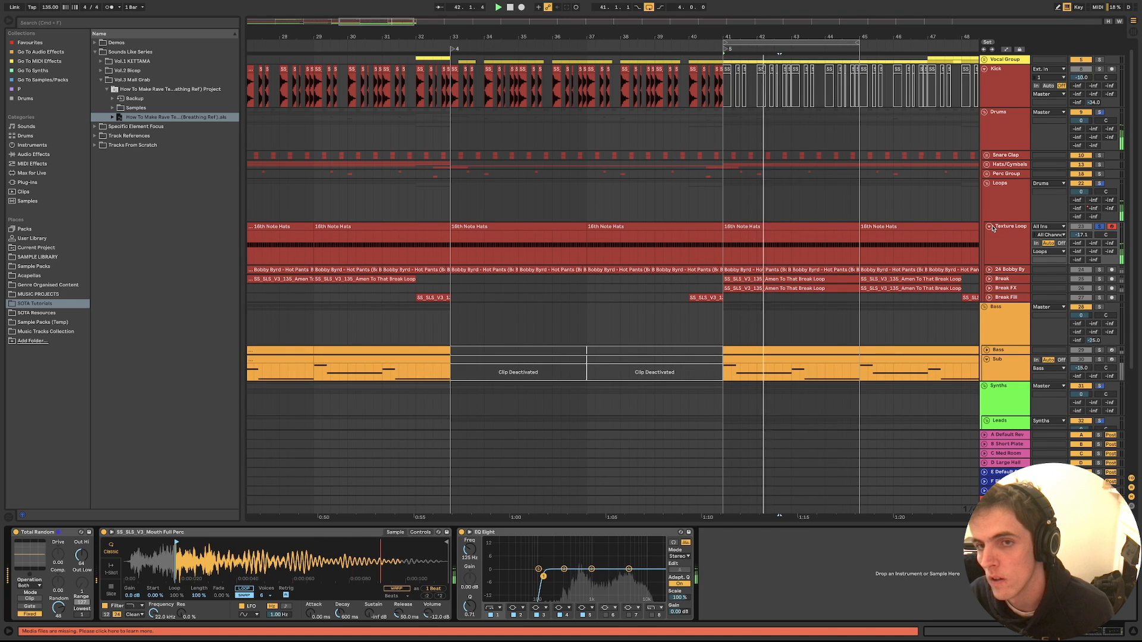
pyautogui.click(989, 227)
pyautogui.press('space')
# Solo and unfold the Bobby Byrd loop track, and audition its Hot Pants (Bonus Beats) clip from bar 41 while examining the waveform
pyautogui.hscroll(1, 903, 235)
pyautogui.click(772, 239)
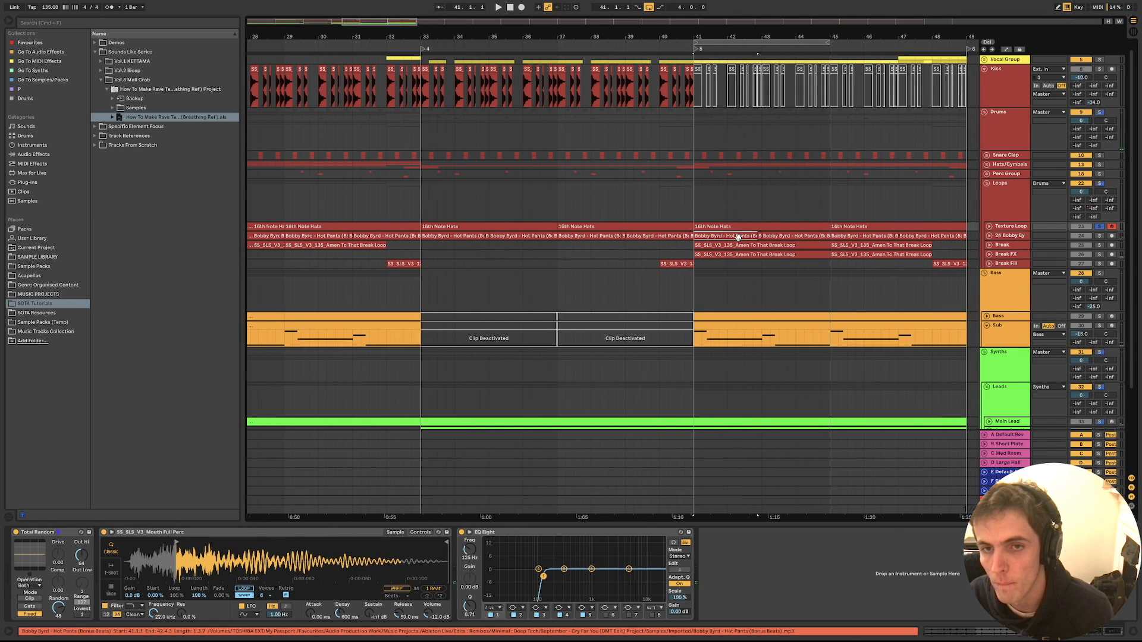
pyautogui.scroll(3, 839, 255)
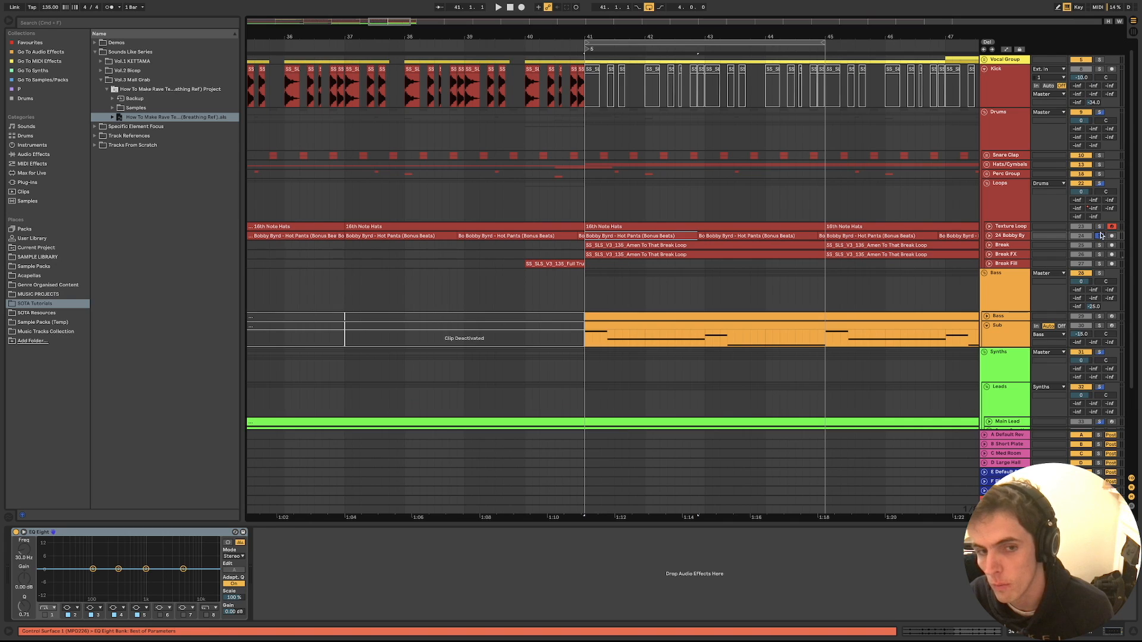
pyautogui.scroll(1, 1101, 235)
pyautogui.click(992, 239)
pyautogui.press('space')
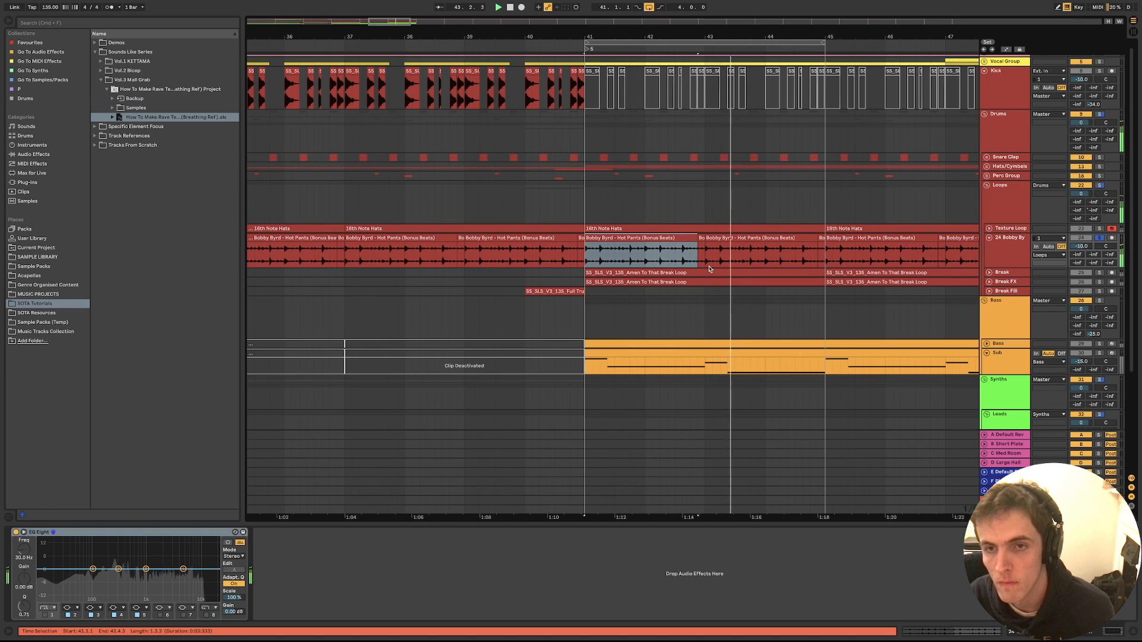
pyautogui.scroll(-2, 711, 270)
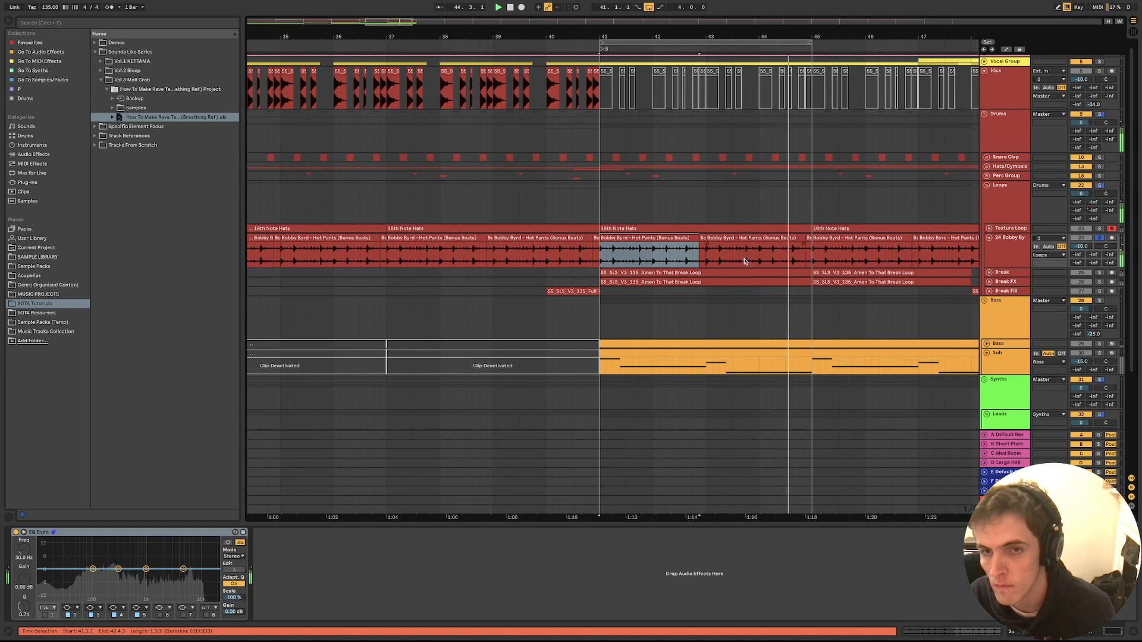
pyautogui.scroll(-3, 756, 258)
pyautogui.hscroll(-10, 757, 258)
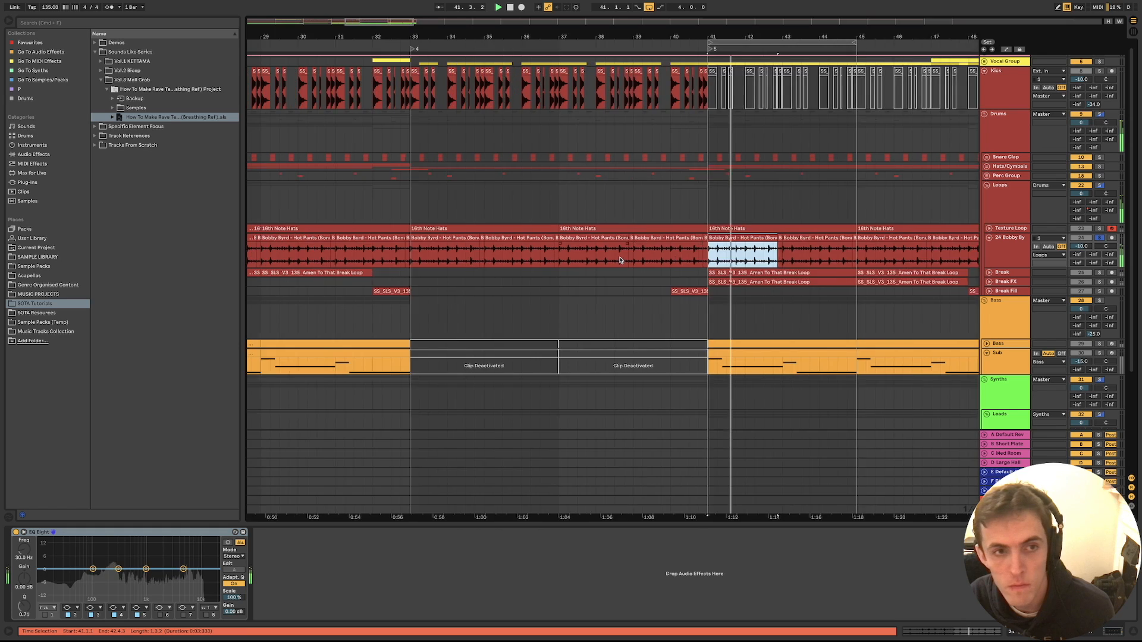
pyautogui.hscroll(12, 619, 260)
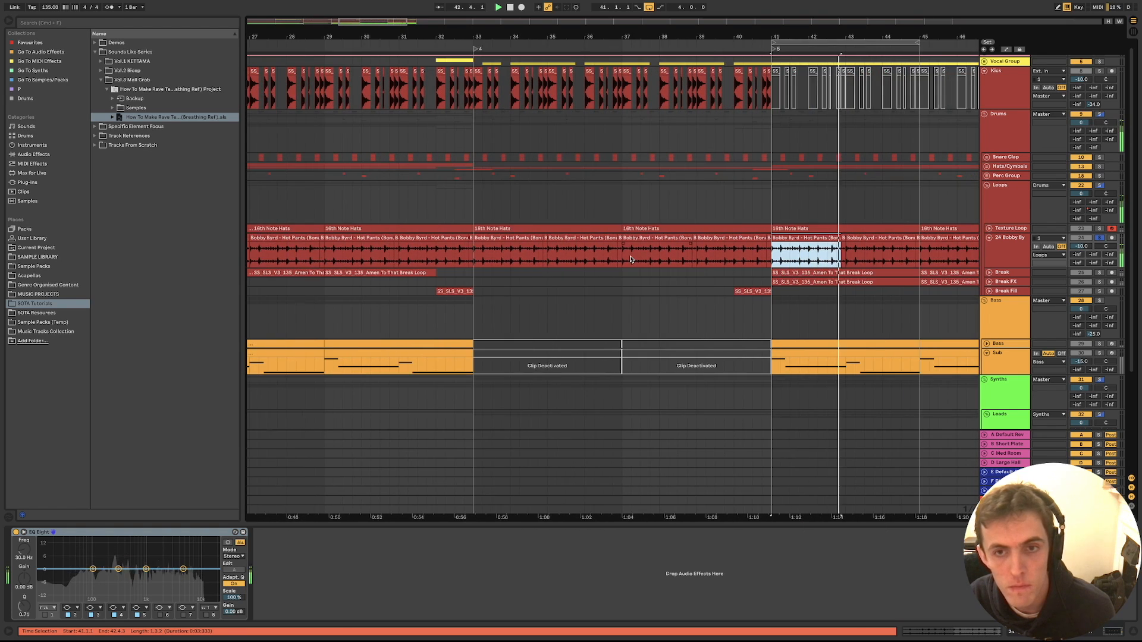
pyautogui.scroll(5, 577, 241)
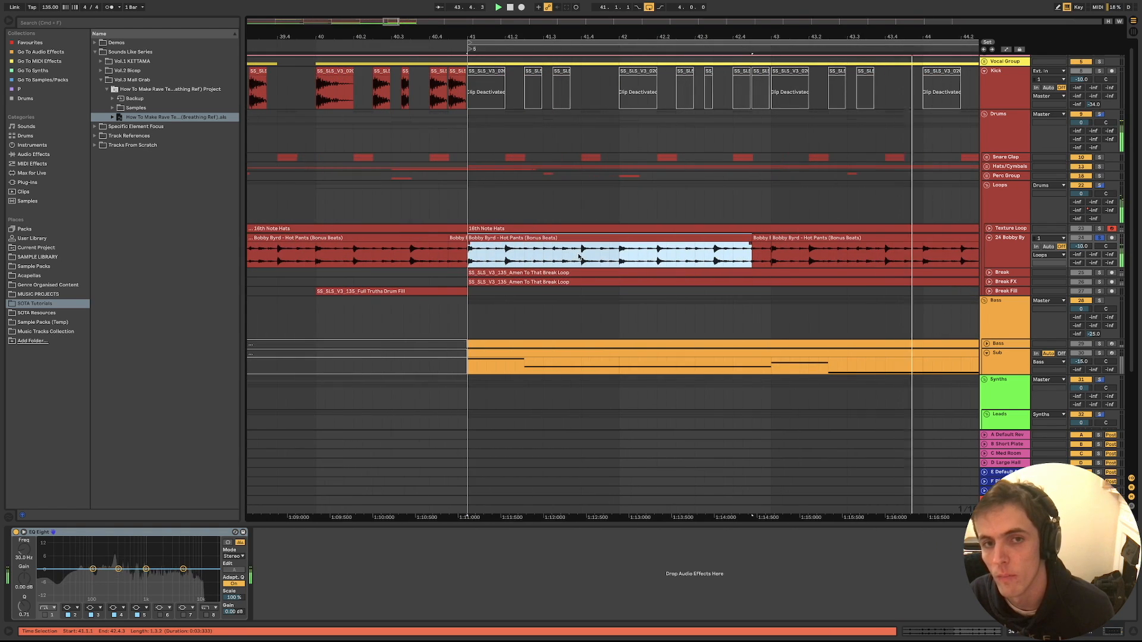
# Open the Bobby Byrd Hot Pants clip at bar 41, audition it once more, and fold its track
pyautogui.doubleClick(576, 239)
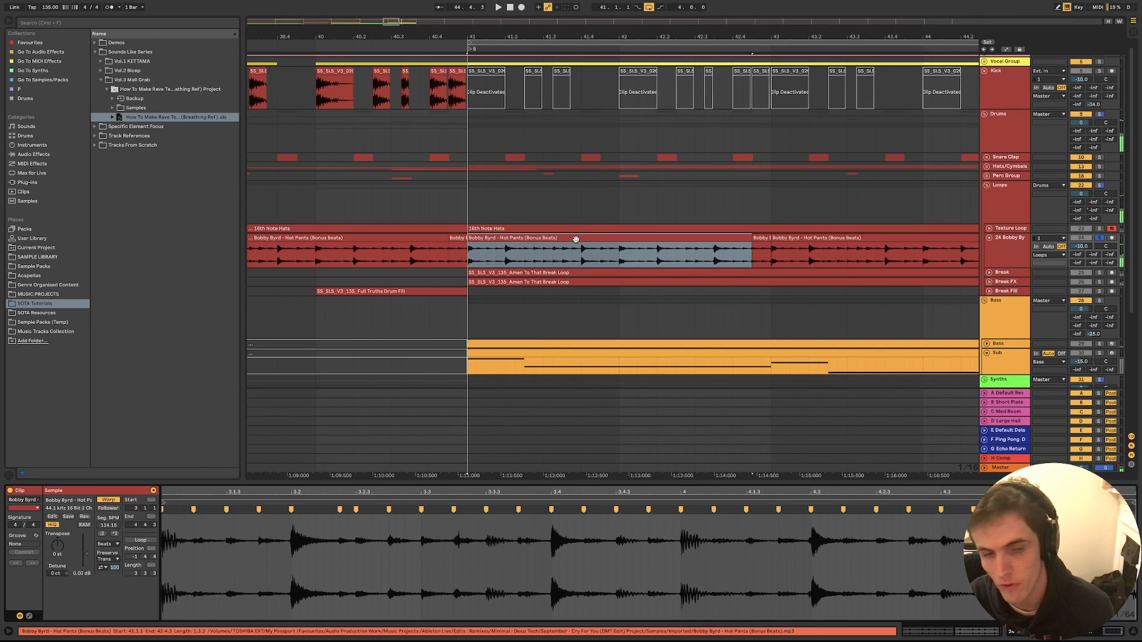
pyautogui.press('space')
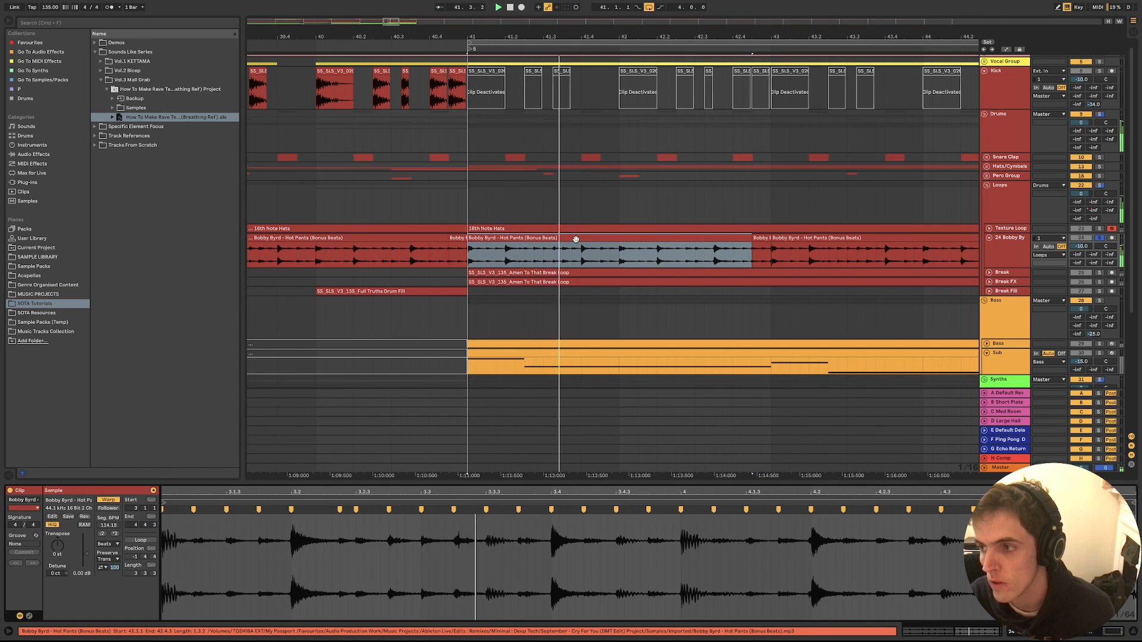
pyautogui.scroll(-3, 742, 281)
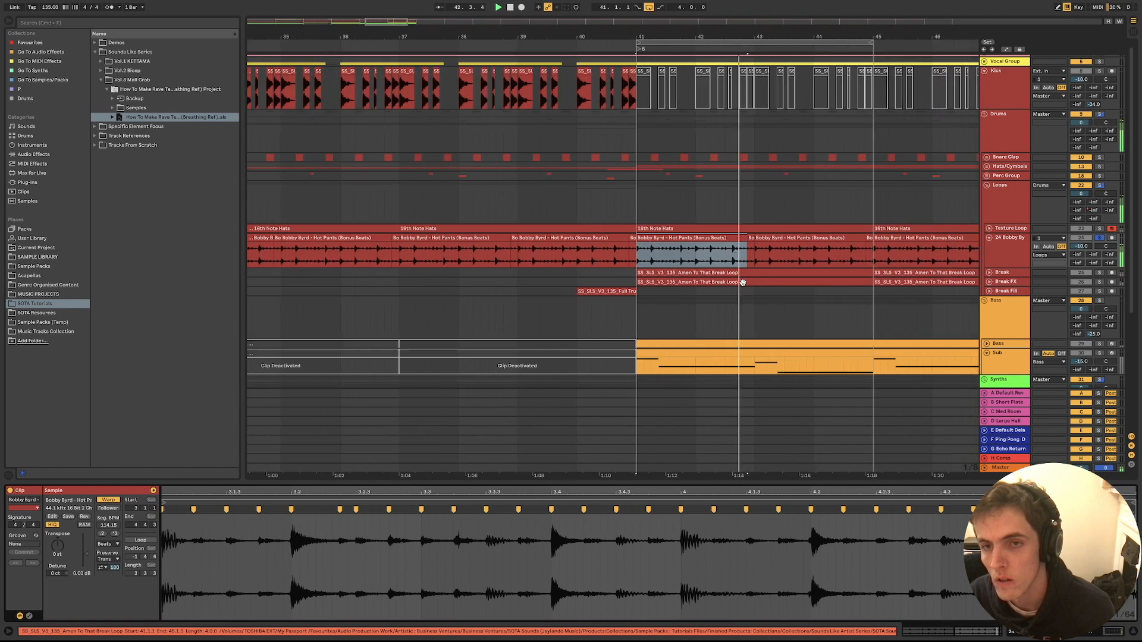
pyautogui.scroll(-3, 743, 282)
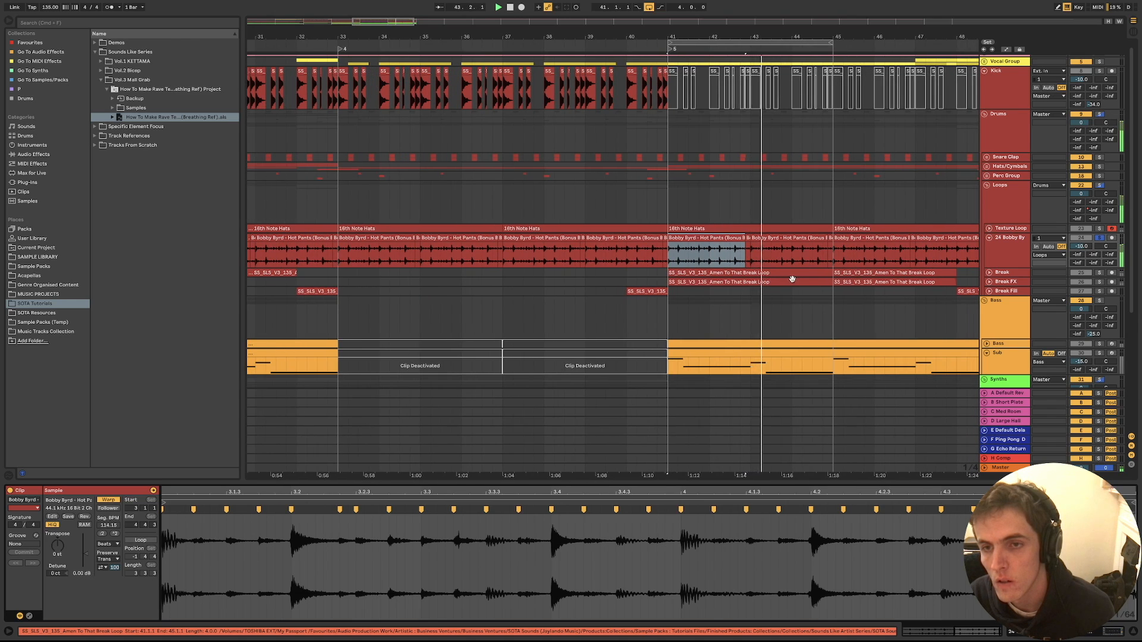
pyautogui.click(989, 238)
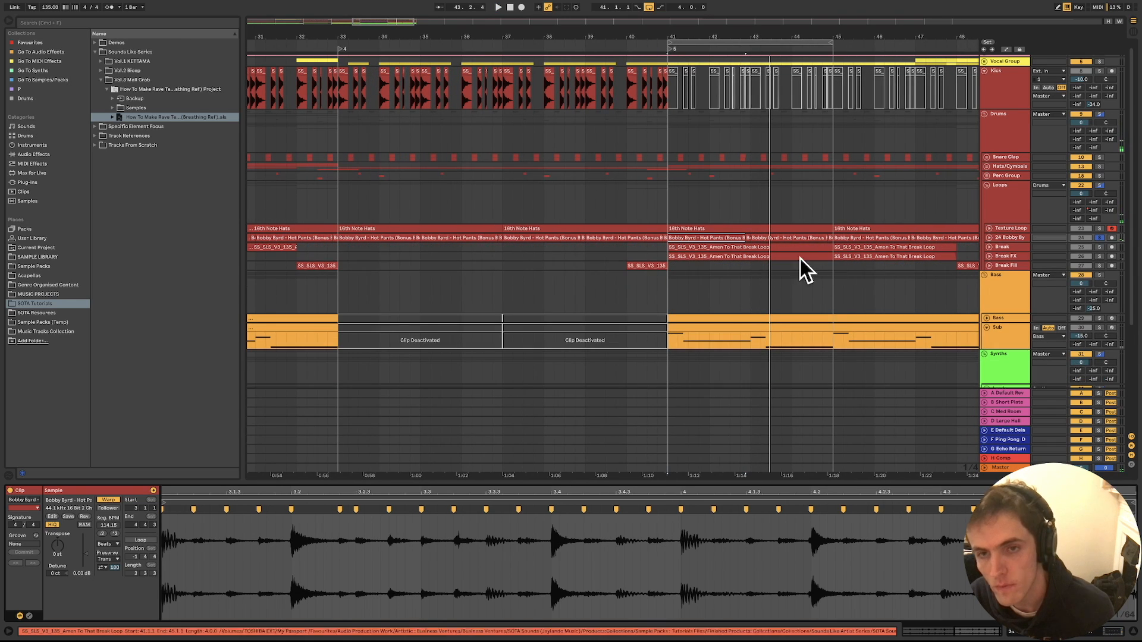
# Unfold and solo the Break track, and play its Amen To That Break Loop clip from bar 41
pyautogui.click(749, 247)
pyautogui.click(988, 247)
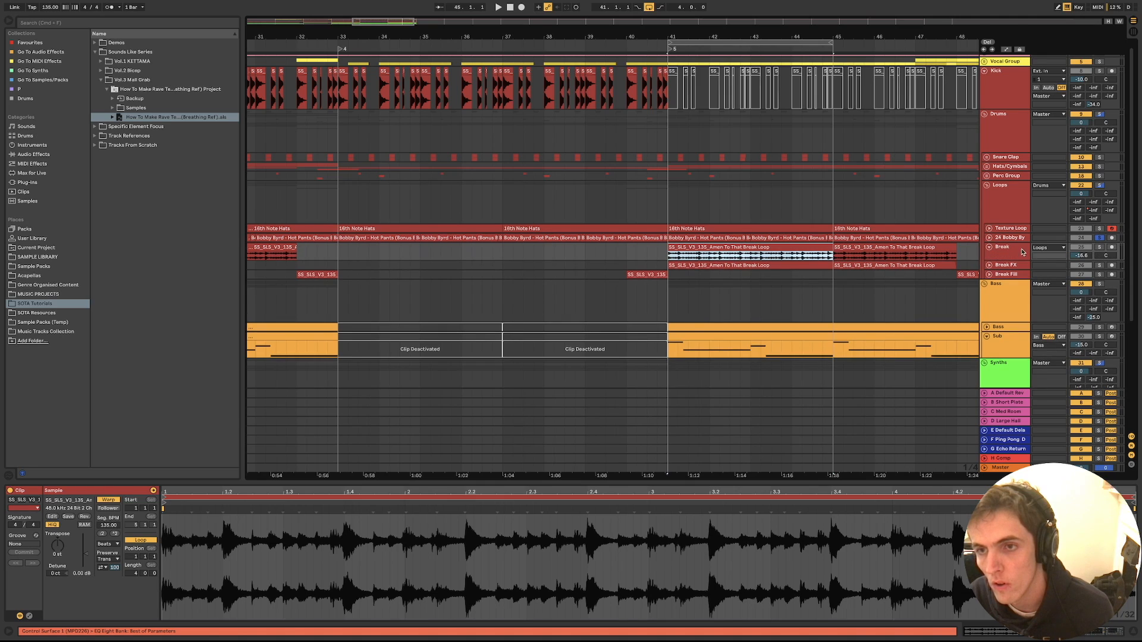
pyautogui.click(1100, 246)
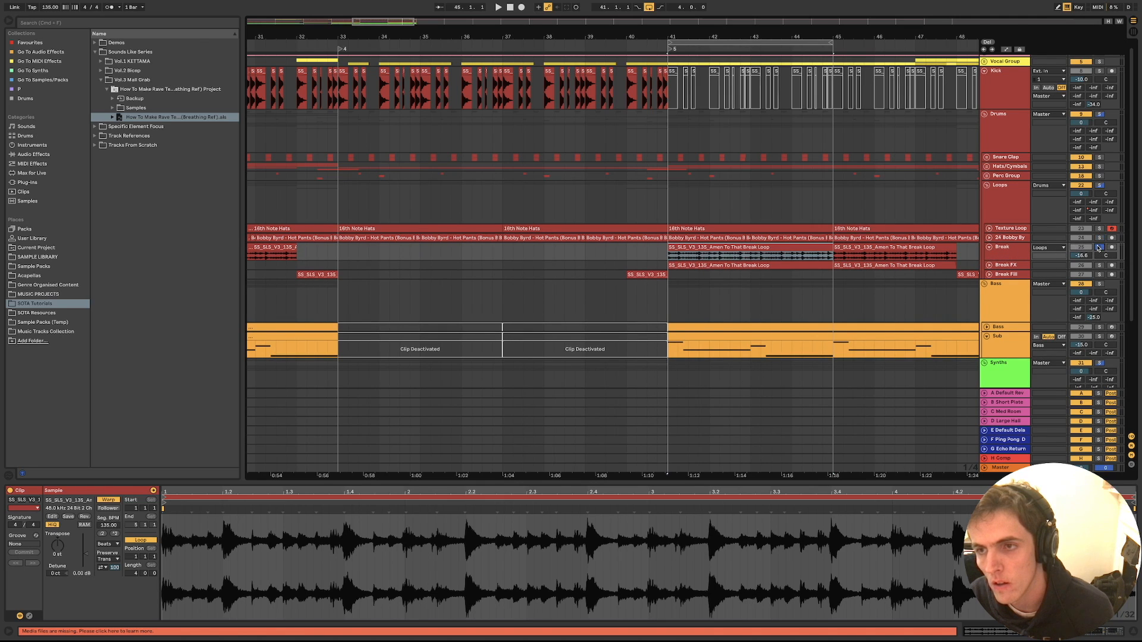
pyautogui.press('space')
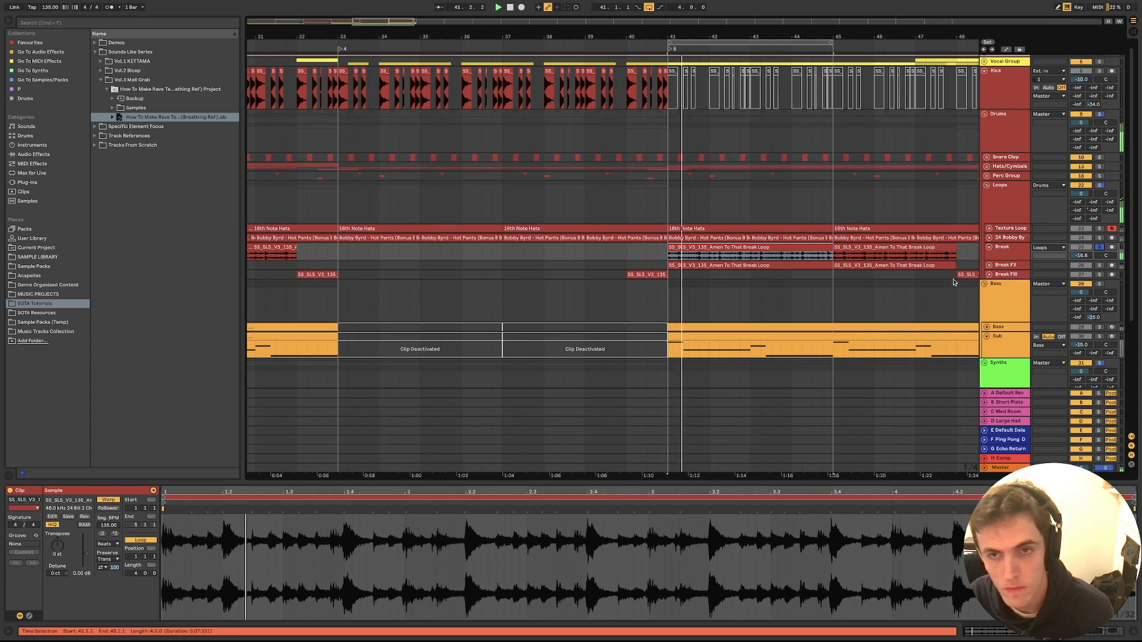
# Audition the Break track's clip at bar 45, examine its placement in the arrangement, and reselect the bar 41 clip with playback stopped
pyautogui.click(902, 253)
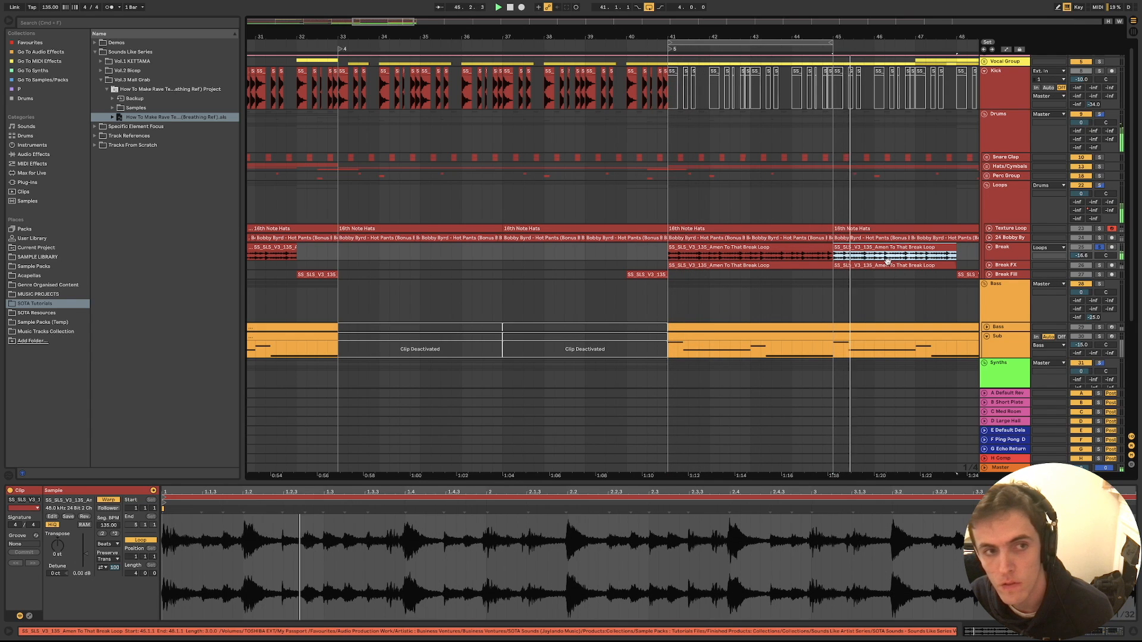
pyautogui.scroll(-3, 887, 259)
pyautogui.scroll(-2, 887, 260)
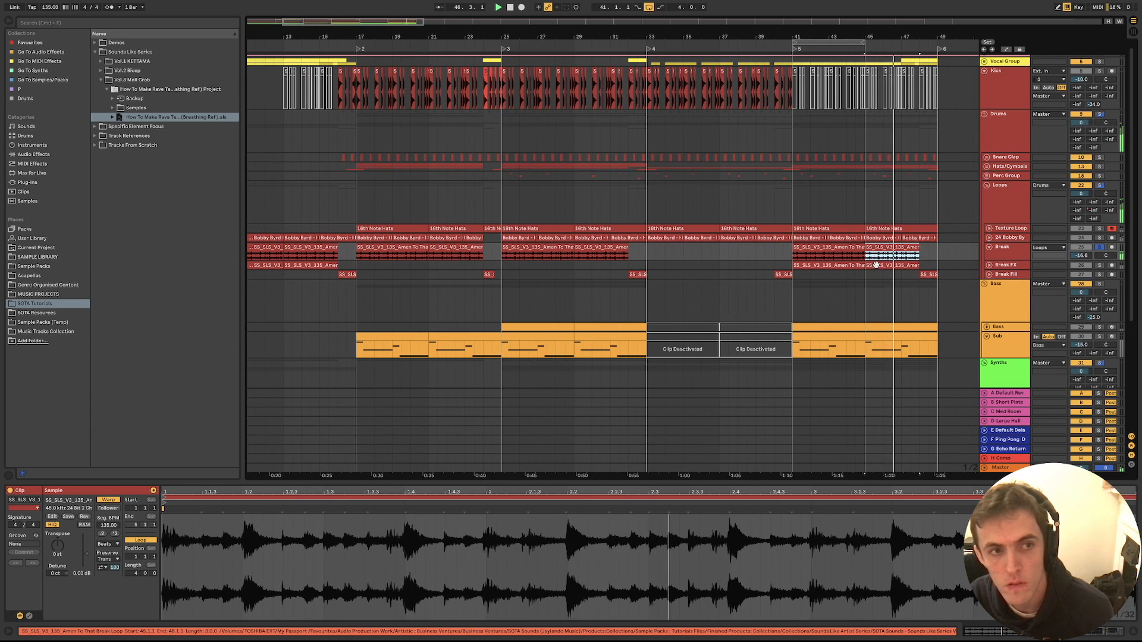
pyautogui.scroll(3, 875, 279)
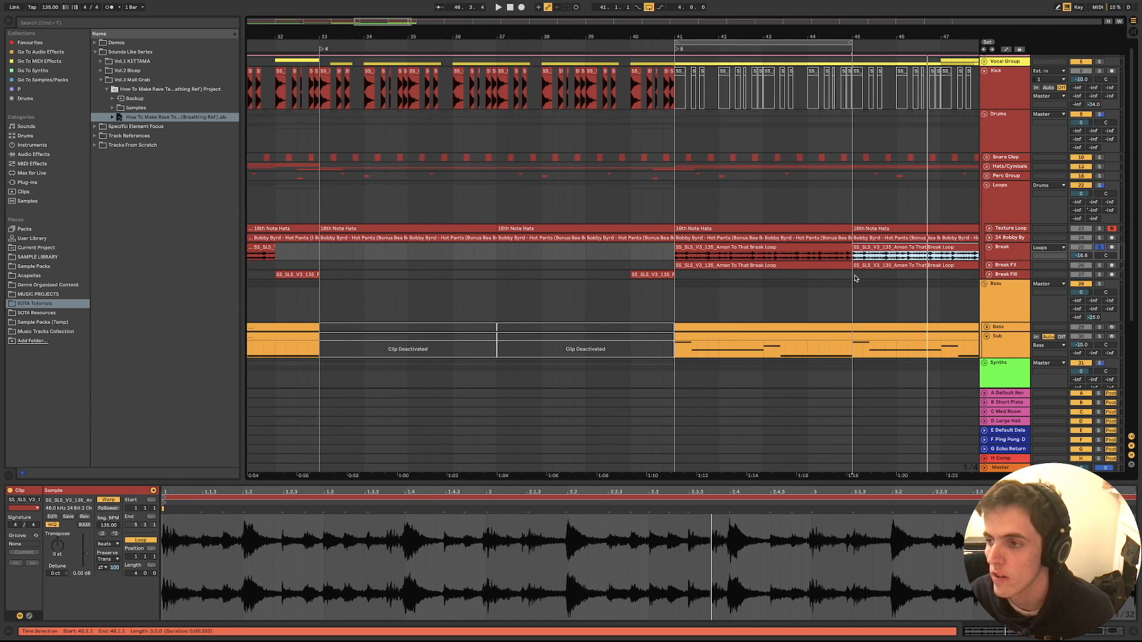
pyautogui.click(815, 260)
pyautogui.press('space')
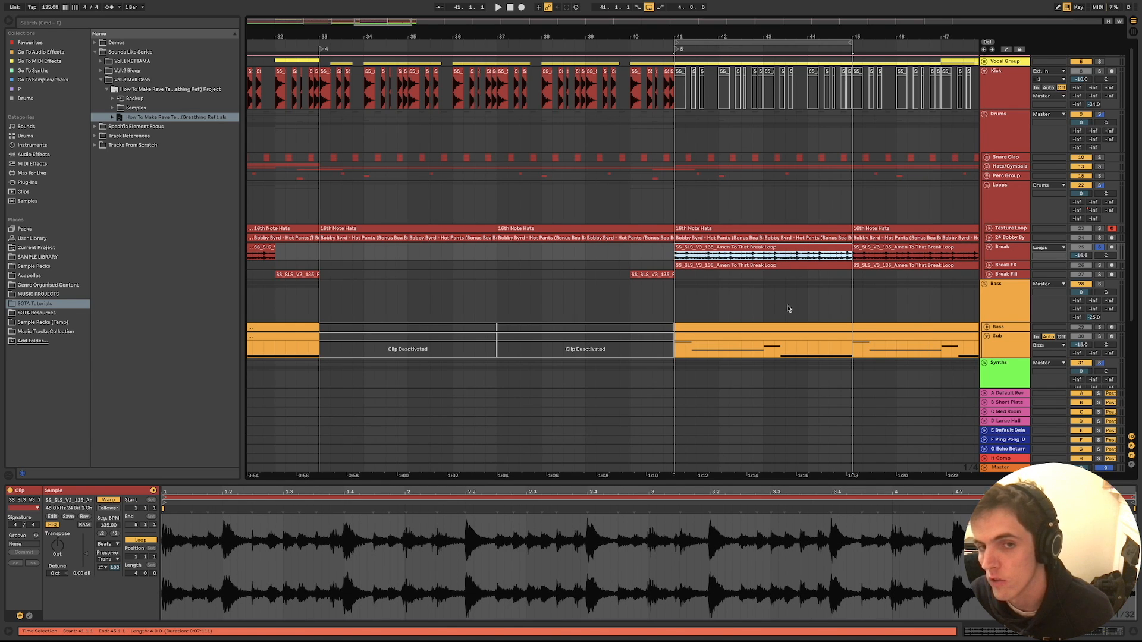
# Fold the Break track, unfold Break FX, and compare the device chains of the Bobby Byrd, Break and Break FX tracks
pyautogui.click(989, 249)
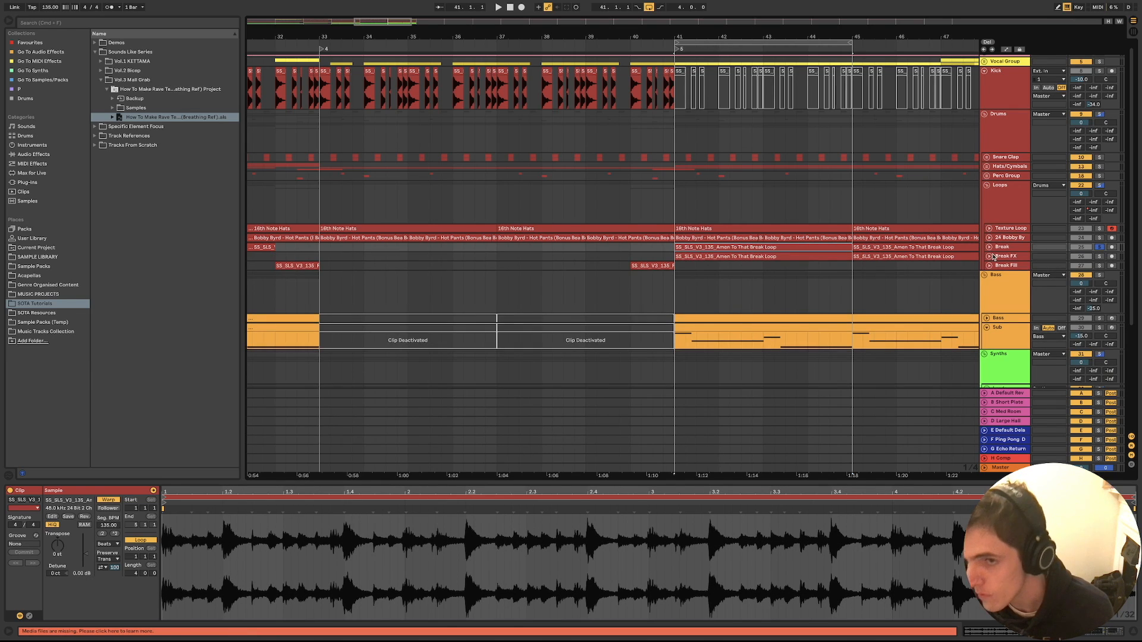
pyautogui.click(989, 257)
pyautogui.click(1004, 260)
pyautogui.click(1008, 248)
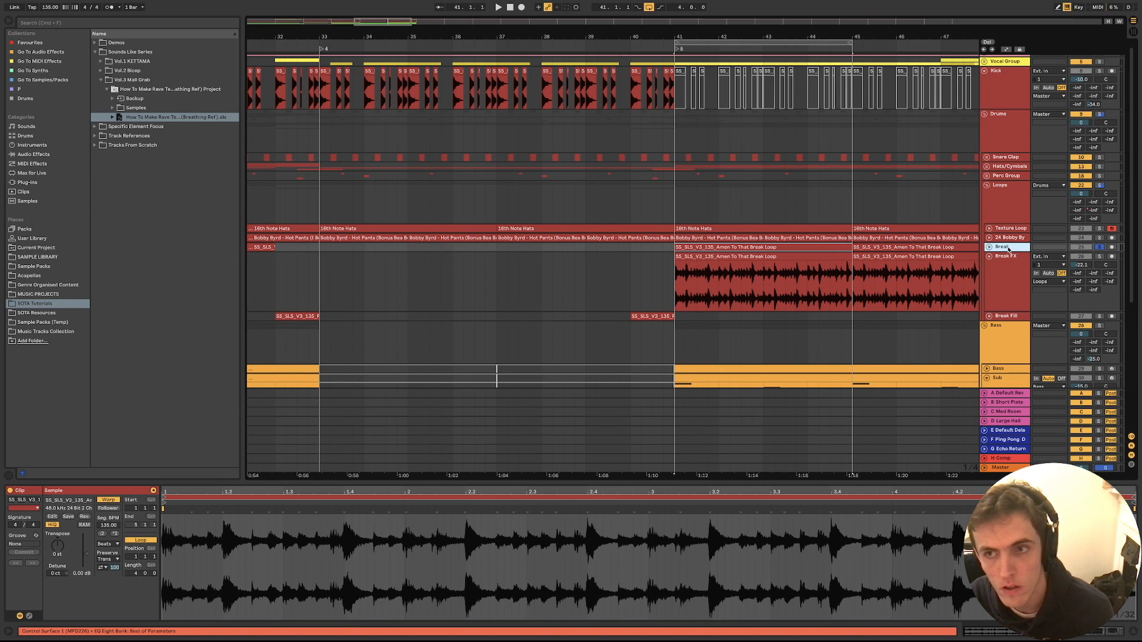
pyautogui.doubleClick(1008, 249)
pyautogui.click(1006, 238)
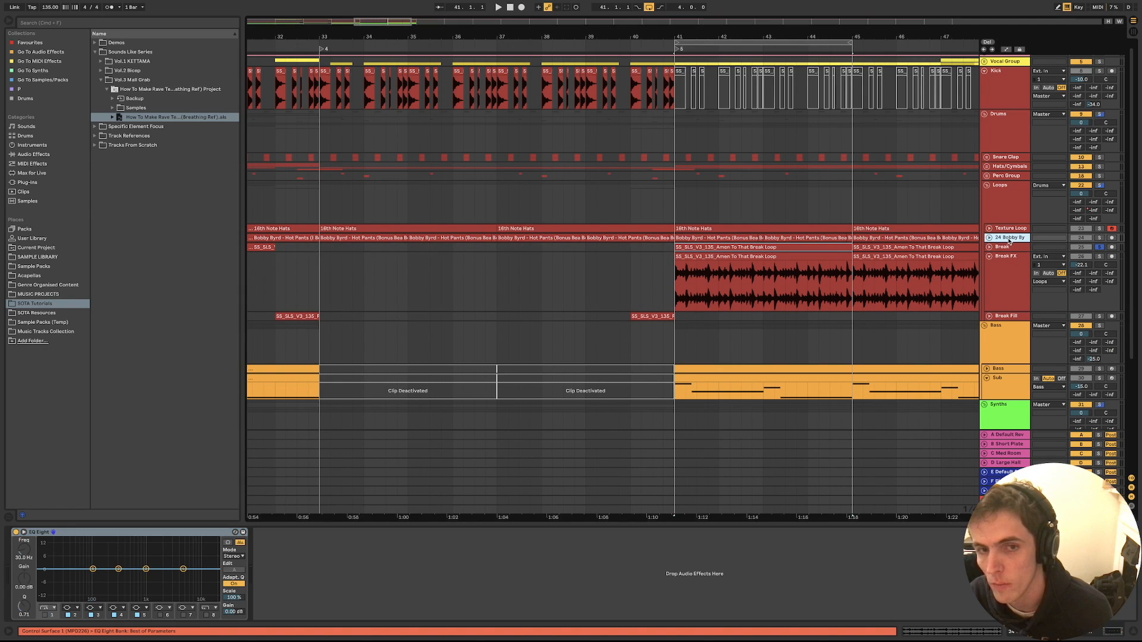
pyautogui.click(1009, 248)
pyautogui.click(1007, 270)
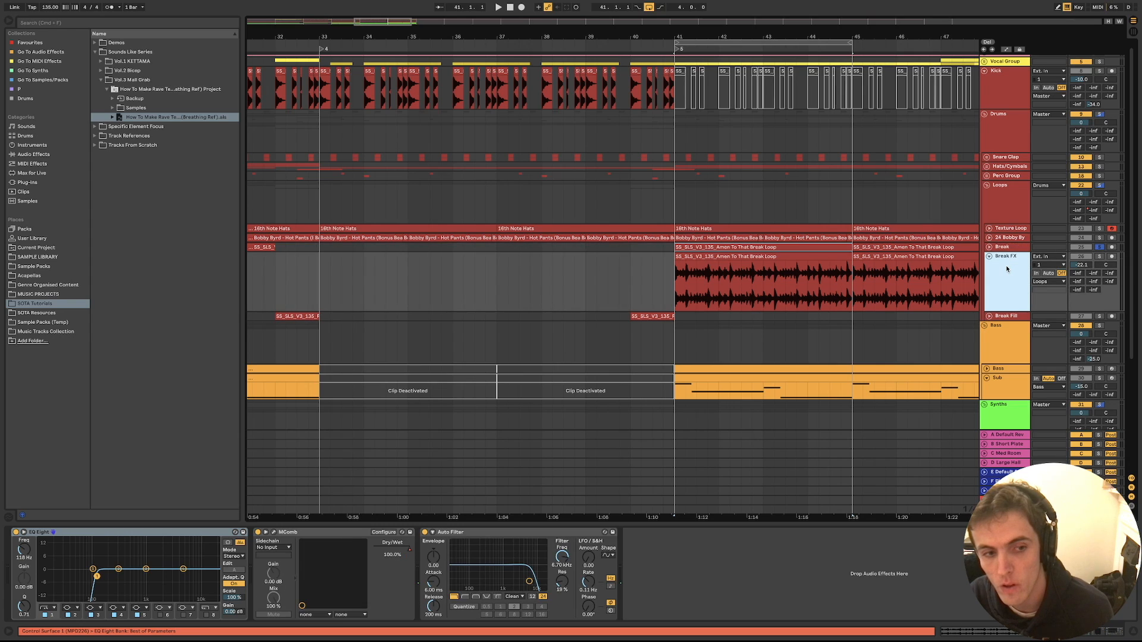
# Solo Break FX and audition its bar 41 clip with the MComb device active and switched off
pyautogui.click(1100, 257)
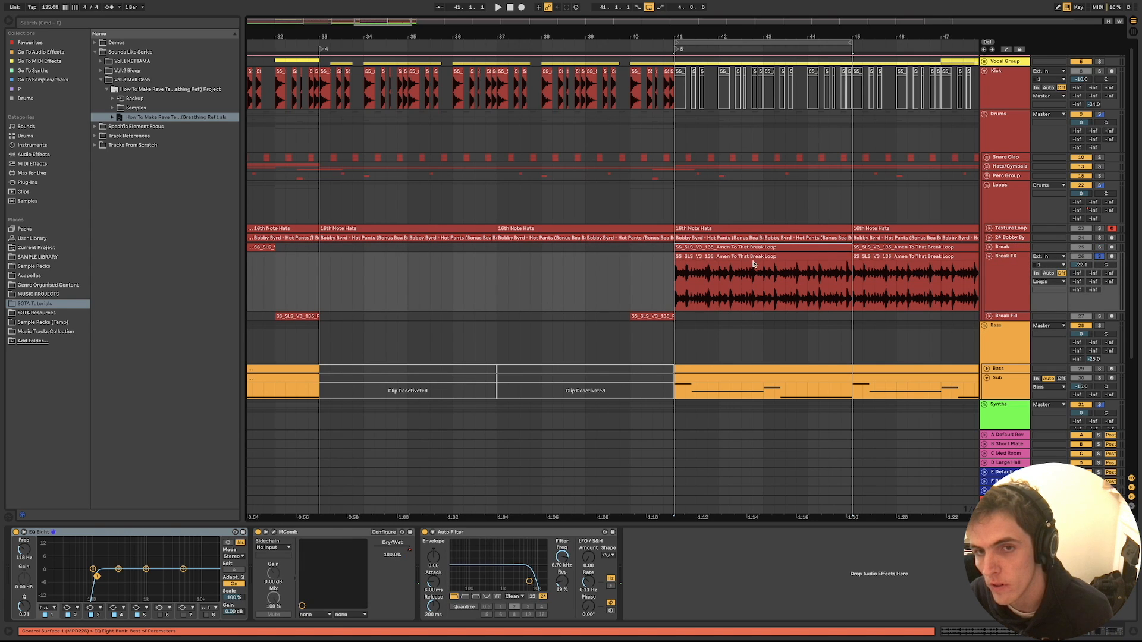
pyautogui.click(746, 256)
pyautogui.press('space')
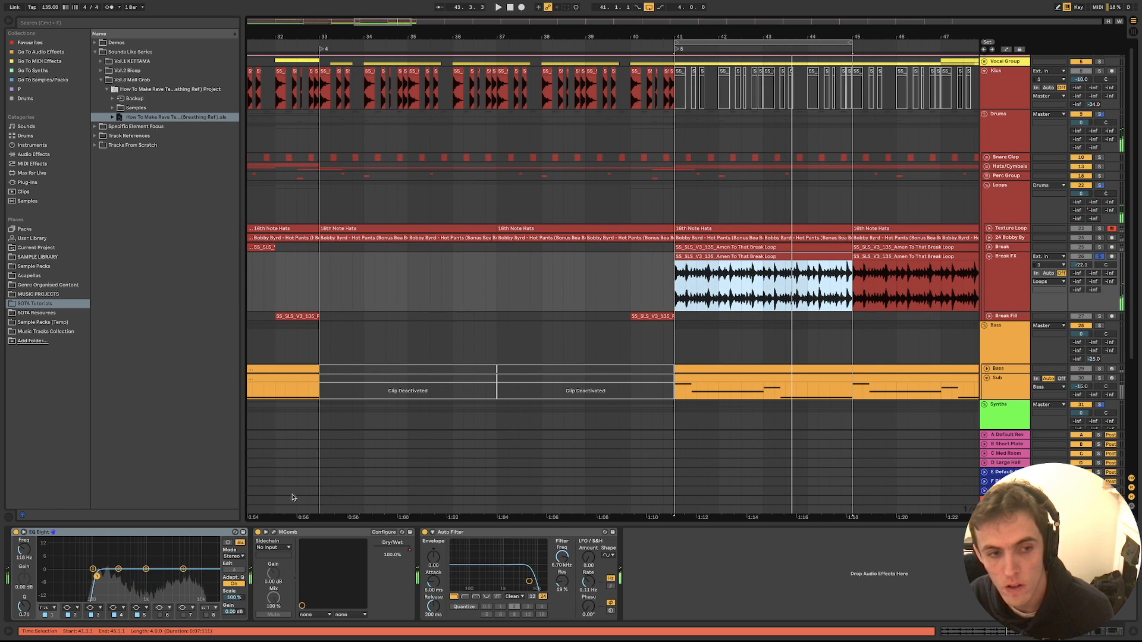
pyautogui.click(258, 533)
pyautogui.press('space')
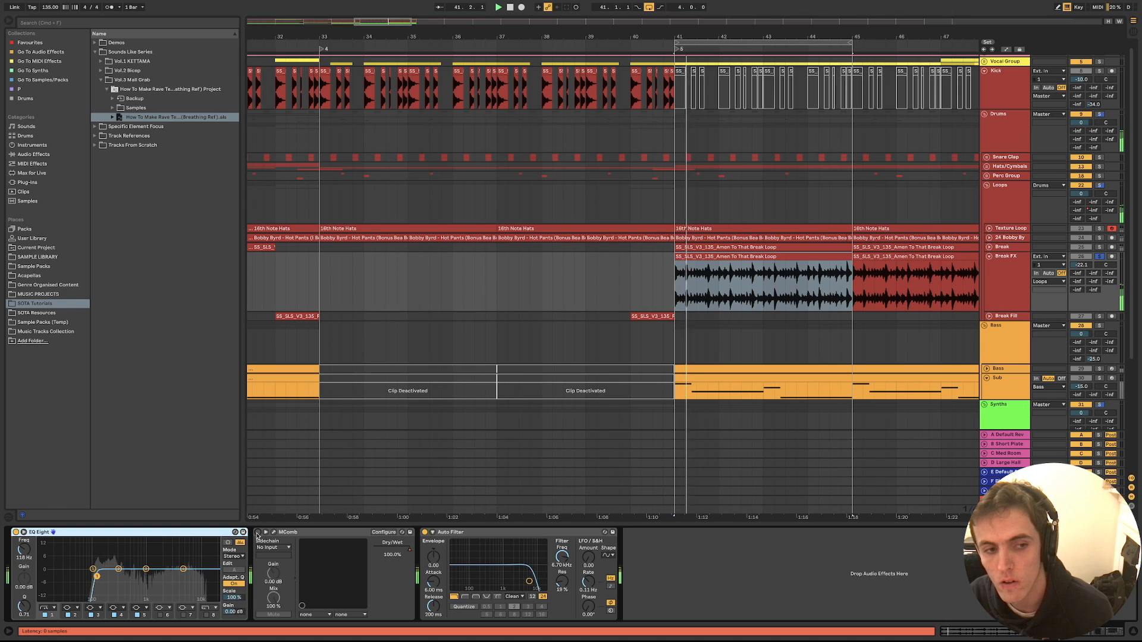
# Select the Break FX track and open MComb's plug-in window over the middle of the arrangement
pyautogui.click(989, 248)
pyautogui.click(990, 248)
pyautogui.click(1005, 273)
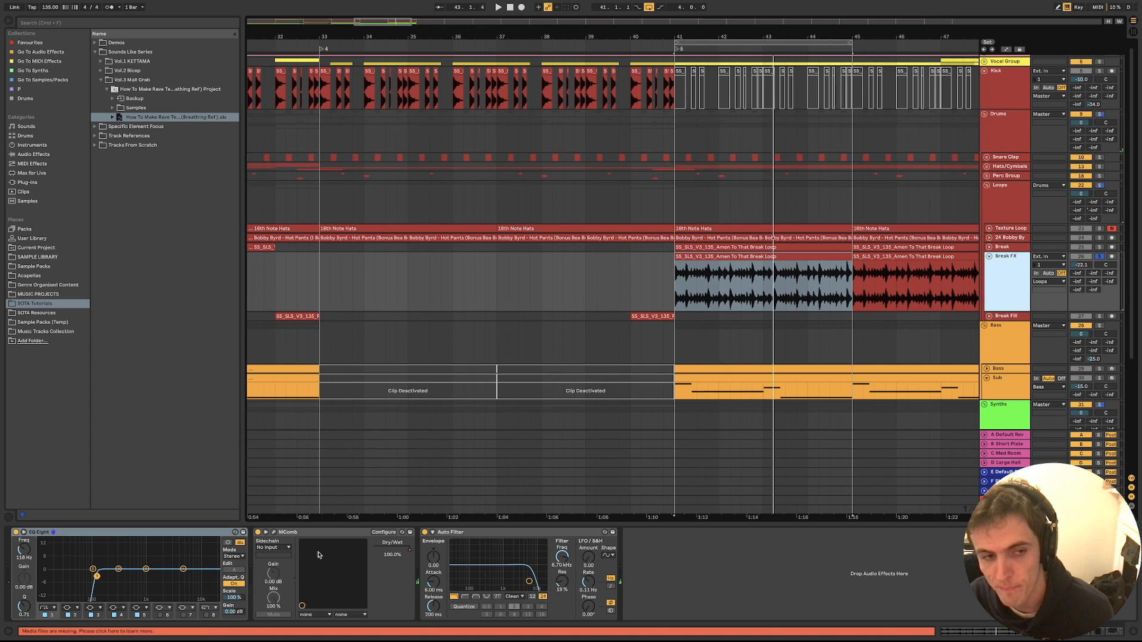
pyautogui.click(274, 534)
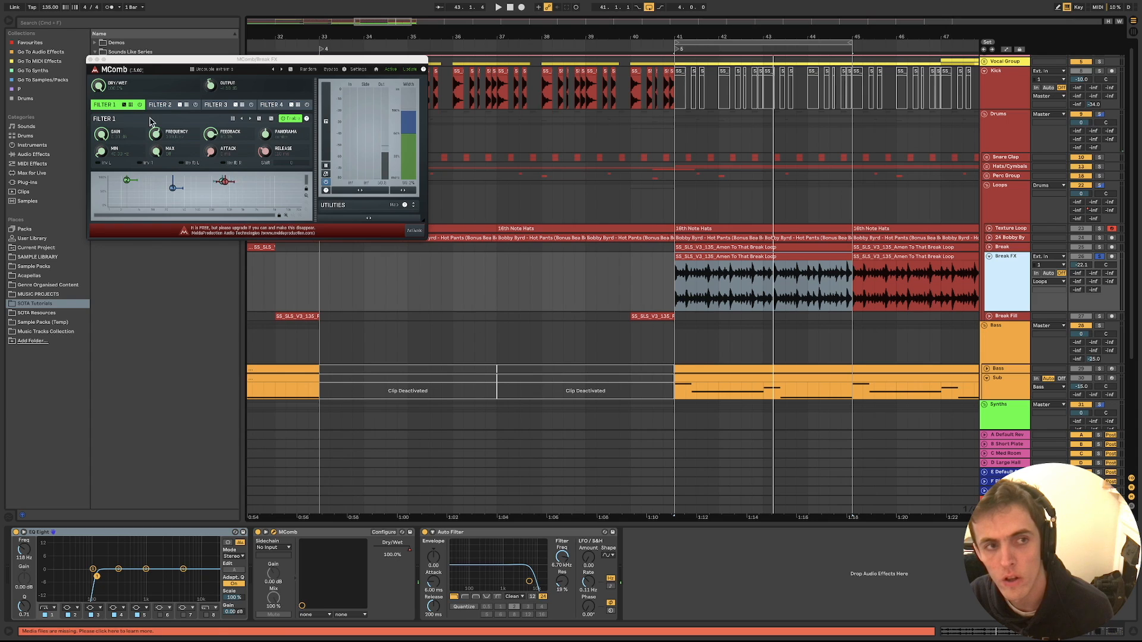
pyautogui.moveTo(158, 61); pyautogui.dragTo(544, 217)
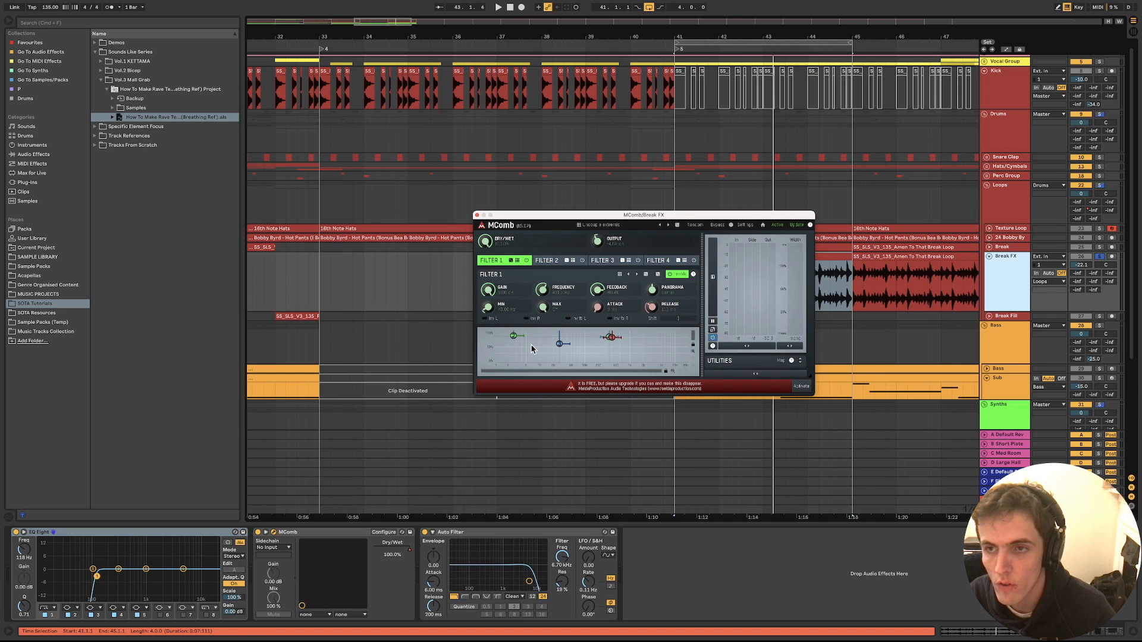
# Inspect the Loops group's comb filter devices, return to Break FX, and briefly play it through MComb
pyautogui.click(996, 200)
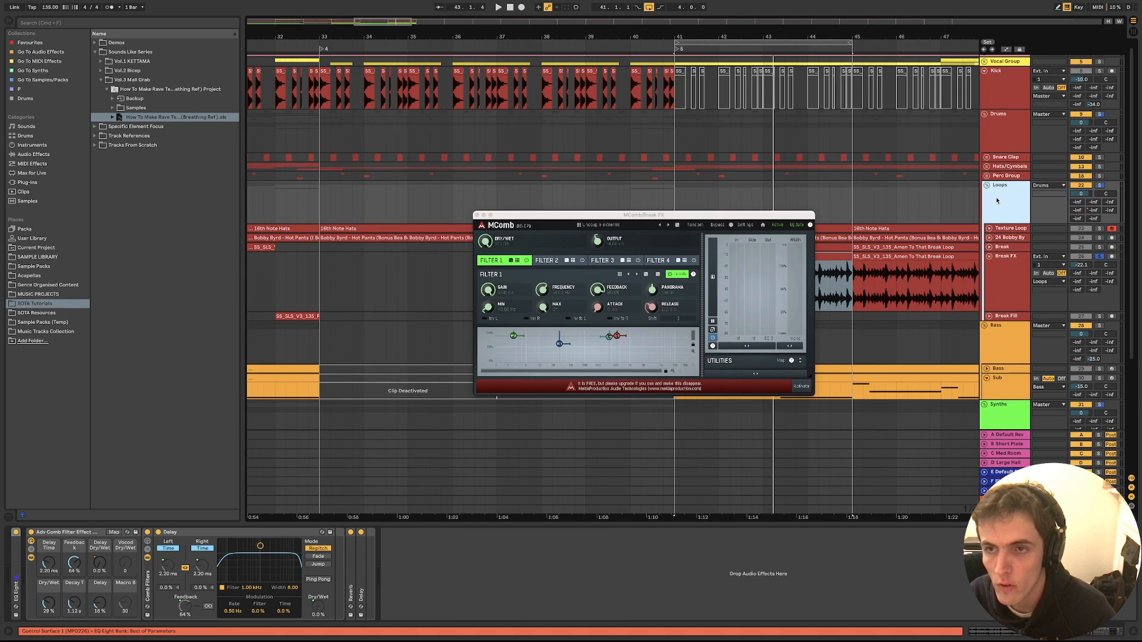
pyautogui.click(1002, 286)
pyautogui.press('space')
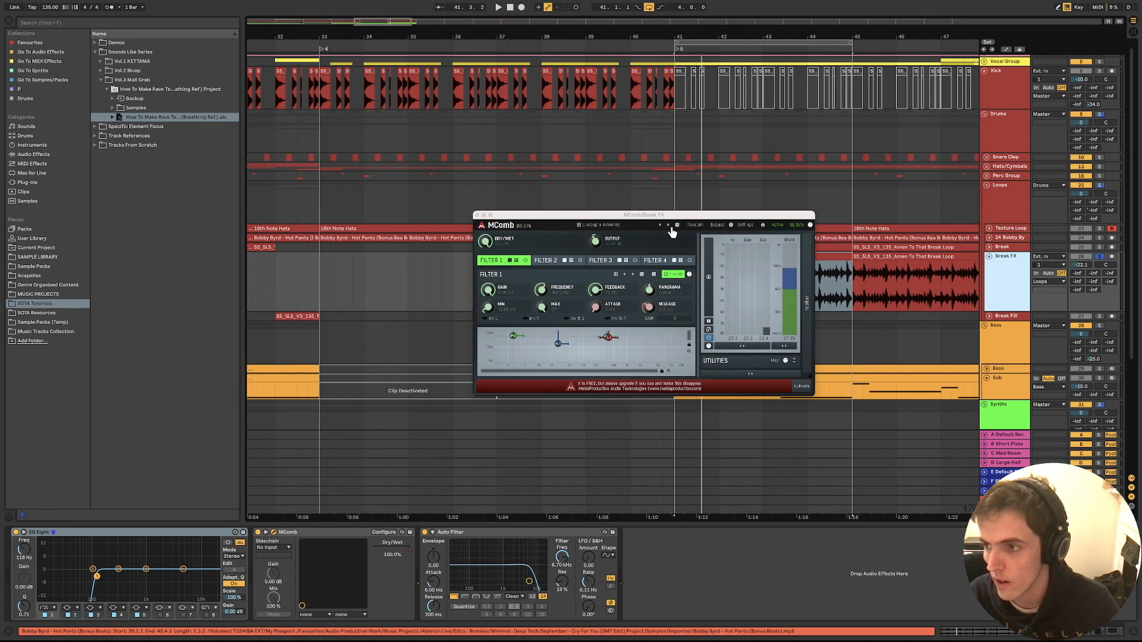
pyautogui.press('space')
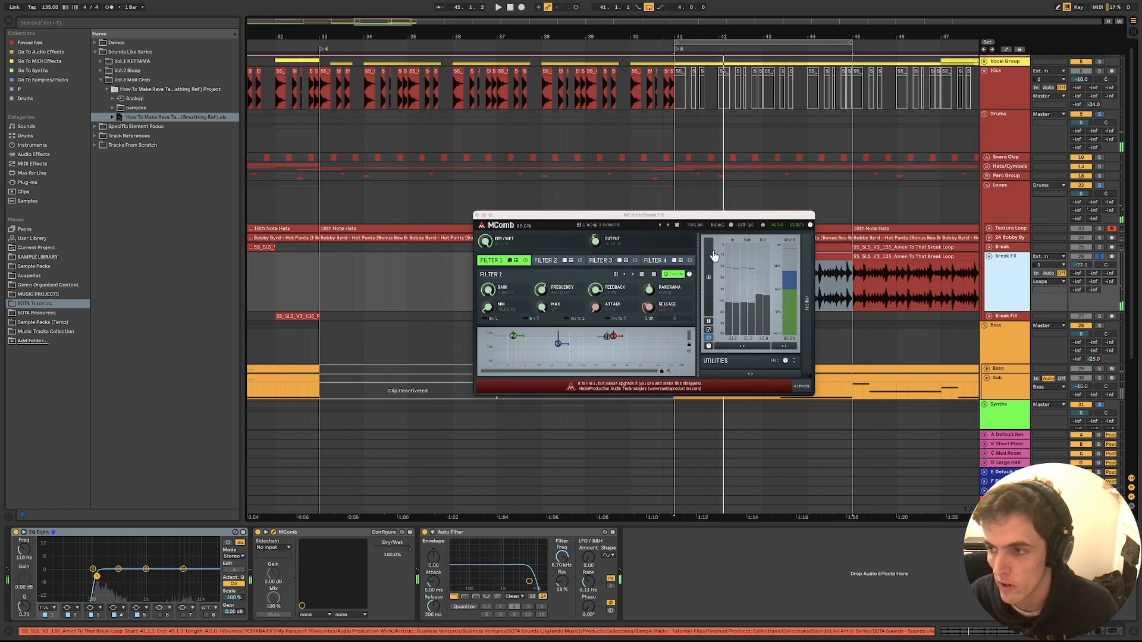
# Try several neighbouring MComb presets on Break FX during playback
pyautogui.click(668, 226)
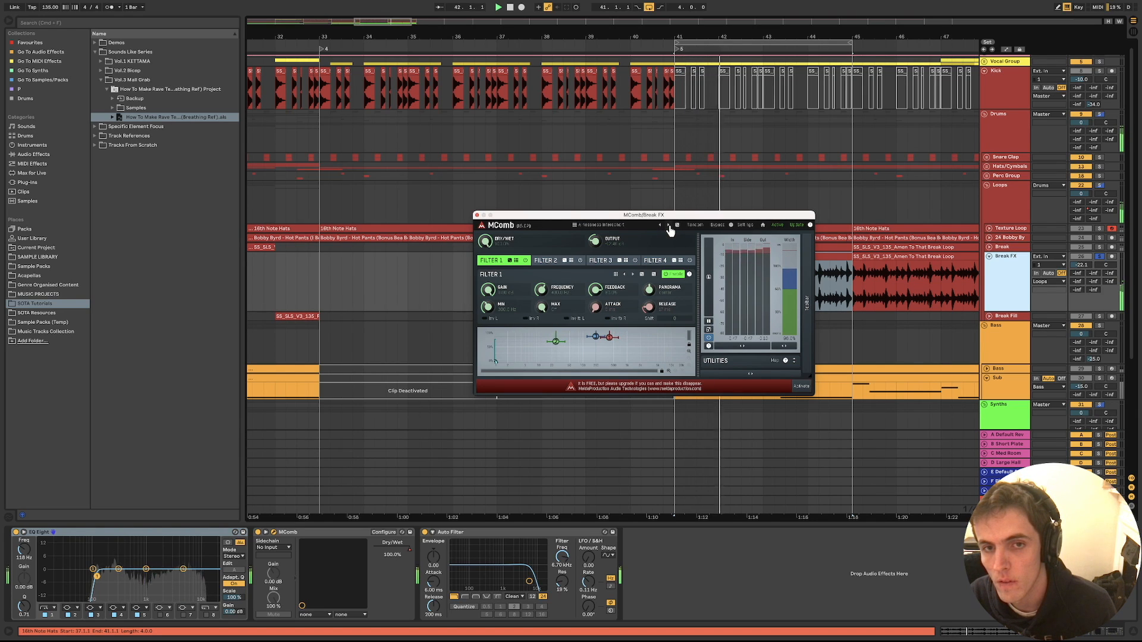
pyautogui.click(667, 227)
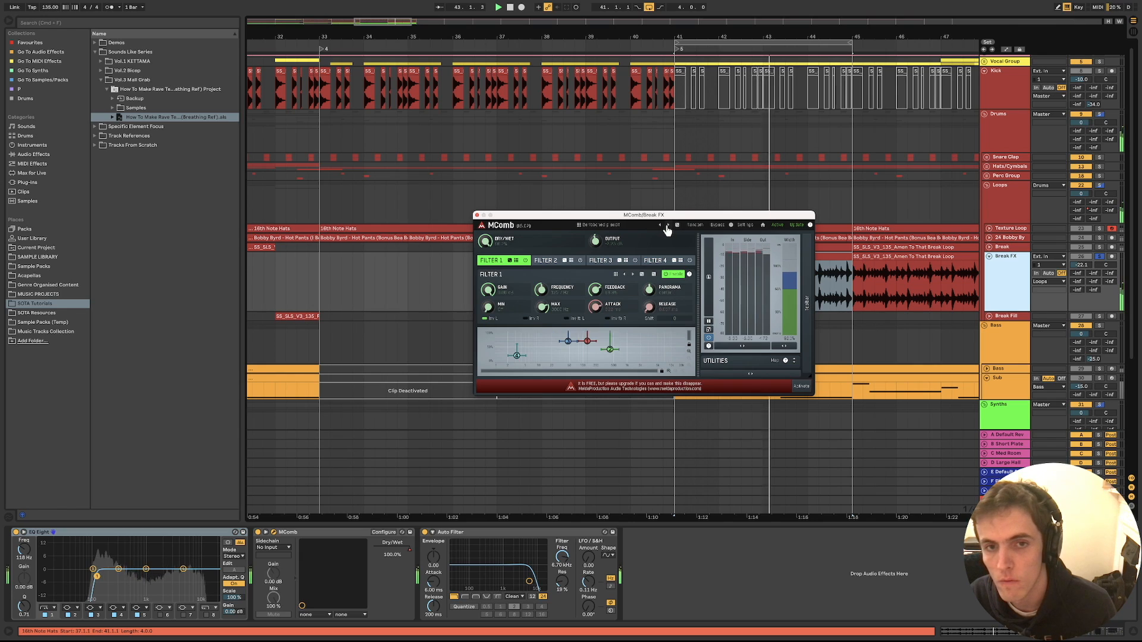
pyautogui.click(668, 226)
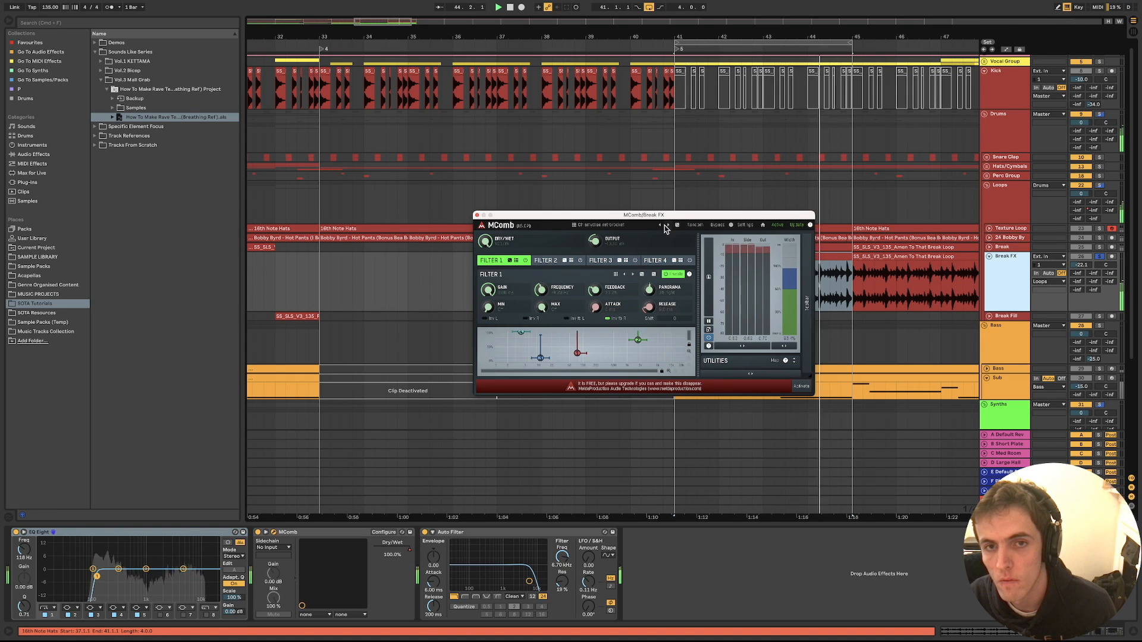
pyautogui.click(660, 227)
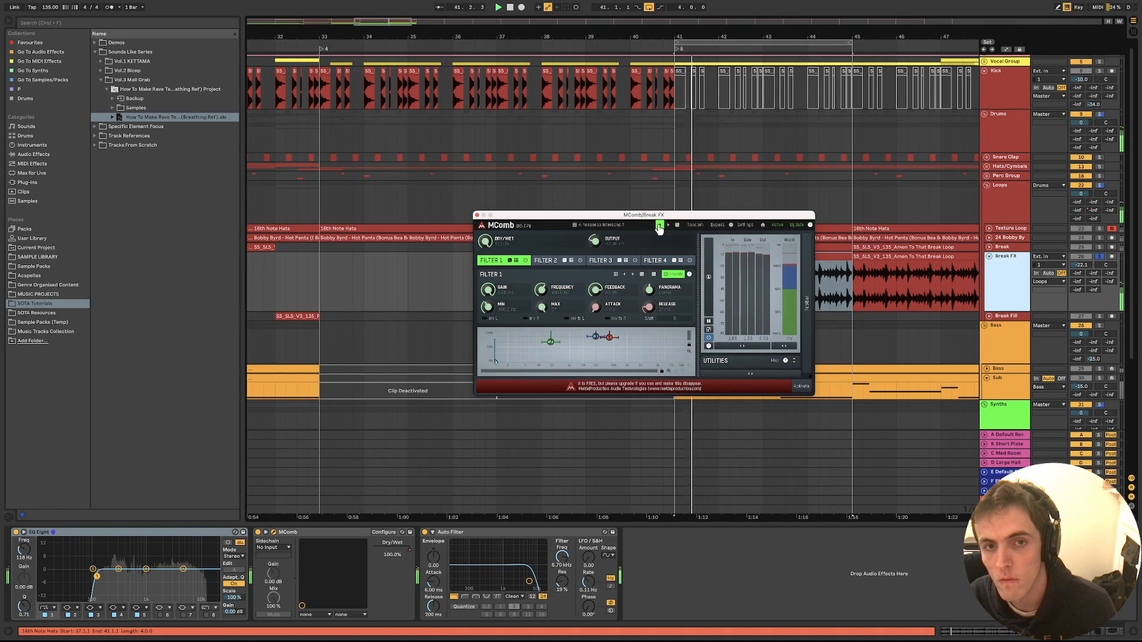
pyautogui.click(668, 227)
pyautogui.click(669, 228)
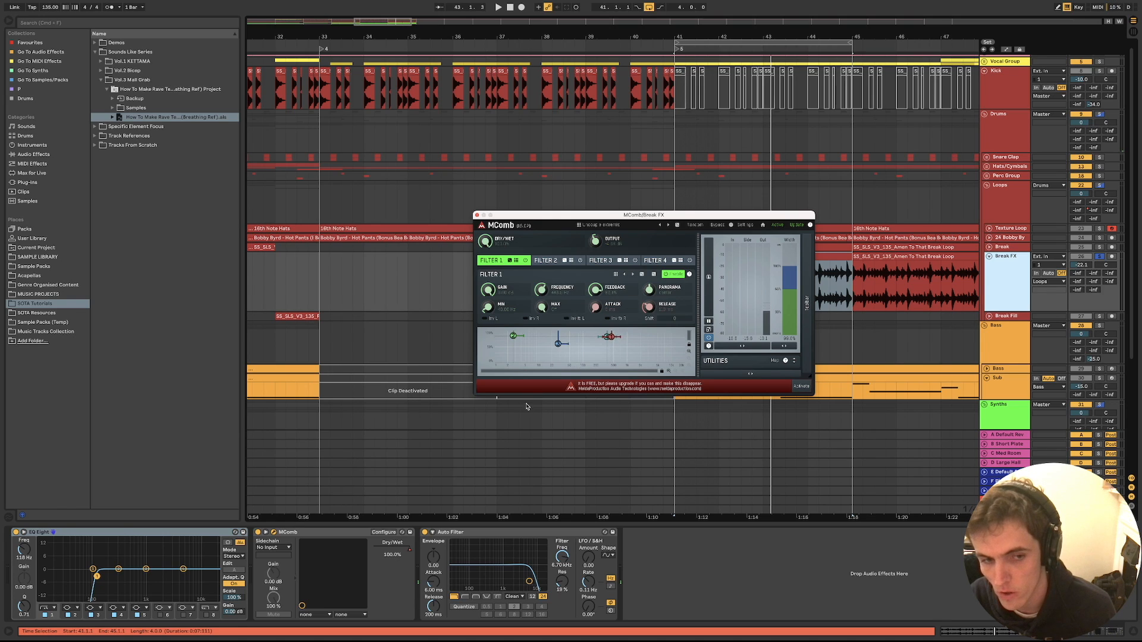
# Try a manual Dry/Wet override on MComb during playback, and re-enable its automation
pyautogui.press('space')
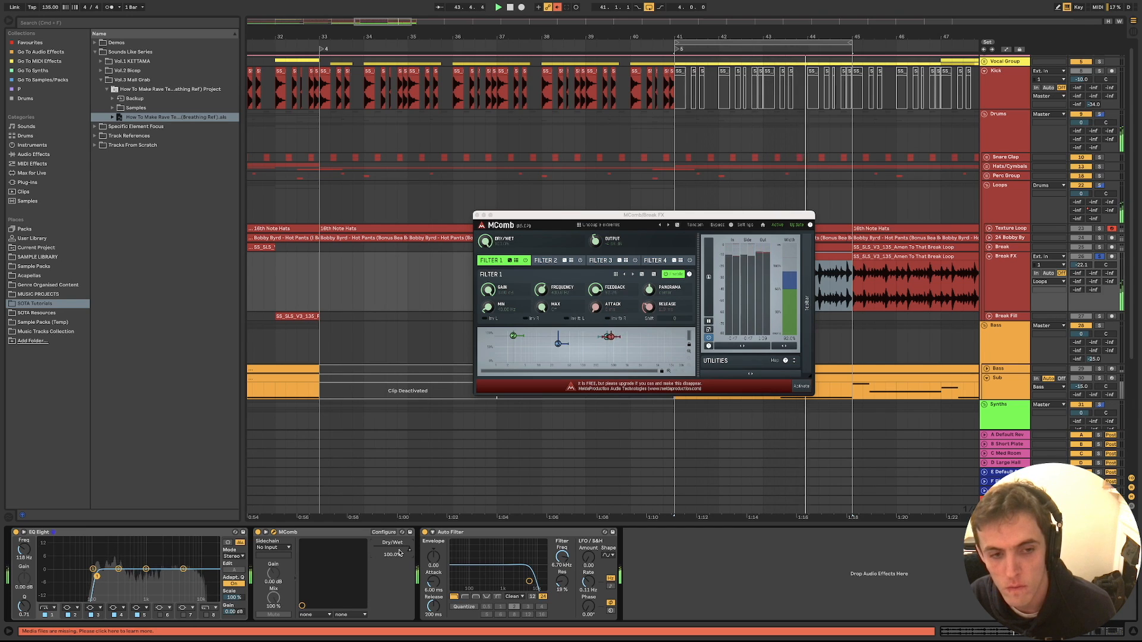
pyautogui.press('space')
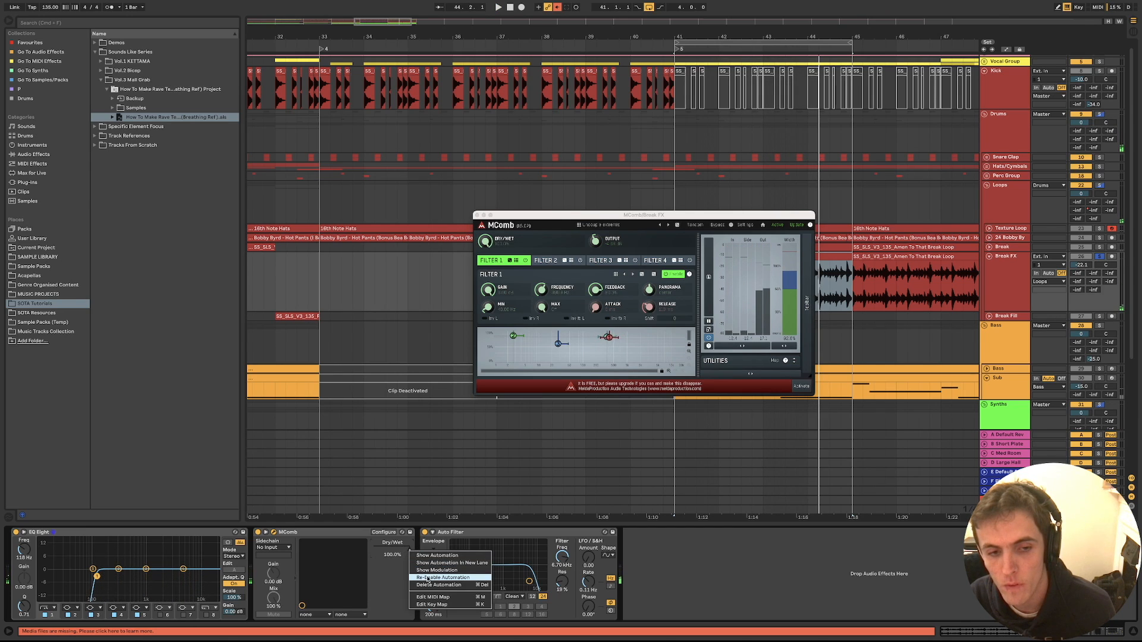
pyautogui.press('space')
# Play Break FX from bar 47 and show MComb's Dry/Wet automation in the arrangement
pyautogui.click(958, 288)
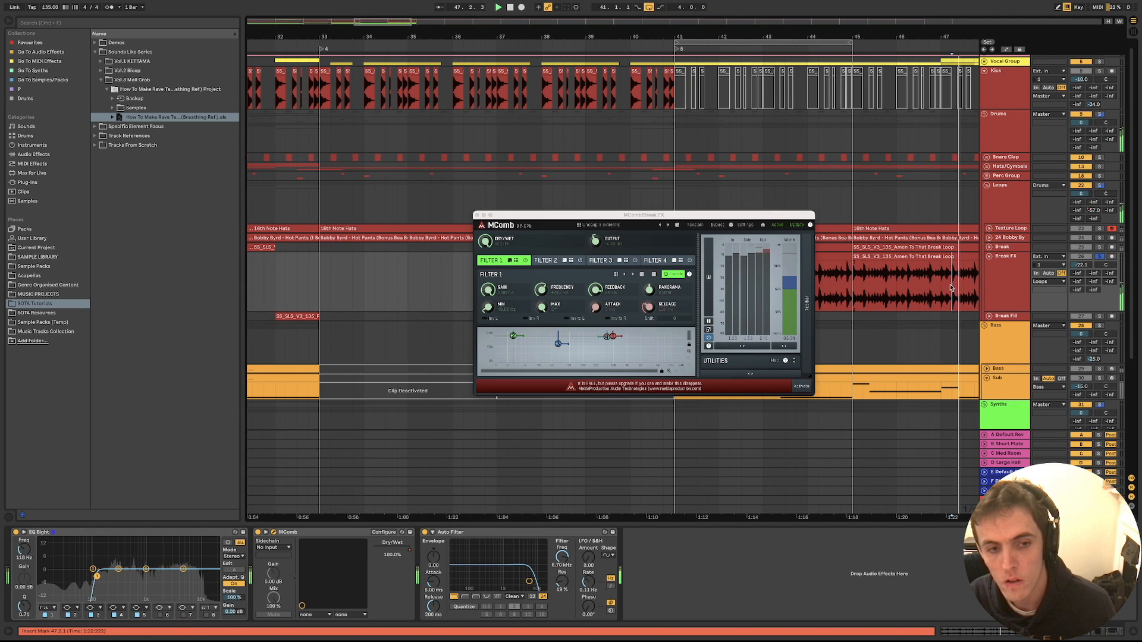
pyautogui.scroll(-4, 950, 288)
pyautogui.press('space')
pyautogui.press('space')
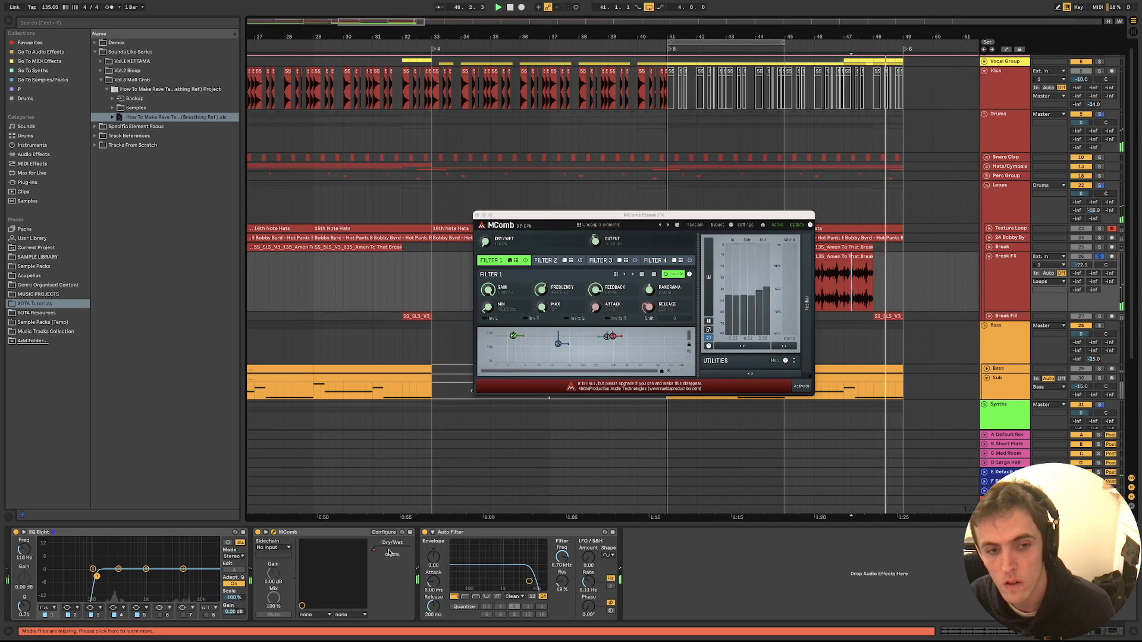
pyautogui.moveTo(403, 551); pyautogui.dragTo(376, 553)
pyautogui.rightClick(376, 553)
pyautogui.click(387, 558)
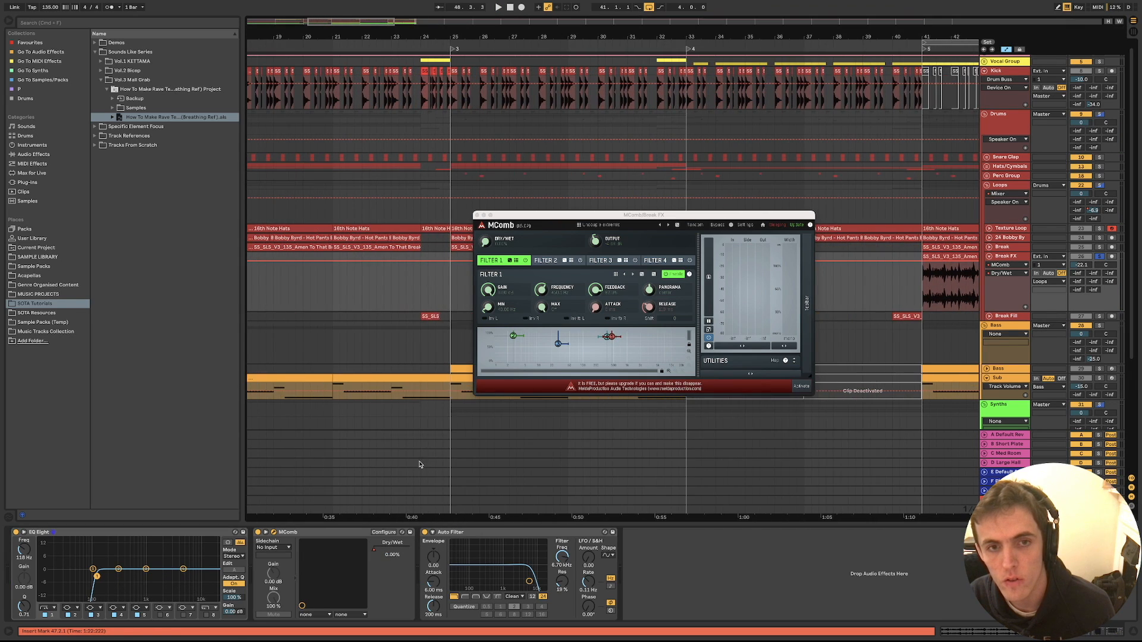
# Hide the automation lanes in the arrangement and replay Break FX from bar 47
pyautogui.rightClick(376, 553)
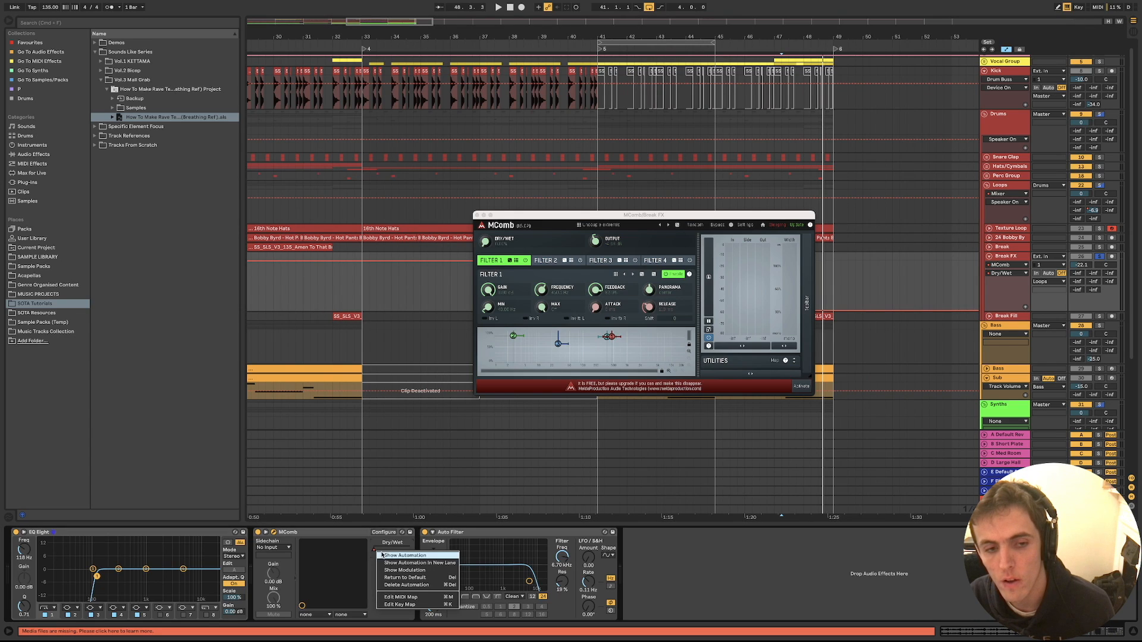
pyautogui.click(715, 453)
pyautogui.click(1007, 49)
pyautogui.press('space')
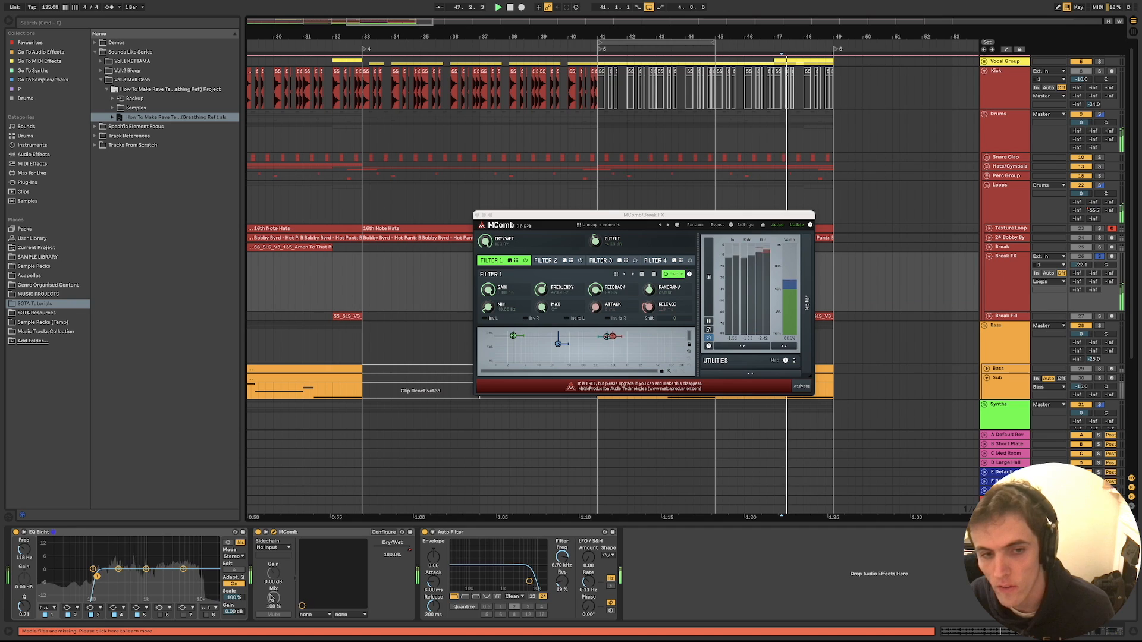
pyautogui.scroll(-4, 635, 444)
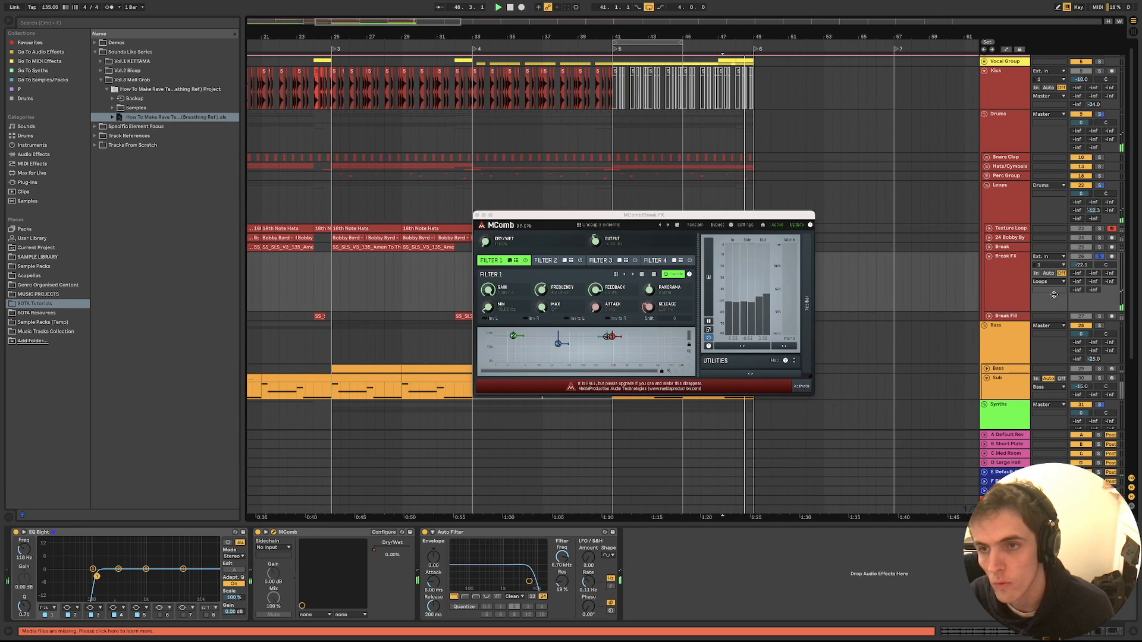
pyautogui.press('space')
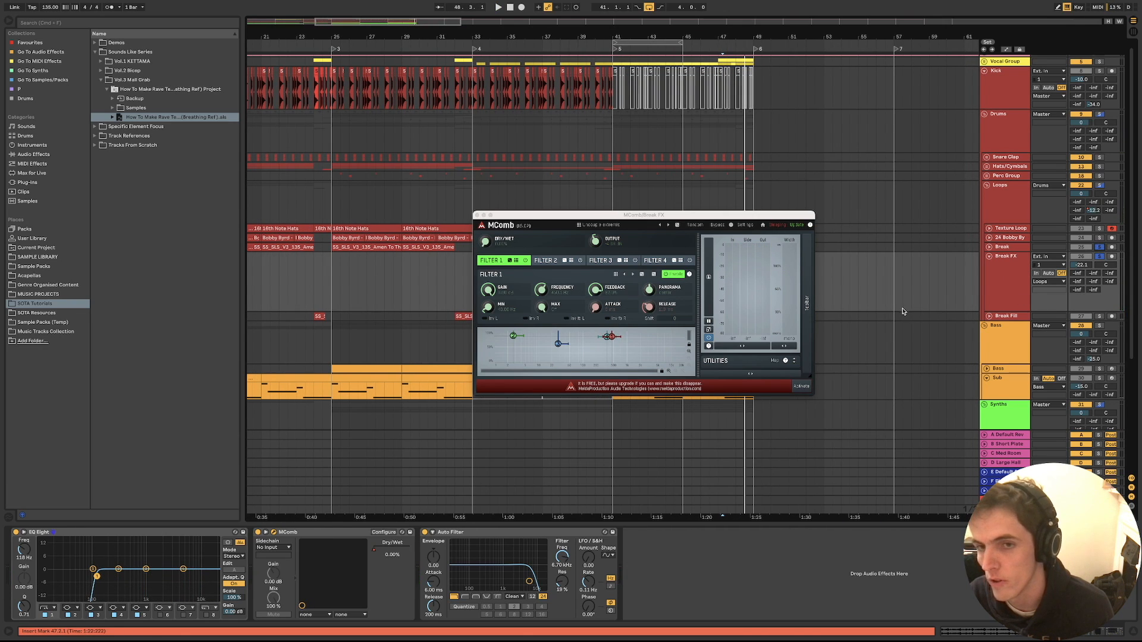
# Play Break FX from bar 41 with the MComb window moved clear of its clips, and collapse the track
pyautogui.press('space')
pyautogui.moveTo(560, 218); pyautogui.dragTo(621, 287)
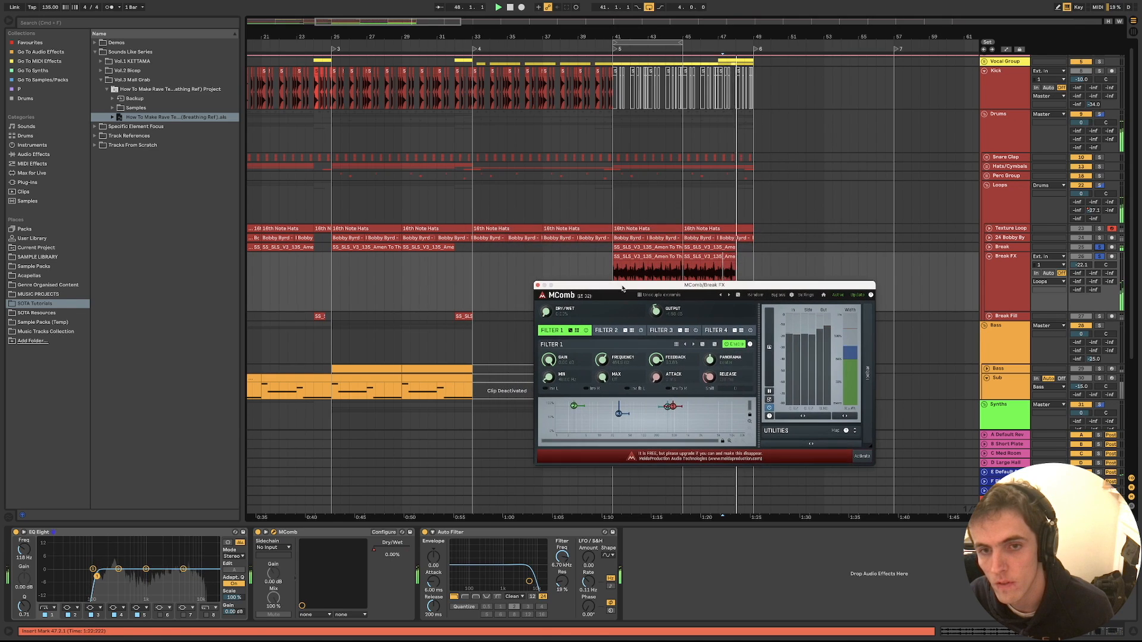
pyautogui.click(622, 258)
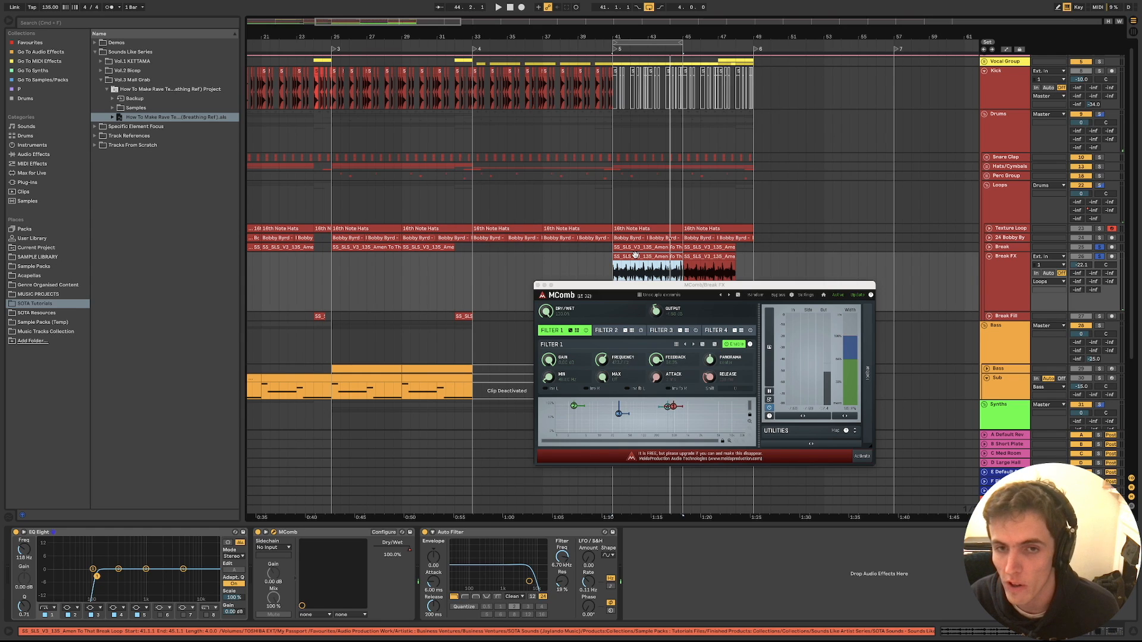
pyautogui.press('space')
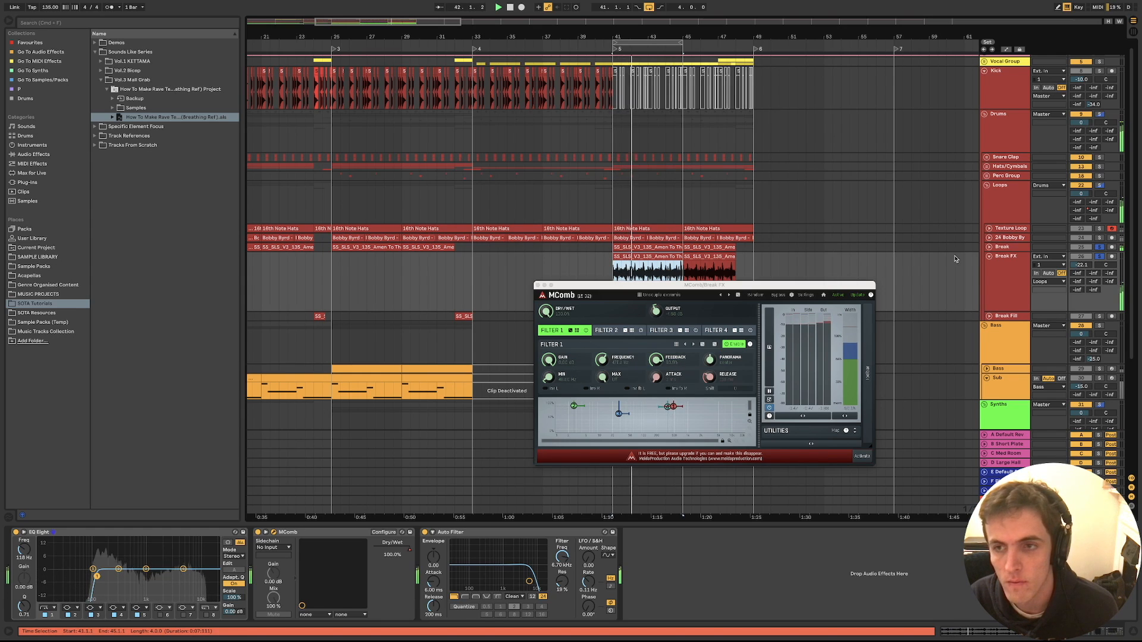
pyautogui.click(990, 256)
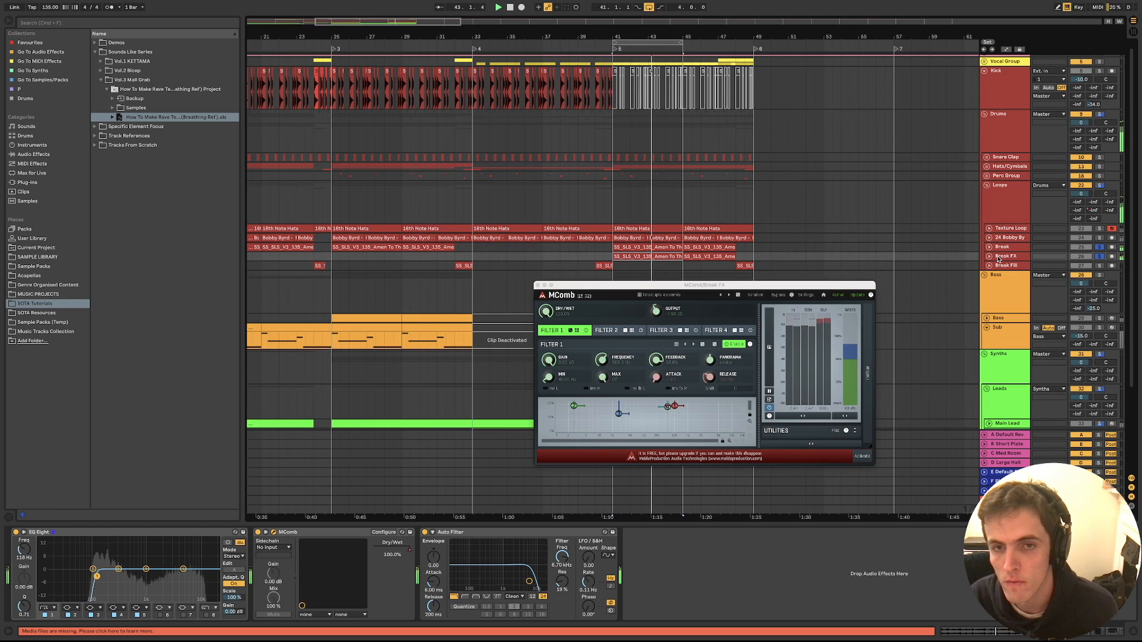
pyautogui.click(1002, 257)
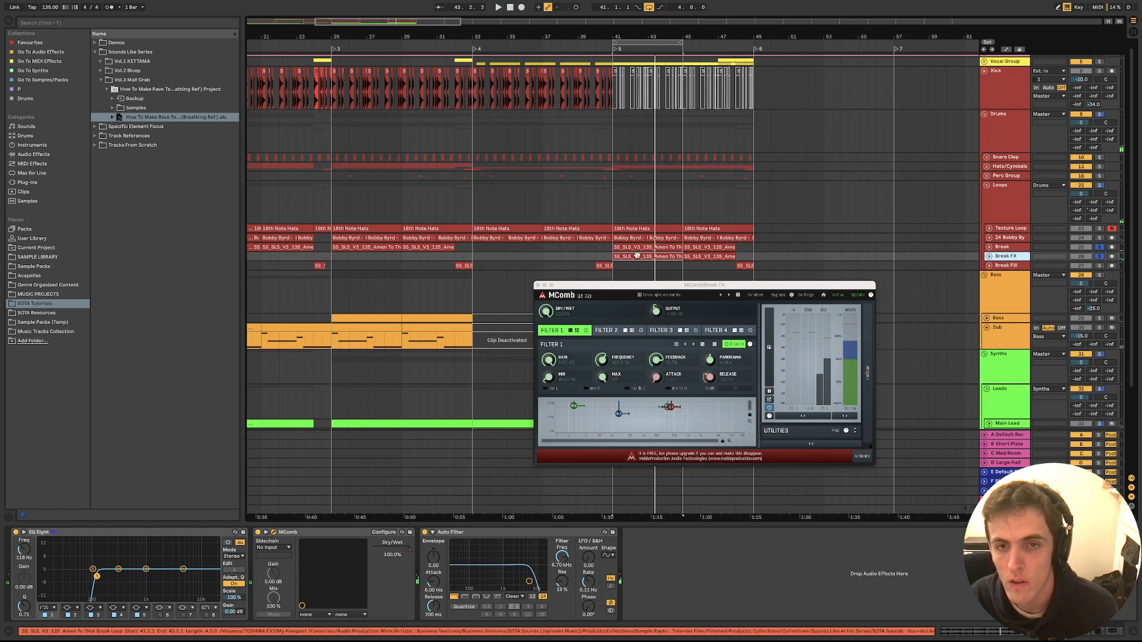
# Solo the Break Fill track and play its drum fill clip at bar 40 into the following section
pyautogui.click(1014, 267)
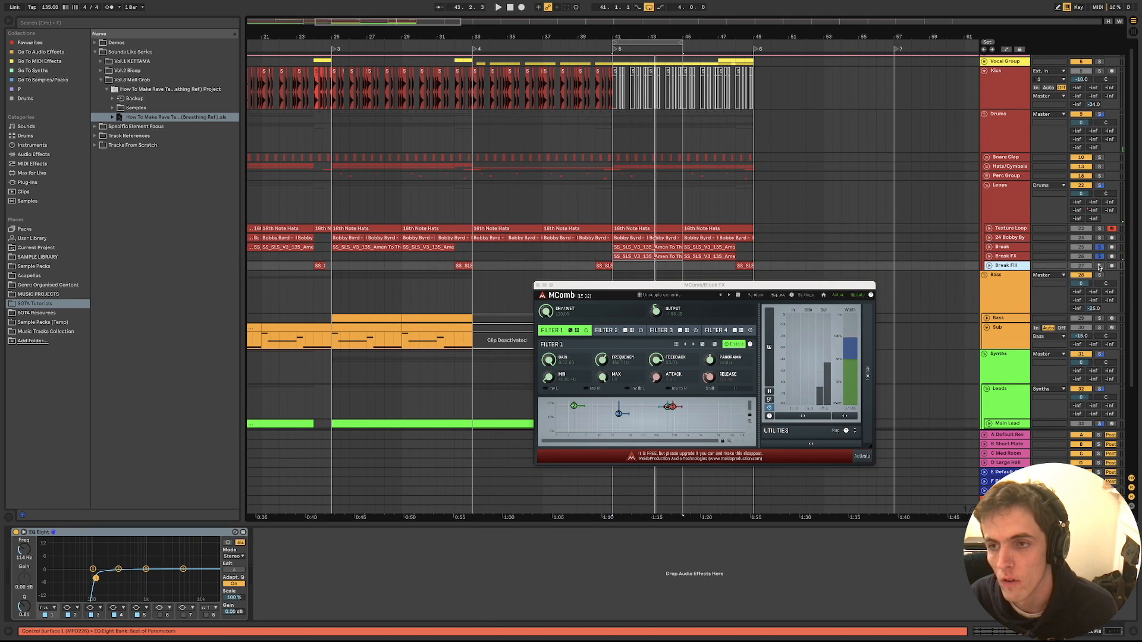
pyautogui.click(605, 264)
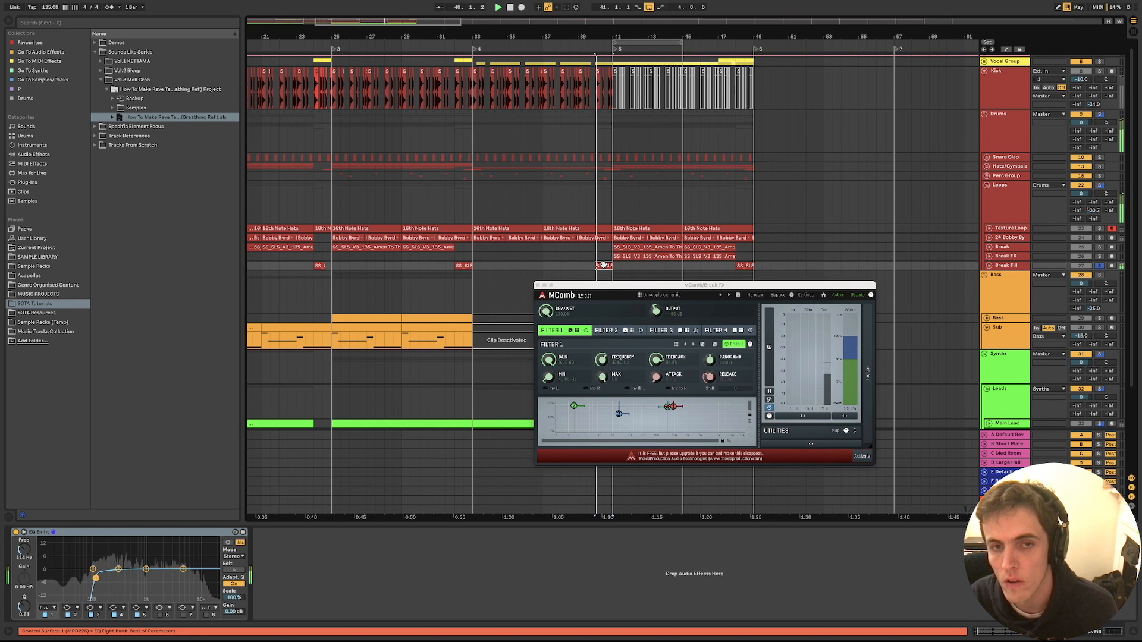
pyautogui.click(1010, 267)
pyautogui.press('space')
pyautogui.press('space')
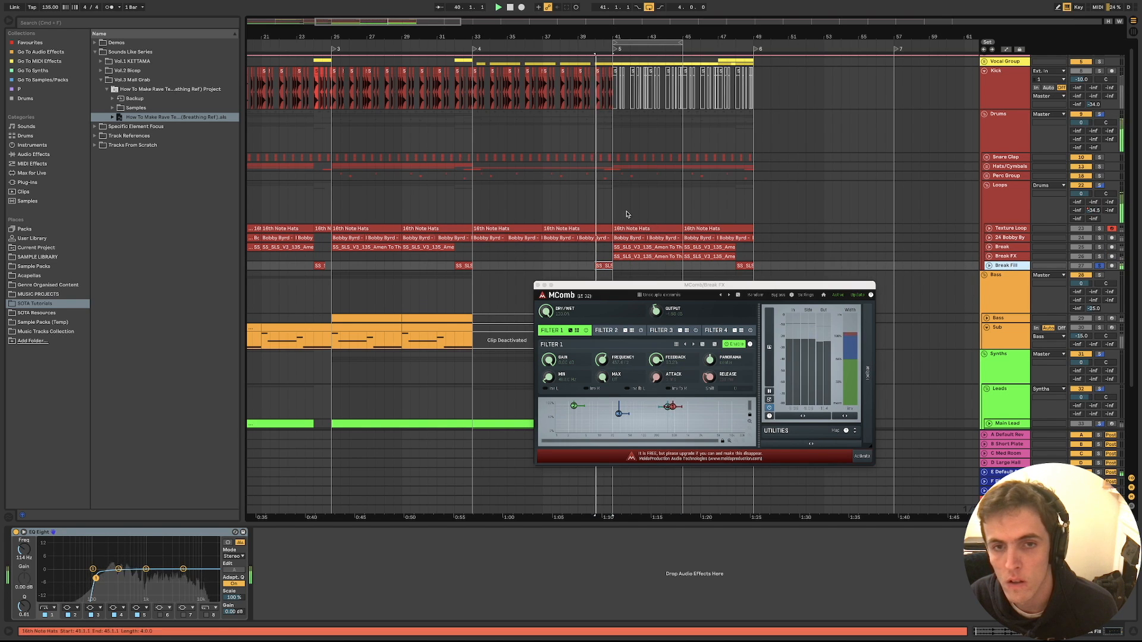
pyautogui.scroll(5, 604, 236)
pyautogui.scroll(3, 609, 250)
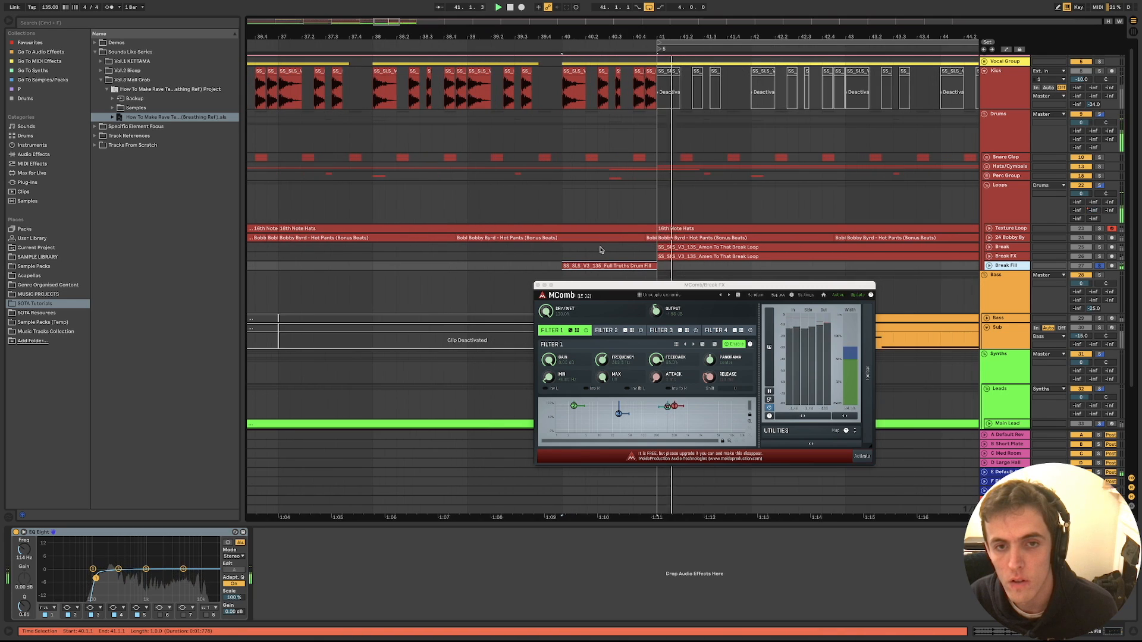
pyautogui.scroll(-3, 609, 250)
pyautogui.press('space')
pyautogui.press('space')
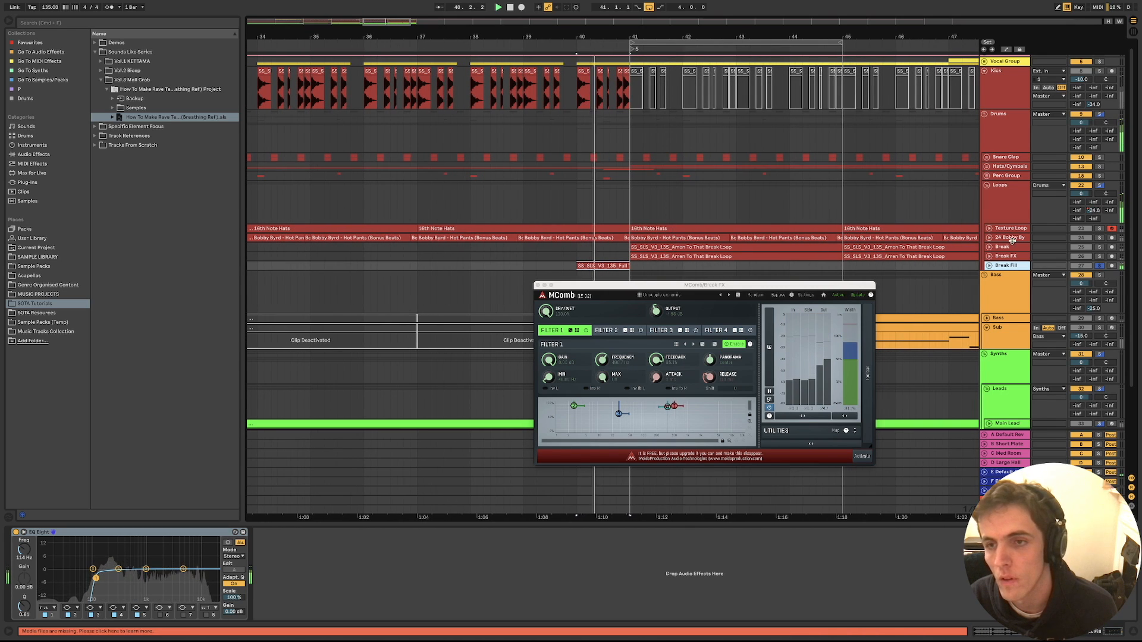
# Expand the Break Fill track to show its waveforms, and select the bar 40 fill clip with the MComb window moved lower
pyautogui.click(989, 266)
pyautogui.press('-')
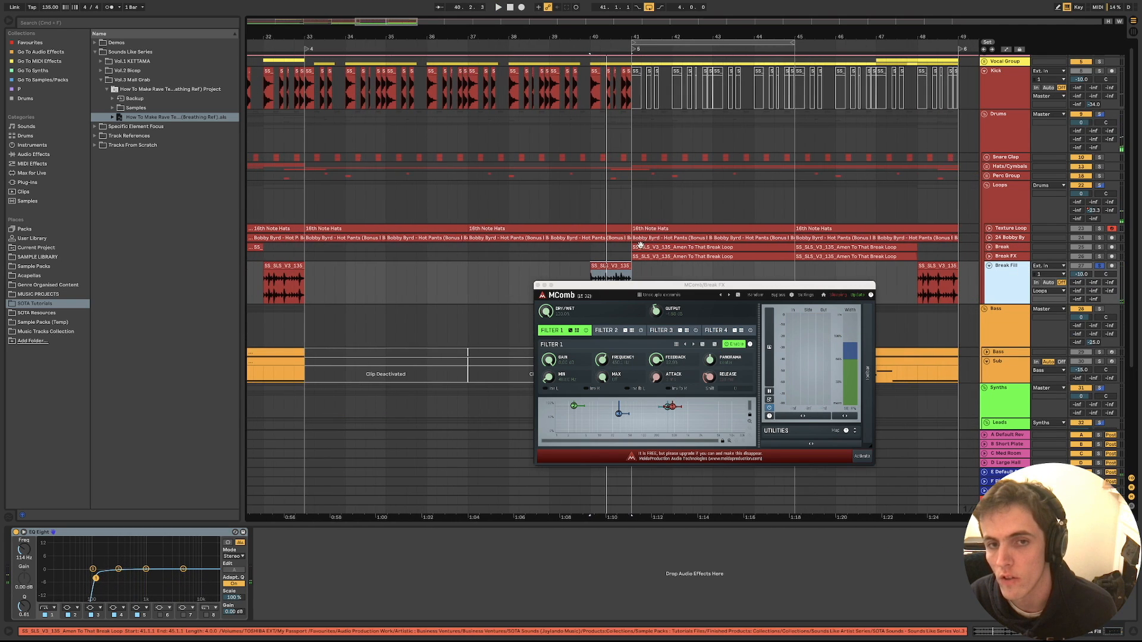
pyautogui.moveTo(663, 286); pyautogui.dragTo(670, 365)
pyautogui.click(609, 267)
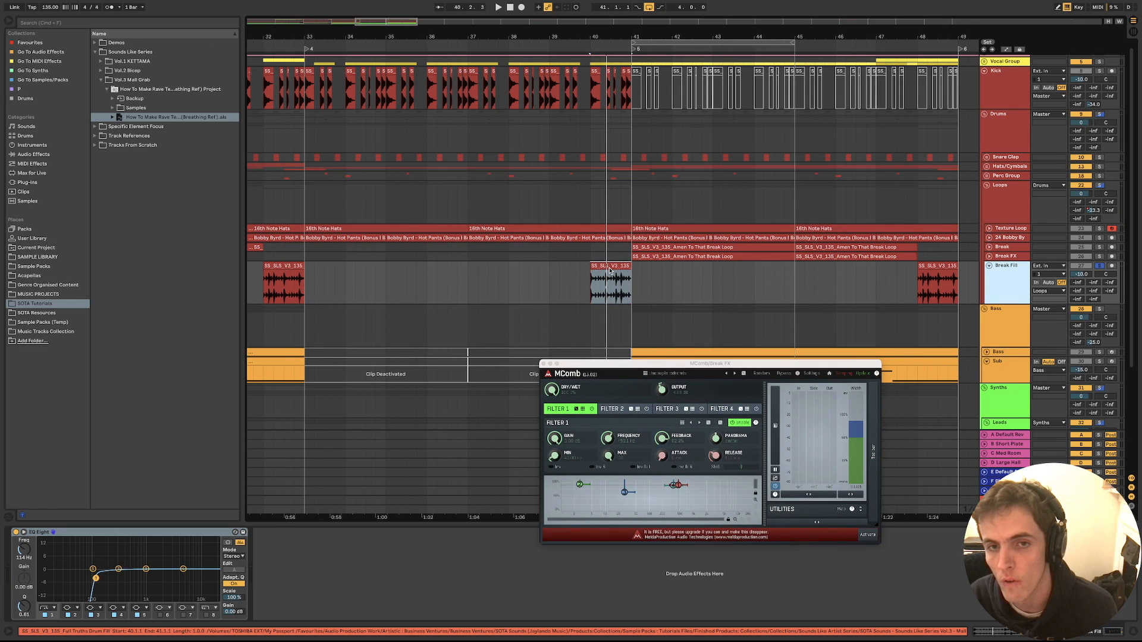
# Audition the other Break Fill clips at bars 32, 24 and 48
pyautogui.press('-')
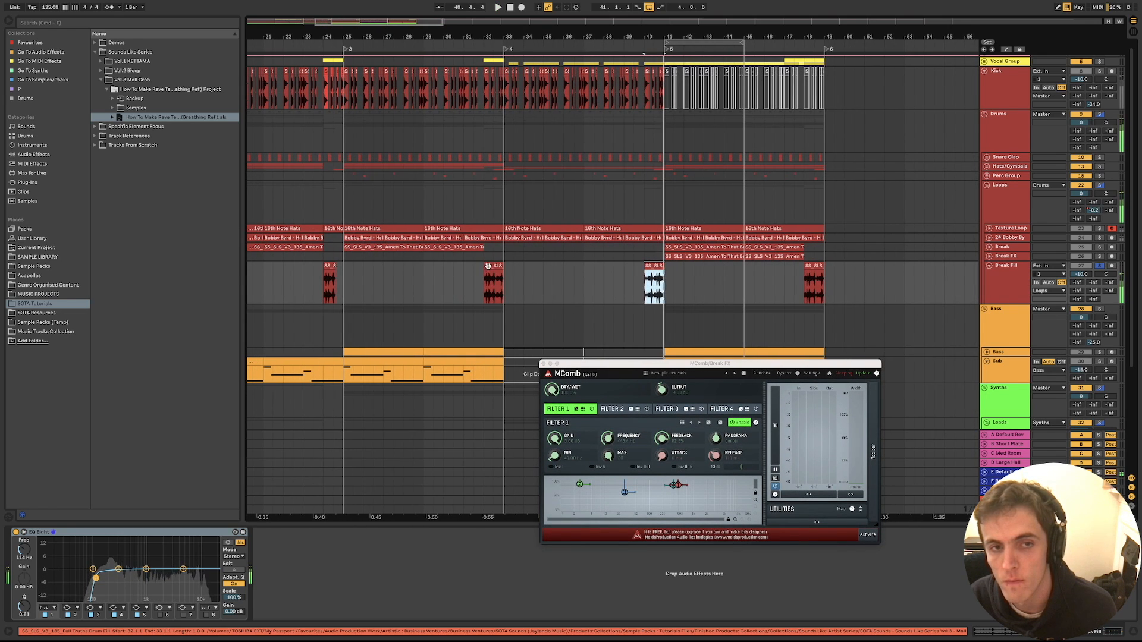
pyautogui.click(488, 266)
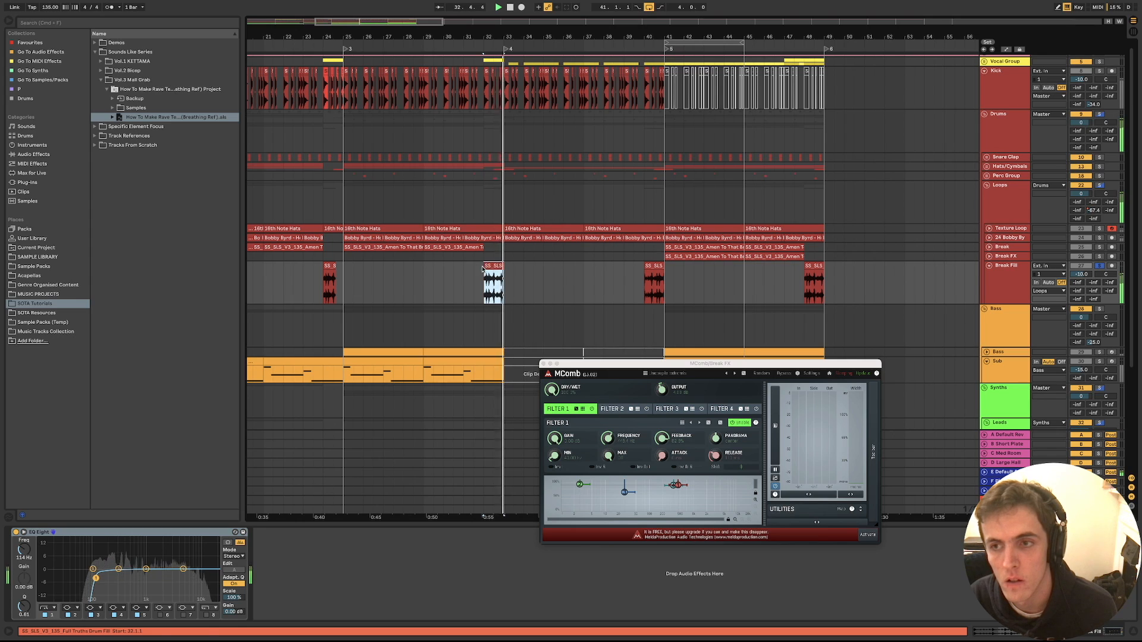
pyautogui.click(1005, 266)
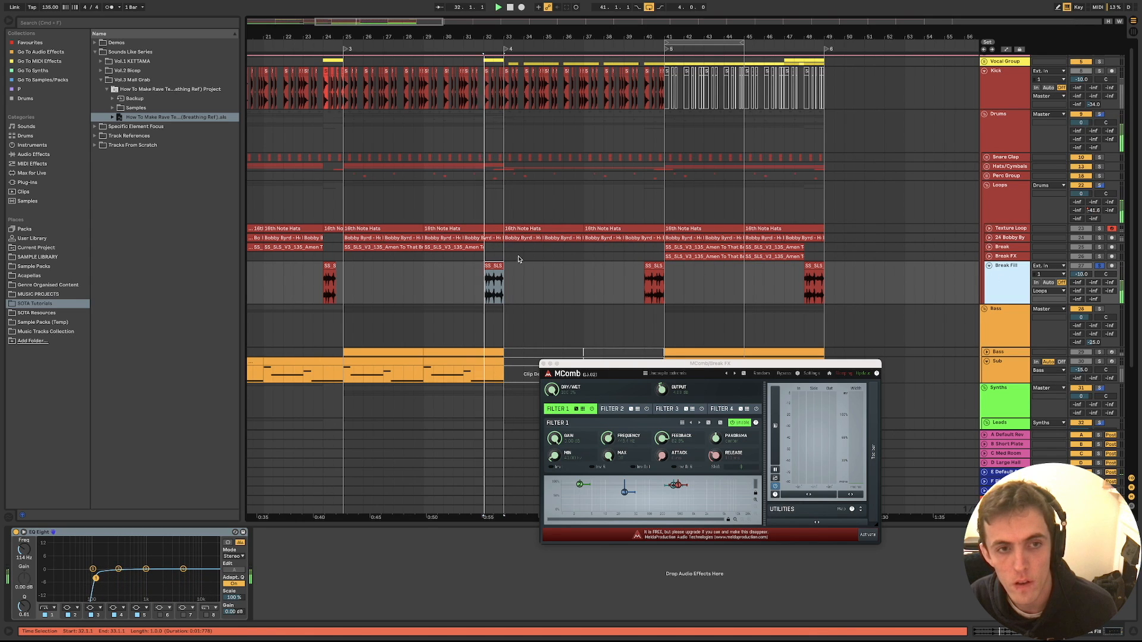
pyautogui.click(331, 268)
pyautogui.click(330, 267)
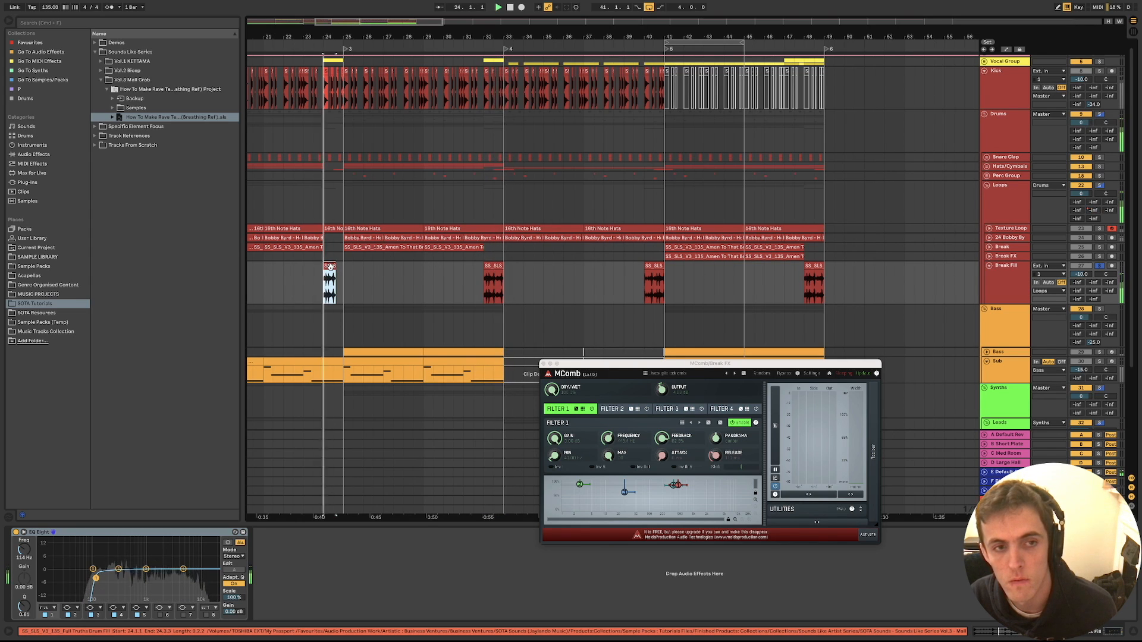
pyautogui.click(810, 266)
# Play the full Loops group leading into the fills at bars 16, 24 and 32, and close the MComb window
pyautogui.hscroll(-10, 774, 250)
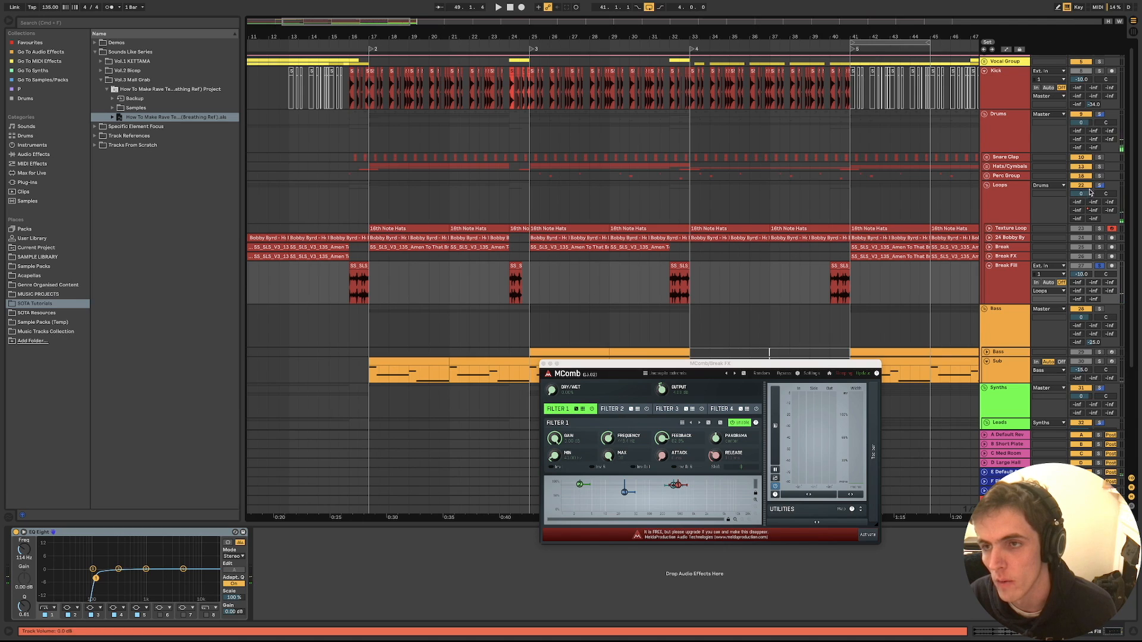
pyautogui.click(321, 278)
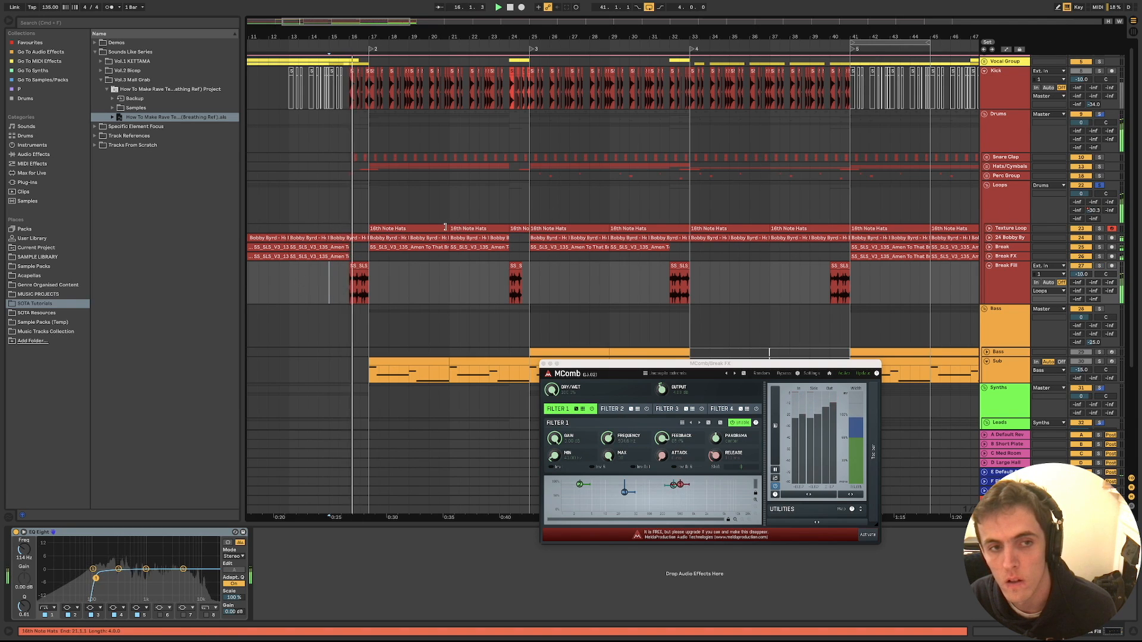
pyautogui.click(542, 364)
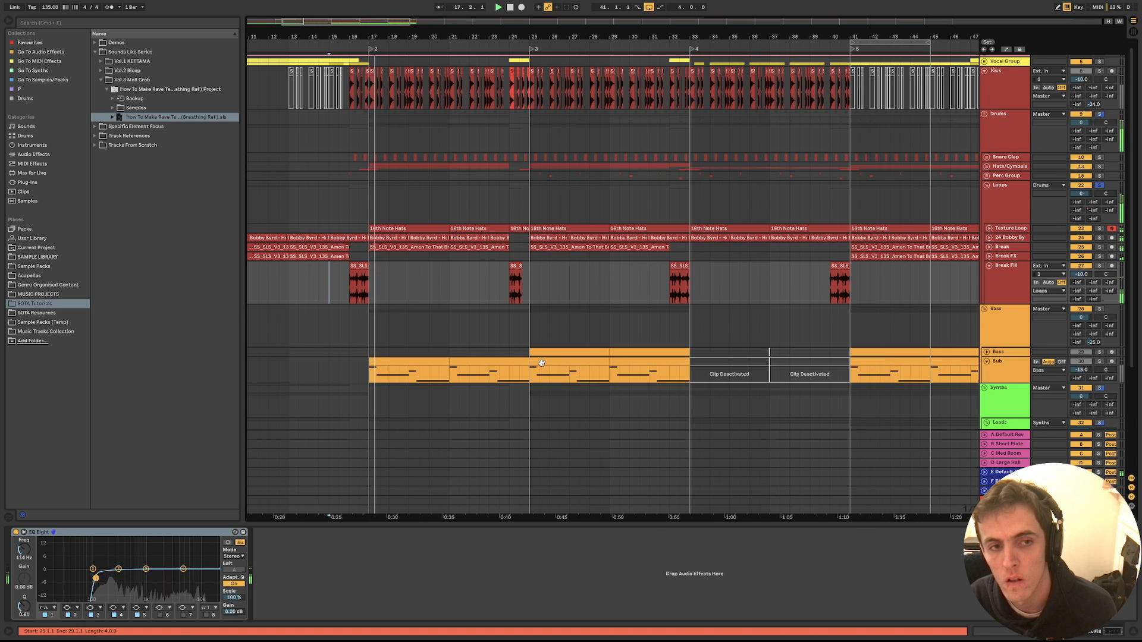
pyautogui.click(493, 287)
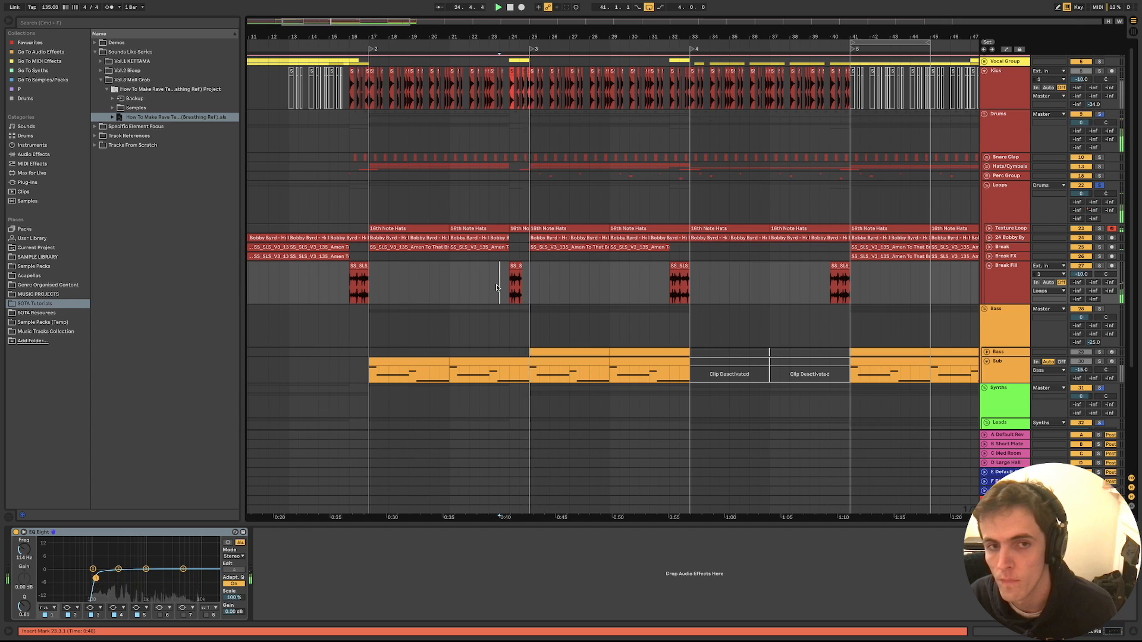
pyautogui.click(661, 279)
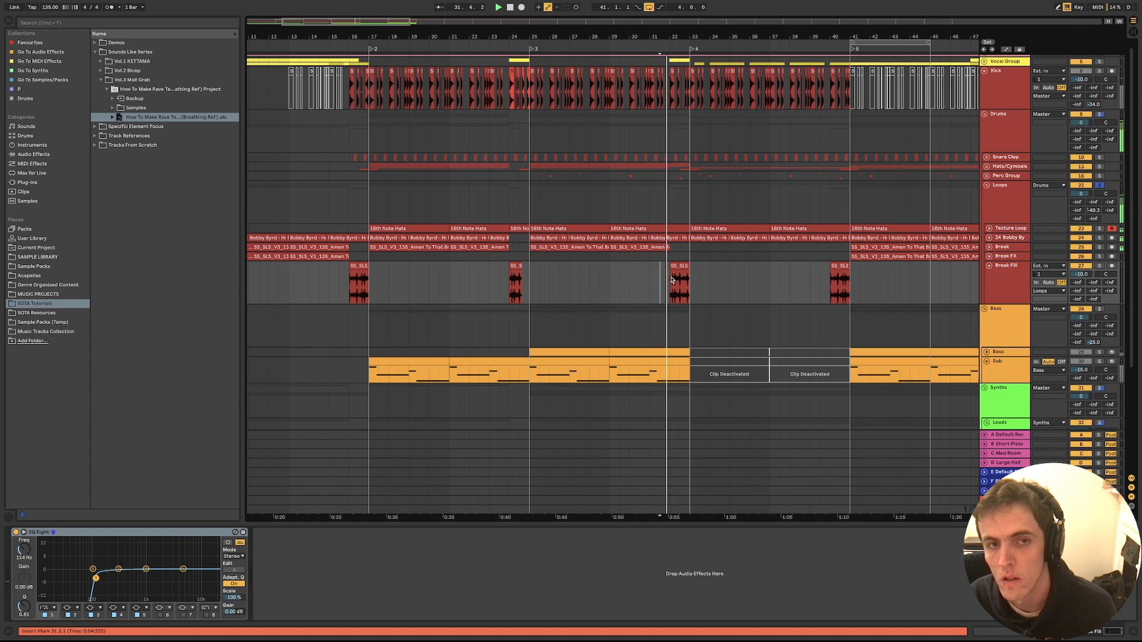
# Solo the kick and Snare Clap with the Loops group, and play them together from bars 31 and 24
pyautogui.scroll(1, 971, 164)
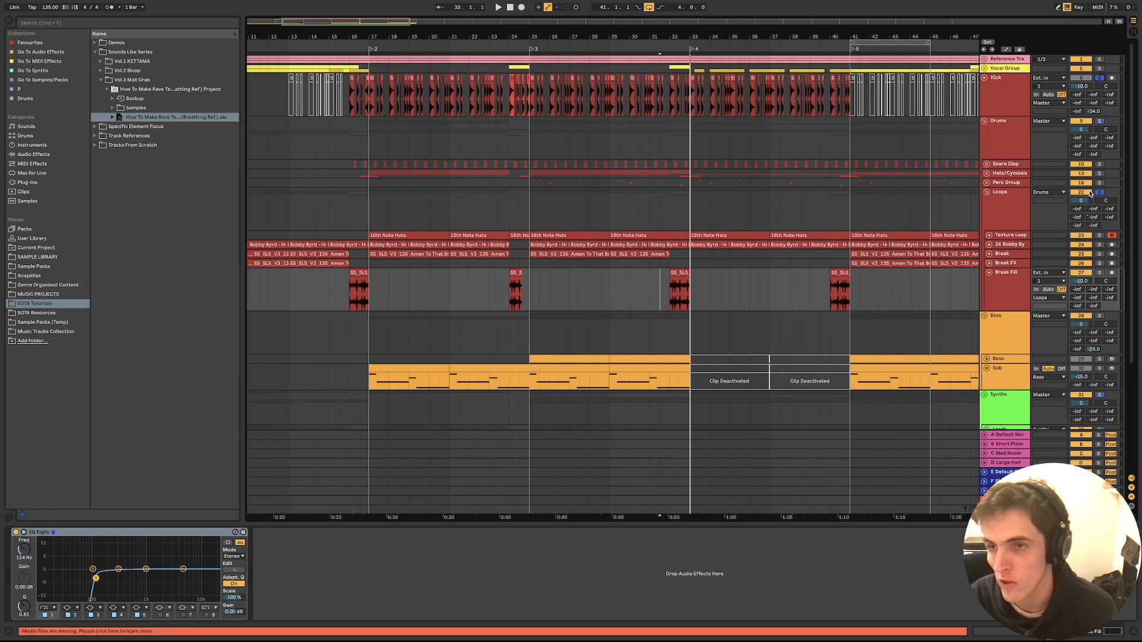
pyautogui.click(1099, 164)
pyautogui.press('space')
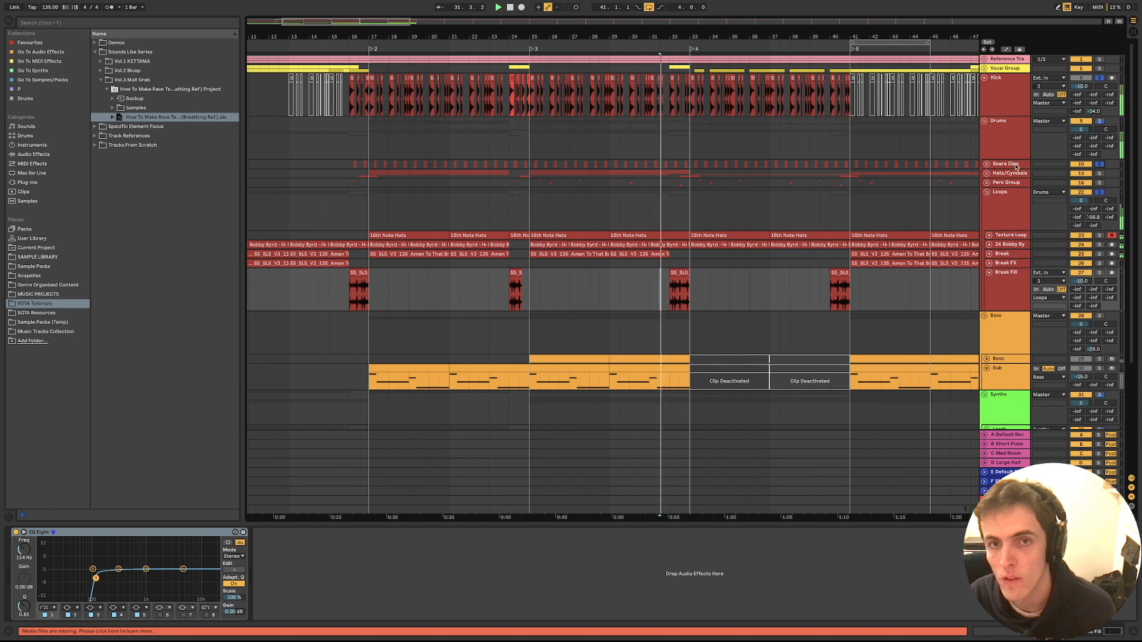
pyautogui.scroll(1, 688, 222)
pyautogui.scroll(5, 688, 222)
pyautogui.scroll(-4, 688, 221)
pyautogui.click(476, 214)
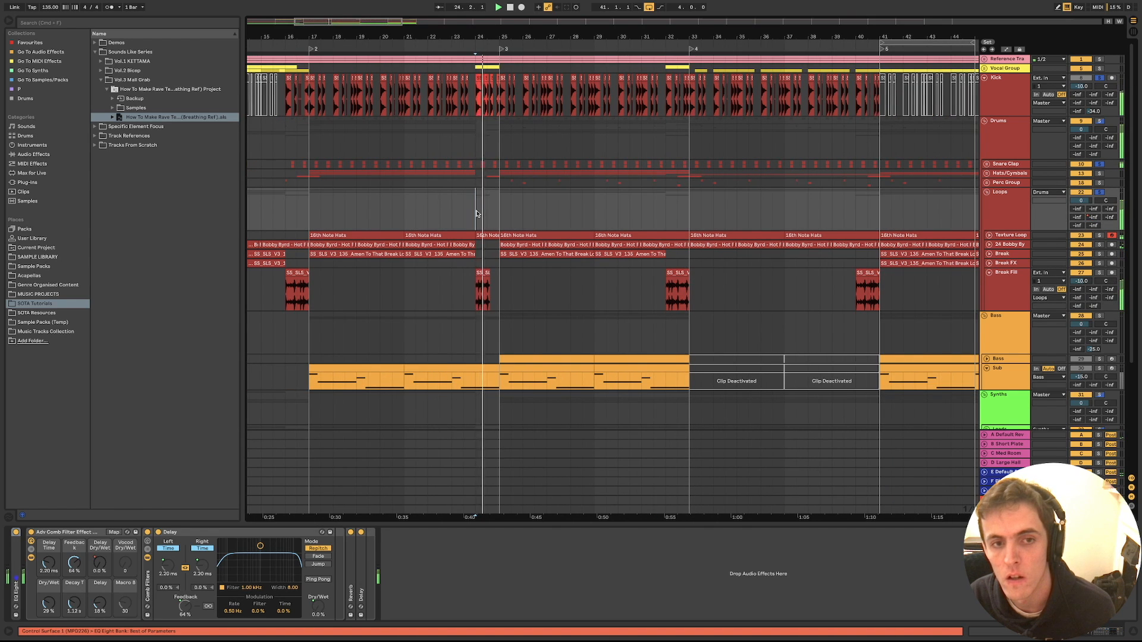
# Play the kick, clap and loops together through the fills from bars 39, 48 and 40
pyautogui.click(843, 210)
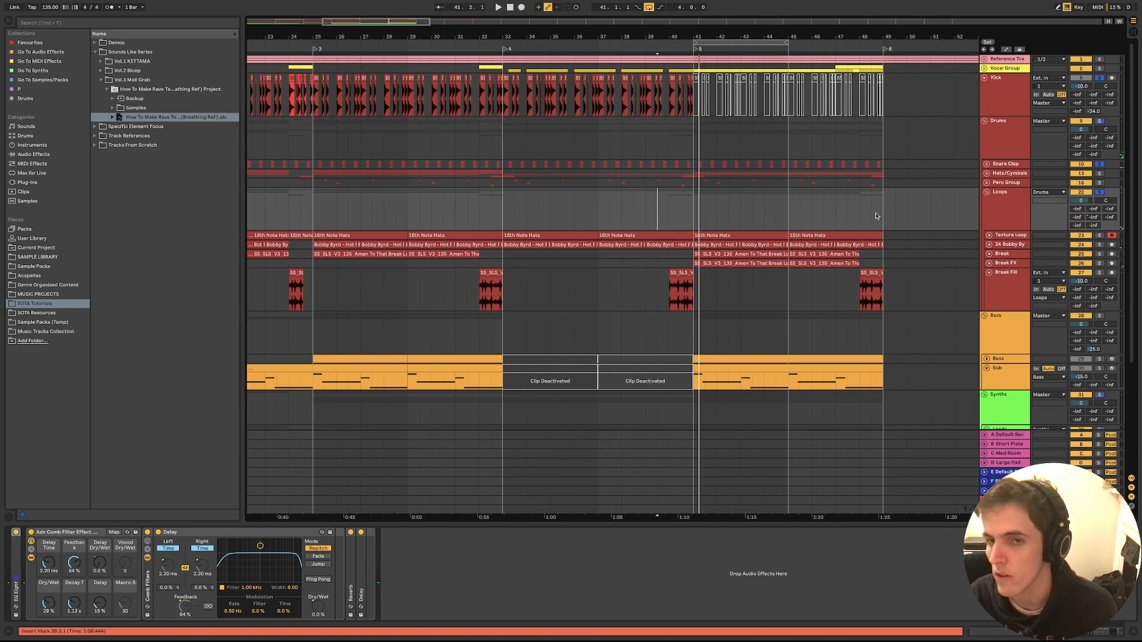
pyautogui.click(858, 226)
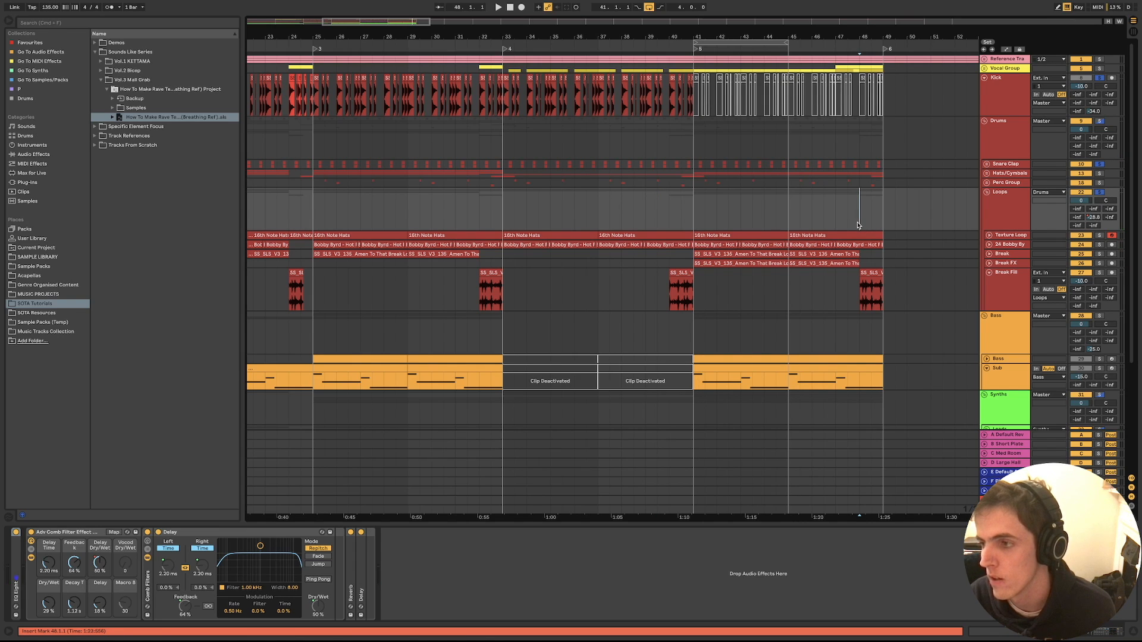
pyautogui.press('space')
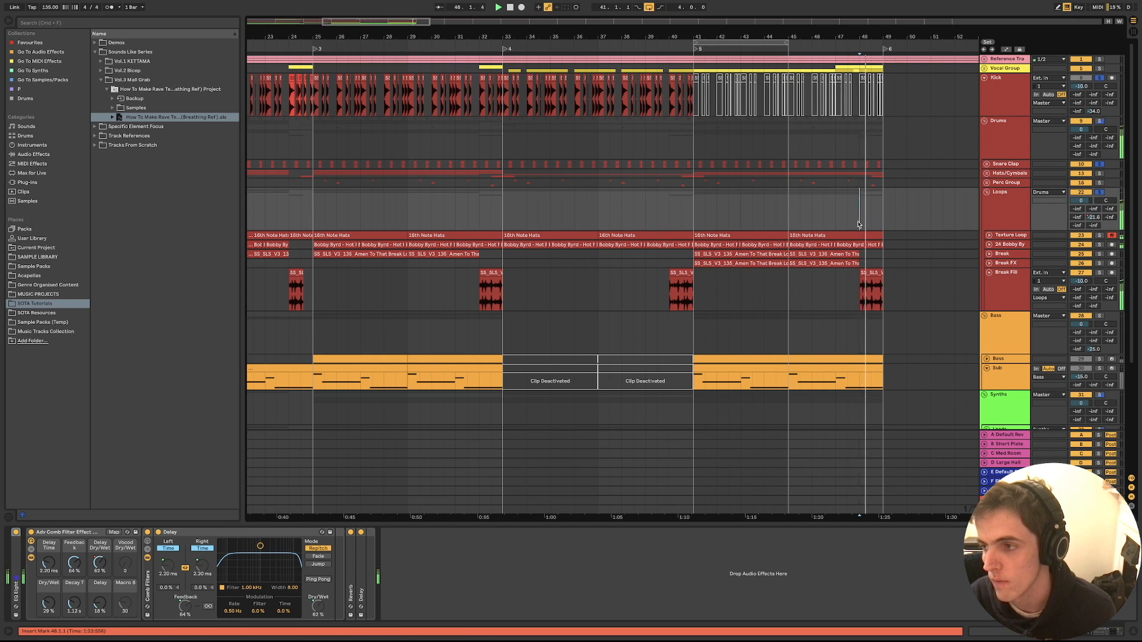
pyautogui.click(669, 218)
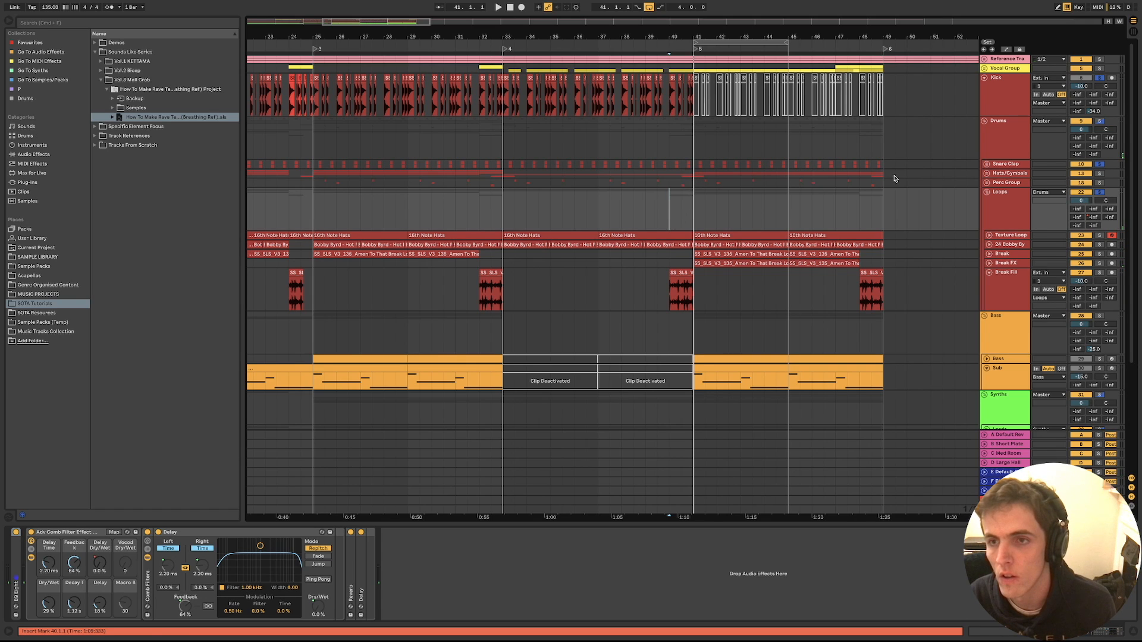
# Expand the Hats/Cymbals group, solo Crash, and play it with the other drums from bar 40 and just before bar 48
pyautogui.click(986, 173)
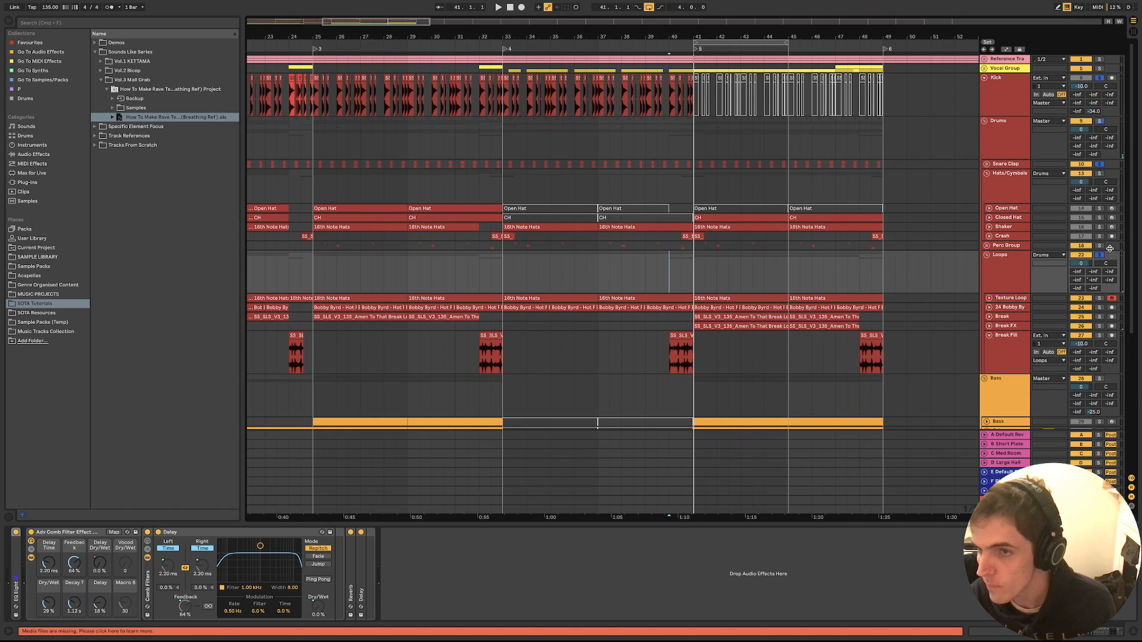
pyautogui.press('space')
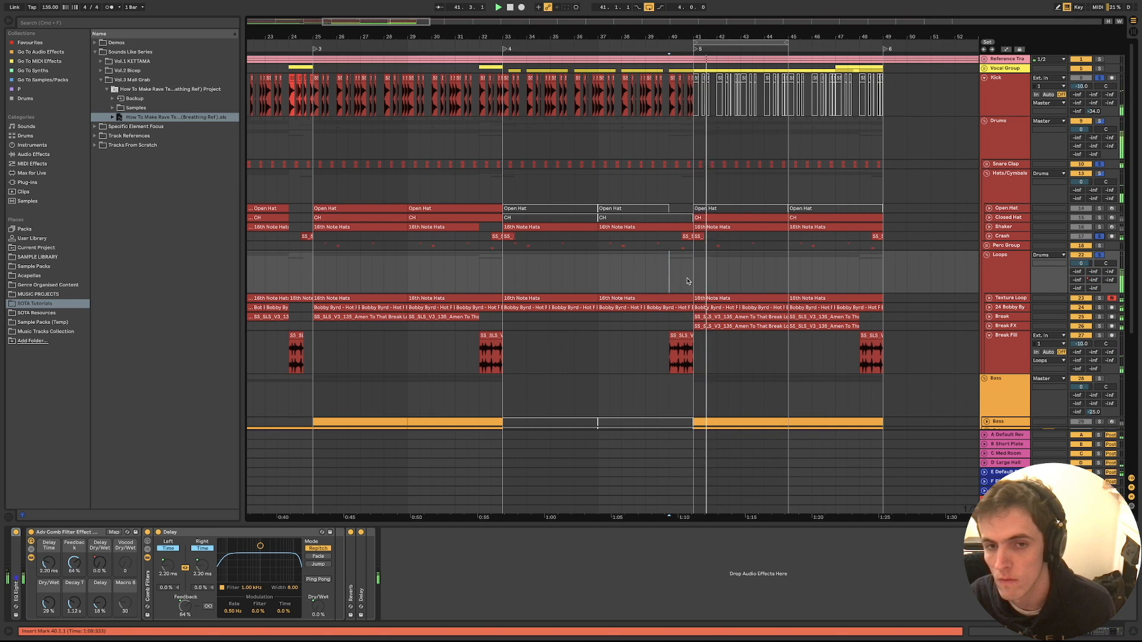
pyautogui.scroll(-1, 847, 353)
pyautogui.click(849, 354)
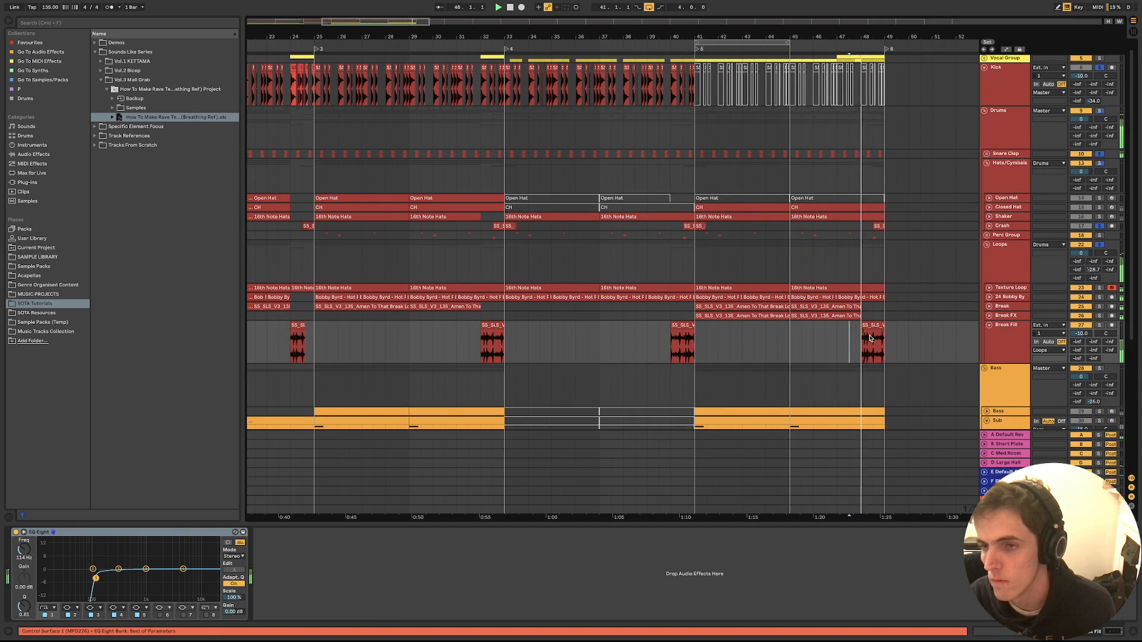
# Collapse the Break Fill track, switch off the Loops group's Adv Comb Filter Effect rack, and play the loops through bar 48
pyautogui.click(988, 325)
pyautogui.click(999, 256)
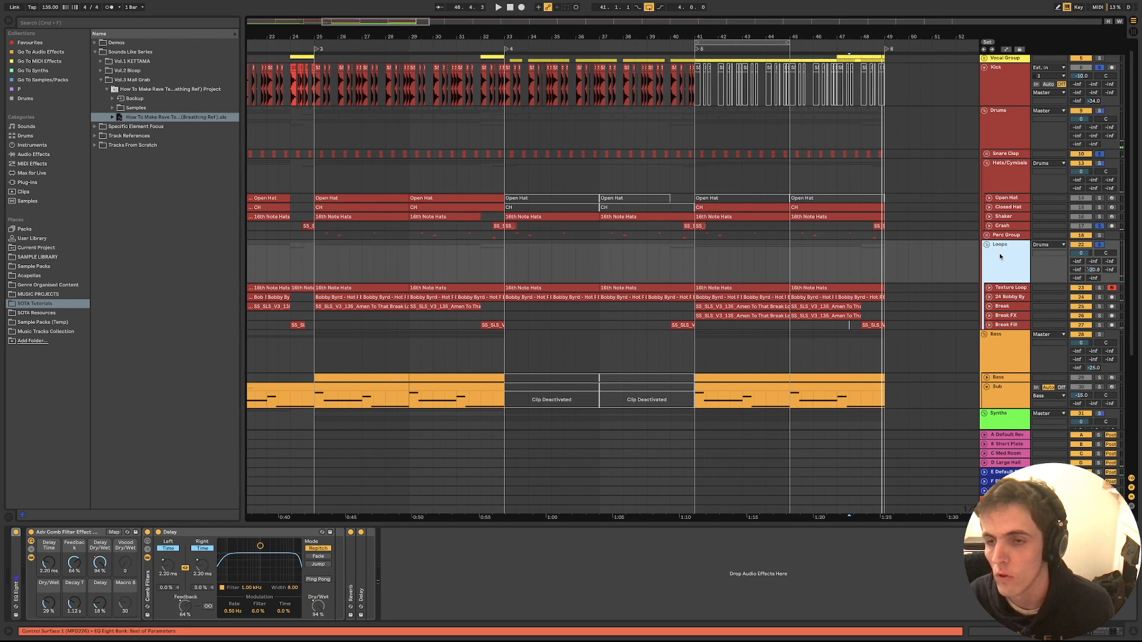
pyautogui.scroll(-2, 708, 345)
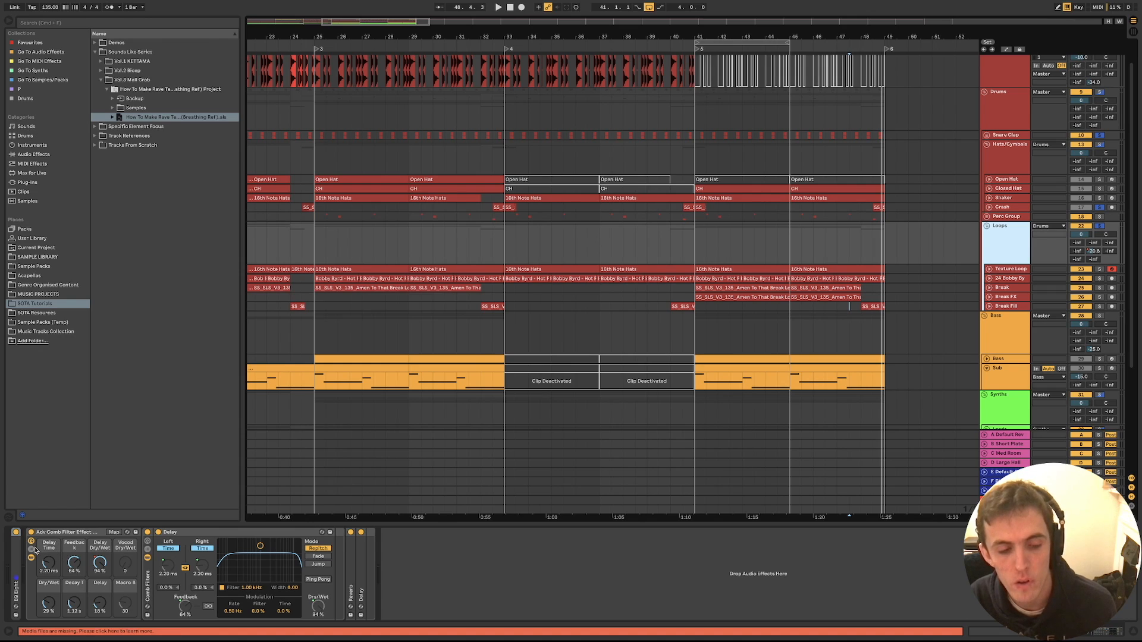
pyautogui.click(32, 533)
pyautogui.press('space')
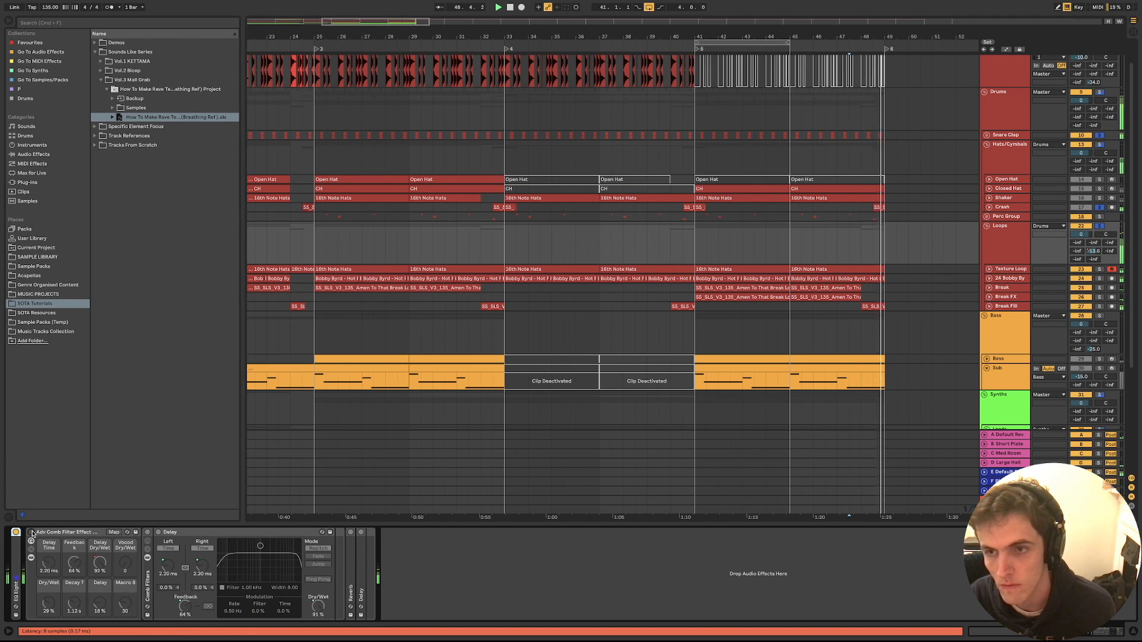
# Play the break section from bar 45, then solo the Loops group and play it with the comb filter rack off
pyautogui.click(815, 288)
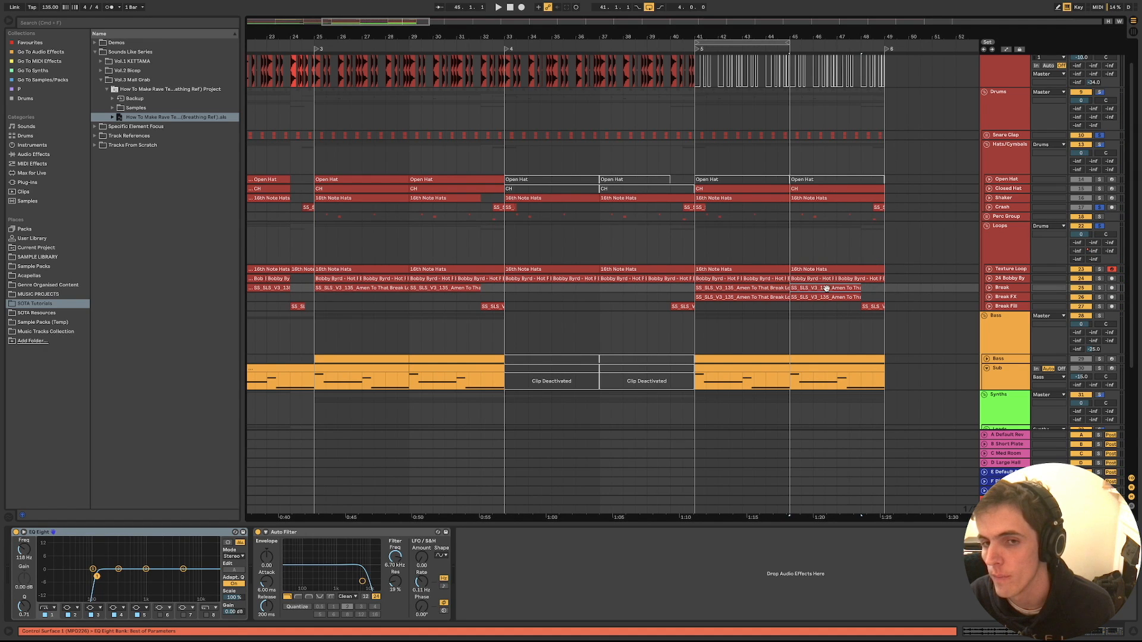
pyautogui.press('space')
pyautogui.press('space')
pyautogui.click(1002, 238)
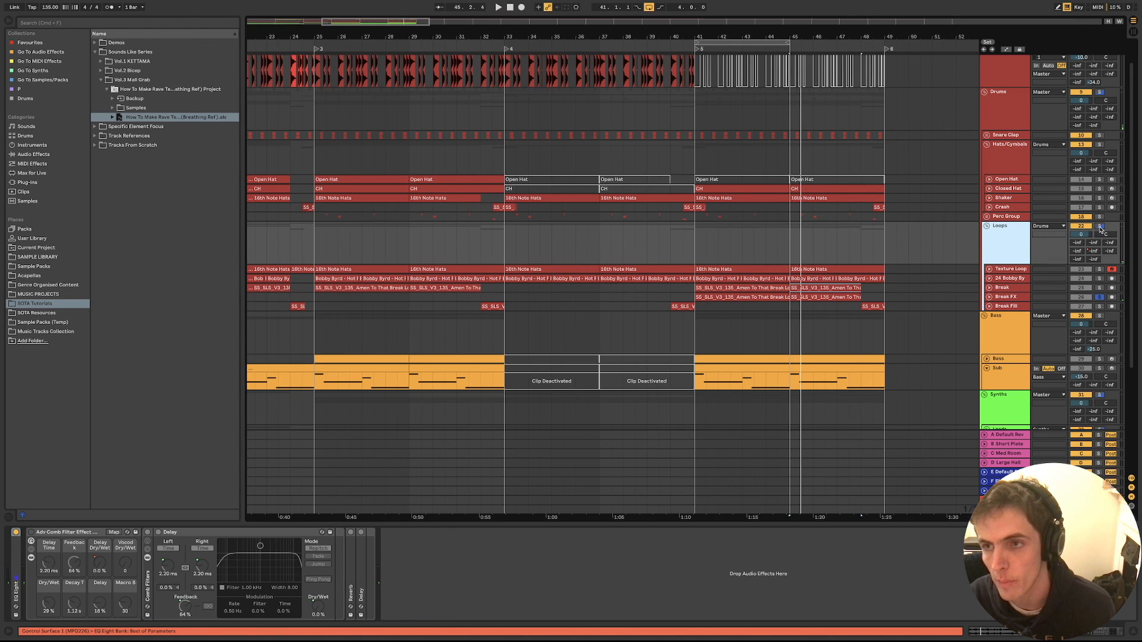
pyautogui.click(1100, 227)
pyautogui.press('space')
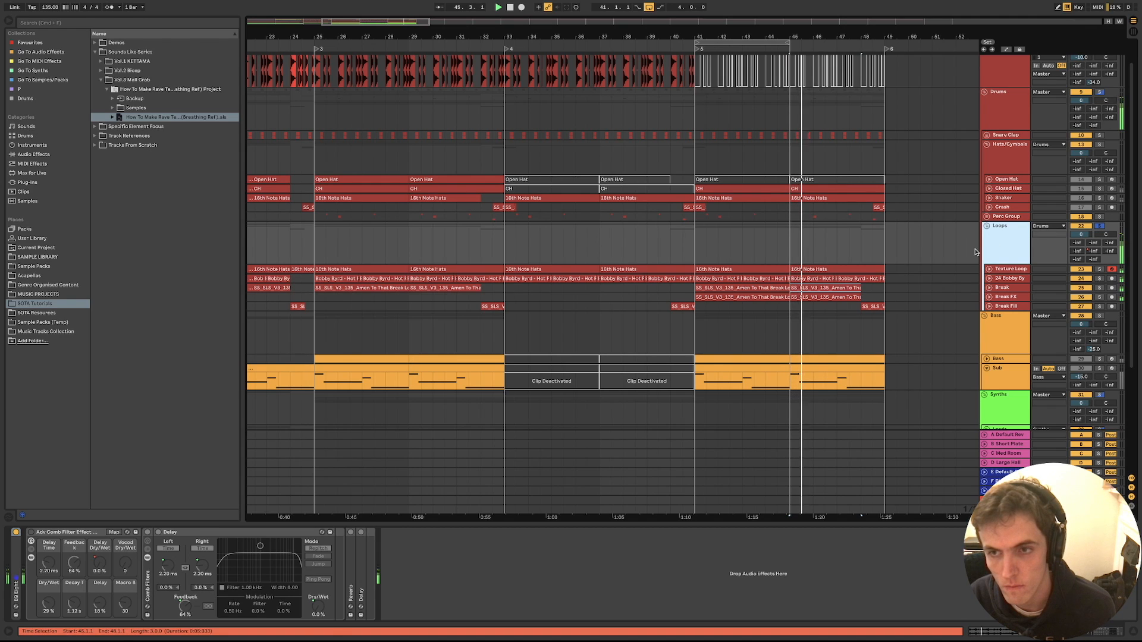
# Switch the Adv Comb Filter Effect rack back on during playback and listen to the build-up through bar 48
pyautogui.press('space')
pyautogui.press('space')
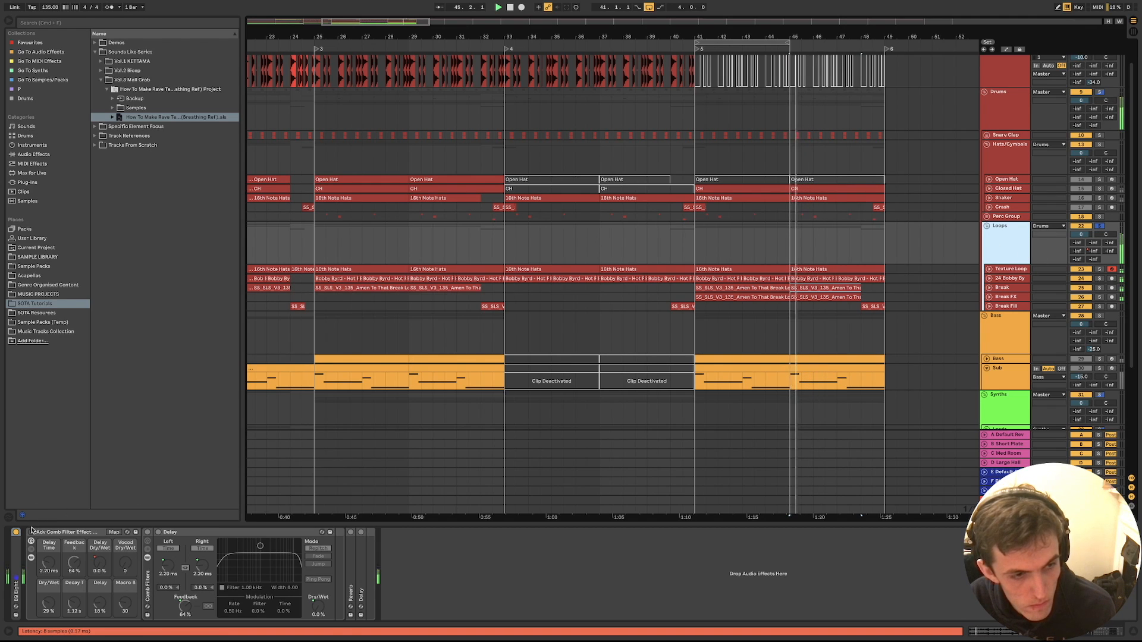
pyautogui.click(32, 531)
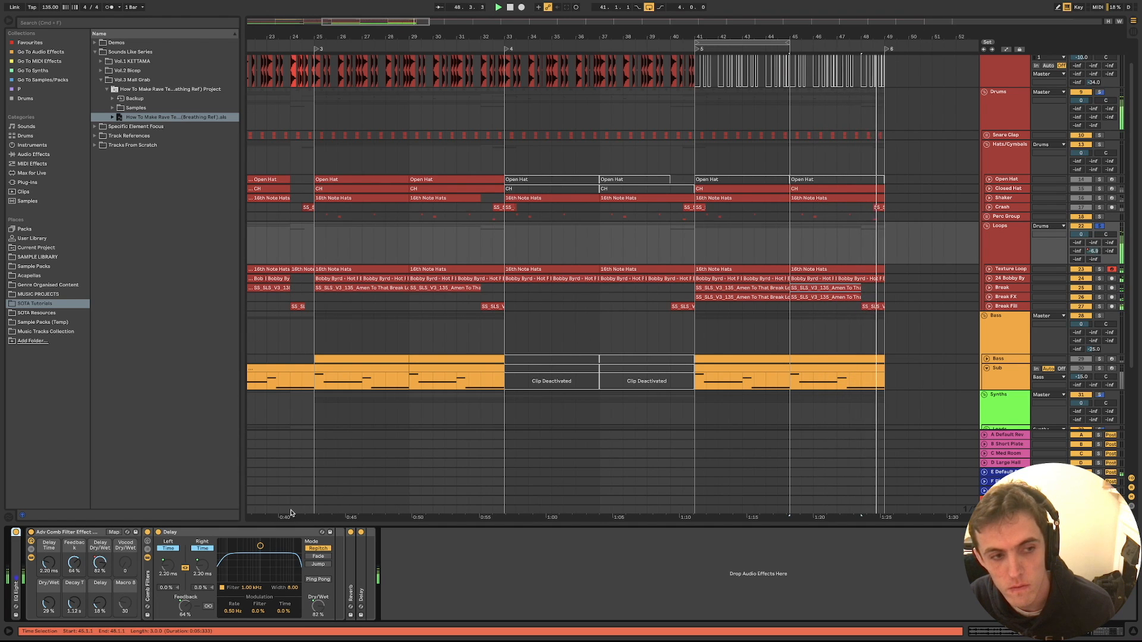
pyautogui.press('space')
# Show the Loops group's Delay Dry/Wet automation and play the build-up from bar 32
pyautogui.rightClick(101, 569)
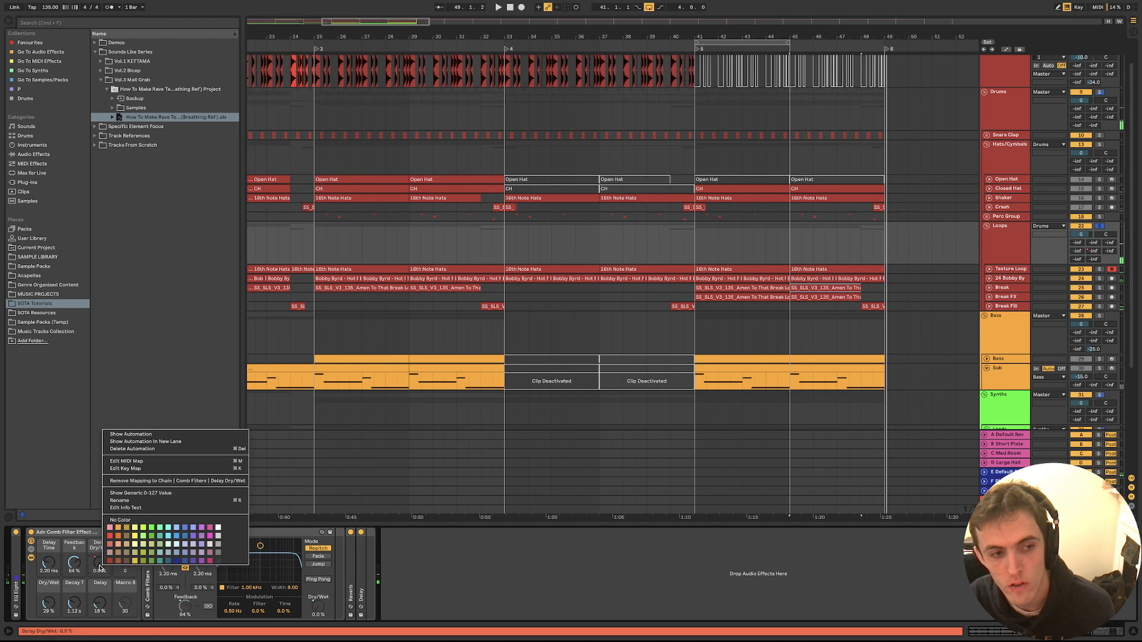
pyautogui.click(124, 436)
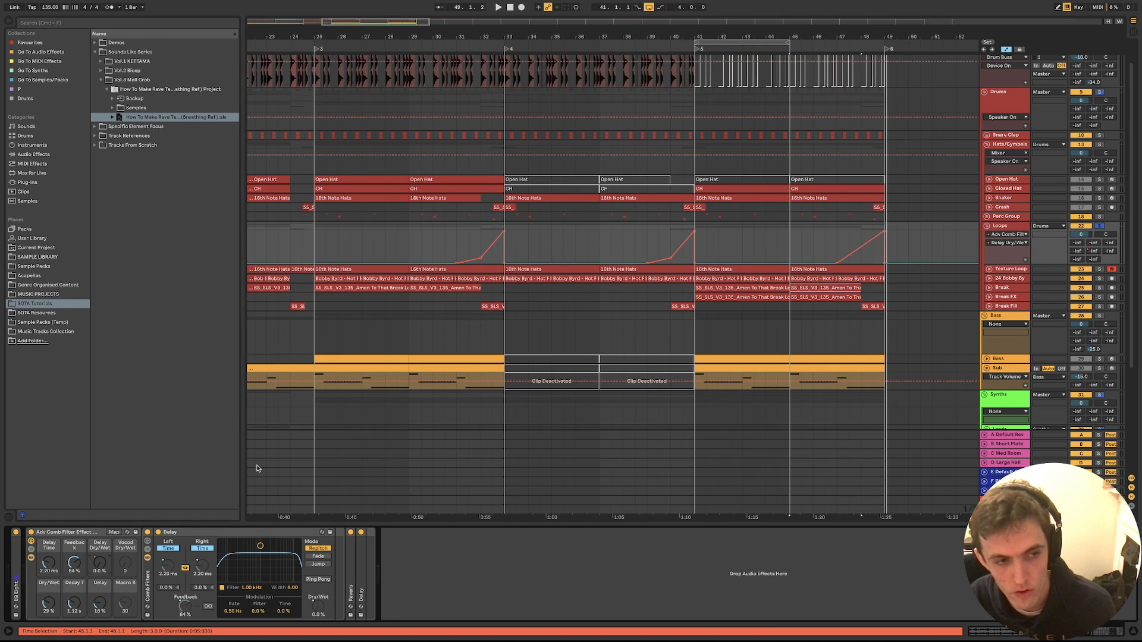
pyautogui.press('space')
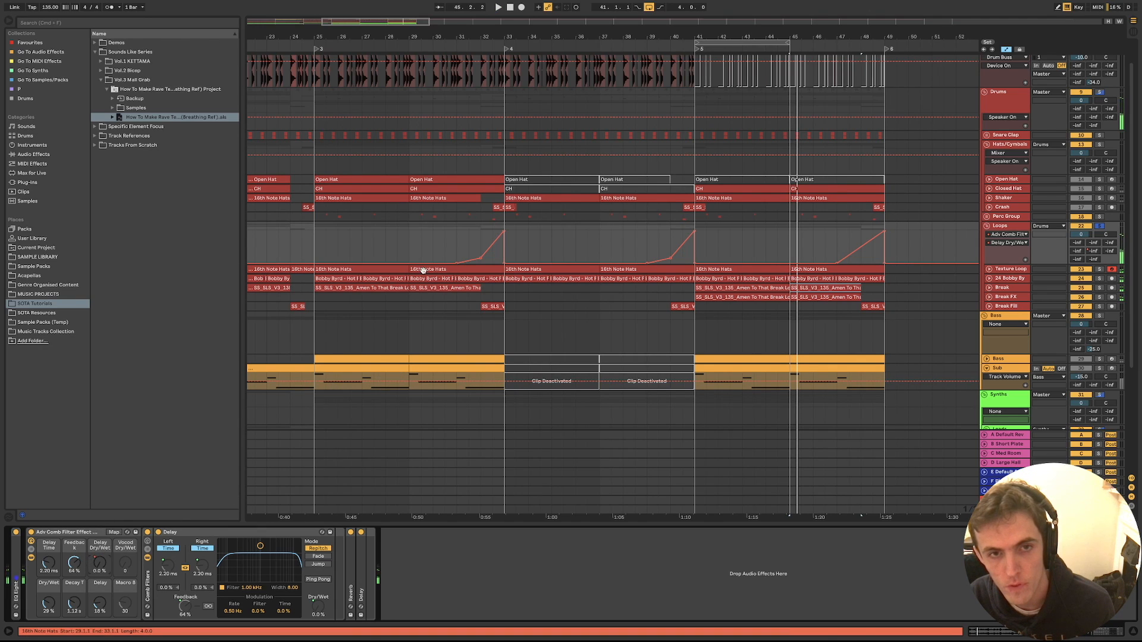
pyautogui.click(482, 300)
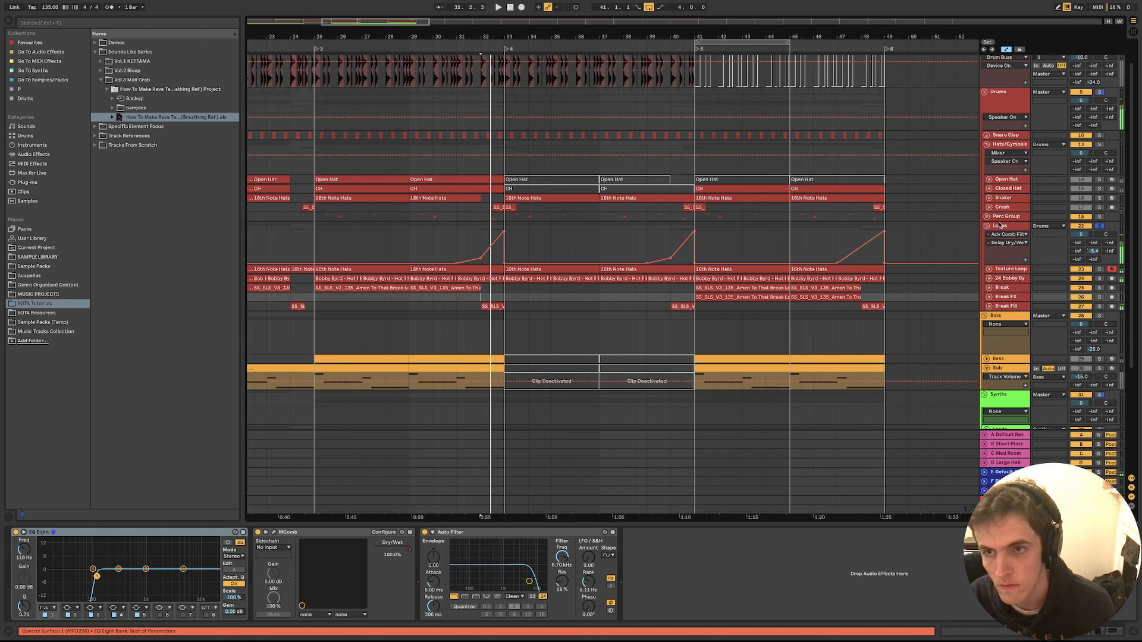
pyautogui.click(914, 246)
# Set the comb filter rack's Delay Dry/Wet to 100% and audition Delay Time at 45.5, 22.9 and 1.24 ms
pyautogui.moveTo(95, 568); pyautogui.dragTo(95, 550)
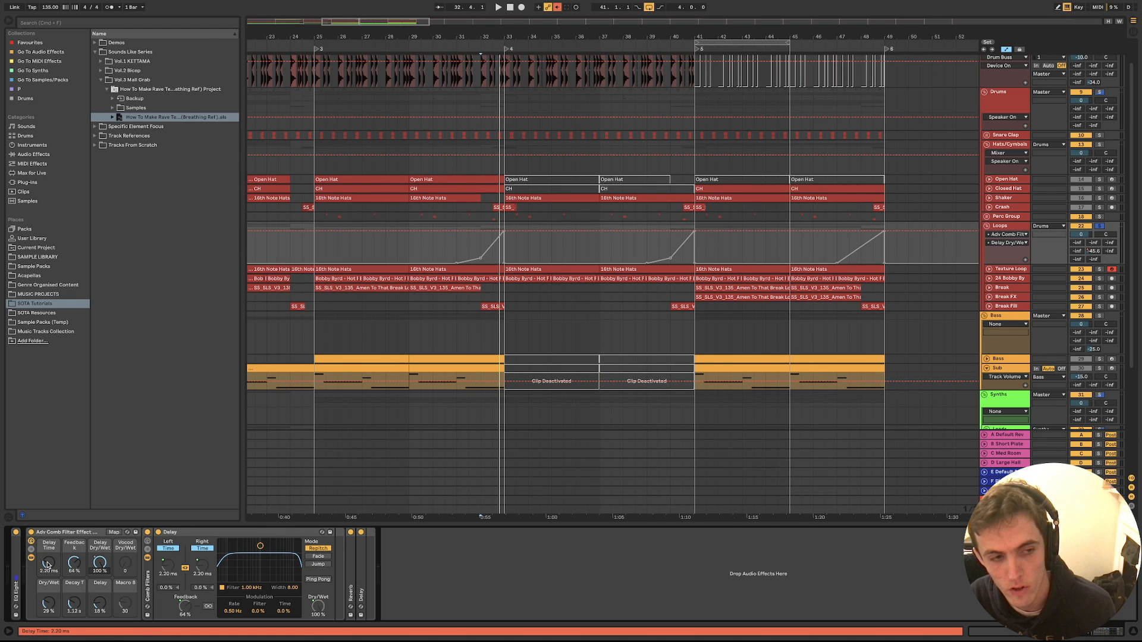
pyautogui.moveTo(48, 564); pyautogui.dragTo(47, 541)
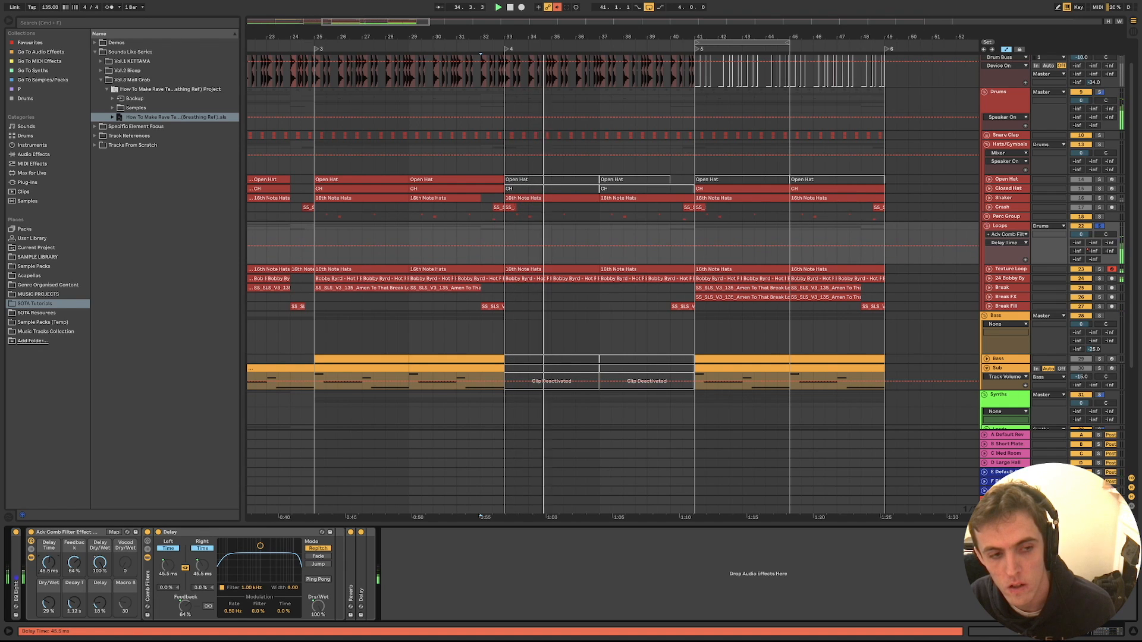
pyautogui.moveTo(49, 563); pyautogui.dragTo(48, 565)
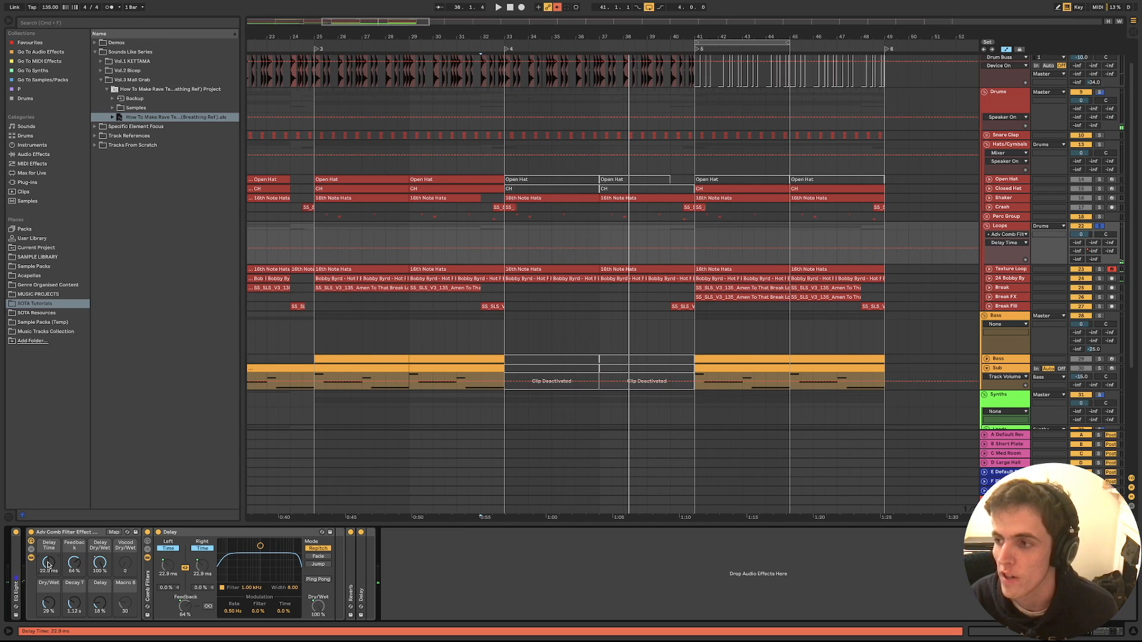
pyautogui.press('space')
pyautogui.press('space')
pyautogui.press('space')
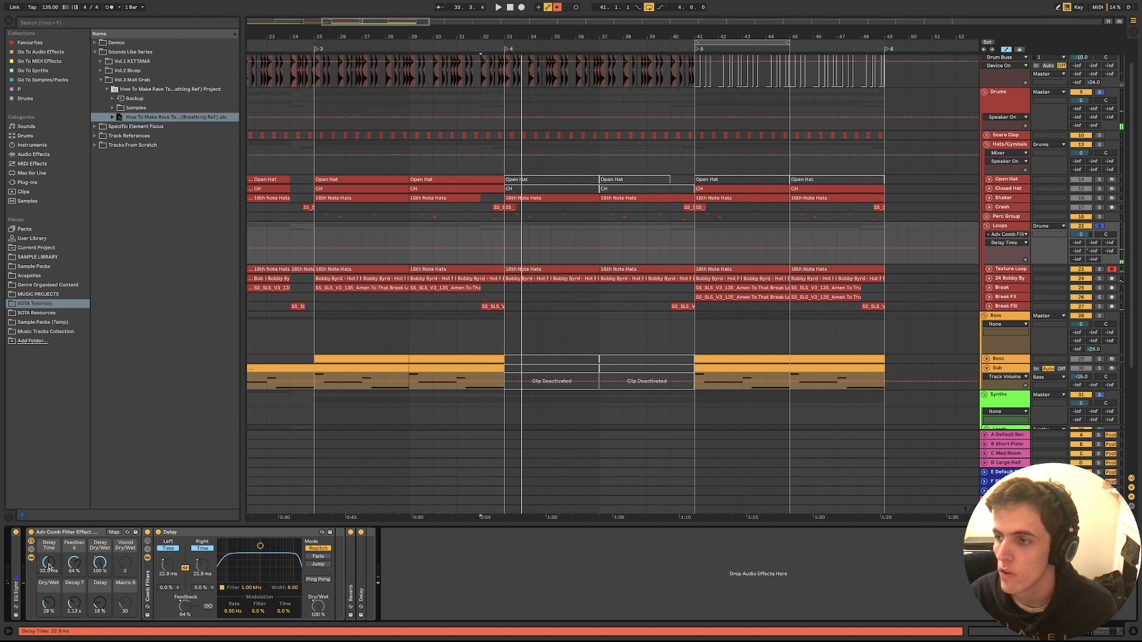
pyautogui.press('space')
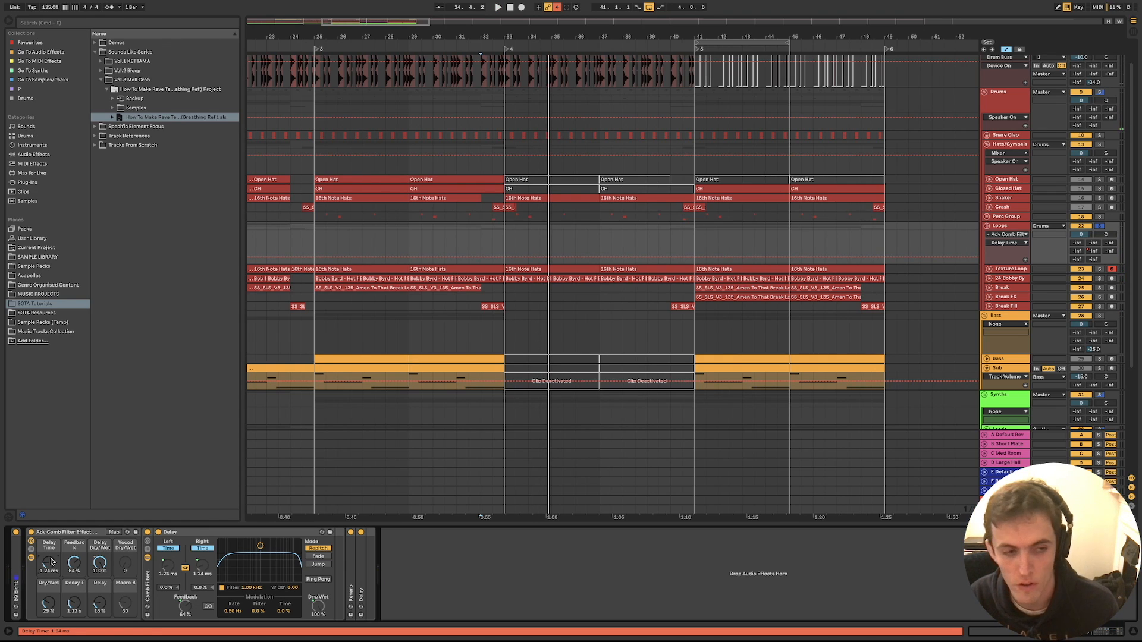
pyautogui.press('space')
# Set the rack's Feedback to 67% and Delay Time to 1.13 ms, and play the loops from bar 32
pyautogui.moveTo(72, 569)
pyautogui.mouseDown()
pyautogui.moveTo(72, 557)
pyautogui.moveTo(72, 586)
pyautogui.moveTo(73, 568)
pyautogui.mouseUp()
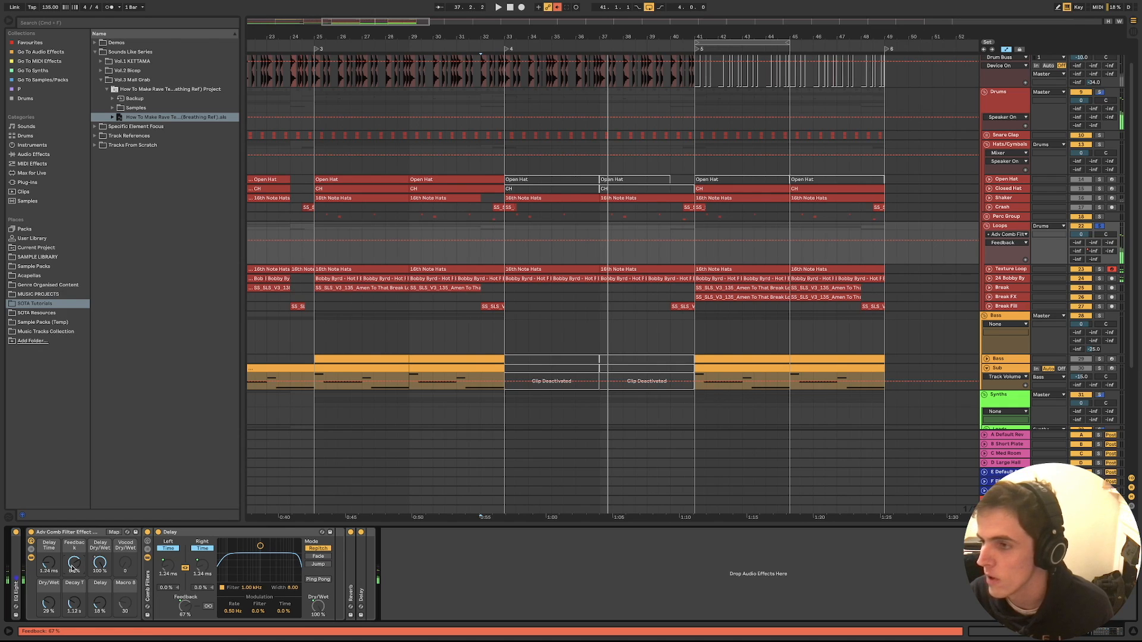
pyautogui.moveTo(48, 563); pyautogui.dragTo(49, 567)
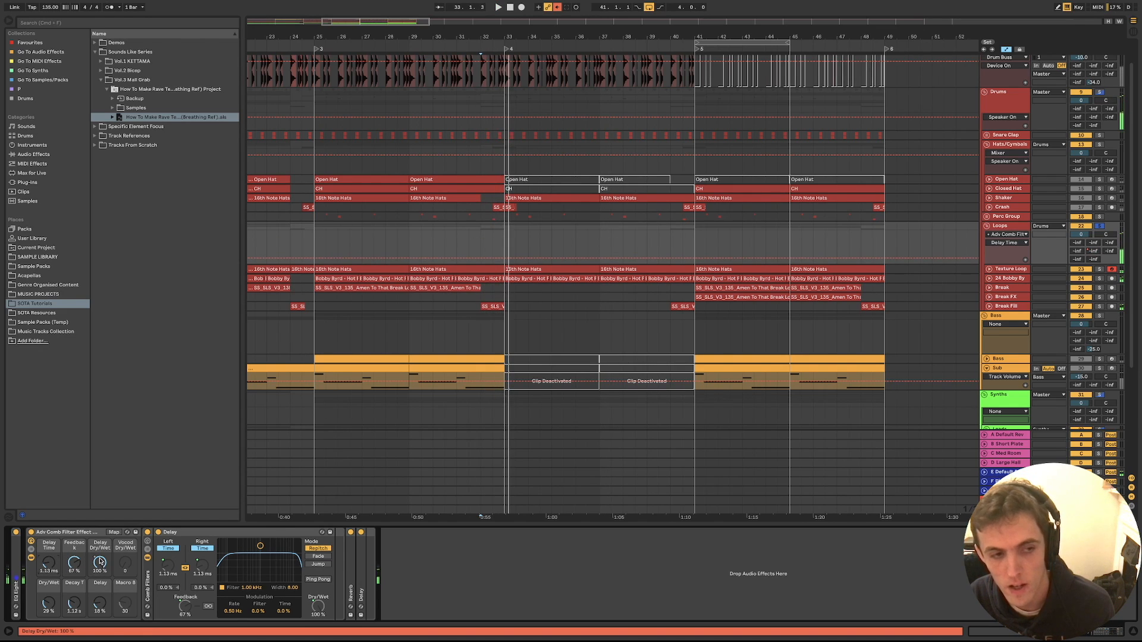
pyautogui.moveTo(102, 562)
pyautogui.mouseDown()
pyautogui.moveTo(102, 589)
pyautogui.moveTo(101, 562)
pyautogui.mouseUp()
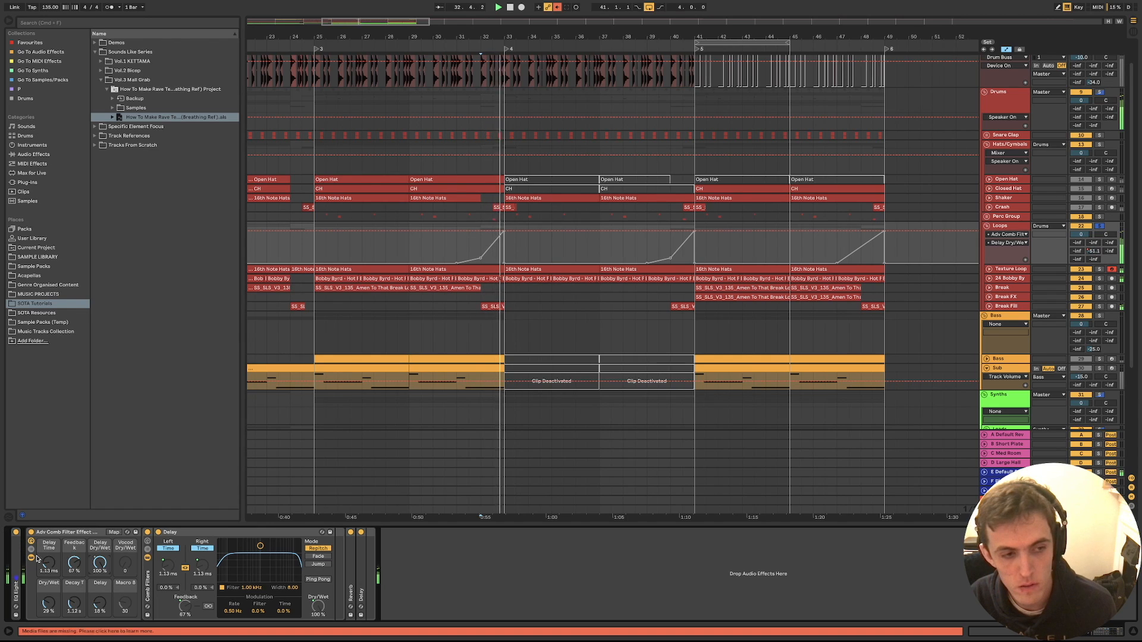
pyautogui.click(52, 565)
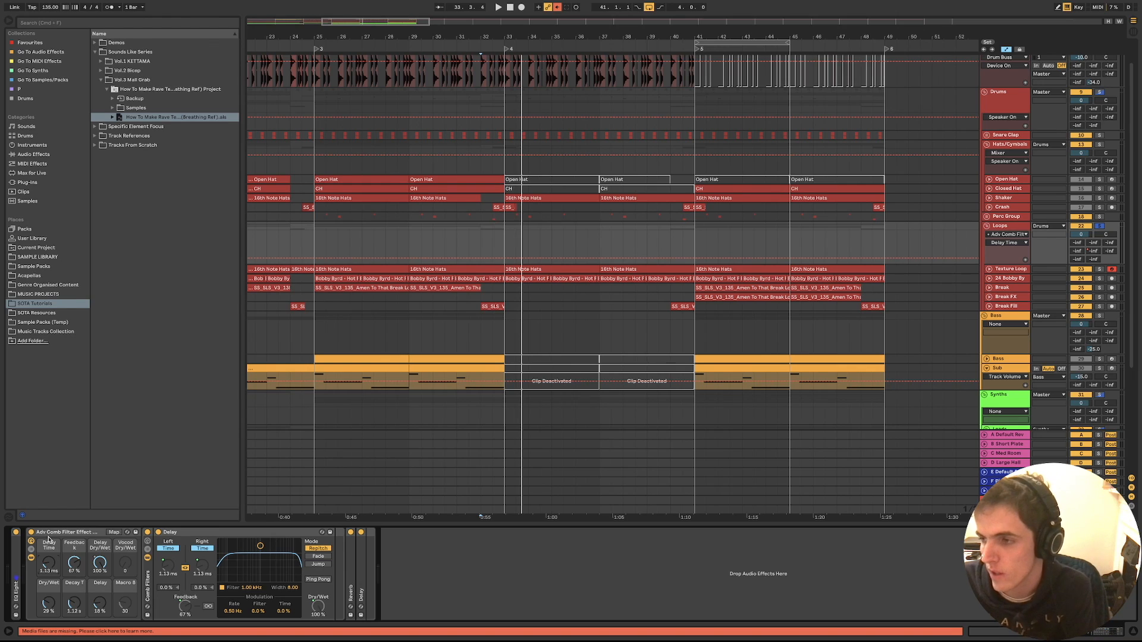
# Sweep the rack's Delay Time upward through 1.88, 39.4 and 78.7 ms while replaying the loops from bar 32
pyautogui.press('space')
pyautogui.moveTo(47, 562); pyautogui.dragTo(48, 556)
pyautogui.press('space')
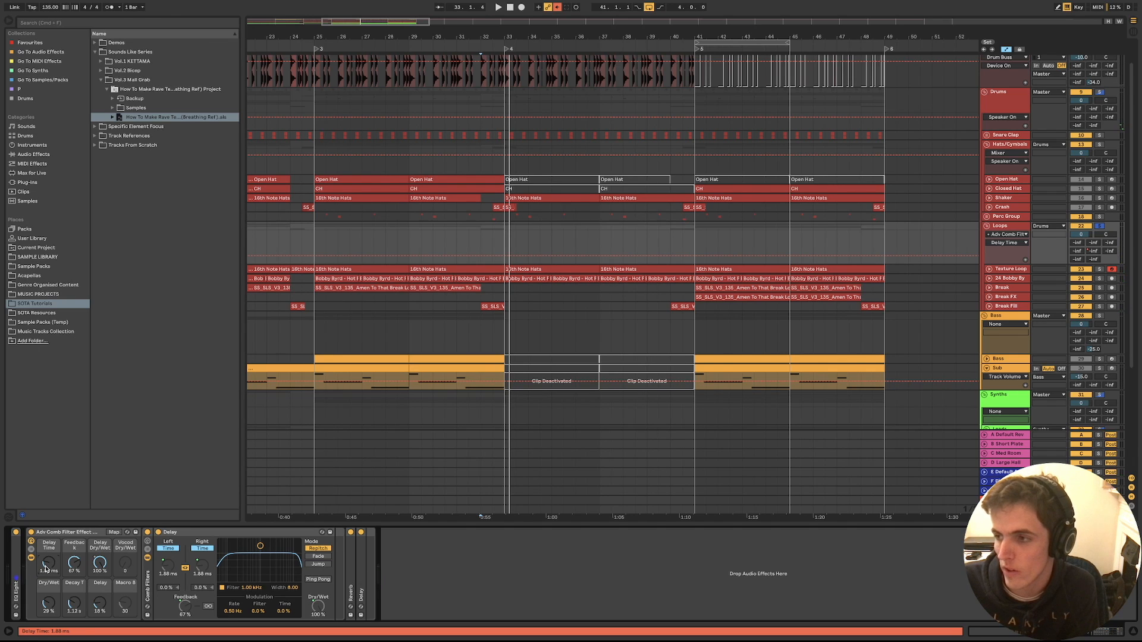
pyautogui.press('space')
pyautogui.moveTo(48, 561)
pyautogui.mouseDown()
pyautogui.moveTo(47, 571)
pyautogui.moveTo(48, 558)
pyautogui.mouseUp()
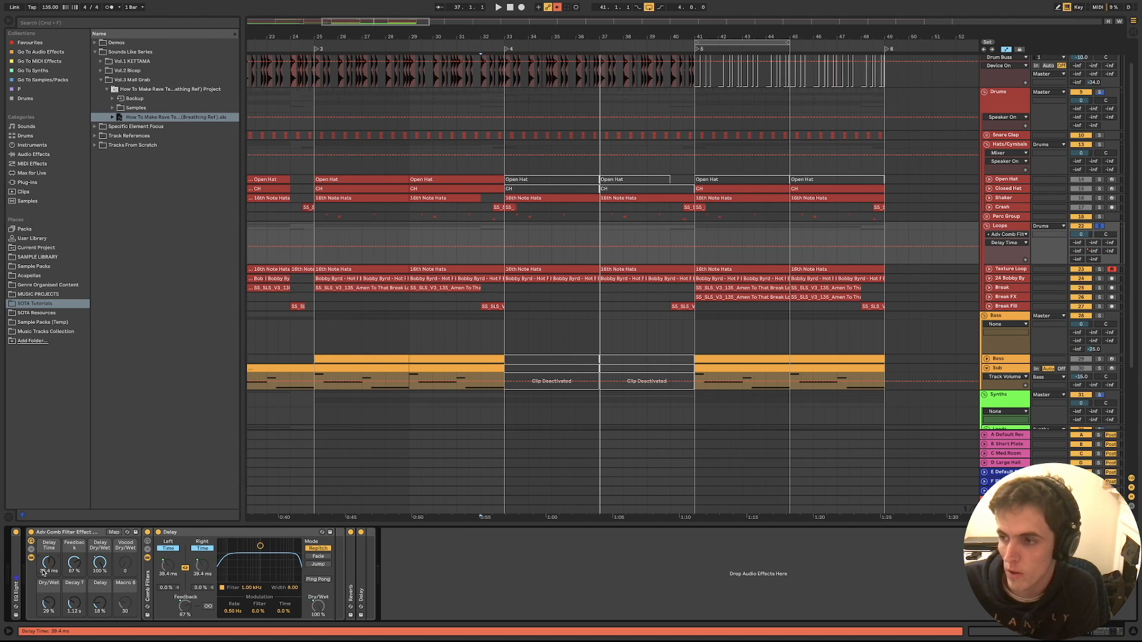
pyautogui.press('space')
pyautogui.moveTo(47, 570); pyautogui.dragTo(48, 562)
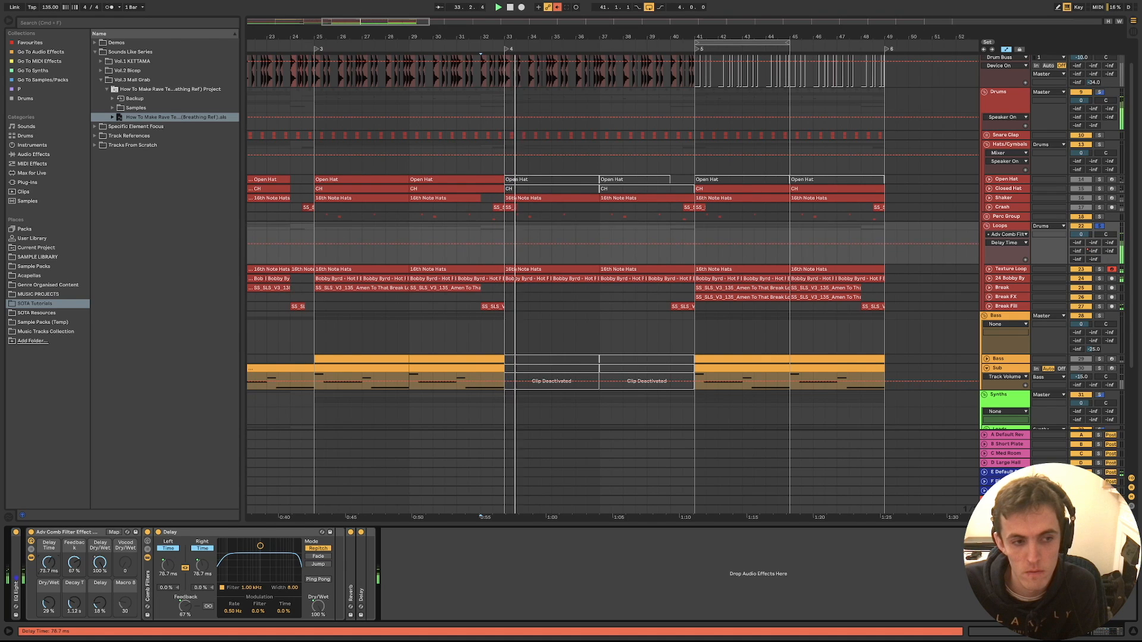
# Bring the rack's Delay Time down through 12.6 and 3.76 ms to 1.88 ms while replaying the loops
pyautogui.moveTo(48, 562); pyautogui.dragTo(47, 566)
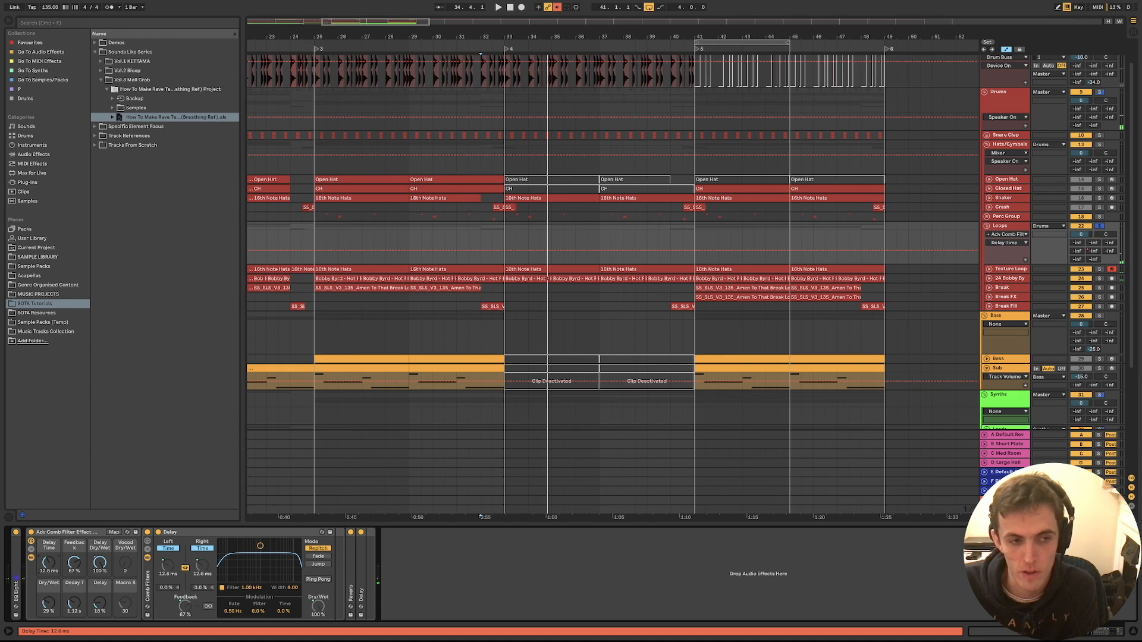
pyautogui.press('space')
pyautogui.moveTo(49, 563)
pyautogui.mouseDown()
pyautogui.moveTo(49, 551)
pyautogui.moveTo(49, 580)
pyautogui.mouseUp()
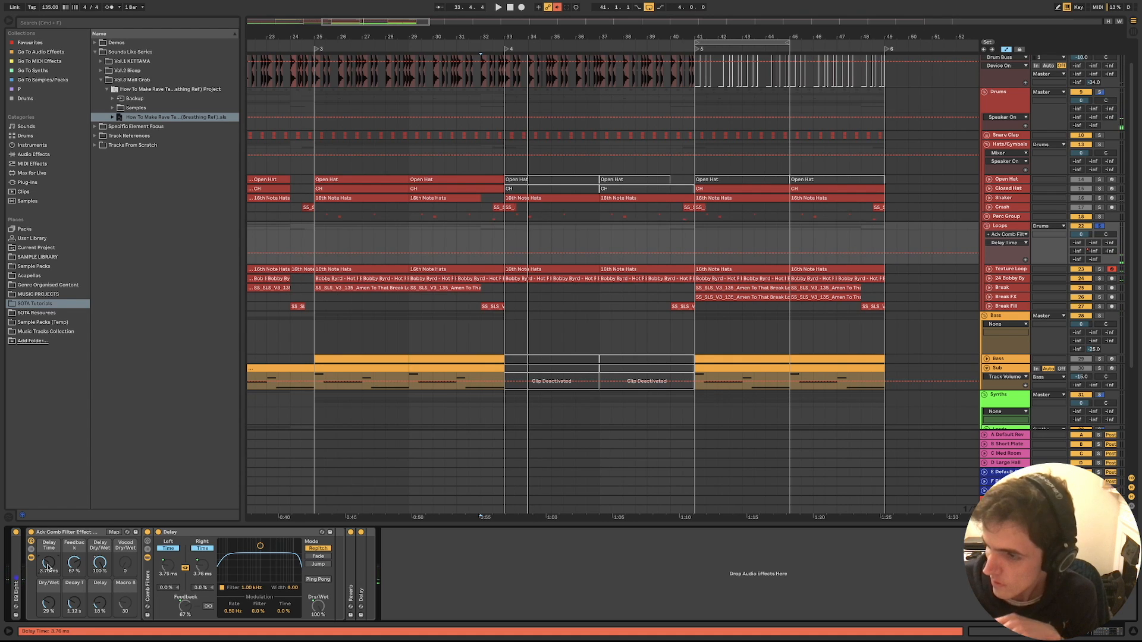
pyautogui.moveTo(49, 568); pyautogui.dragTo(48, 569)
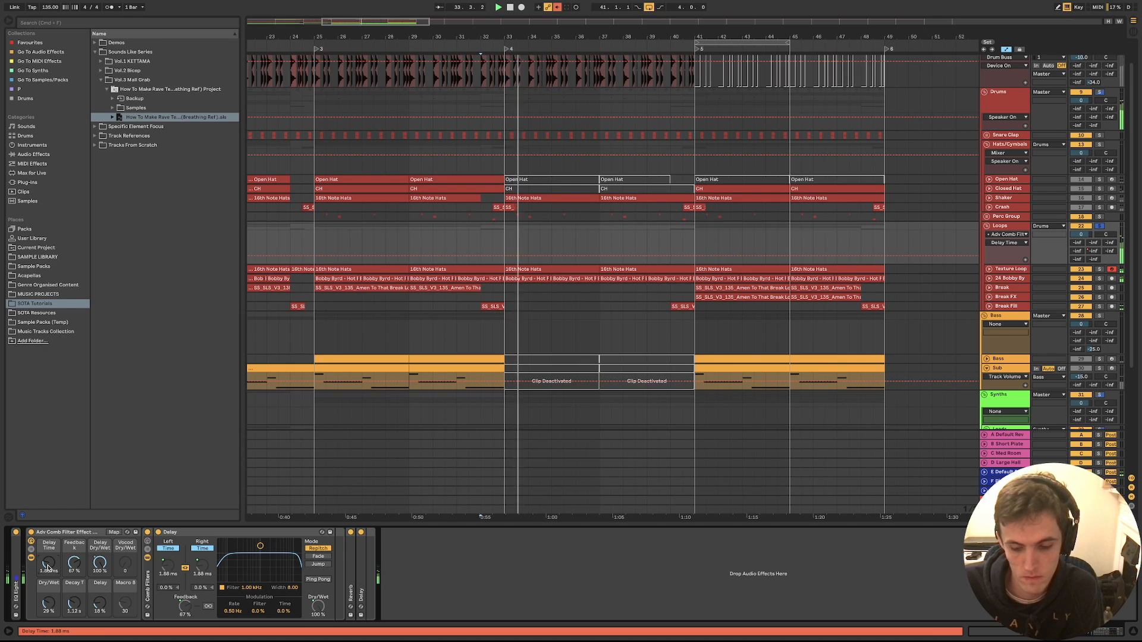
pyautogui.moveTo(49, 569); pyautogui.dragTo(52, 569)
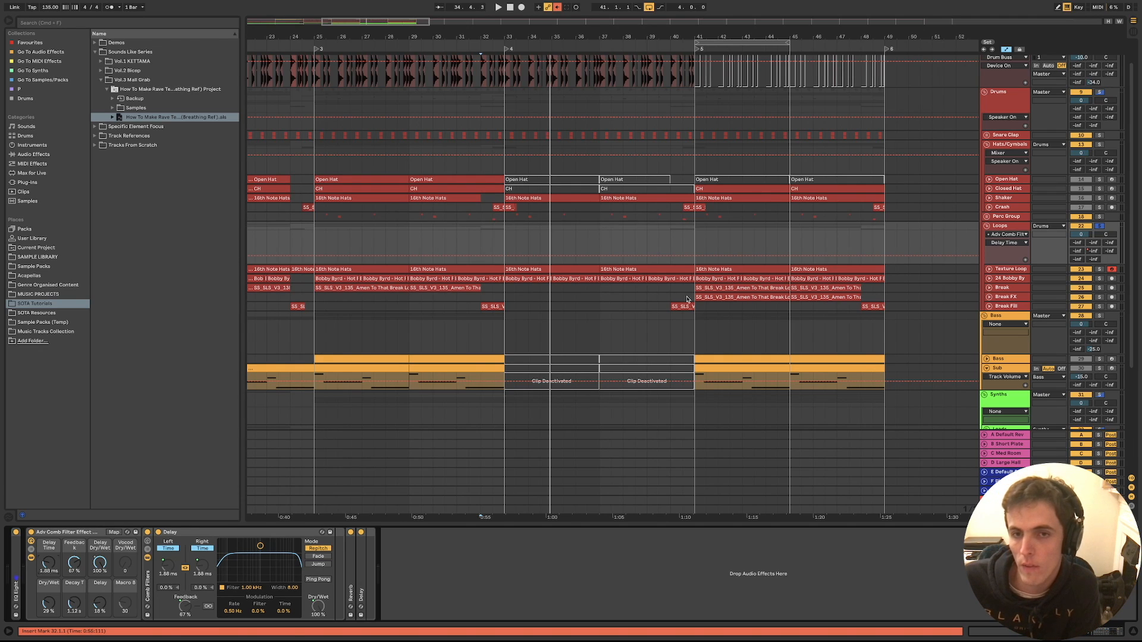
# Play the Loops group from bar 41, switching the Adv Comb Filter Effect rack off and on again to compare
pyautogui.click(694, 249)
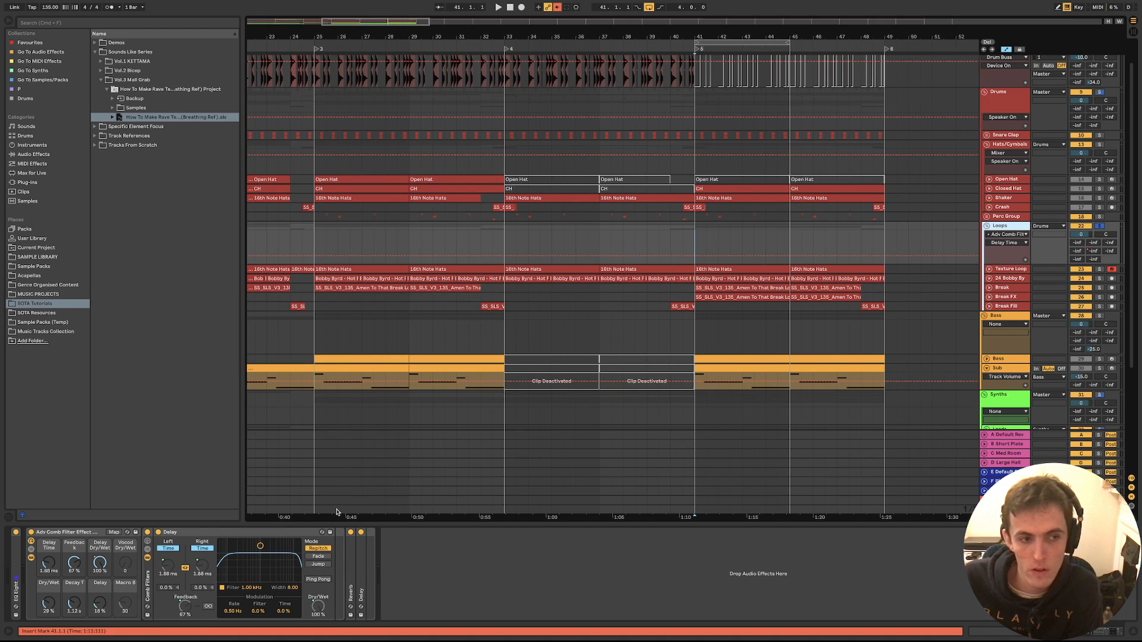
pyautogui.click(31, 533)
pyautogui.press('space')
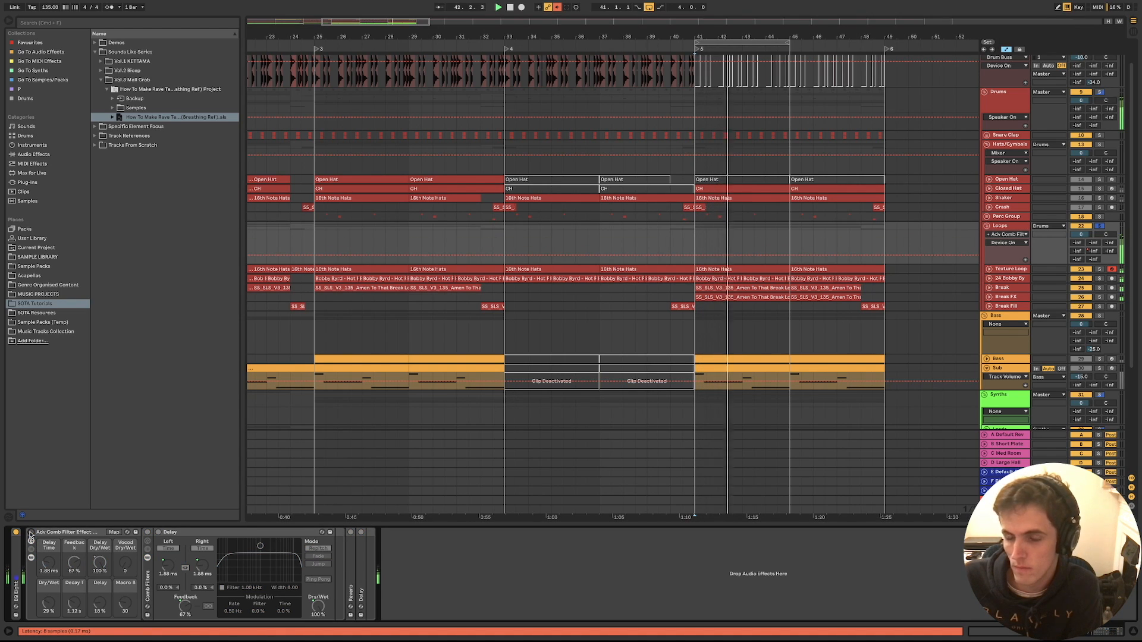
pyautogui.click(31, 533)
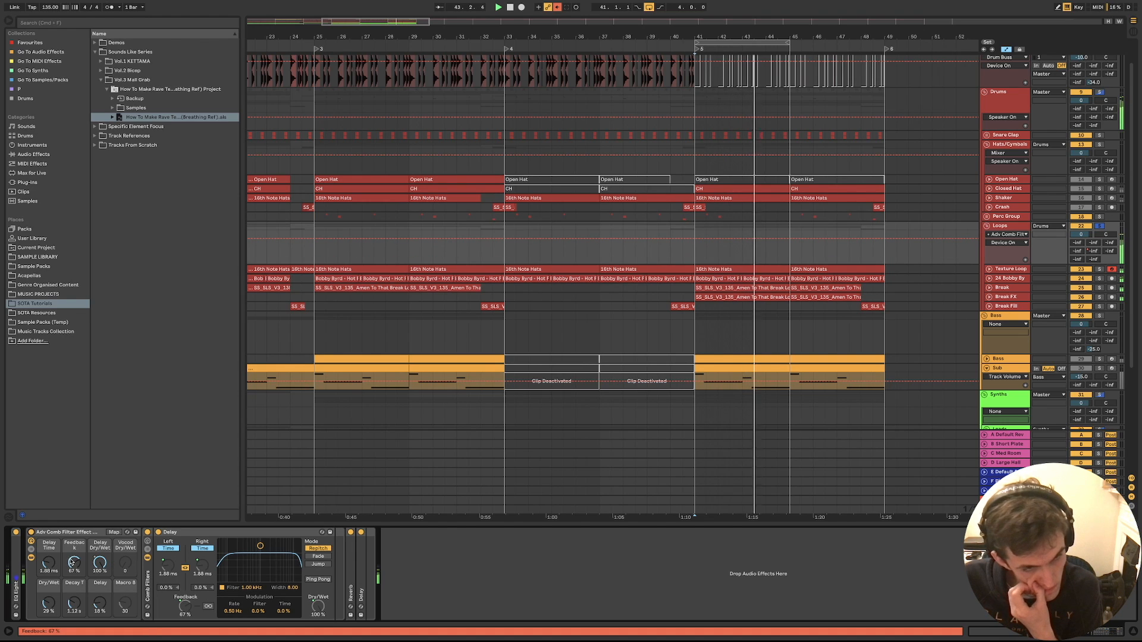
# Re-enable the Delay Dry/Wet automation on the Loops group and play the build-up from bar 40
pyautogui.rightClick(100, 562)
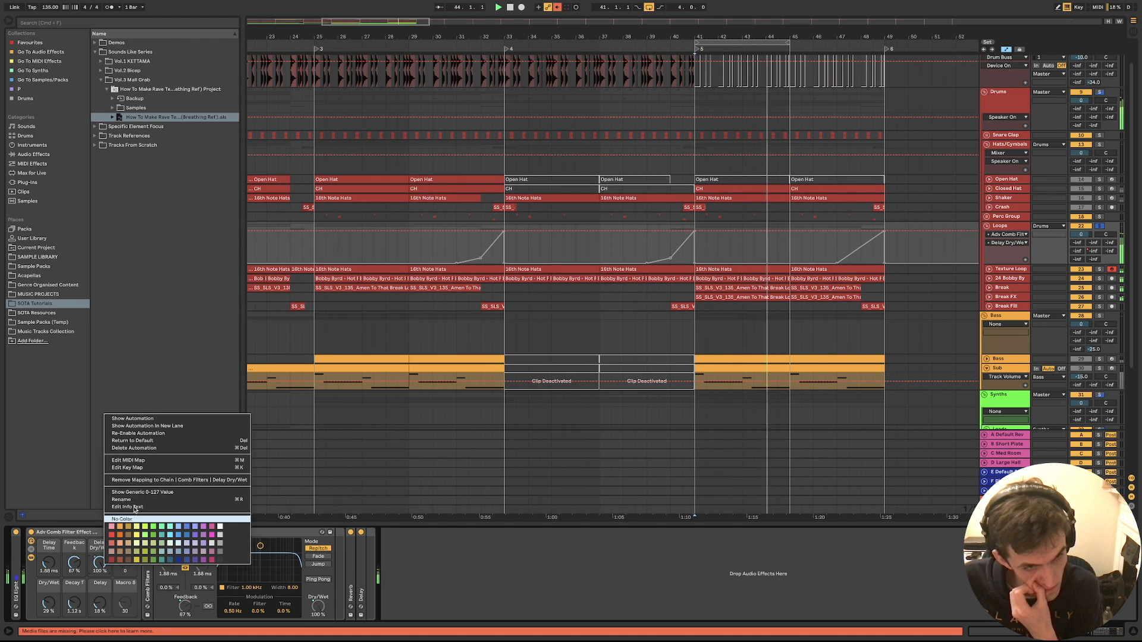
pyautogui.click(131, 433)
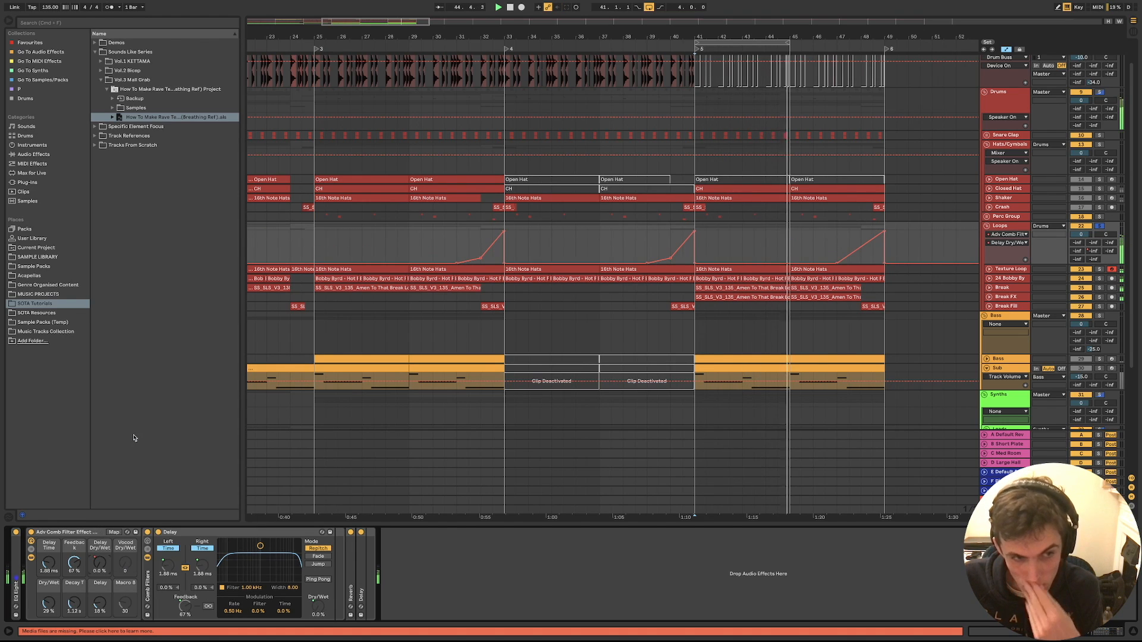
pyautogui.click(671, 234)
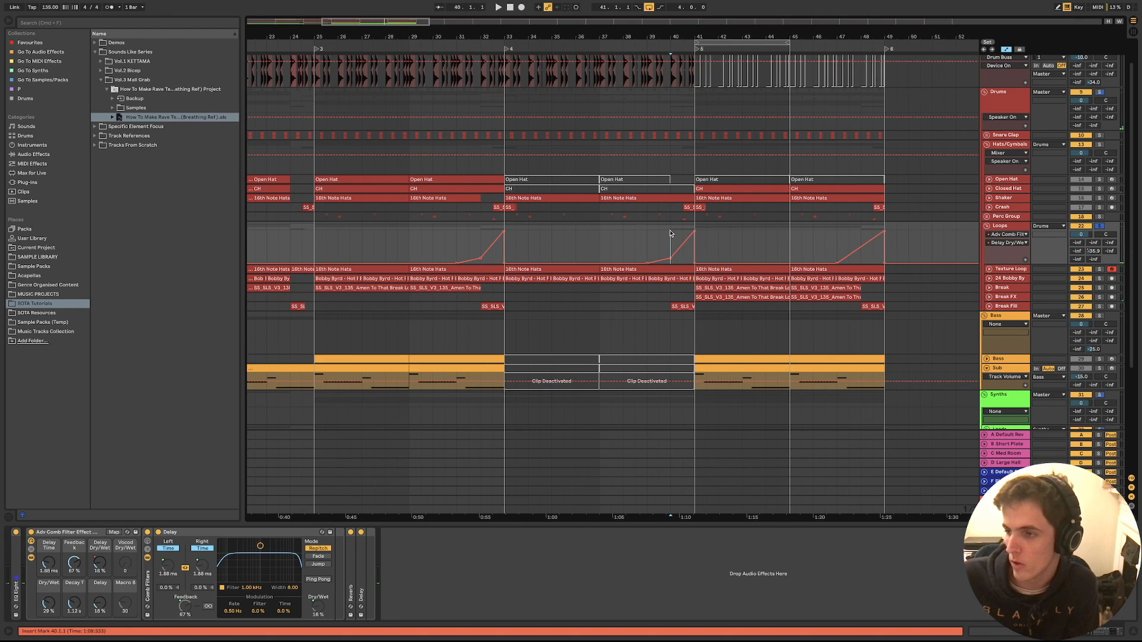
pyautogui.press('space')
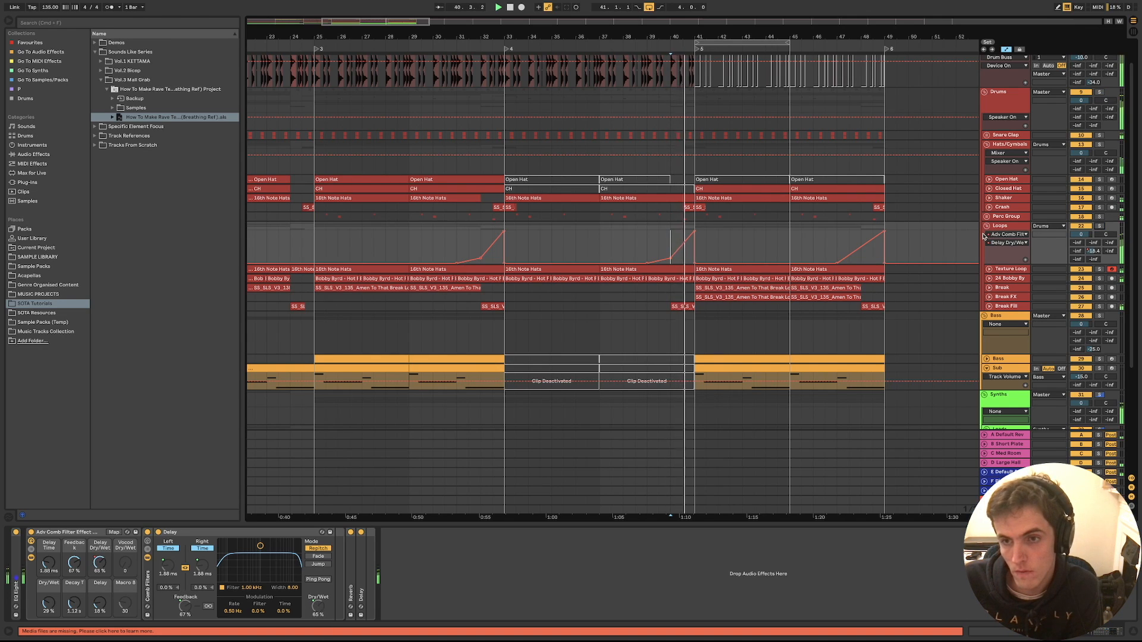
# Unsolo the Loops group, solo Drums together with the Kick, and play the arrangement from around bar 36
pyautogui.click(1099, 226)
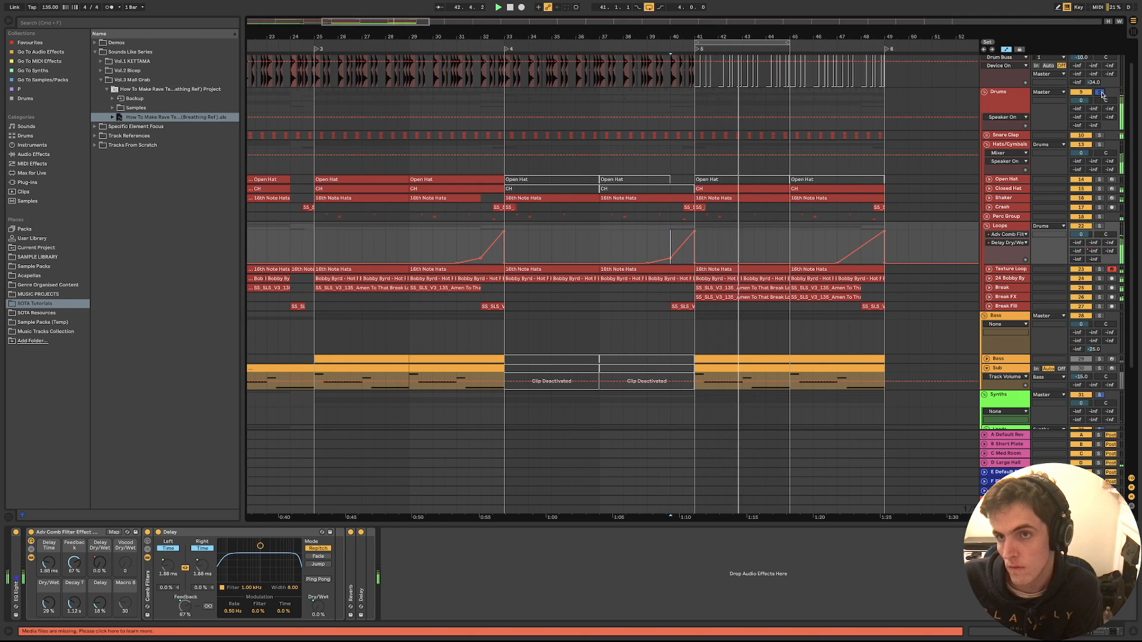
pyautogui.scroll(2, 1097, 89)
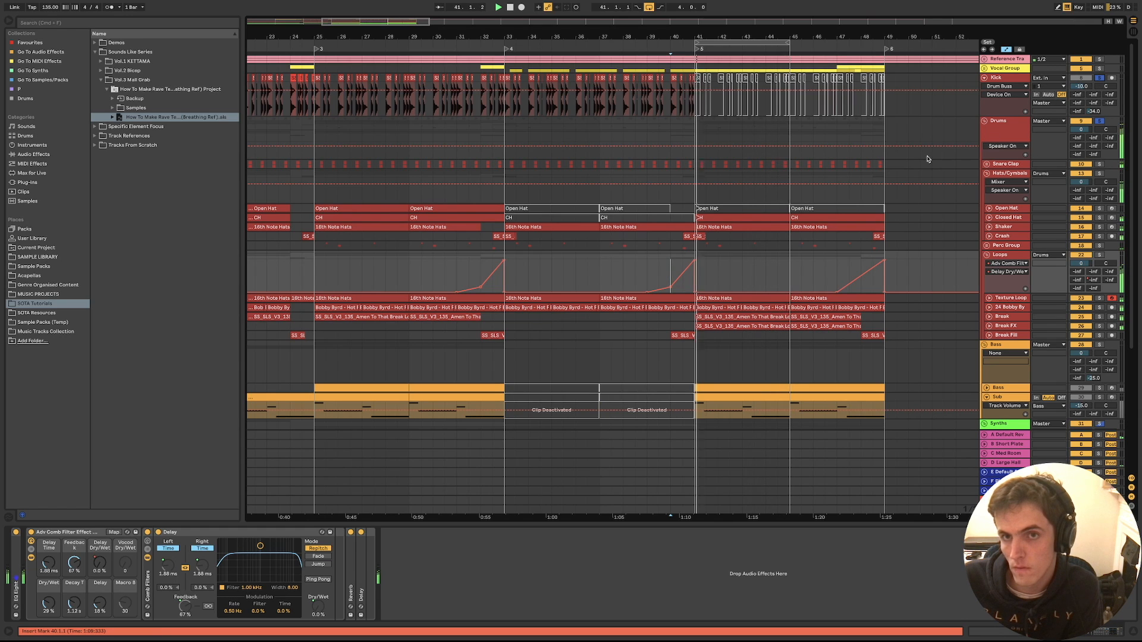
pyautogui.click(590, 135)
pyautogui.scroll(-3, 592, 136)
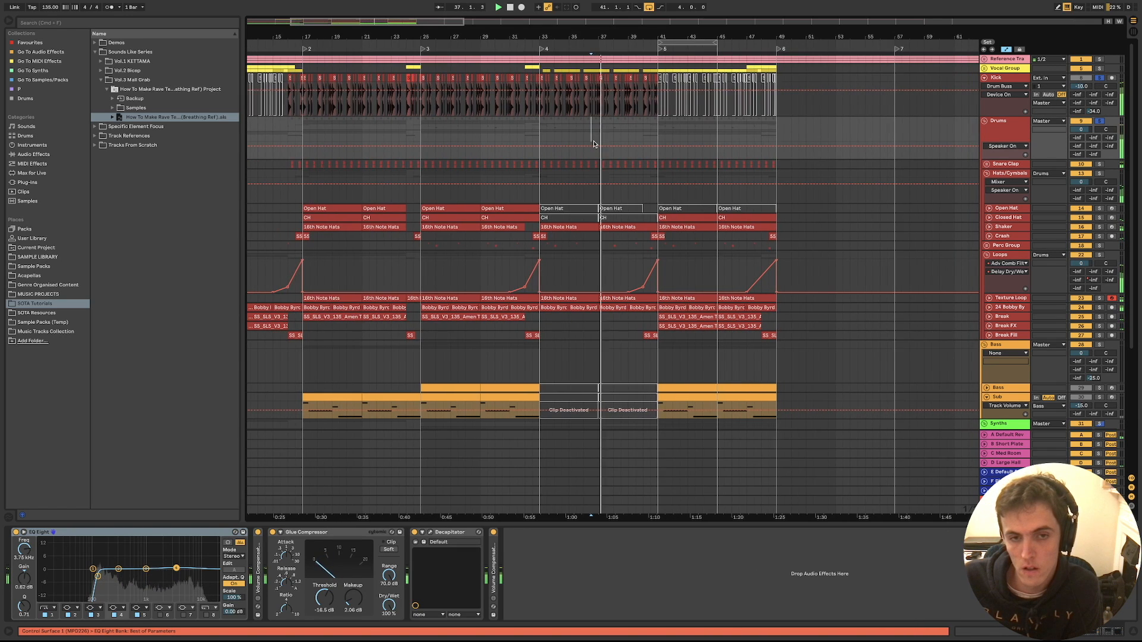
pyautogui.hscroll(-4, 597, 143)
pyautogui.hscroll(-2, 597, 143)
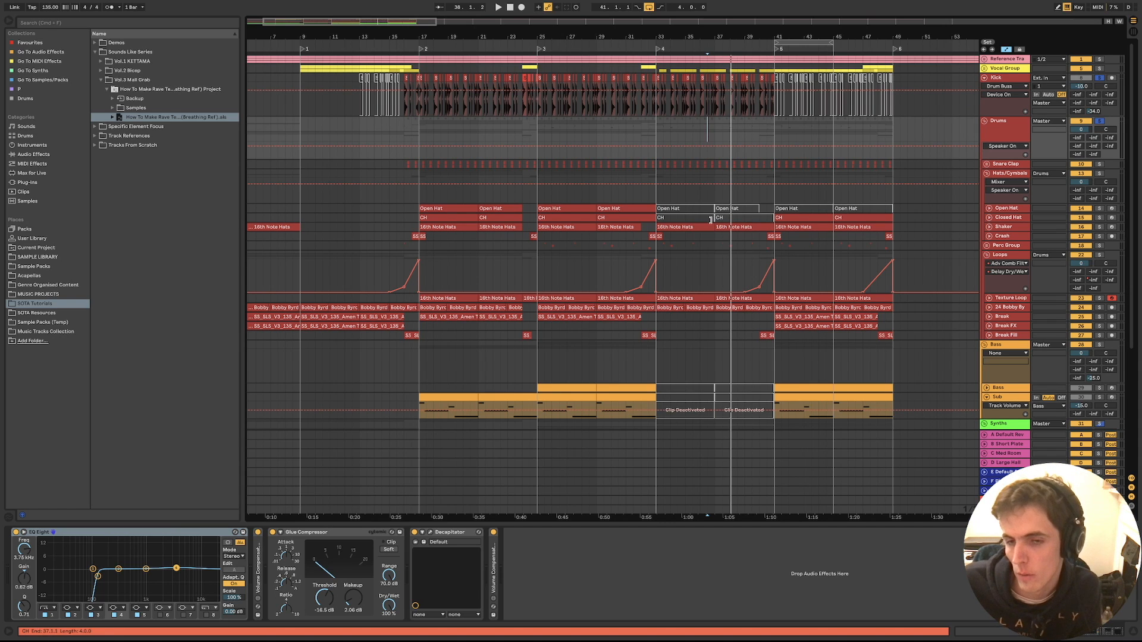
# Solo the Bass group with its Bass and Sub tracks and play the Bass clip at bar 41, showing its devices
pyautogui.scroll(-5, 712, 221)
pyautogui.scroll(-2, 713, 224)
pyautogui.click(1007, 166)
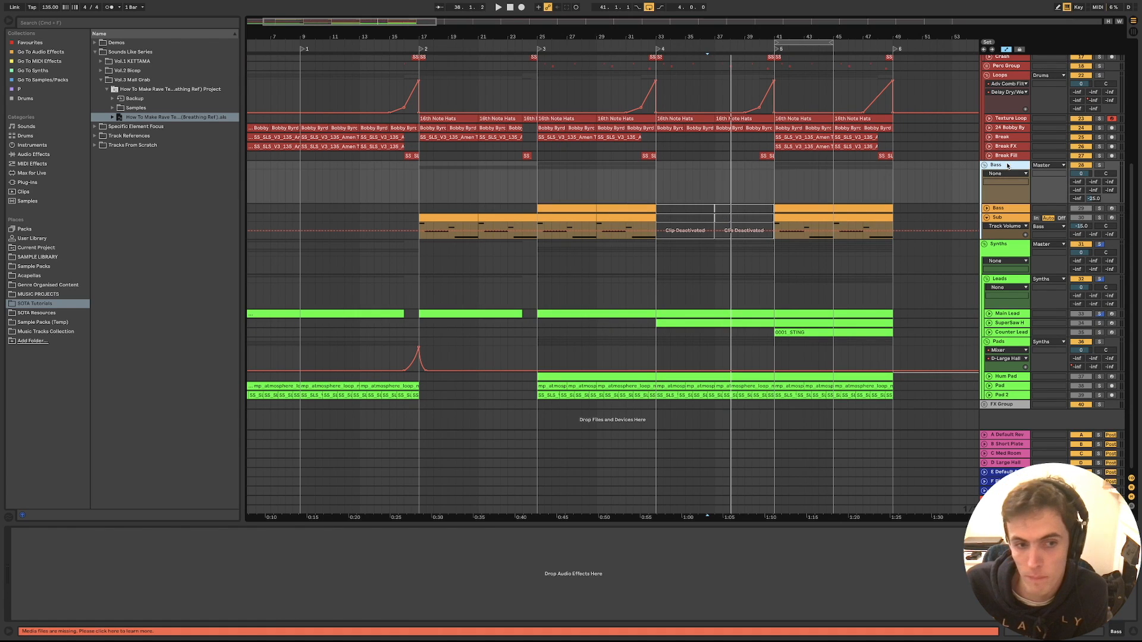
pyautogui.press('space')
pyautogui.click(811, 205)
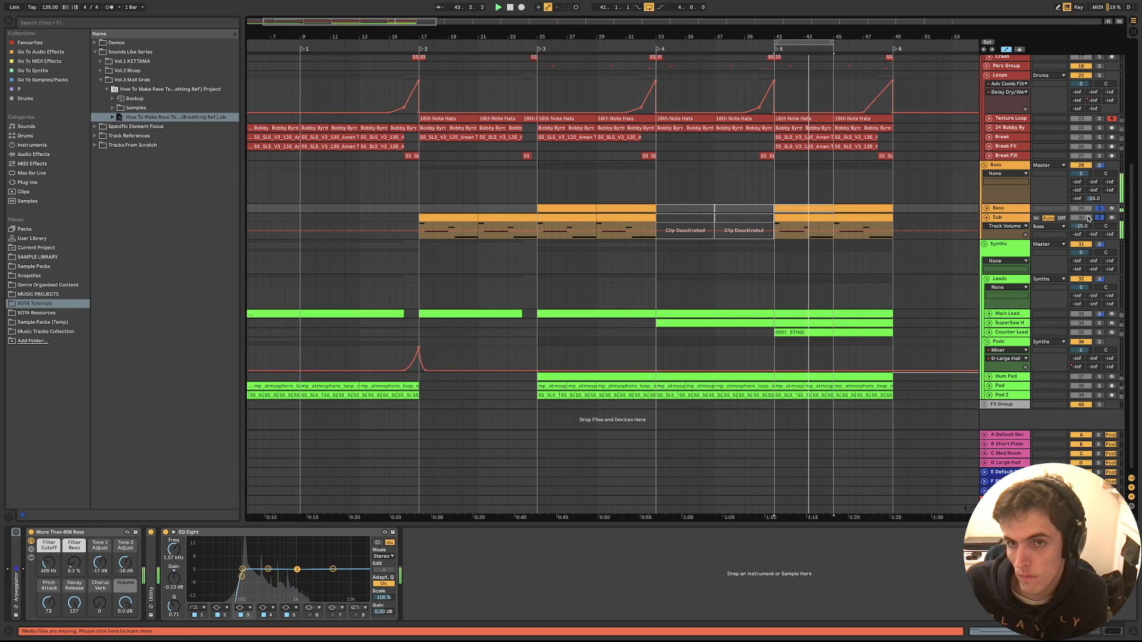
# Hide the automation lanes and examine the Sub clip's MIDI notes at bar 41 and the Sub track's devices while playing it
pyautogui.doubleClick(810, 224)
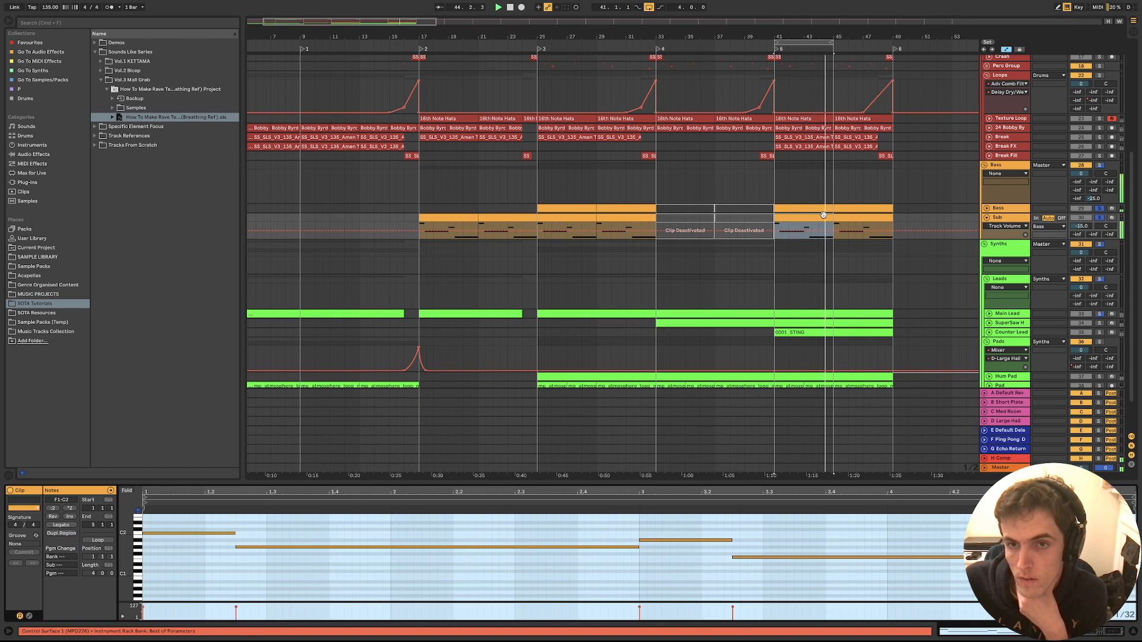
pyautogui.click(1006, 51)
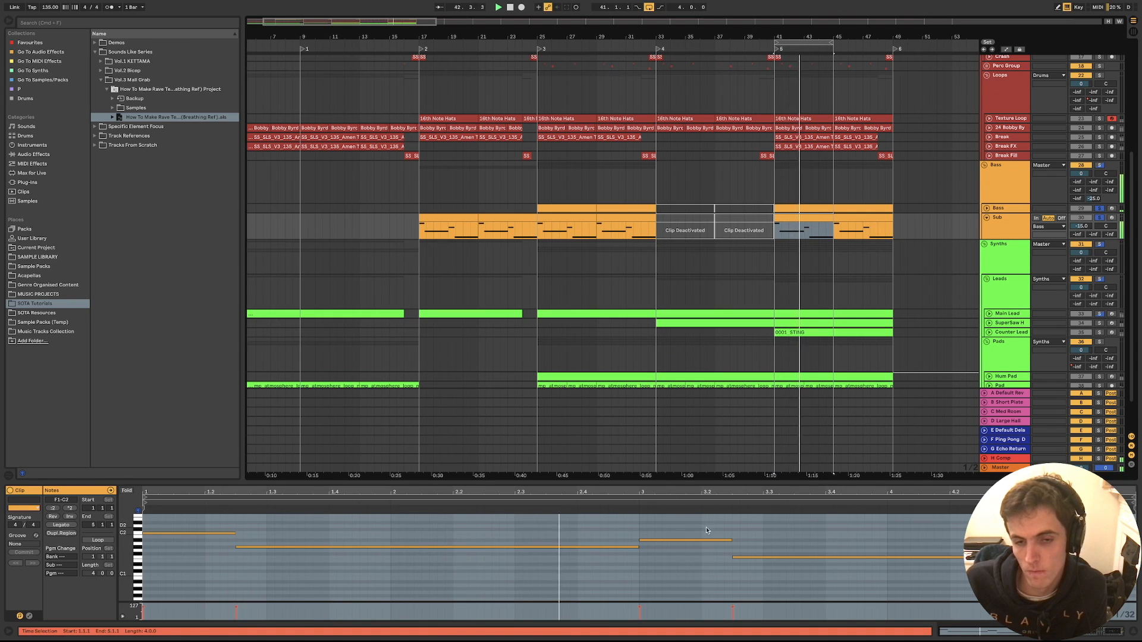
pyautogui.click(1011, 231)
pyautogui.doubleClick(1011, 230)
pyautogui.press('space')
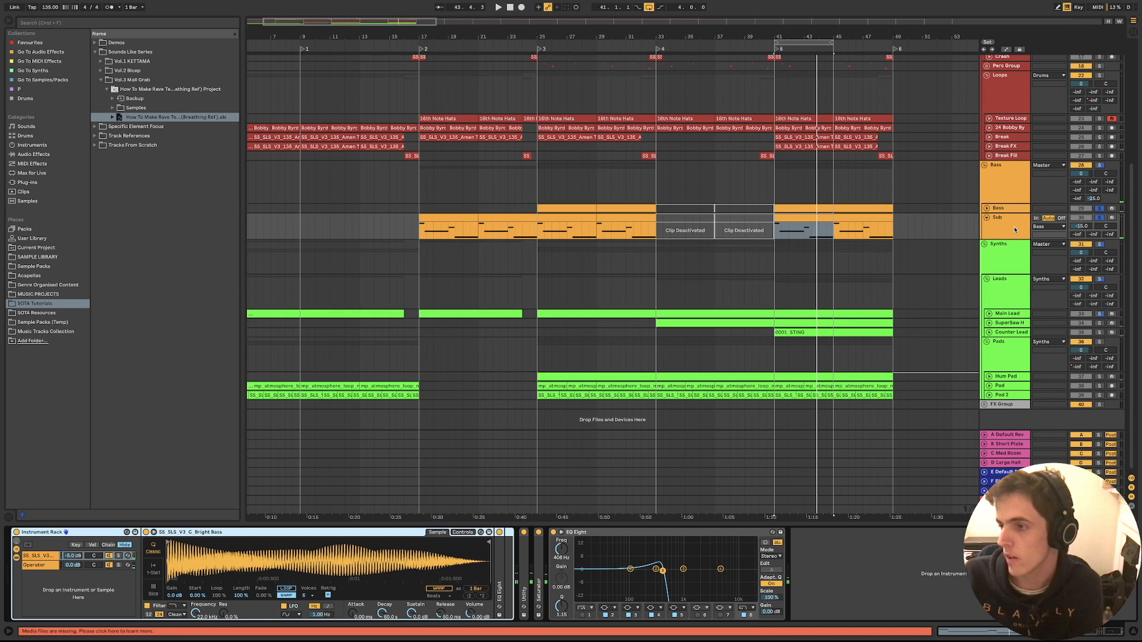
pyautogui.click(799, 219)
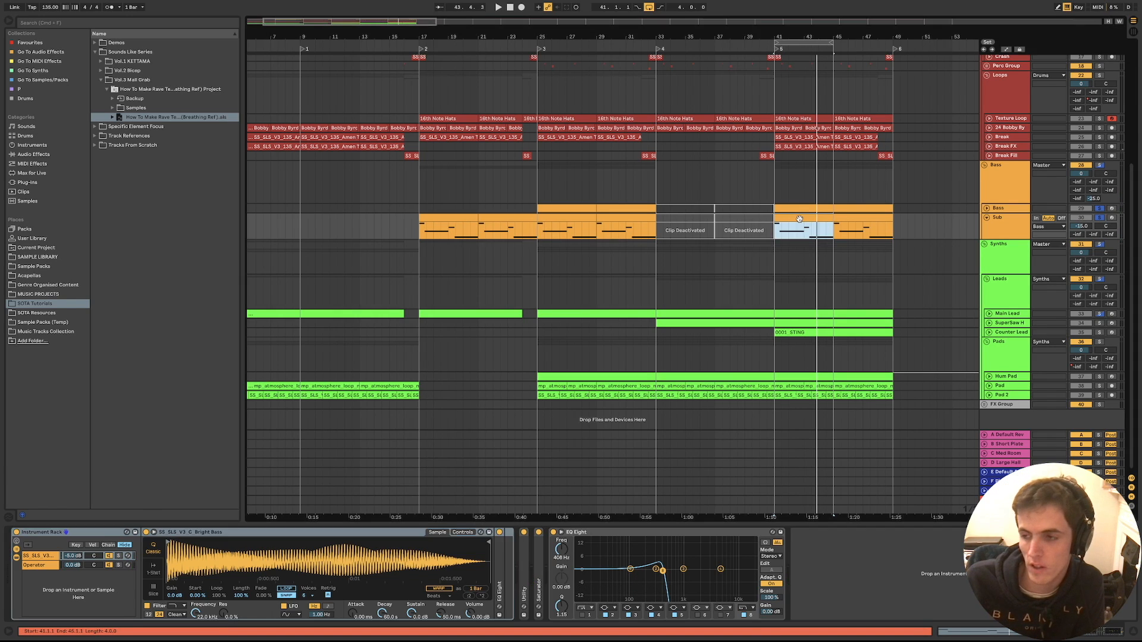
pyautogui.press('space')
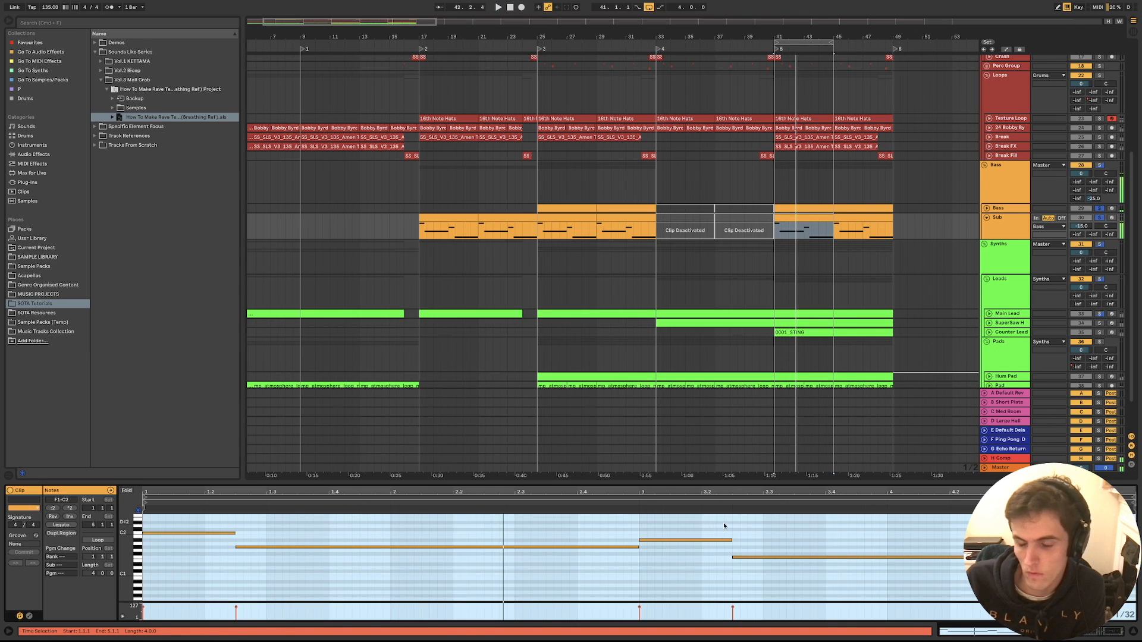
# Solo the Bright Bass sample chain in Sub's Instrument Rack, play it, and view the sampler's controls and waveform
pyautogui.click(1011, 237)
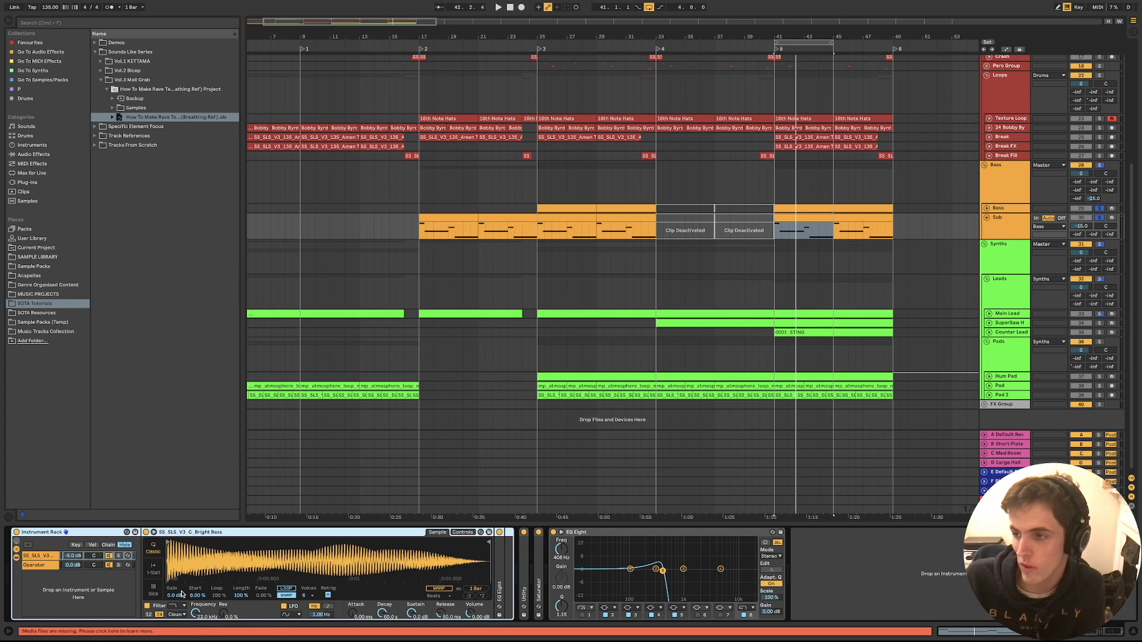
pyautogui.click(118, 557)
pyautogui.press('space')
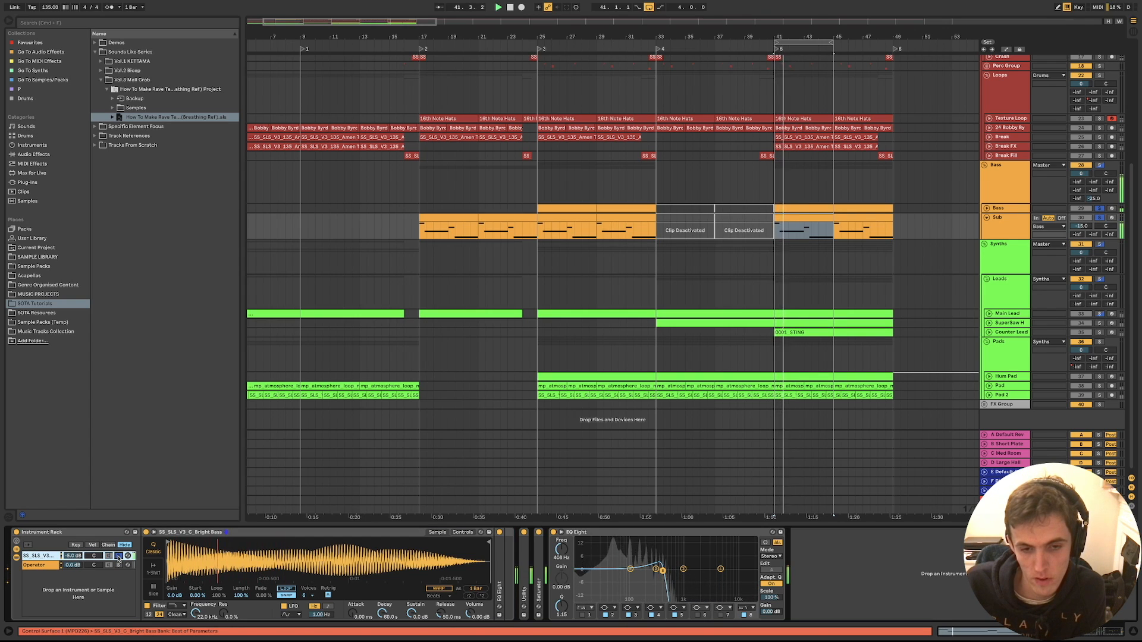
pyautogui.click(445, 534)
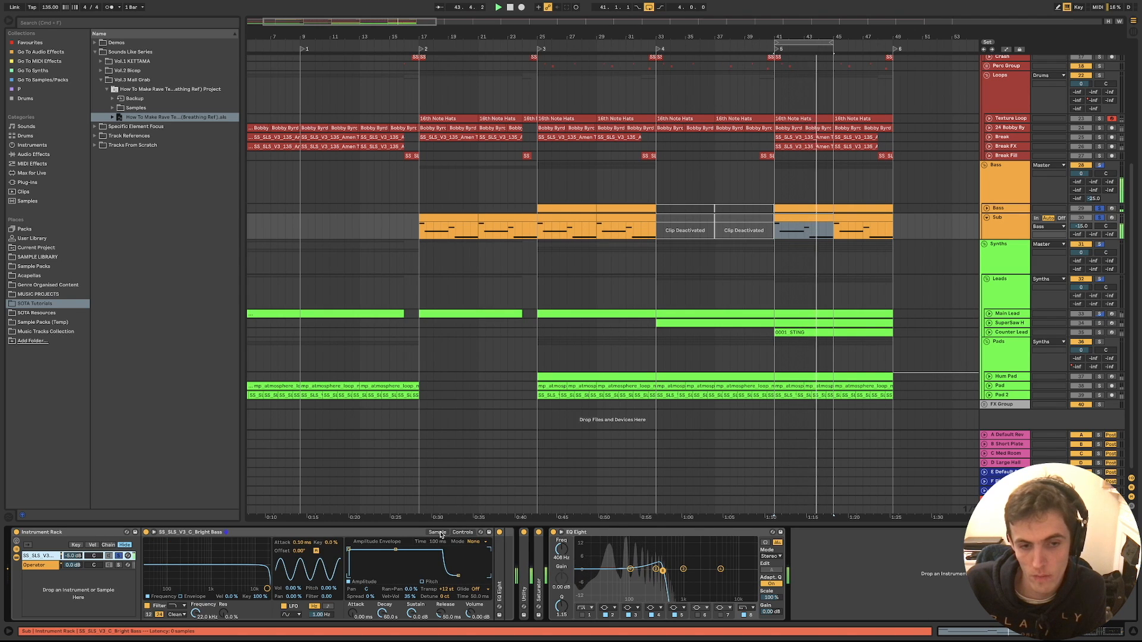
pyautogui.click(438, 533)
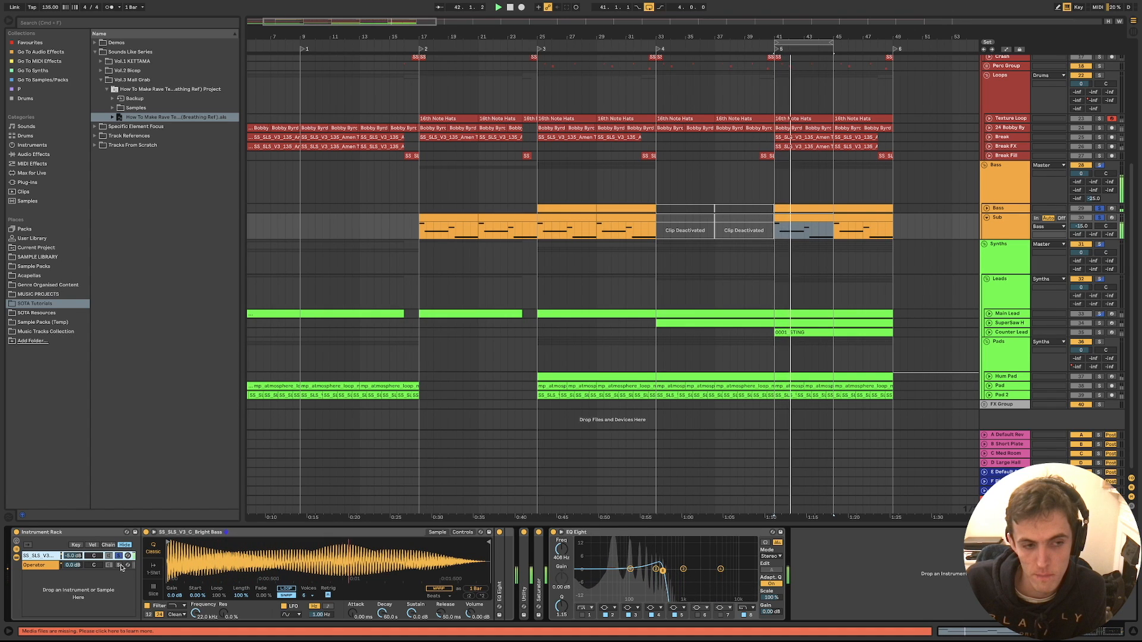
# Solo the rack's Operator chain to hear it alone, and unsolo it to play both chains together
pyautogui.click(119, 566)
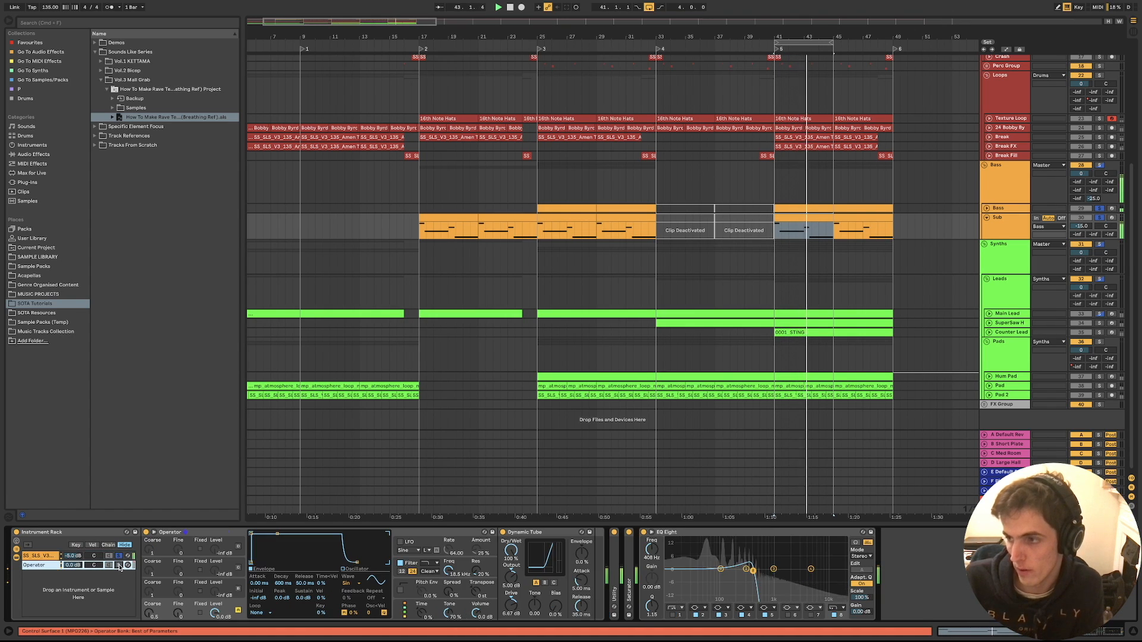
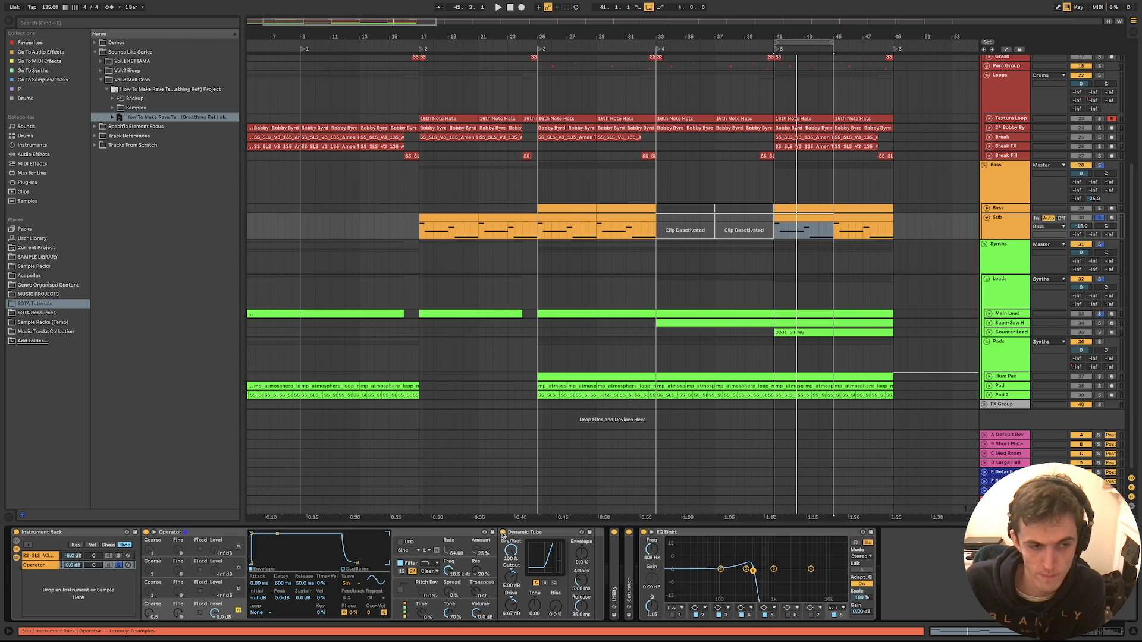
pyautogui.press('space')
pyautogui.click(118, 567)
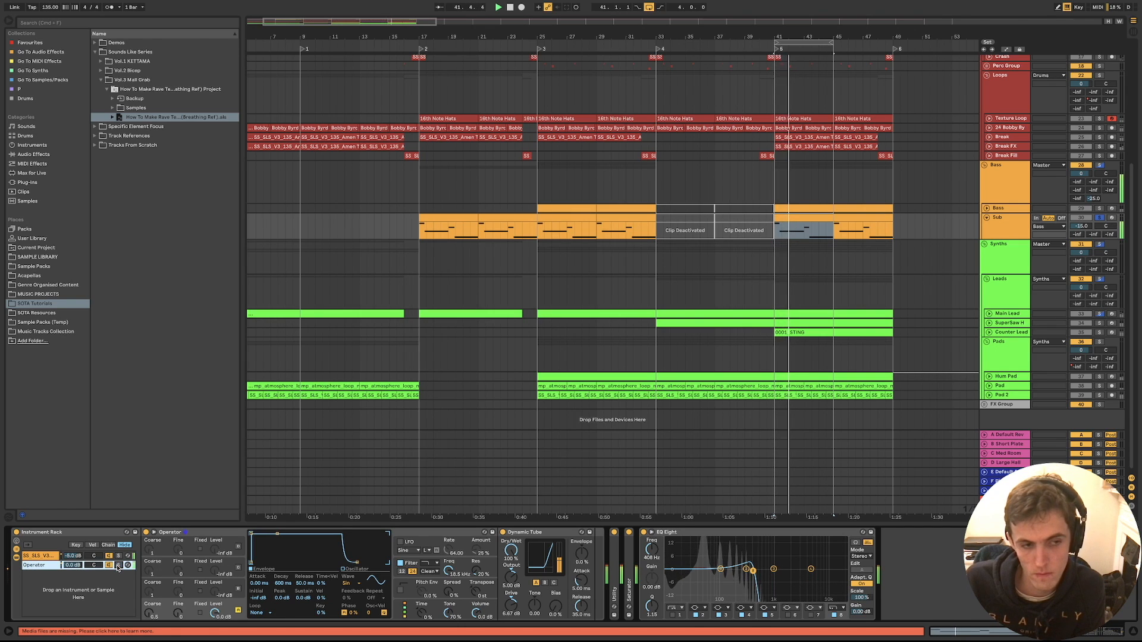
# Unfold the Saturator on the Sub track, raise its Drive and Base during playback, and fold the device again
pyautogui.click(613, 559)
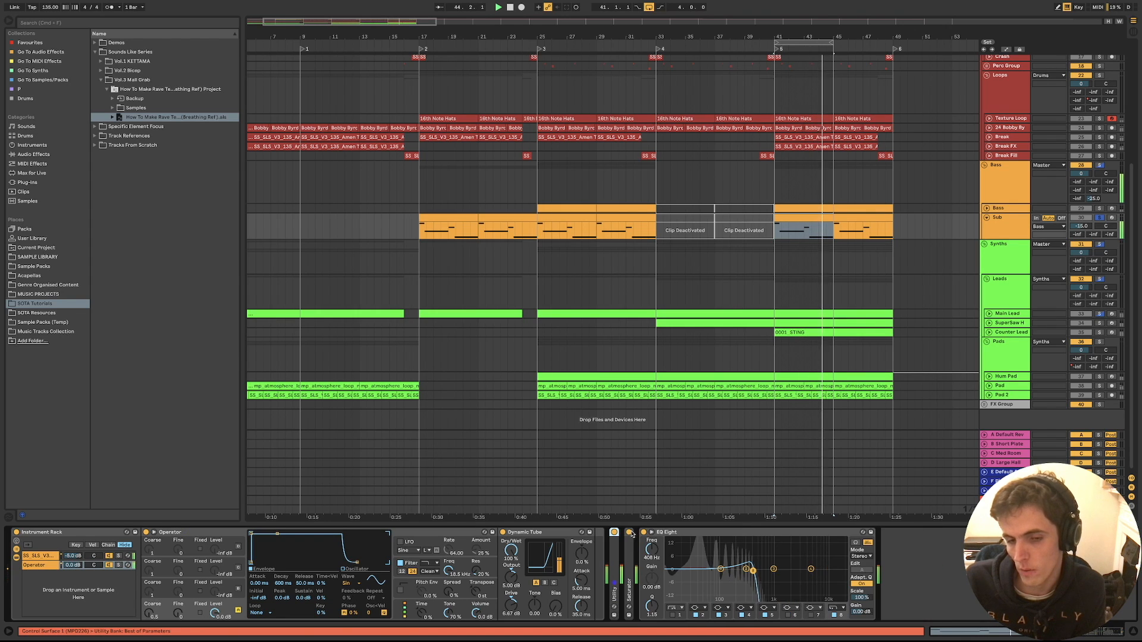
pyautogui.click(632, 534)
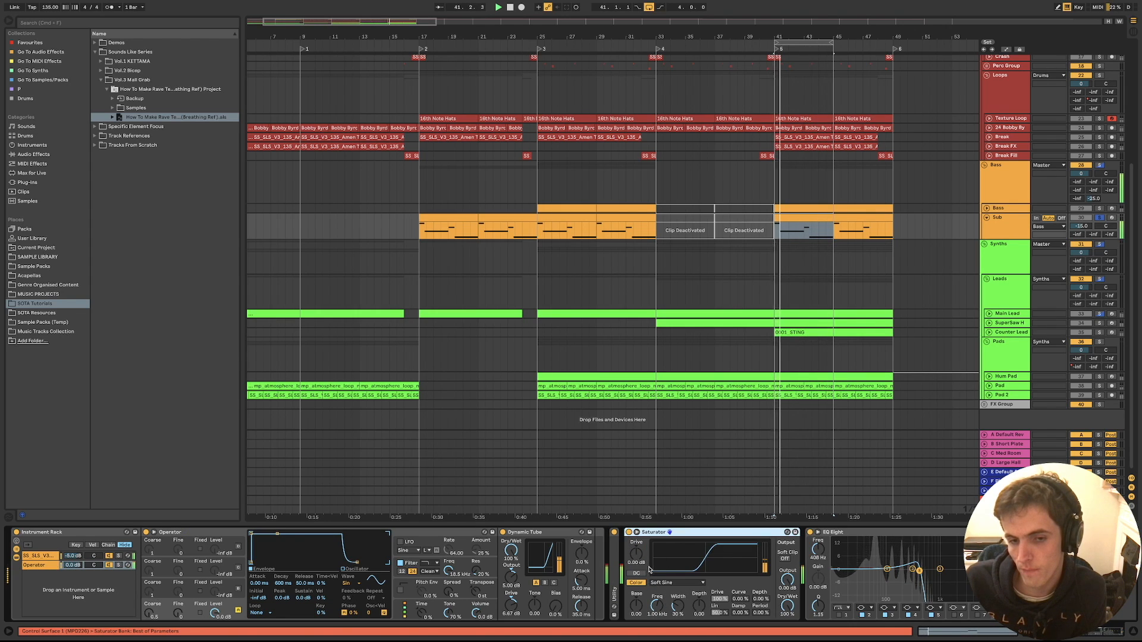
pyautogui.click(636, 532)
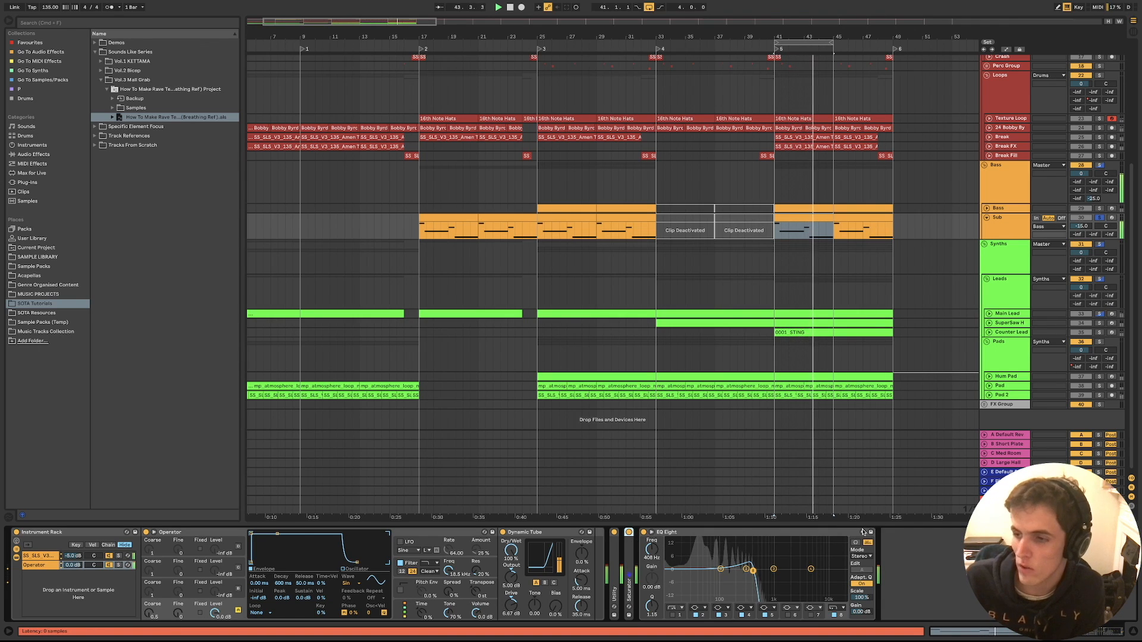
pyautogui.doubleClick(630, 557)
pyautogui.moveTo(642, 559); pyautogui.dragTo(641, 541)
pyautogui.moveTo(637, 605); pyautogui.dragTo(637, 595)
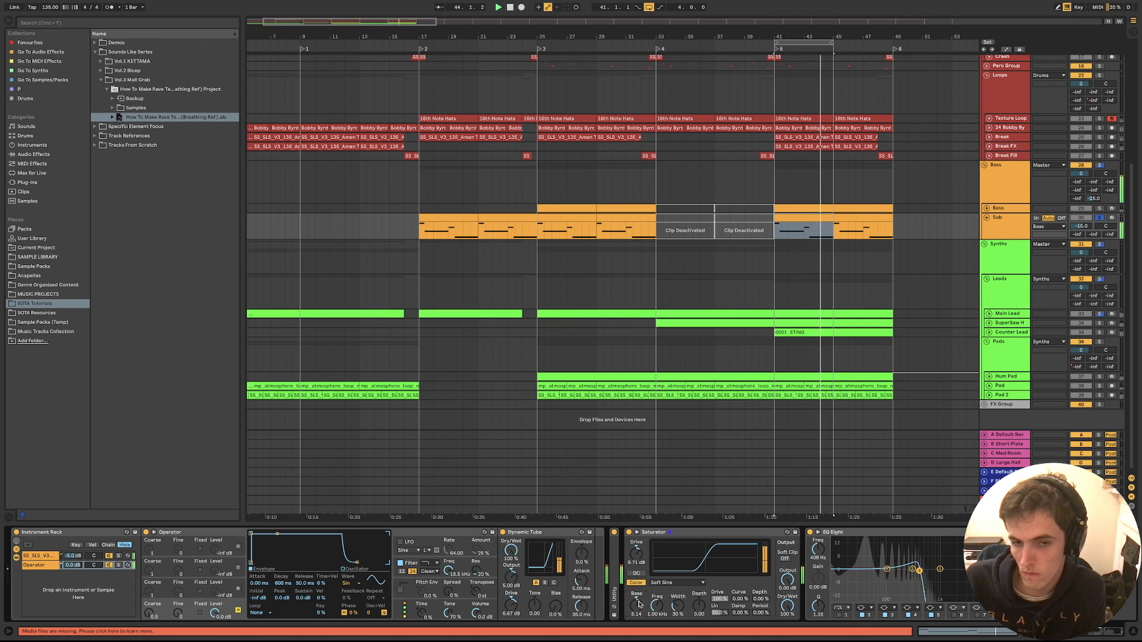
pyautogui.doubleClick(653, 533)
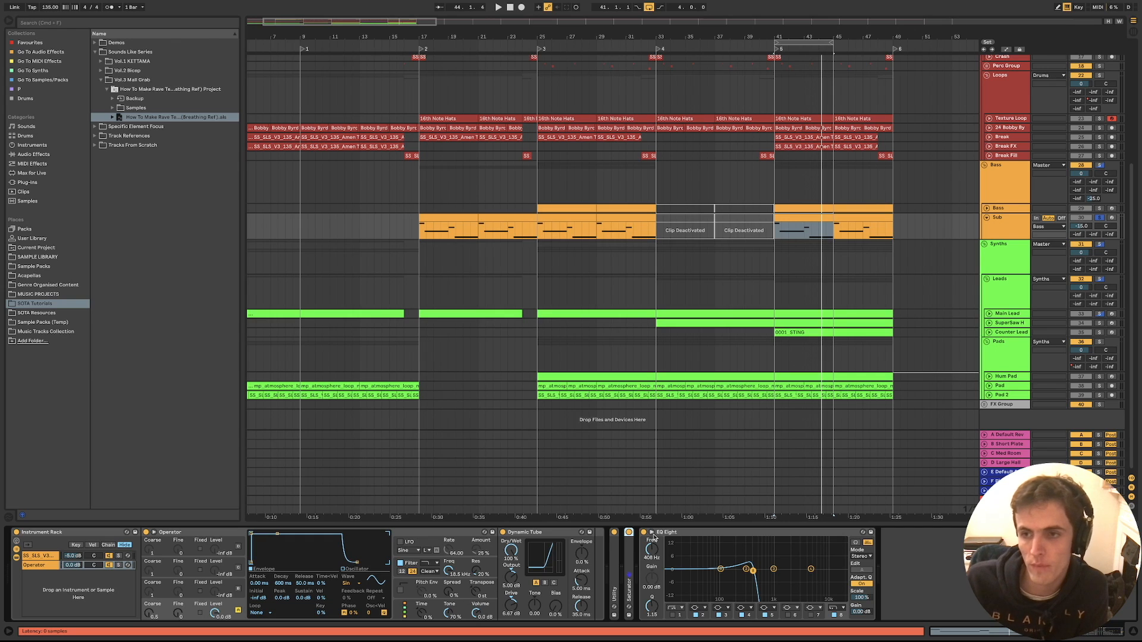
# Play the complete Bass group with Bass and Sub together, and fold the Sub track
pyautogui.press('space')
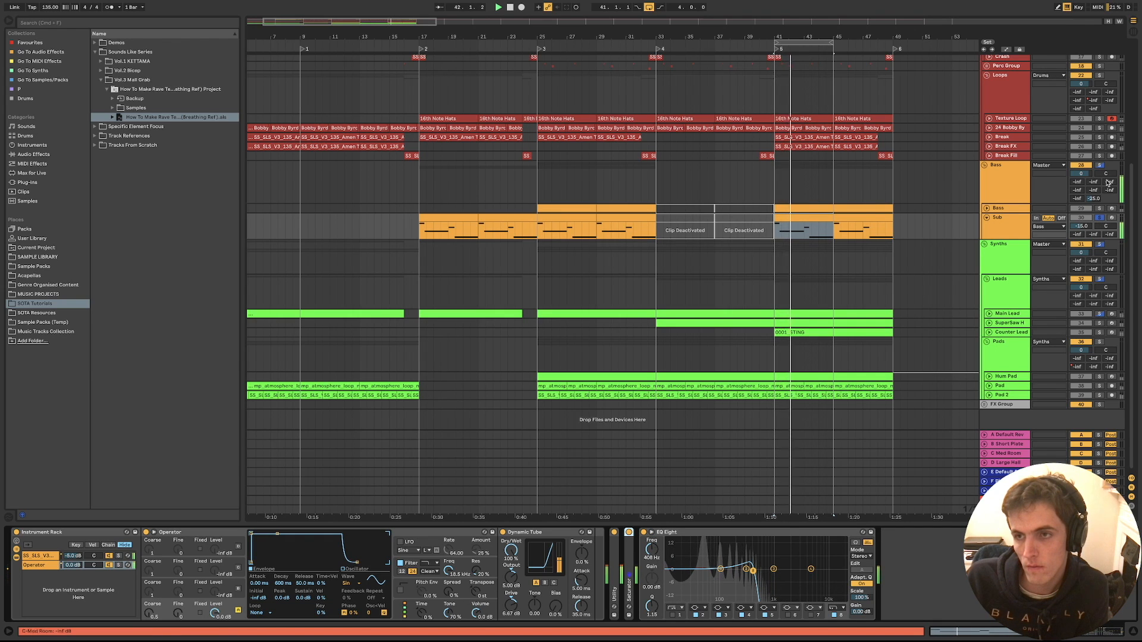
pyautogui.click(1009, 187)
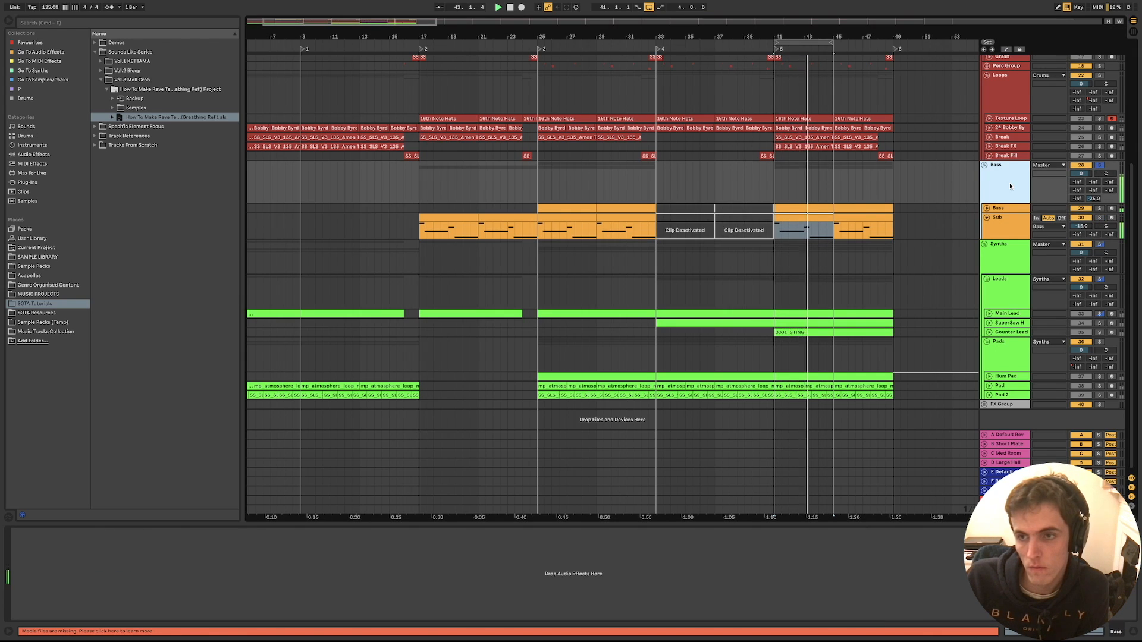
pyautogui.click(987, 218)
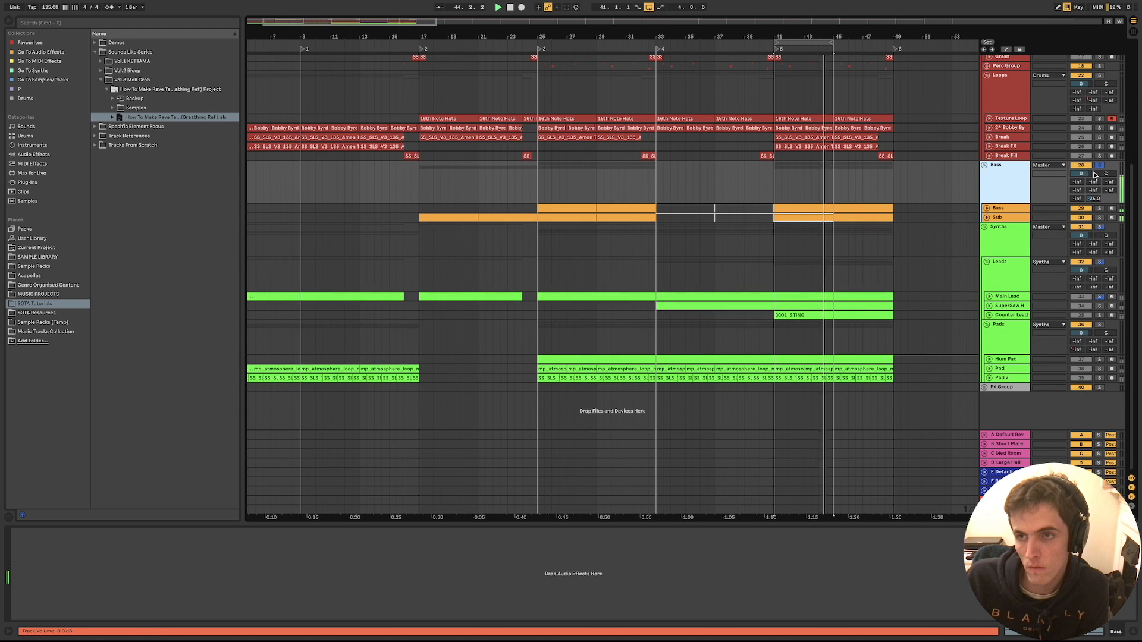
# Collapse the Drums group and play the Kick and Bass soloed together from bar 30
pyautogui.scroll(5, 1092, 149)
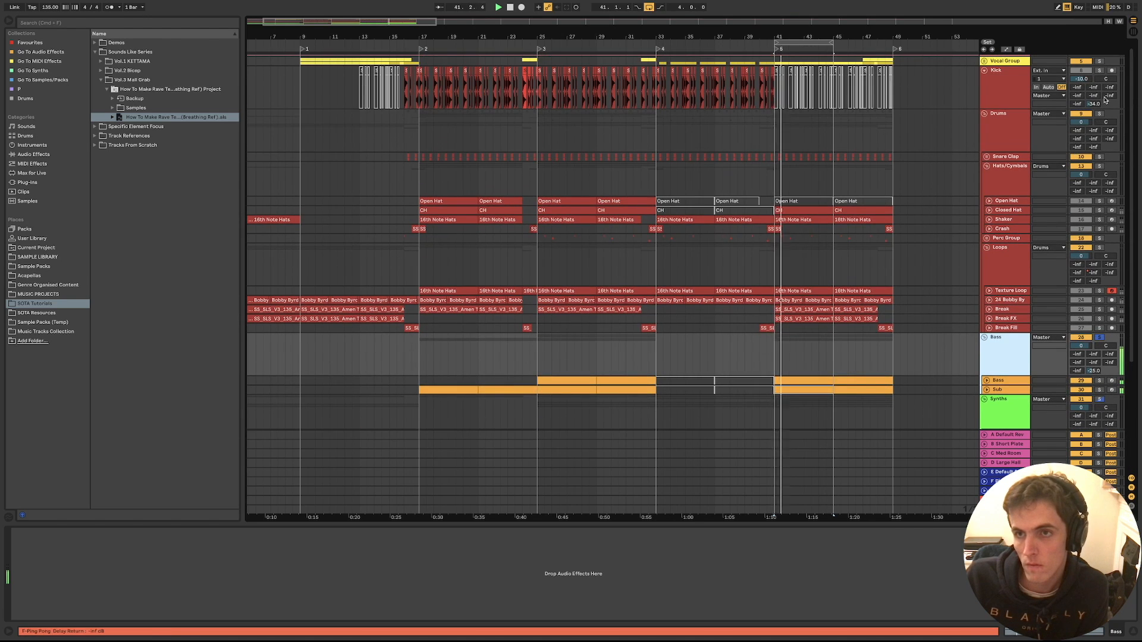
pyautogui.click(985, 113)
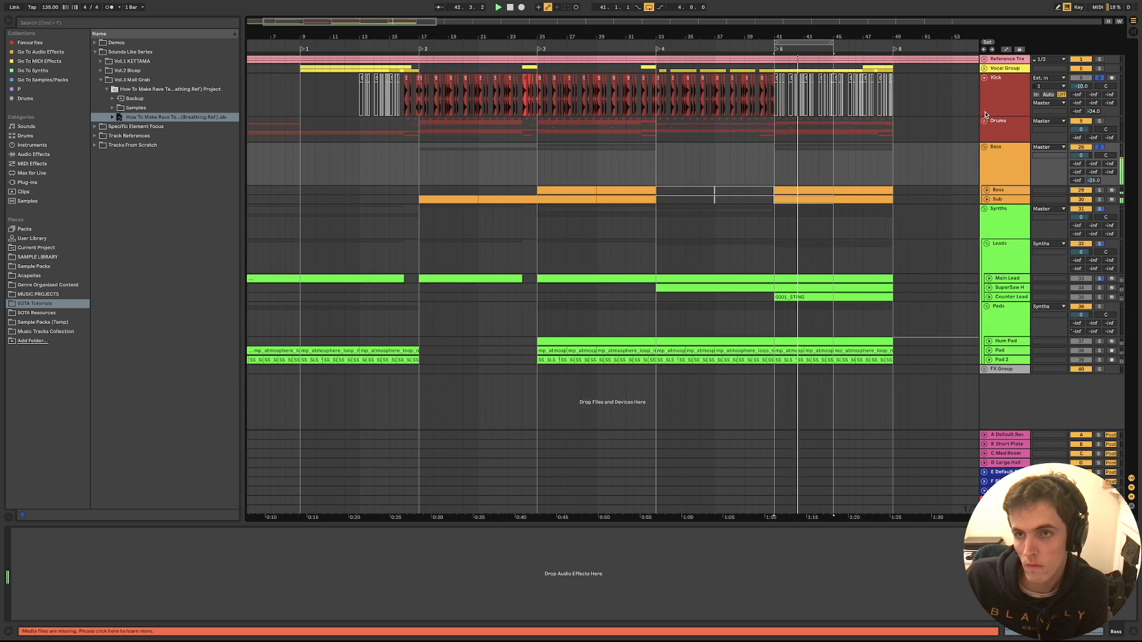
pyautogui.click(611, 159)
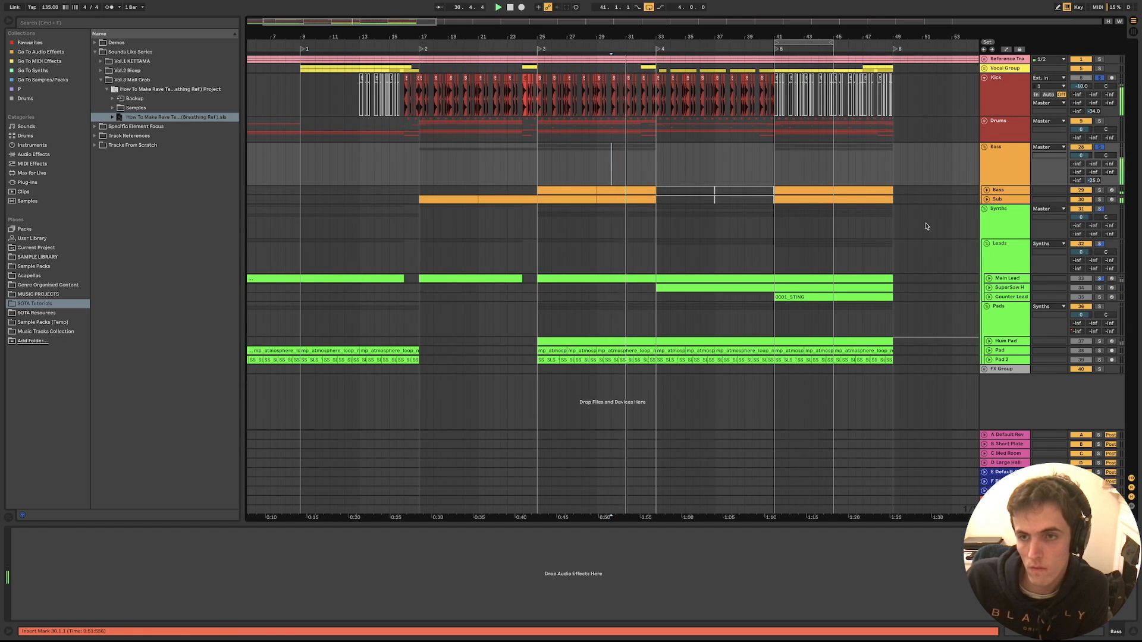
# Solo the Leads group within Synths and play it from bar 30
pyautogui.click(1012, 247)
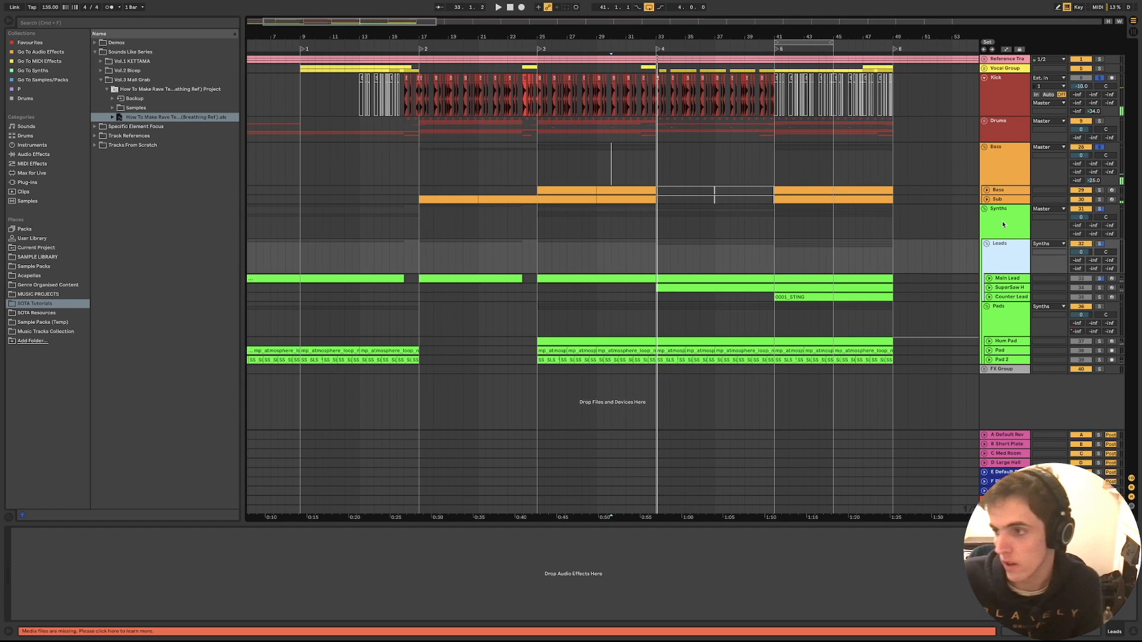
pyautogui.click(1004, 224)
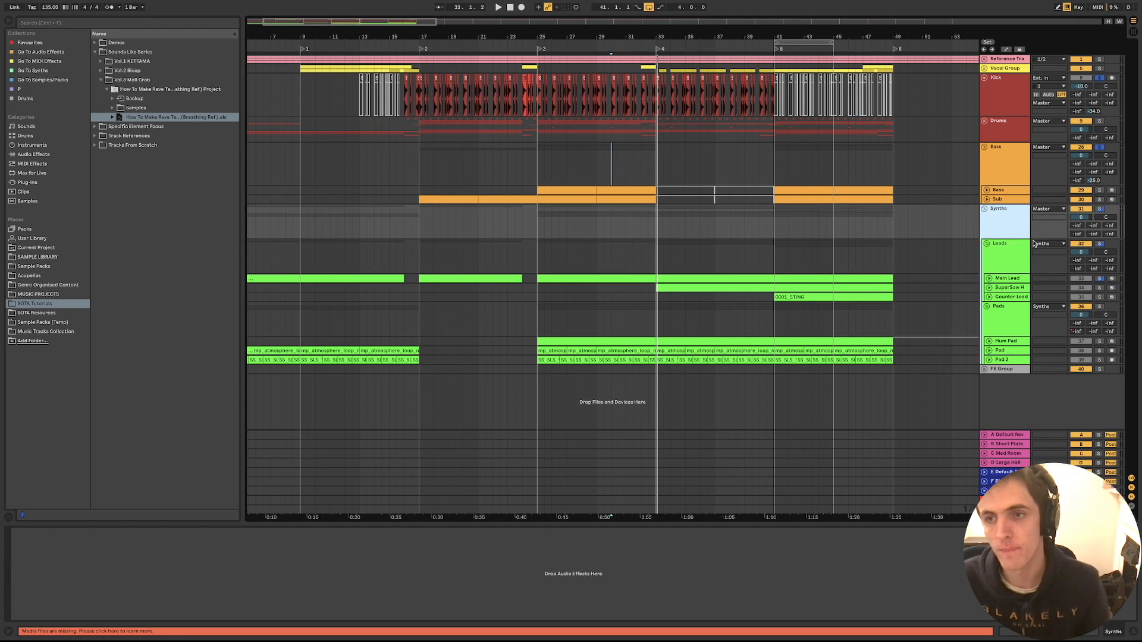
pyautogui.click(1053, 248)
pyautogui.click(1098, 245)
pyautogui.press('space')
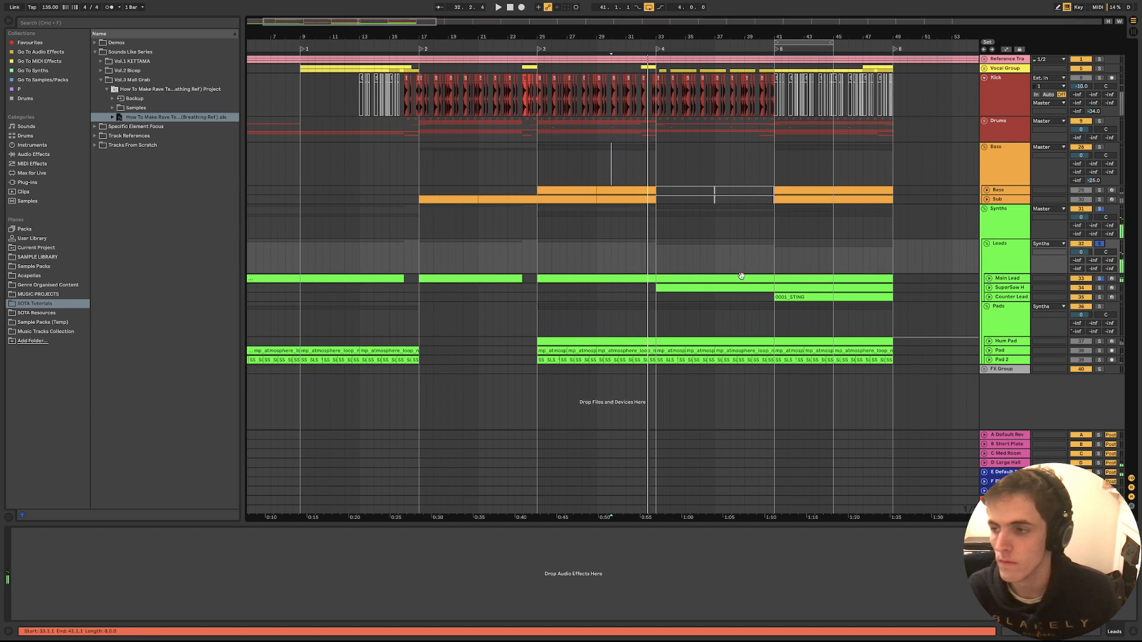
# Unfold the Main Lead track and examine the notes of its clip from bar 25 to 33 during playback
pyautogui.click(627, 277)
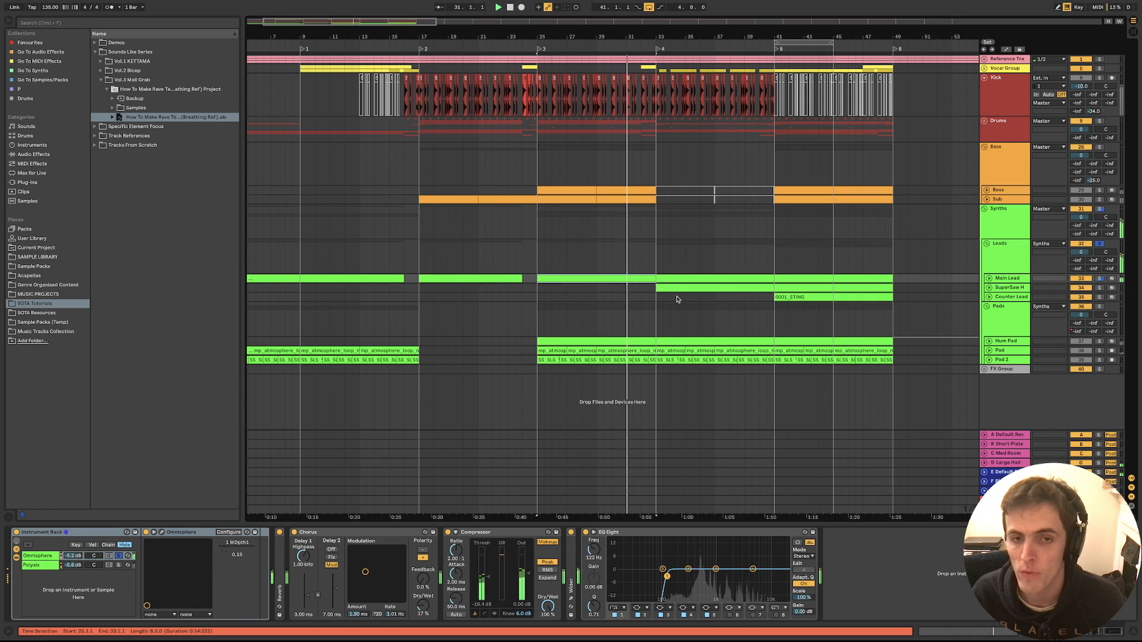
pyautogui.click(601, 279)
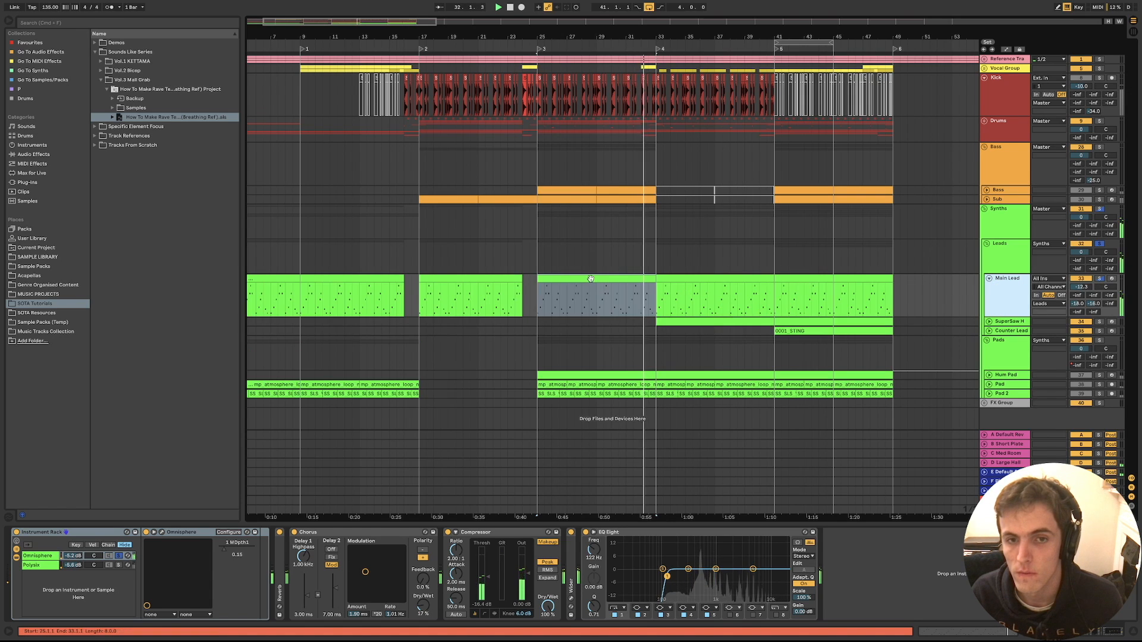
pyautogui.scroll(5, 601, 286)
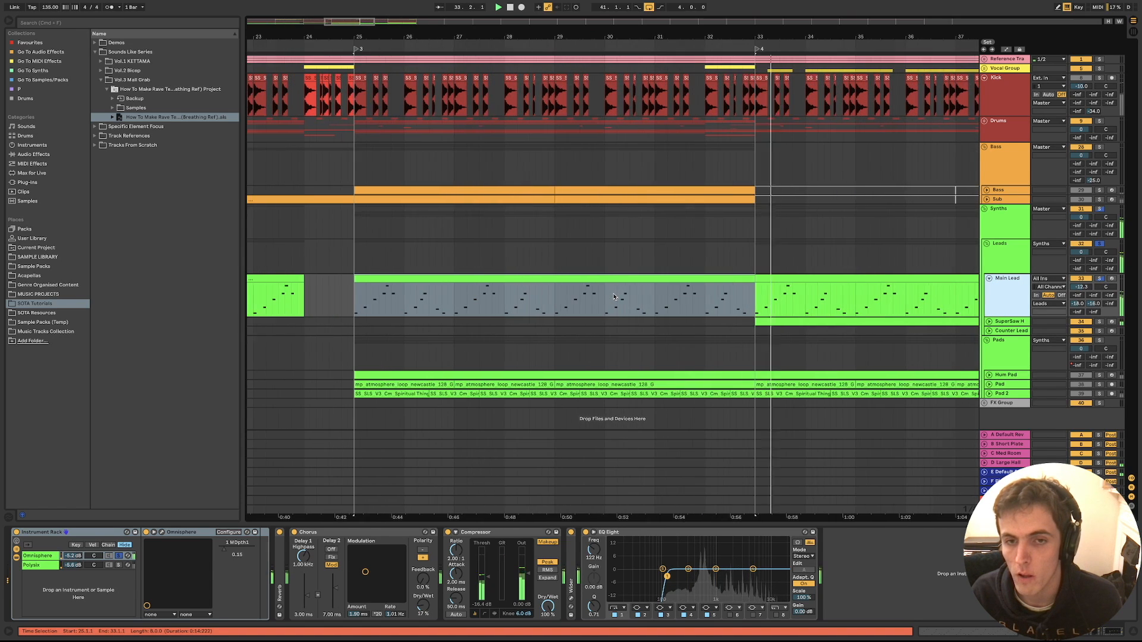
# Play the Main Lead from bar 25 and inspect the Classic Vibrato Pluck patch in its Omnisphere instrument
pyautogui.scroll(-2, 615, 296)
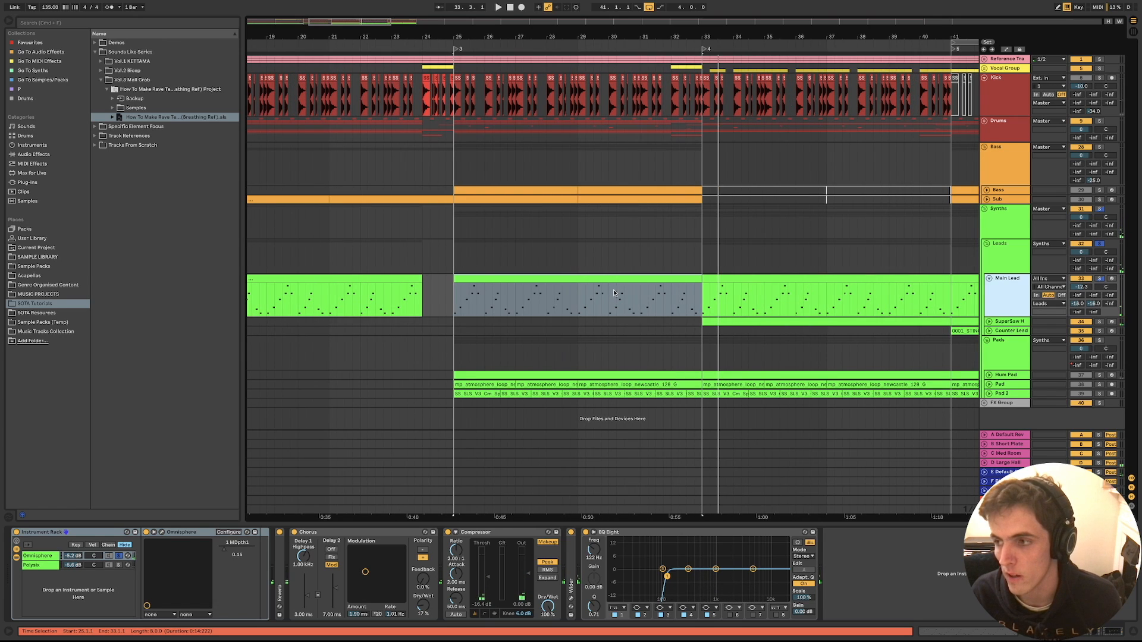
pyautogui.press('space')
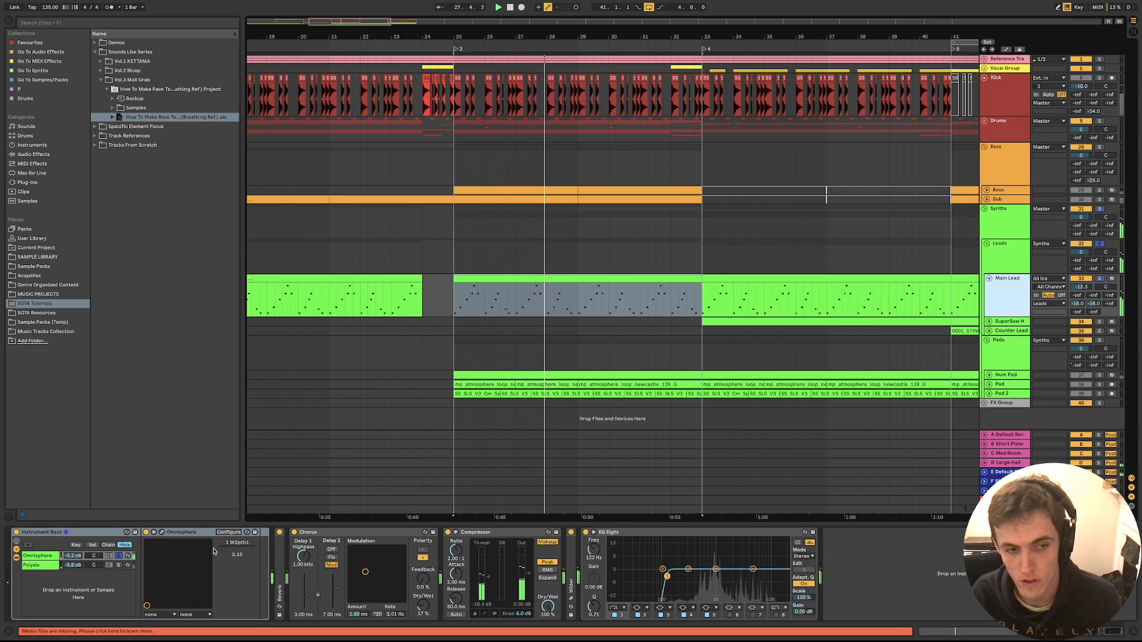
pyautogui.click(160, 533)
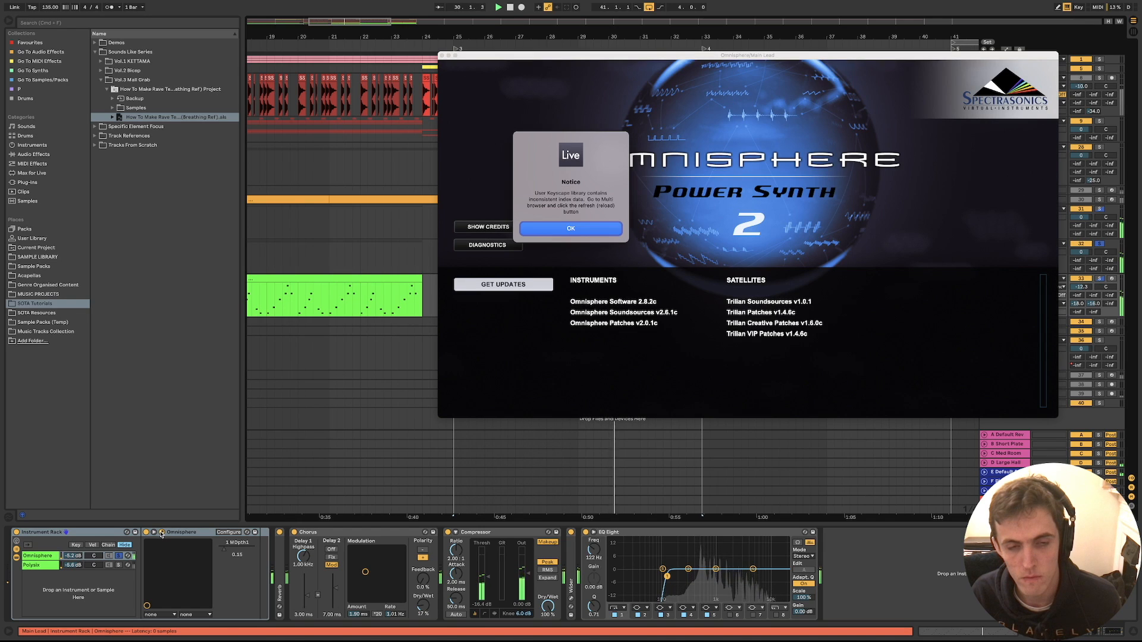
pyautogui.click(562, 230)
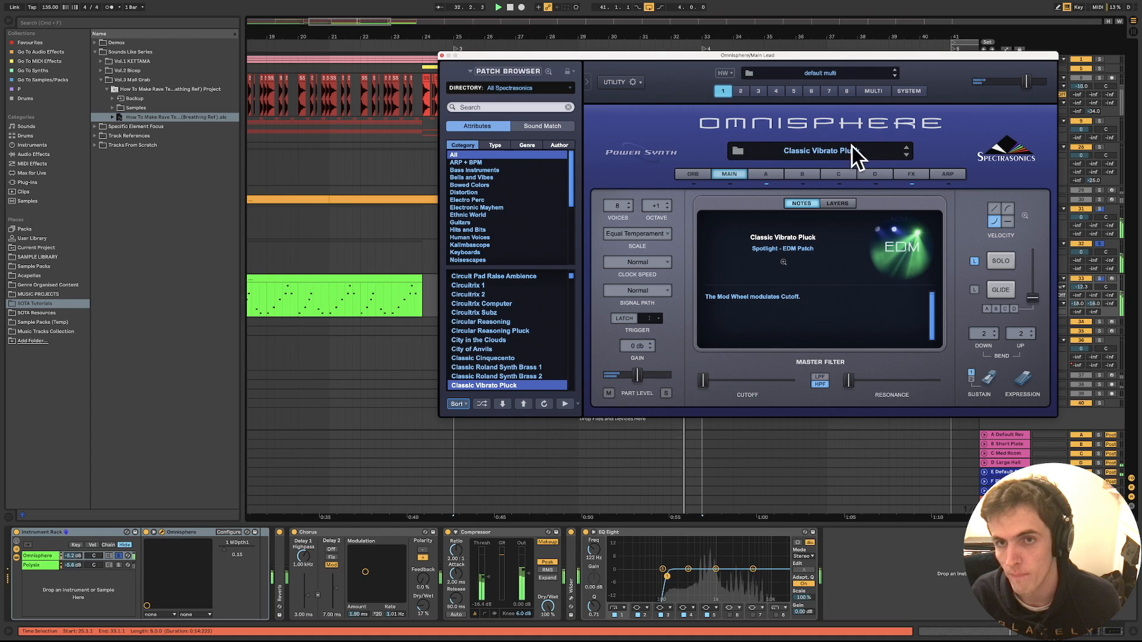
pyautogui.click(442, 56)
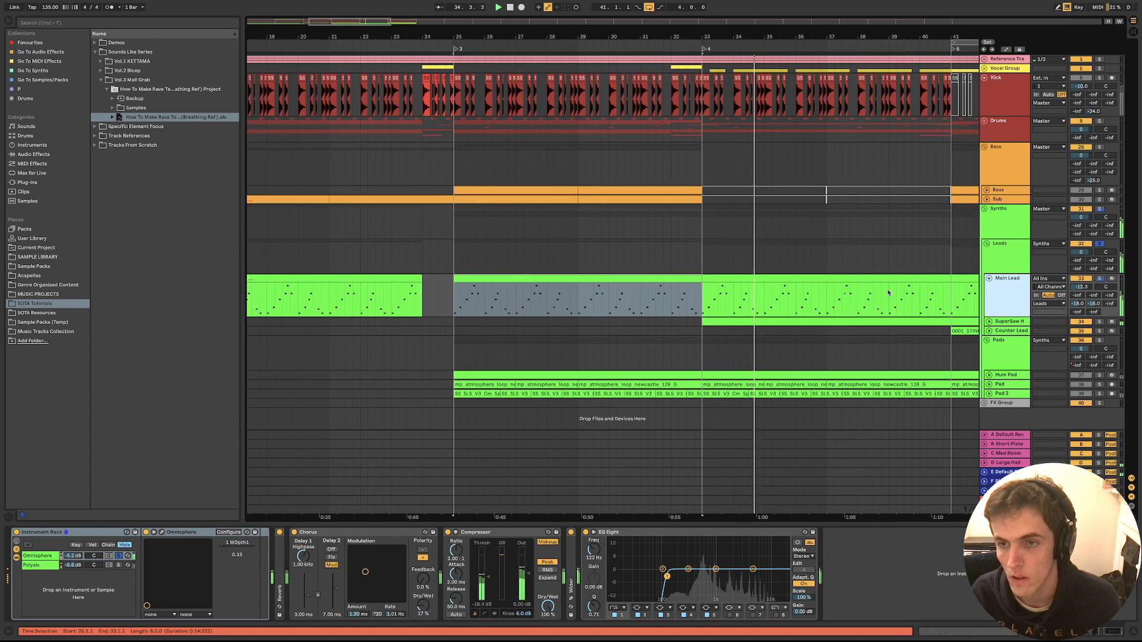
# Solo the SuperSaw H track, play it from bar 33 and unfold it to show its clip notes
pyautogui.scroll(-3, 846, 293)
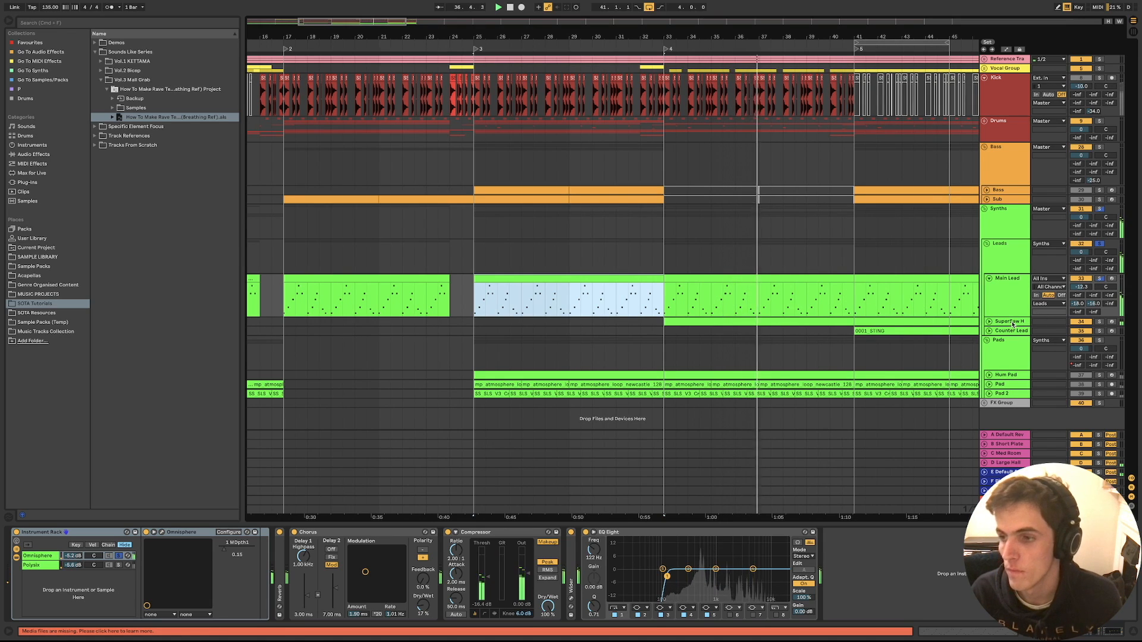
pyautogui.click(1101, 323)
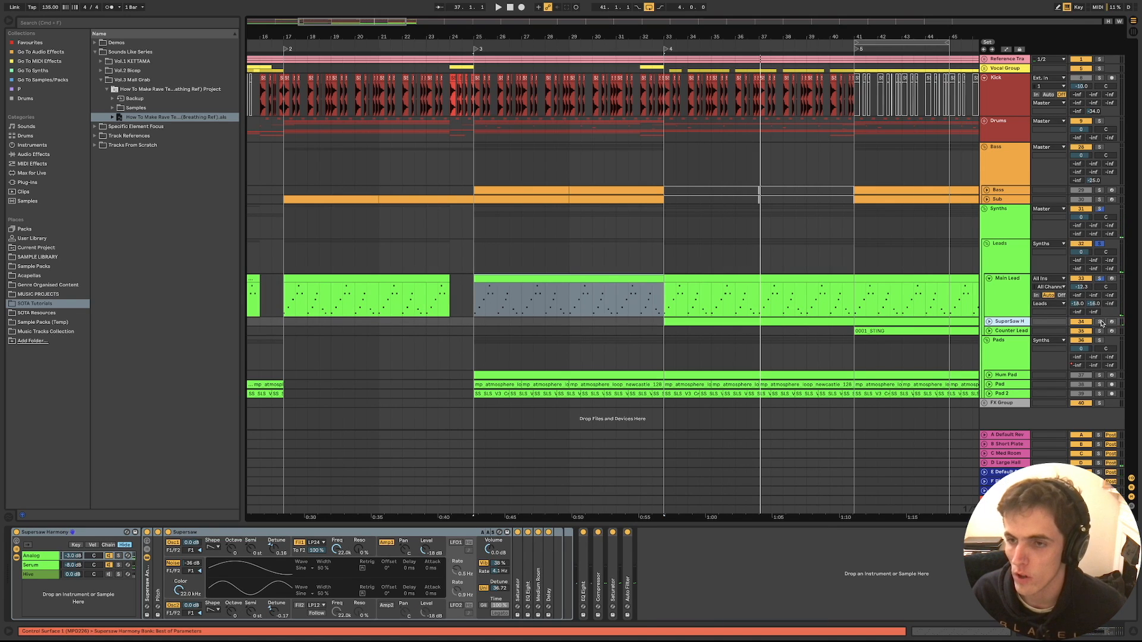
pyautogui.click(1101, 323)
pyautogui.click(724, 322)
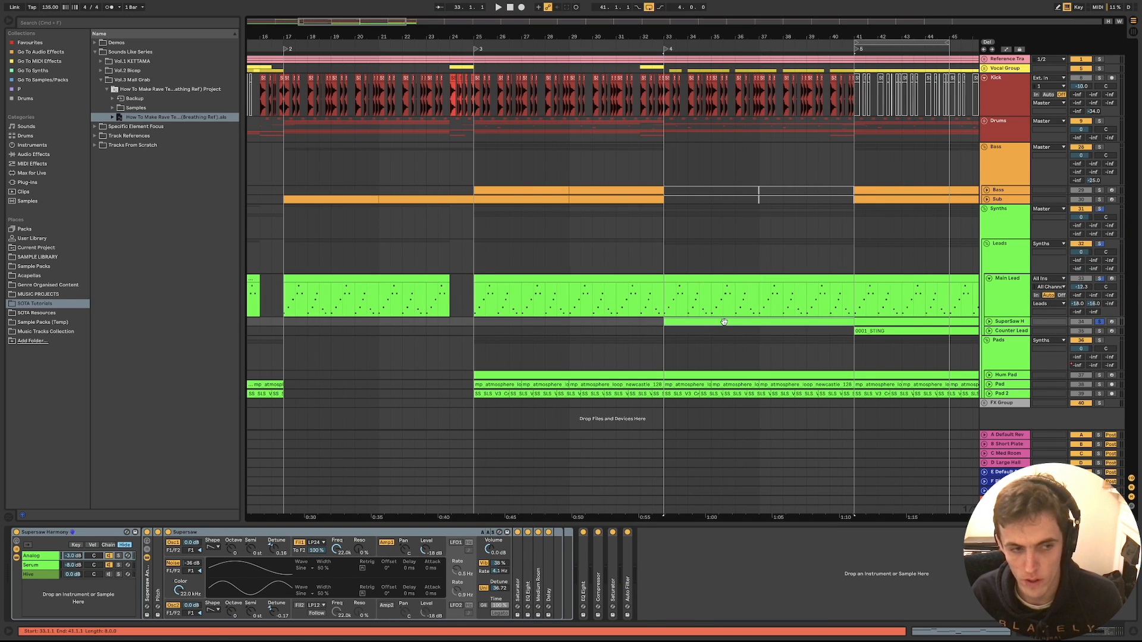
pyautogui.press('space')
pyautogui.click(989, 322)
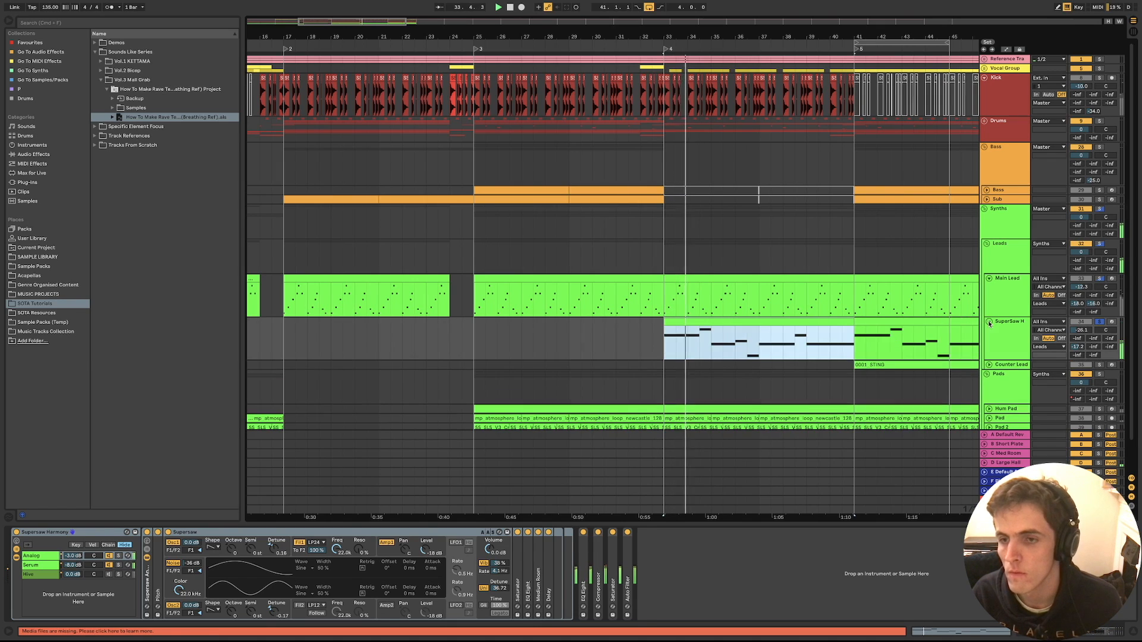
# Open the SuperSaw H clip at bar 33 and examine its notes, selecting all notes on the opening pitch
pyautogui.doubleClick(699, 321)
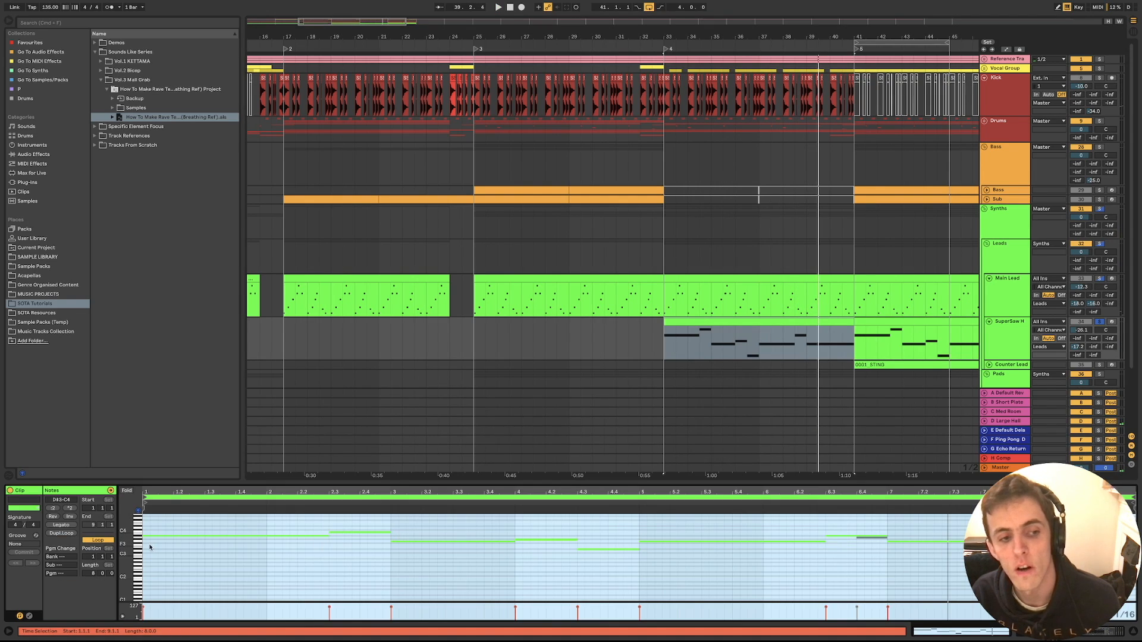
pyautogui.moveTo(129, 549); pyautogui.dragTo(136, 549)
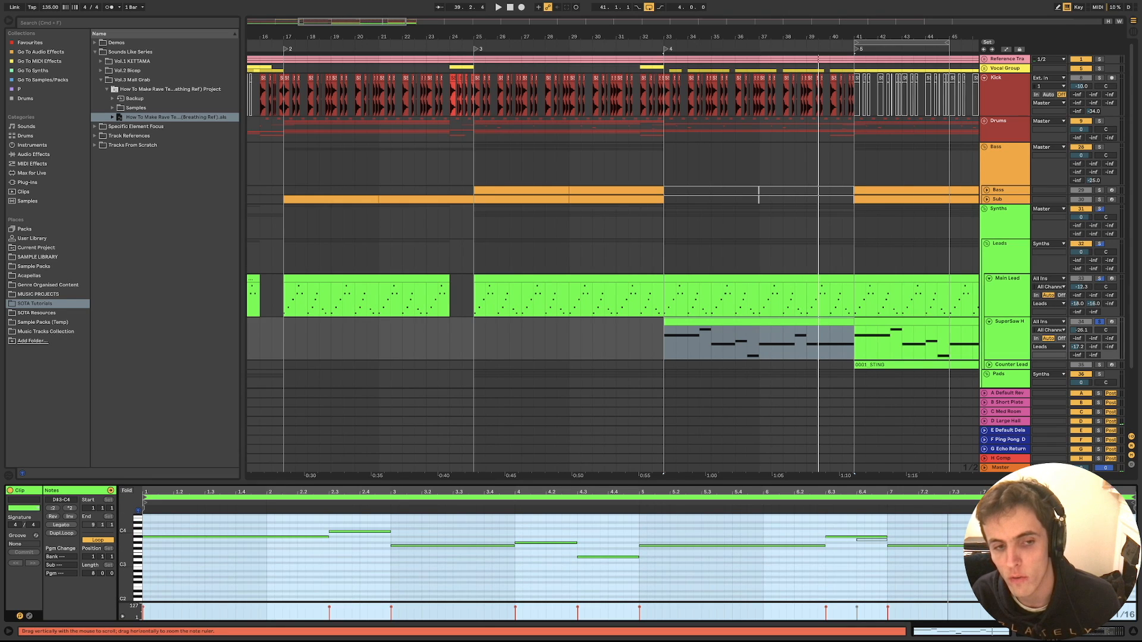
pyautogui.click(138, 539)
pyautogui.click(138, 539)
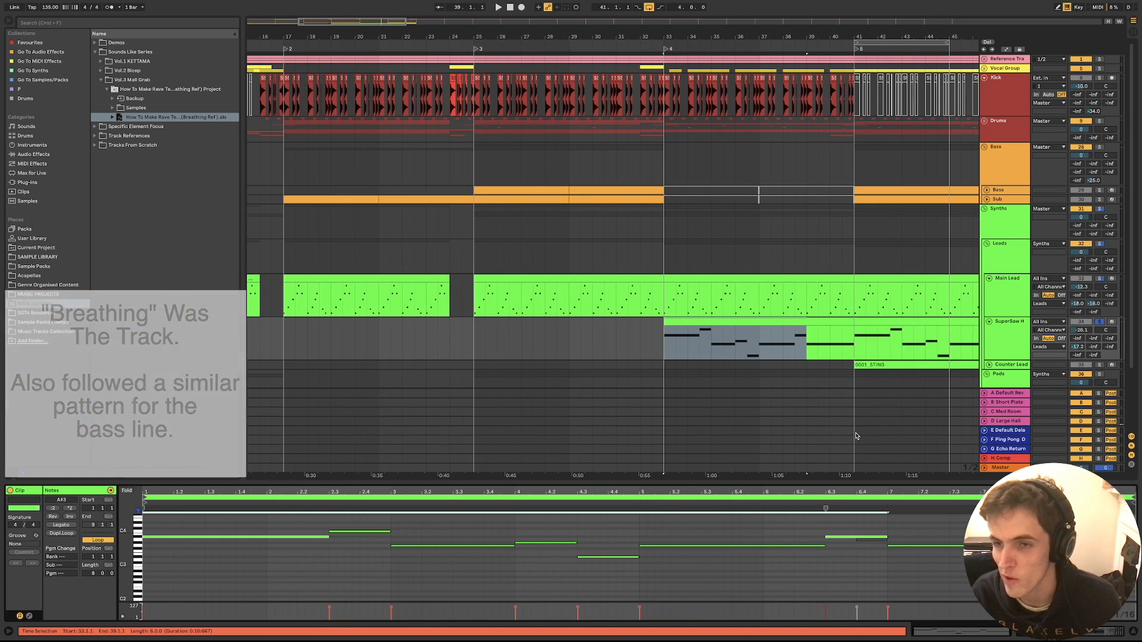
# Show the SuperSaw H track's devices and play it from bar 33 together with the Main Lead
pyautogui.press('space')
pyautogui.doubleClick(1004, 338)
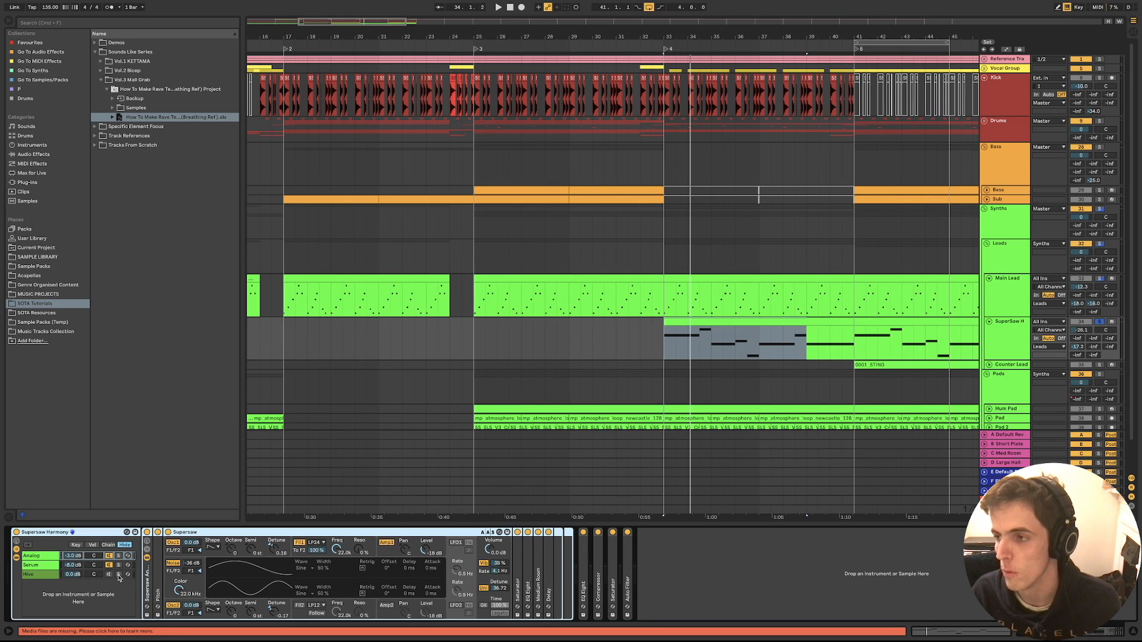
pyautogui.press('space')
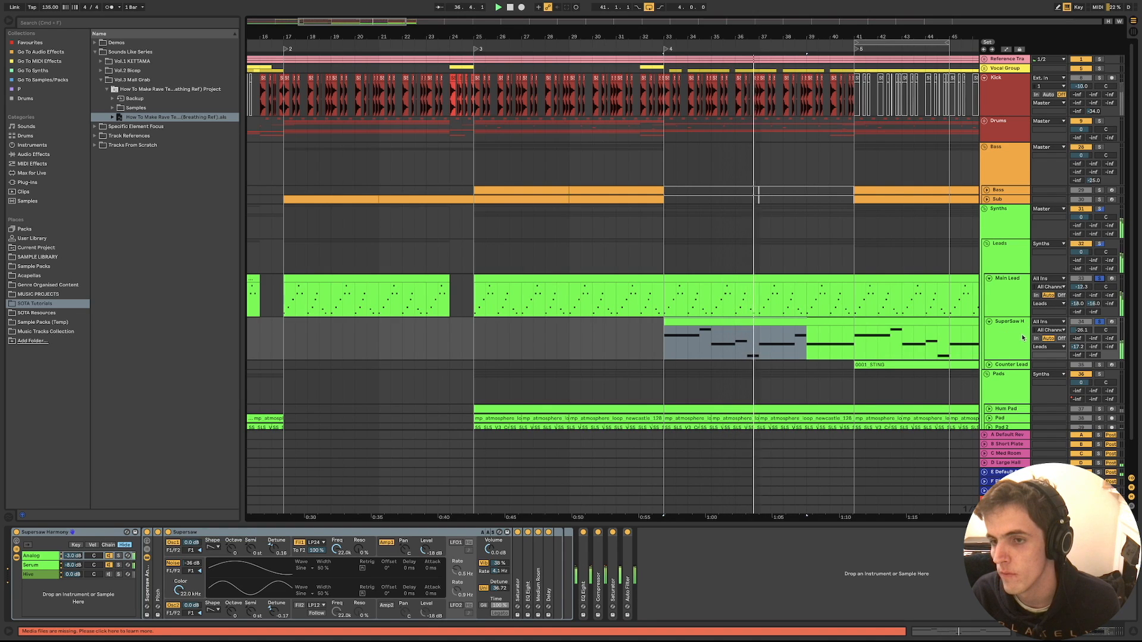
pyautogui.click(1092, 329)
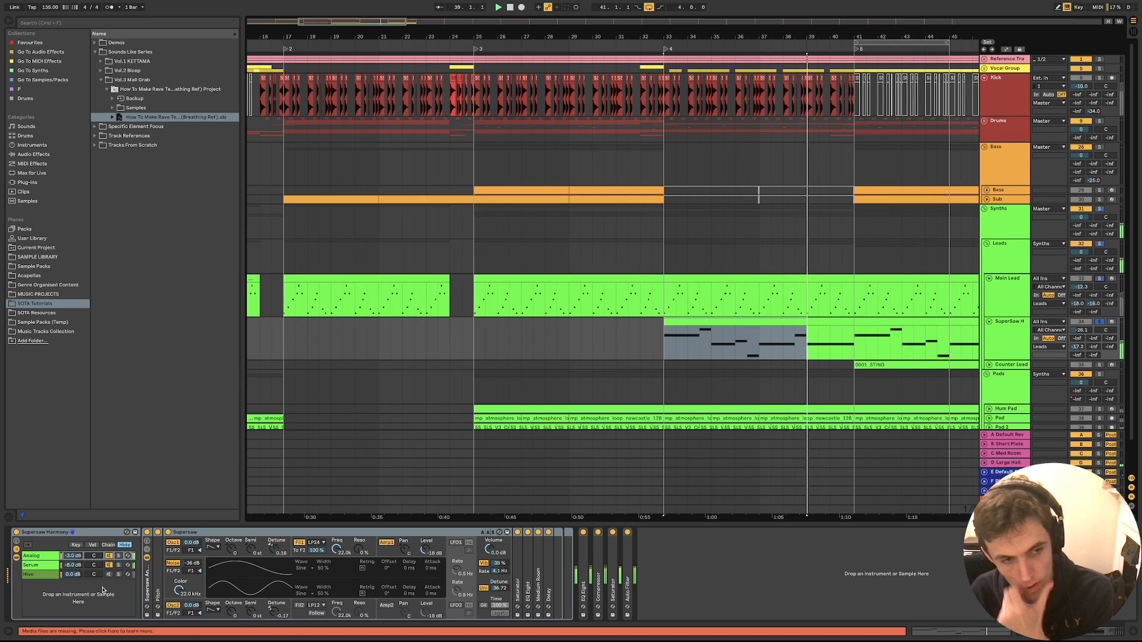
# Audition the Hive chain of the Supersaw Harmony rack in solo and inspect its Hive synth settings
pyautogui.click(119, 575)
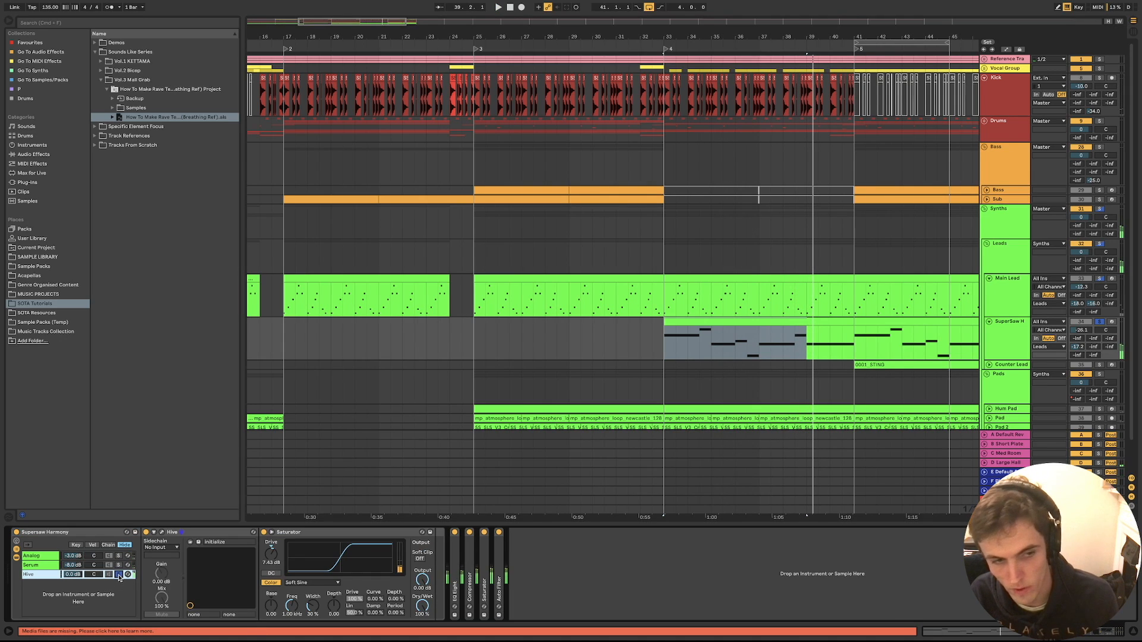
pyautogui.click(162, 533)
pyautogui.press('space')
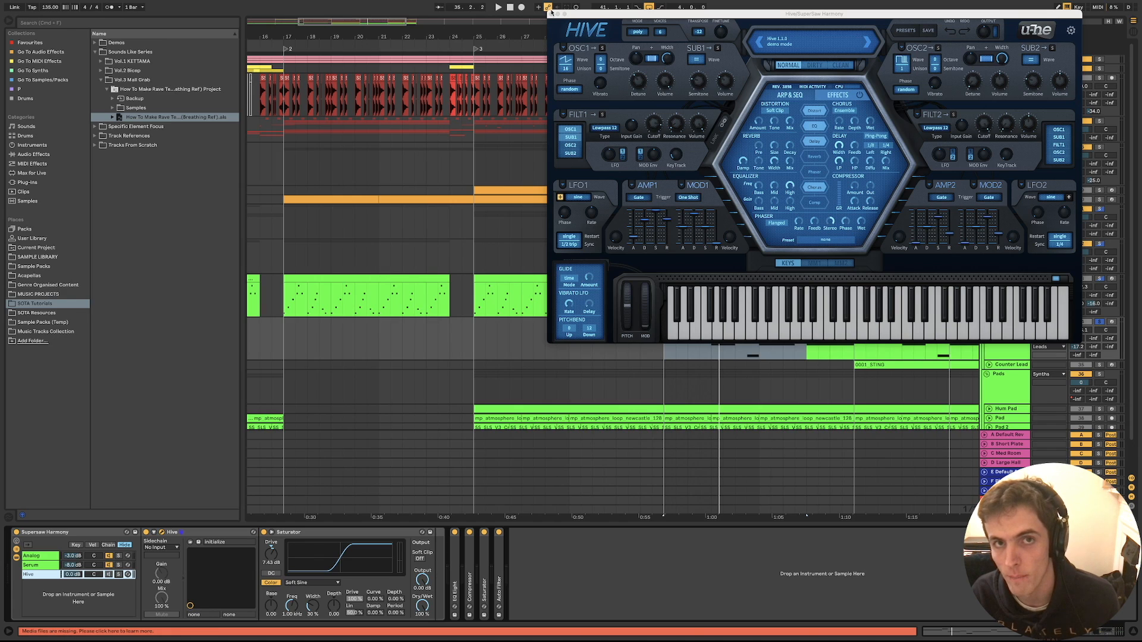
pyautogui.click(551, 13)
# Audition the Analog chain in solo and examine the oscillator, pitch and detune settings of its Supersaw device
pyautogui.press('space')
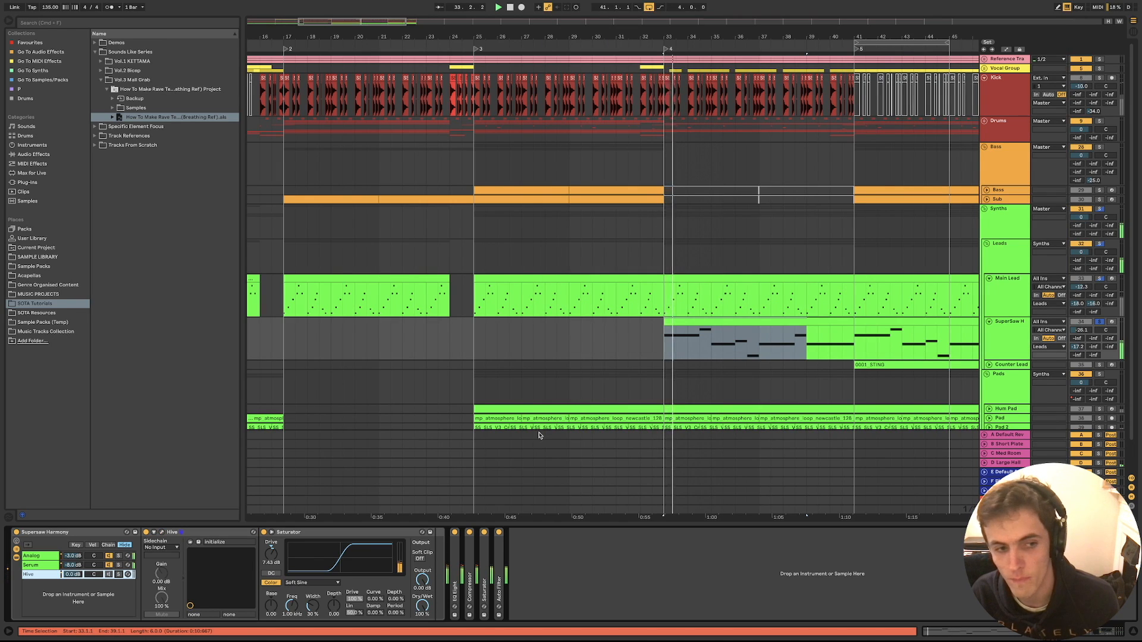
pyautogui.click(119, 556)
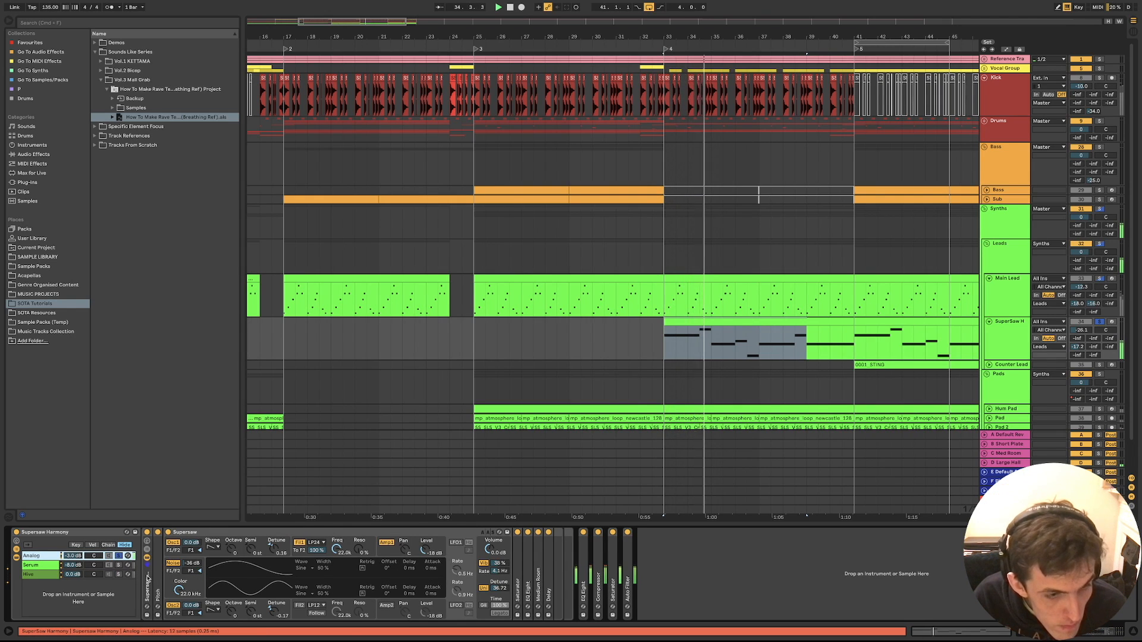
pyautogui.click(244, 534)
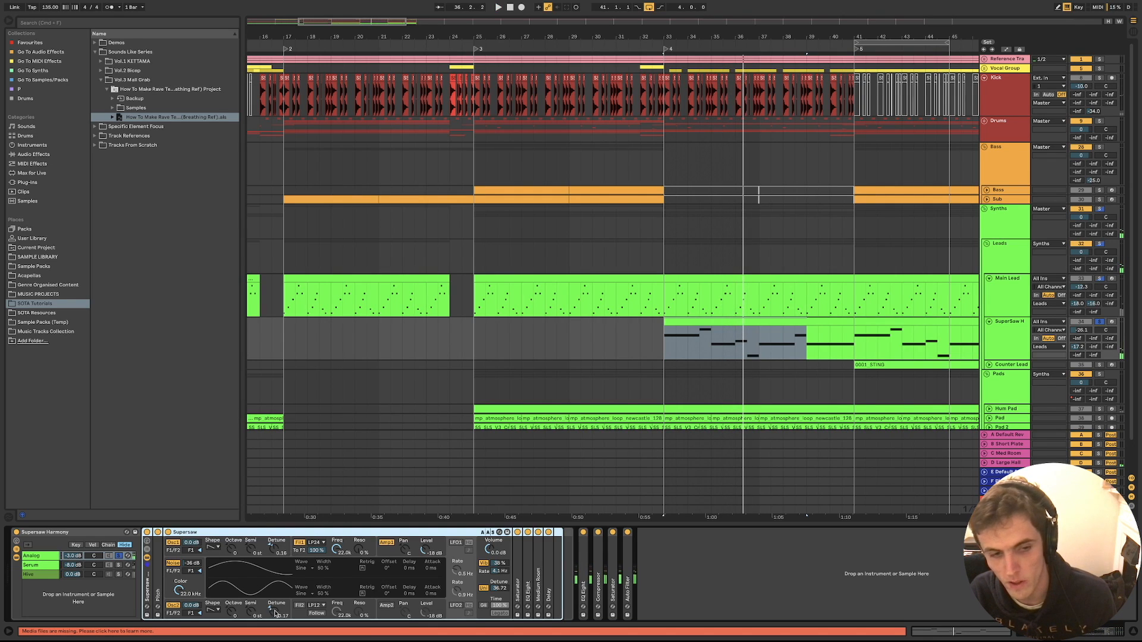
pyautogui.click(212, 549)
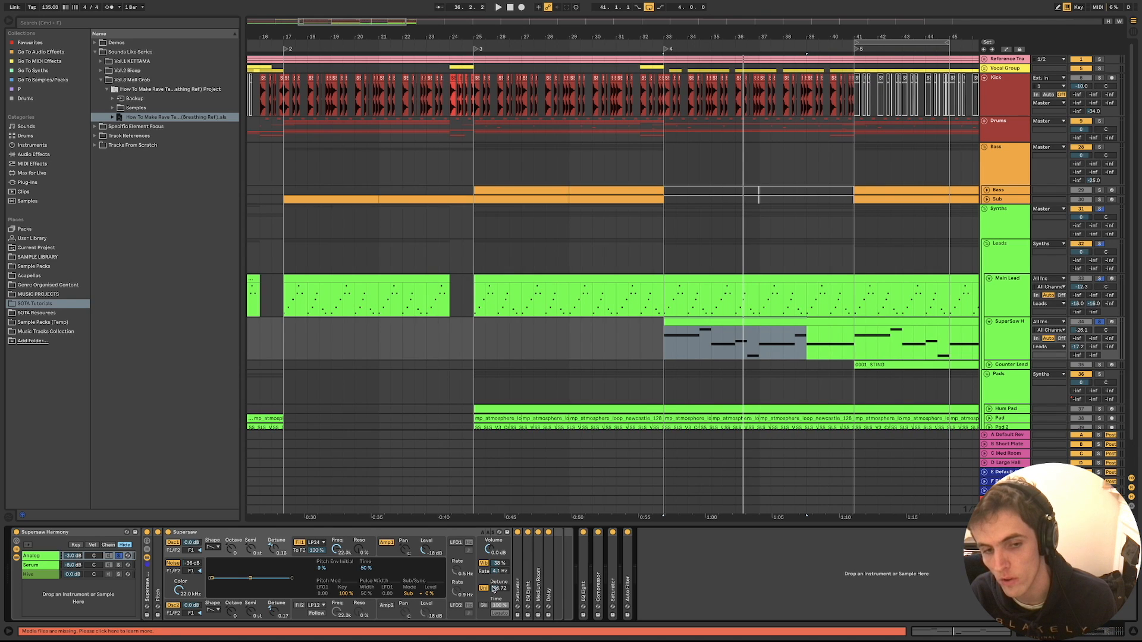
pyautogui.press('space')
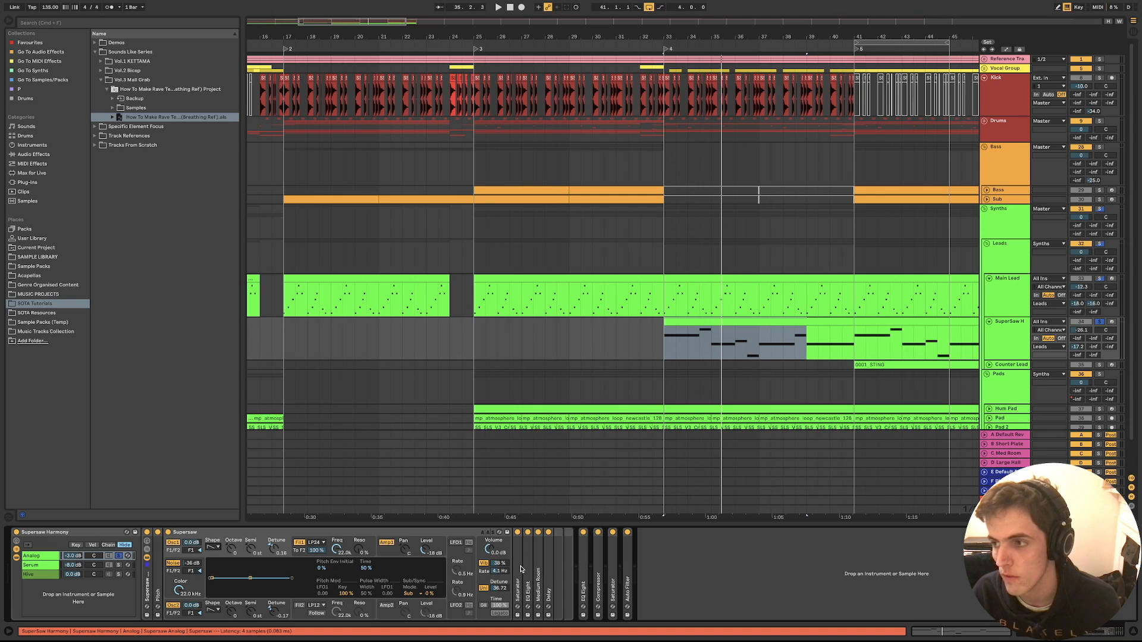
pyautogui.press('space')
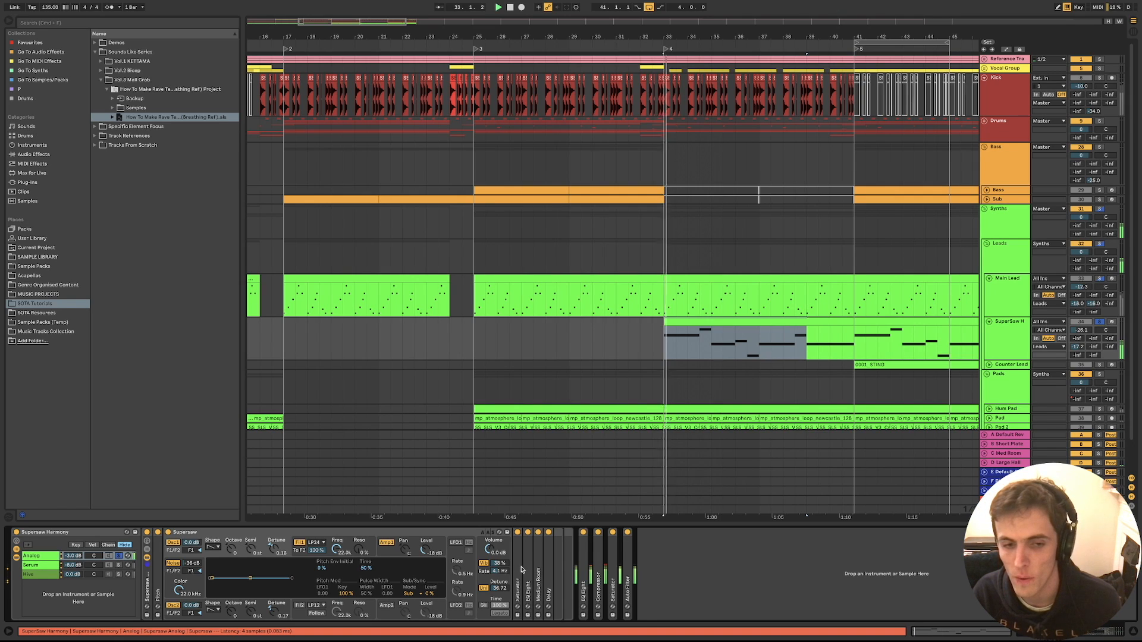
# Compare the Serum and Analog chains by soloing each one and then both together during playback
pyautogui.click(119, 566)
pyautogui.press('space')
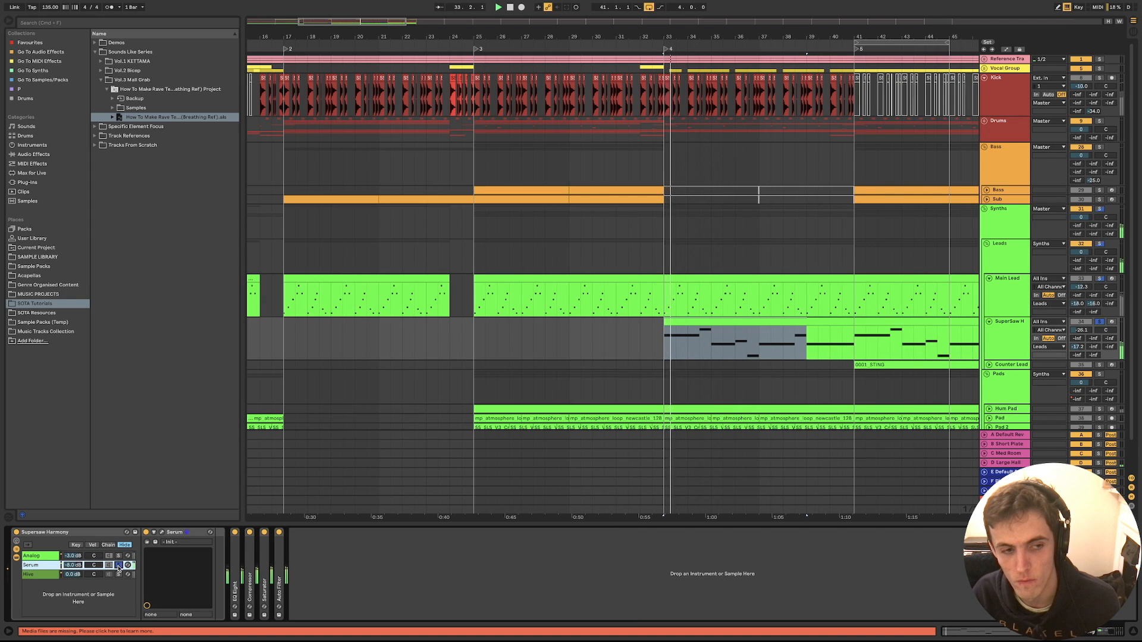
pyautogui.click(119, 557)
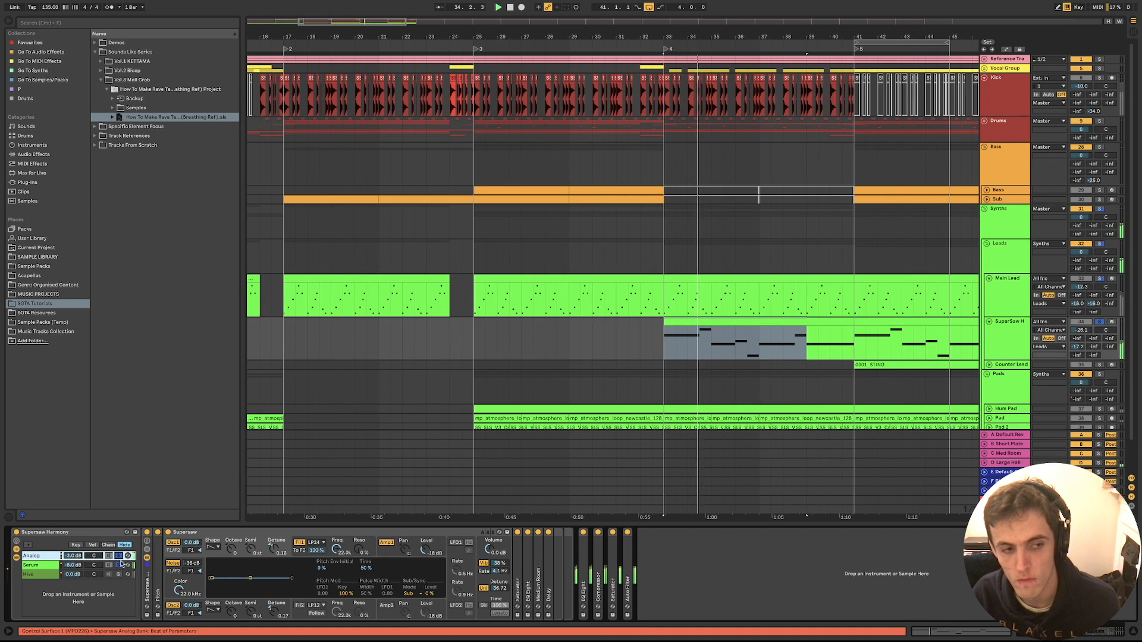
pyautogui.click(119, 566)
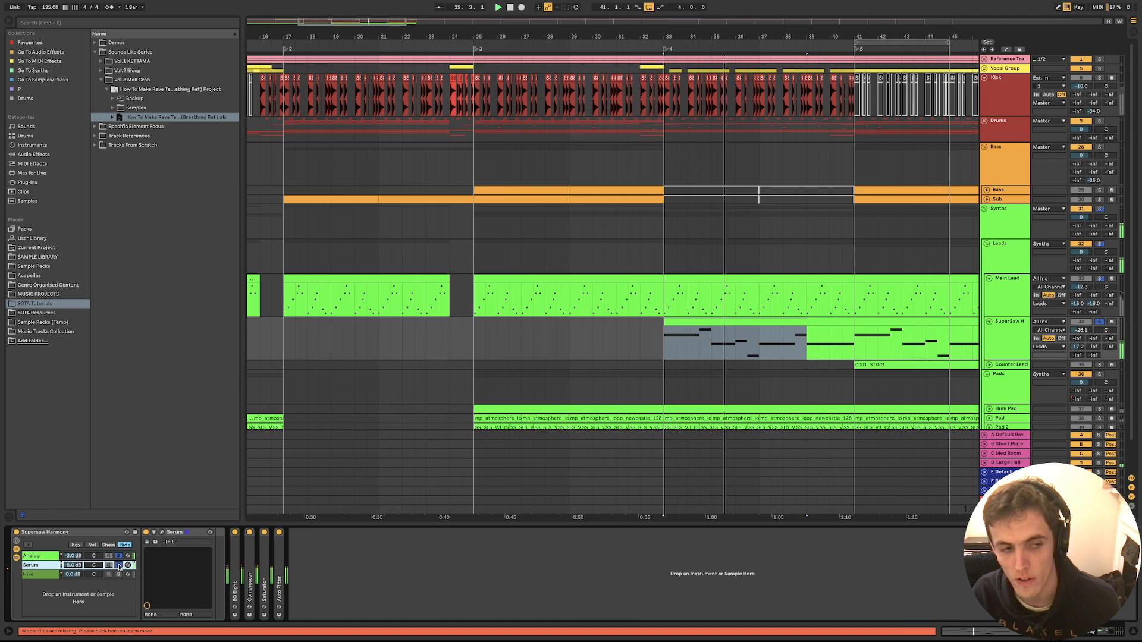
# Unfold the Saturator on the SuperSaw H track, audition it with Drive at 8.57 dB, and restore Drive to 4 dB
pyautogui.doubleClick(260, 576)
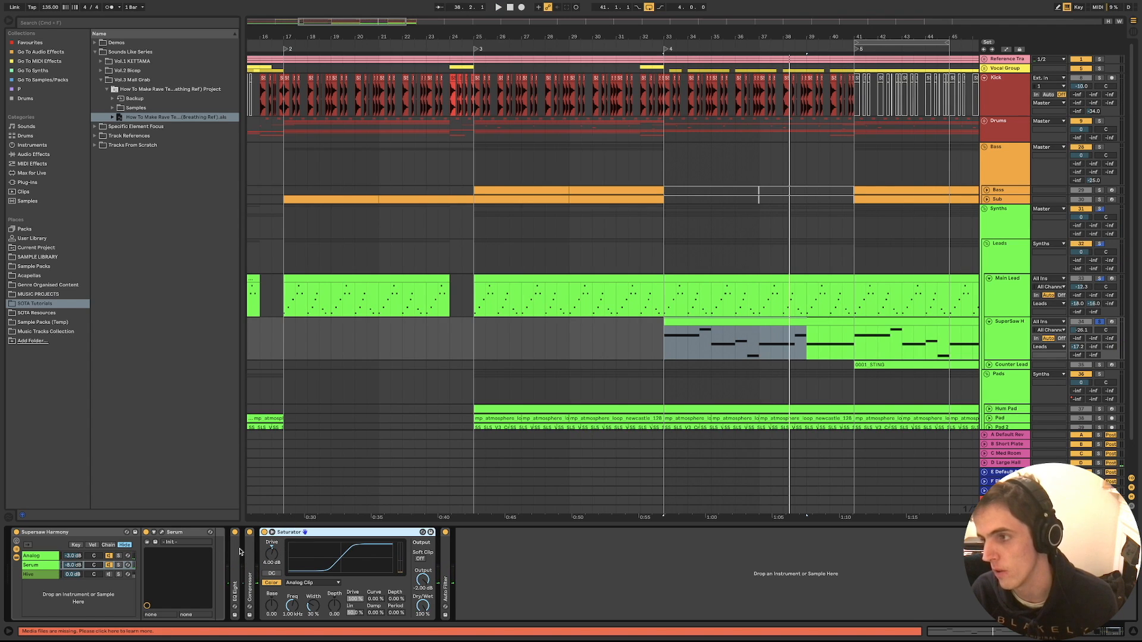
pyautogui.click(270, 557)
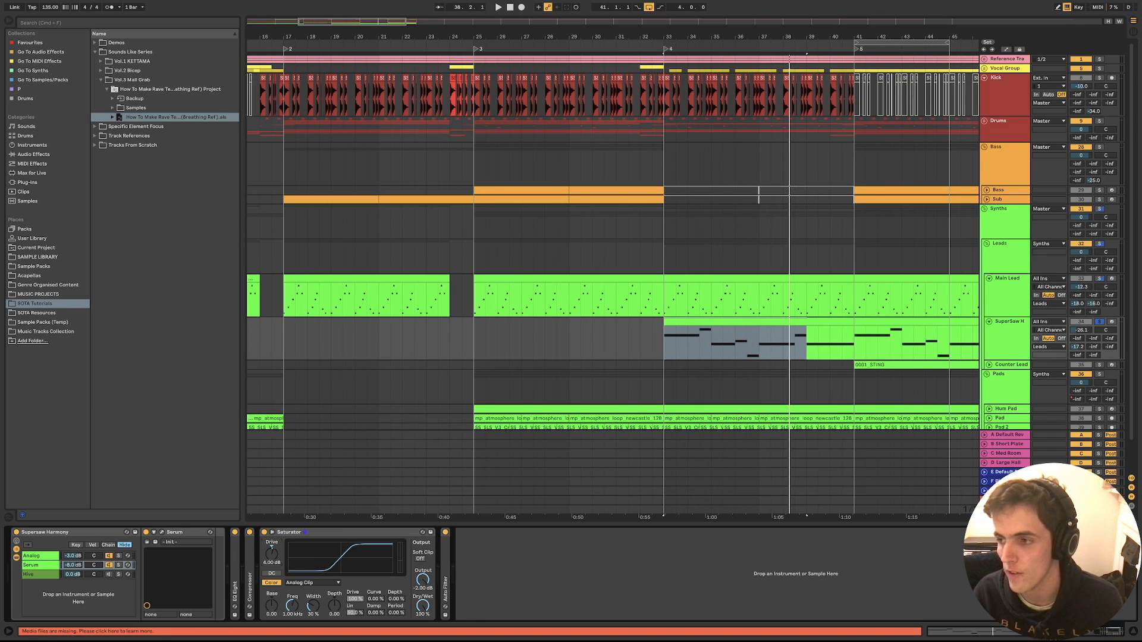
pyautogui.press('space')
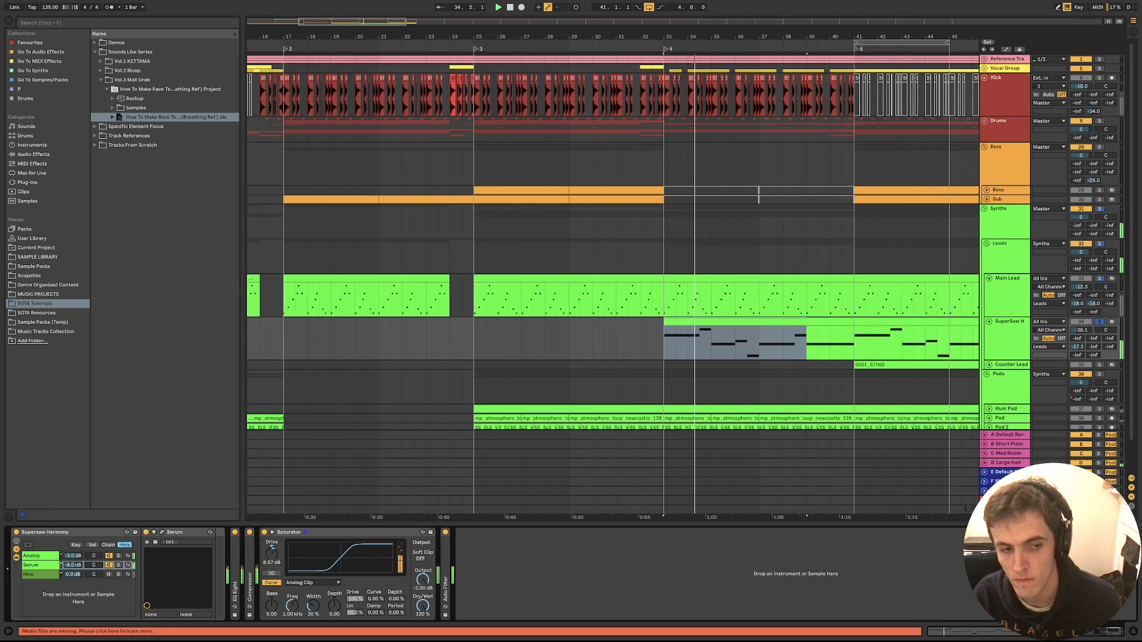
pyautogui.moveTo(270, 541); pyautogui.dragTo(269, 557)
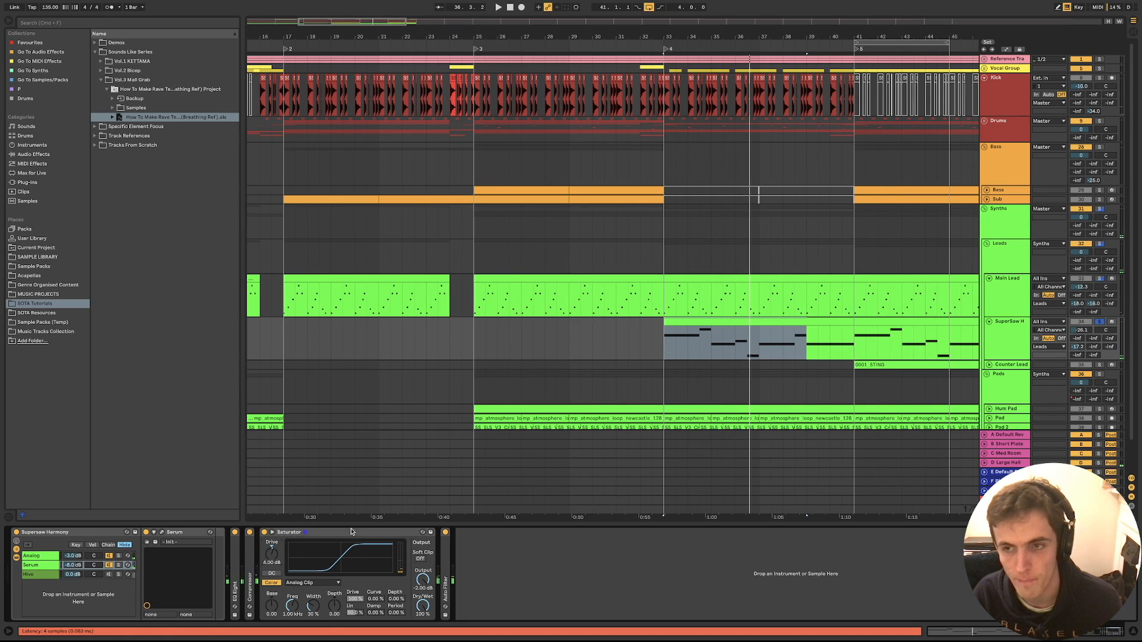
# Fold the SuperSaw H and Main Lead tracks, and solo and unfold the Counter Lead track
pyautogui.click(989, 322)
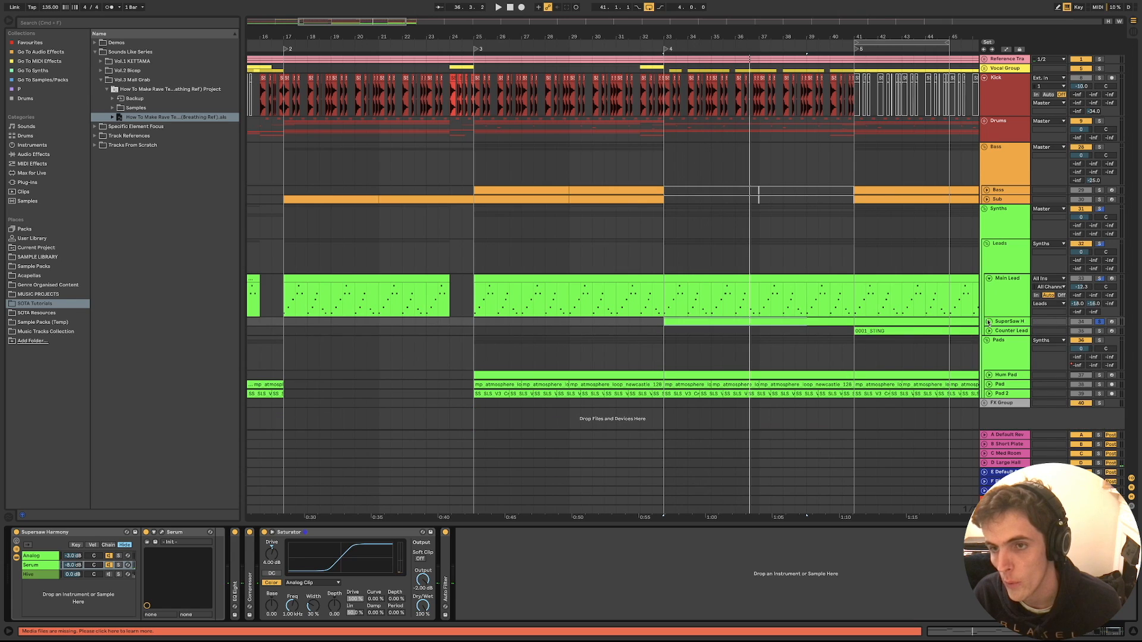
pyautogui.click(988, 279)
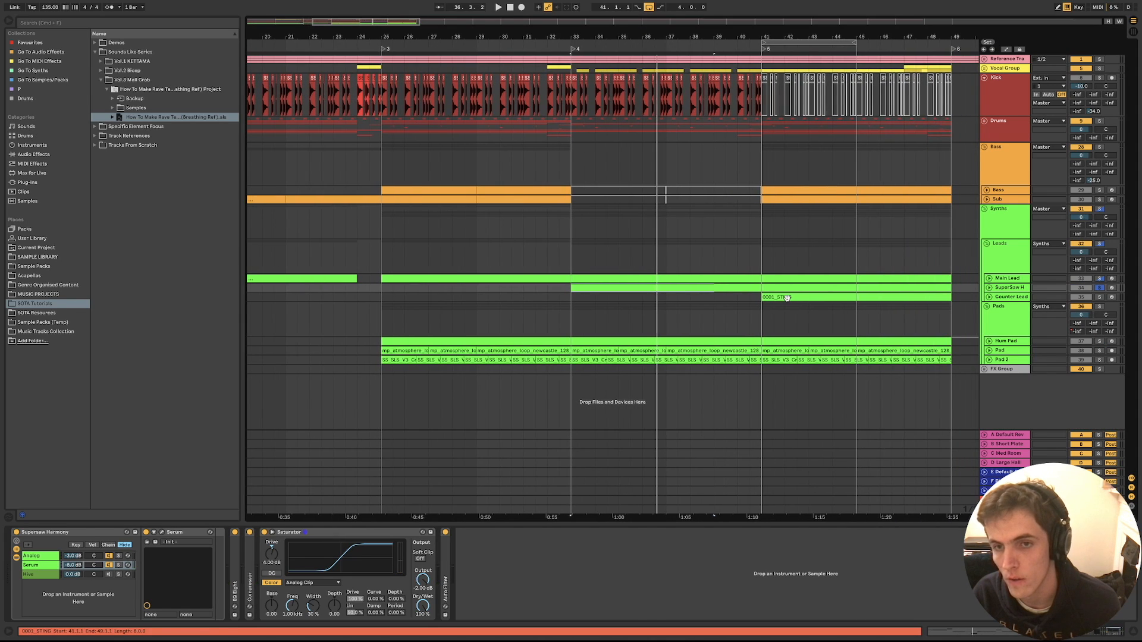
pyautogui.click(1101, 299)
pyautogui.click(1101, 298)
pyautogui.click(988, 298)
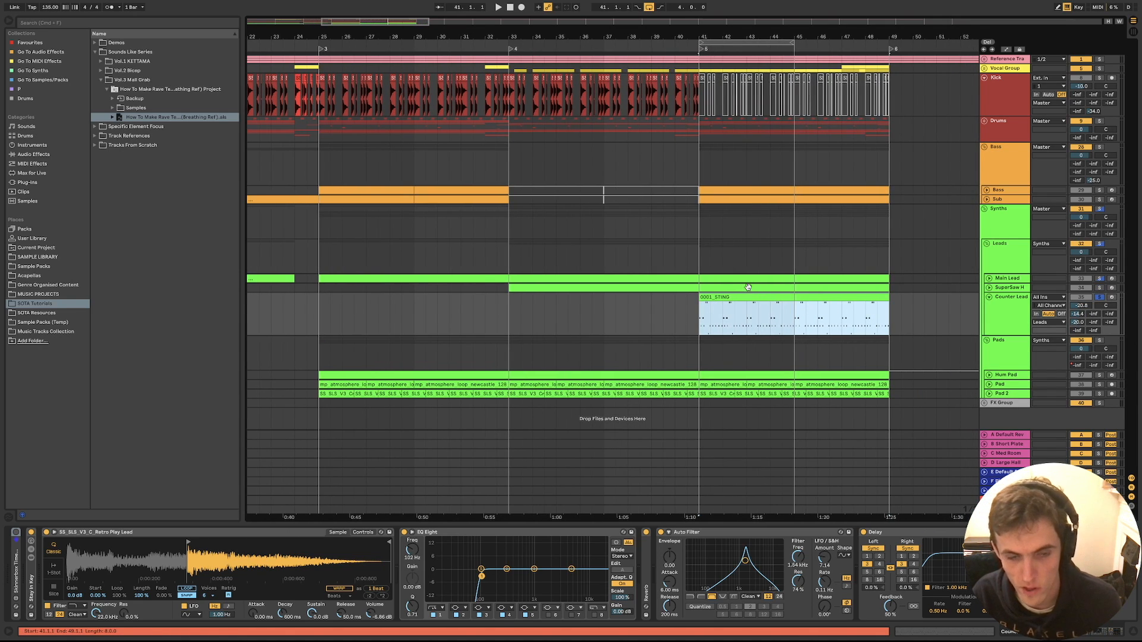
# Play the Counter Lead from bar 41 and turn off its Auto Filter to hear it unfiltered
pyautogui.press('space')
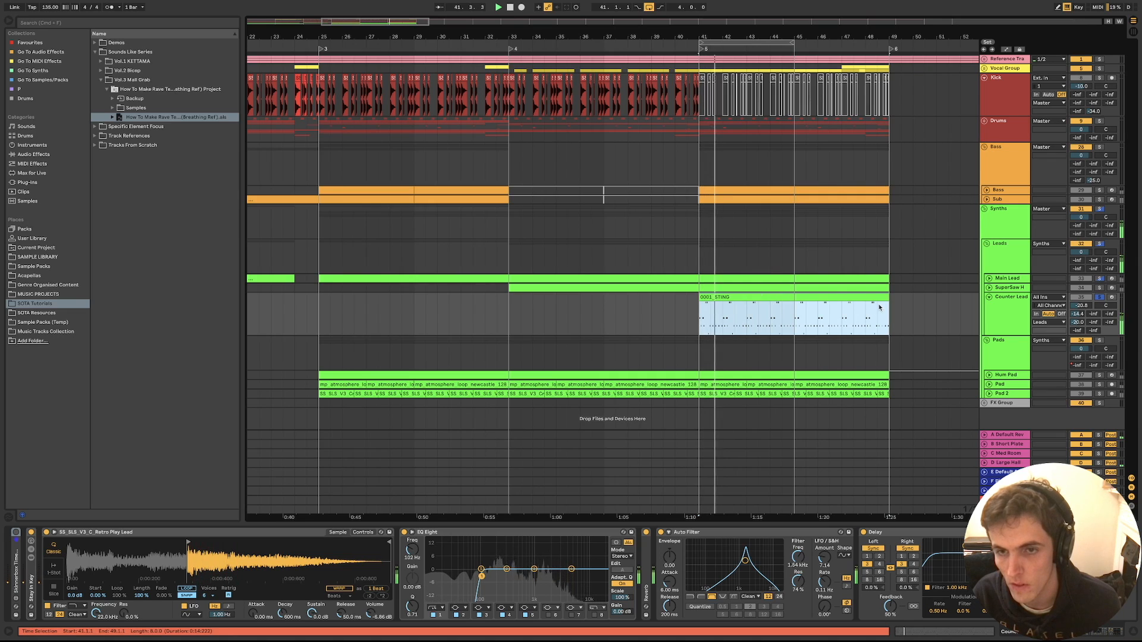
pyautogui.click(661, 533)
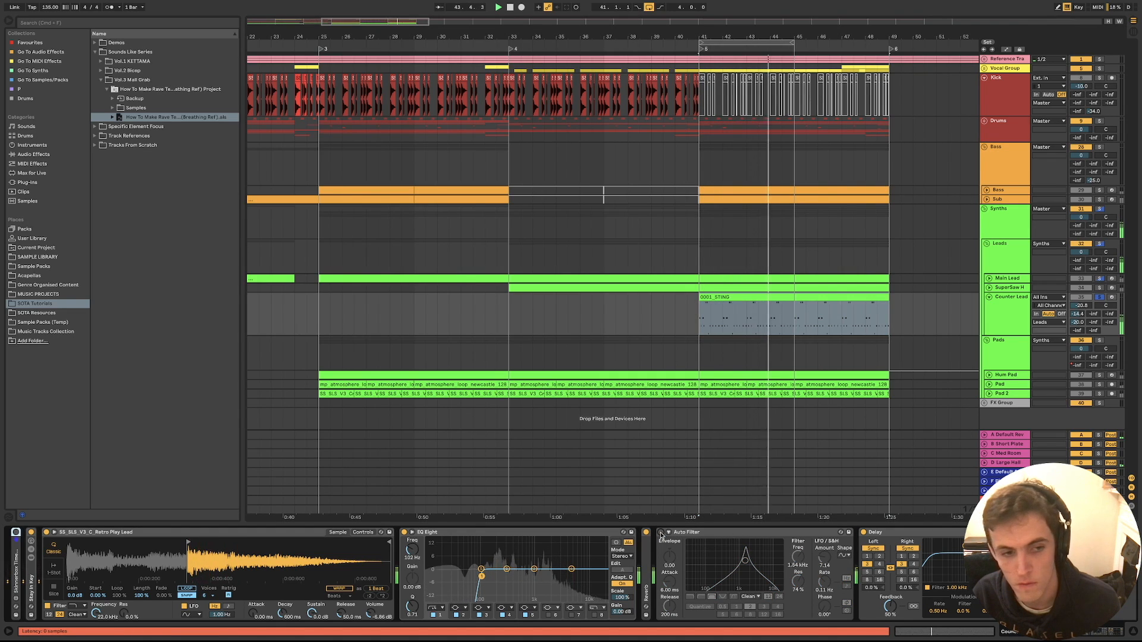
# Turn the Counter Lead's Auto Filter back on and set the track's volume to -17 dB while the whole Leads group plays
pyautogui.click(660, 533)
pyautogui.click(746, 316)
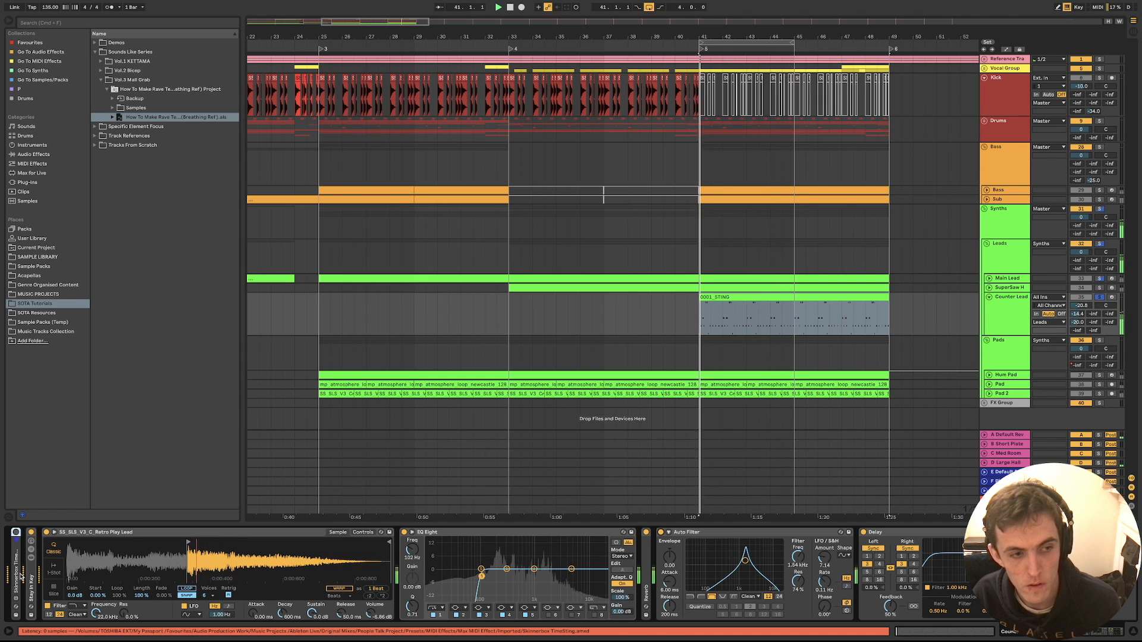
pyautogui.click(1100, 244)
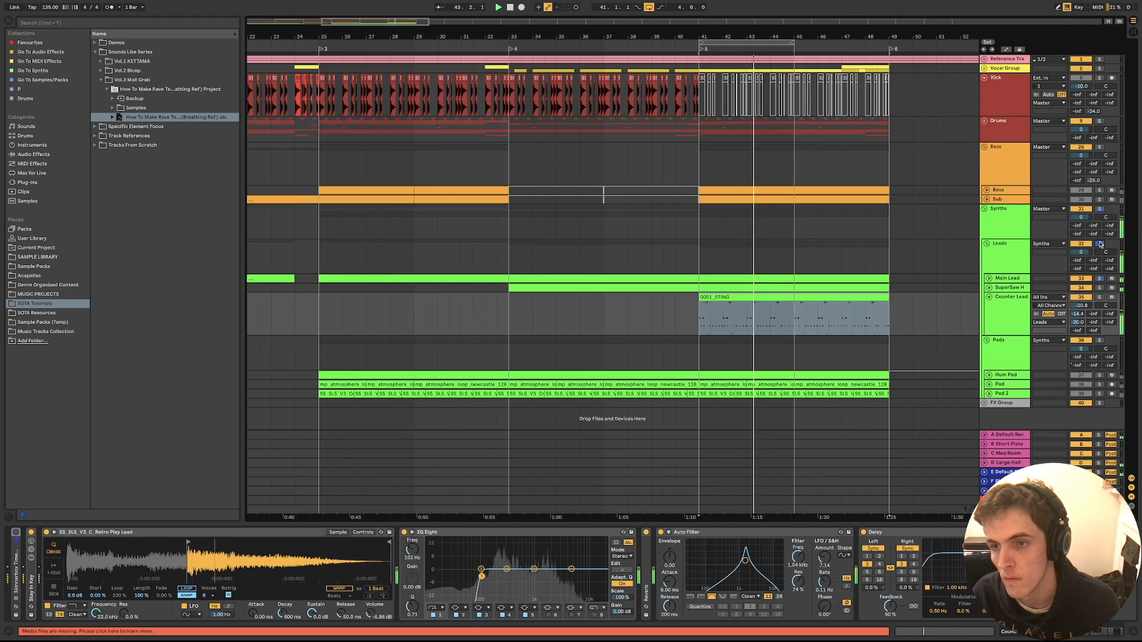
pyautogui.moveTo(1082, 306); pyautogui.dragTo(1082, 297)
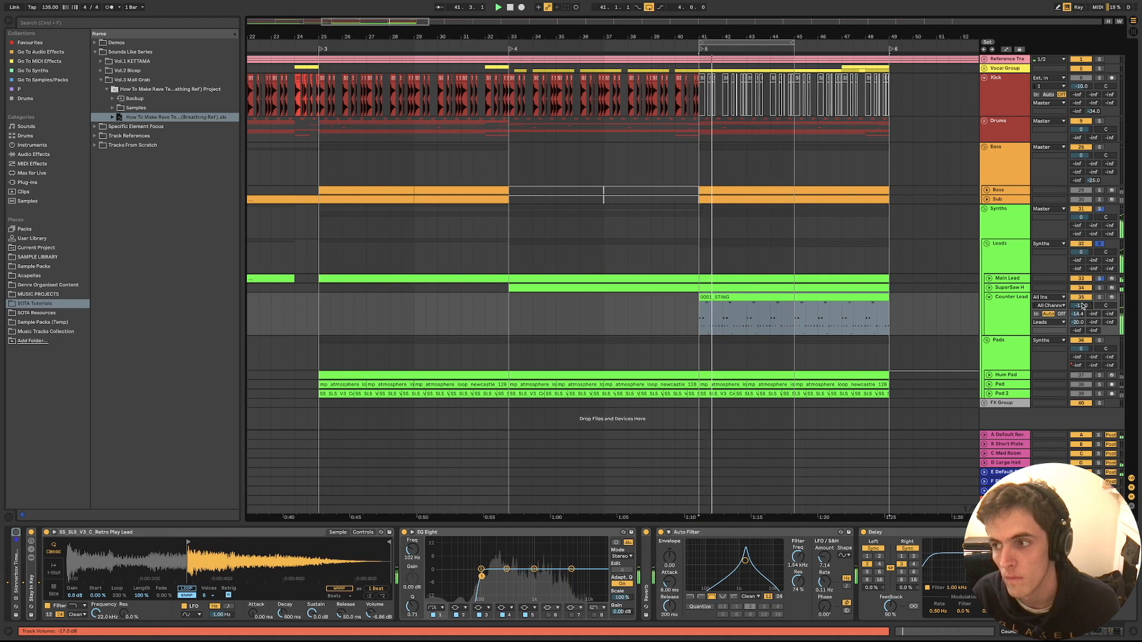
# Toggle the Counter Lead's Auto Filter off and back on, and play the section from bar 41
pyautogui.scroll(5, 777, 314)
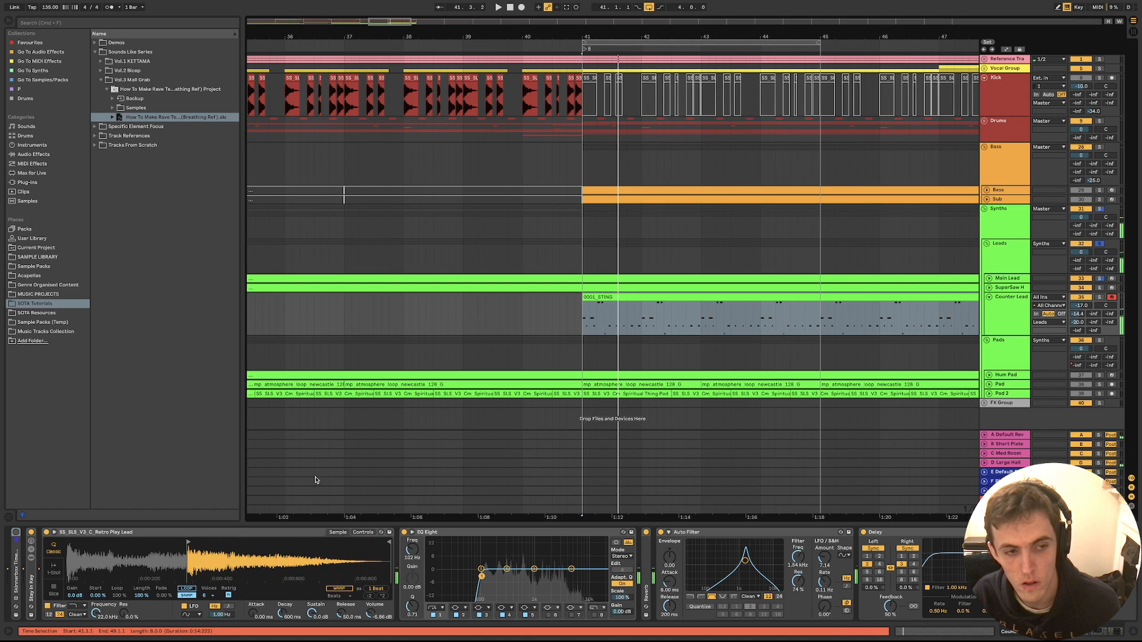
pyautogui.click(662, 532)
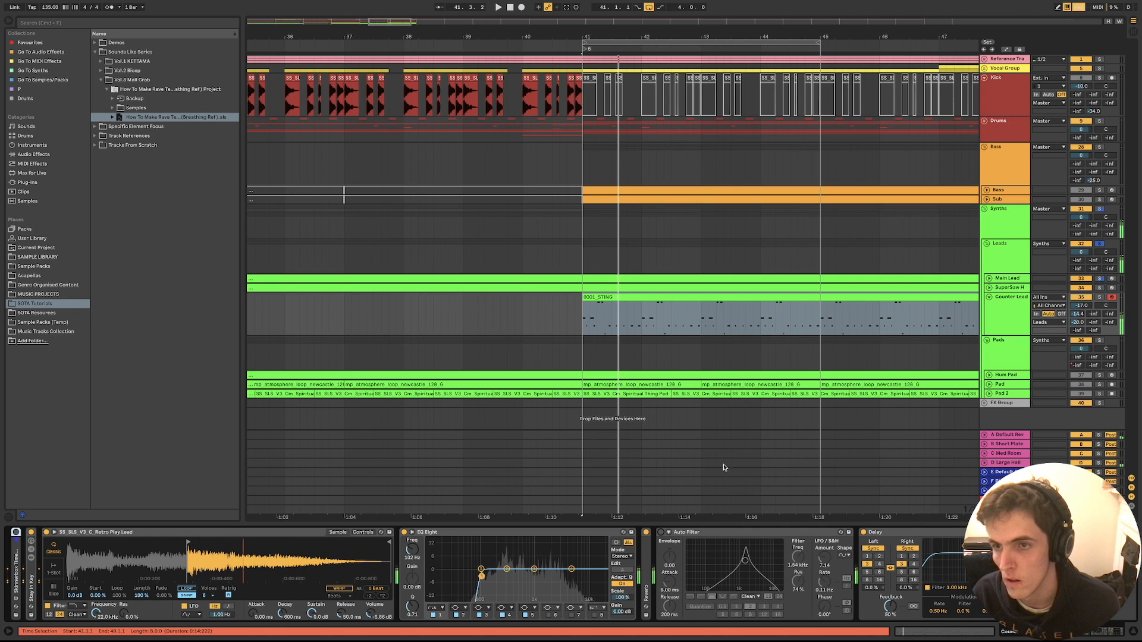
pyautogui.click(661, 533)
pyautogui.press('space')
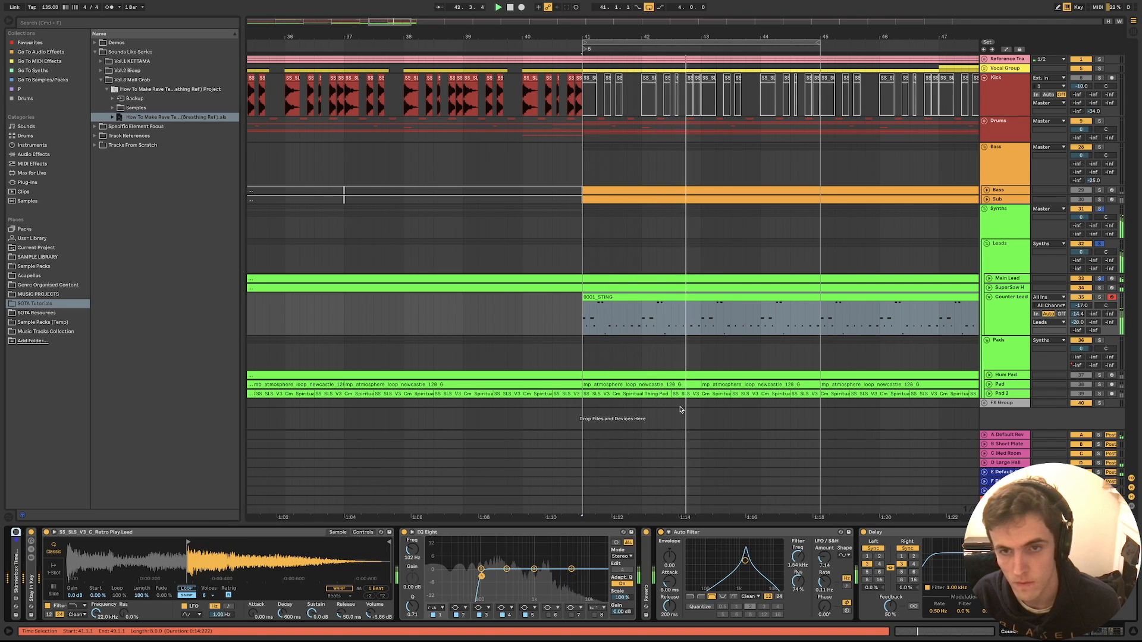
# Open the Counter Lead's MIDI clip to view its notes, stop playback and fold the track
pyautogui.click(731, 301)
pyautogui.doubleClick(730, 300)
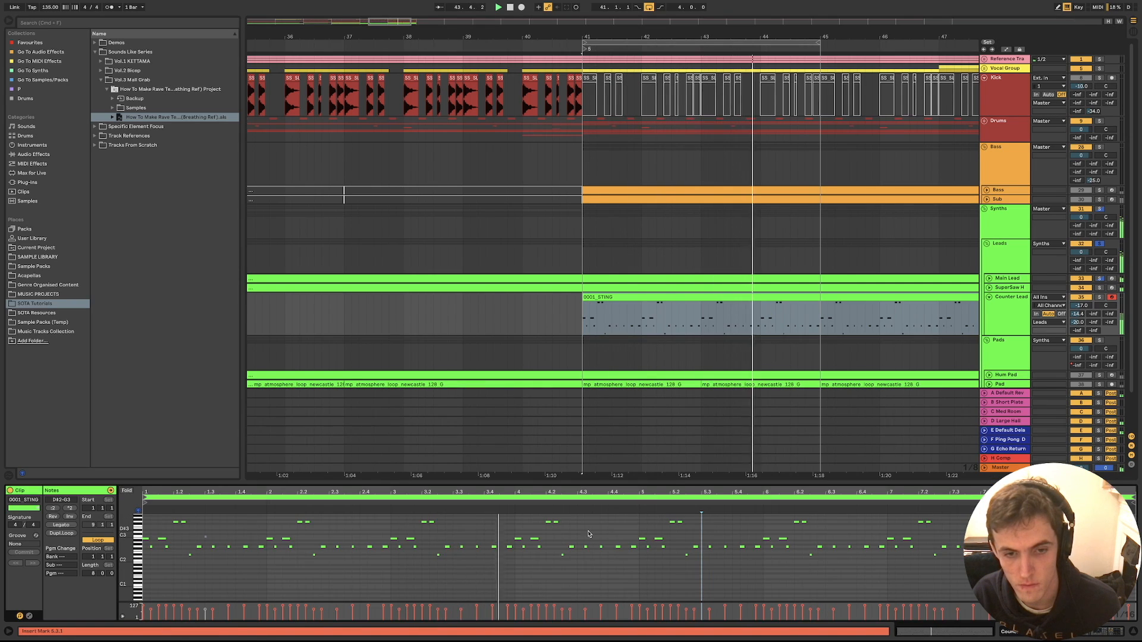
pyautogui.click(989, 297)
pyautogui.press('space')
pyautogui.scroll(-5, 897, 306)
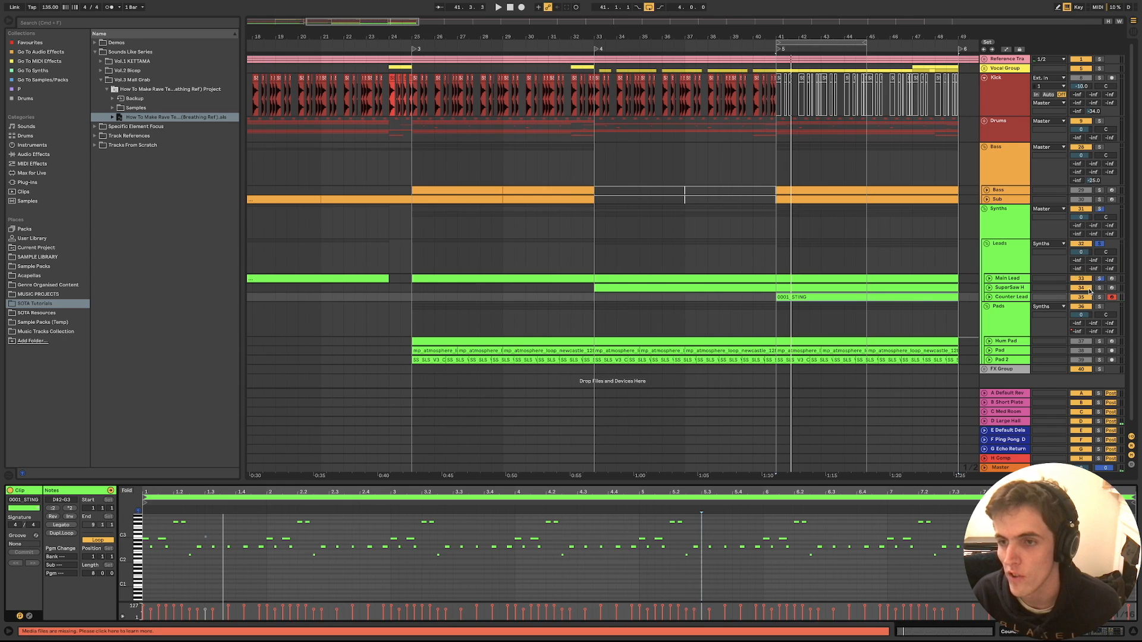
# Solo the Pads group and open the Hum Pad's MIDI clip to view its notes
pyautogui.click(1100, 307)
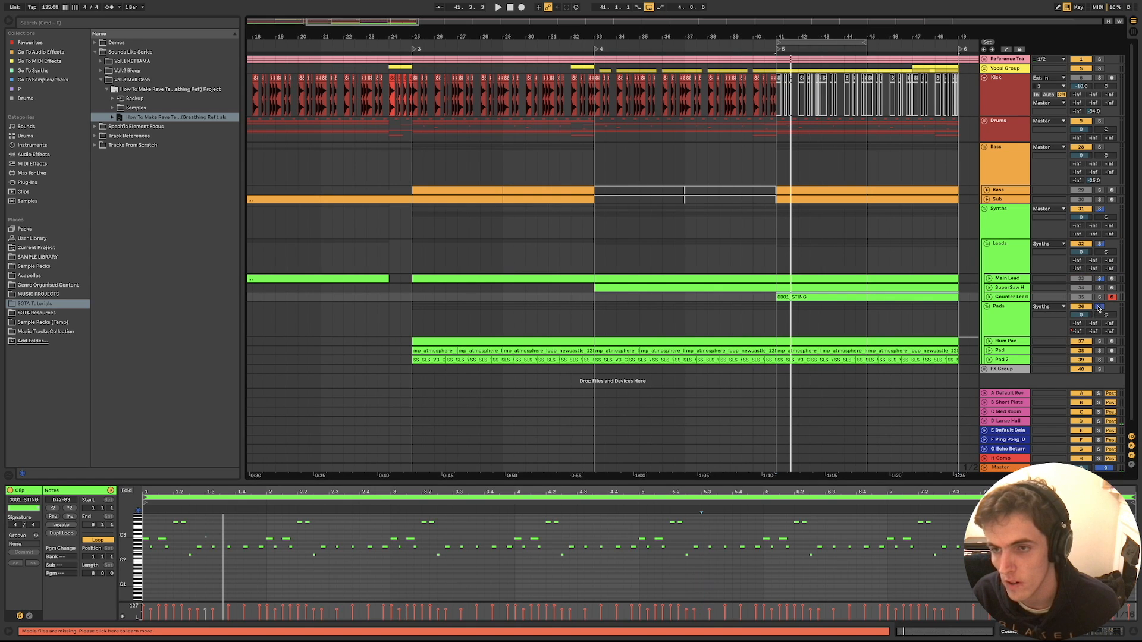
pyautogui.click(1009, 328)
pyautogui.click(827, 348)
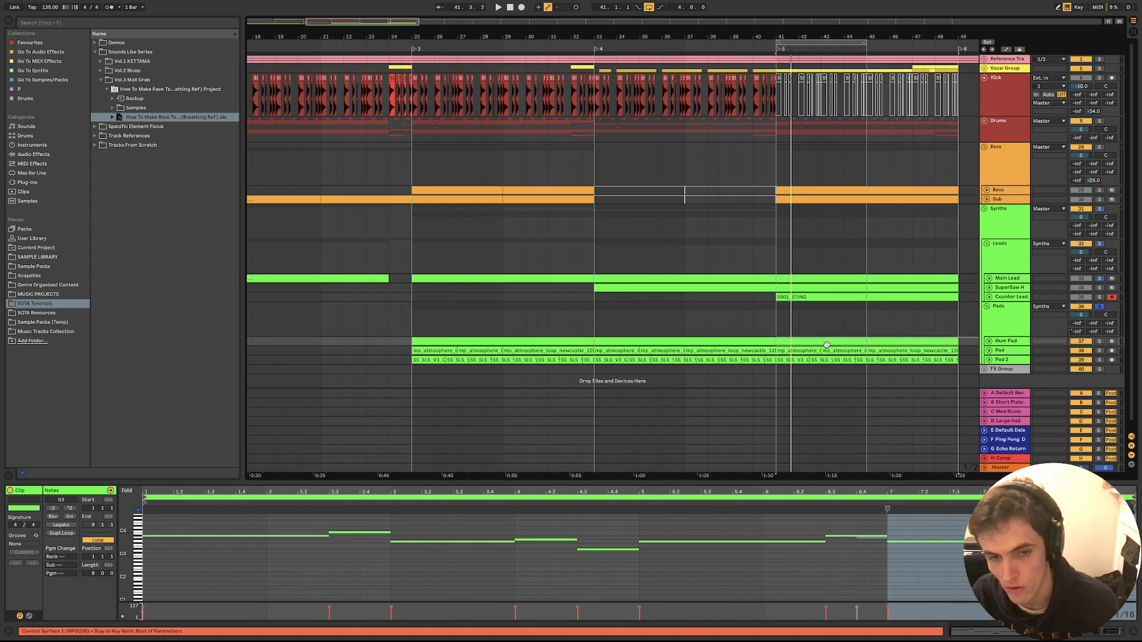
# Solo the Hum Pad during playback and show its device chain
pyautogui.click(1099, 341)
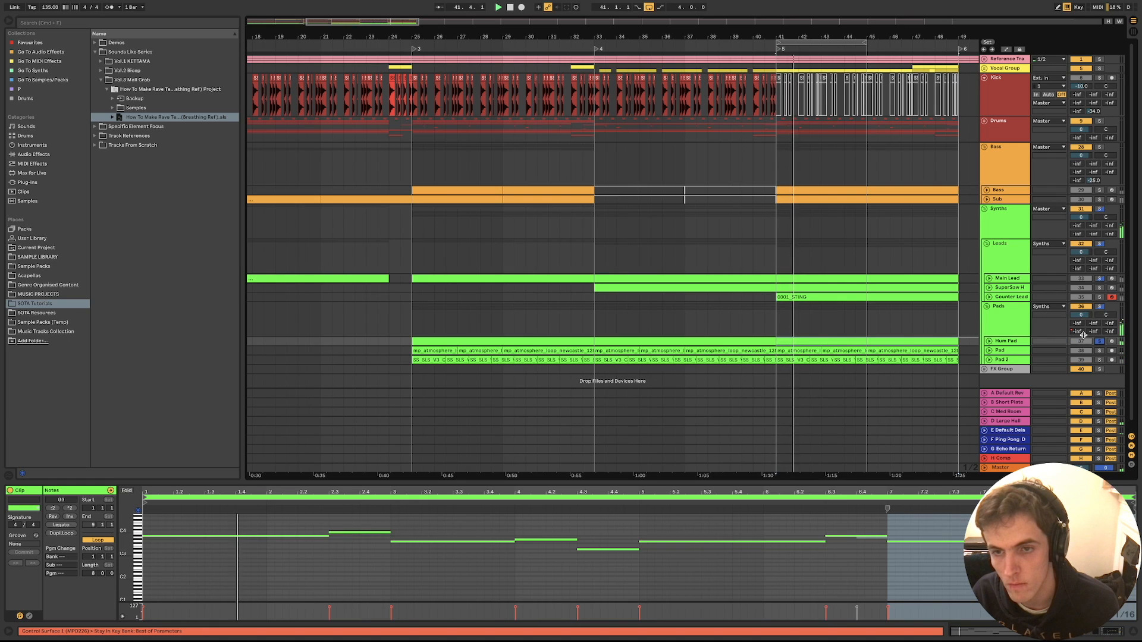
pyautogui.click(990, 342)
pyautogui.doubleClick(1004, 342)
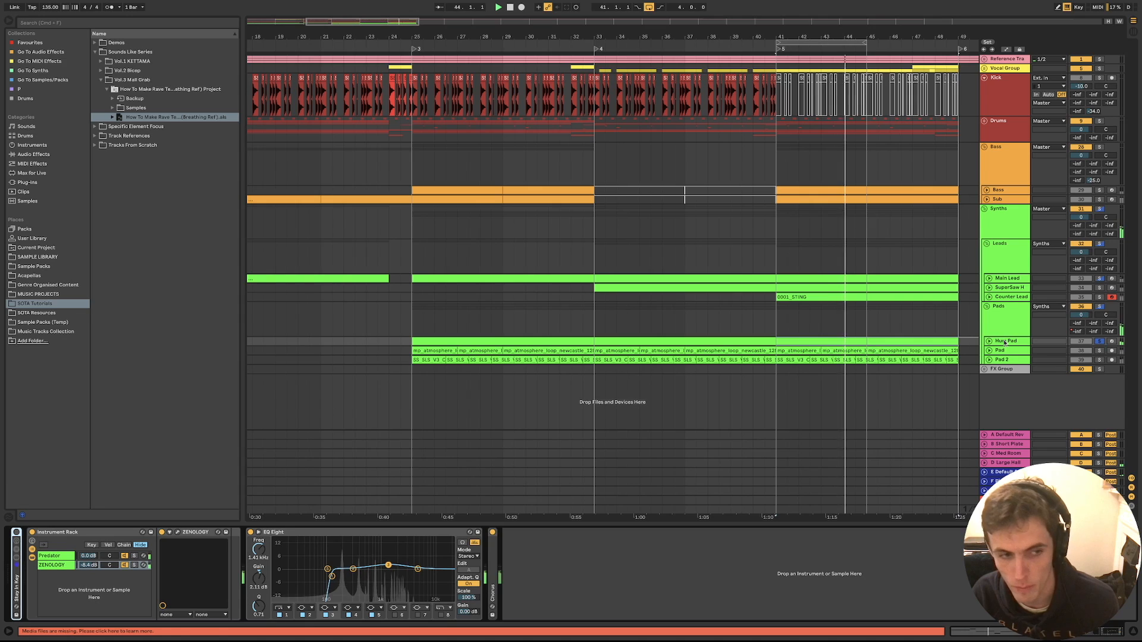
# Compare the Hum Pad's Predator and ZENOLOGY chains by soloing each one, and end with both sounding together
pyautogui.click(134, 556)
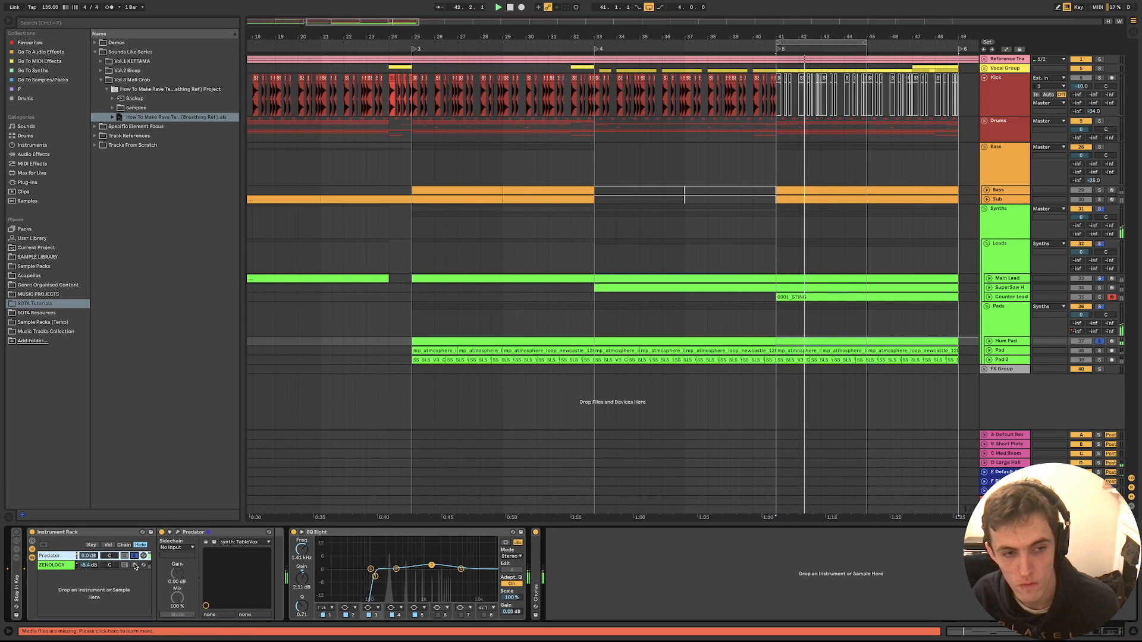
pyautogui.click(134, 565)
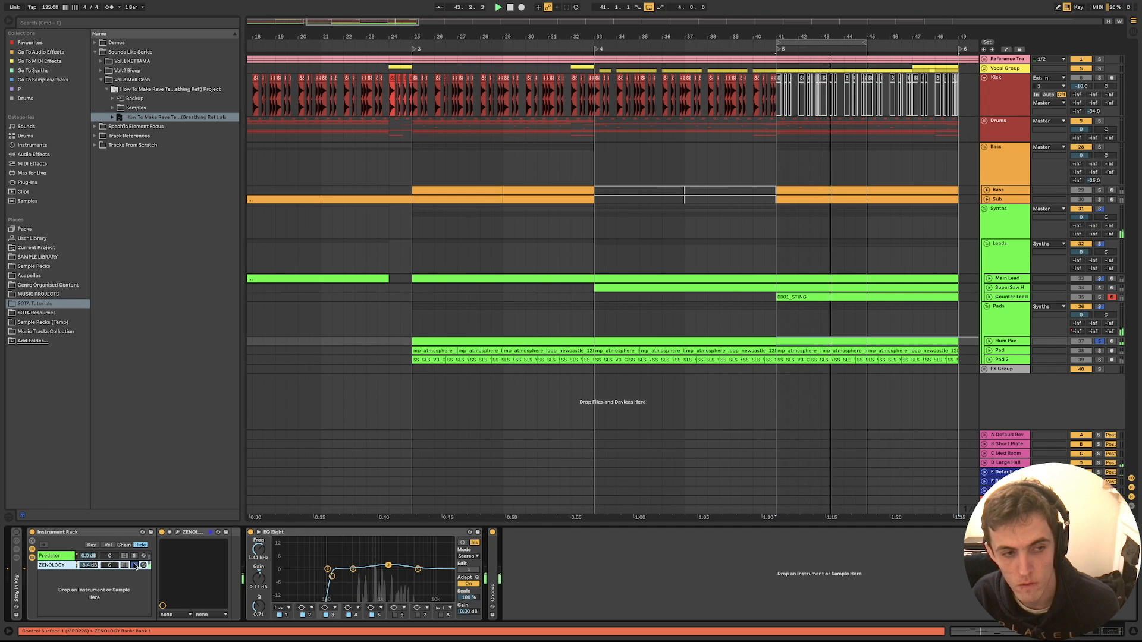
pyautogui.click(135, 566)
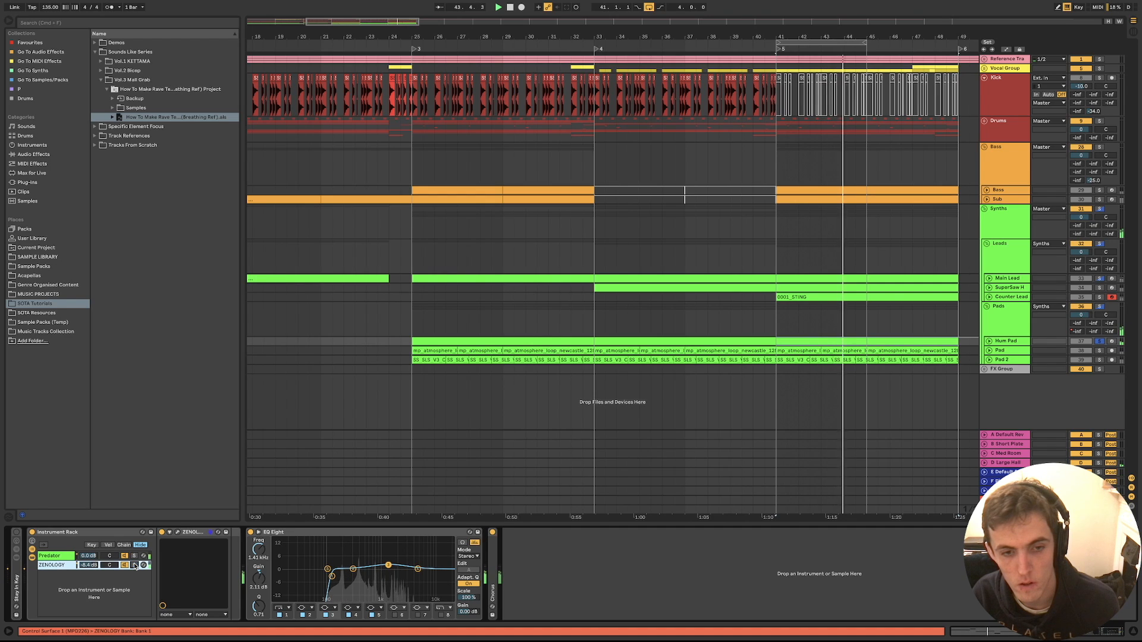
# Solo the Pad track, unfold it to examine the atmosphere loop's waveform from bar 41, and fold it again
pyautogui.click(1099, 351)
pyautogui.click(1099, 351)
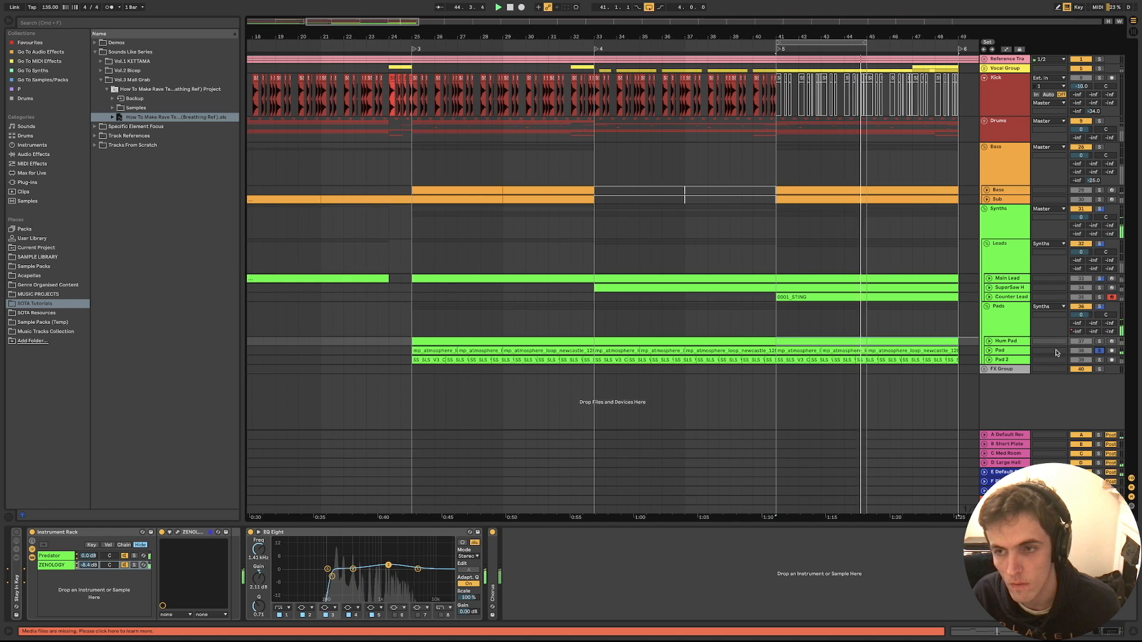
pyautogui.click(989, 350)
pyautogui.scroll(5, 761, 365)
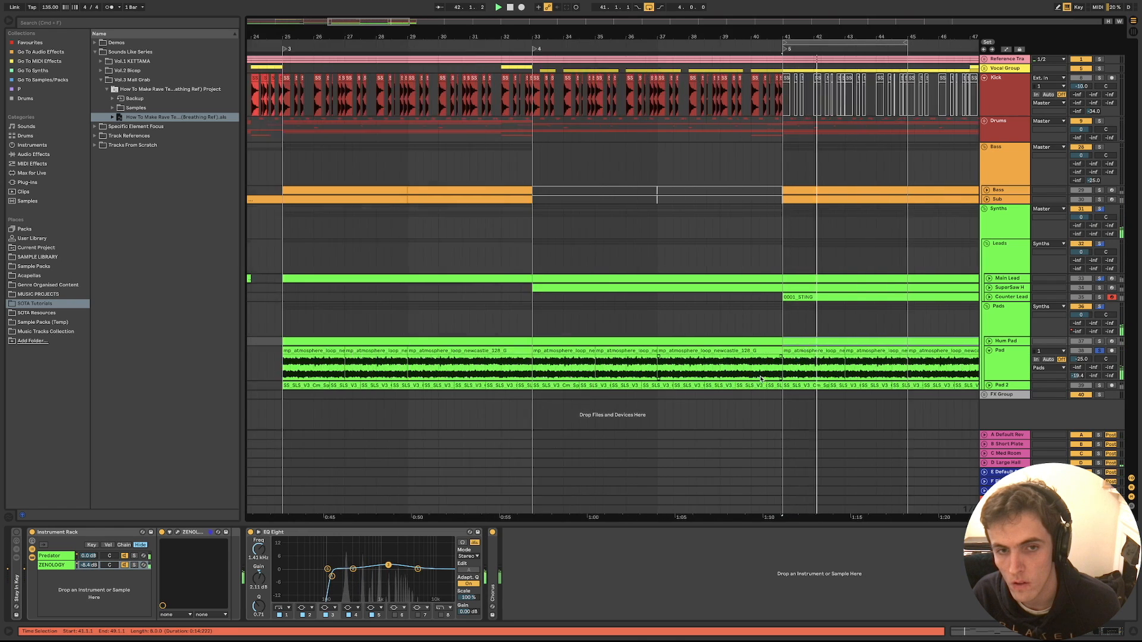
pyautogui.hscroll(2, 866, 369)
pyautogui.scroll(3, 851, 369)
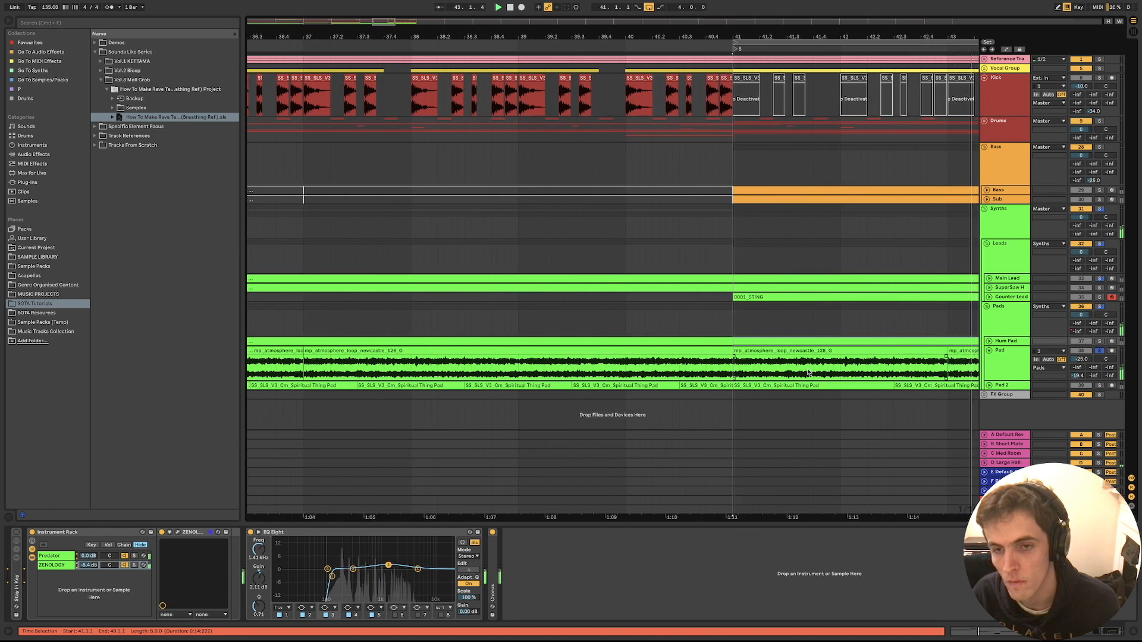
pyautogui.hscroll(4, 807, 371)
pyautogui.hscroll(-2, 804, 370)
pyautogui.scroll(-5, 804, 370)
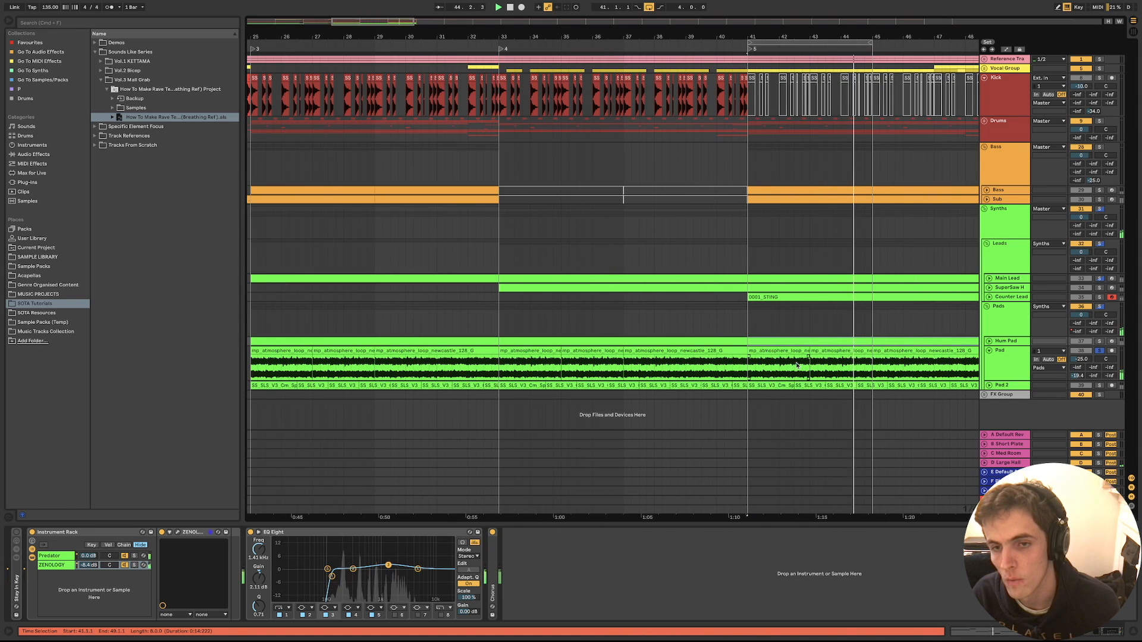
pyautogui.click(990, 351)
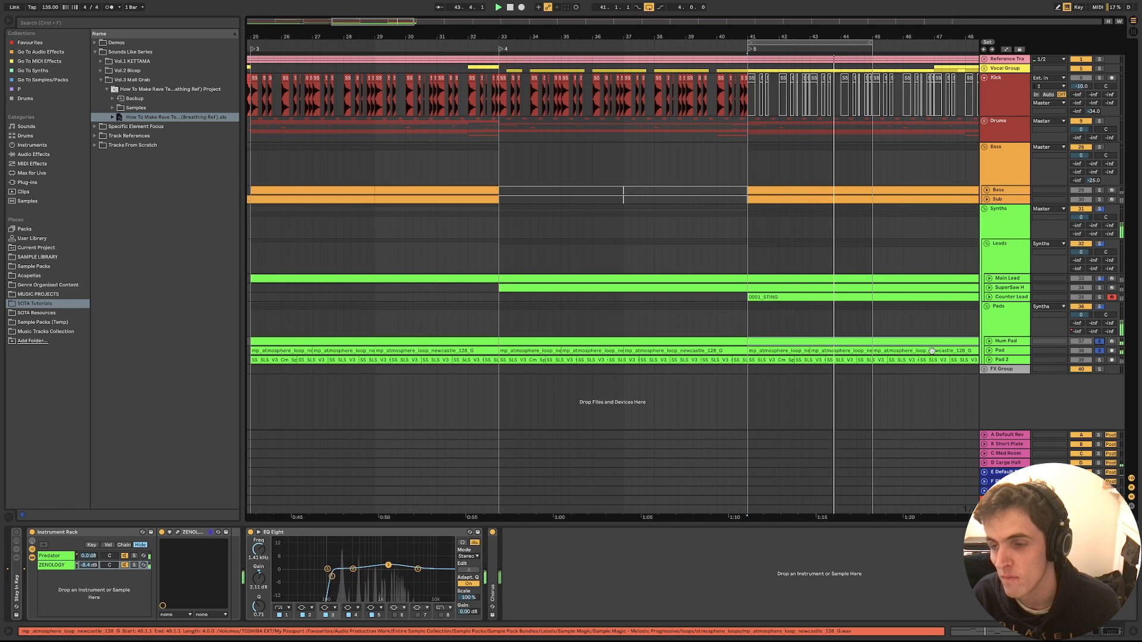
# Add Pad 2 to the soloed pads and unfold the track to examine its Spiritual Thing Pad sample from bar 41
pyautogui.hscroll(2, 853, 339)
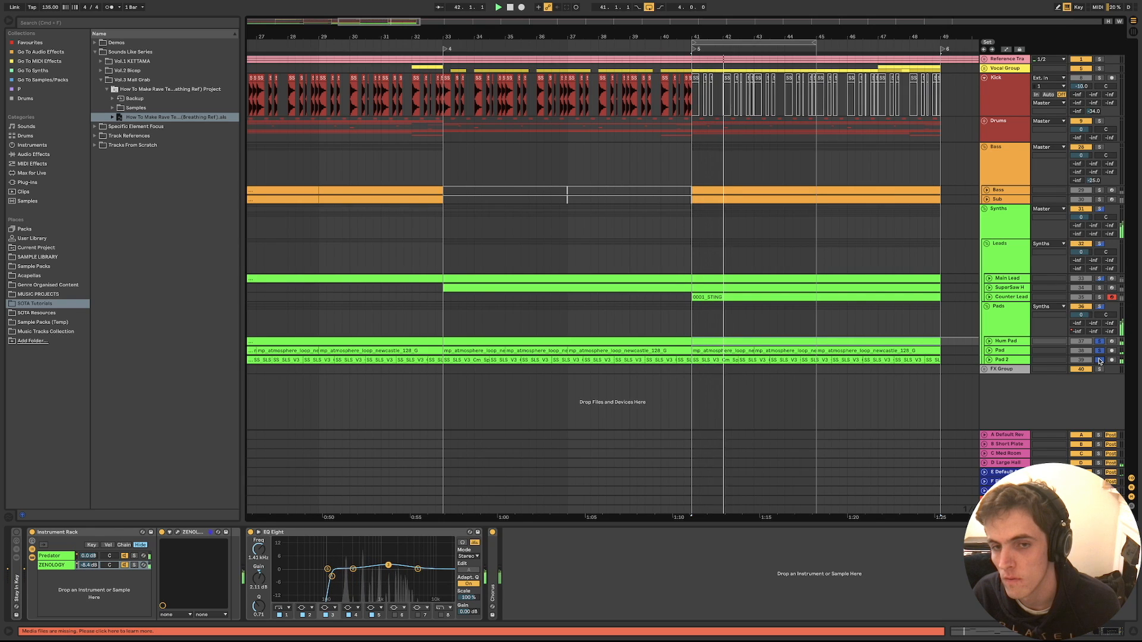
pyautogui.click(994, 361)
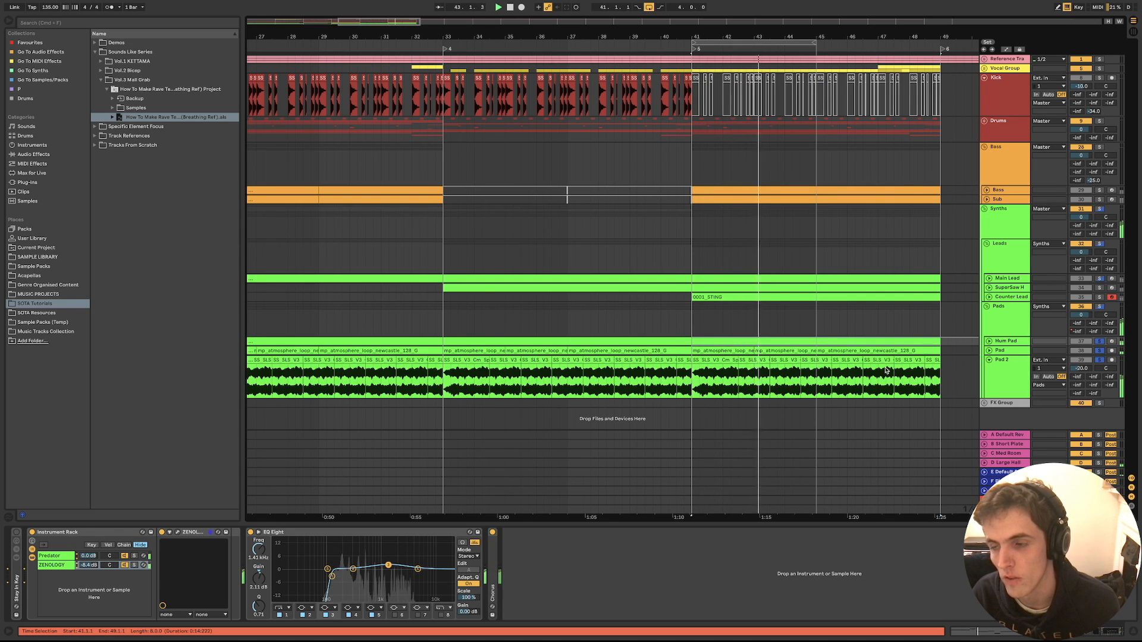
pyautogui.scroll(10, 739, 379)
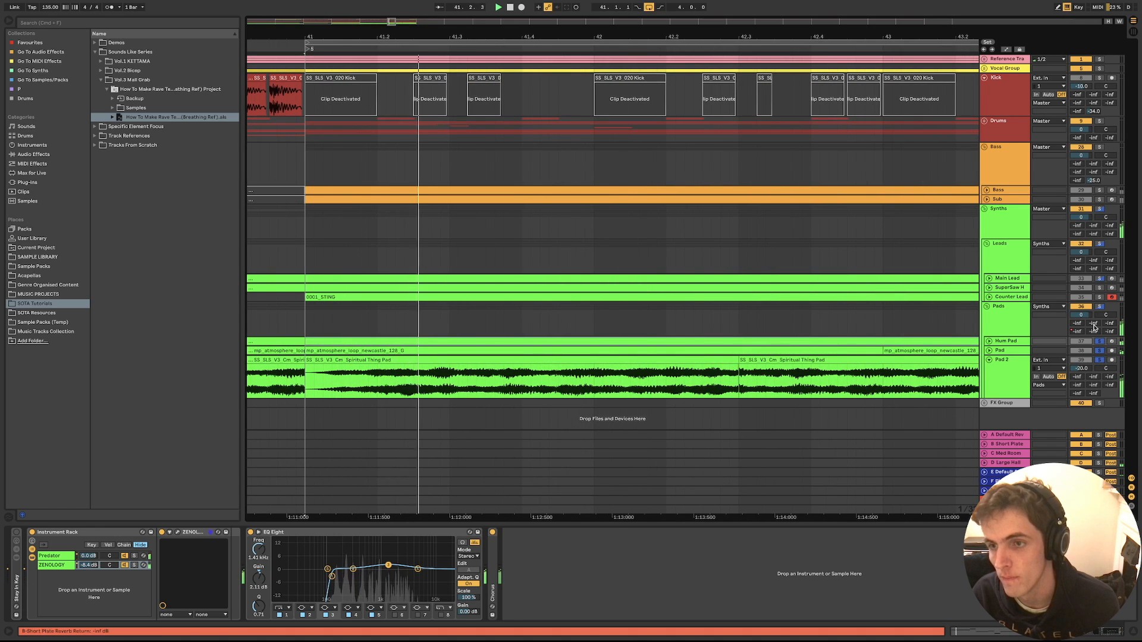
# Solo the Pads group as a whole and listen to all three pads together from bar 41
pyautogui.click(1100, 307)
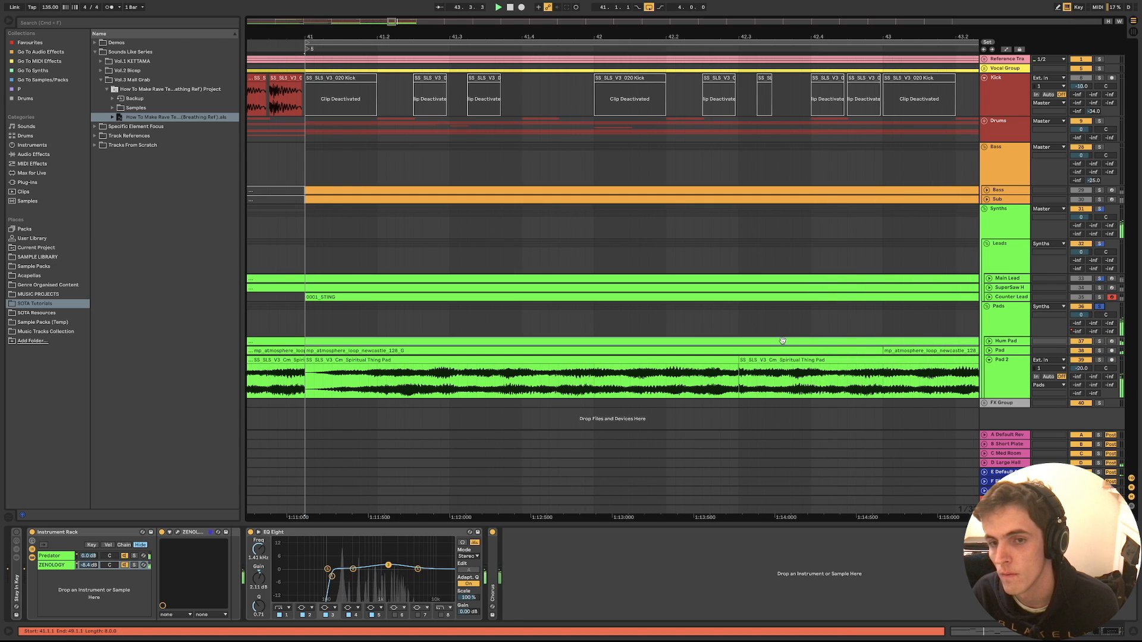
pyautogui.scroll(-5, 782, 341)
pyautogui.scroll(-10, 782, 341)
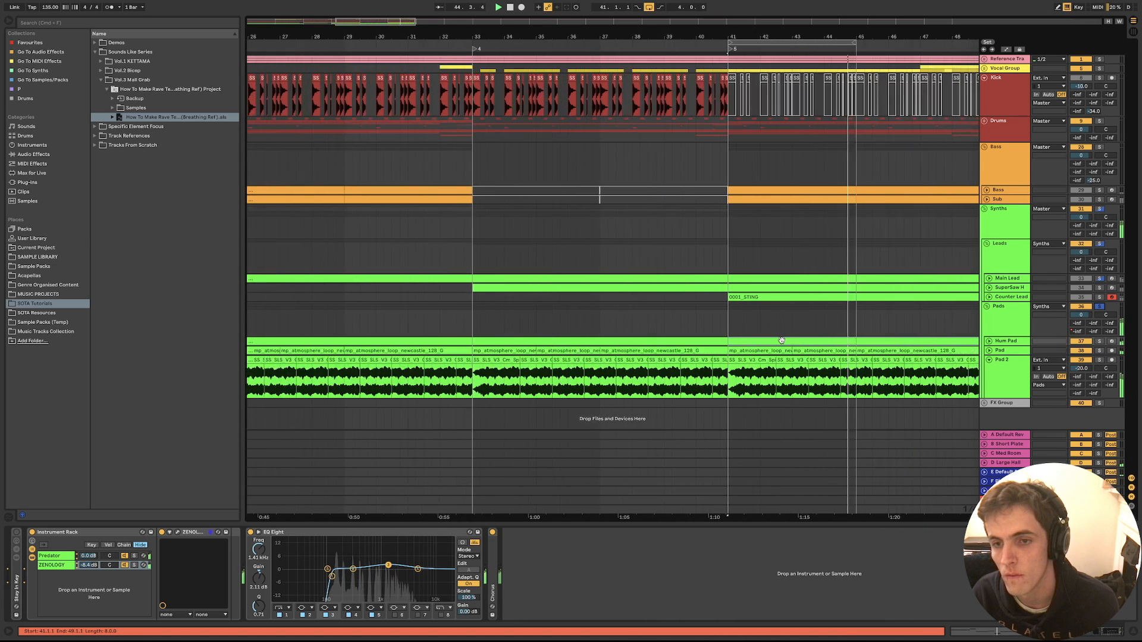